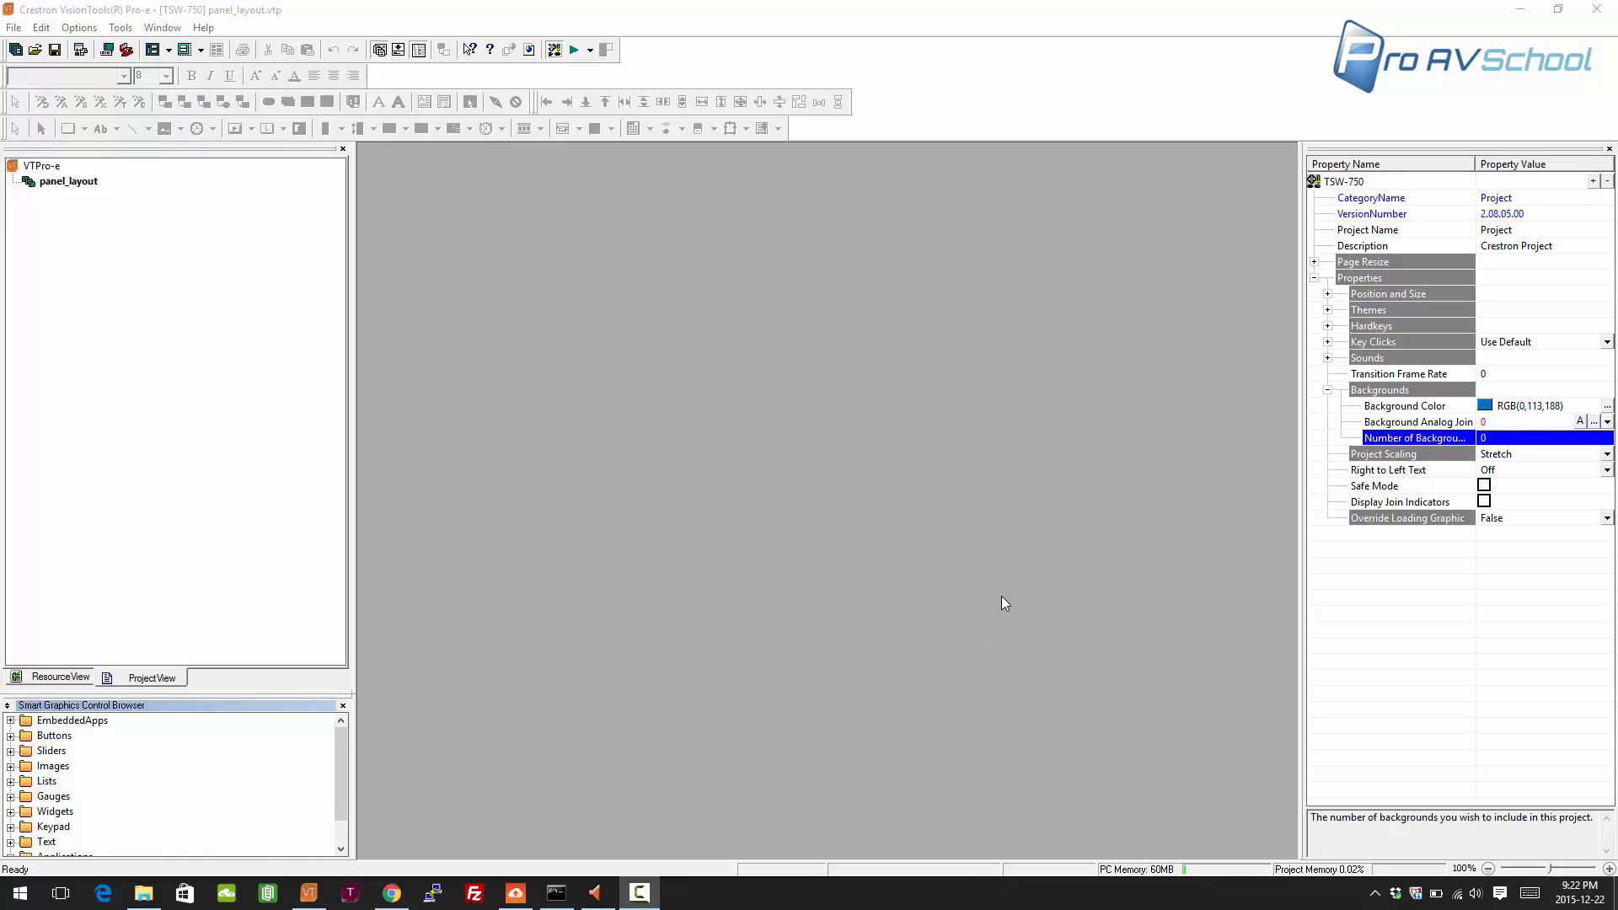
# - Switch to Chrome and examine the preview images of the Backgrounds Pack on the Crestron Application Market page
pyautogui.click(403, 891)
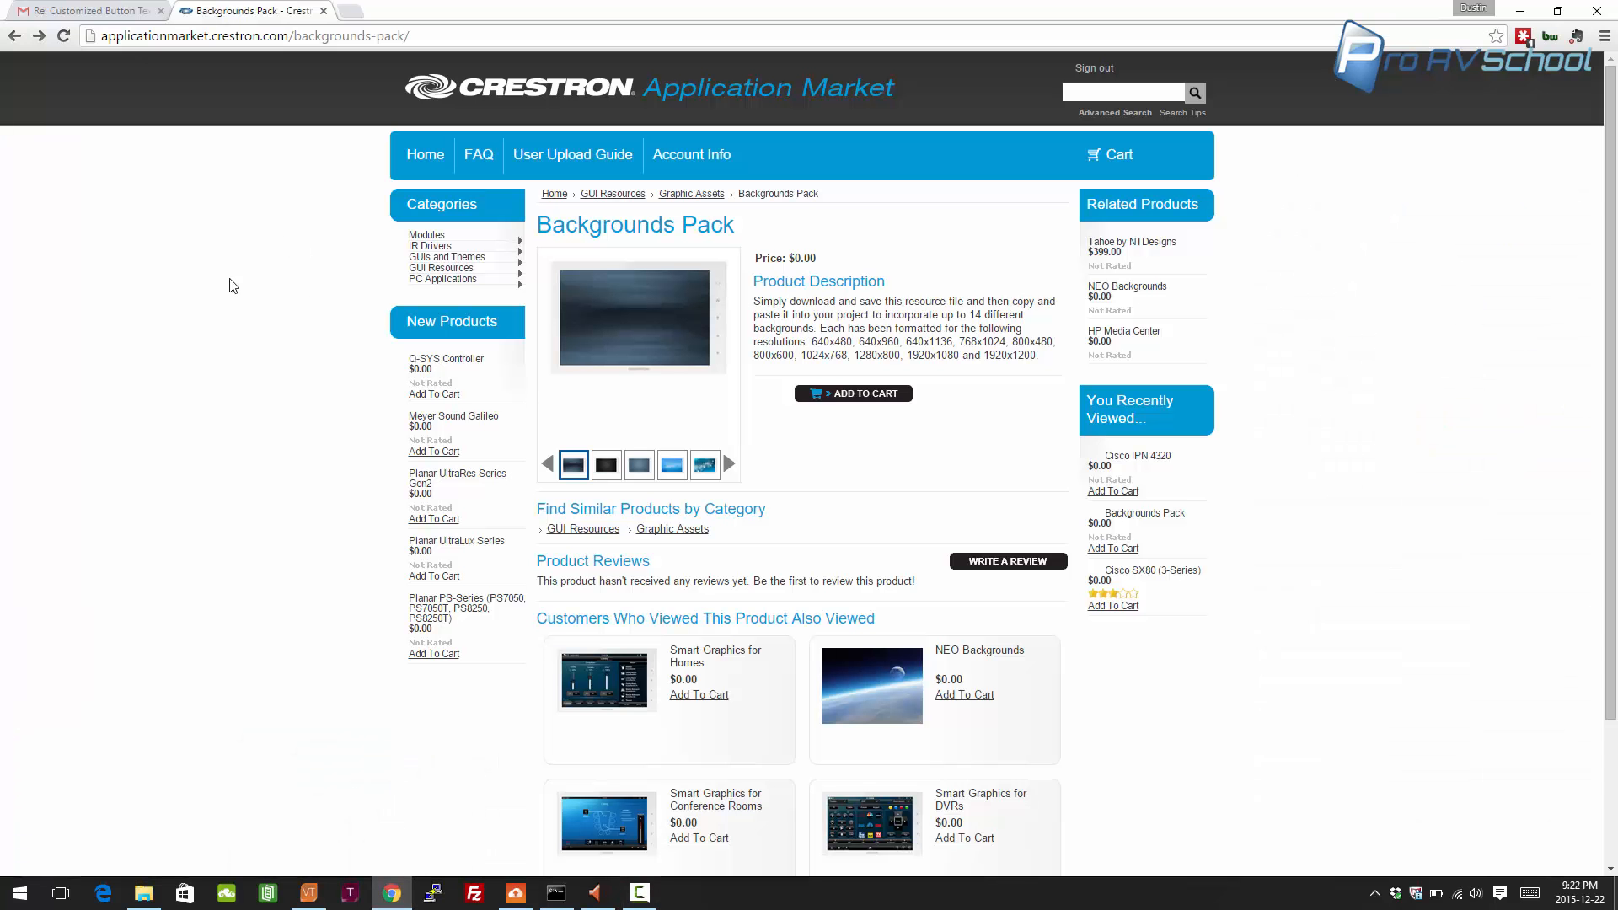
pyautogui.moveTo(537, 226); pyautogui.dragTo(724, 228)
pyautogui.click(725, 227)
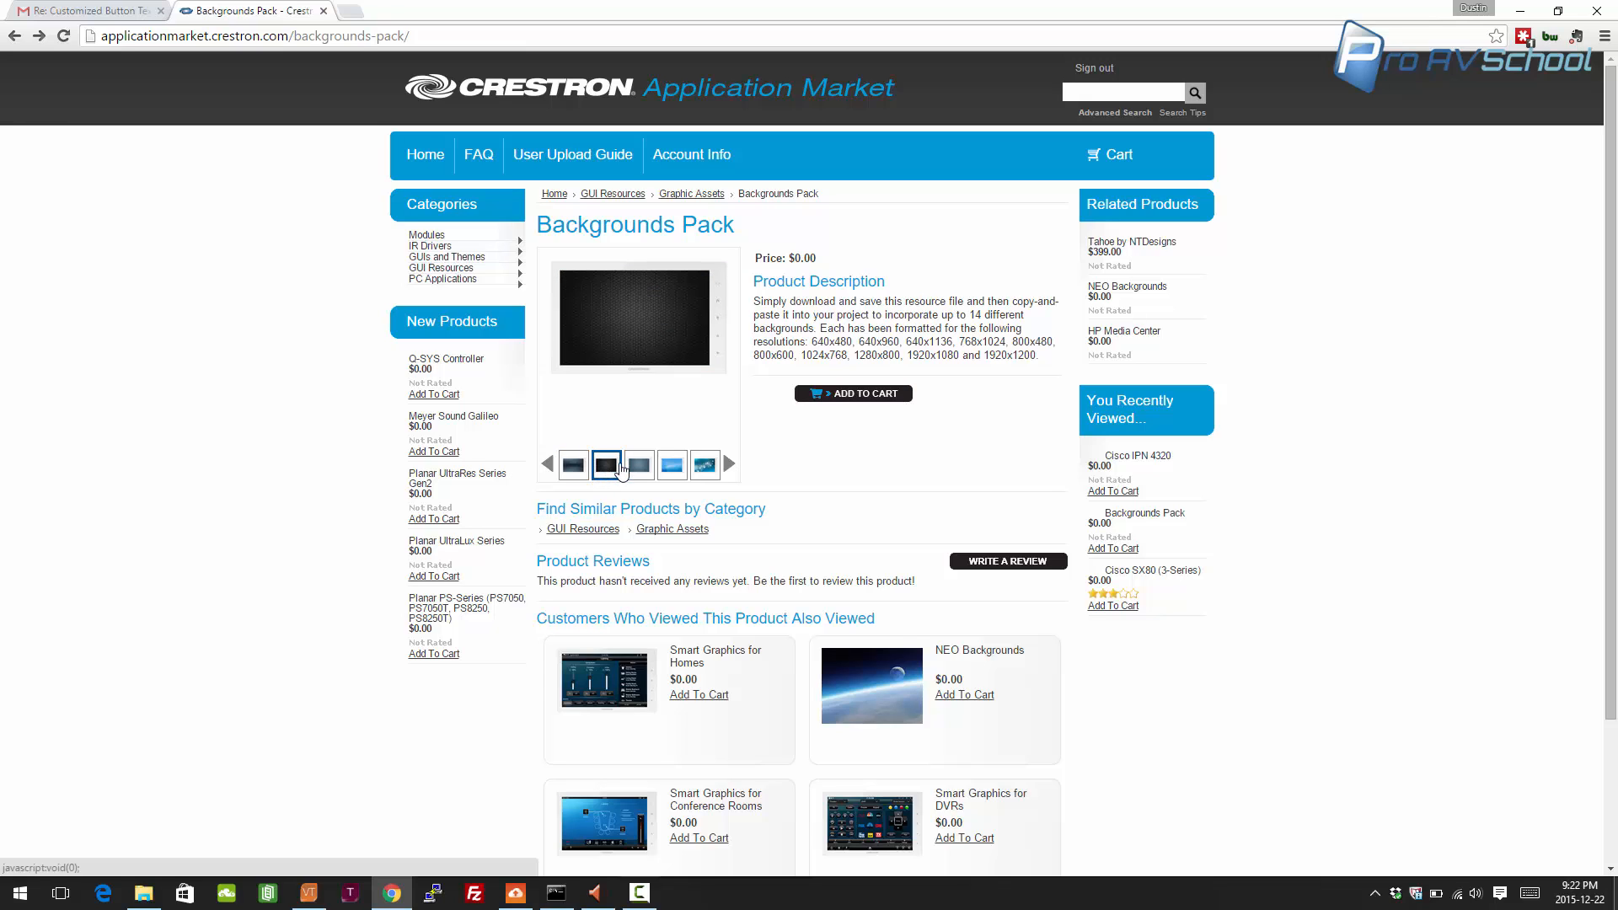
pyautogui.moveTo(688, 339)
pyautogui.click(729, 465)
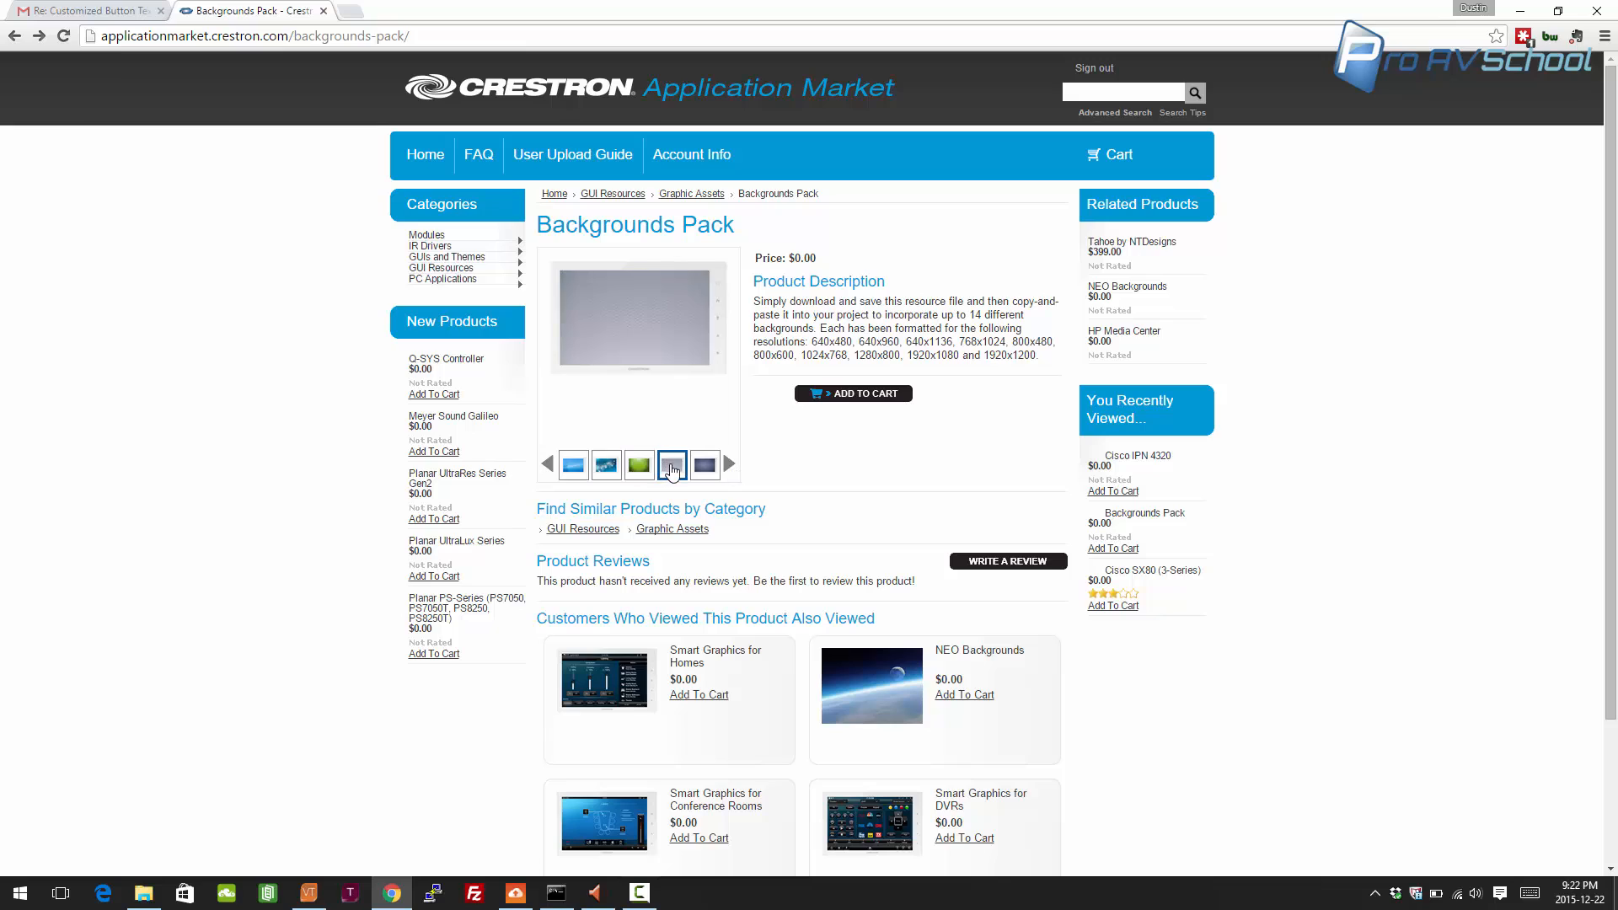
pyautogui.click(729, 465)
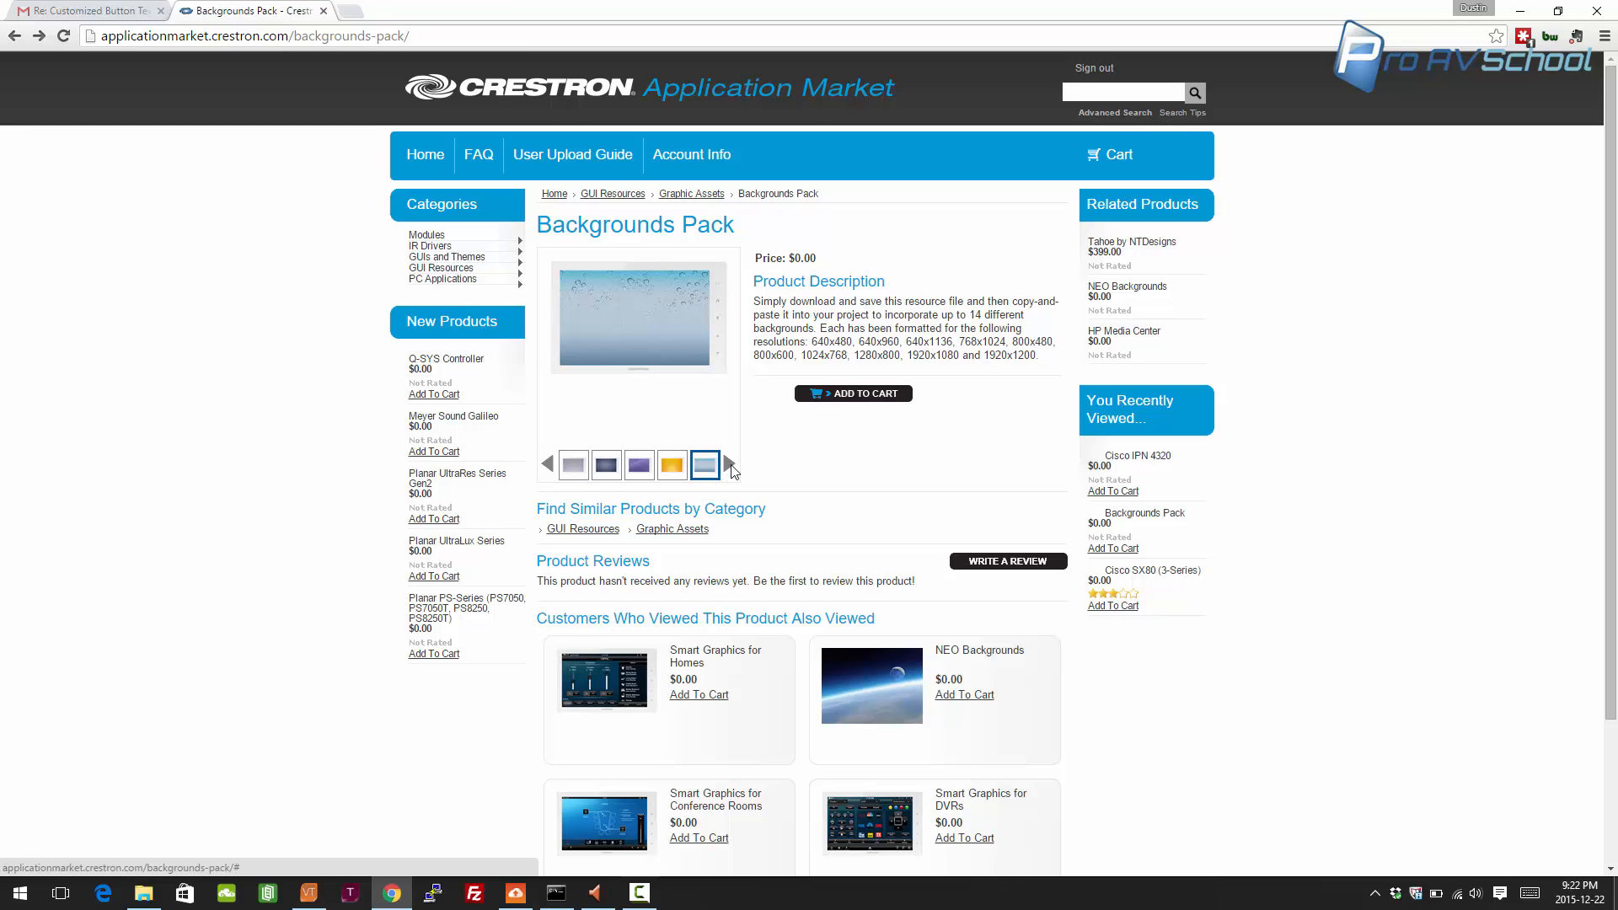
pyautogui.click(549, 464)
pyautogui.click(548, 464)
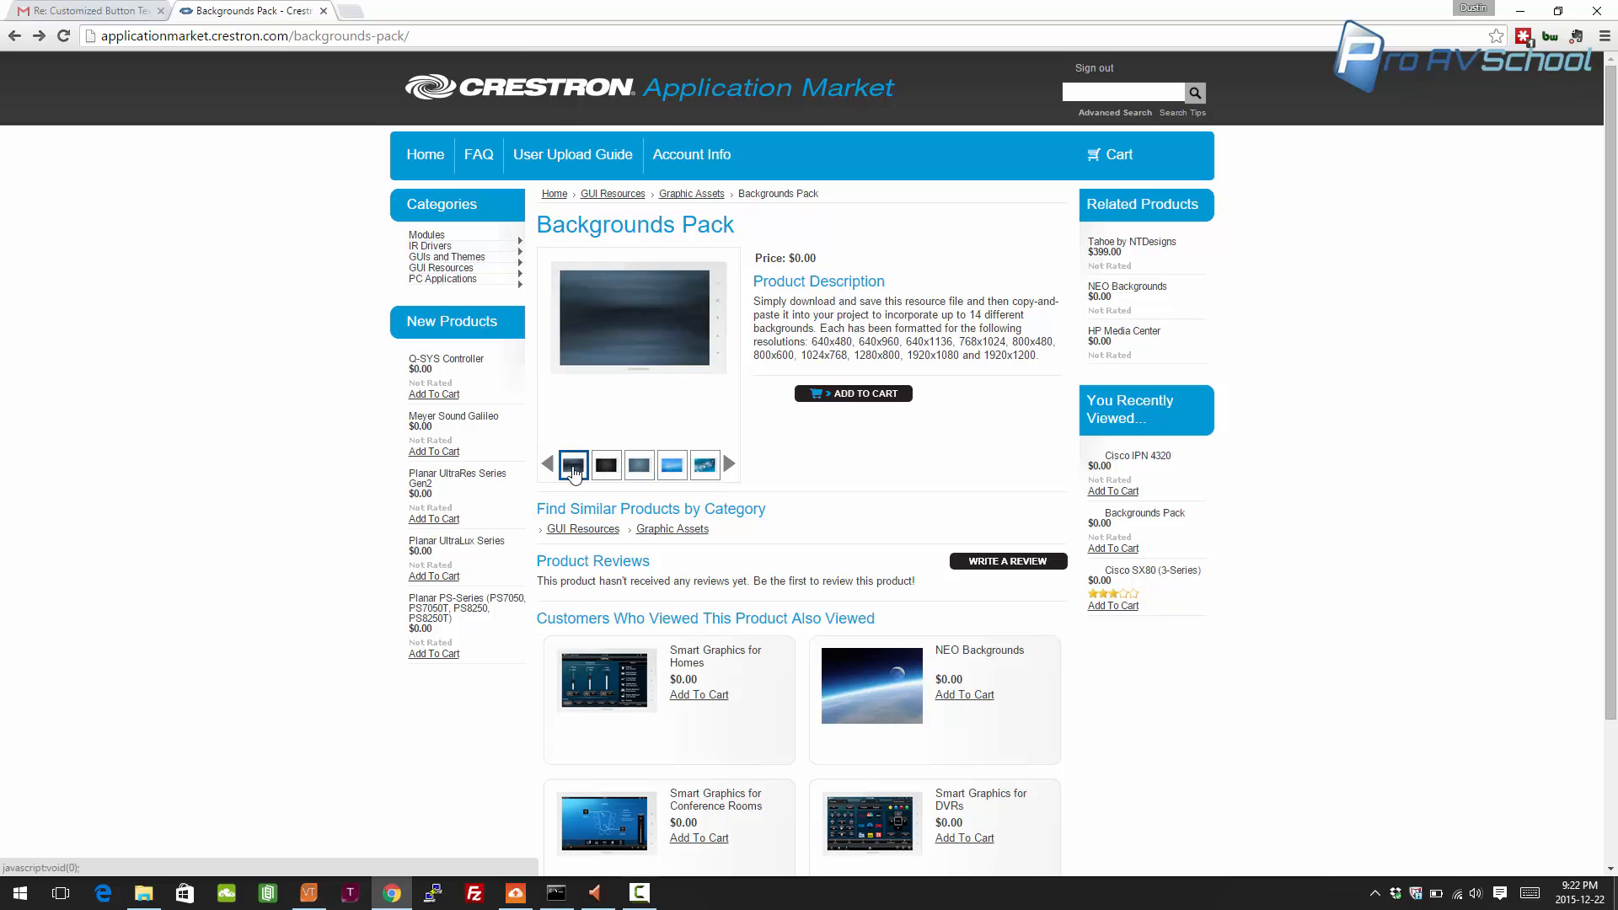
pyautogui.click(728, 465)
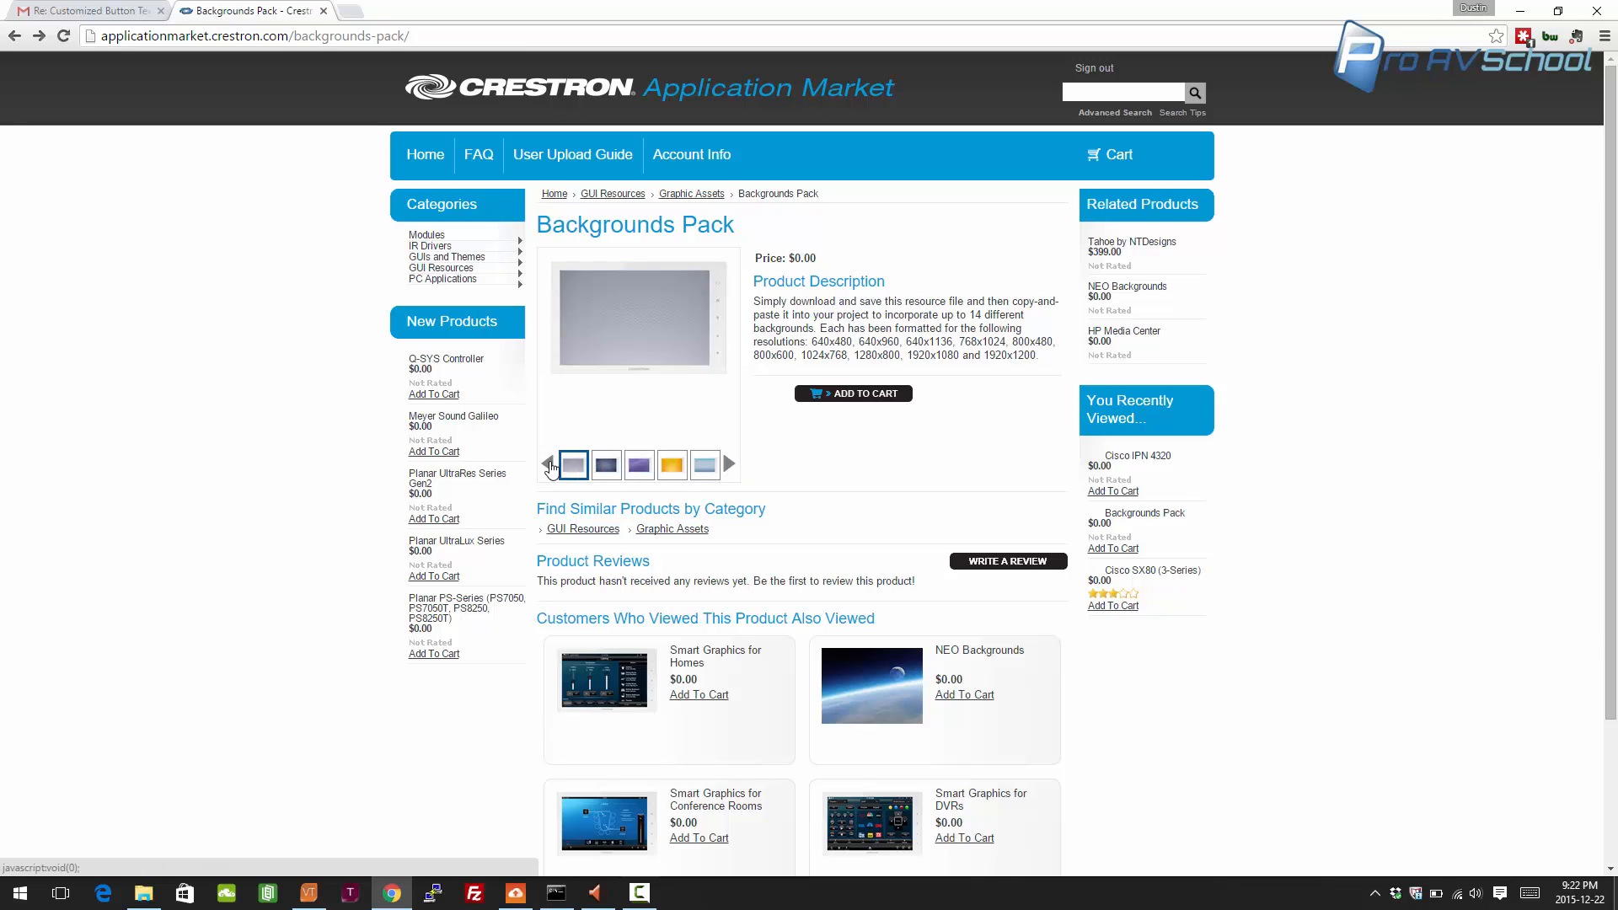
pyautogui.click(548, 465)
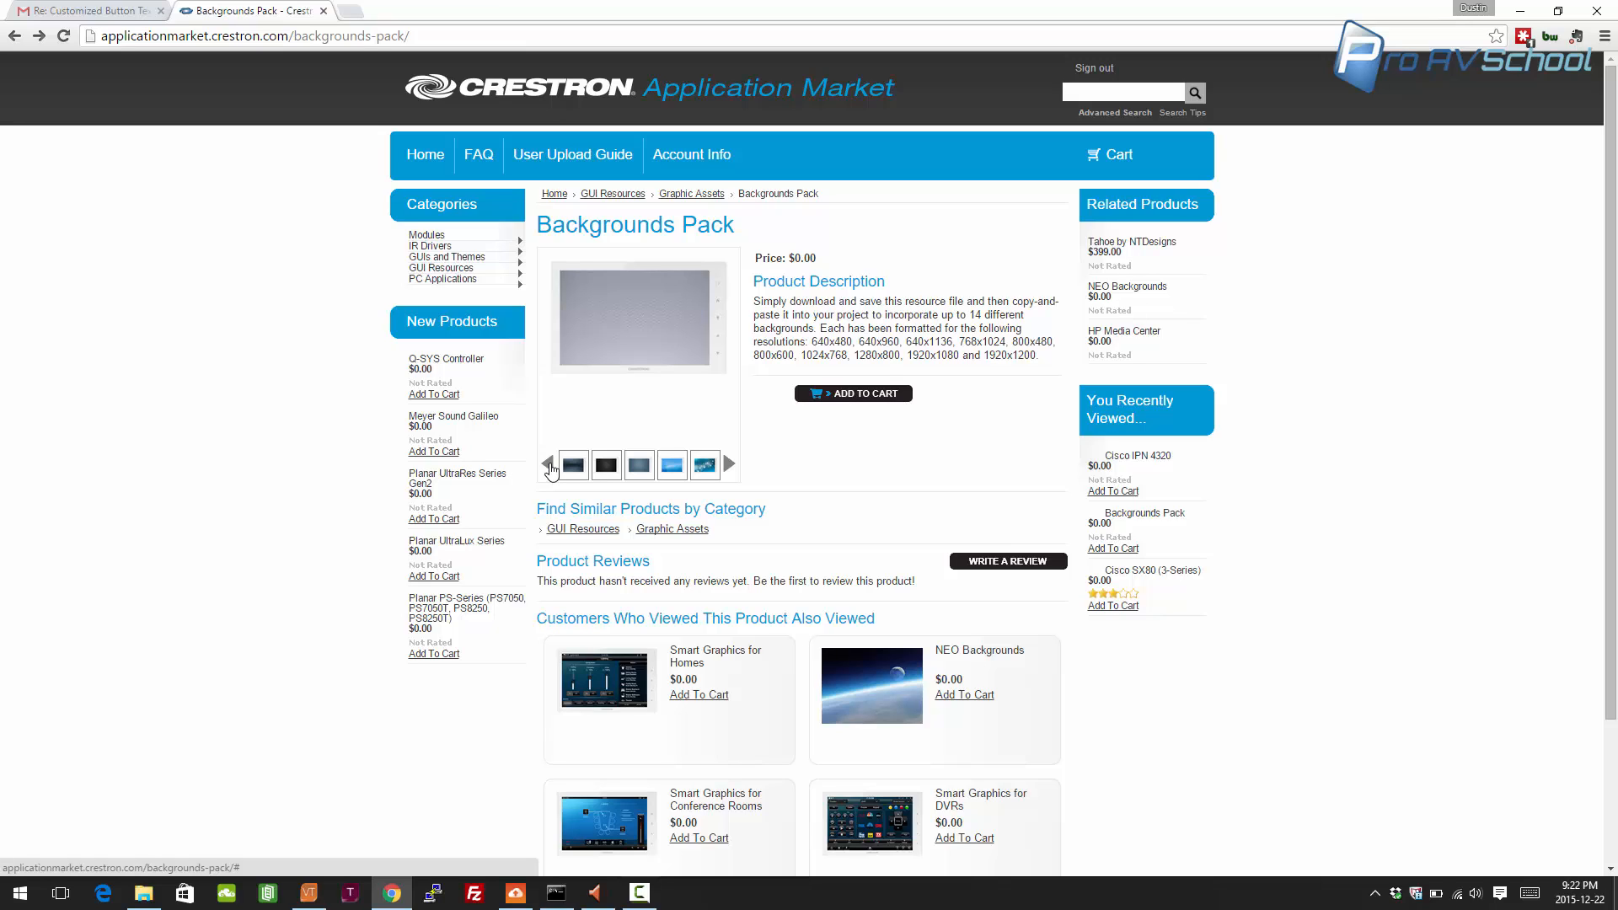
pyautogui.click(639, 465)
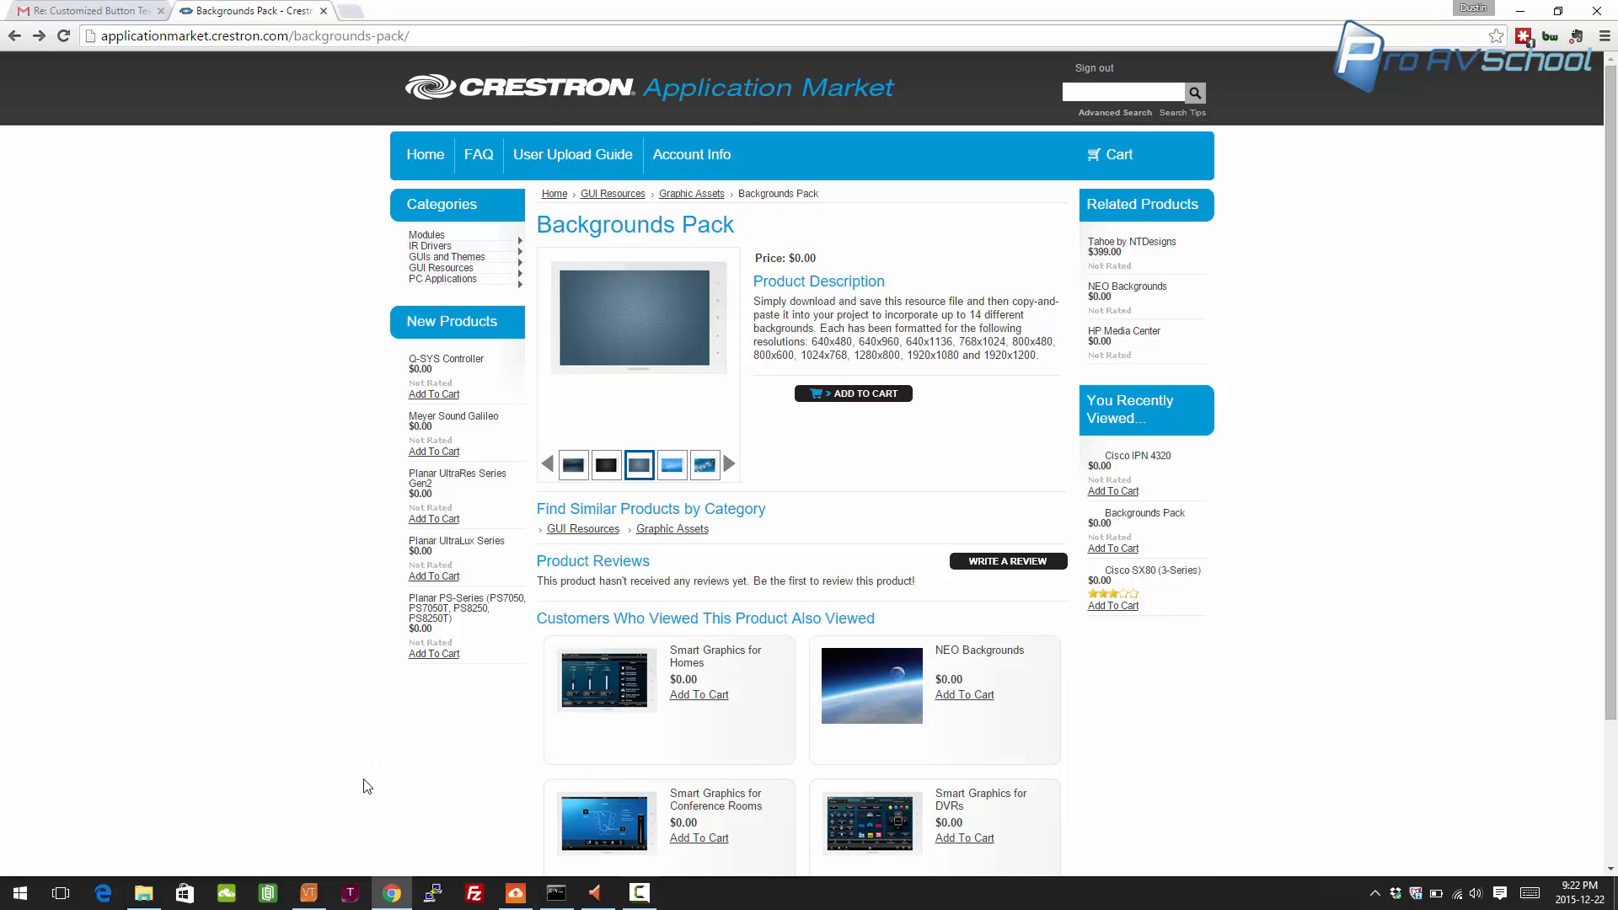
# - Switch back to VisionTools Pro-e and view the panel_layout project's Position and Size properties, widening the property area
pyautogui.click(308, 892)
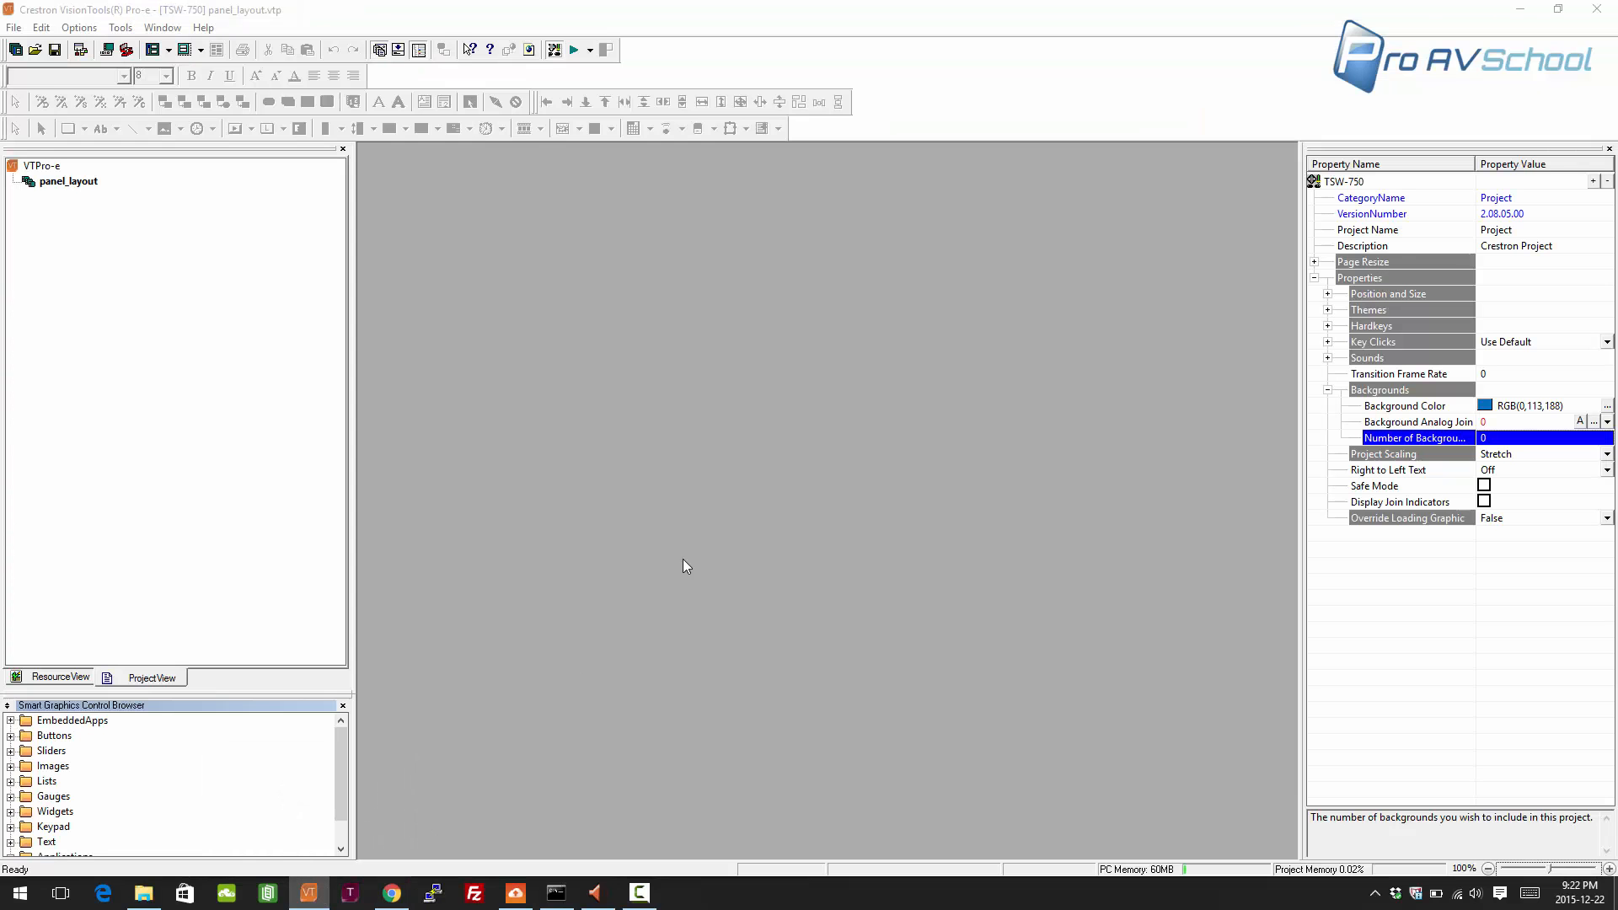
pyautogui.click(64, 184)
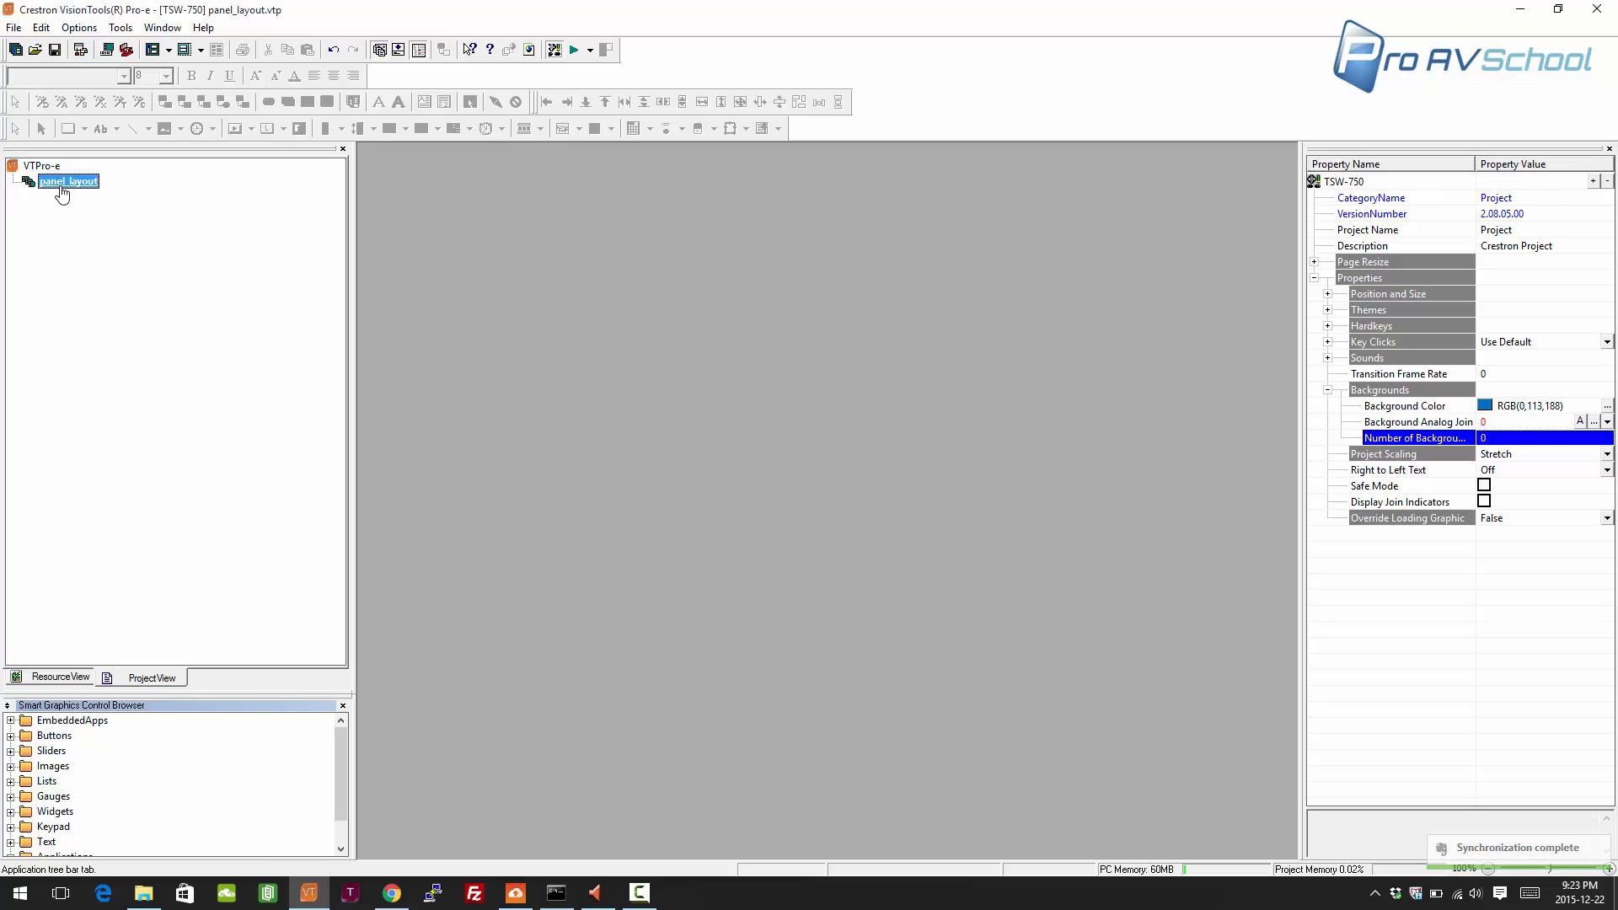
pyautogui.click(1327, 296)
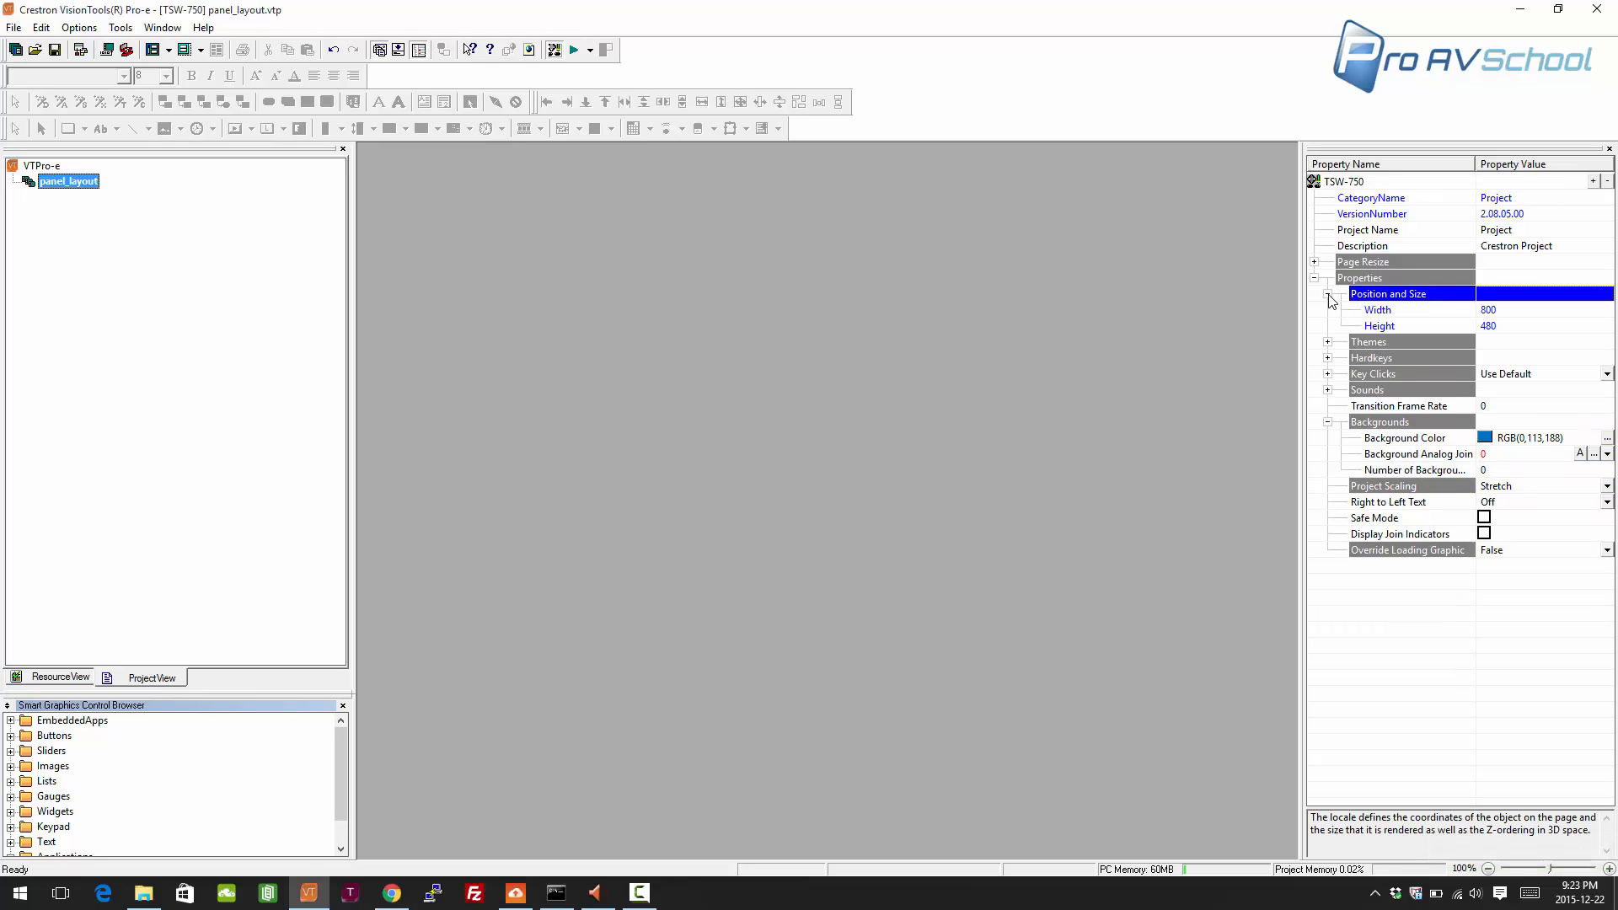
pyautogui.moveTo(1302, 295); pyautogui.dragTo(1258, 296)
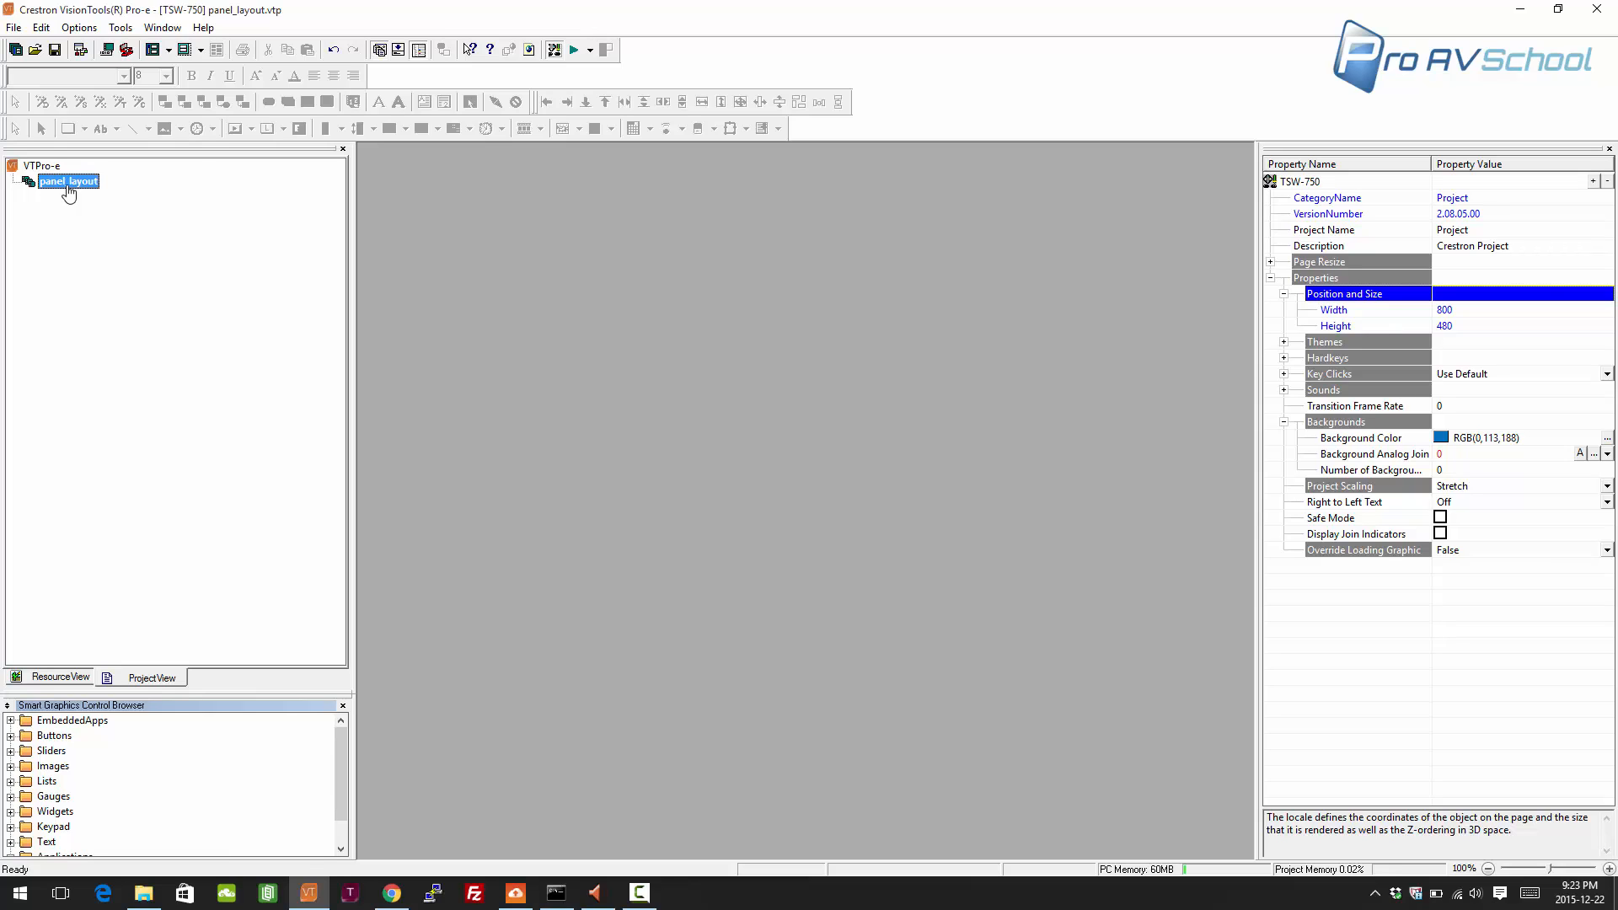
# - Set the panel_layout project's number of backgrounds to 1
pyautogui.click(1463, 471)
pyautogui.click(1468, 471)
pyautogui.write('1')
pyautogui.press('Return')
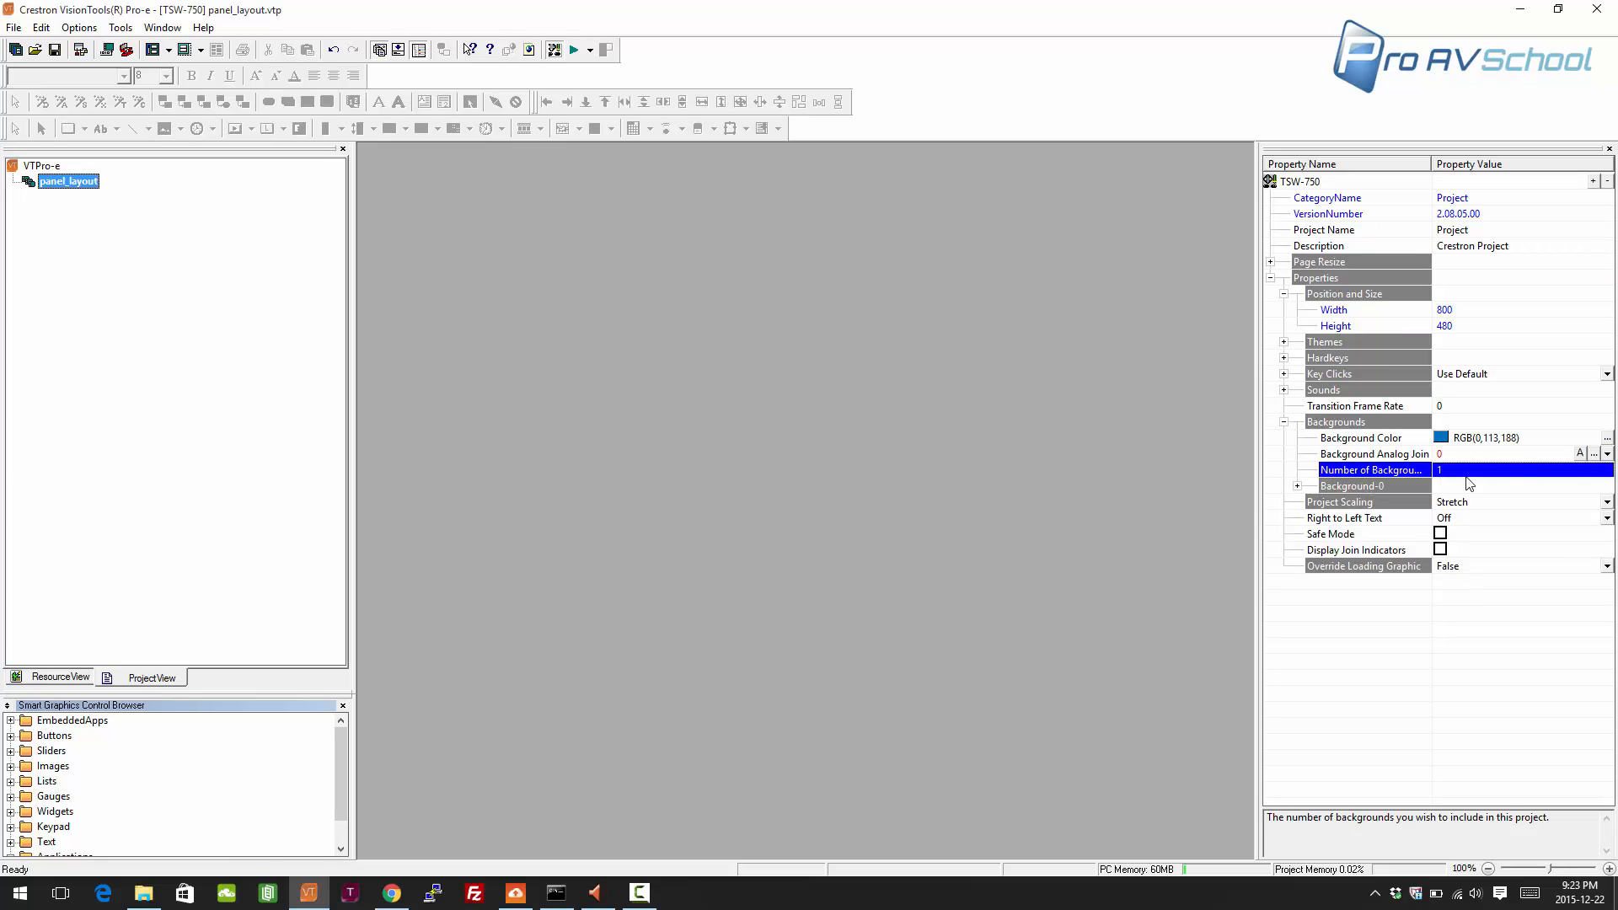
# - Import 07_800x480.jpg from the 800x480 folder of backgrounds_pack_1.5 as the image for Background-0
pyautogui.click(1299, 486)
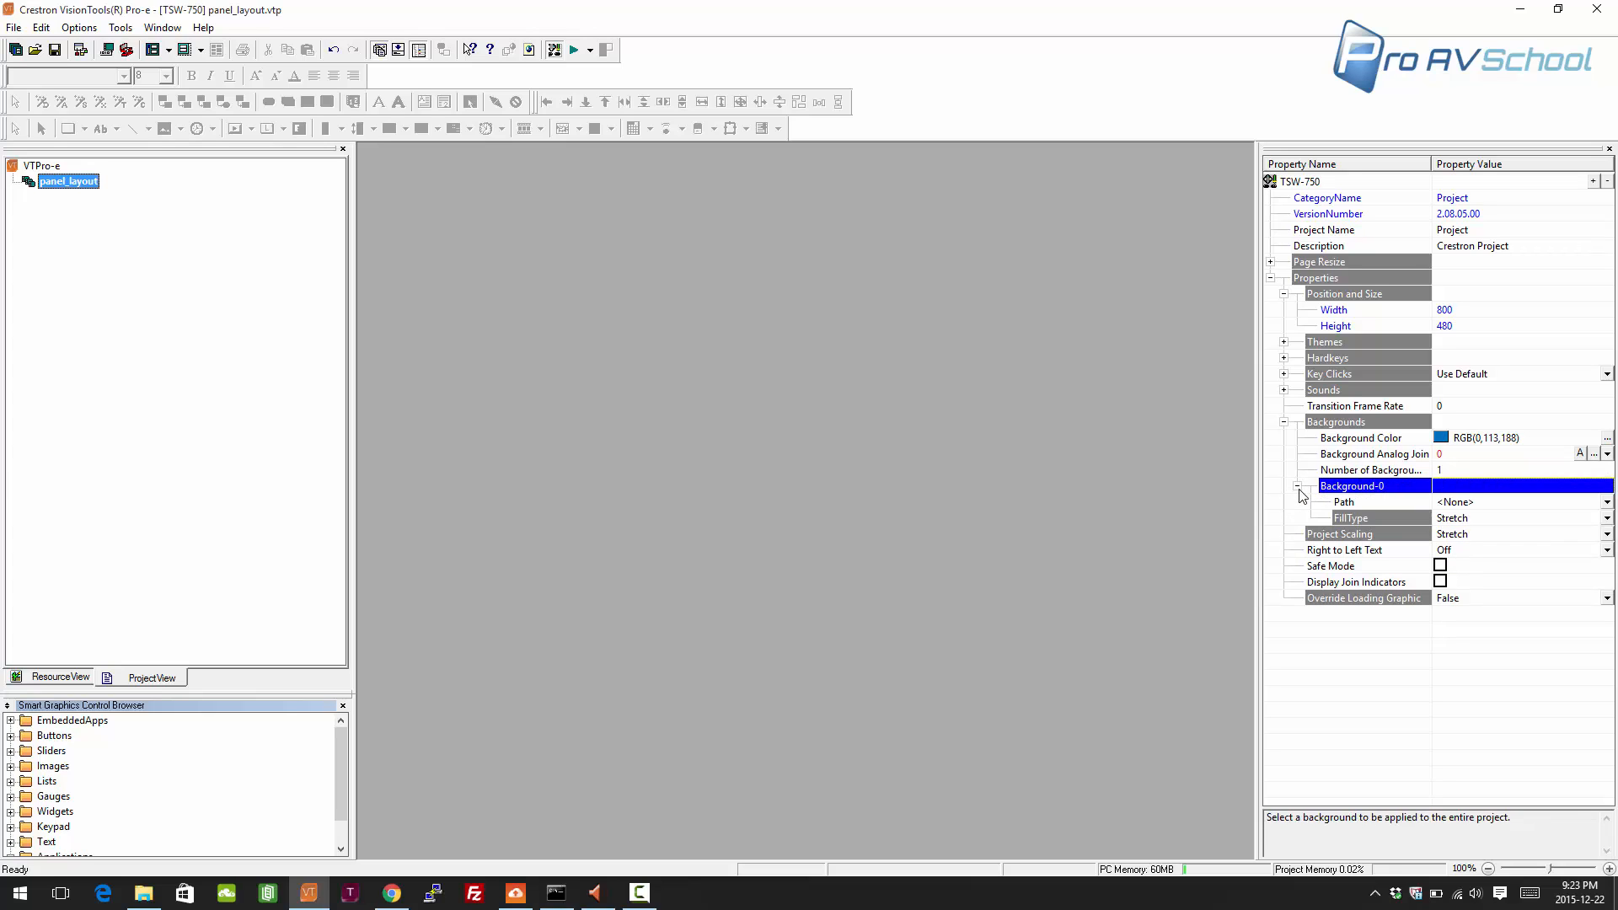
pyautogui.click(1607, 503)
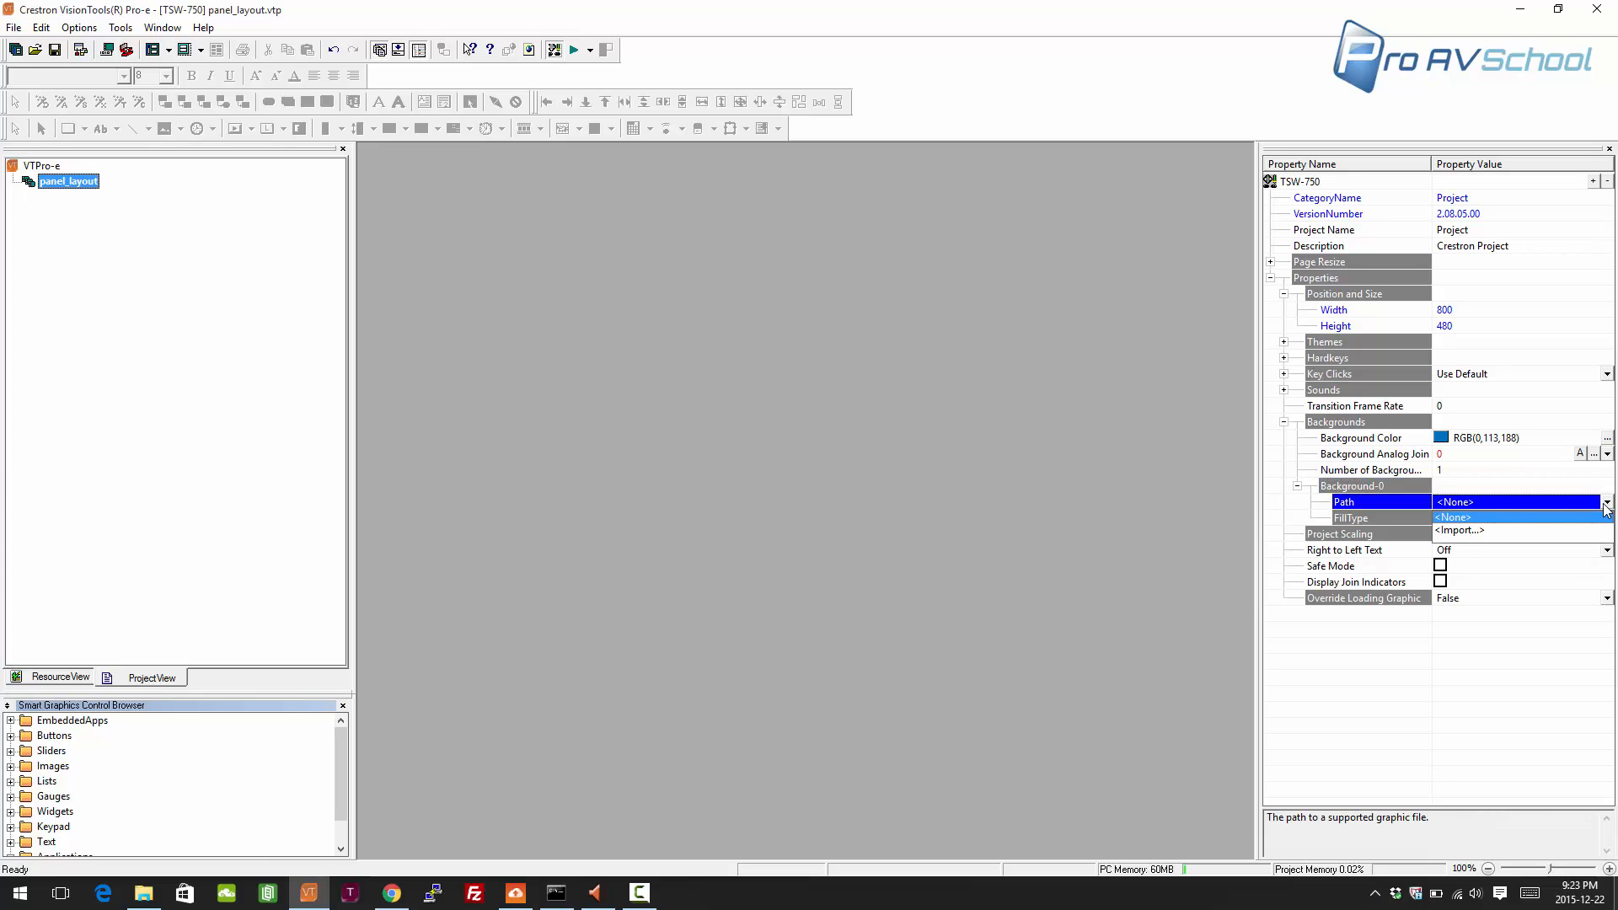
pyautogui.click(1489, 528)
pyautogui.doubleClick(983, 473)
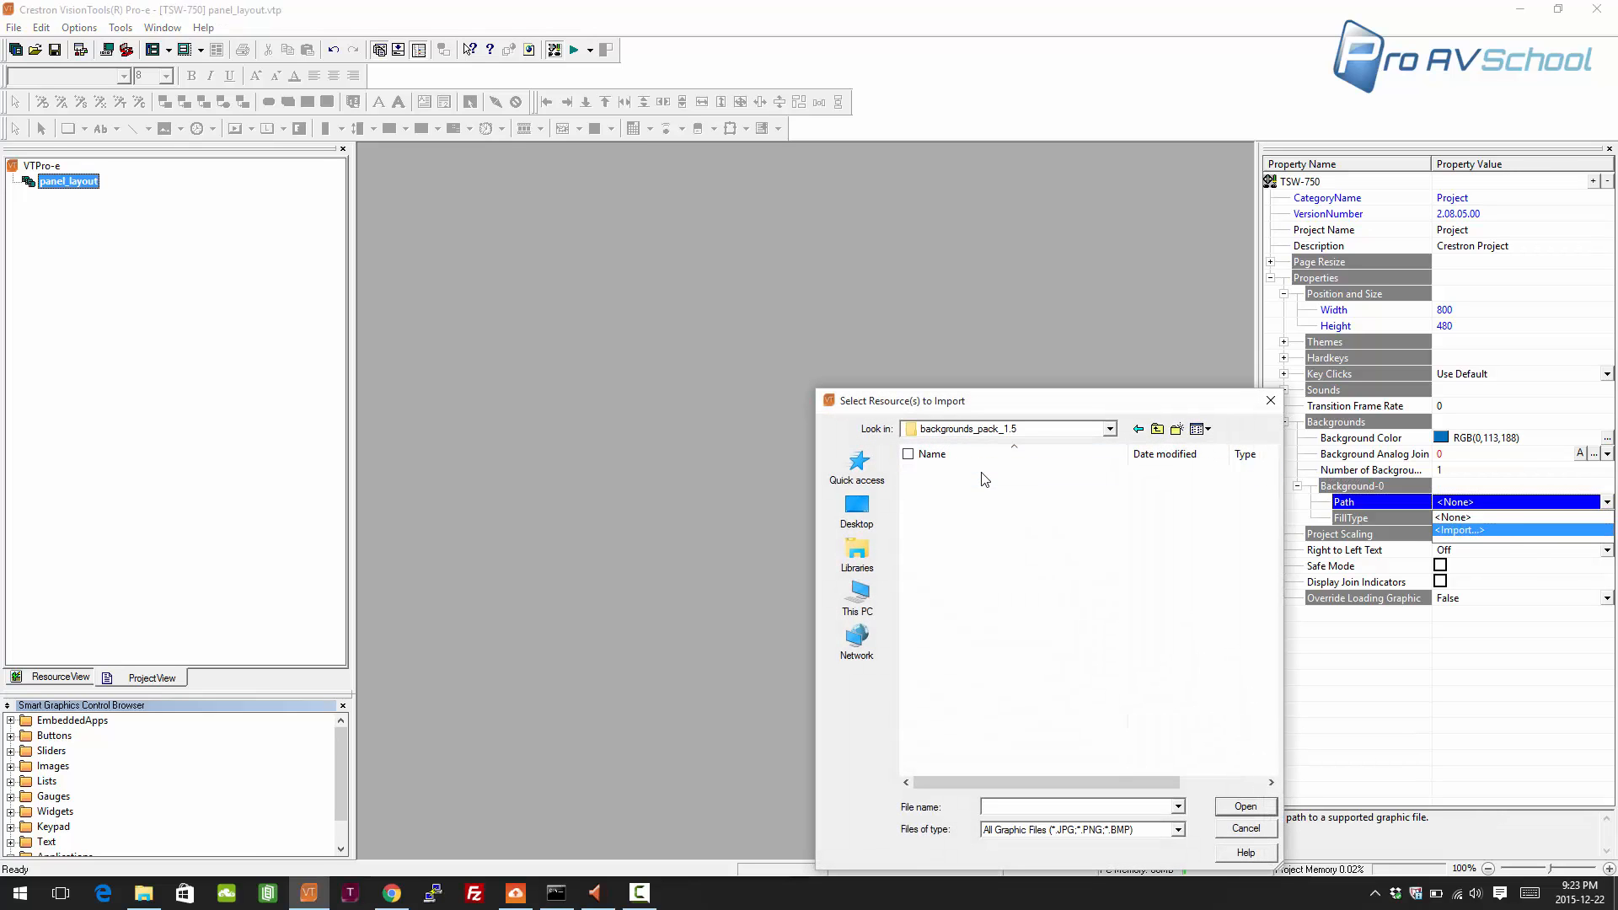
pyautogui.moveTo(977, 402); pyautogui.dragTo(822, 308)
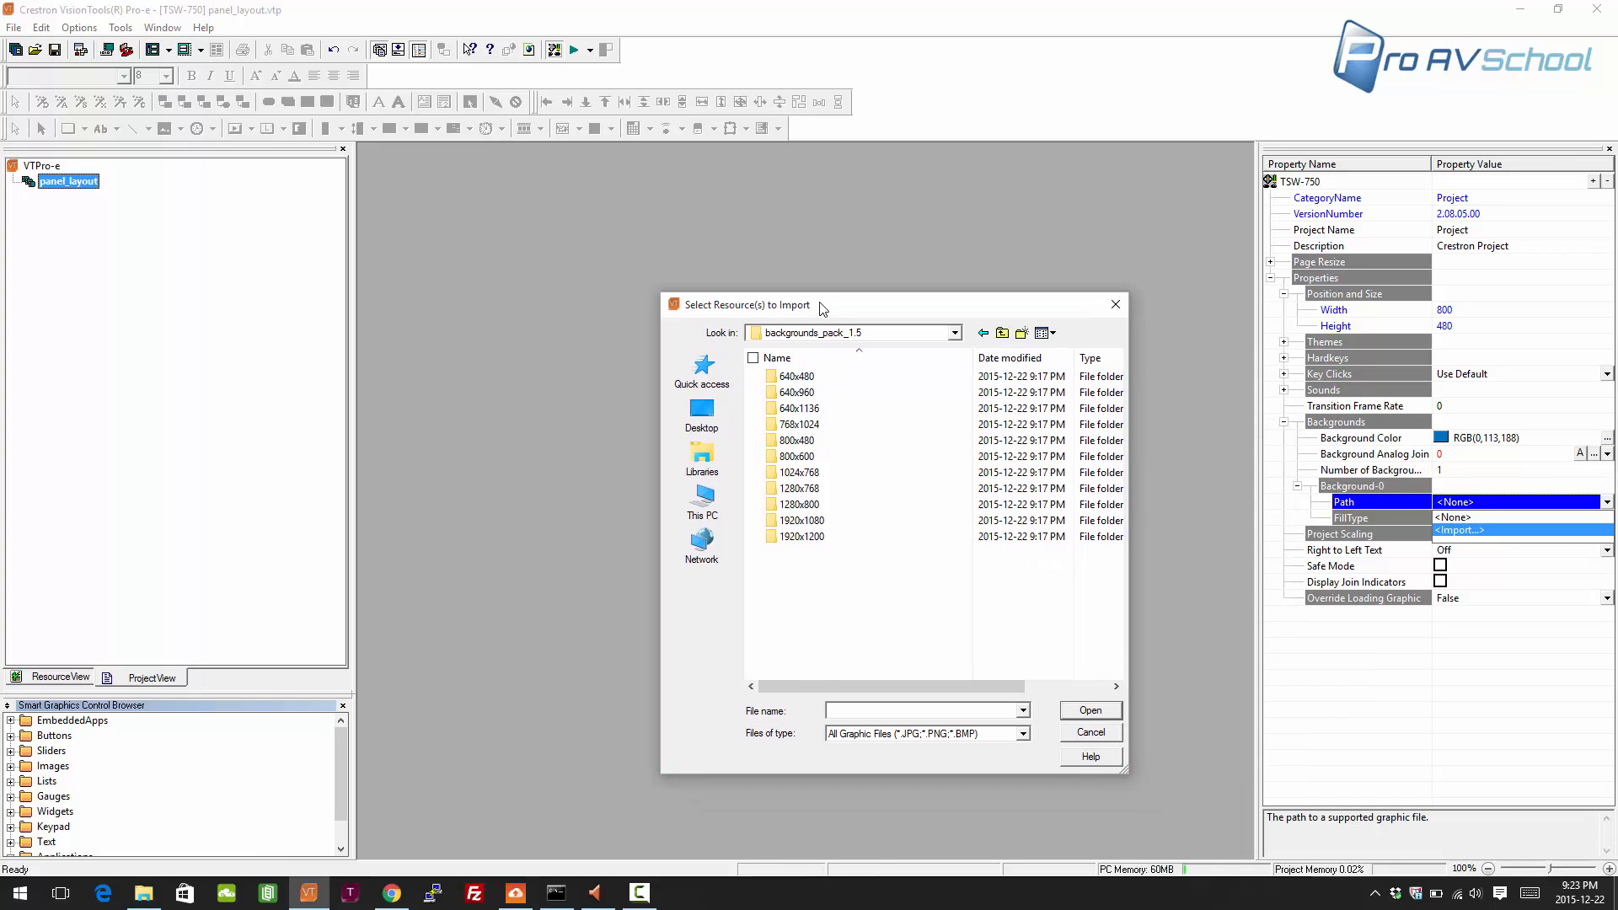
pyautogui.doubleClick(798, 440)
pyautogui.moveTo(880, 312); pyautogui.dragTo(710, 236)
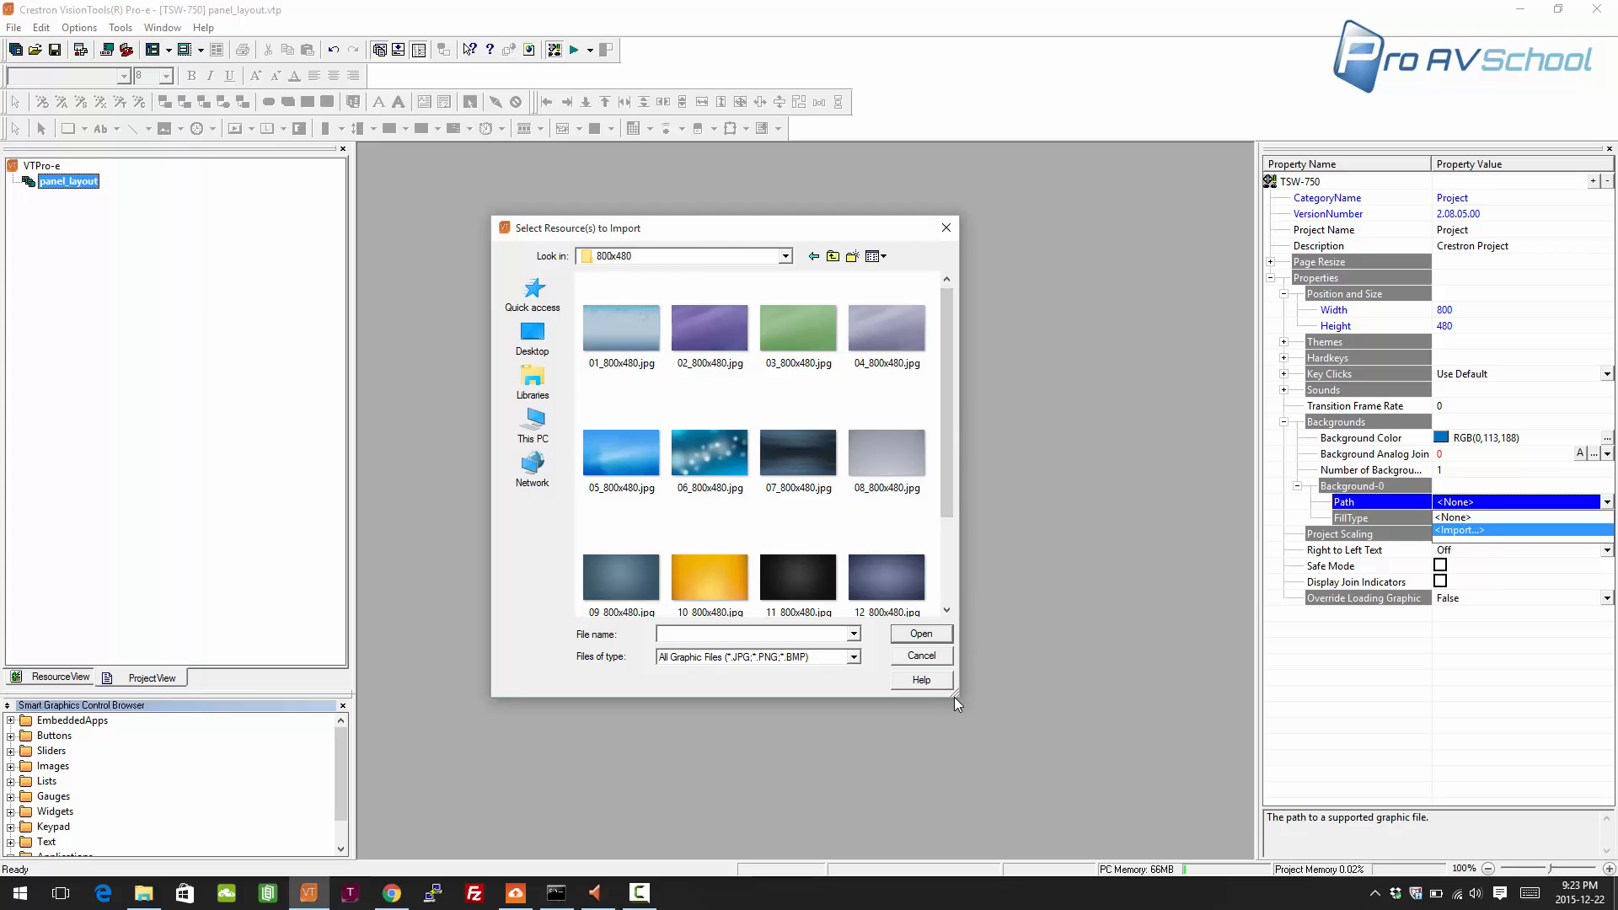
pyautogui.moveTo(952, 696); pyautogui.dragTo(1139, 778)
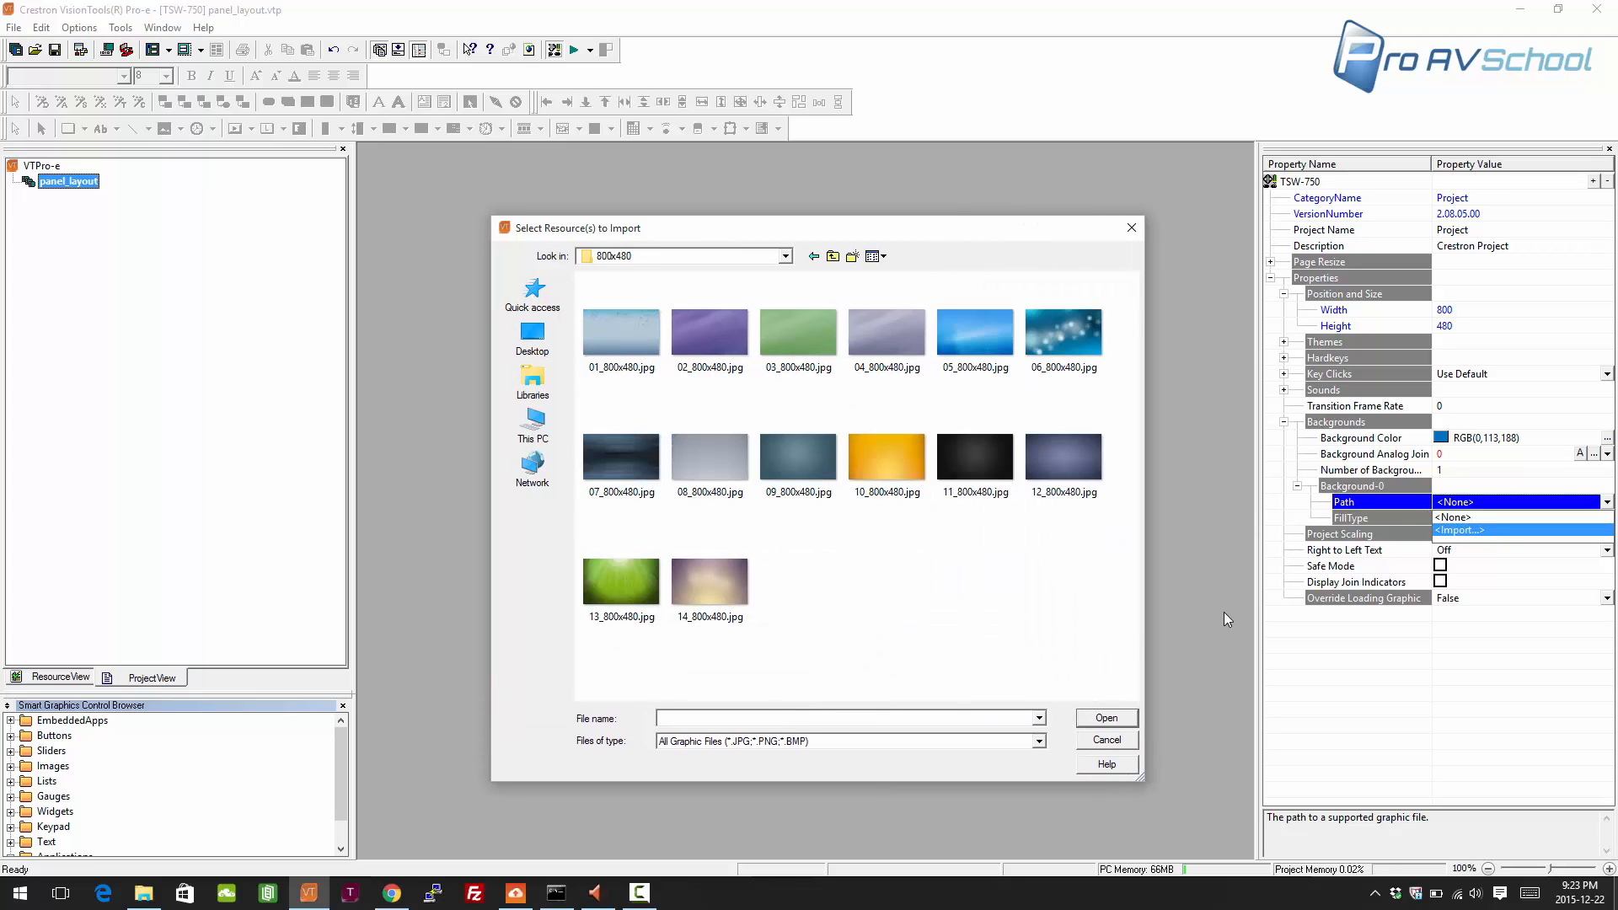
pyautogui.click(604, 460)
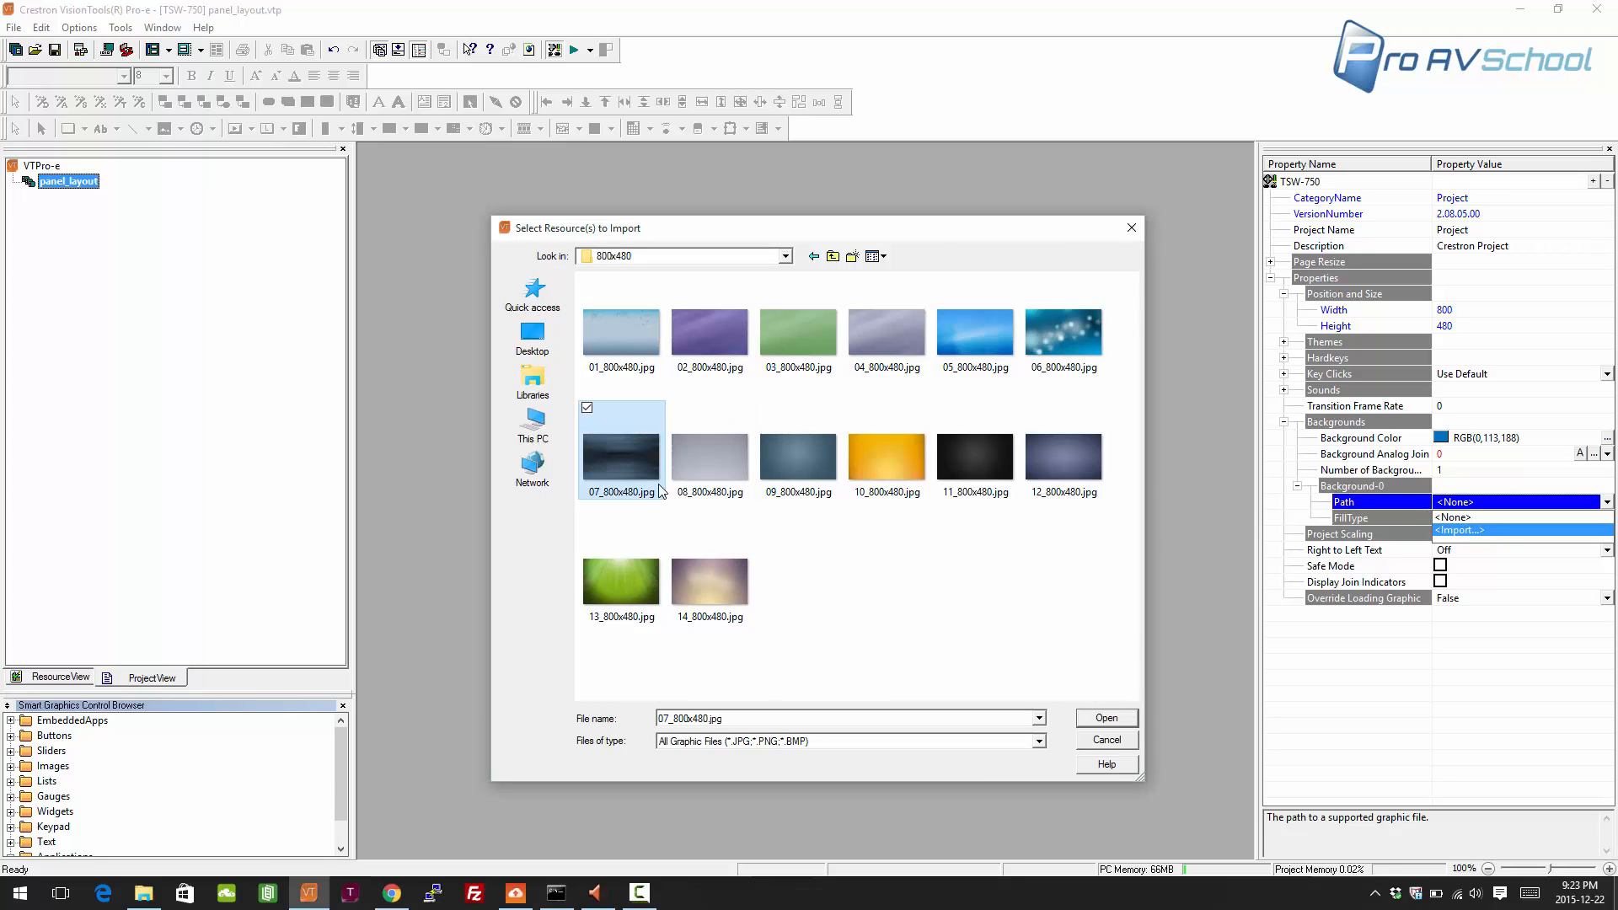
pyautogui.click(1105, 719)
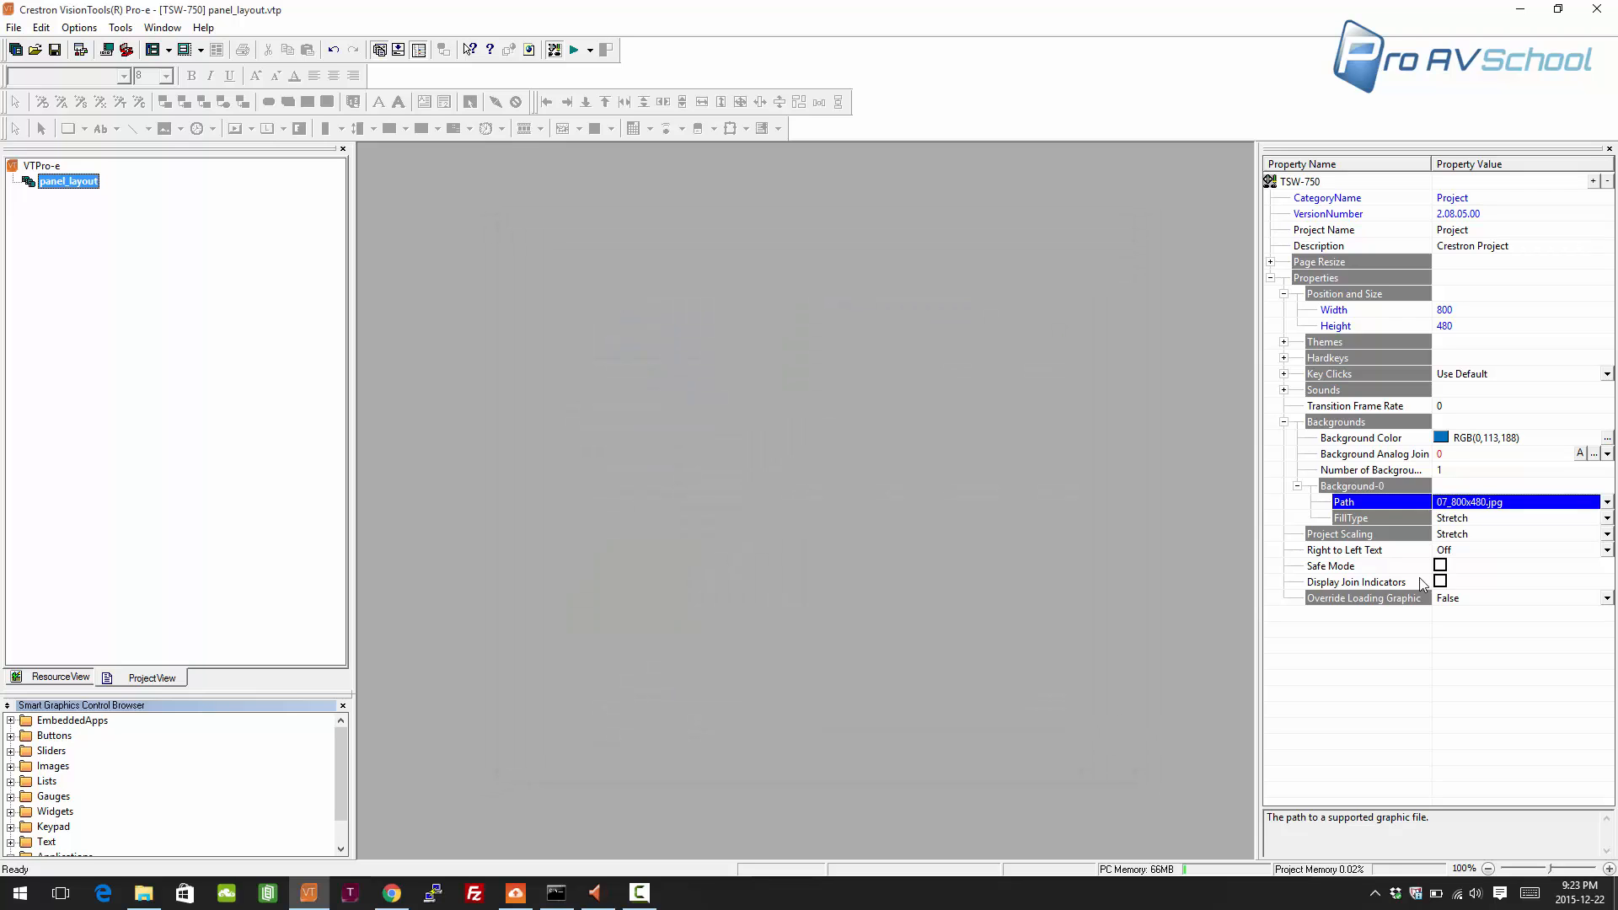
# - Set the fill type of Background-0 to Center and preview its image
pyautogui.click(1469, 518)
pyautogui.click(1470, 519)
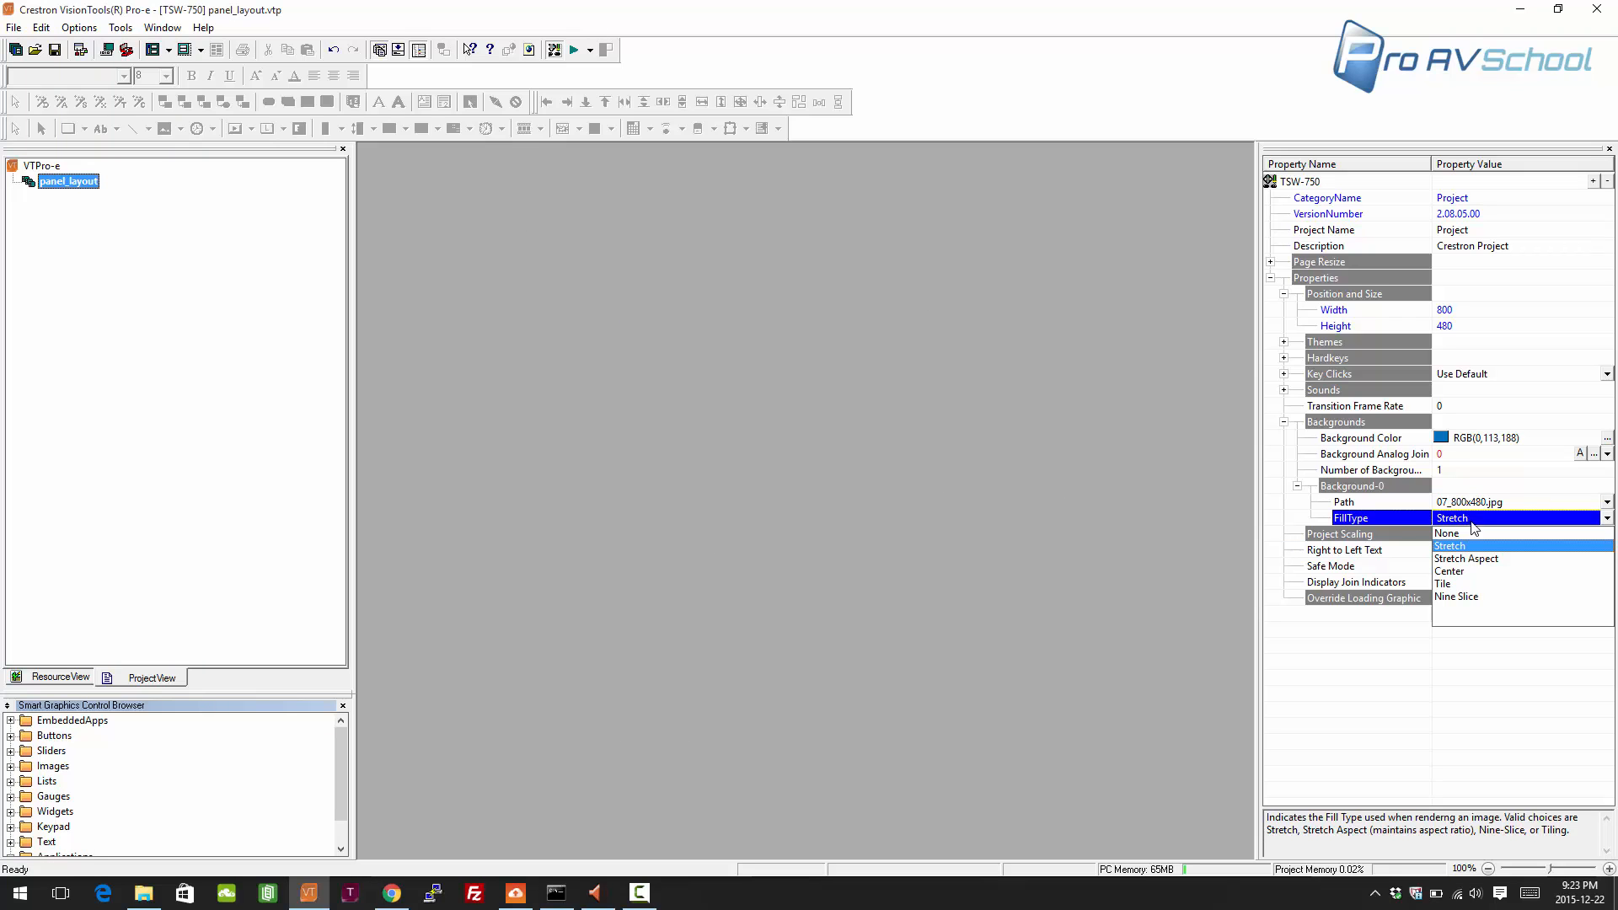
pyautogui.click(1482, 572)
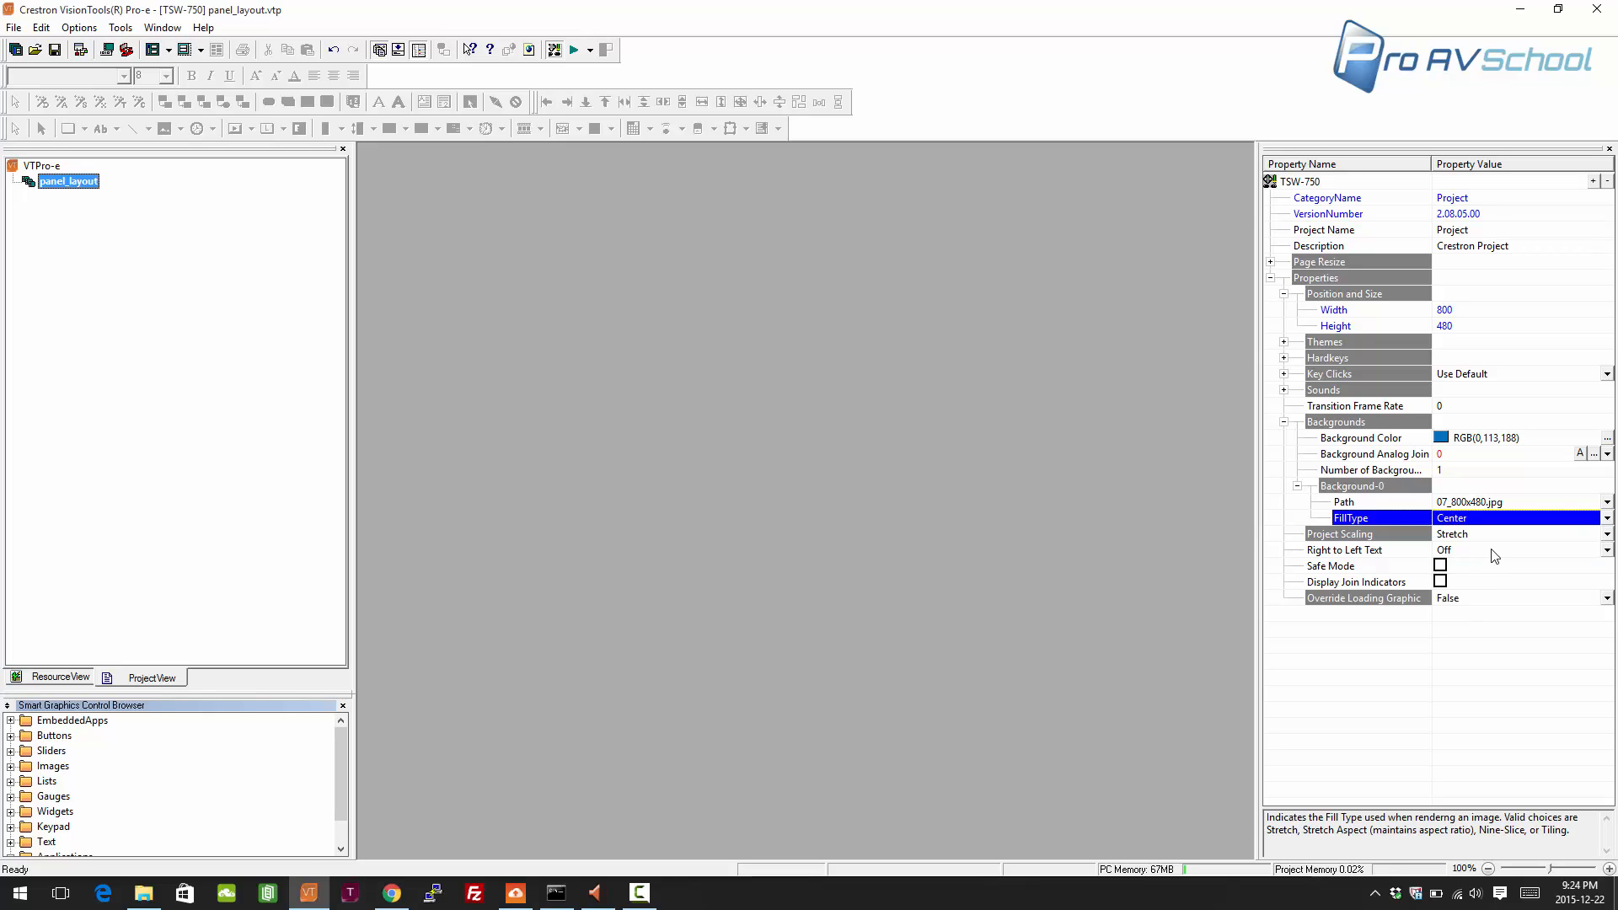
pyautogui.moveTo(1503, 507)
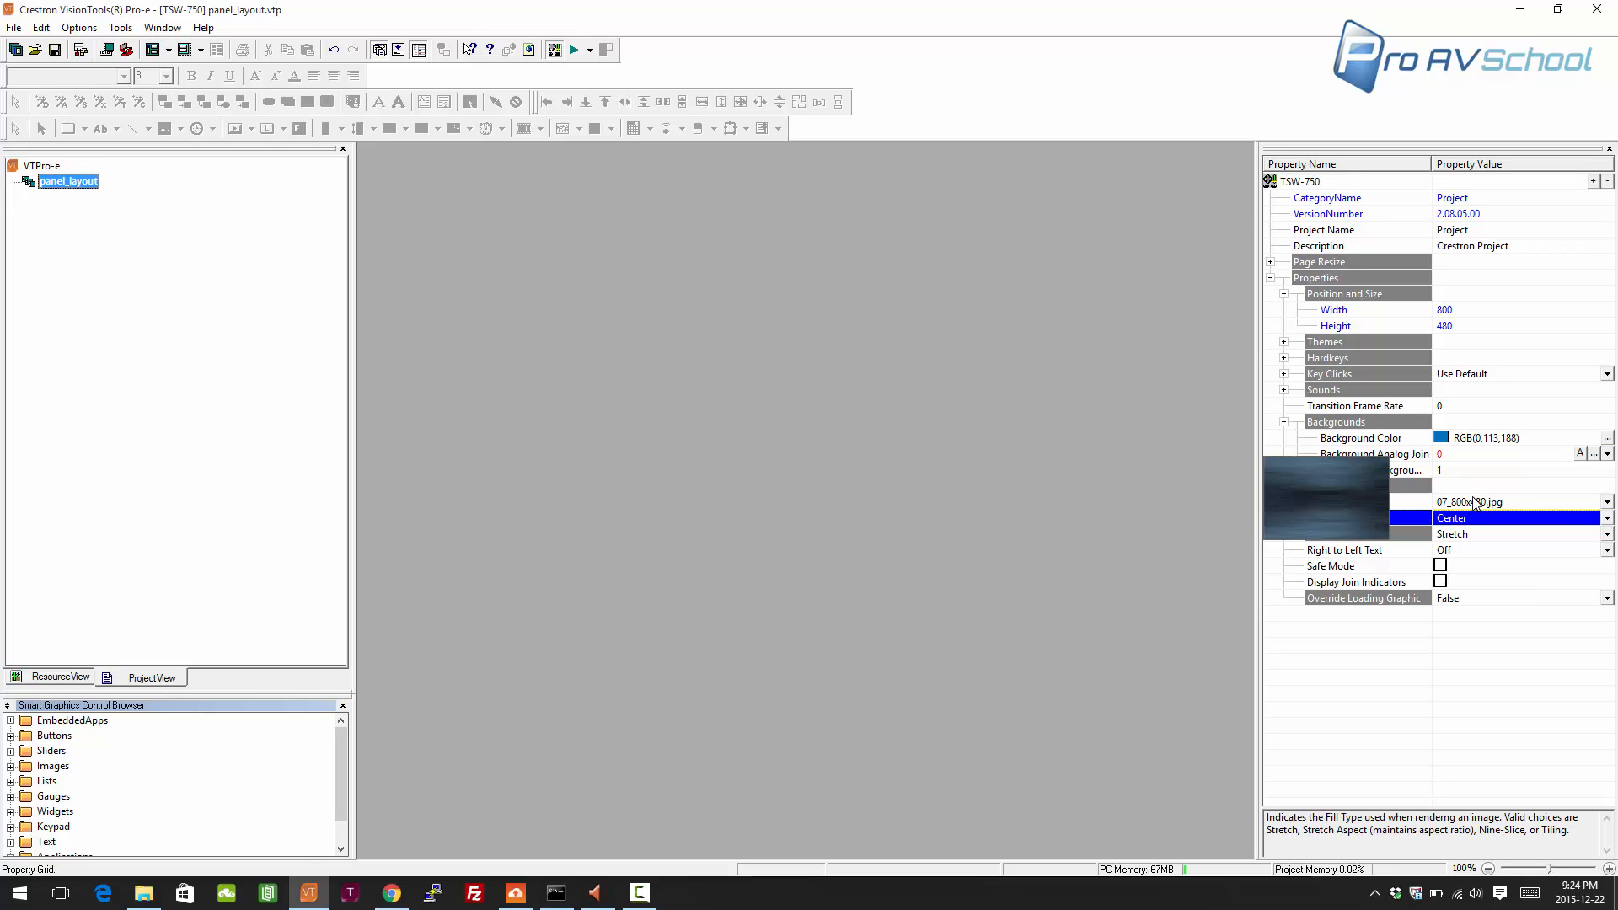
# - Add a new page named Main to the panel_layout project
pyautogui.rightClick(64, 188)
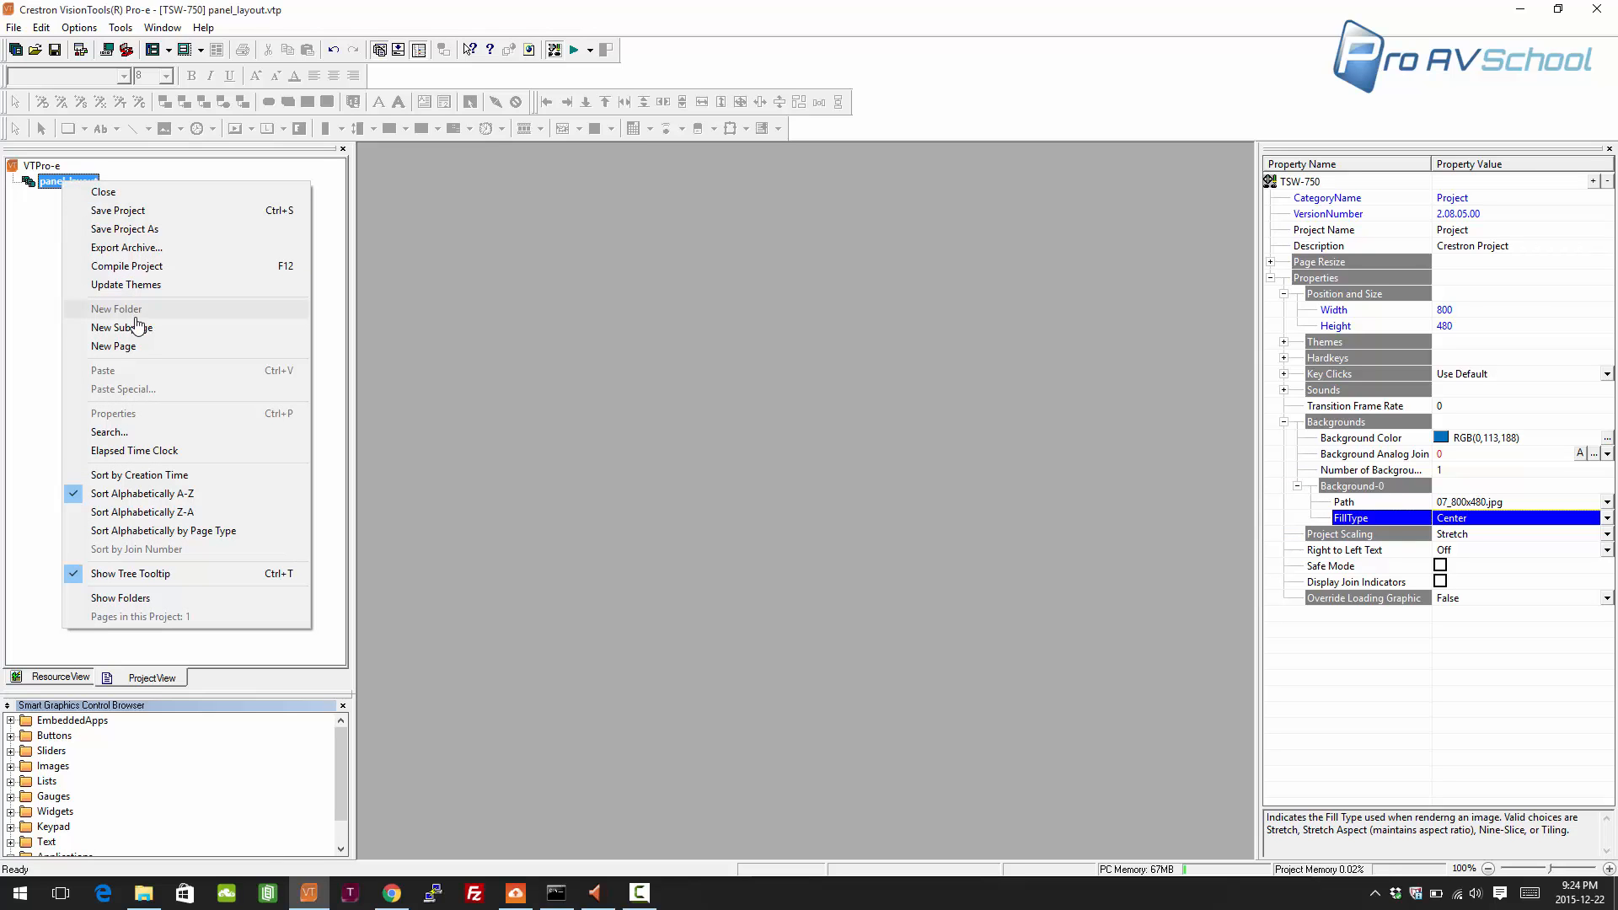
pyautogui.click(151, 348)
pyautogui.write('Main')
pyautogui.press('Return')
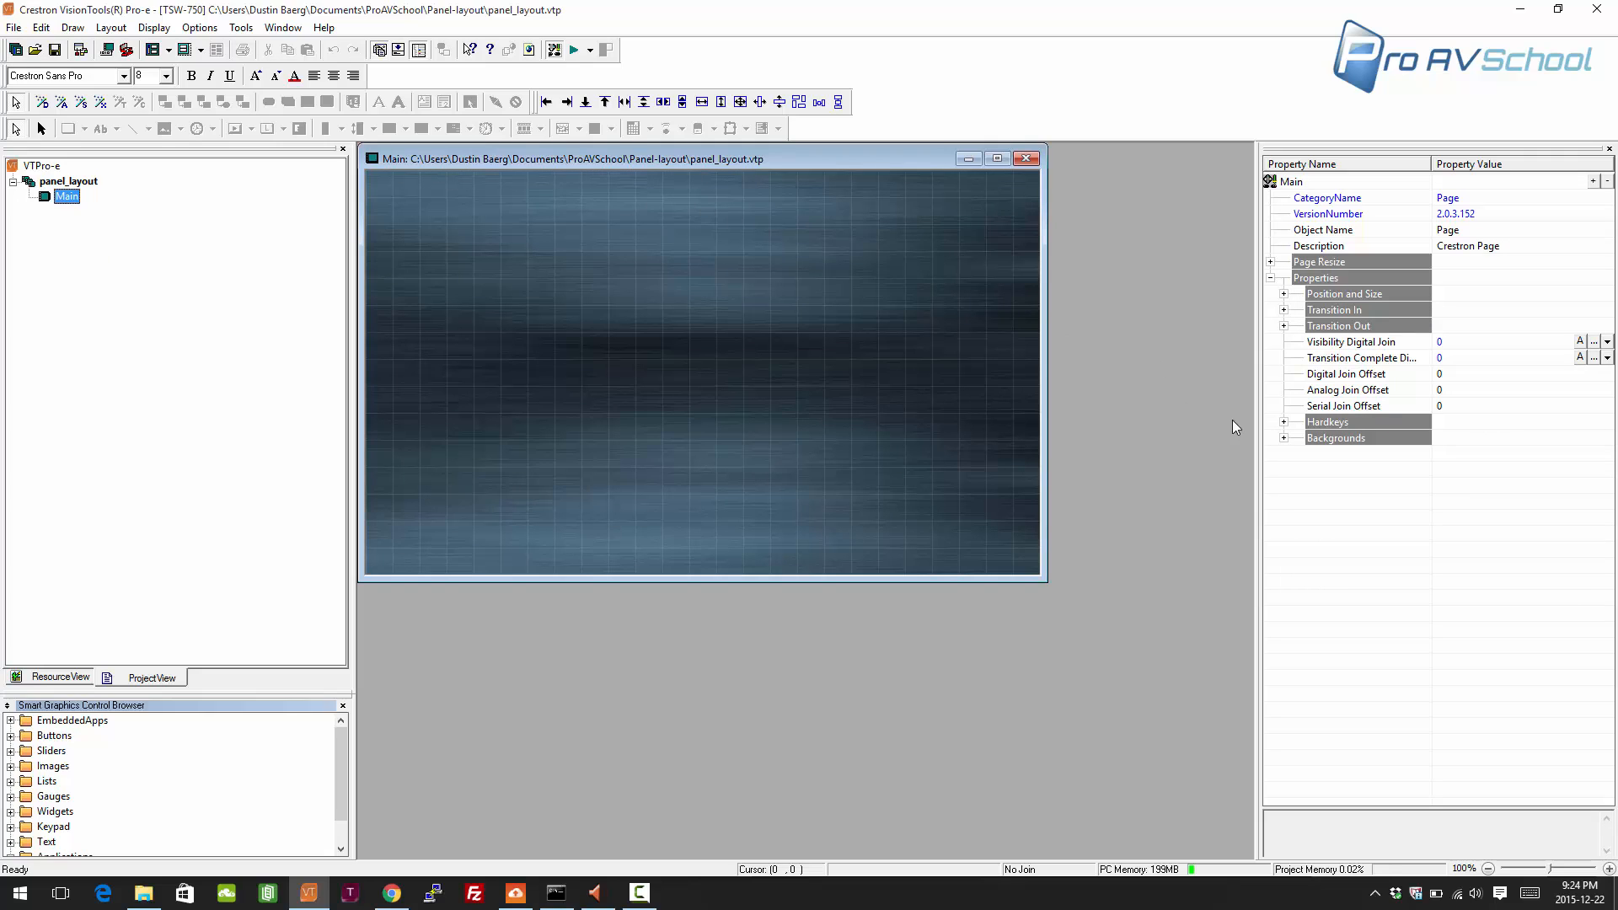
# - Display the Main page's own background color, set it to yellow RGB(255,255,0), and turn that display off again
pyautogui.click(1284, 439)
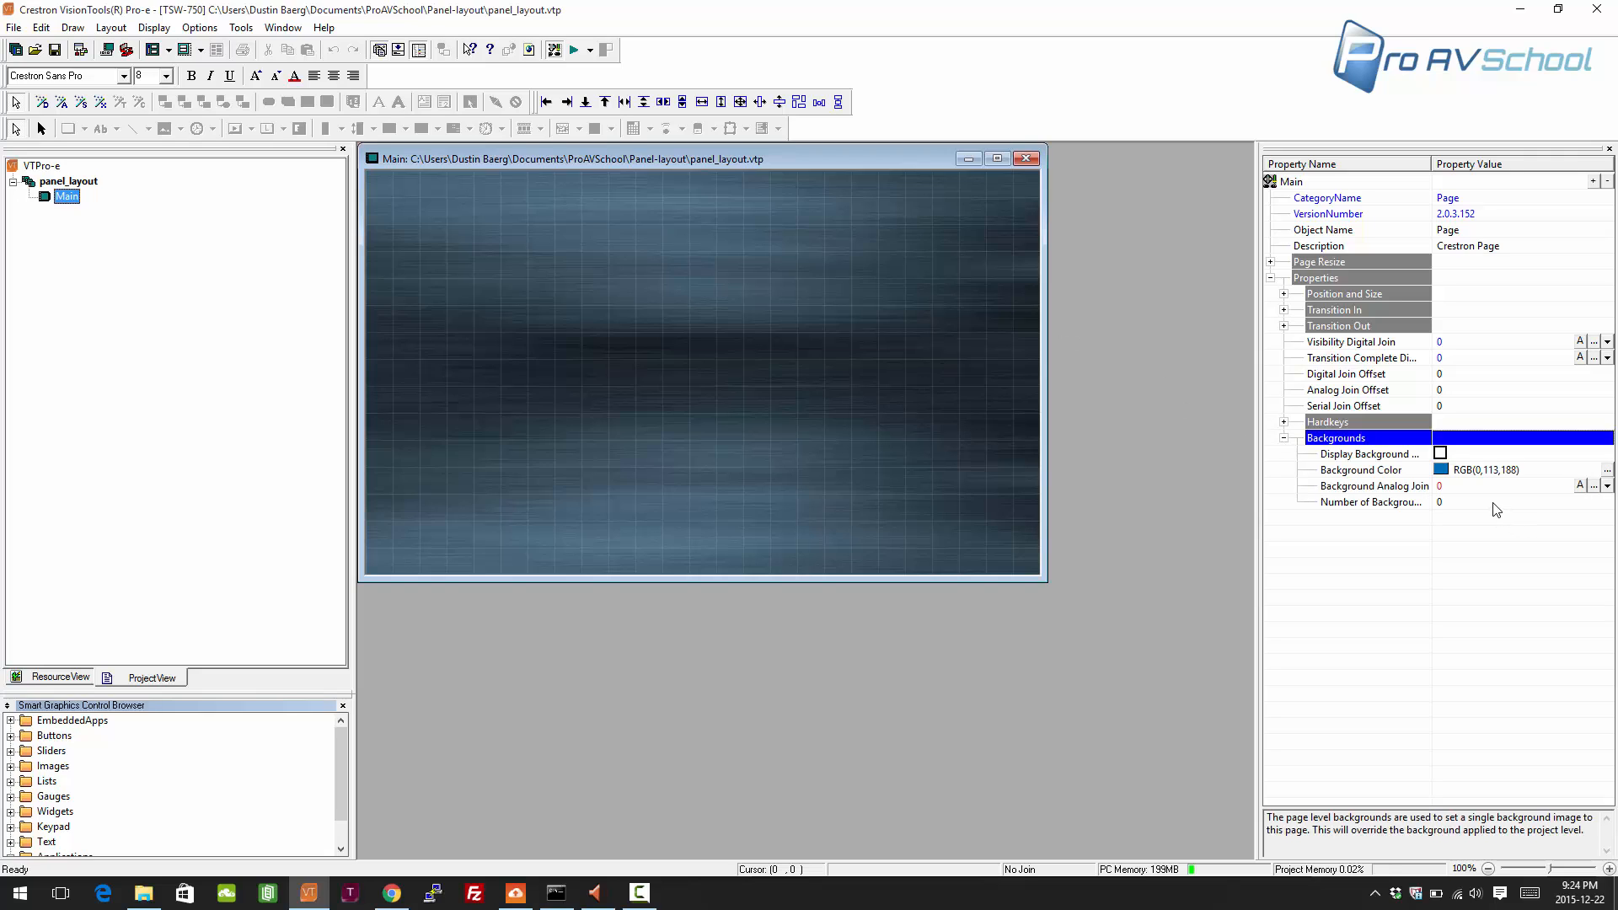
pyautogui.click(1440, 454)
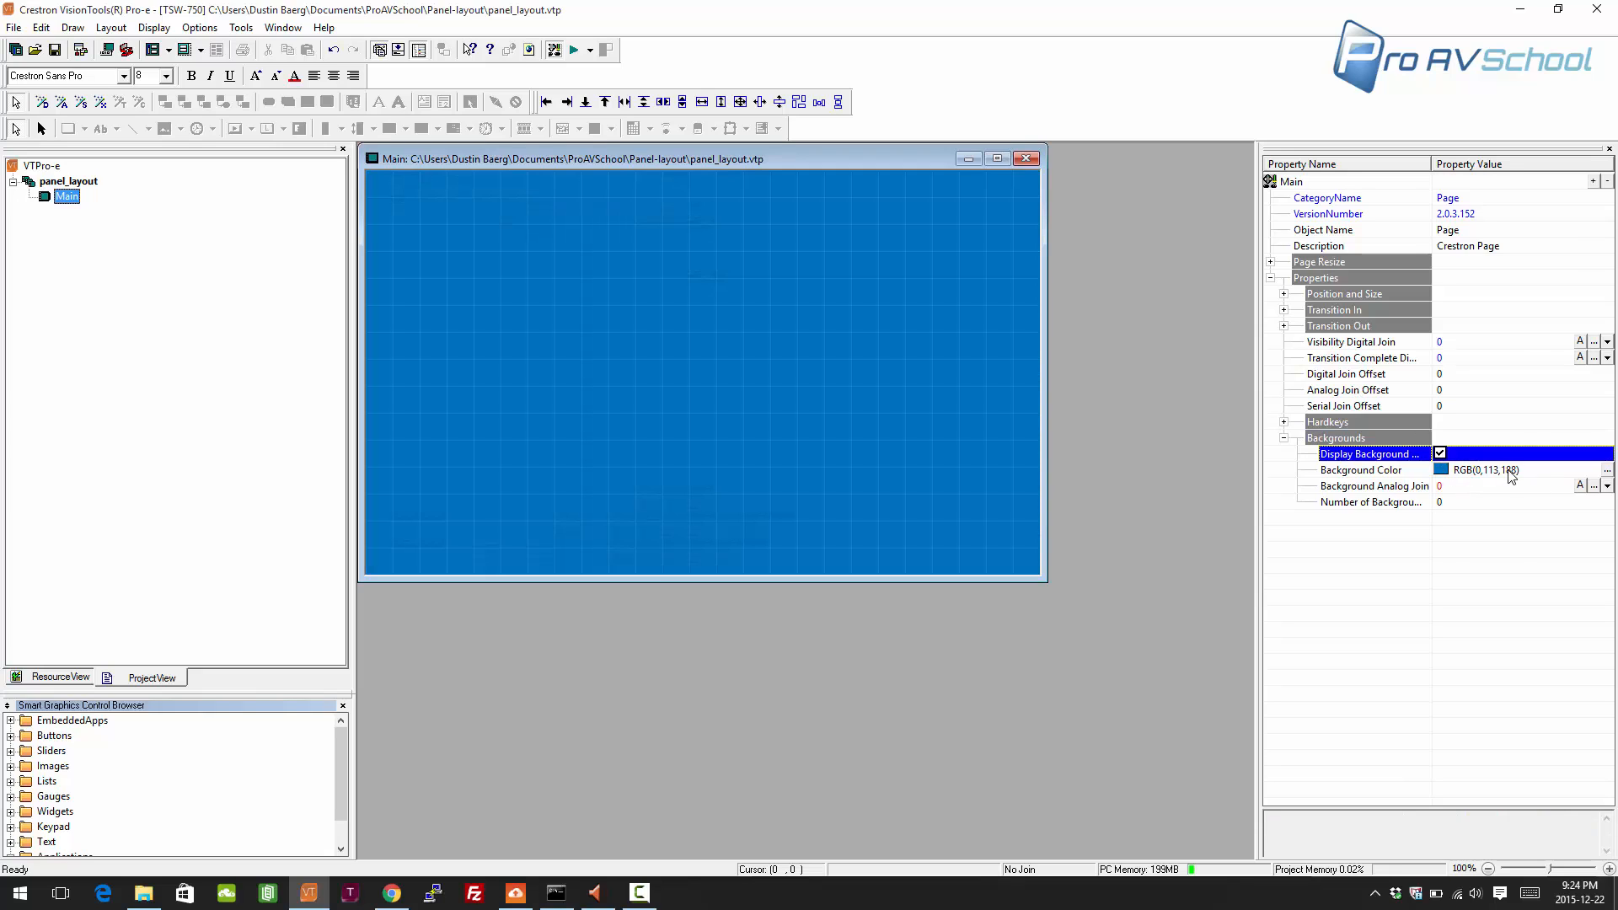
pyautogui.click(1607, 469)
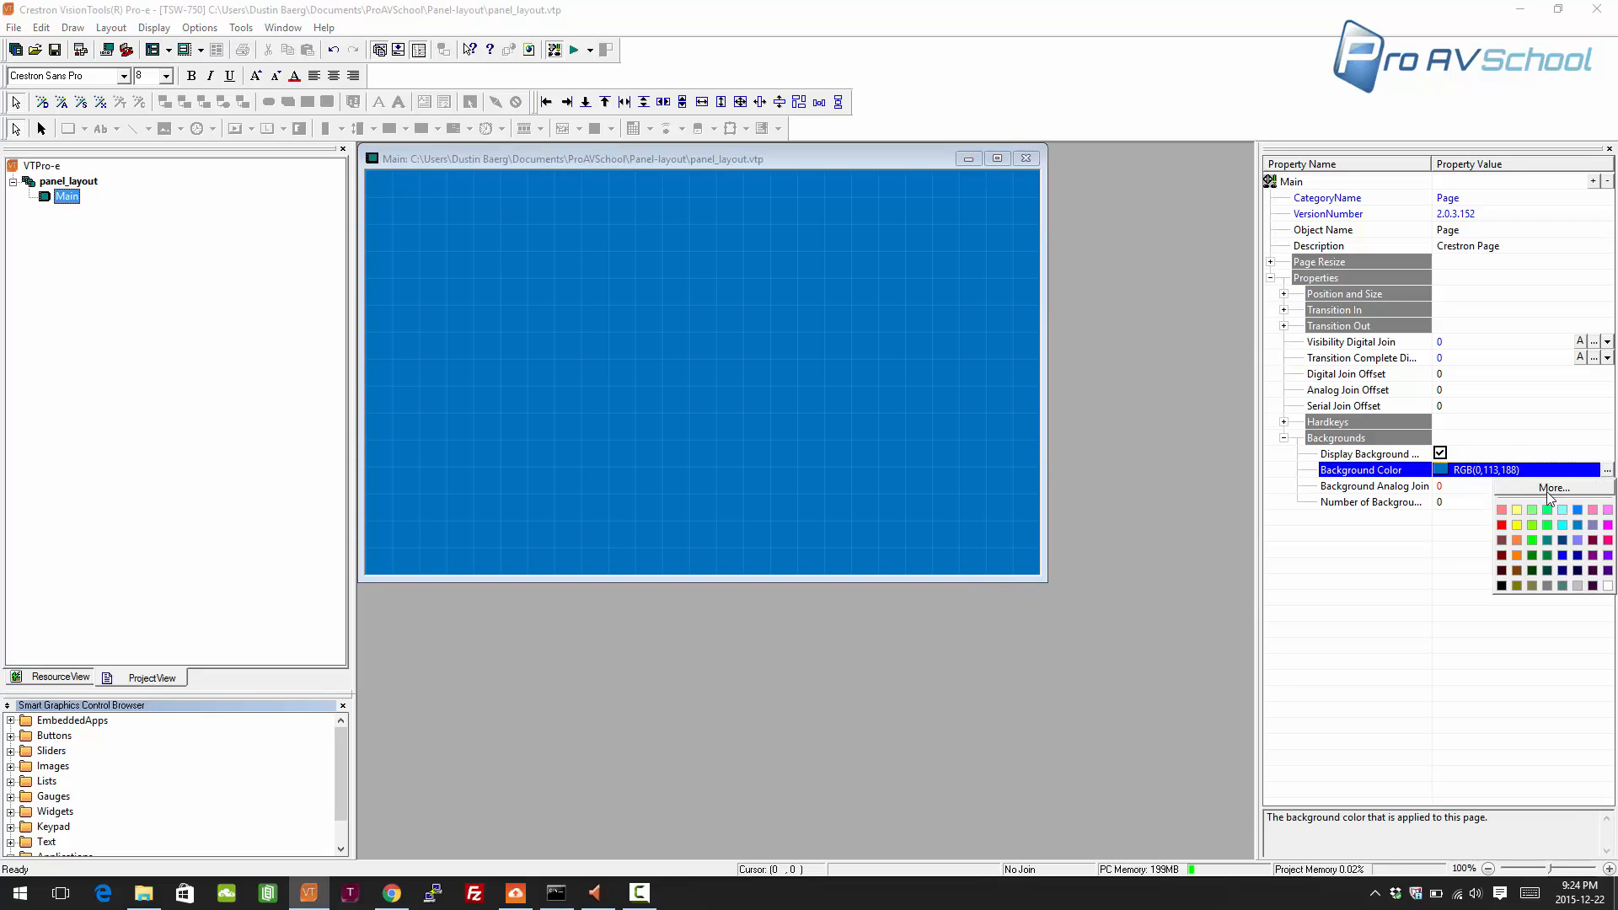
pyautogui.click(1529, 522)
pyautogui.click(1440, 453)
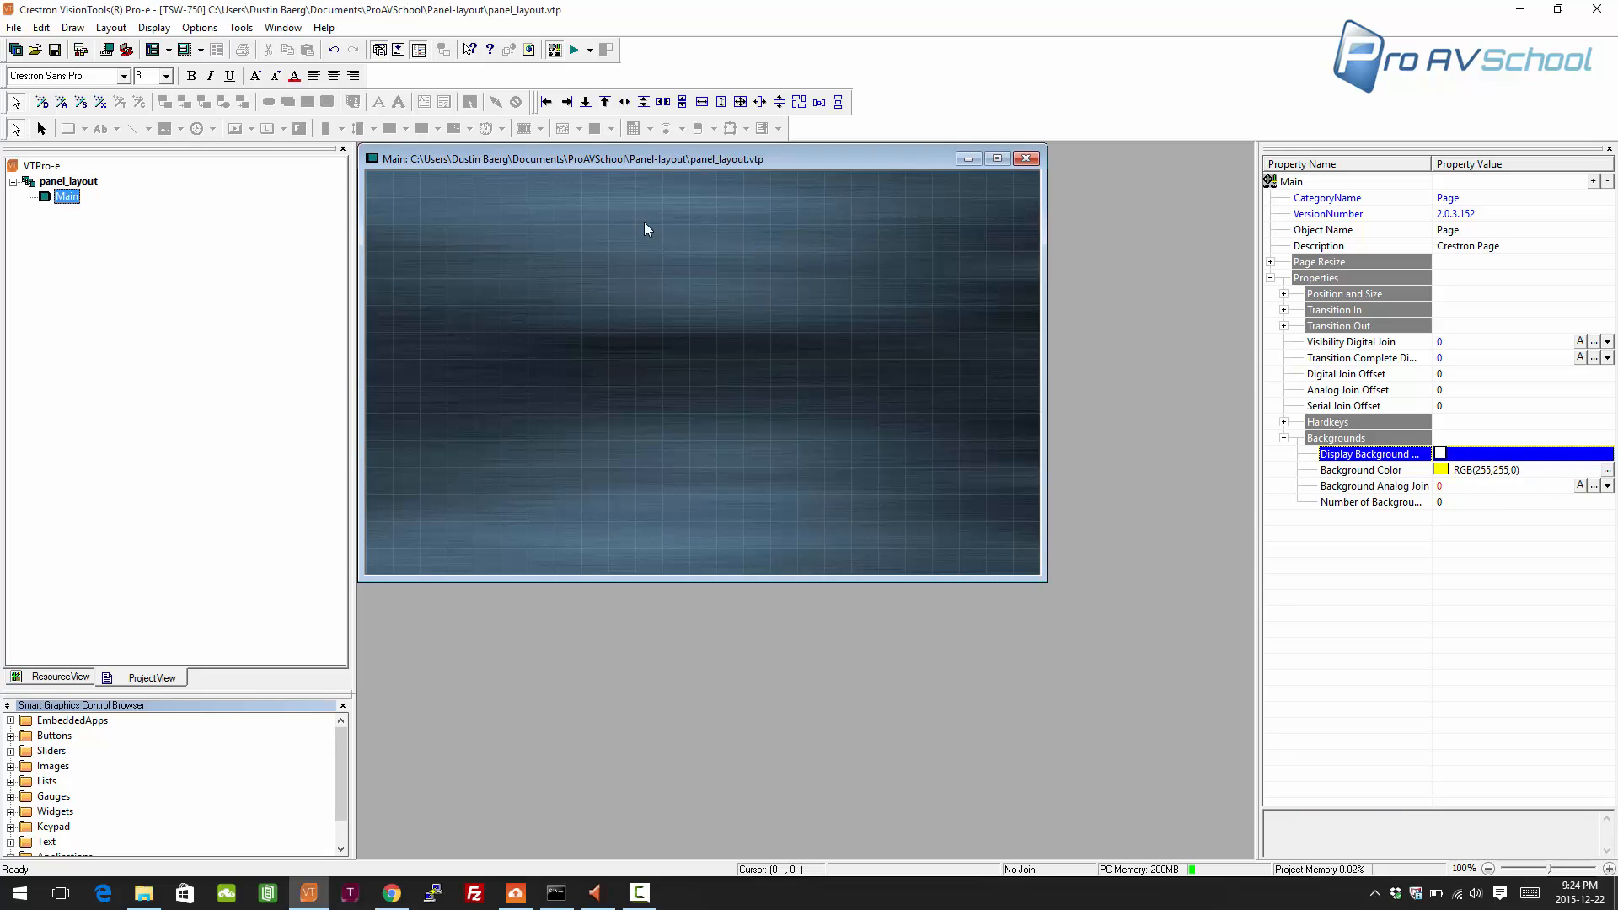
# - Hide the grid on the Main page and move its window slightly away from the workspace edge
pyautogui.moveTo(592, 160); pyautogui.dragTo(598, 177)
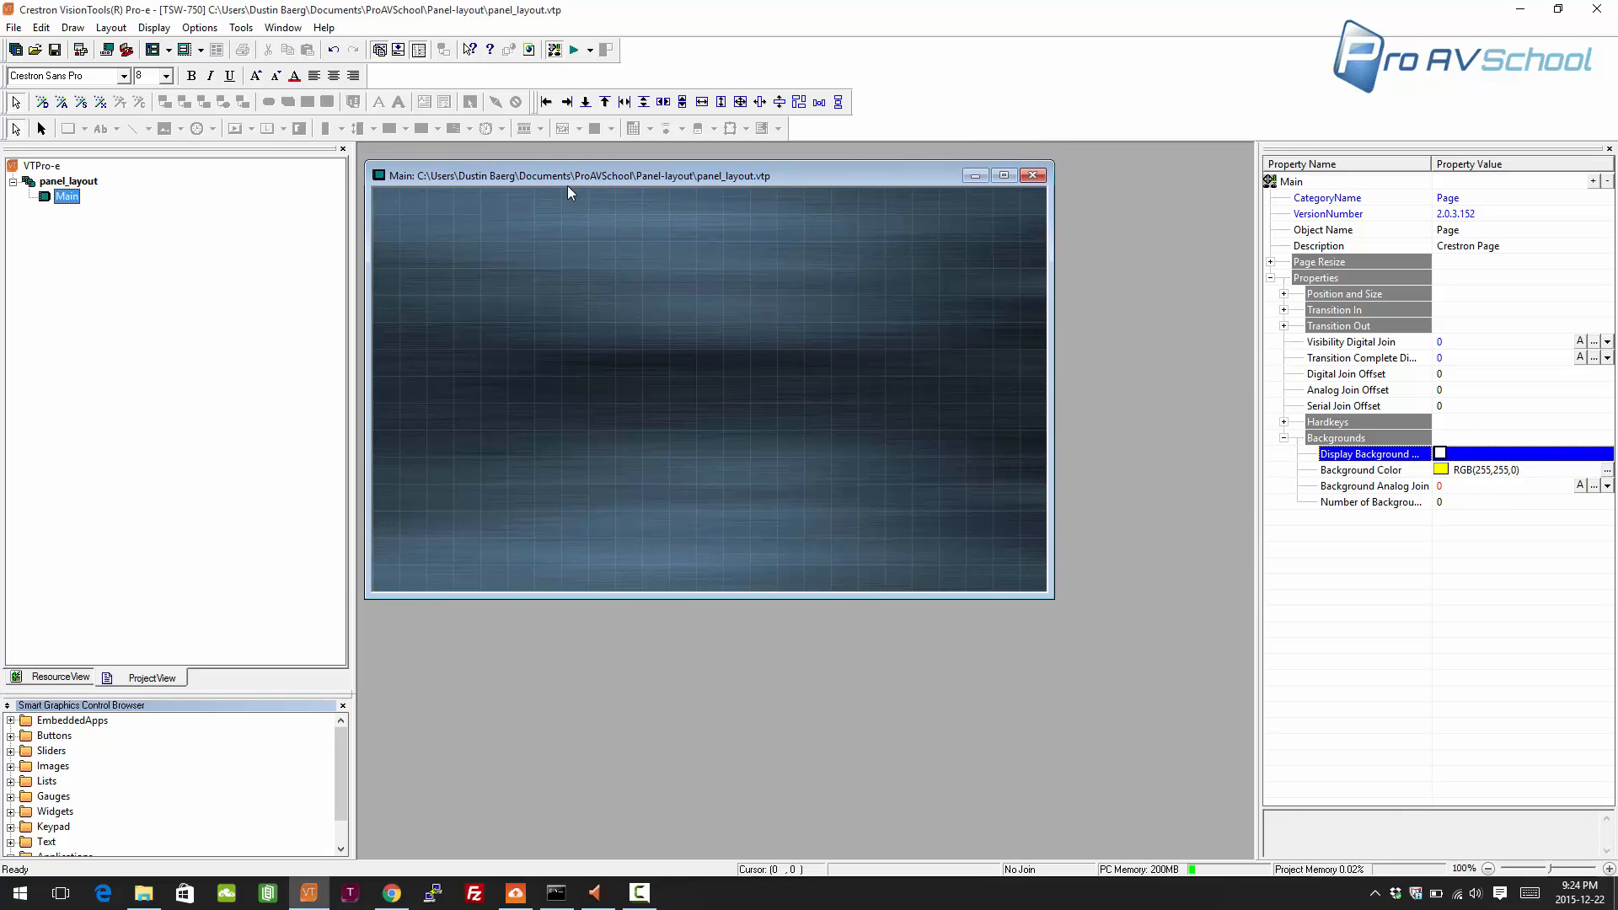
pyautogui.rightClick(577, 268)
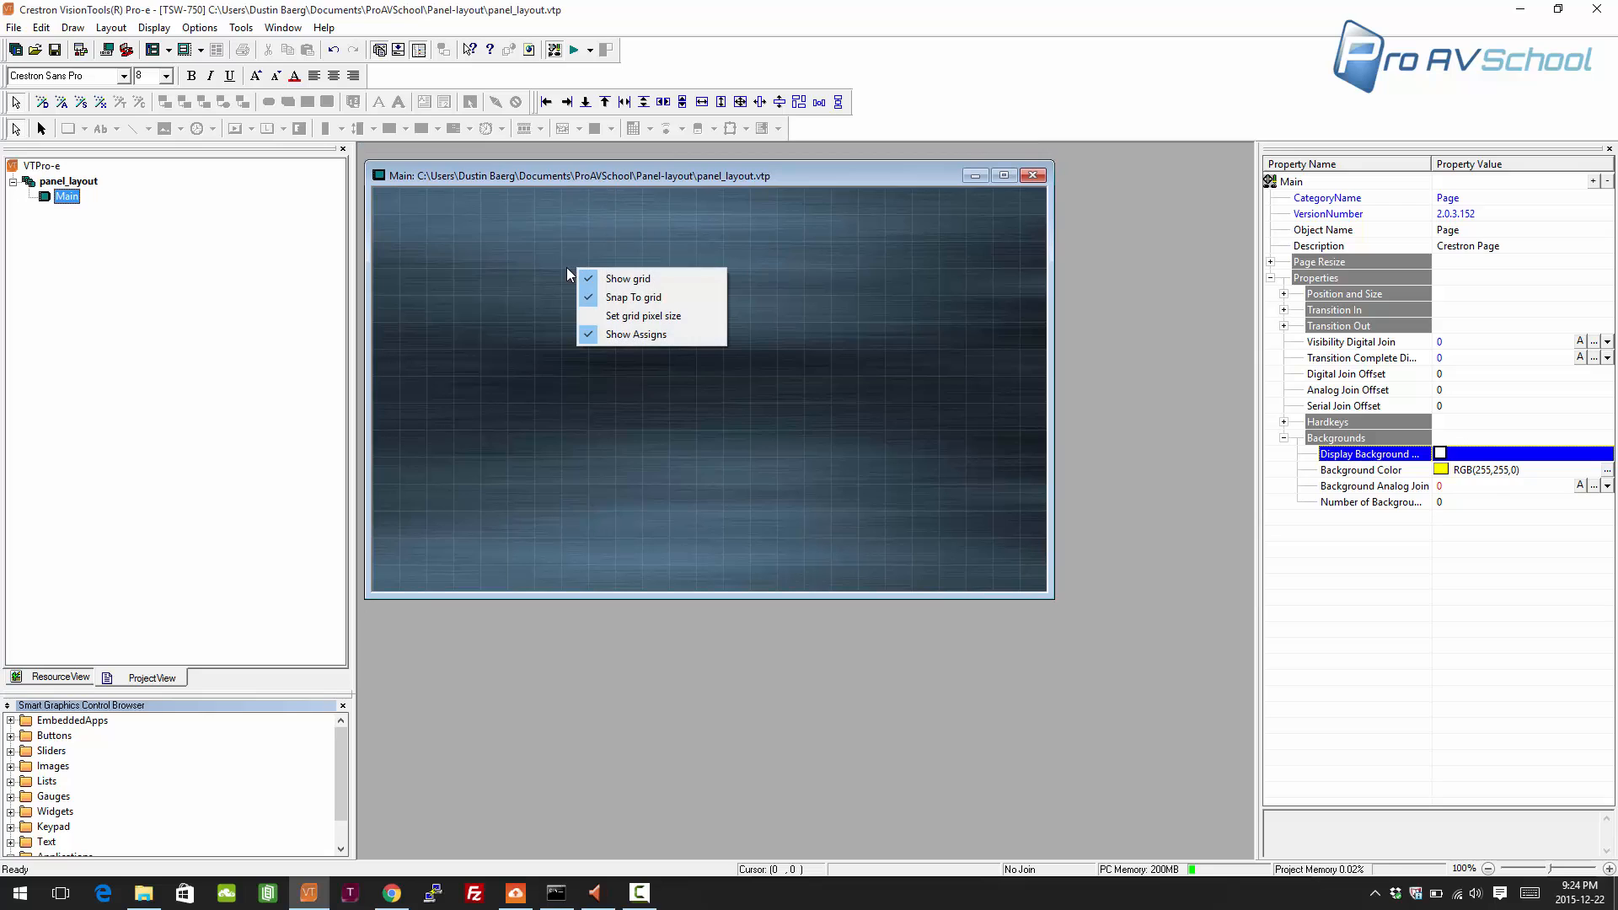
pyautogui.click(673, 285)
pyautogui.moveTo(553, 180)
pyautogui.mouseDown()
pyautogui.moveTo(573, 183)
pyautogui.moveTo(553, 201)
pyautogui.mouseUp()
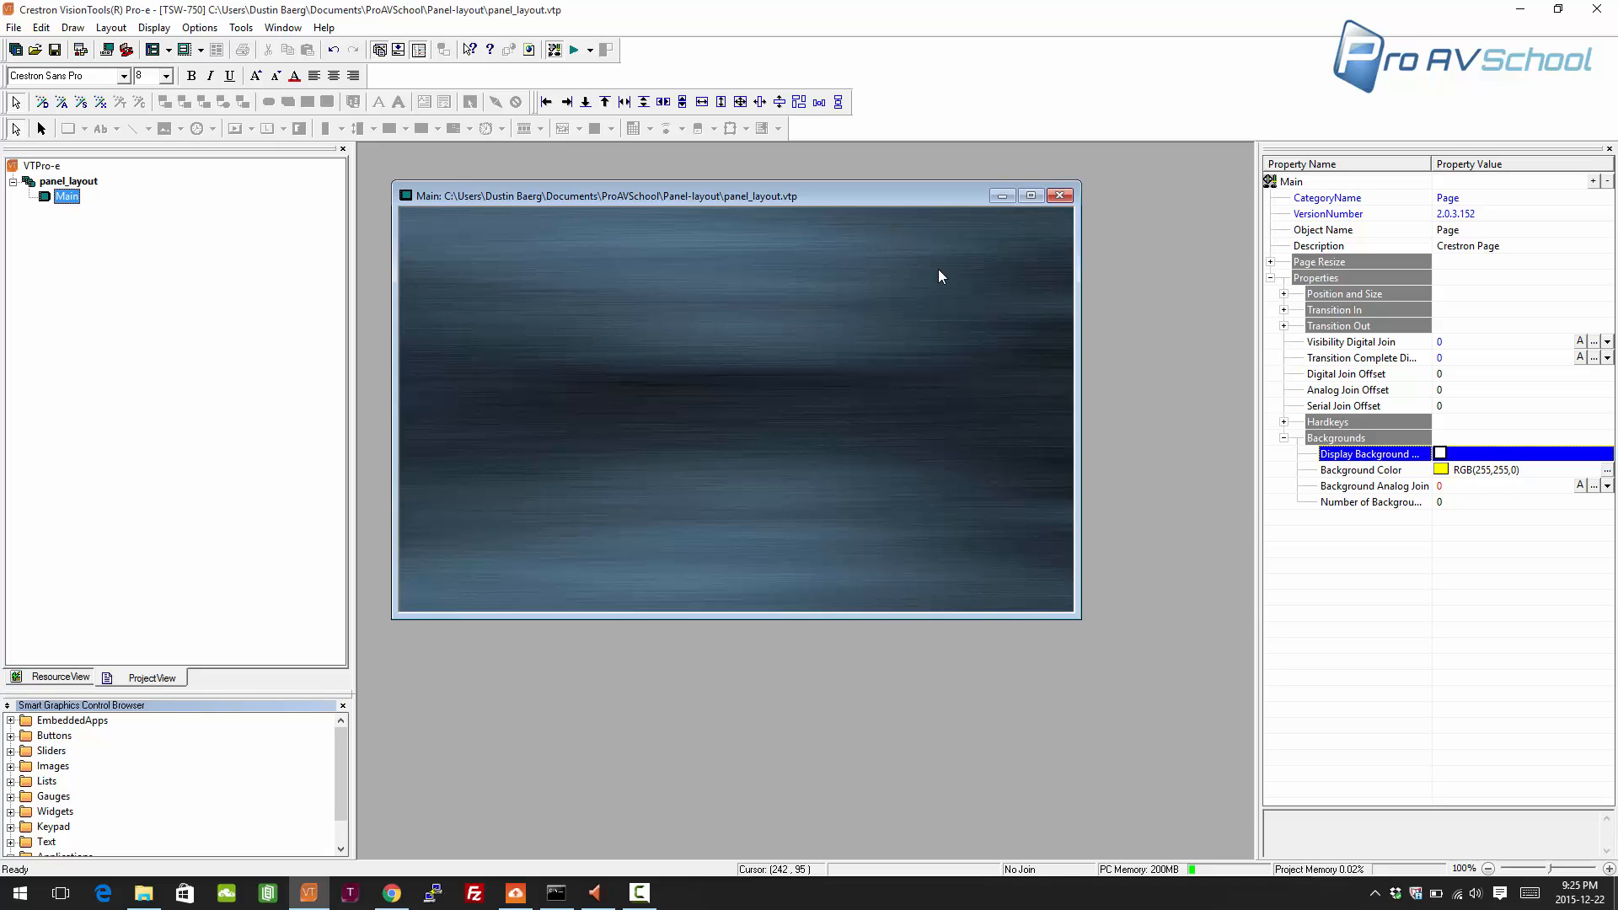
# - Add a new subpage named Header to the panel_layout project with a height of 80
pyautogui.rightClick(57, 182)
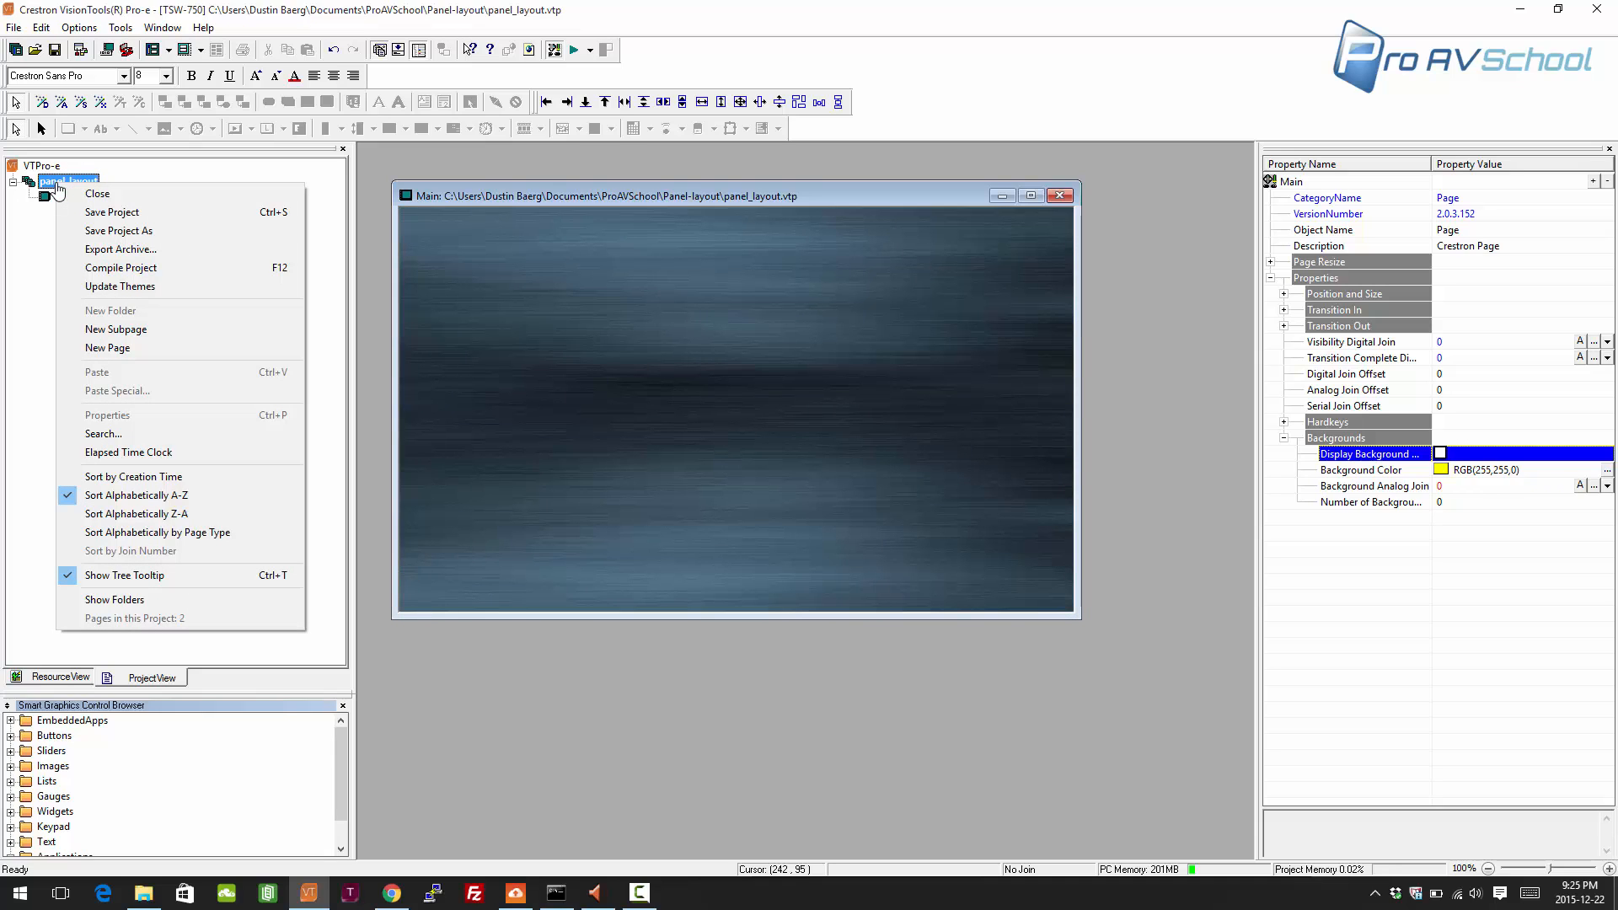
pyautogui.click(135, 329)
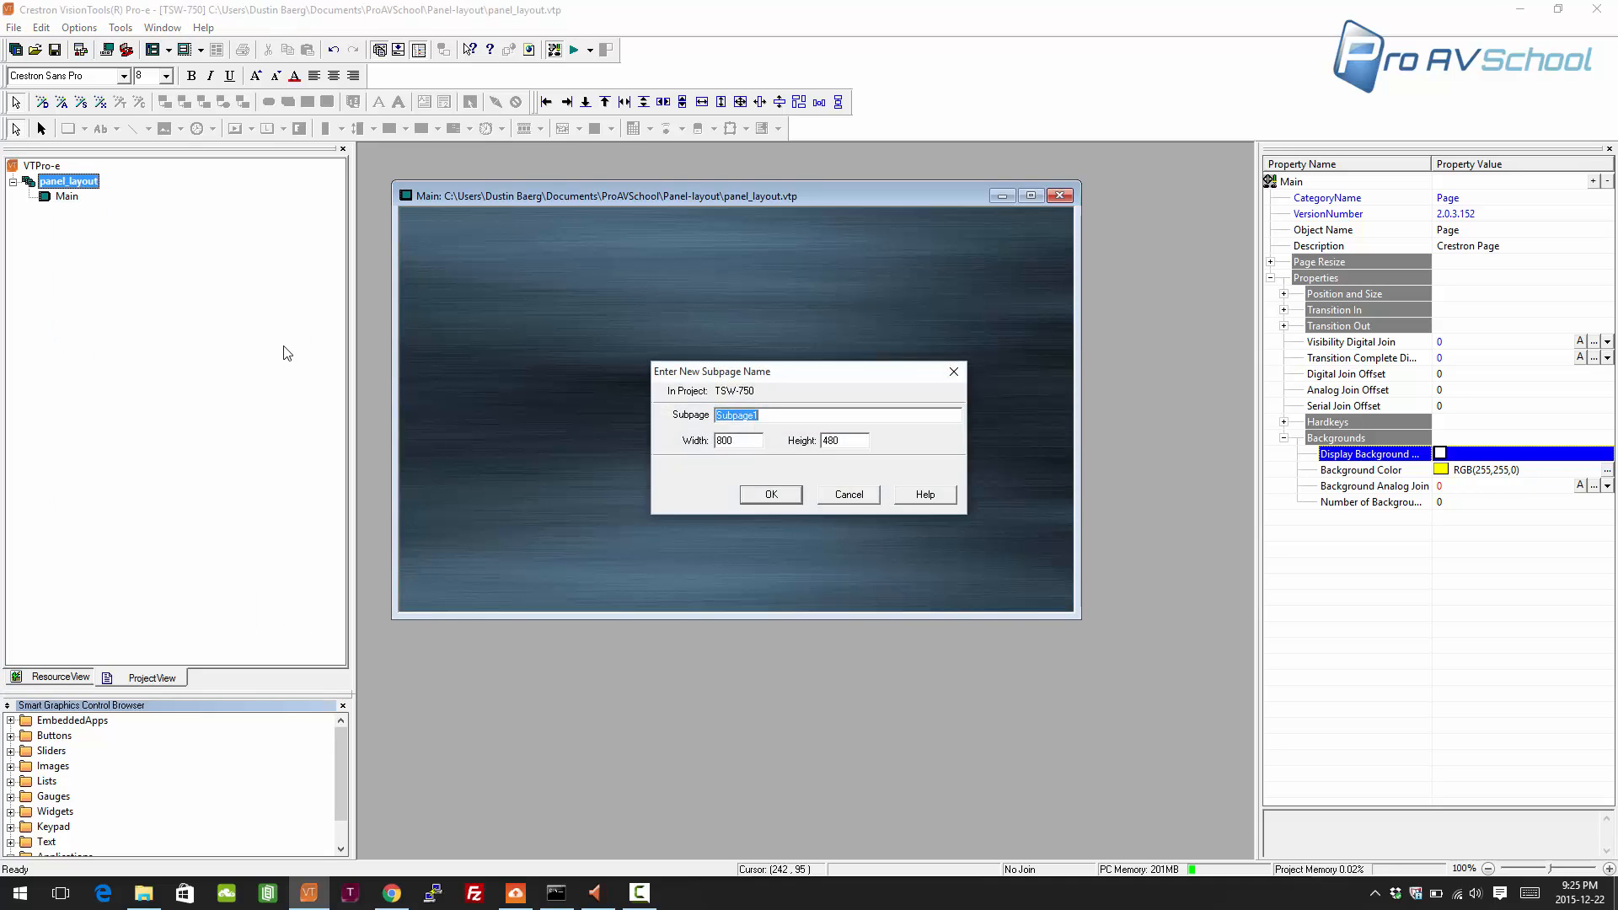
pyautogui.write('Header')
pyautogui.press('Tab')
pyautogui.write('80')
pyautogui.press('Return')
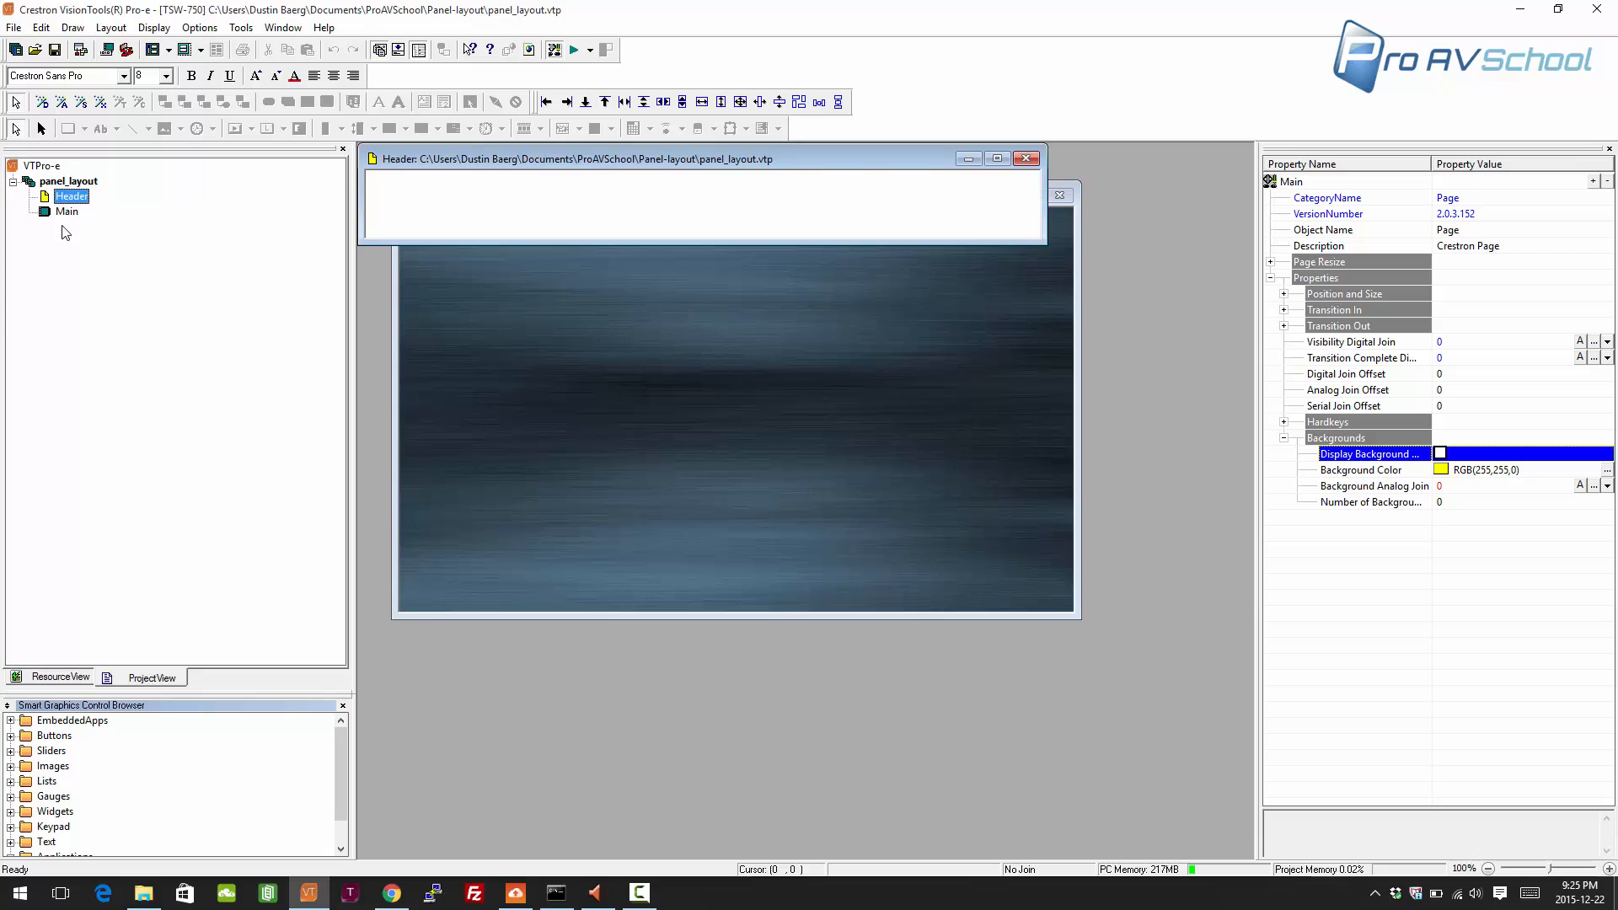
# - Place the Header subpage on the Main page and move the Header window below the Main window
pyautogui.moveTo(465, 164); pyautogui.dragTo(501, 278)
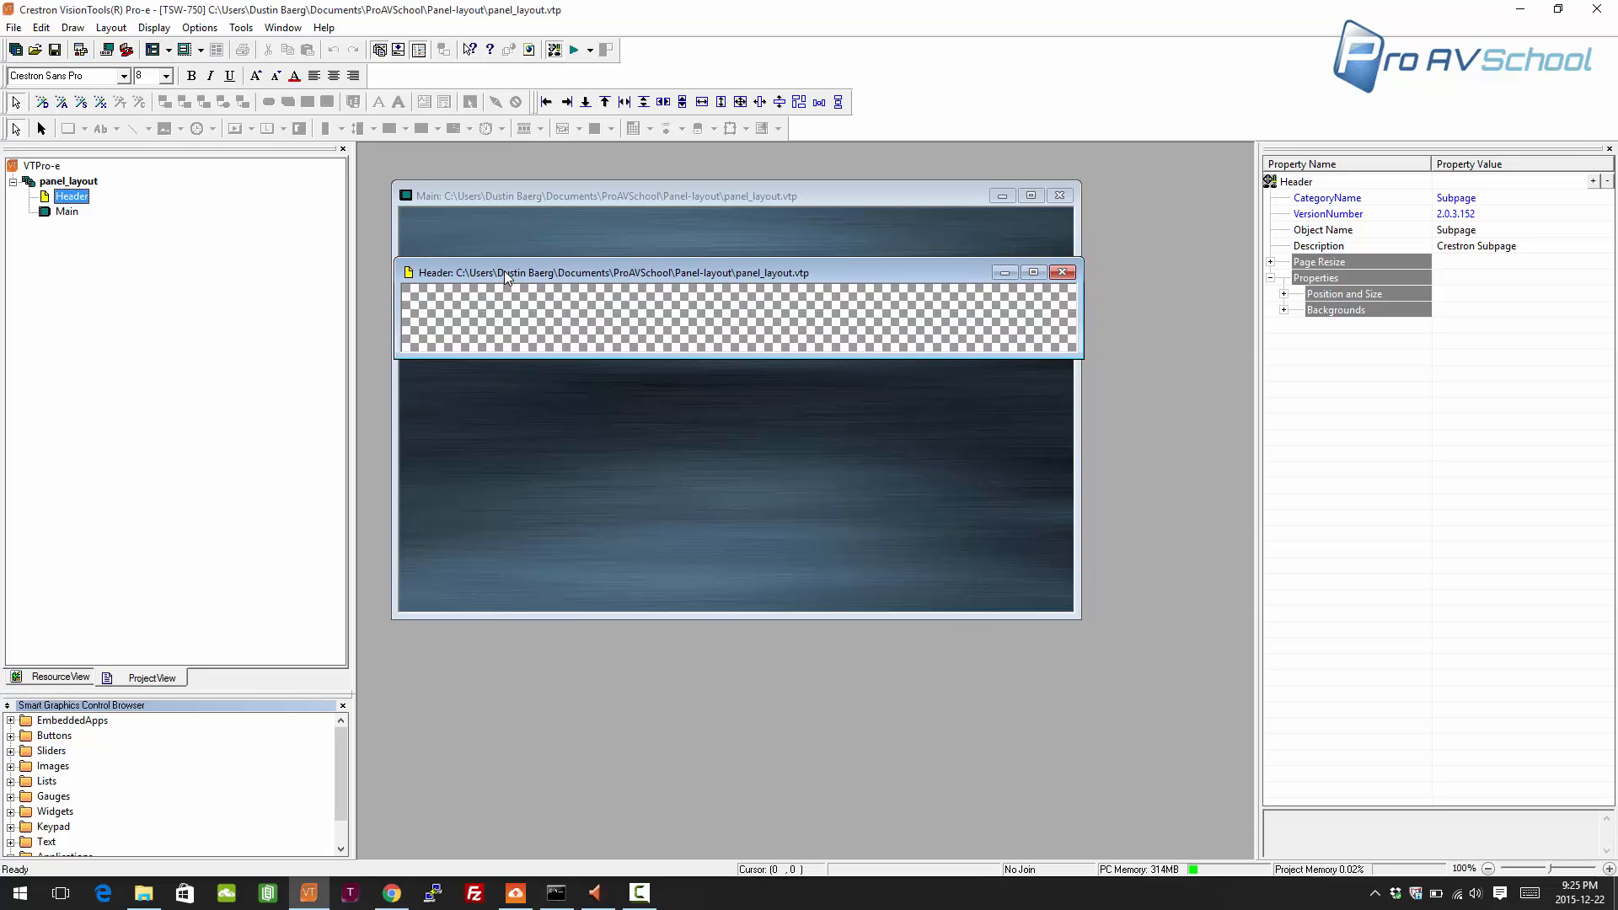
pyautogui.moveTo(505, 275); pyautogui.dragTo(535, 366)
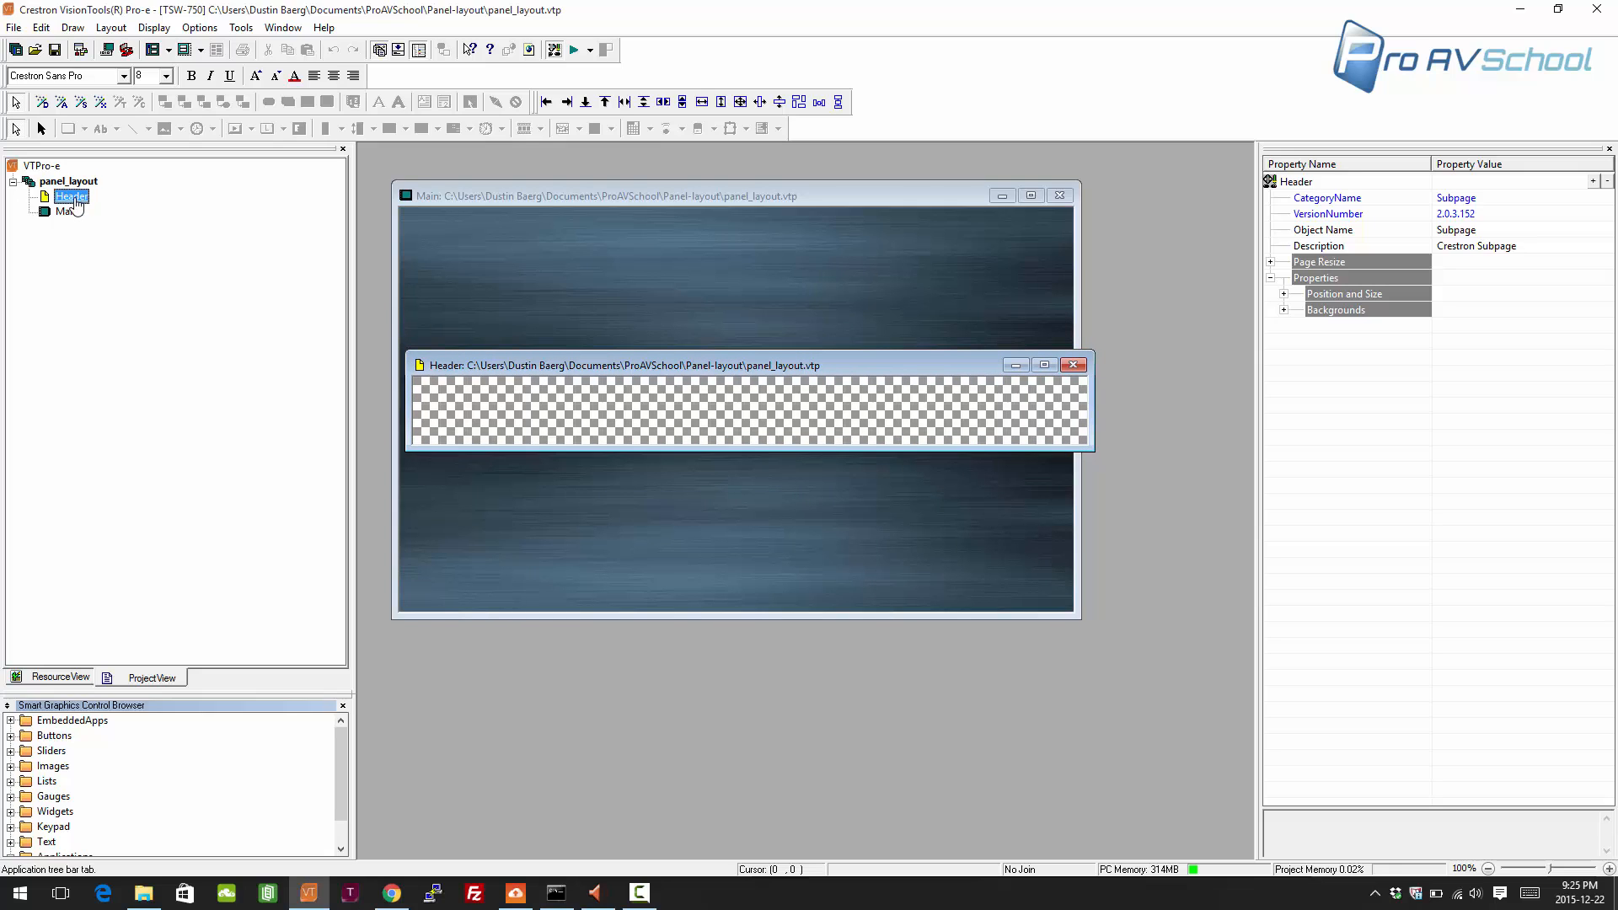
pyautogui.moveTo(74, 199); pyautogui.dragTo(75, 210)
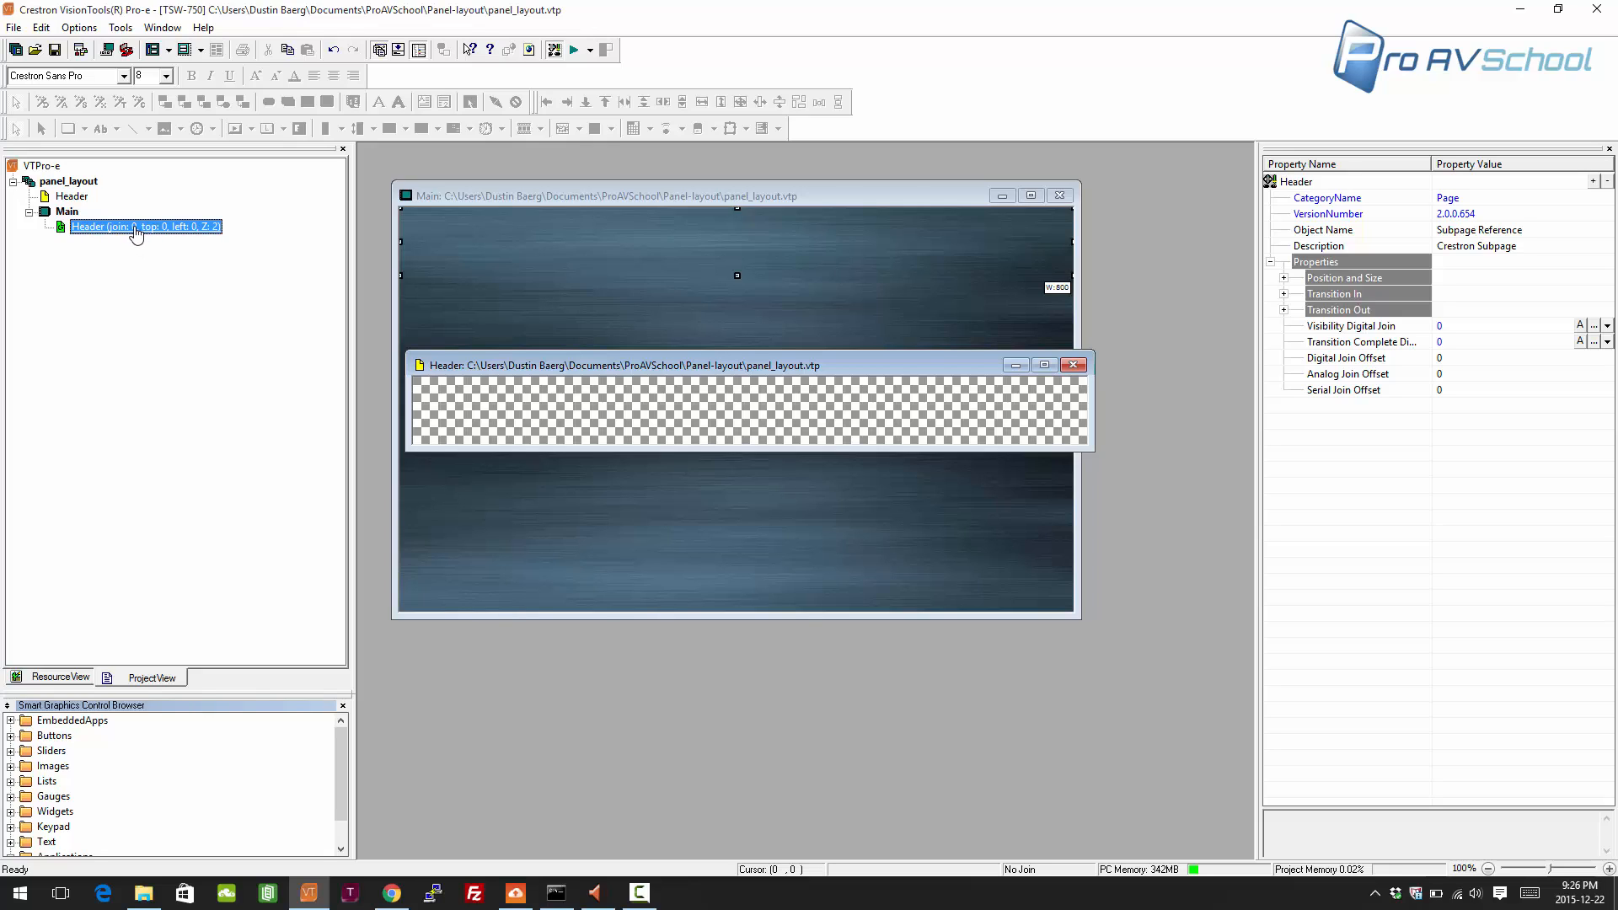
pyautogui.moveTo(443, 360)
pyautogui.mouseDown()
pyautogui.moveTo(456, 379)
pyautogui.moveTo(449, 363)
pyautogui.mouseUp()
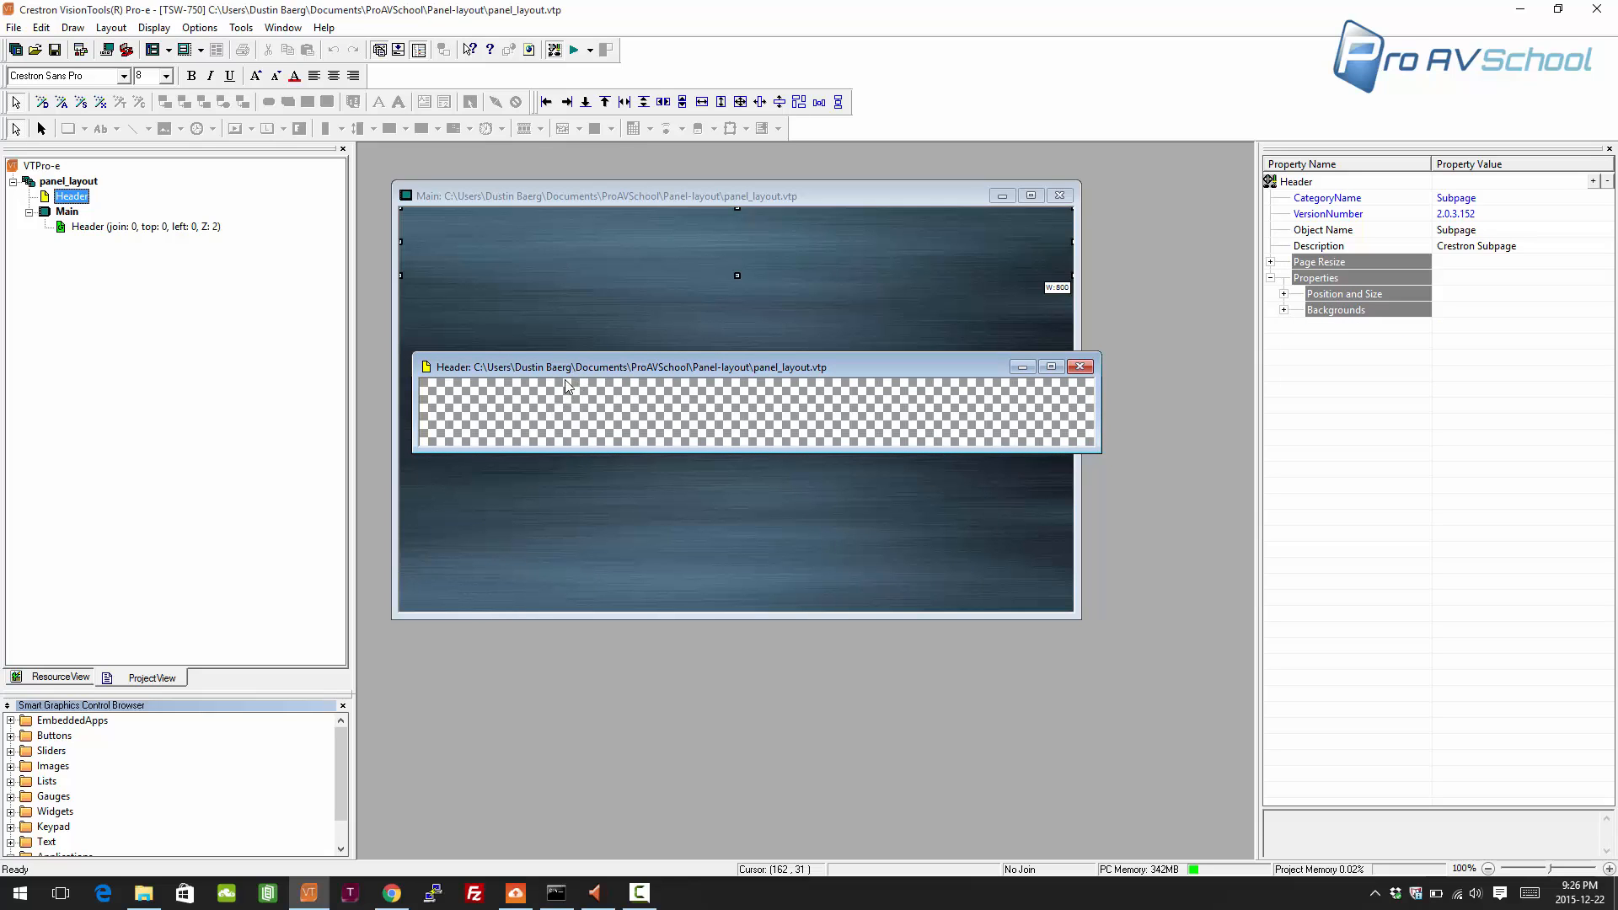
pyautogui.moveTo(564, 369); pyautogui.dragTo(547, 650)
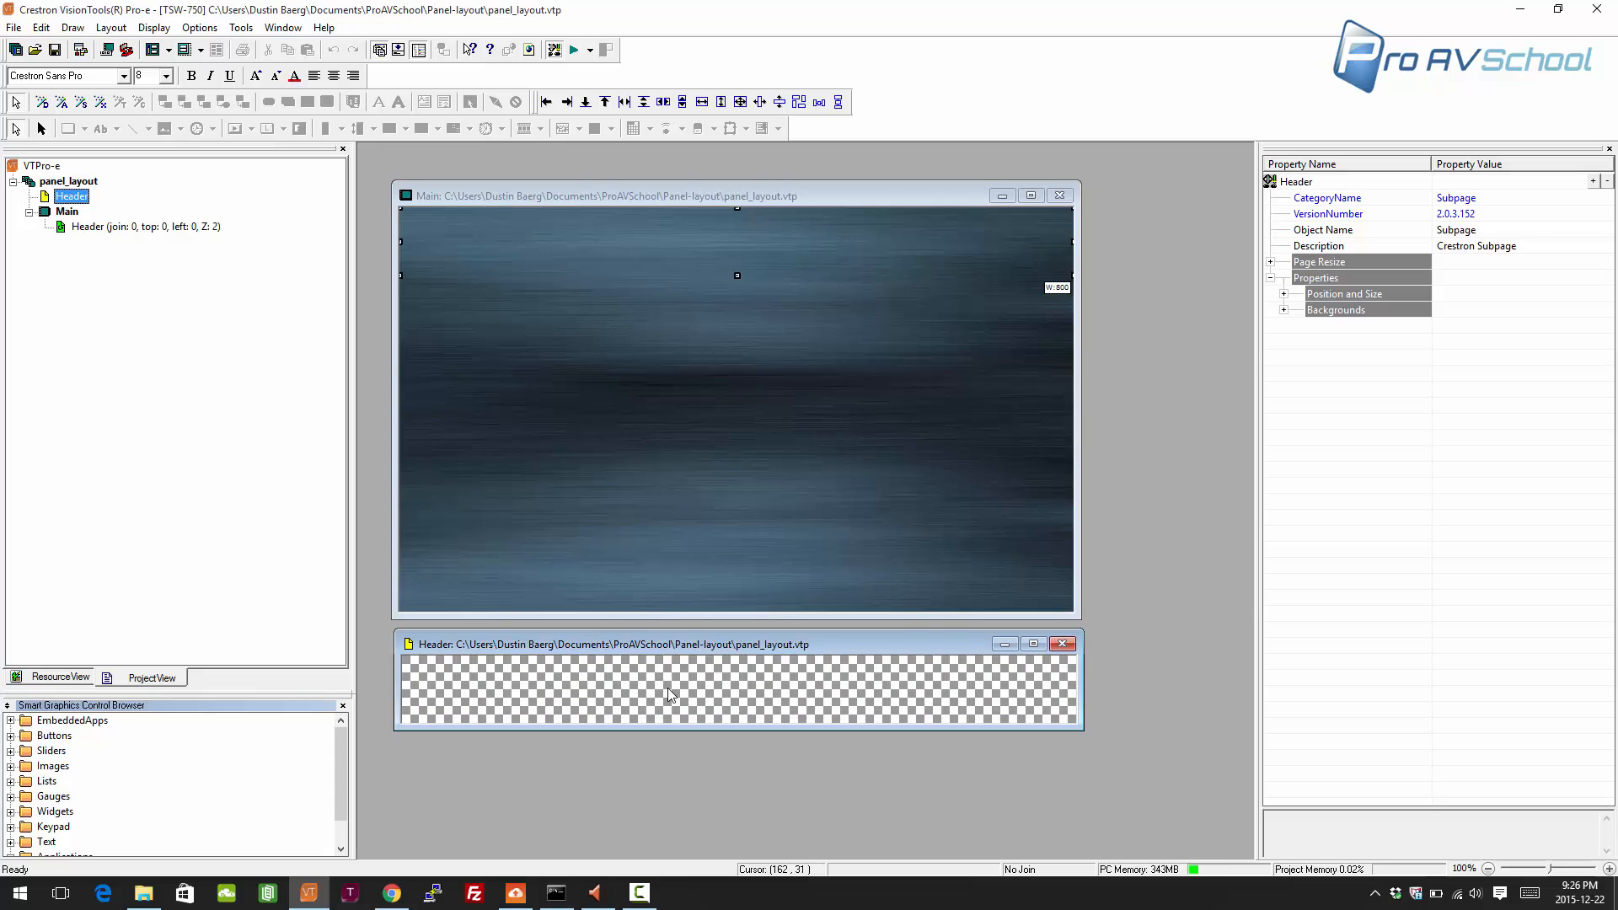
# - Display the Header subpage's background color and set it to gray RGB(128,128,128)
pyautogui.doubleClick(1348, 308)
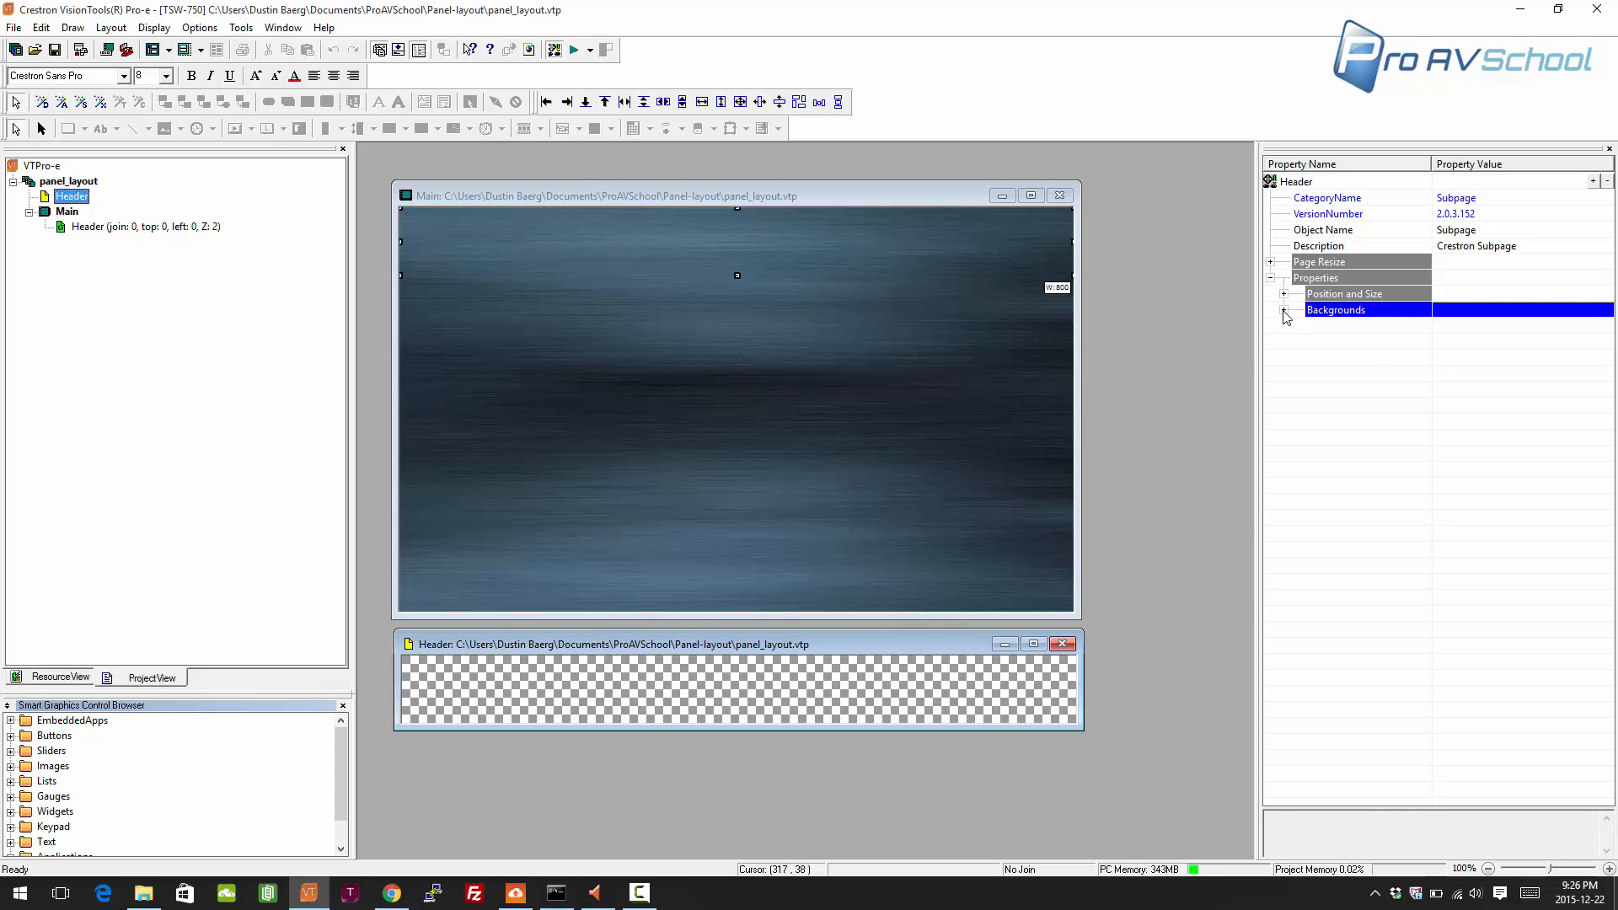
pyautogui.click(1440, 325)
pyautogui.click(1500, 341)
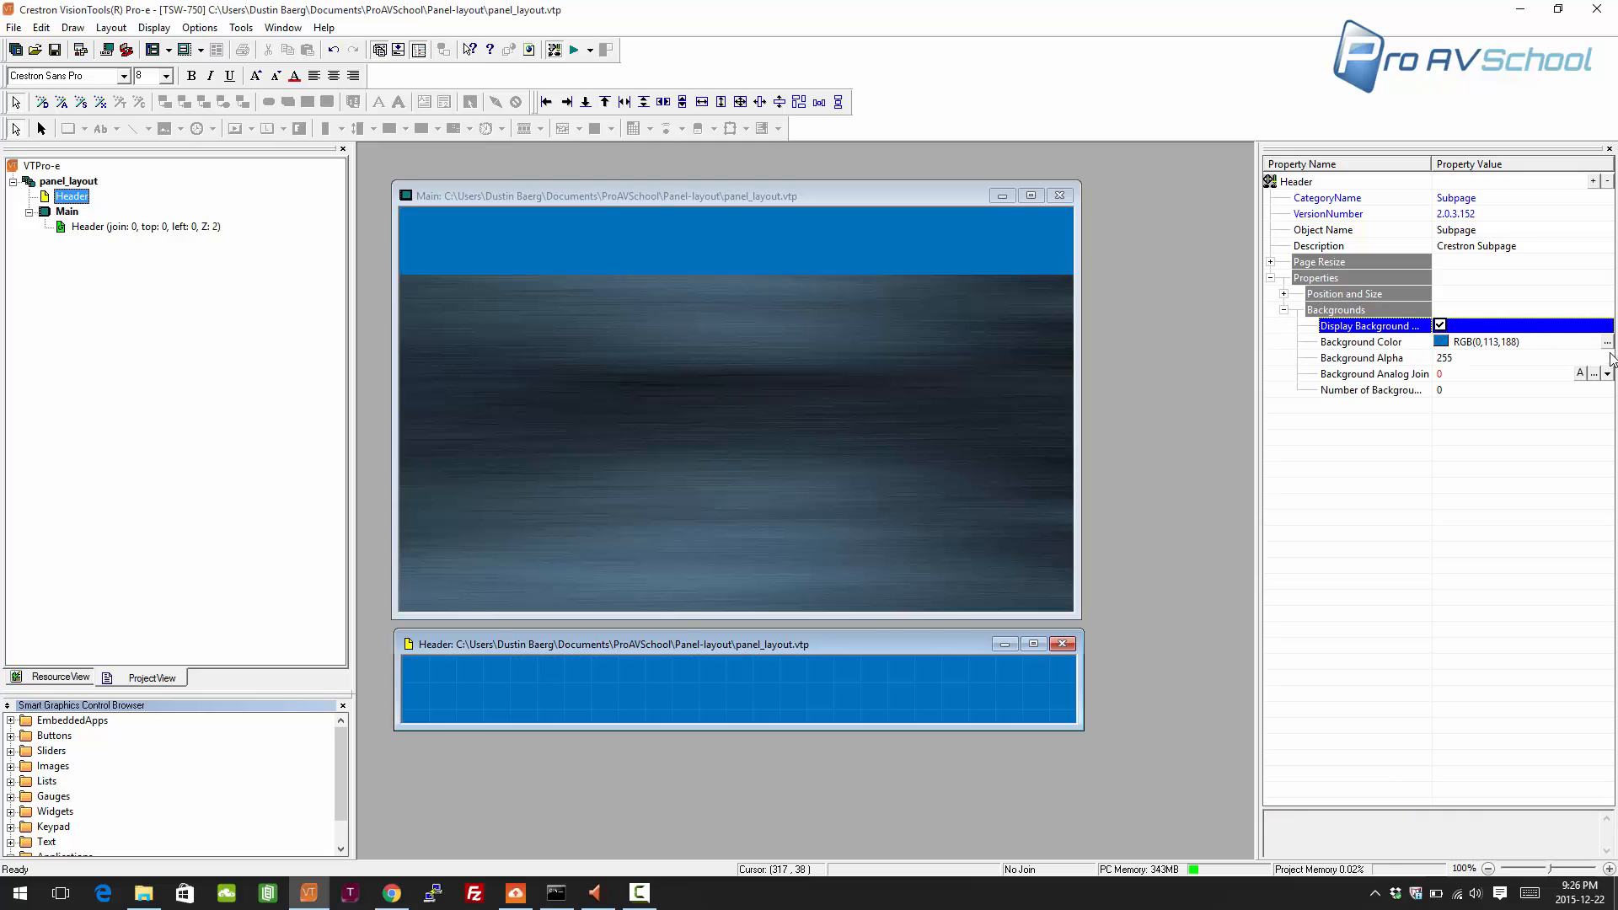
pyautogui.click(1607, 341)
pyautogui.click(1501, 458)
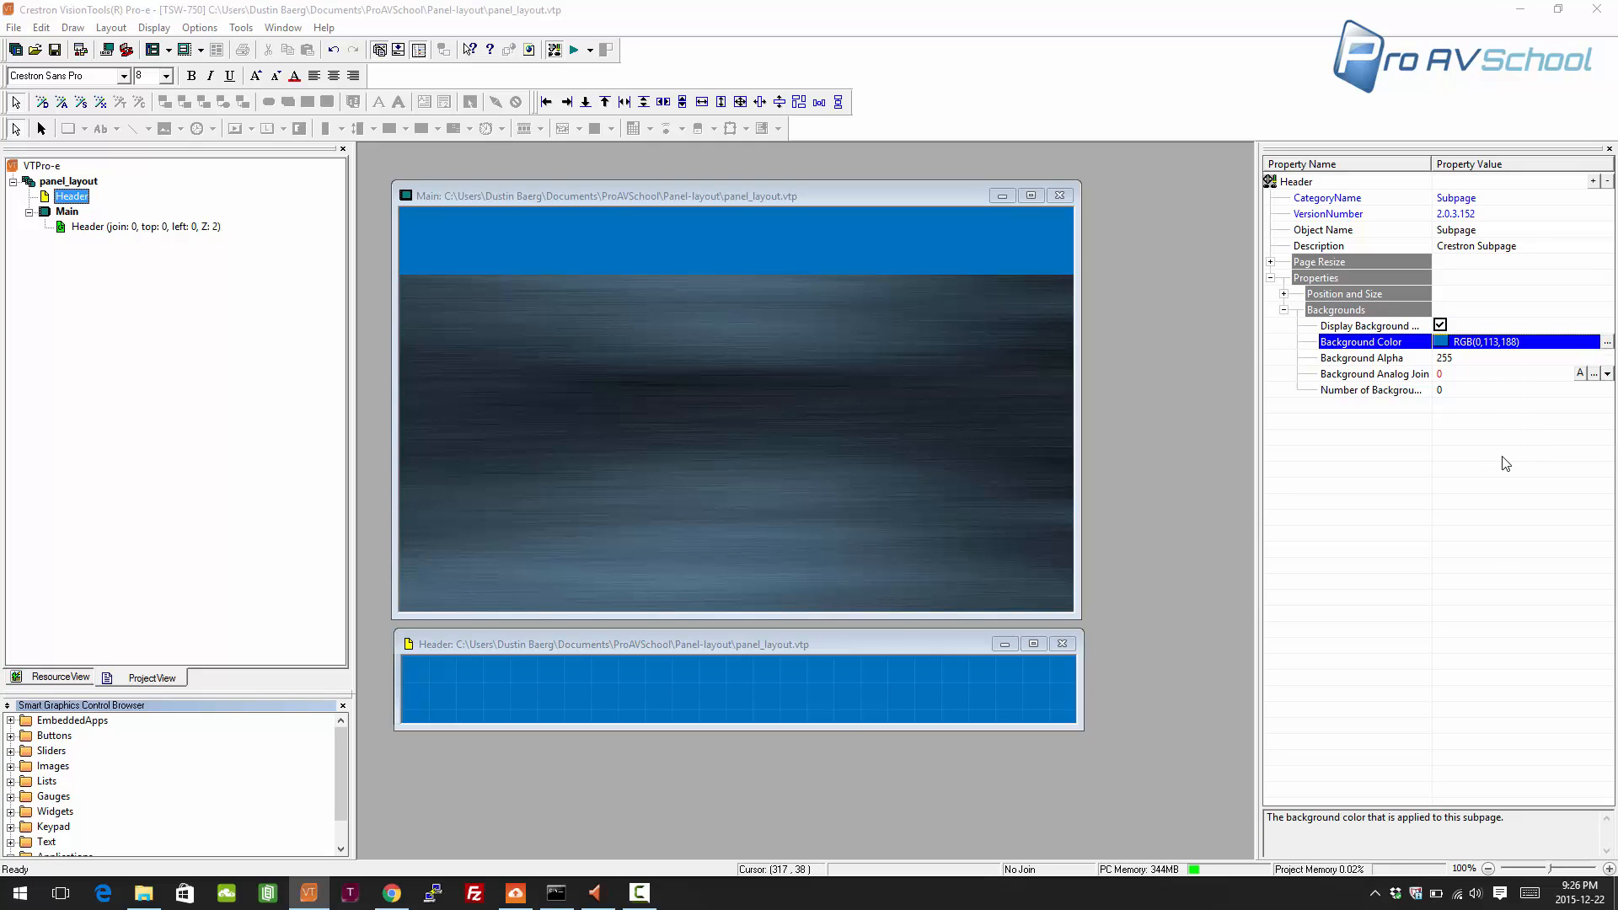
pyautogui.click(1607, 342)
pyautogui.click(1547, 458)
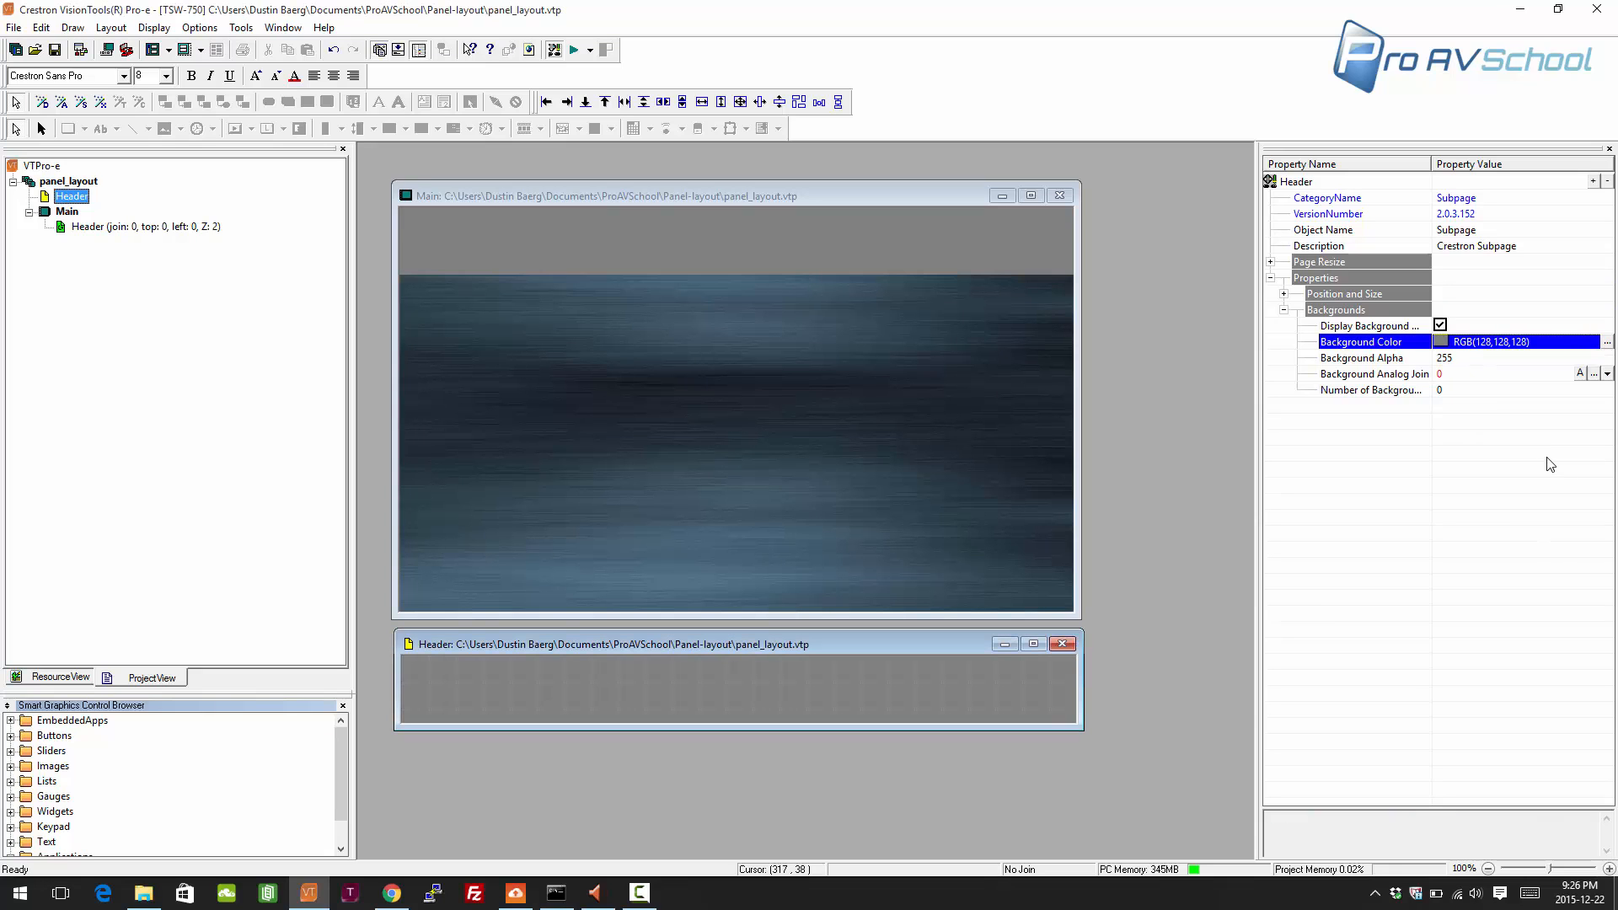
# - Set the Header subpage's background alpha to 190
pyautogui.click(1460, 358)
pyautogui.moveTo(1461, 358); pyautogui.dragTo(1425, 360)
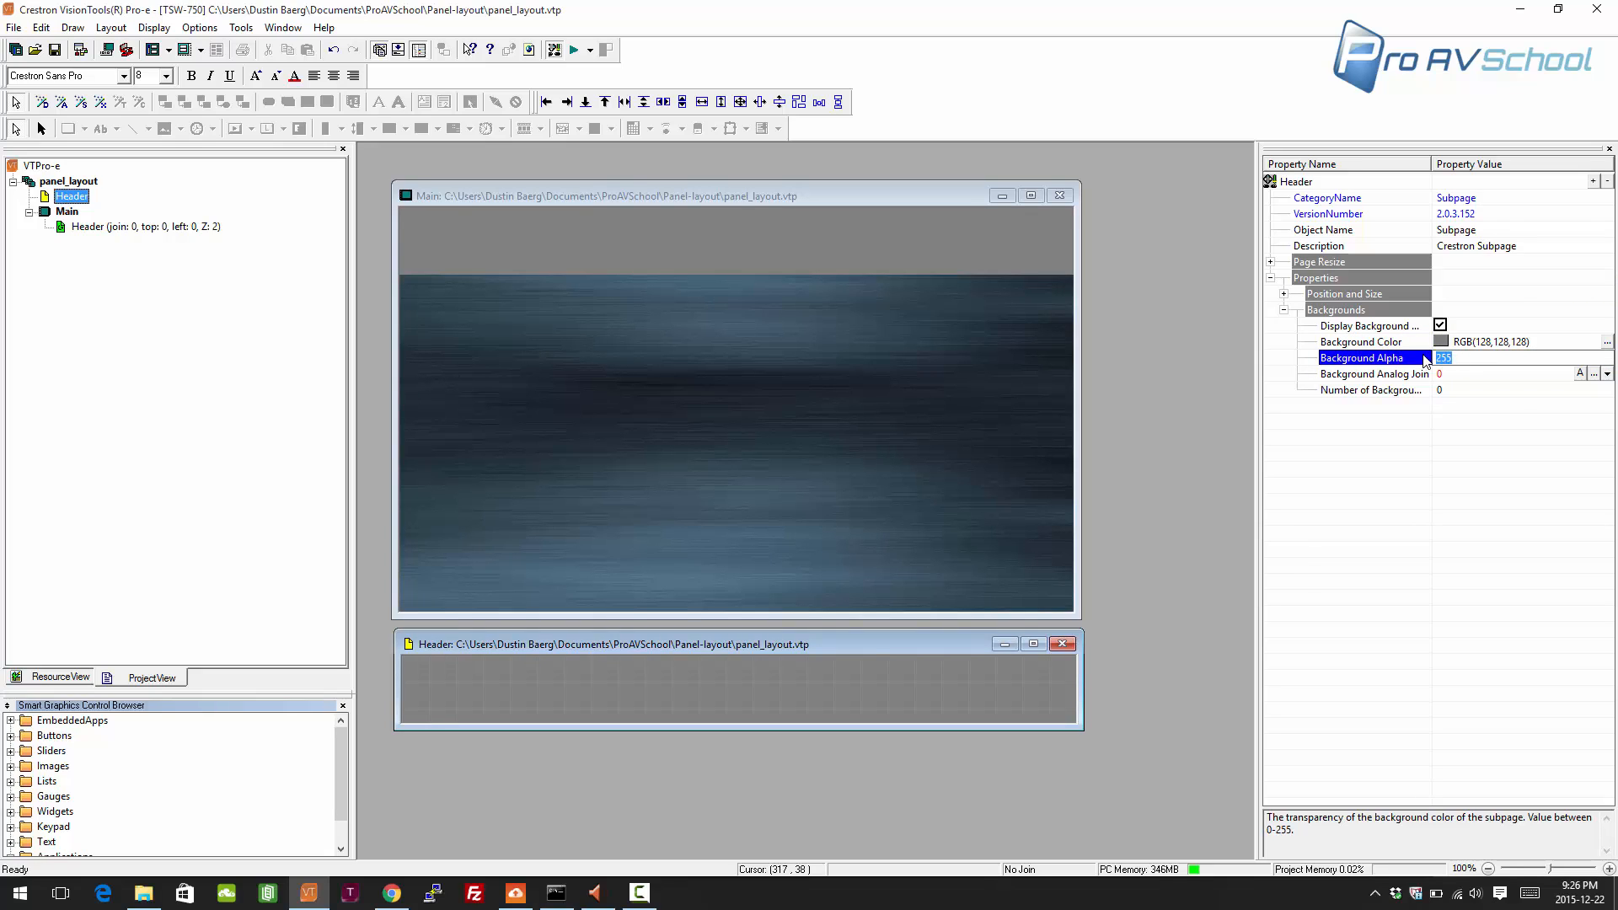
pyautogui.write('190')
pyautogui.press('Return')
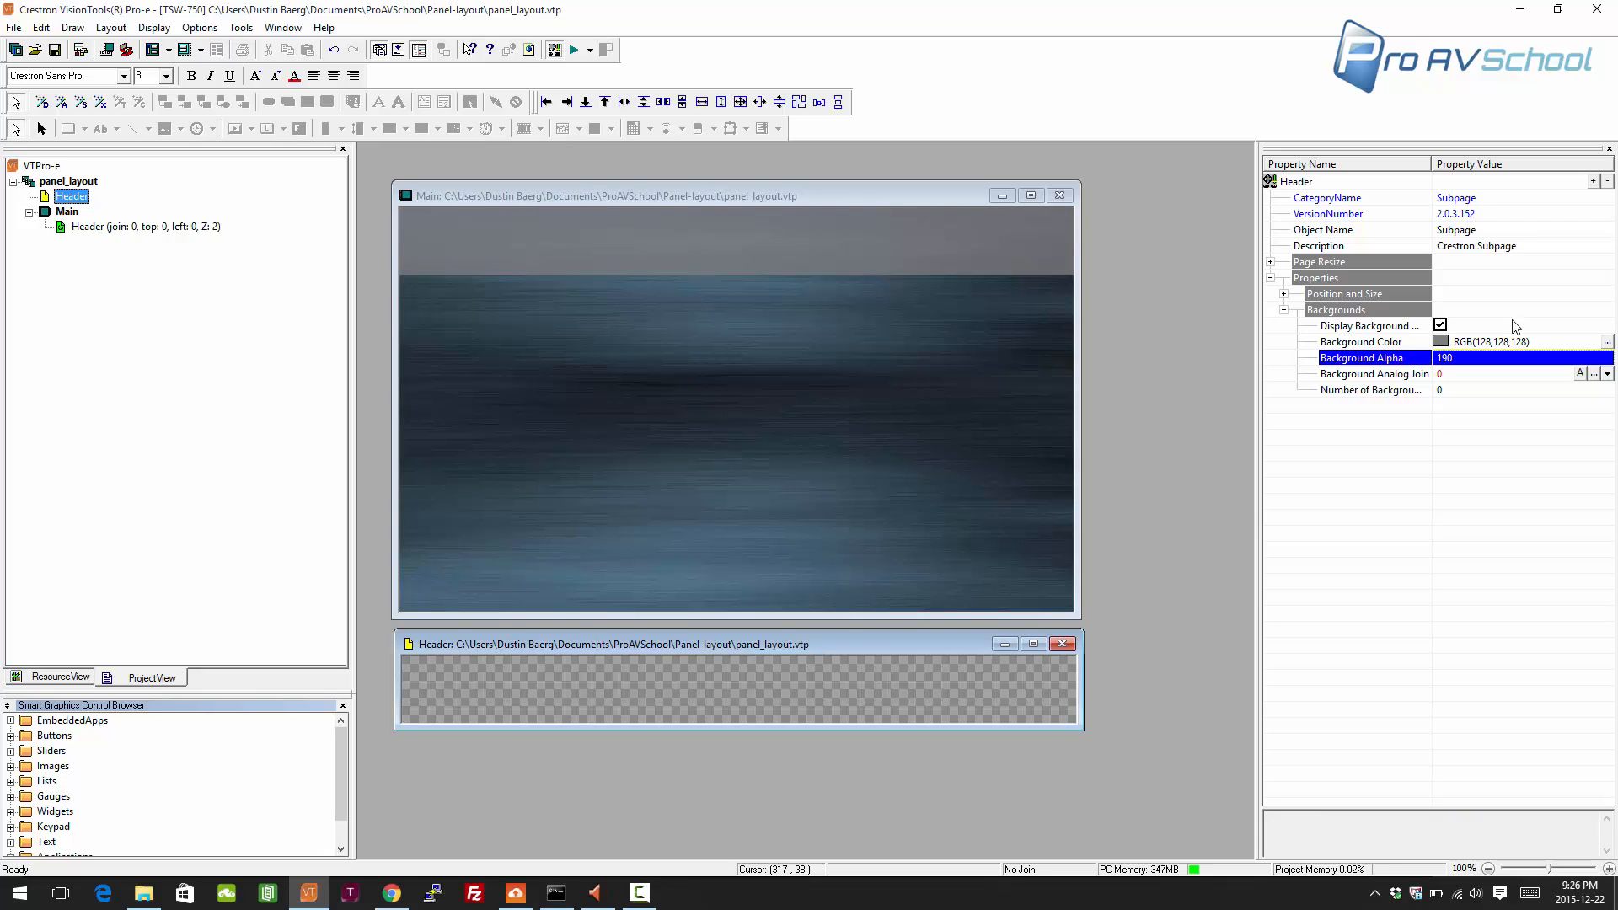
# - Change the Header subpage's background color to black RGB(0,0,0) and shift its window slightly further down
pyautogui.click(1606, 341)
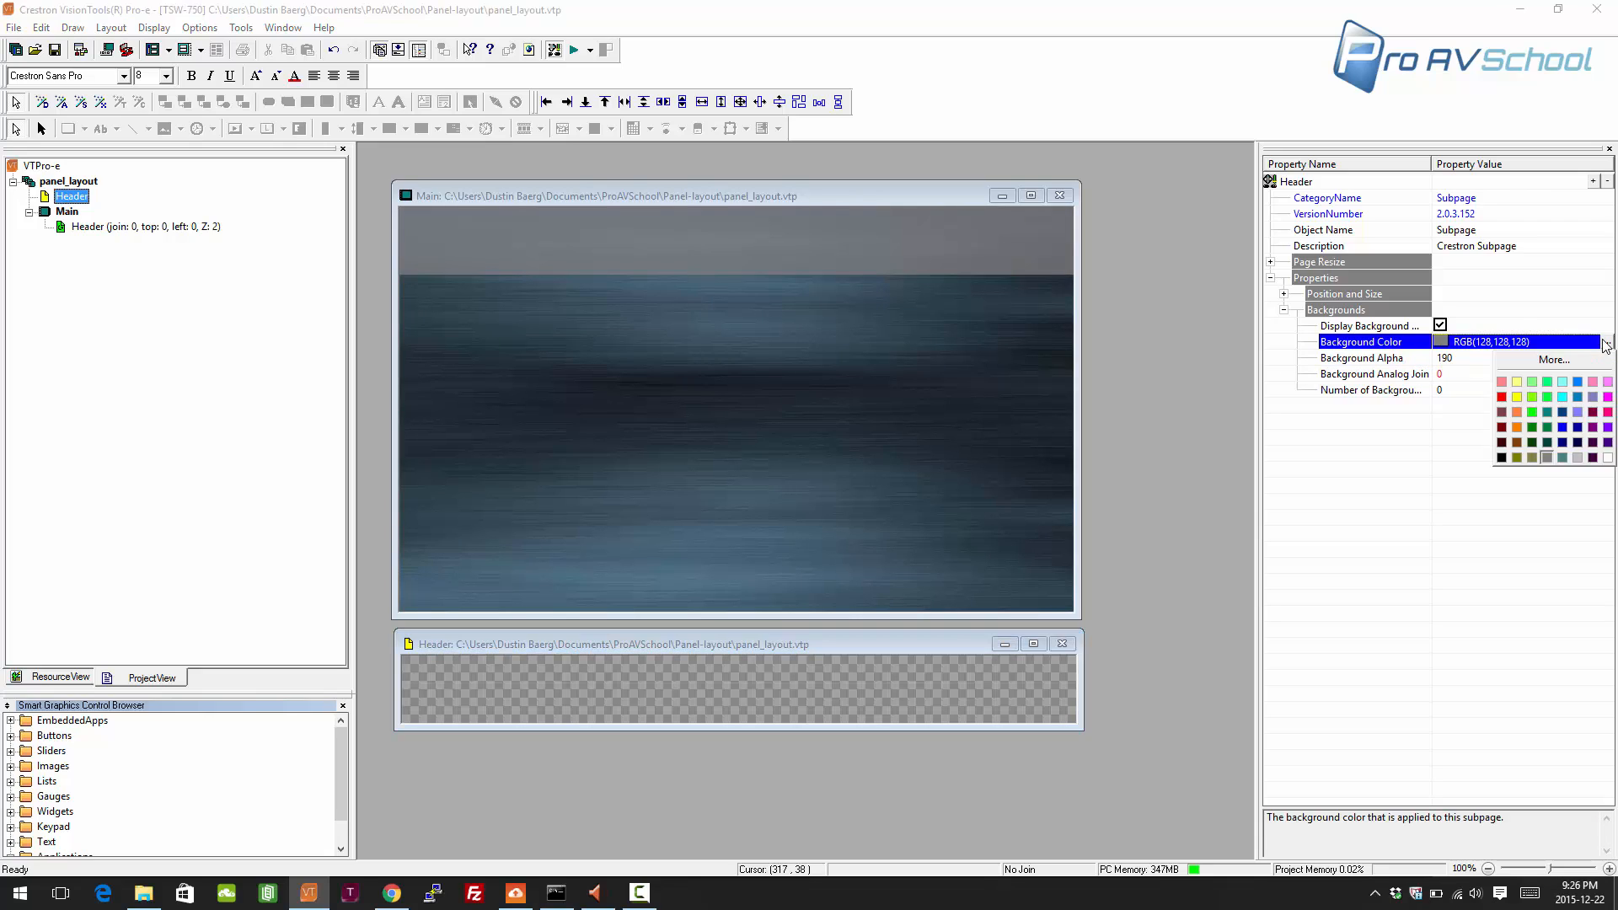
pyautogui.click(1508, 463)
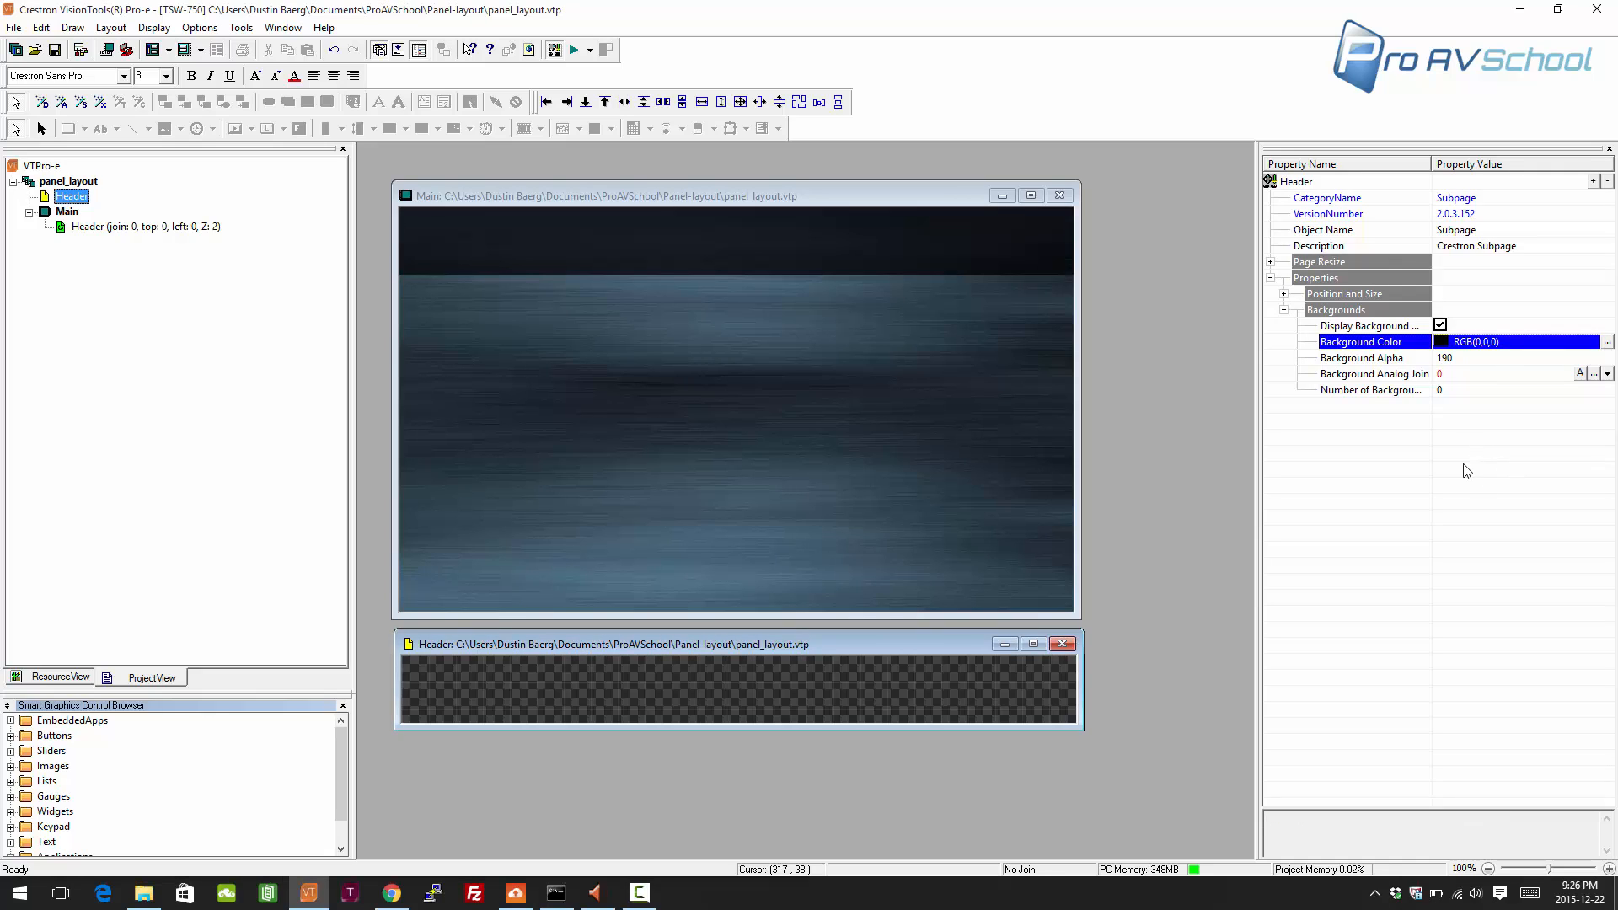
pyautogui.moveTo(880, 637); pyautogui.dragTo(883, 649)
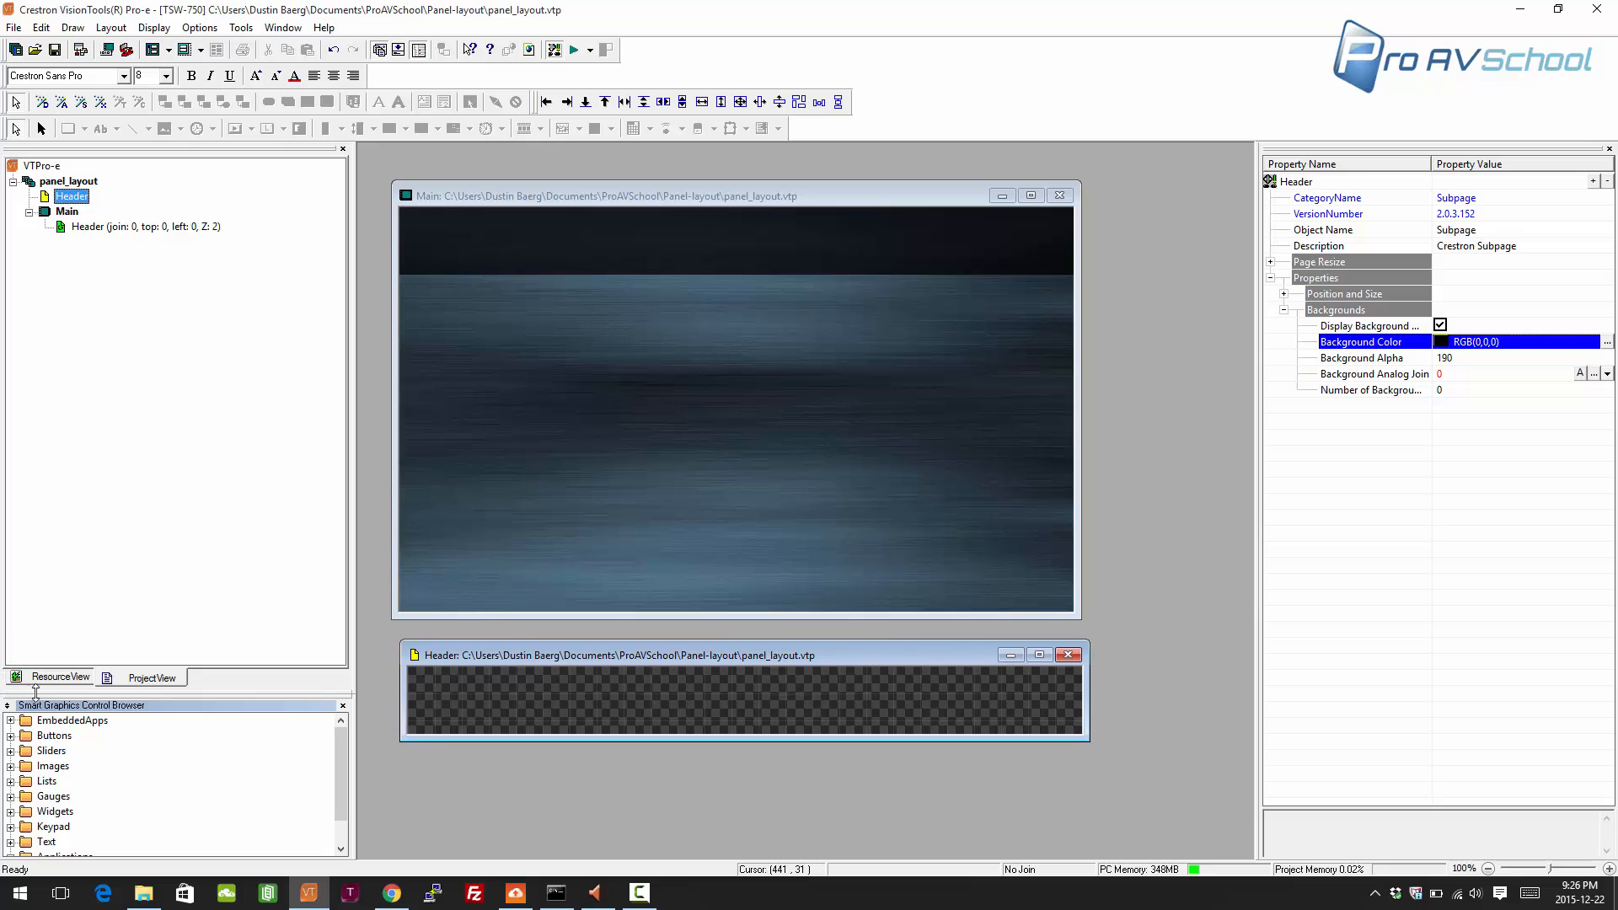
# - Enlarge the control browser, place a standard Button on the Header subpage at X 32, Y 32, and label it Shutdown
pyautogui.moveTo(145, 693); pyautogui.dragTo(135, 544)
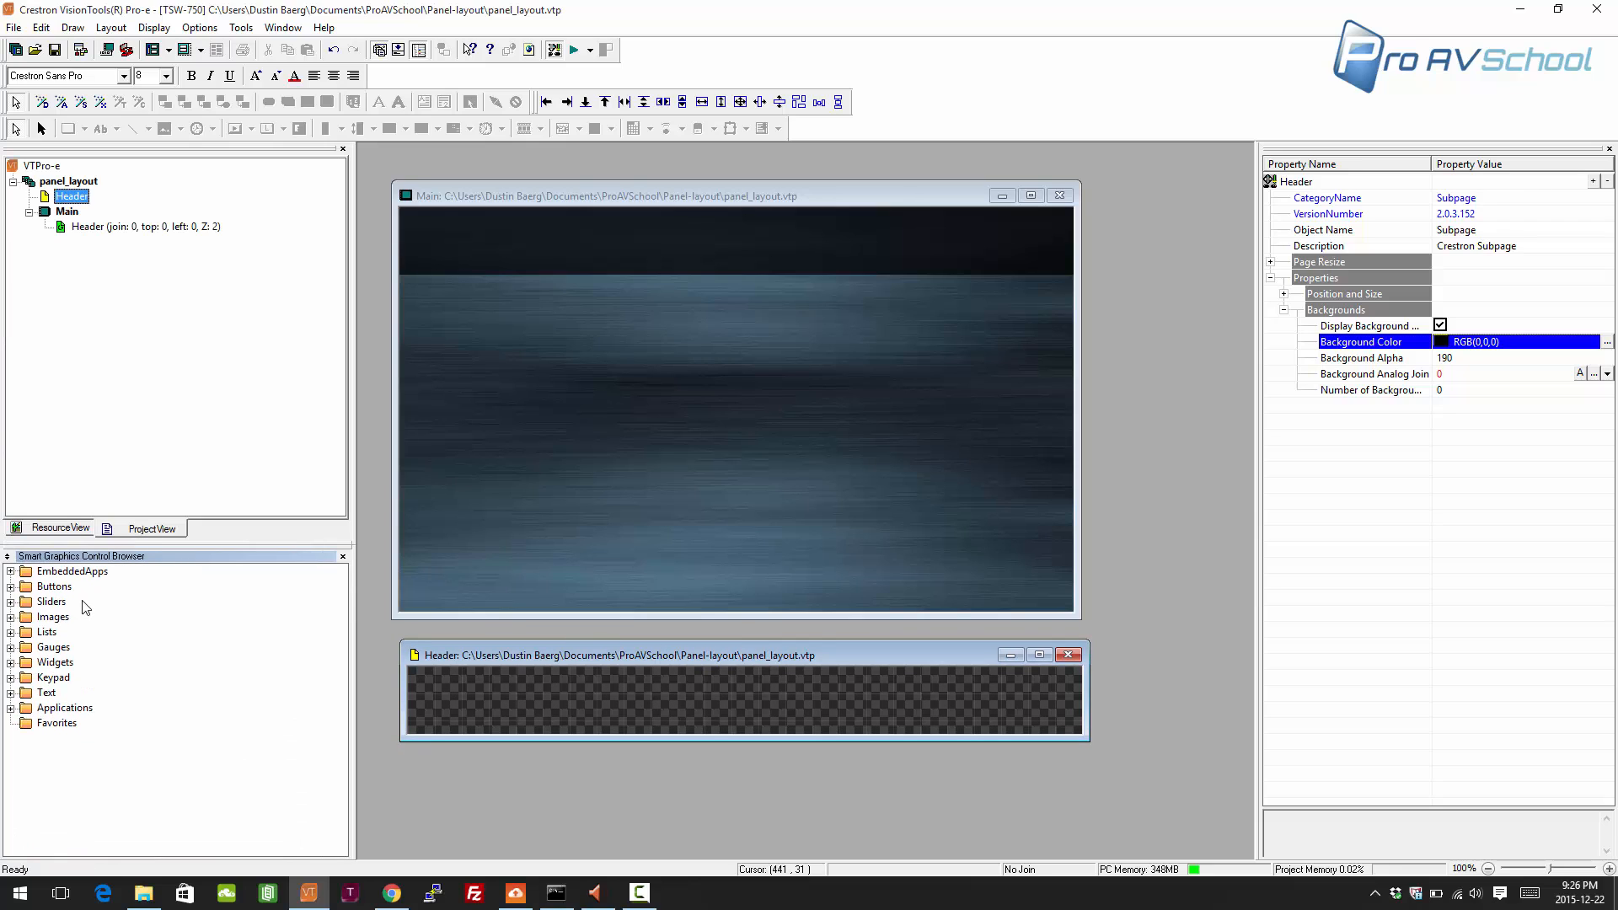
pyautogui.click(10, 587)
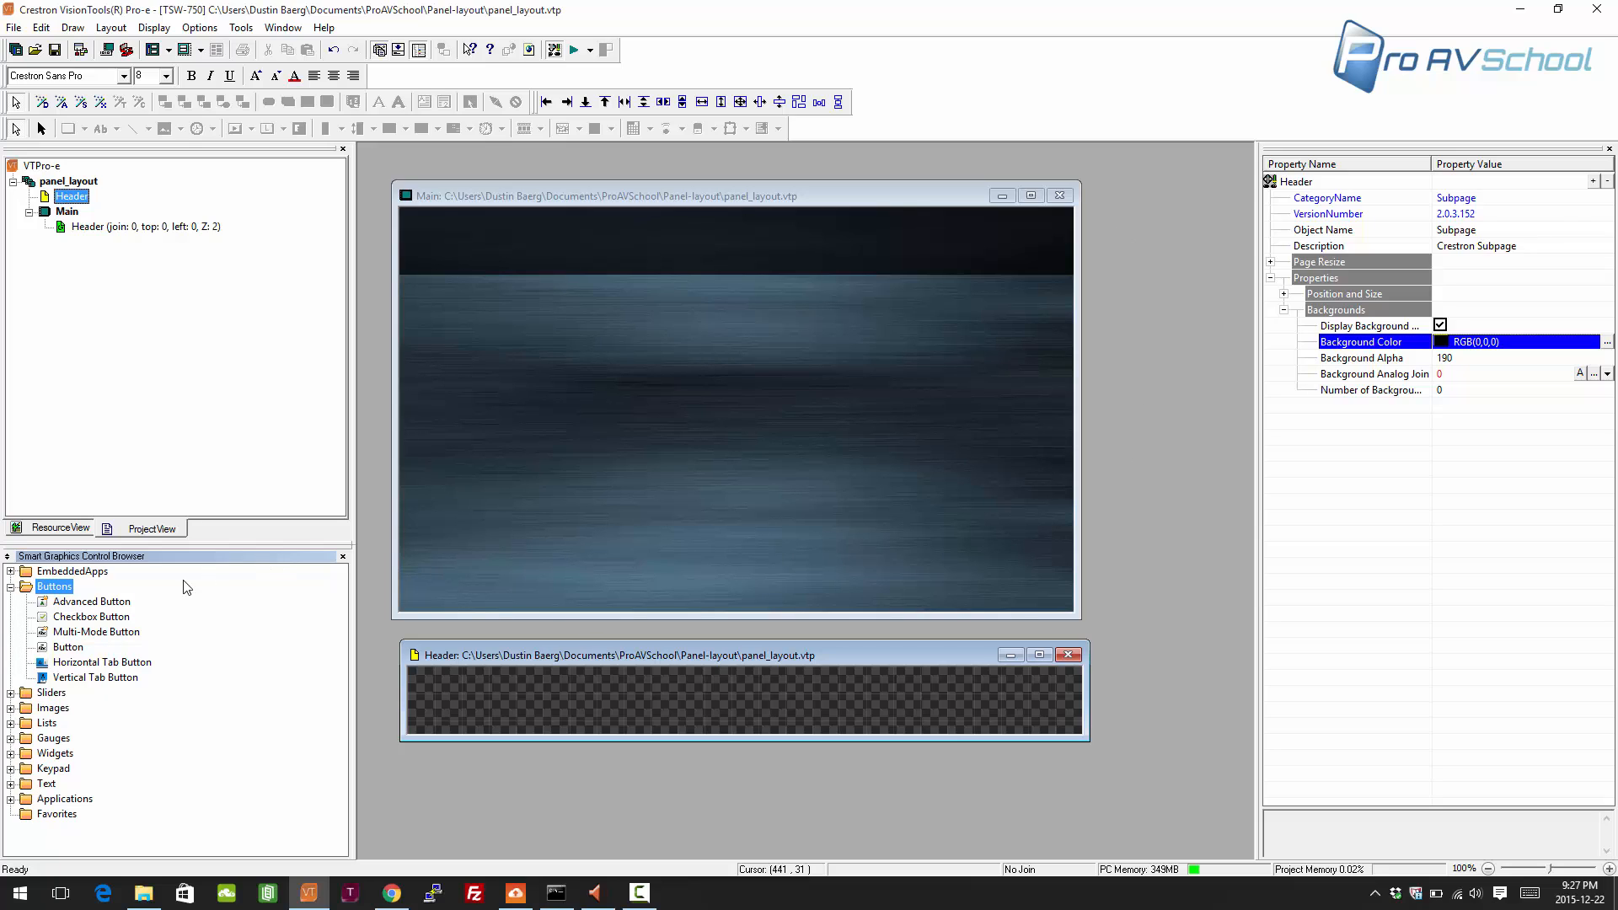
pyautogui.moveTo(71, 654); pyautogui.dragTo(494, 709)
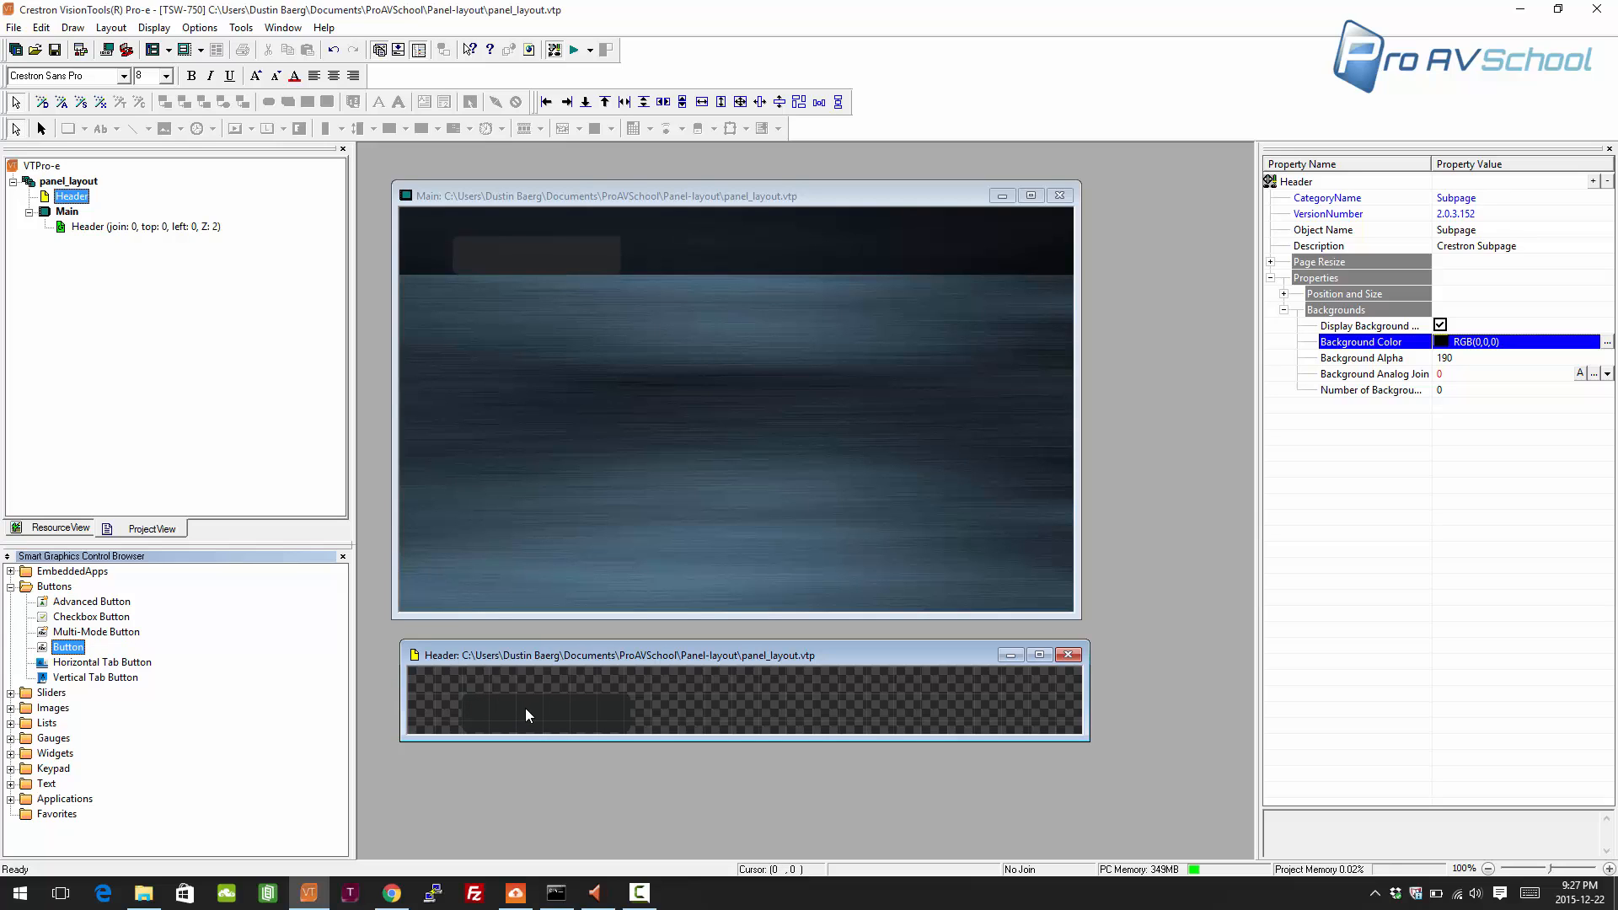
pyautogui.click(531, 704)
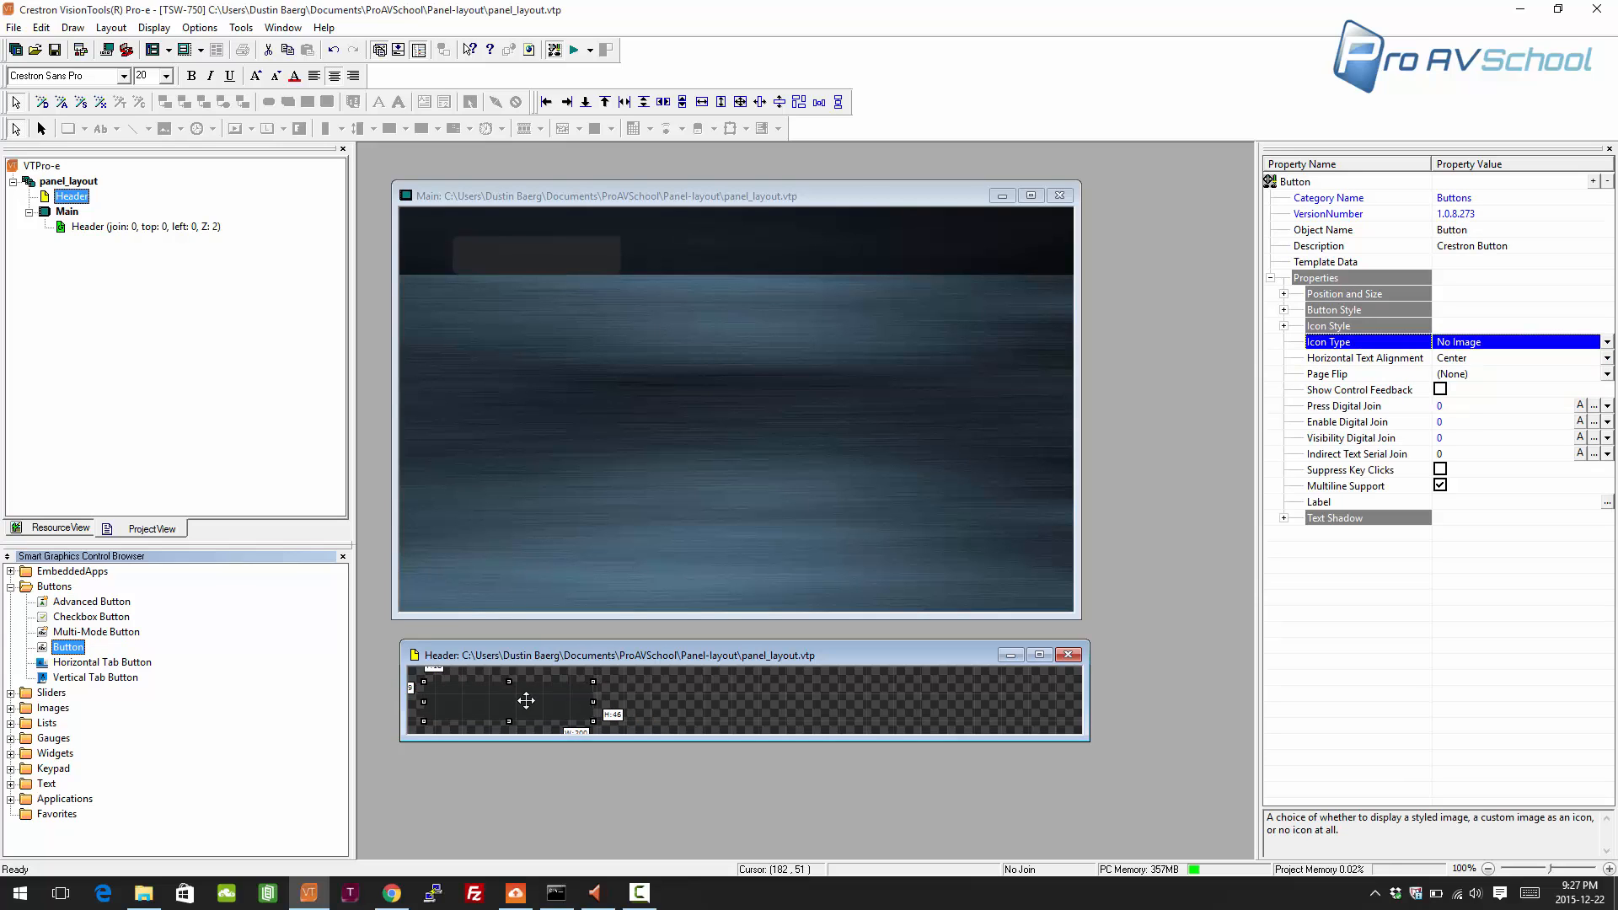
pyautogui.moveTo(525, 701); pyautogui.dragTo(537, 712)
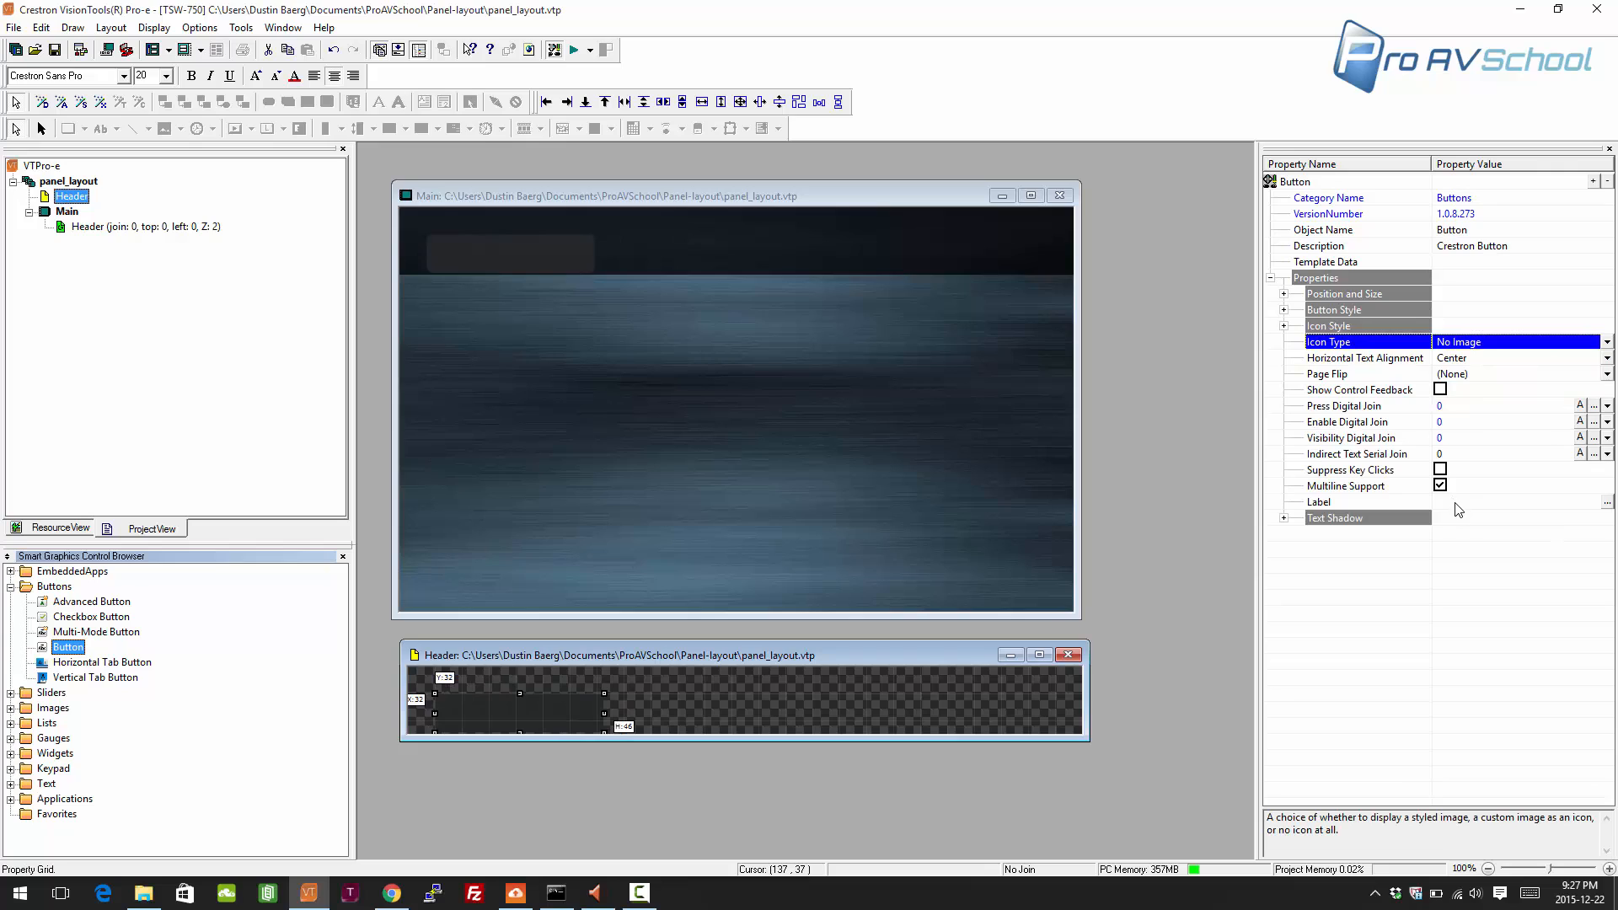
pyautogui.click(1454, 503)
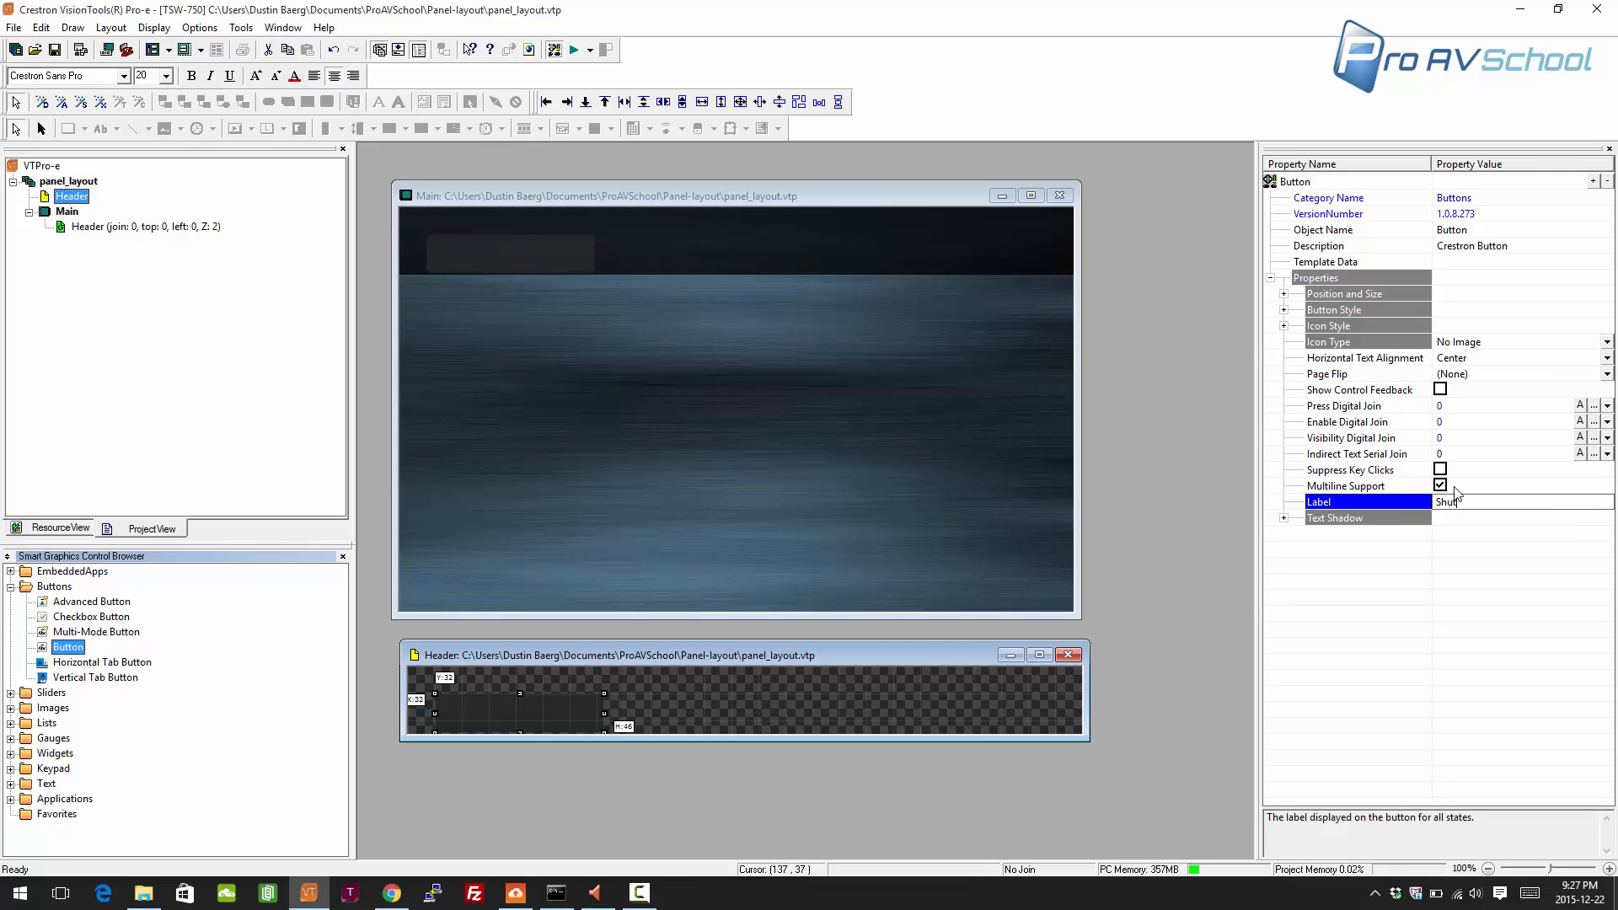
pyautogui.press('Return')
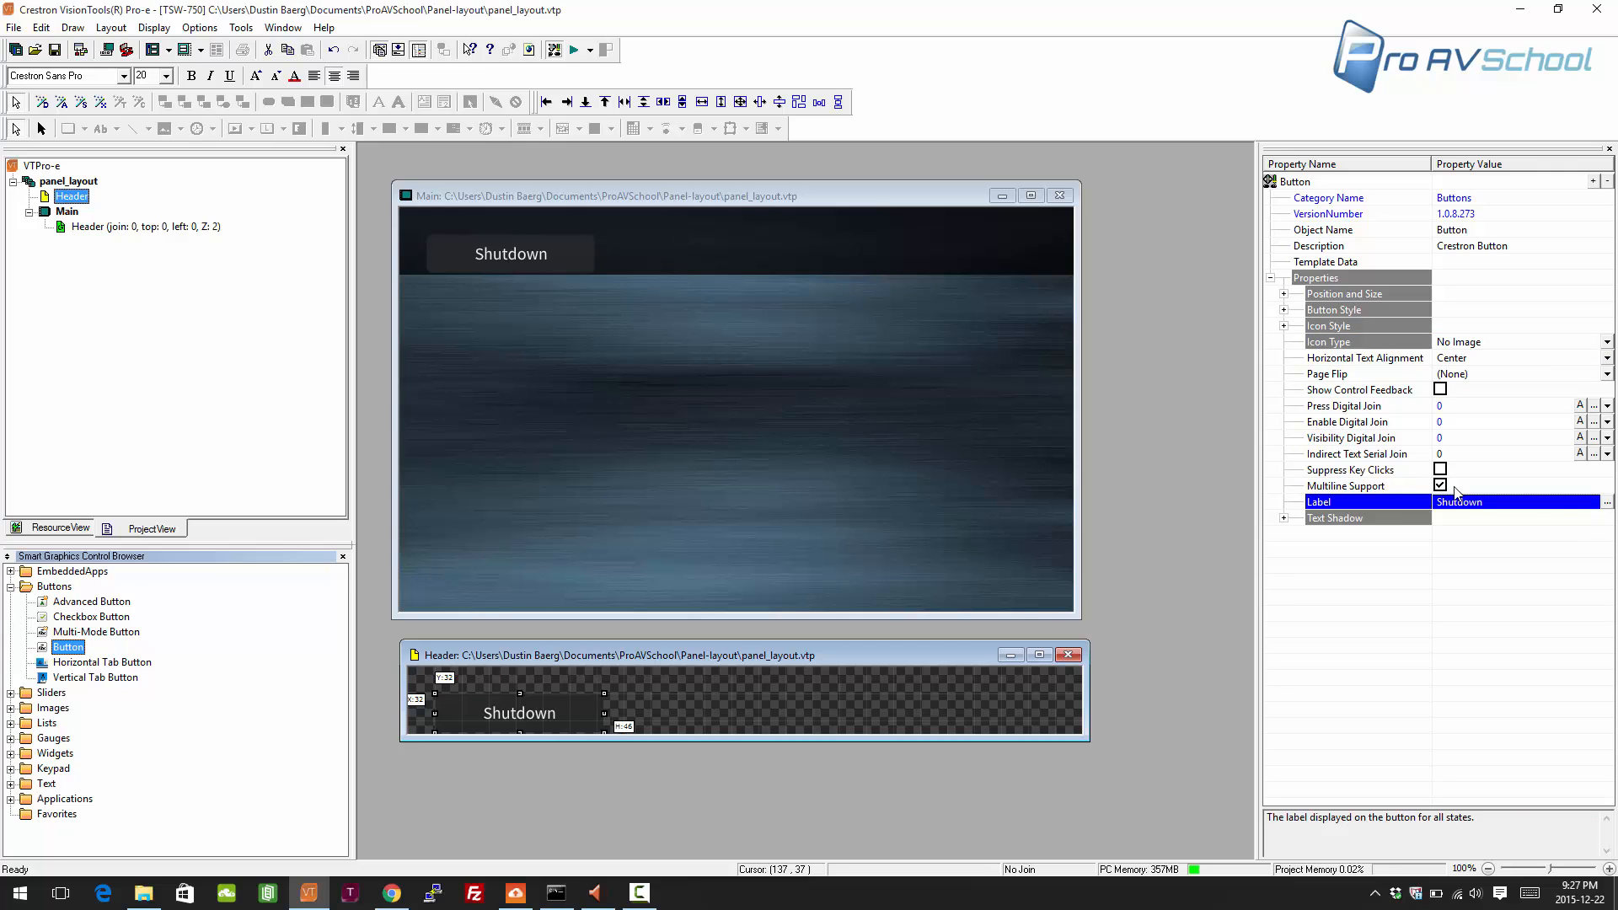
# - Delete the Shutdown button from the Header subpage
pyautogui.click(666, 719)
pyautogui.click(539, 710)
pyautogui.press('Delete')
pyautogui.click(11, 587)
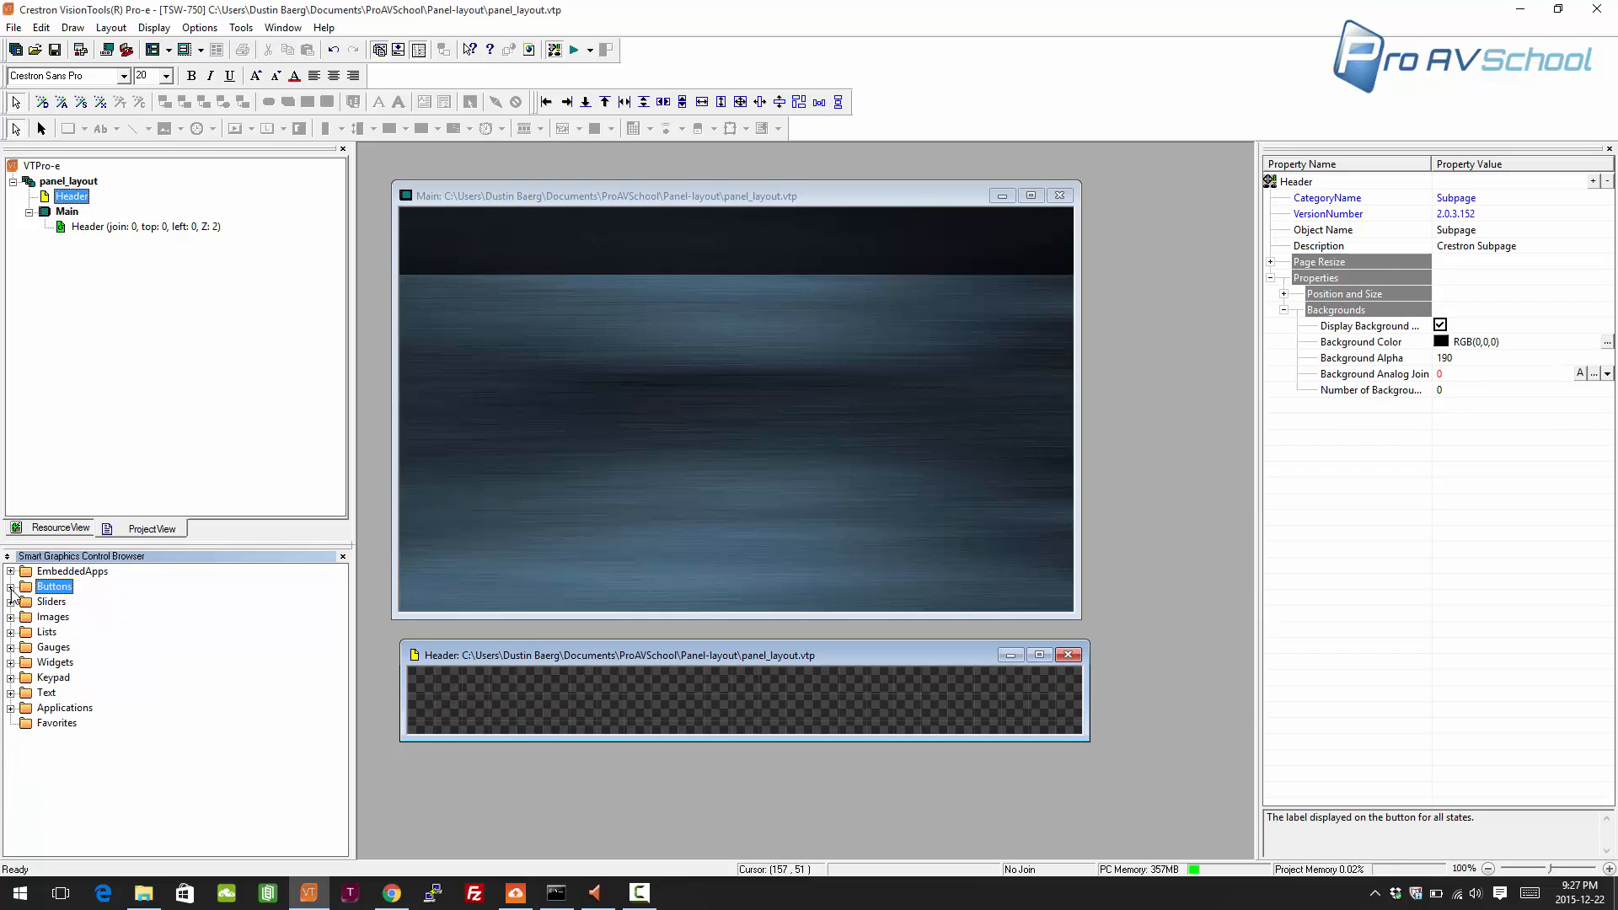
pyautogui.click(11, 632)
pyautogui.moveTo(149, 546); pyautogui.dragTo(156, 454)
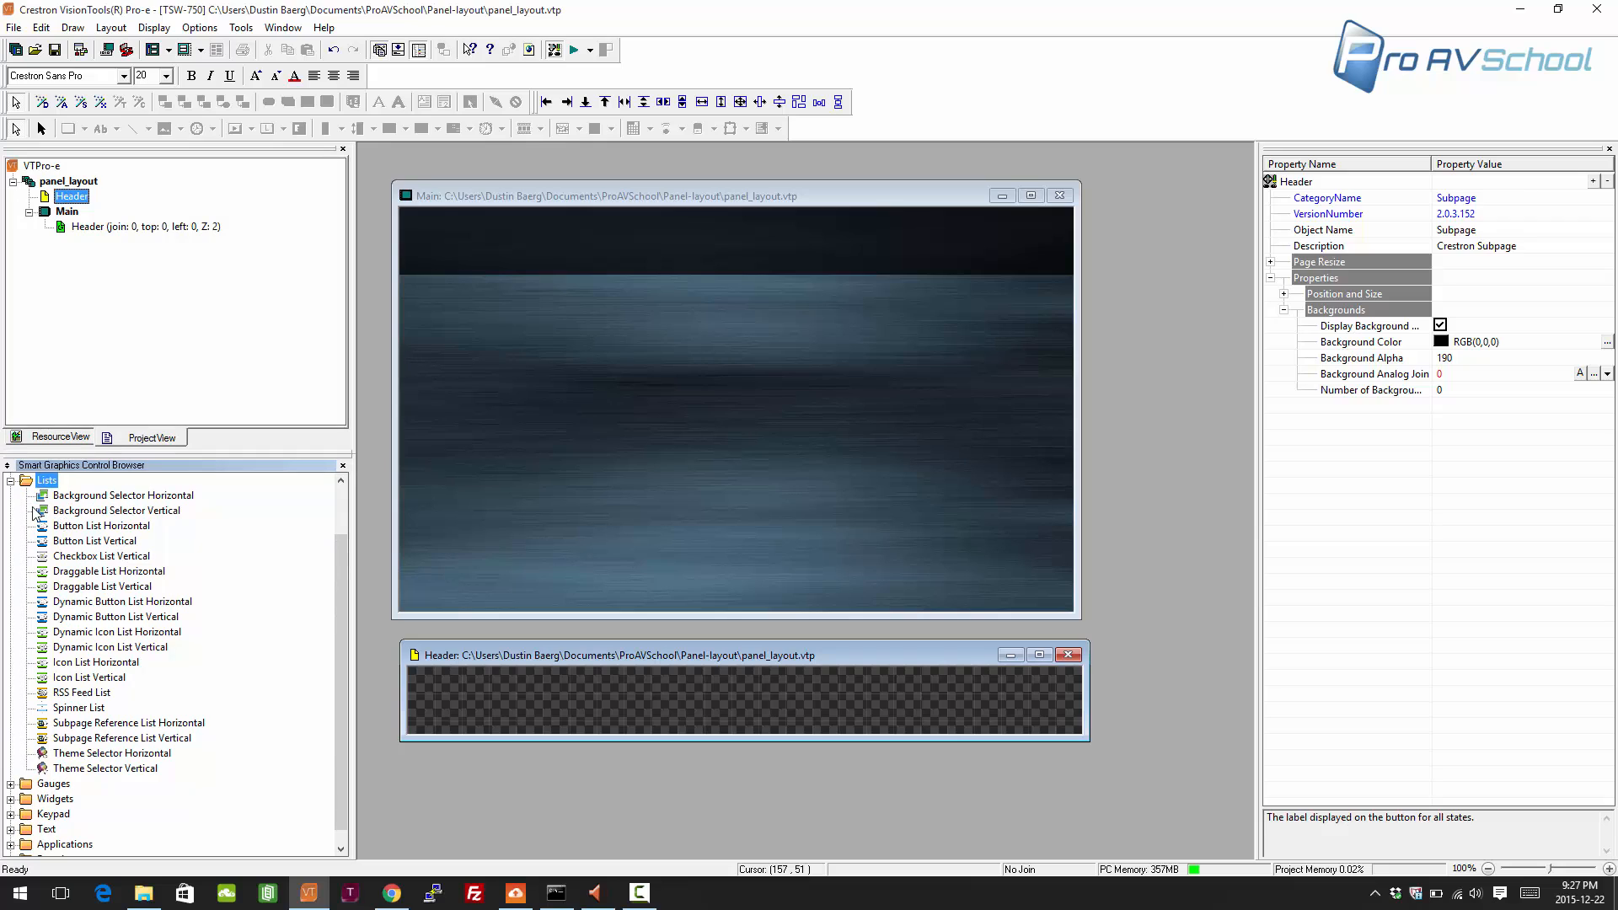
pyautogui.click(11, 481)
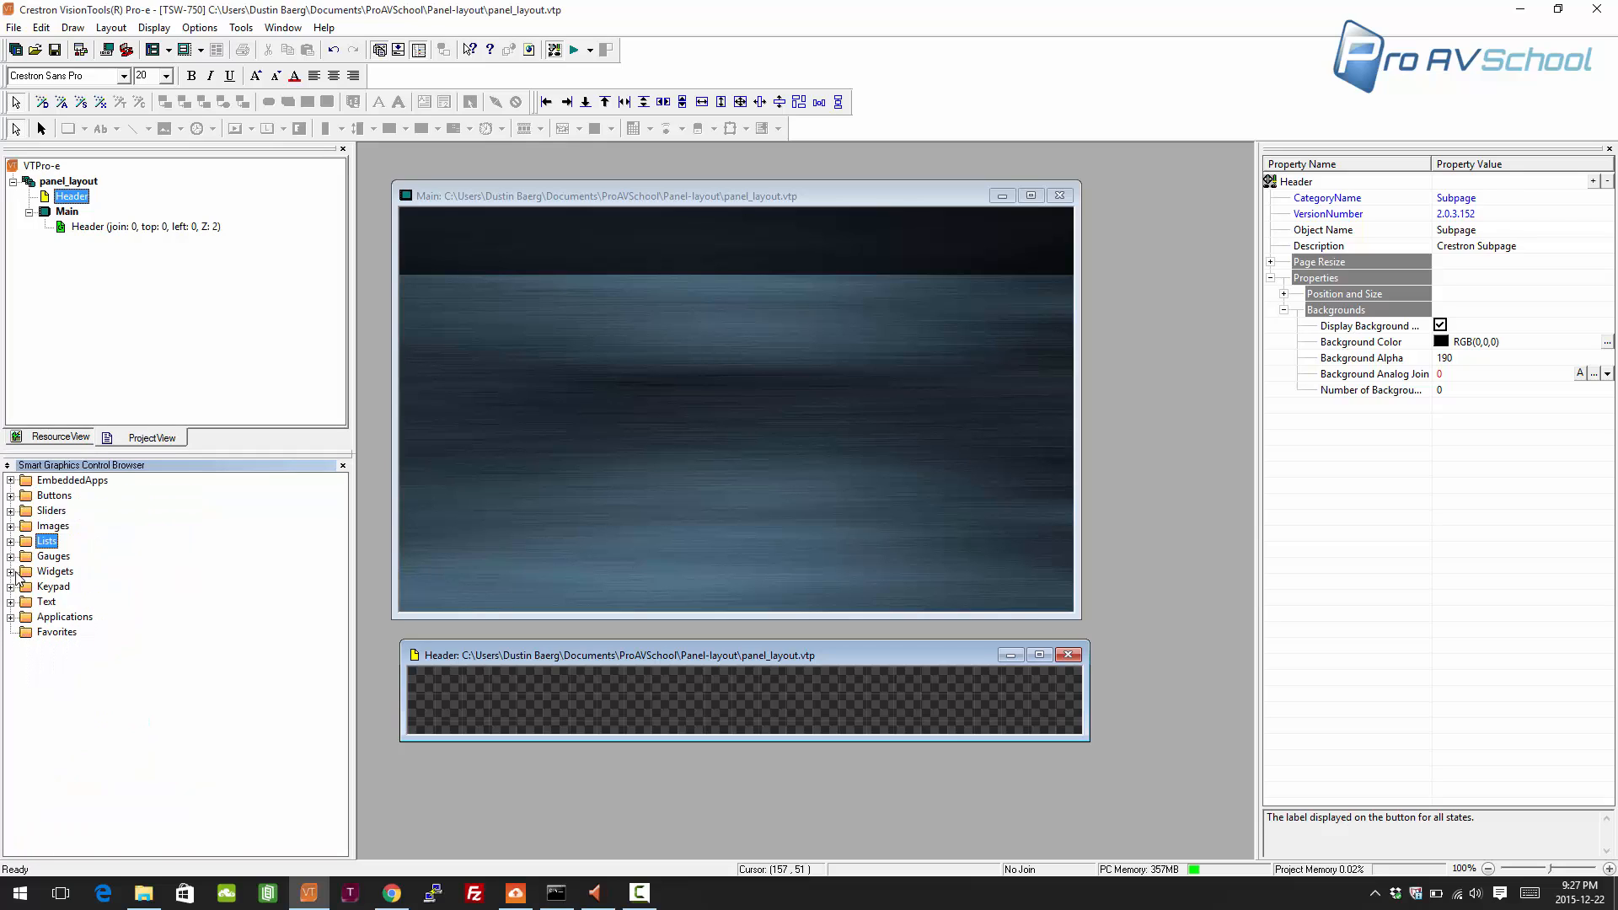
# - Place a Horizontal Tab Button on the Header subpage and stretch it to fill the whole subpage
pyautogui.click(10, 495)
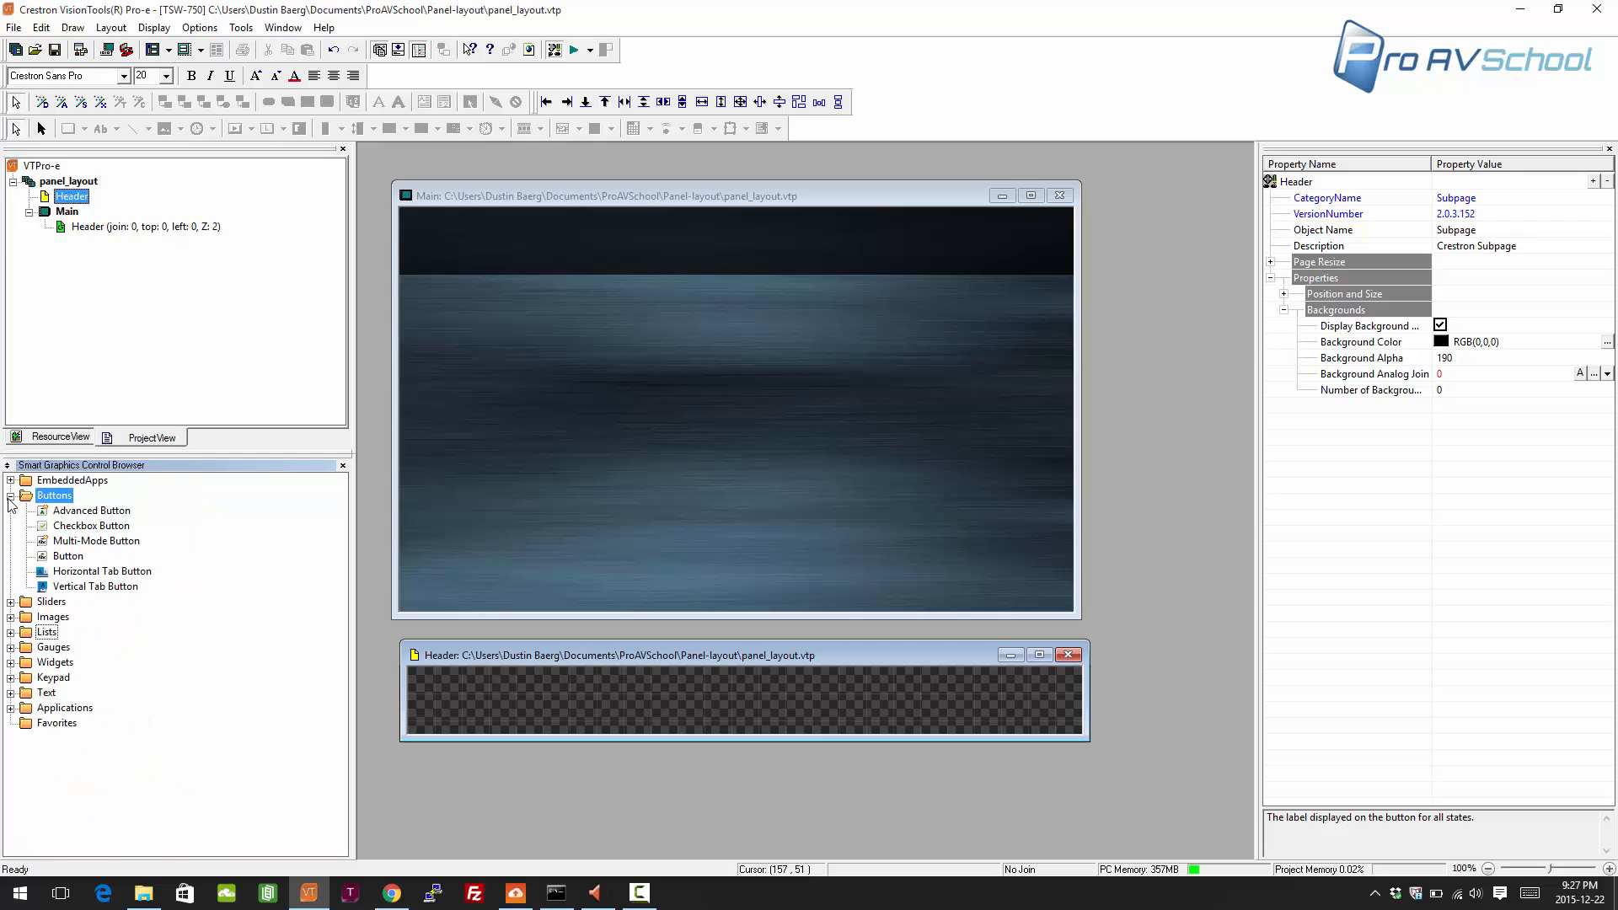
pyautogui.moveTo(102, 572); pyautogui.dragTo(473, 689)
pyautogui.click(472, 687)
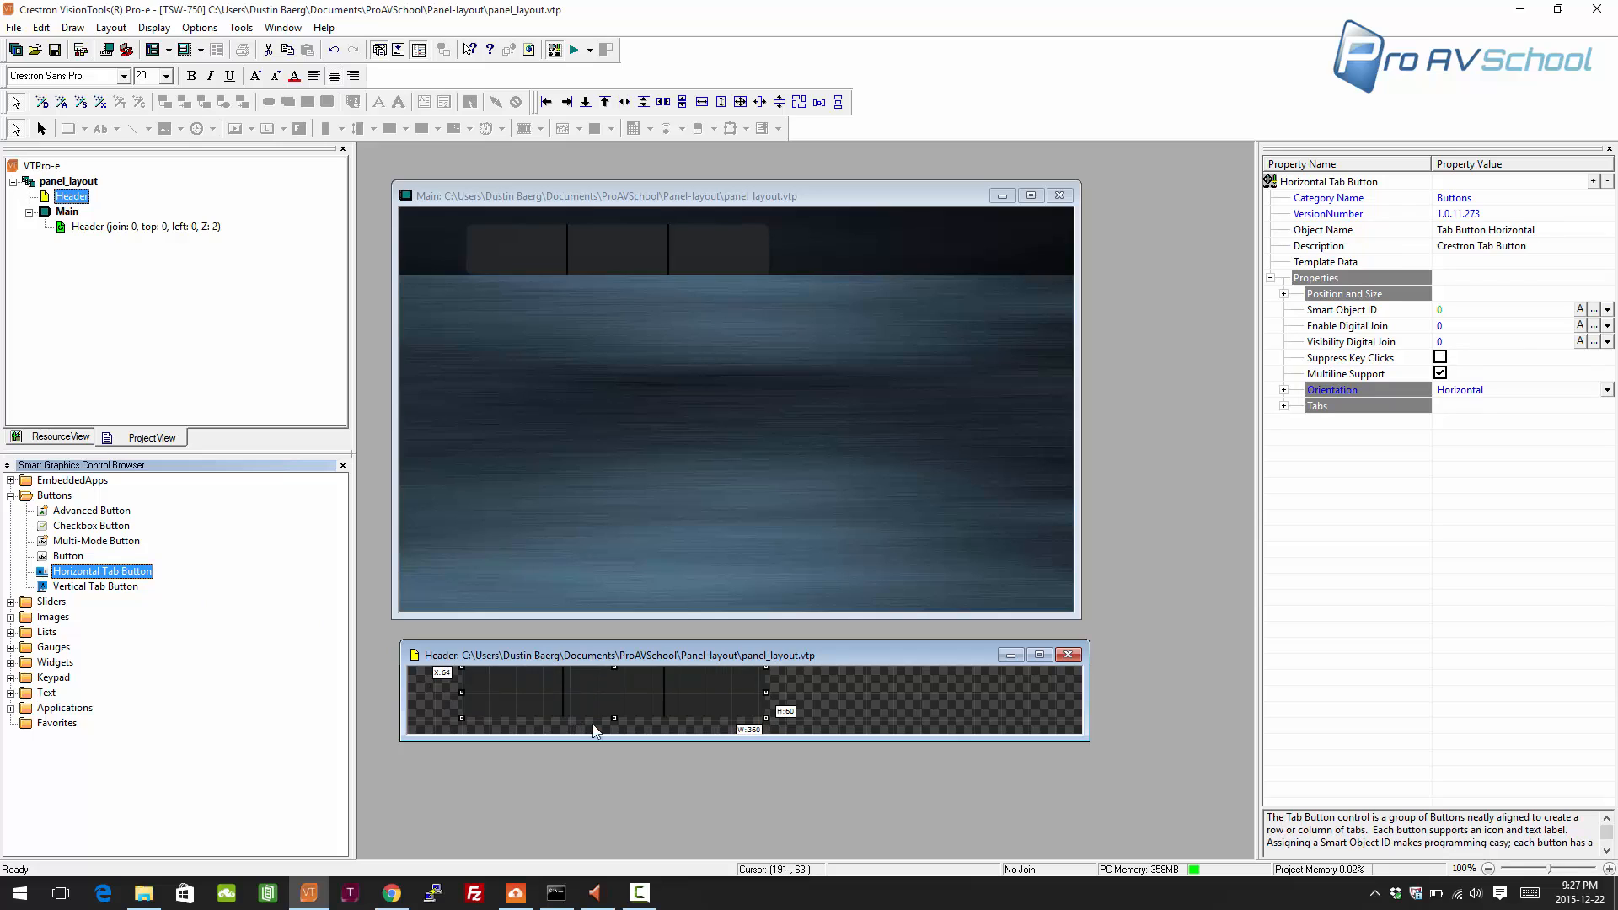
pyautogui.moveTo(641, 715); pyautogui.dragTo(536, 688)
pyautogui.moveTo(710, 715); pyautogui.dragTo(1087, 731)
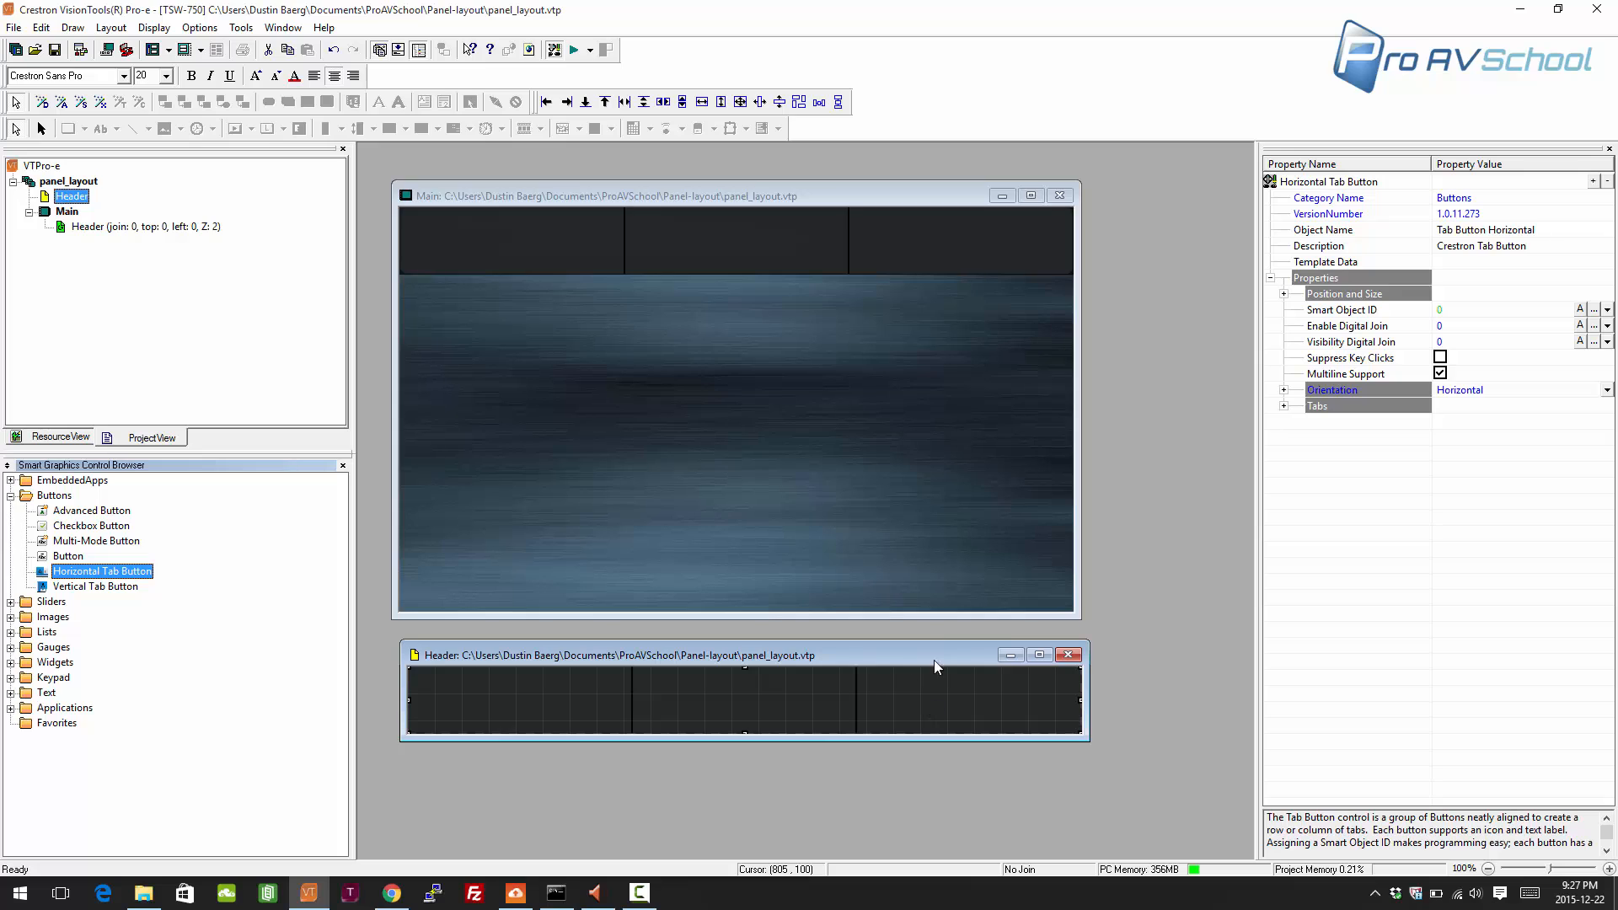
# - Set the number of tabs of the Horizontal Tab Button to 4
pyautogui.click(1283, 405)
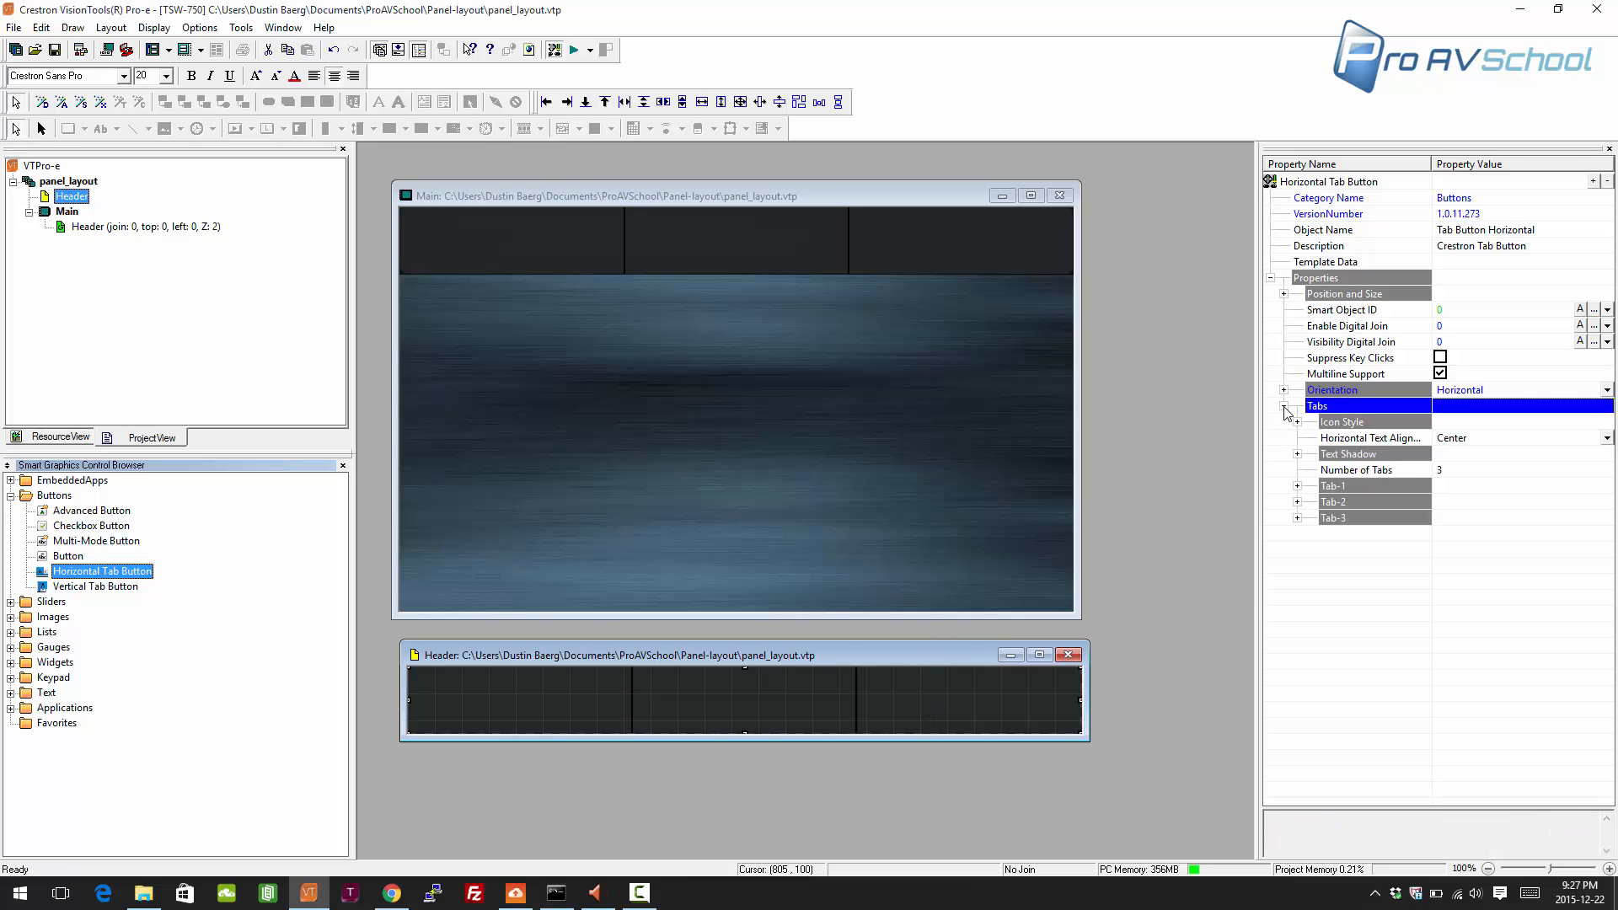
pyautogui.click(1470, 470)
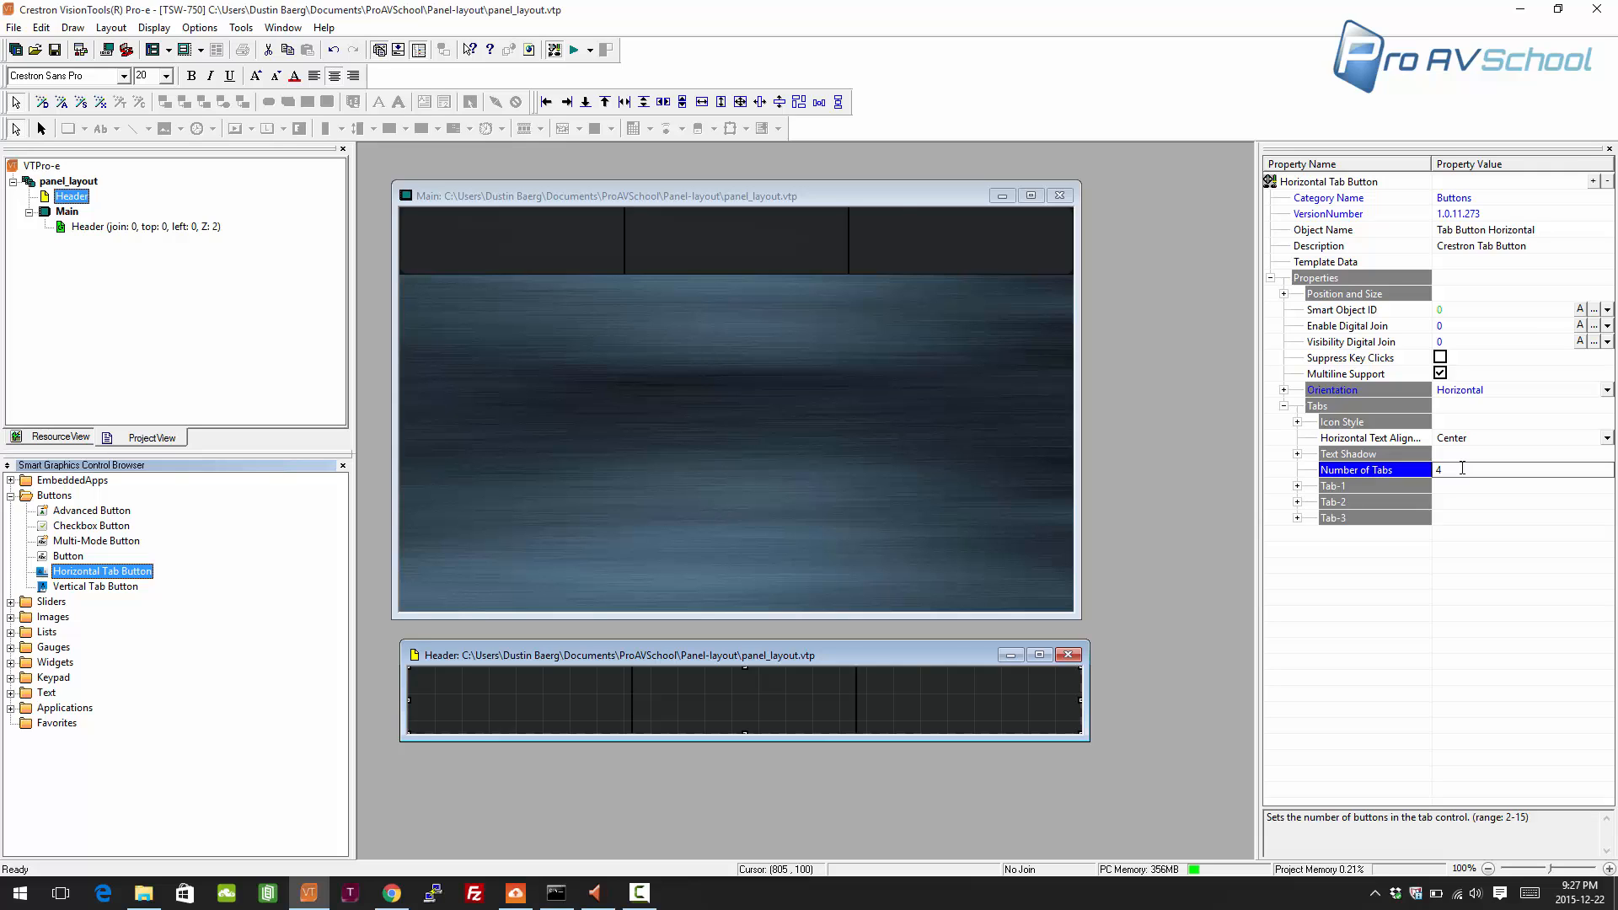
pyautogui.press('Return')
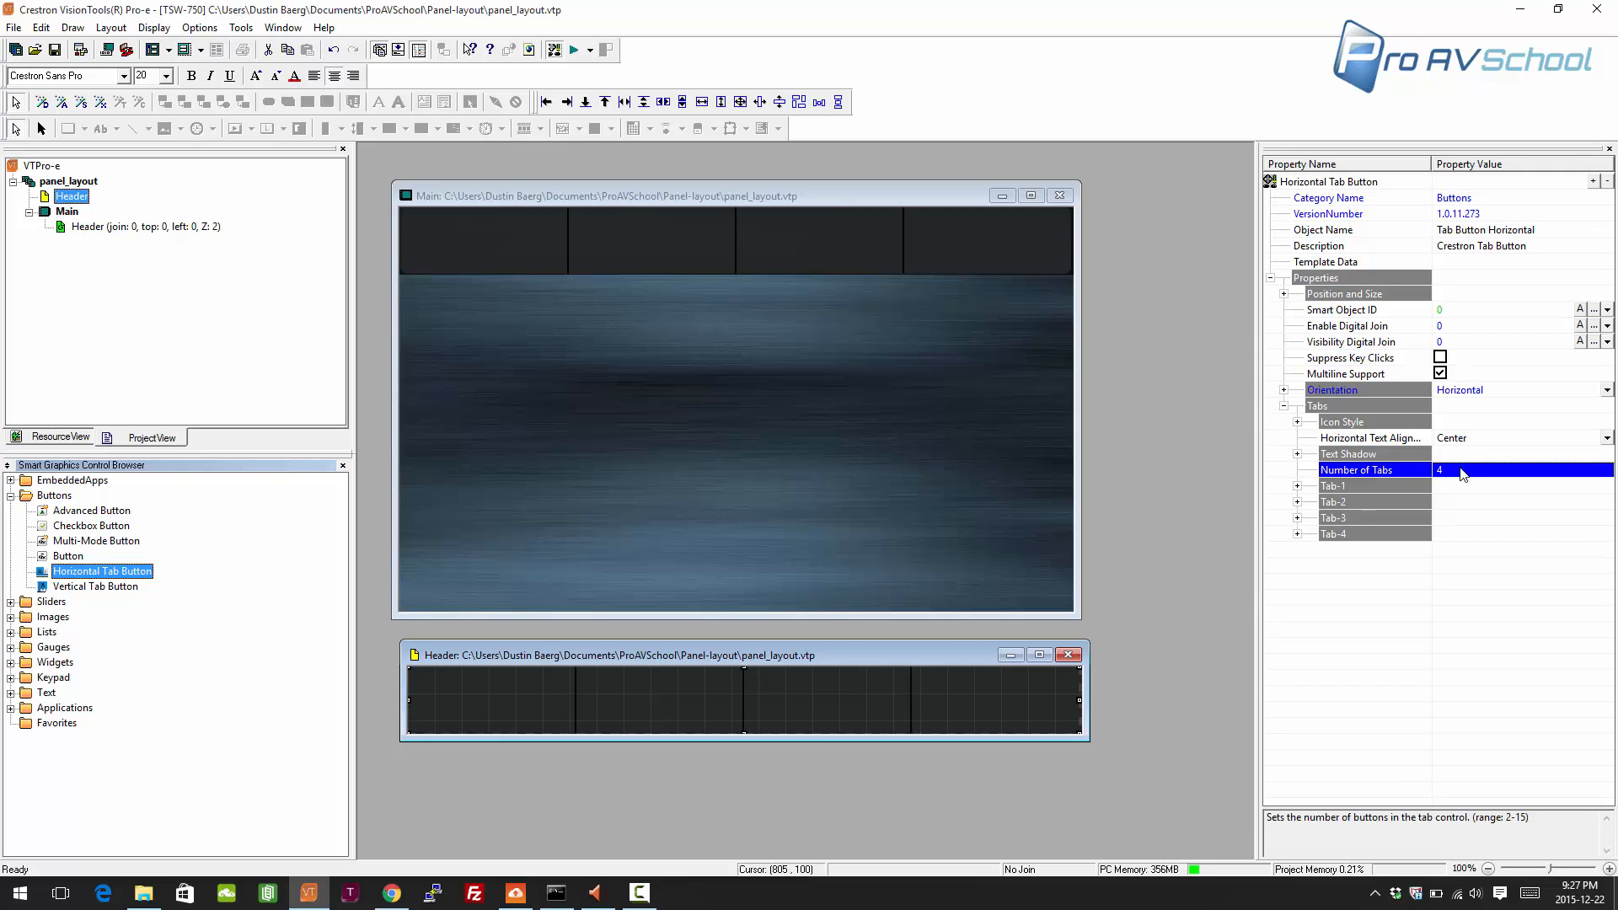
# - Set the left tab style of the Horizontal Tab Button to Tab Top Accent Btn
pyautogui.click(1297, 422)
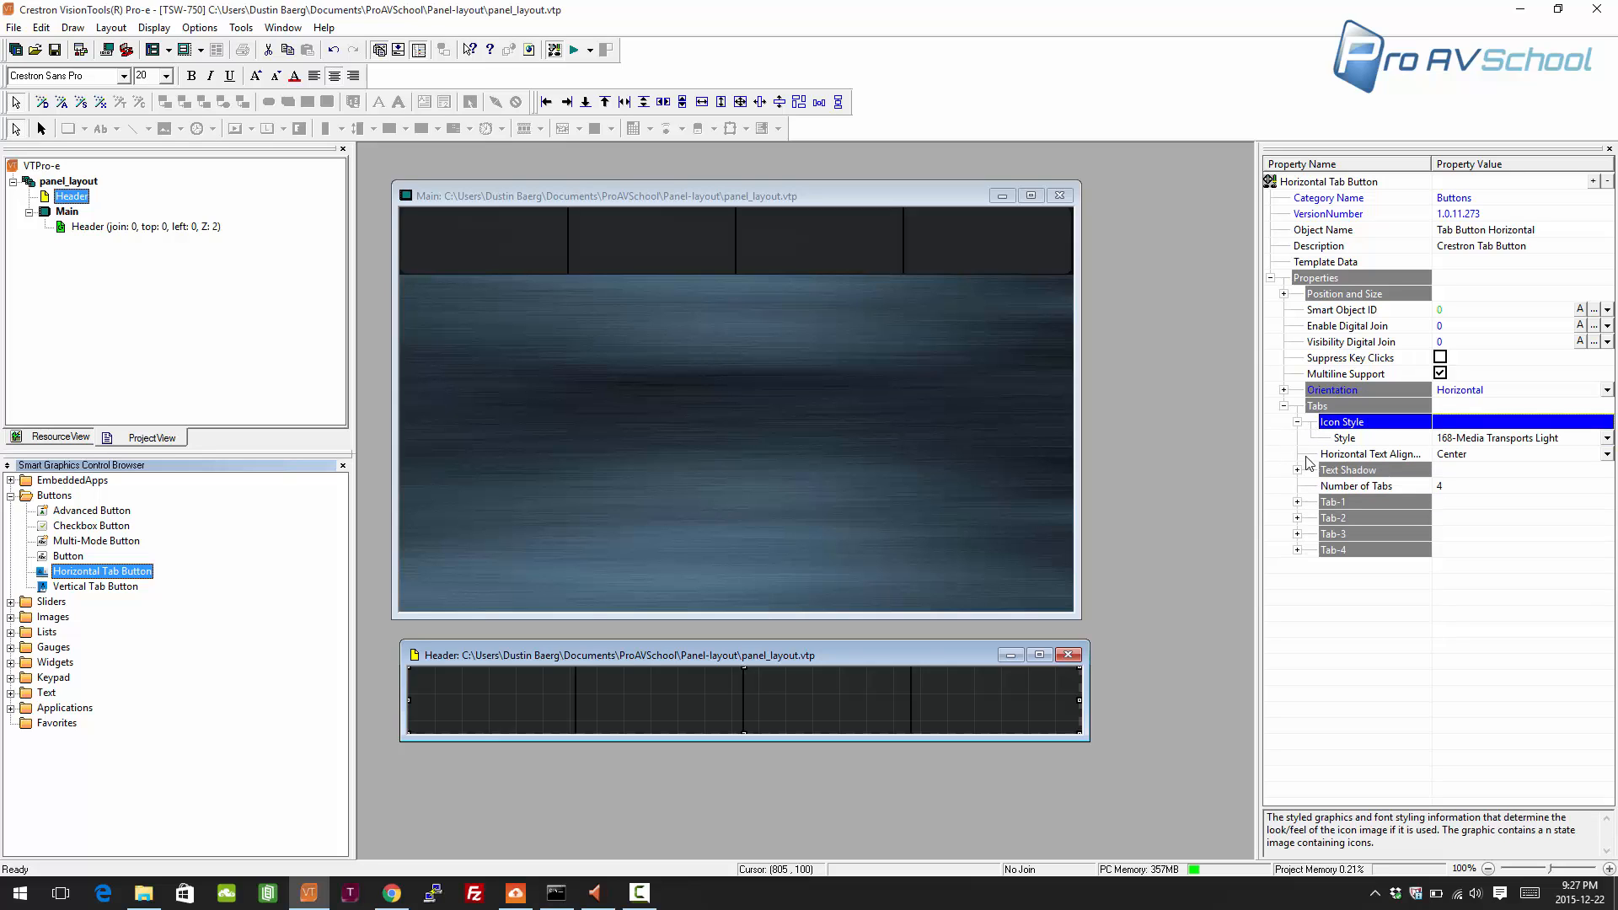
pyautogui.click(1283, 390)
pyautogui.click(1299, 408)
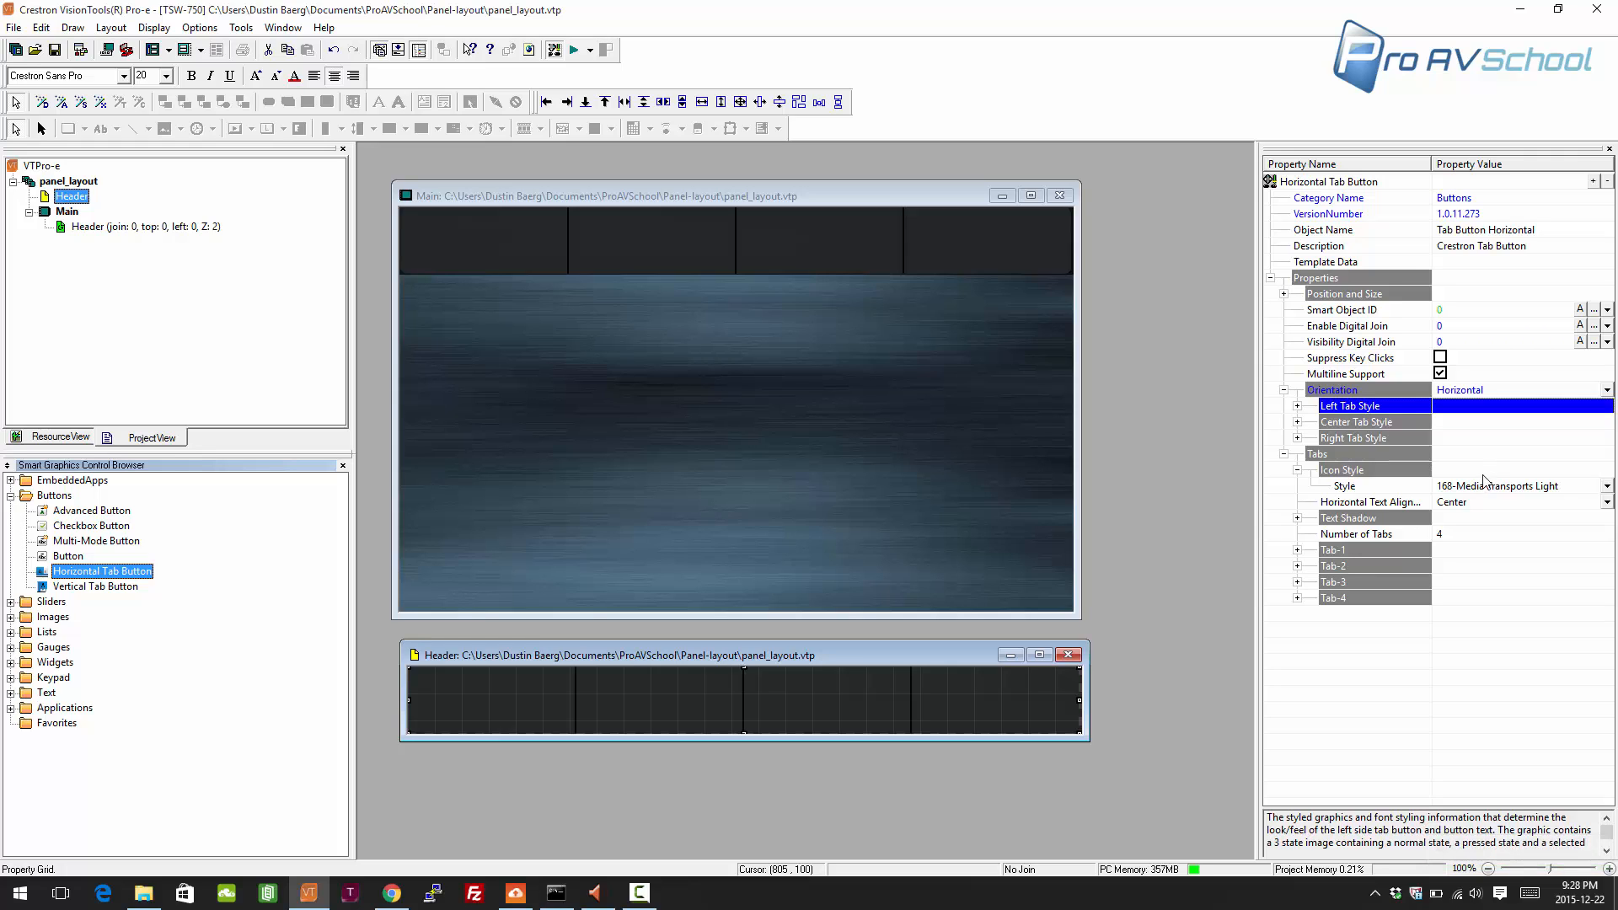
pyautogui.click(1297, 407)
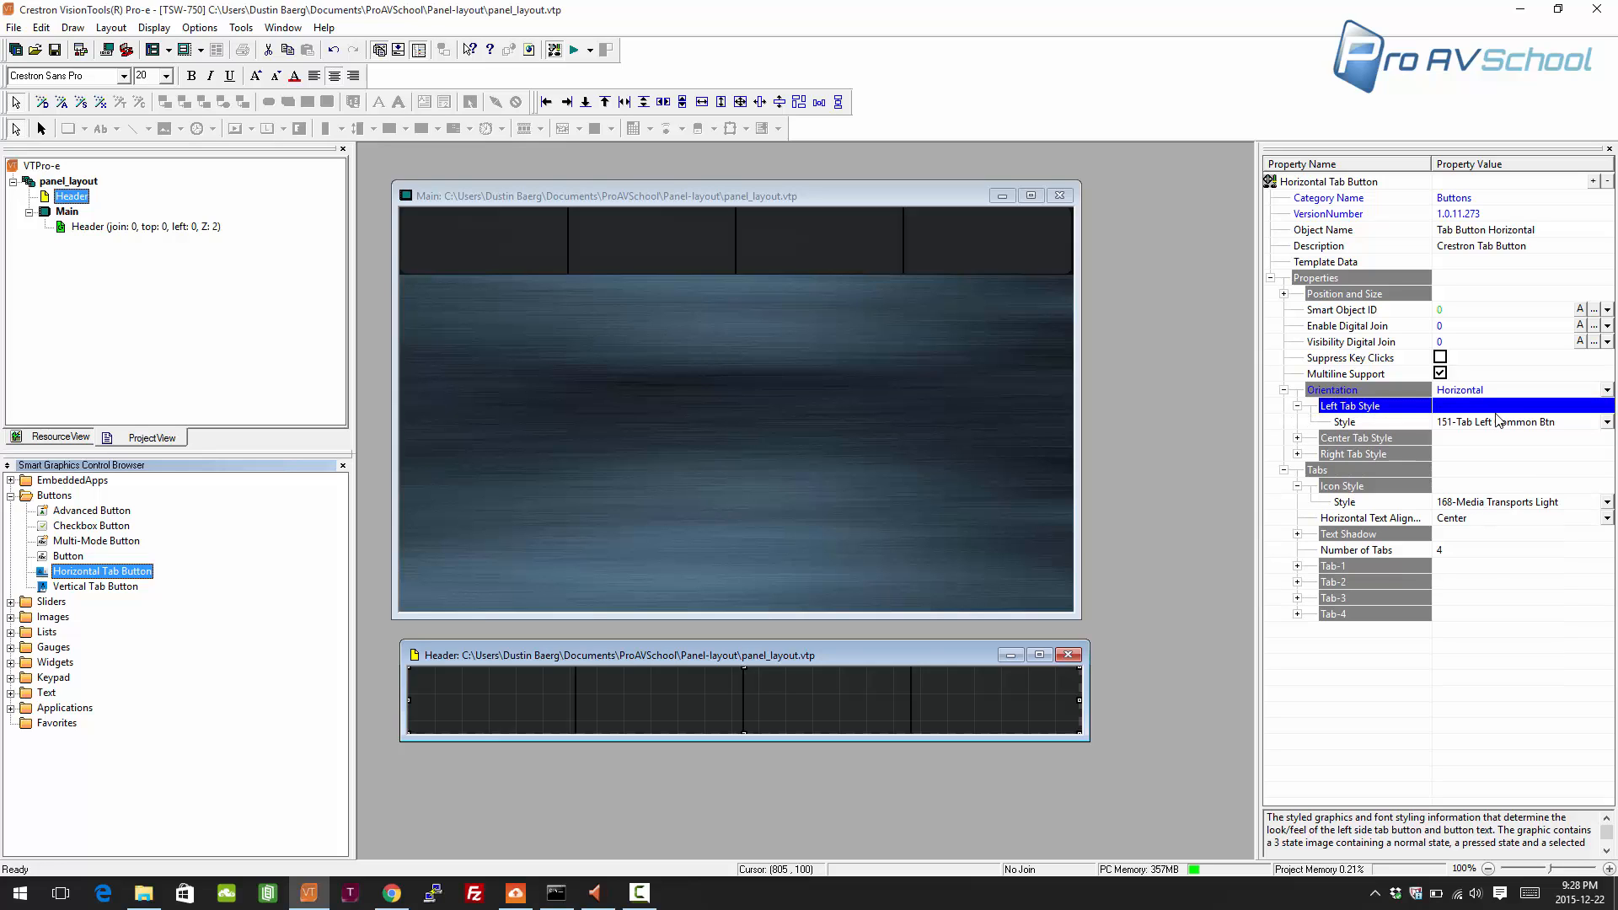
pyautogui.click(1500, 423)
pyautogui.click(1500, 426)
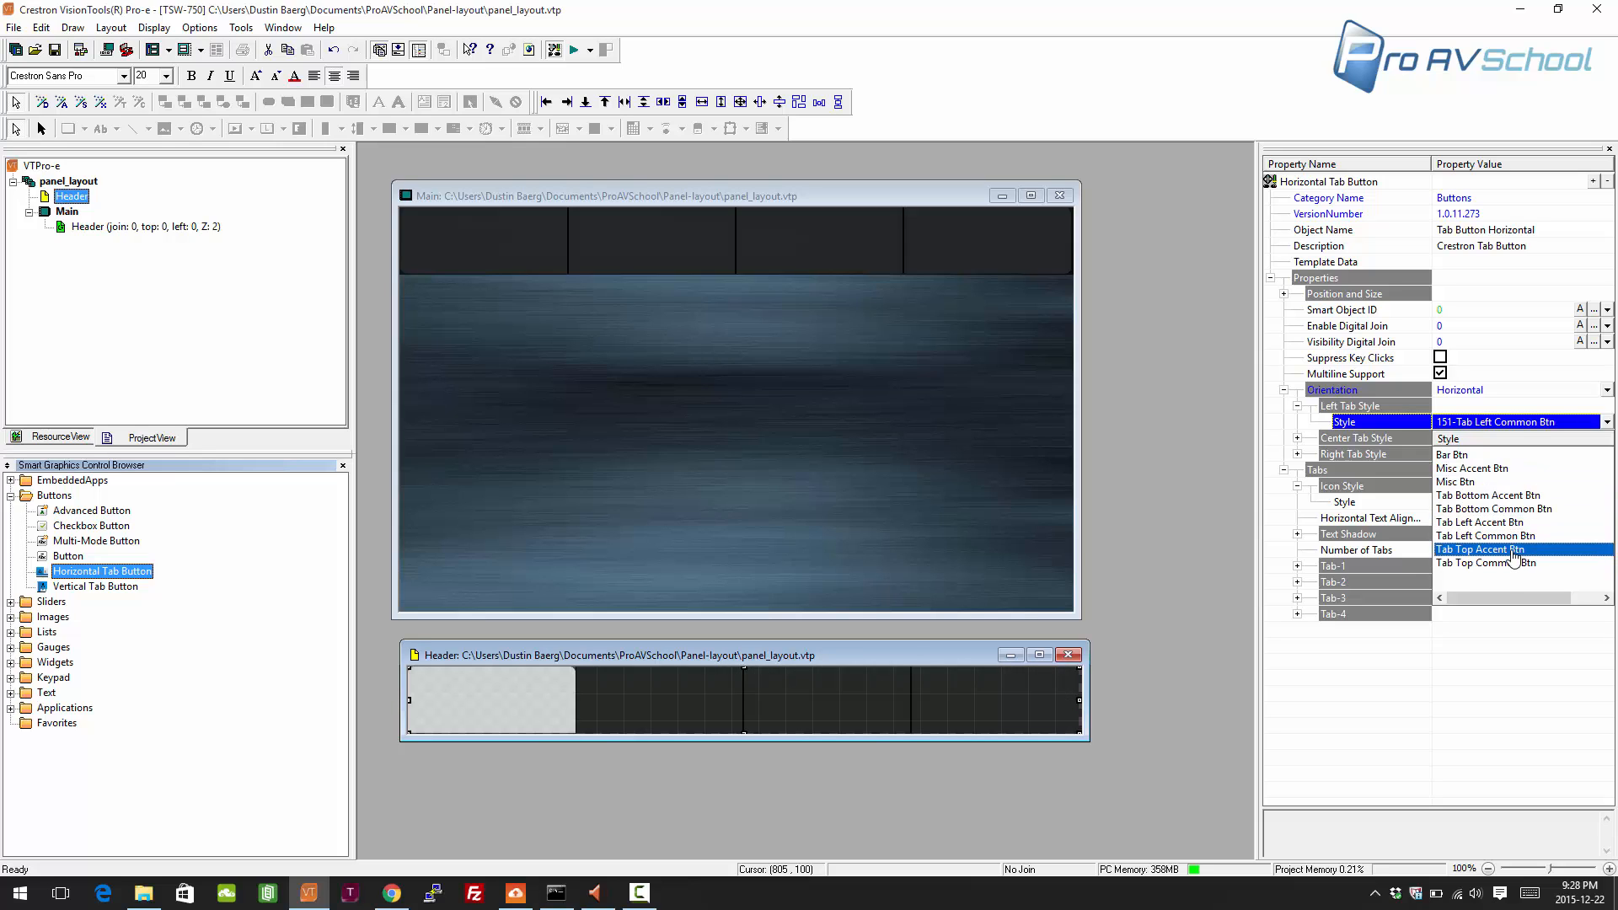
pyautogui.click(1513, 550)
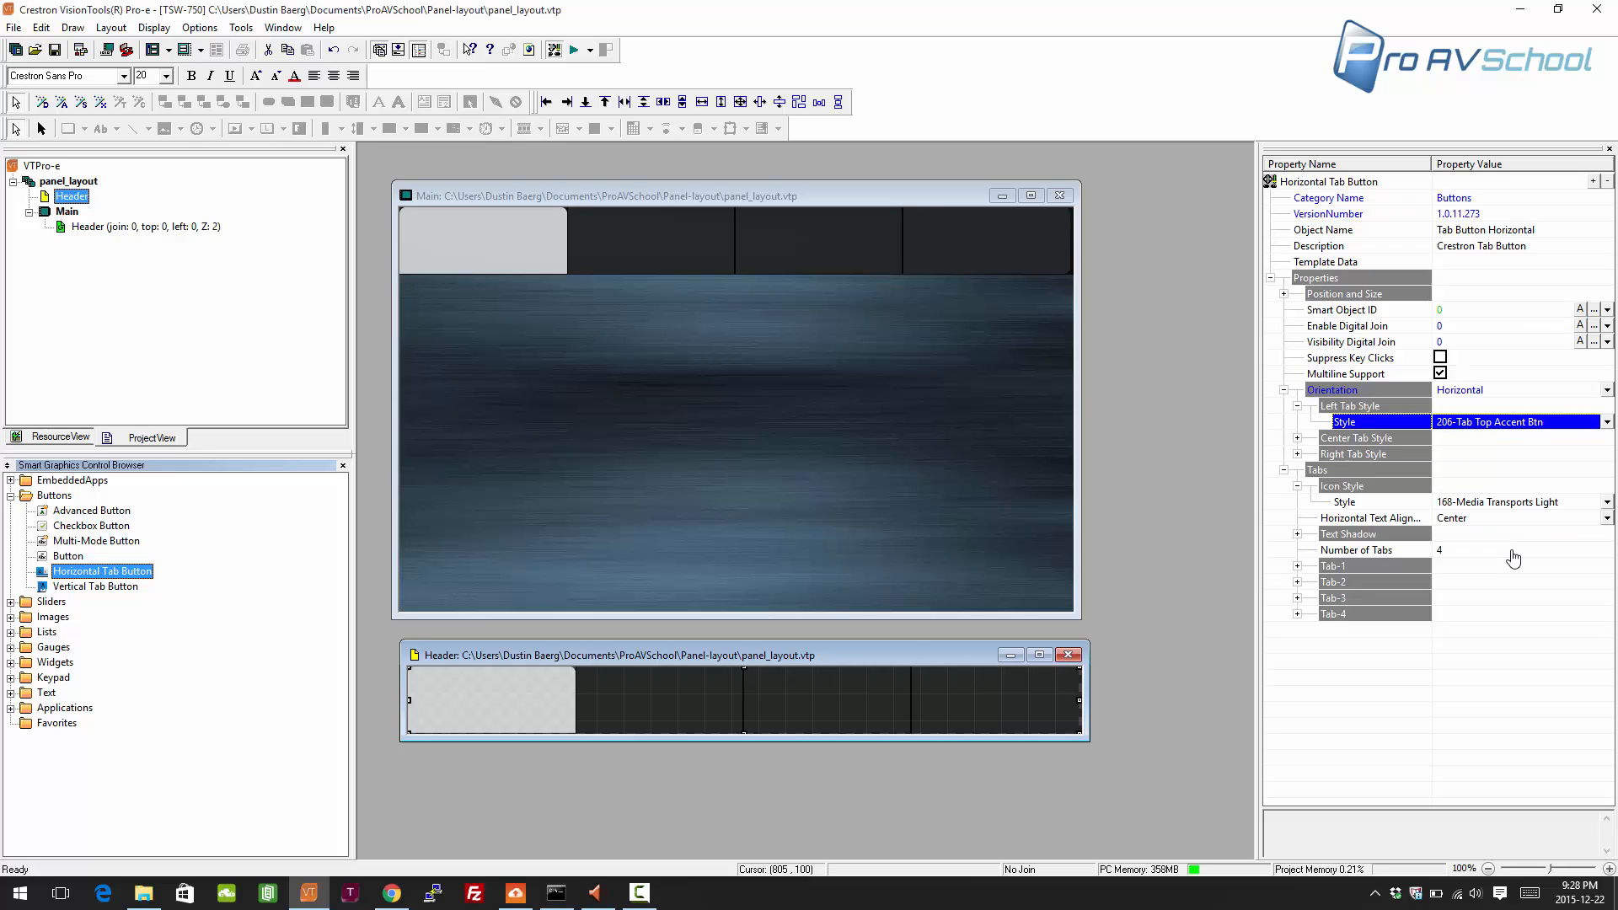
# - Set the center tab style of the Horizontal Tab Button to Tab Top Accent Btn
pyautogui.click(1298, 438)
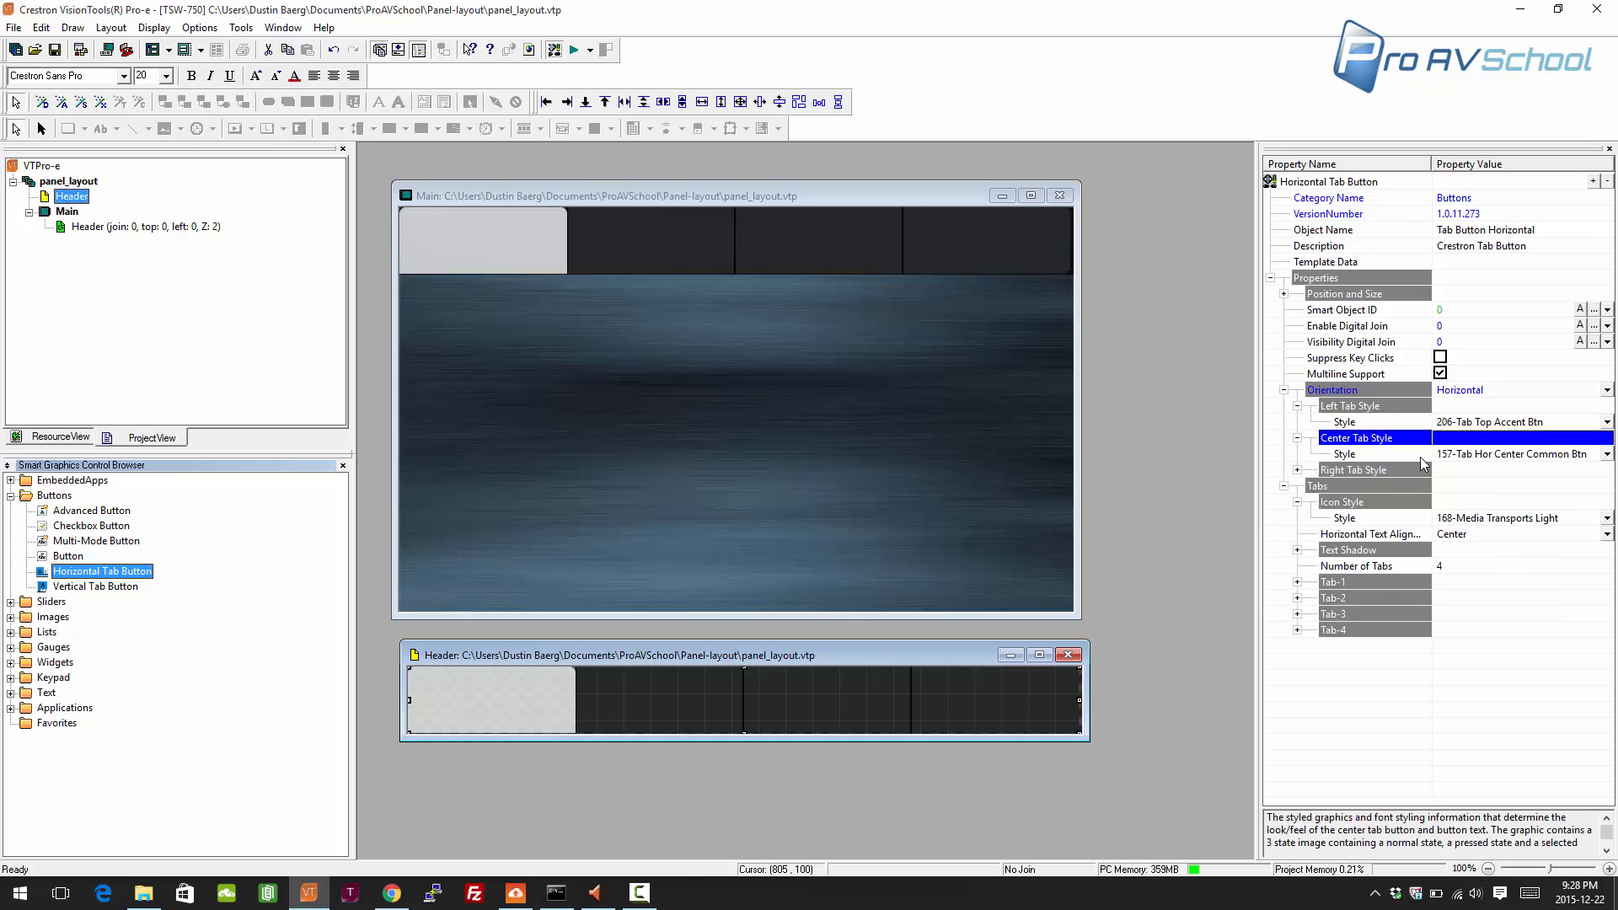
pyautogui.click(1466, 455)
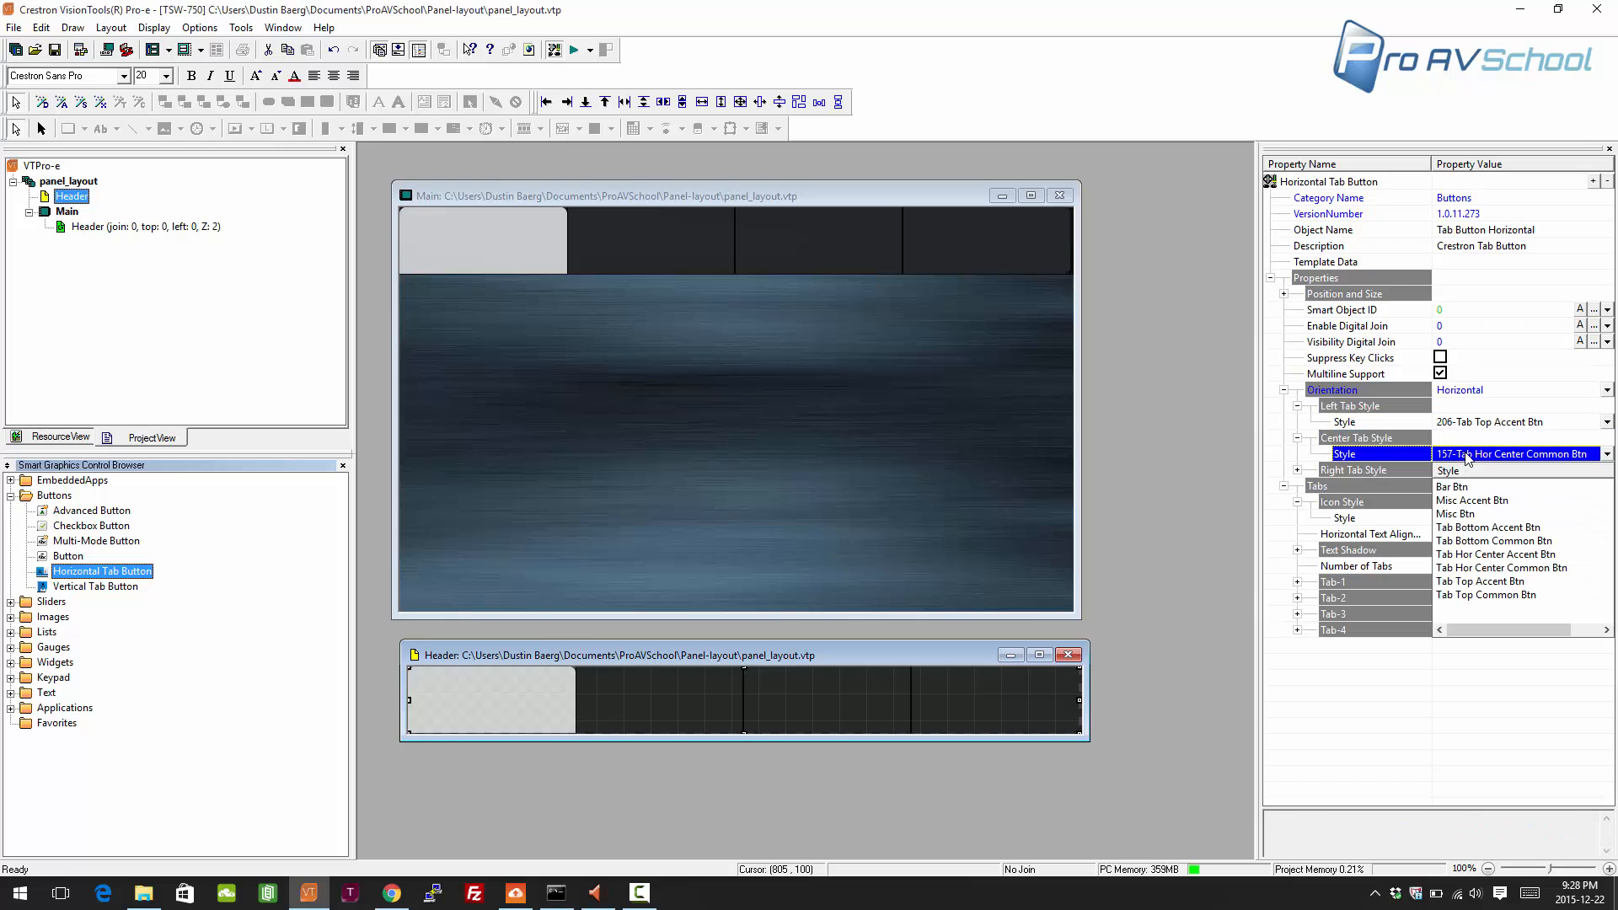
pyautogui.click(1496, 582)
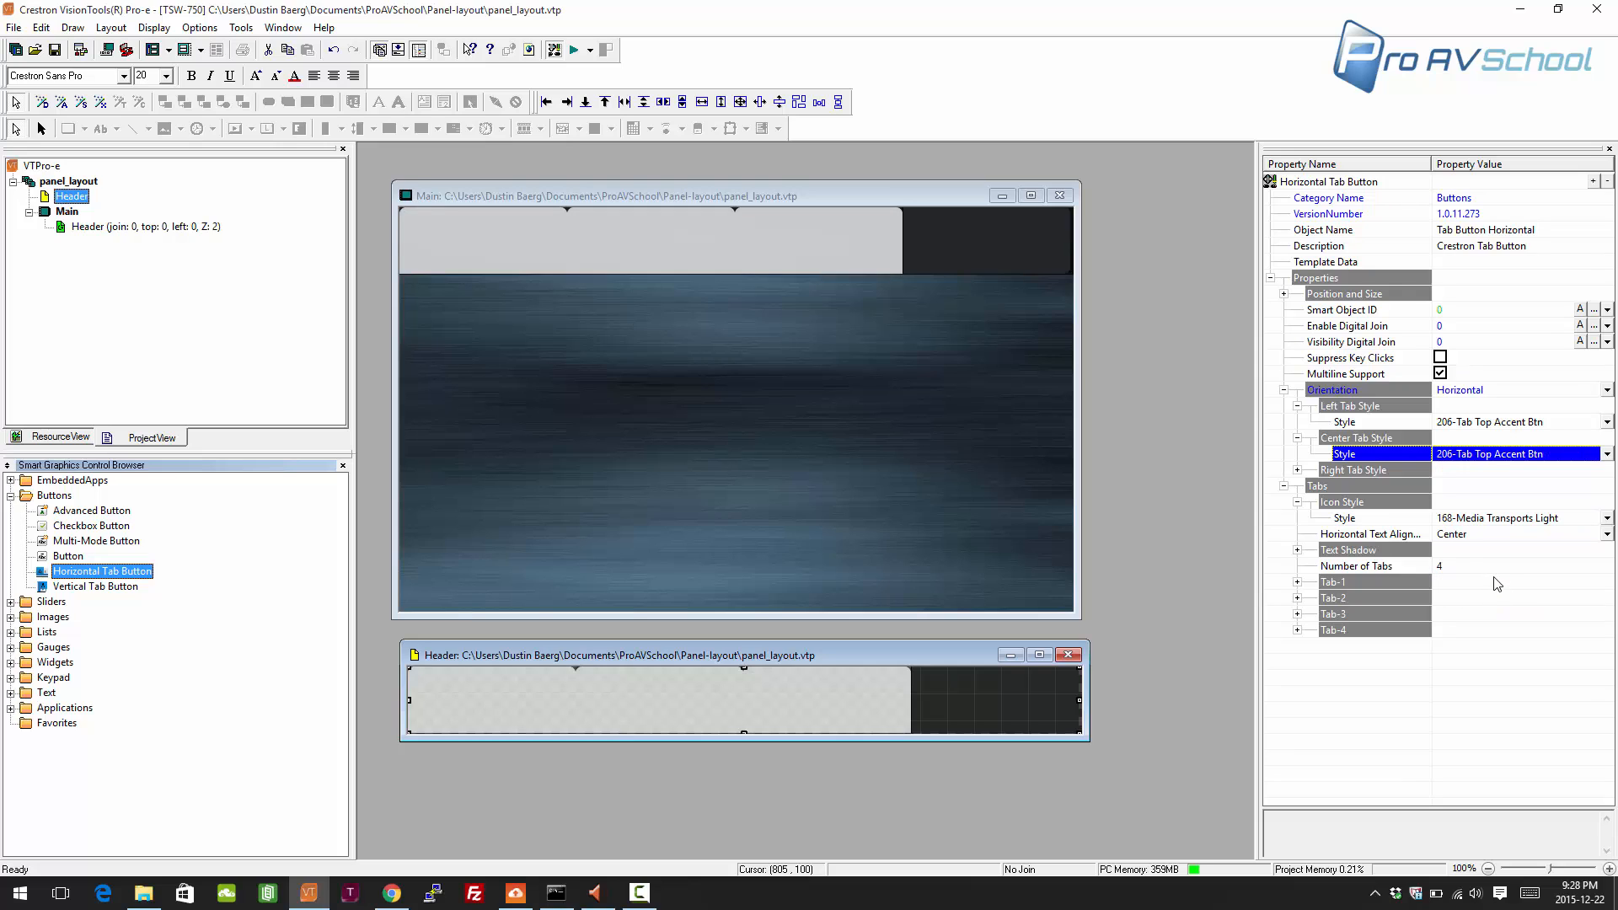
# - Set the right tab style to Tab Top Accent Btn and stretch the tab bar to the right edge of the Header subpage
pyautogui.click(1298, 469)
pyautogui.click(1464, 489)
pyautogui.click(1466, 493)
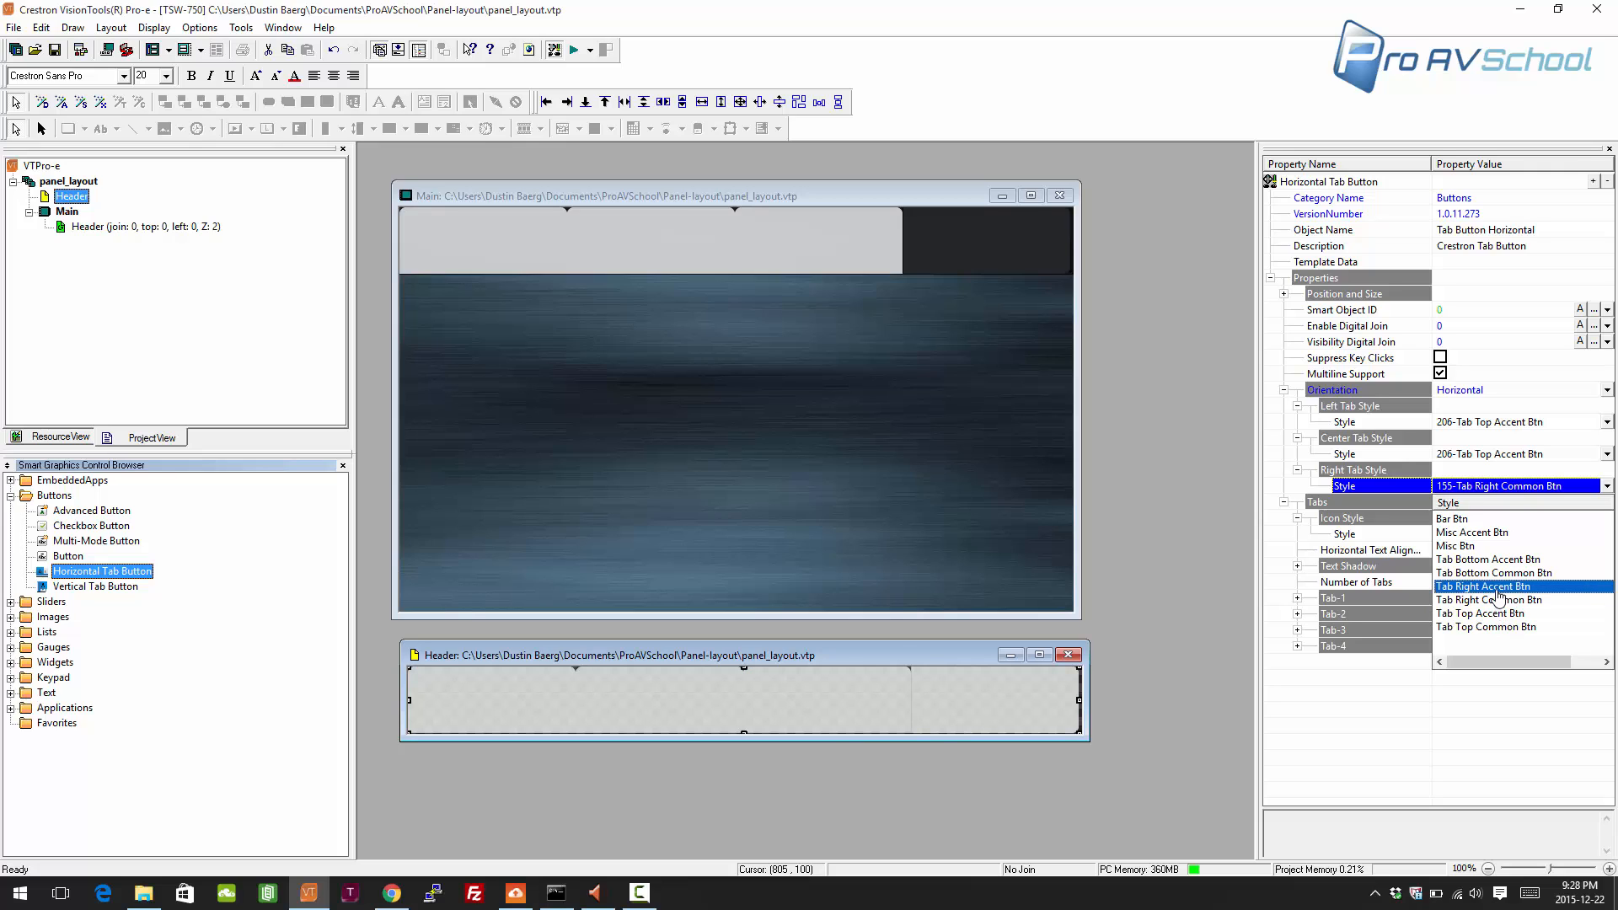
pyautogui.click(1497, 587)
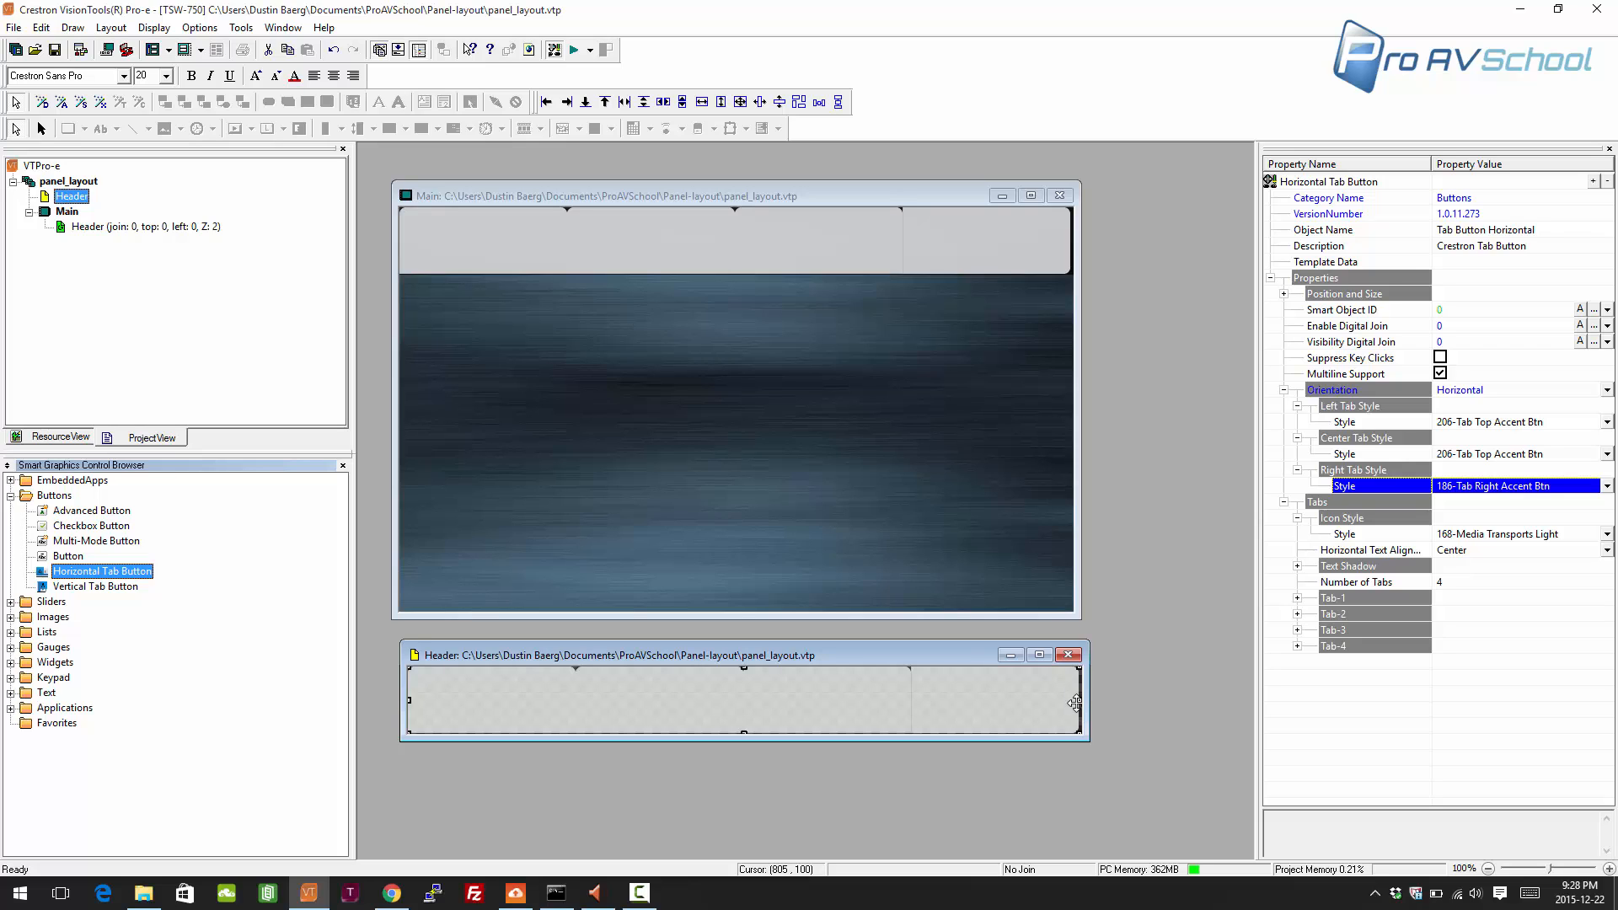
pyautogui.click(1607, 487)
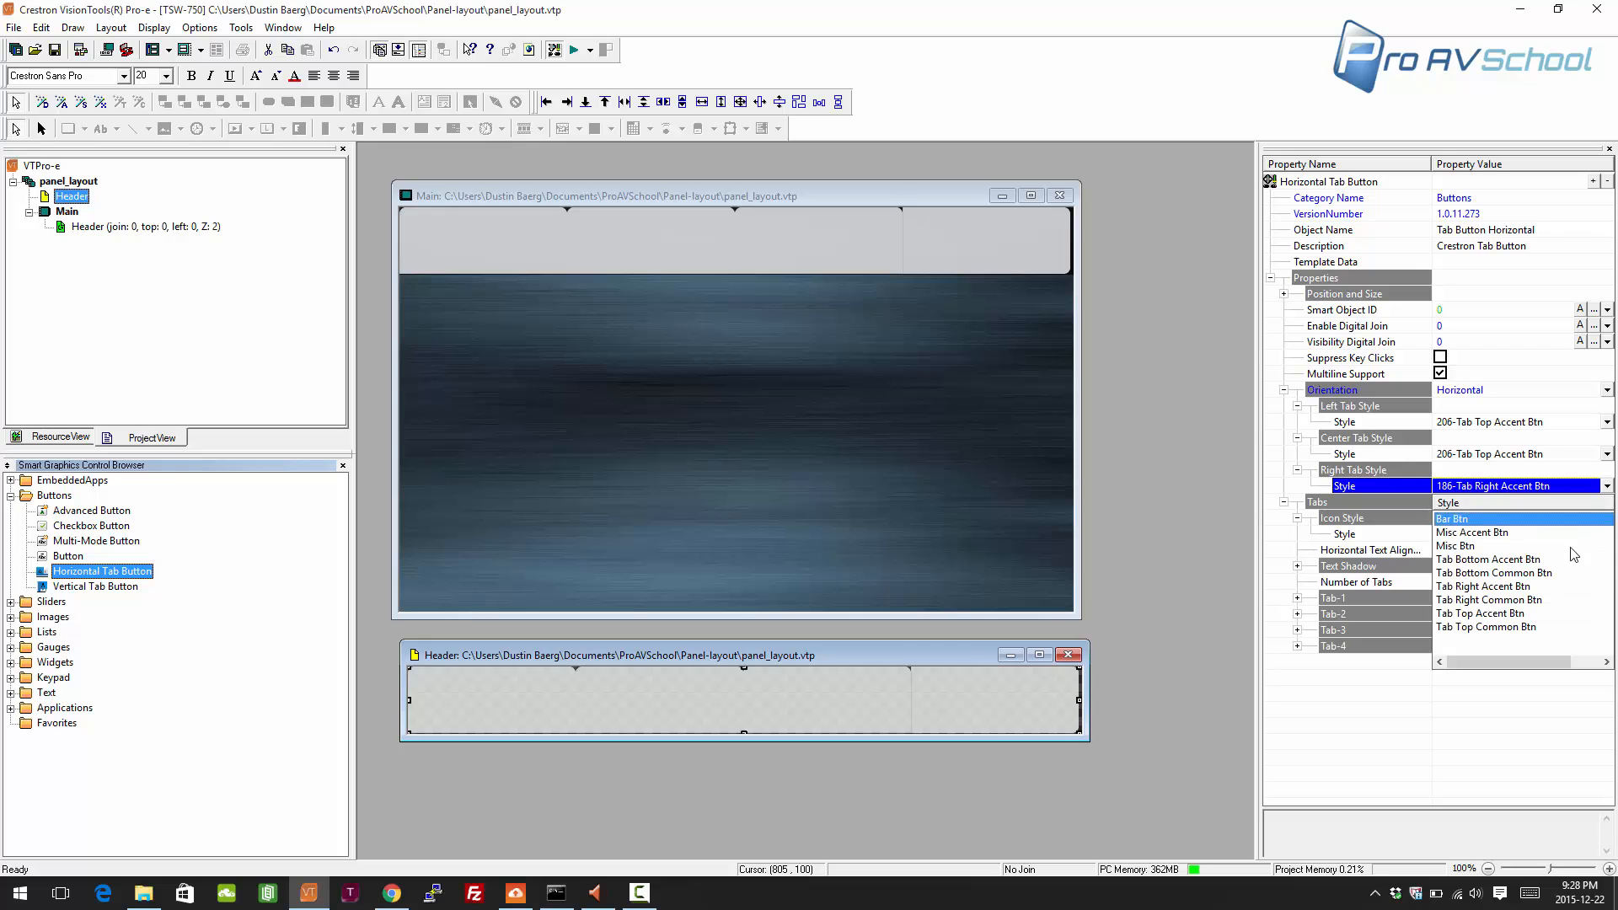
pyautogui.click(1499, 614)
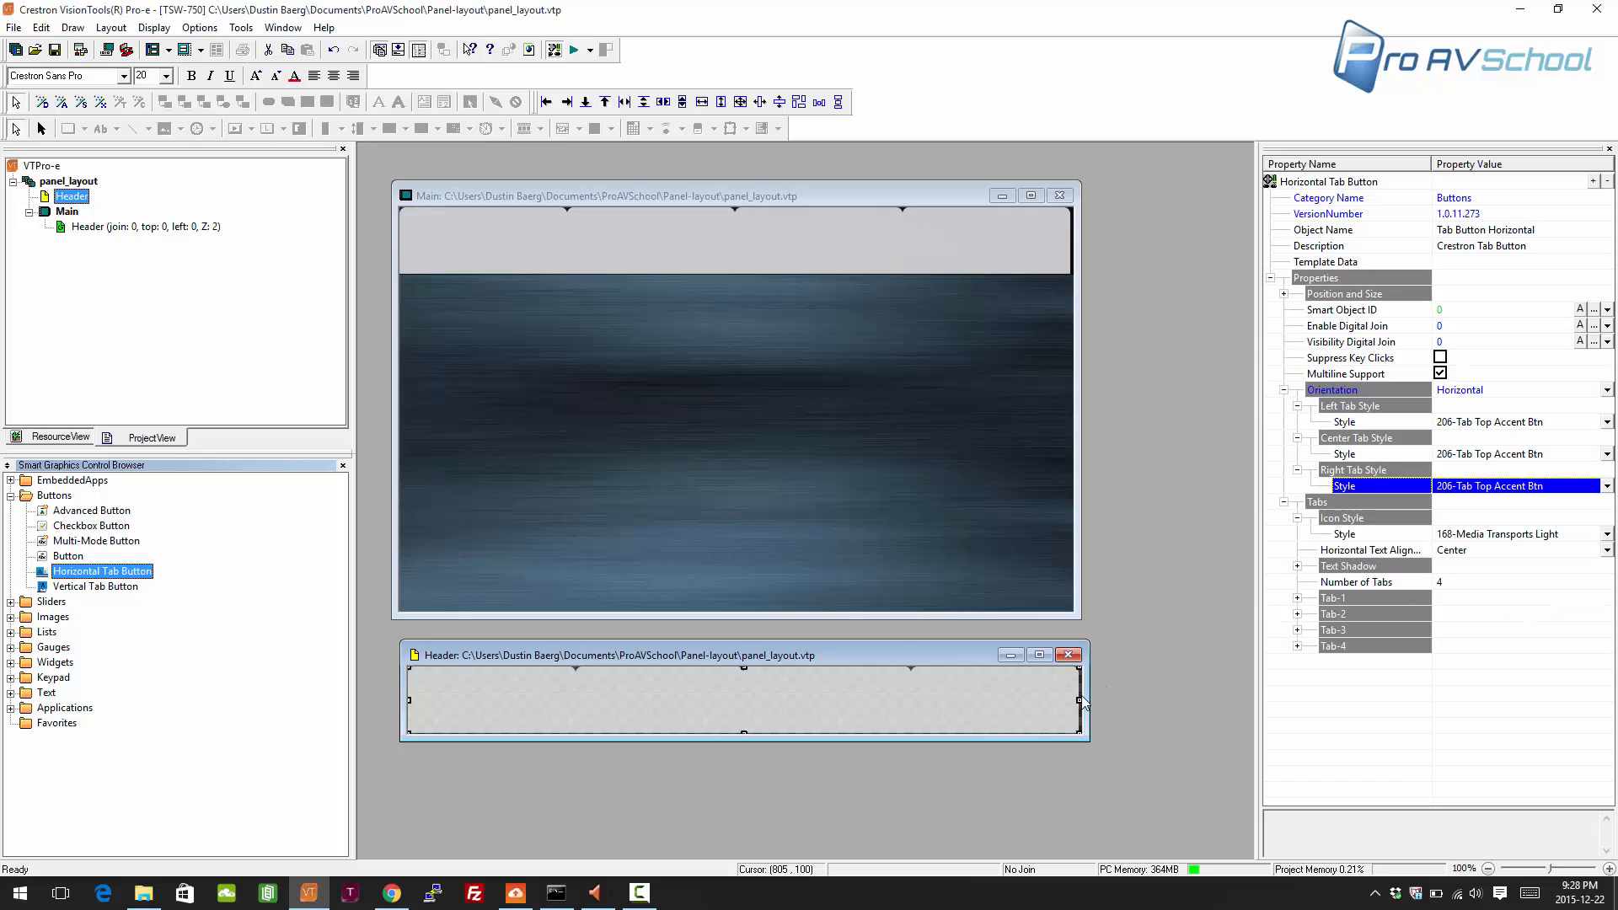
pyautogui.moveTo(1079, 701); pyautogui.dragTo(1094, 706)
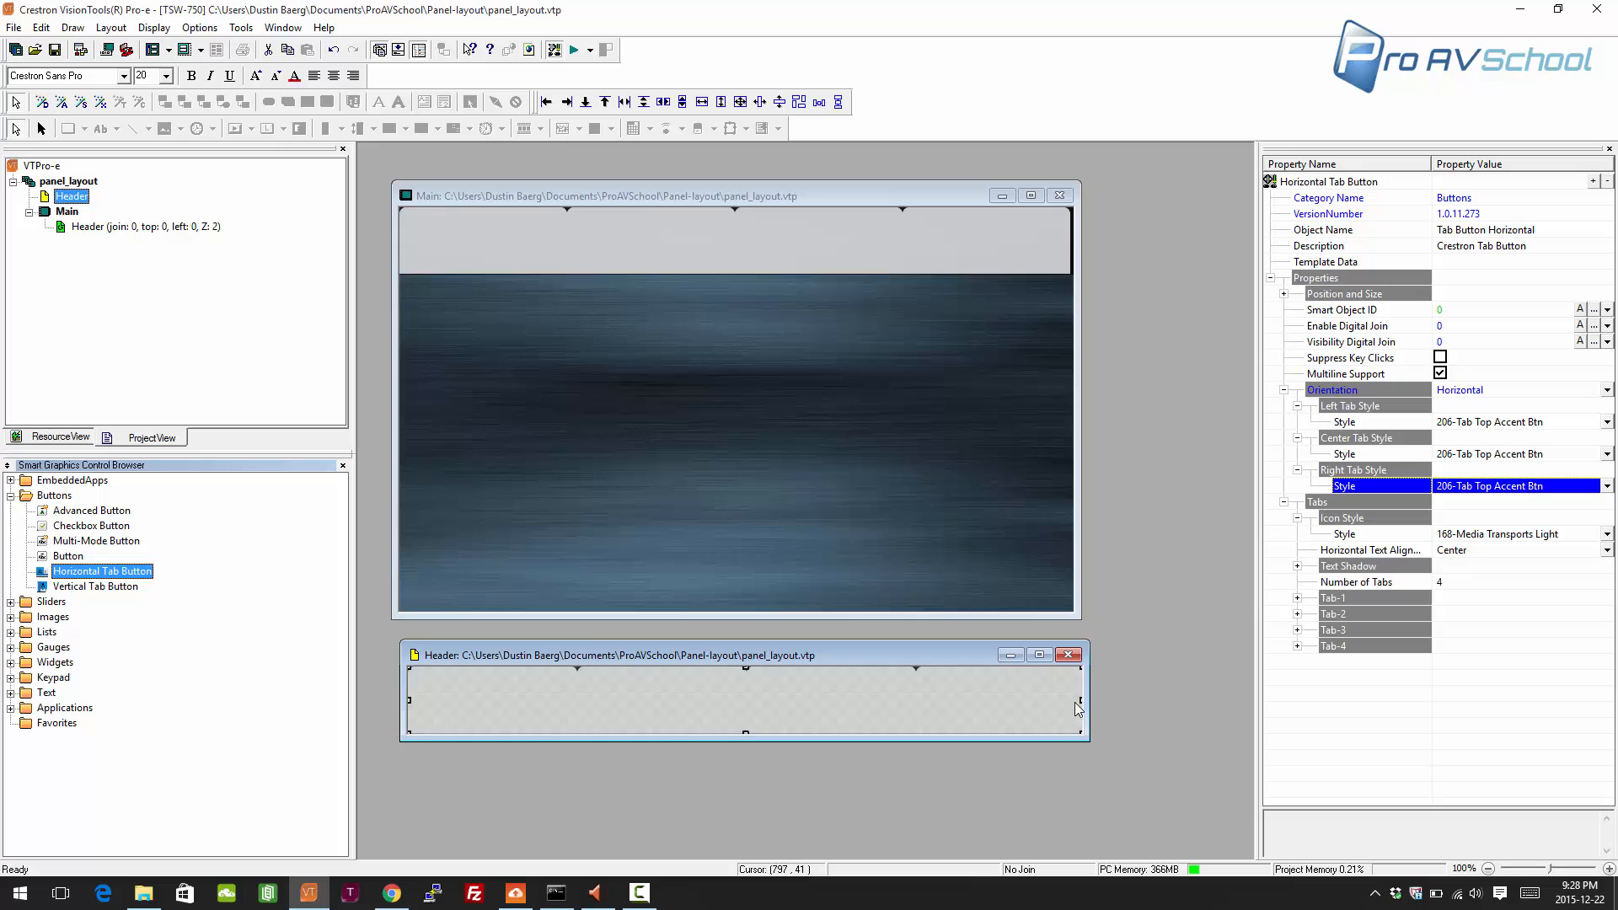
# - Try to switch the project theme of panel_layout to Black Glass 2.0.xml
pyautogui.click(82, 182)
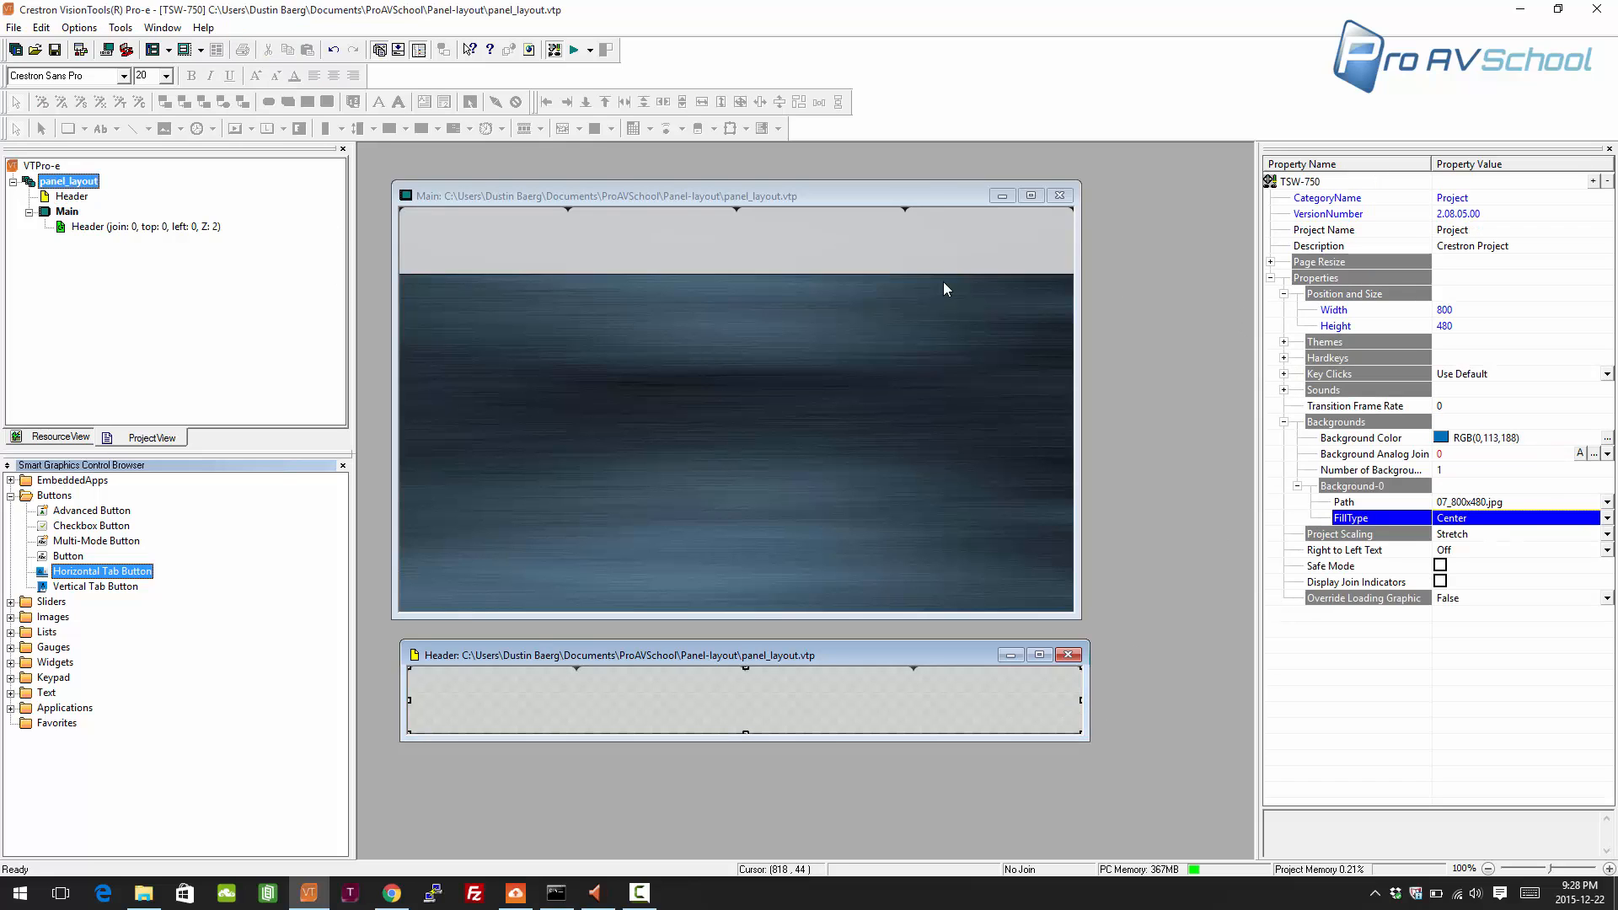
pyautogui.click(71, 198)
pyautogui.click(78, 183)
pyautogui.click(1283, 342)
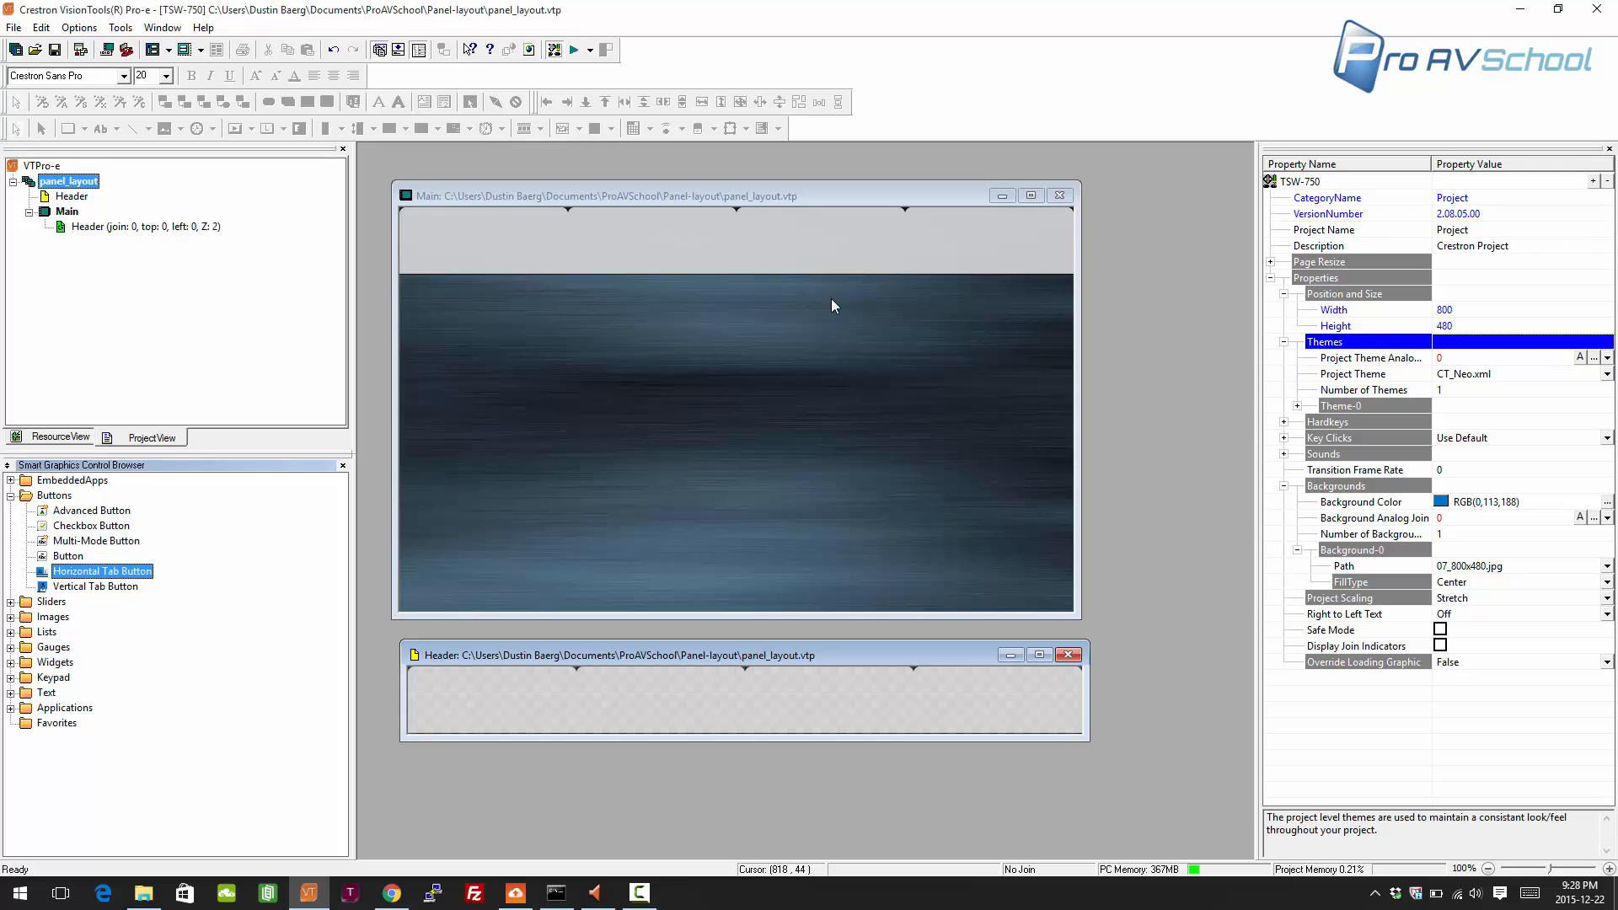
pyautogui.click(1607, 374)
pyautogui.click(1607, 374)
pyautogui.click(1607, 374)
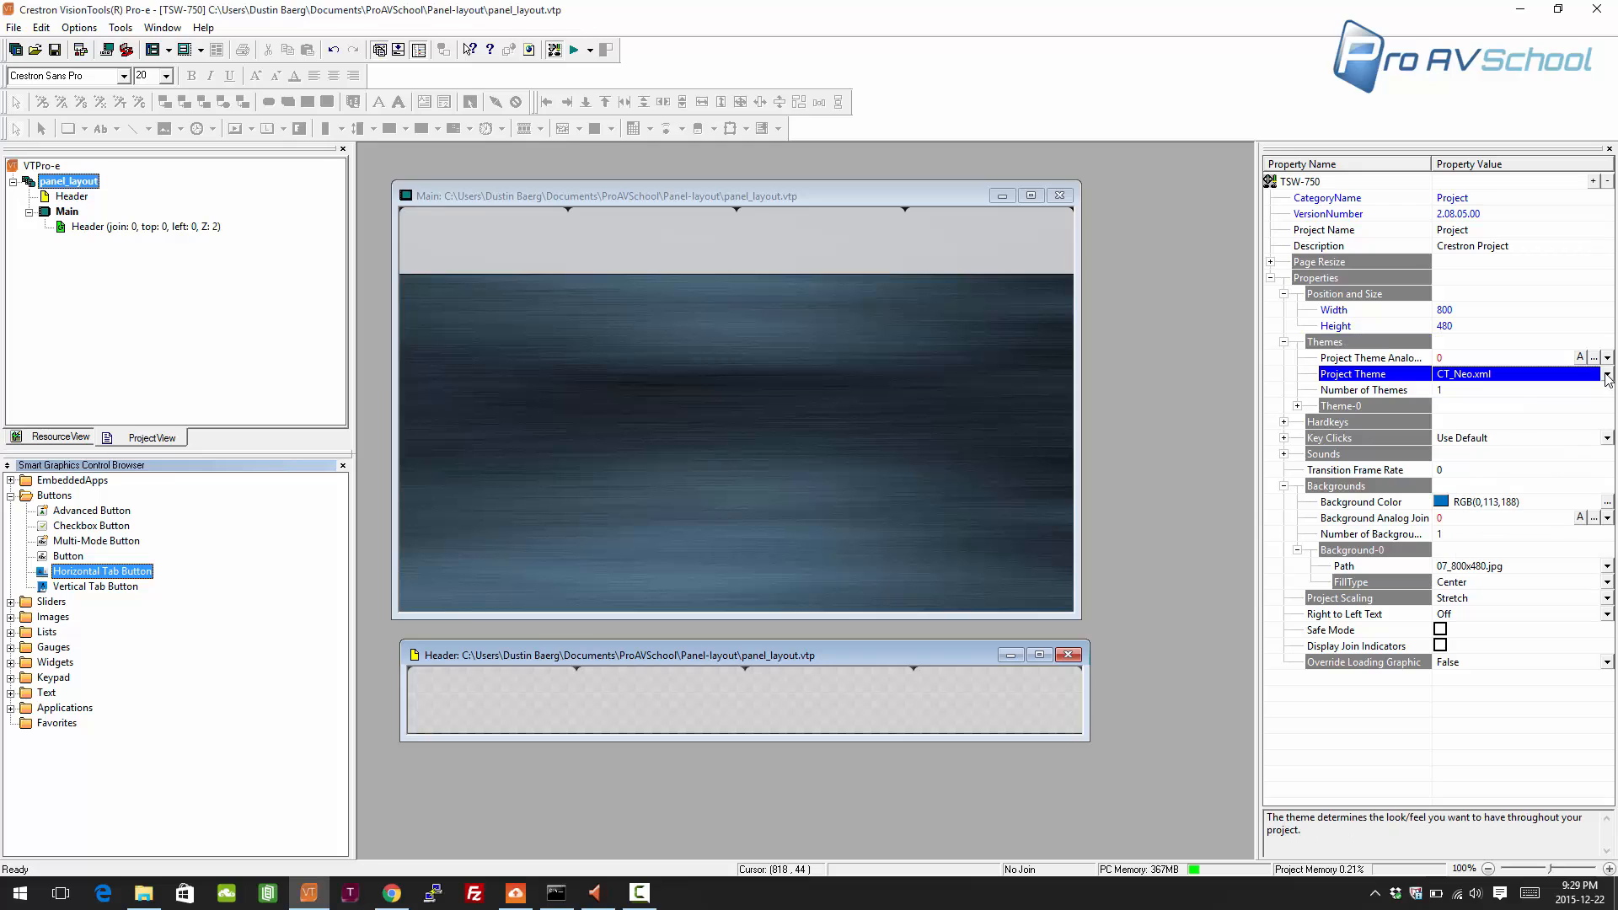
pyautogui.click(1607, 374)
pyautogui.click(1574, 403)
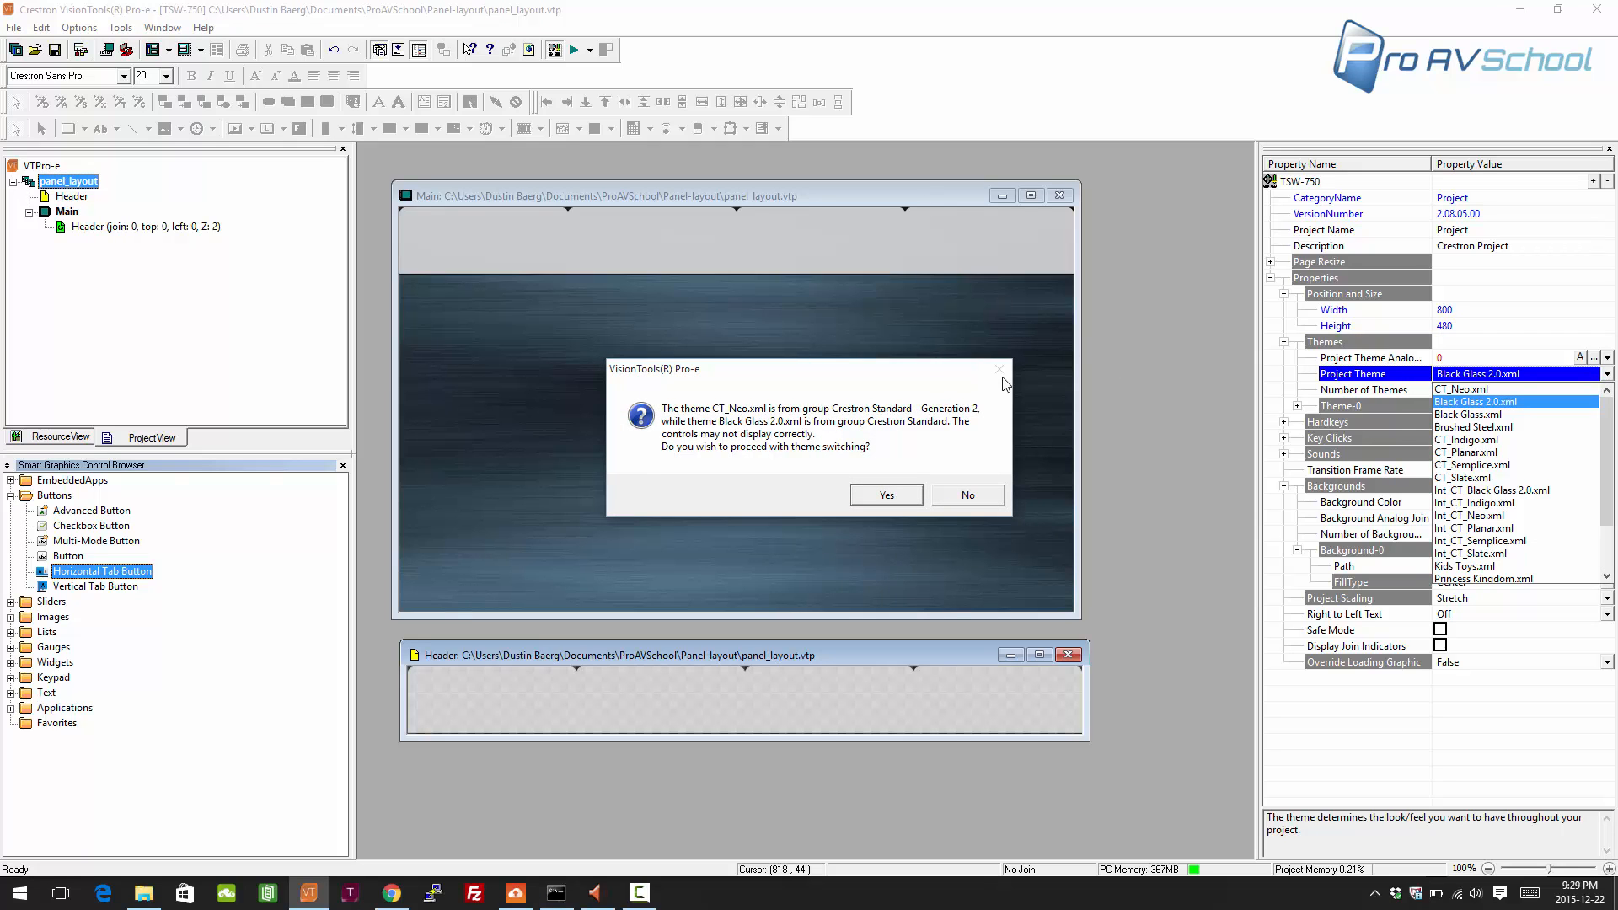
pyautogui.click(969, 495)
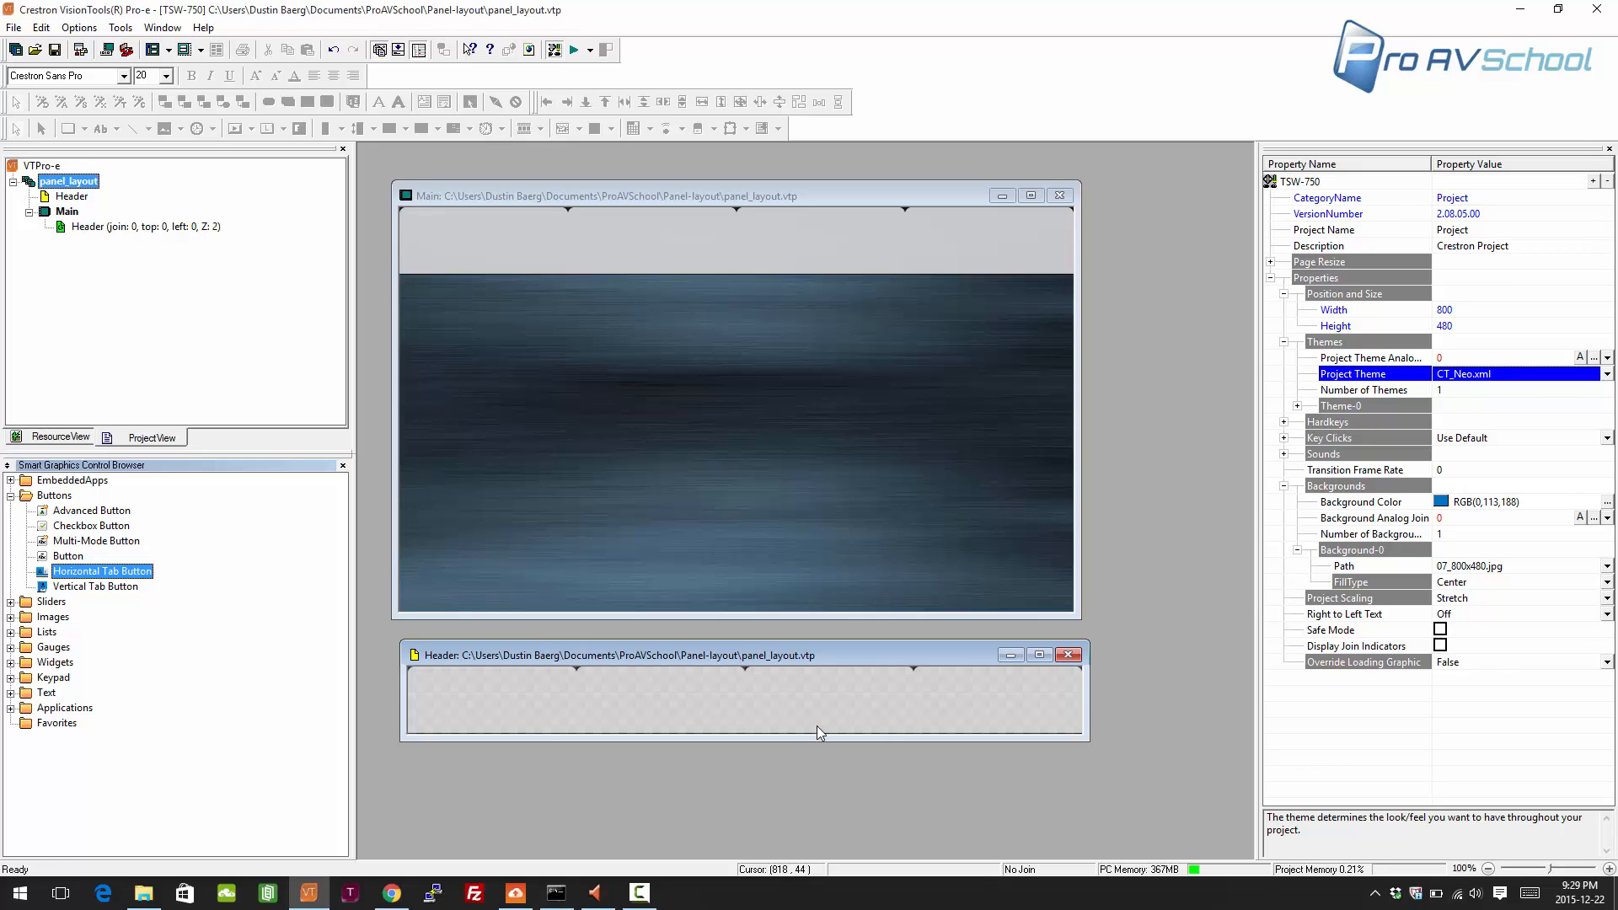
# - Label Tab-1 of the Header subpage's Horizontal Tab Button Video and Tab-2 Audio
pyautogui.click(724, 723)
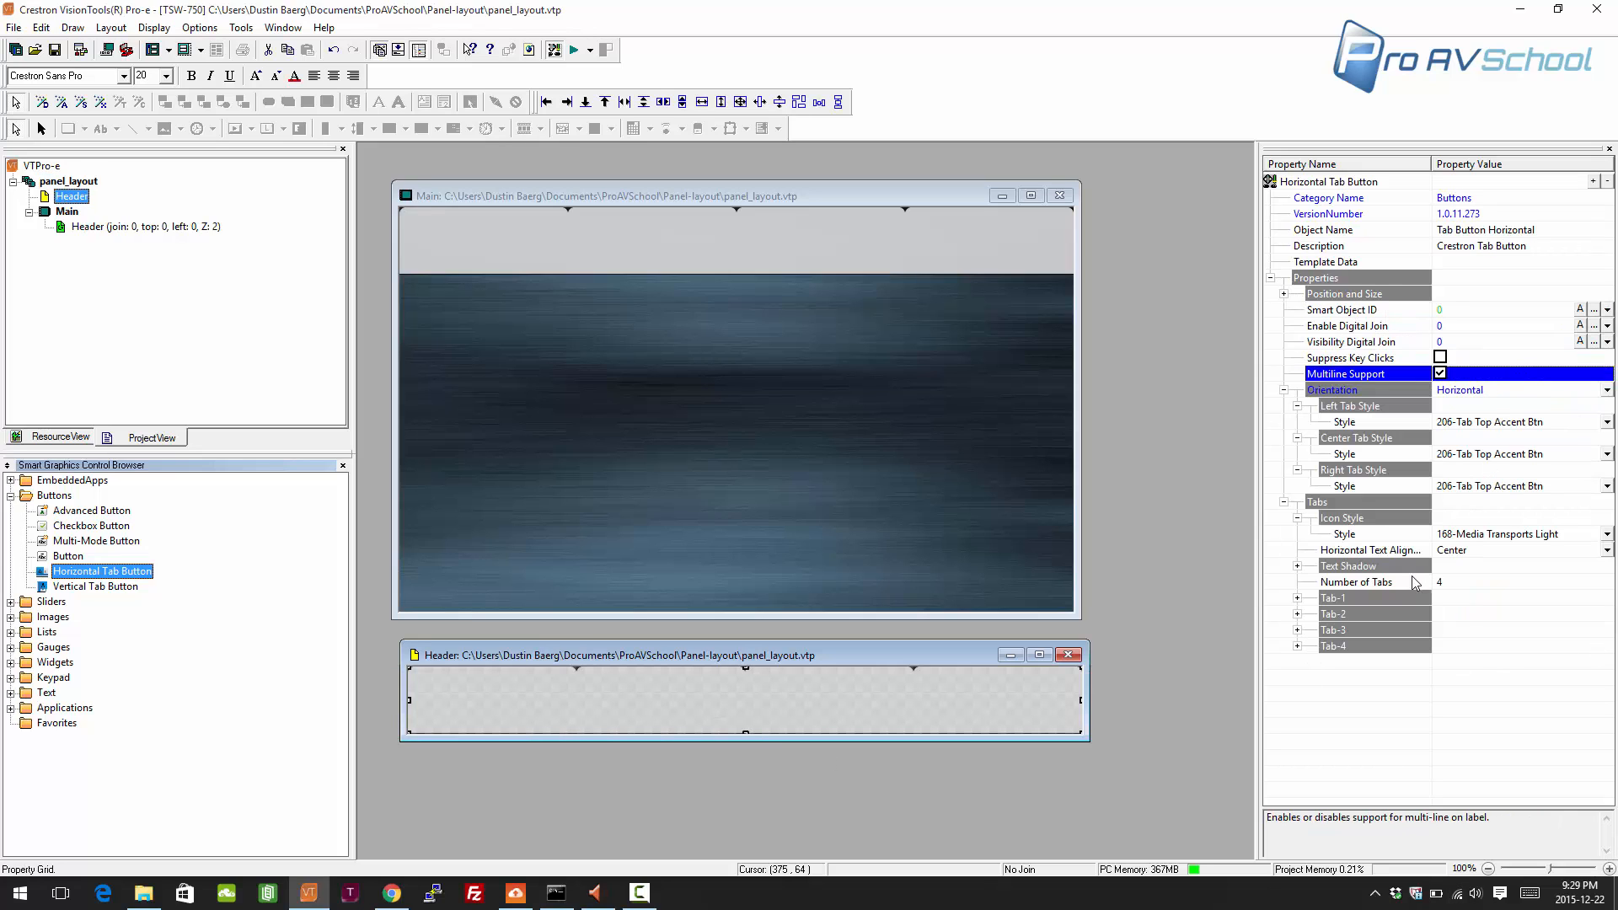
pyautogui.click(1298, 598)
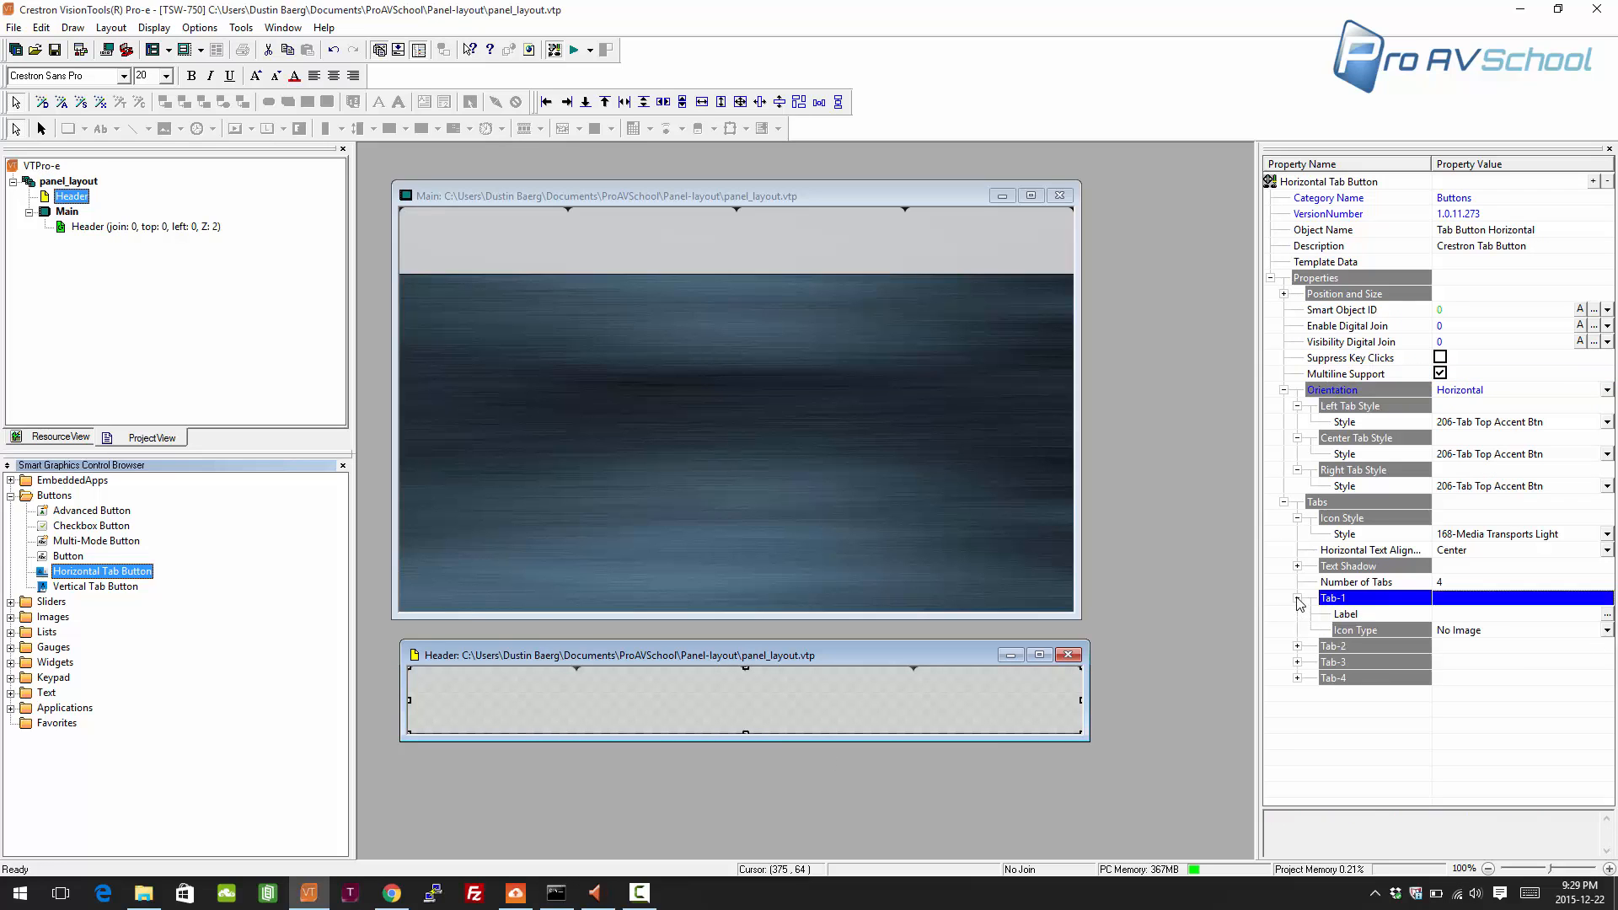
pyautogui.click(1462, 614)
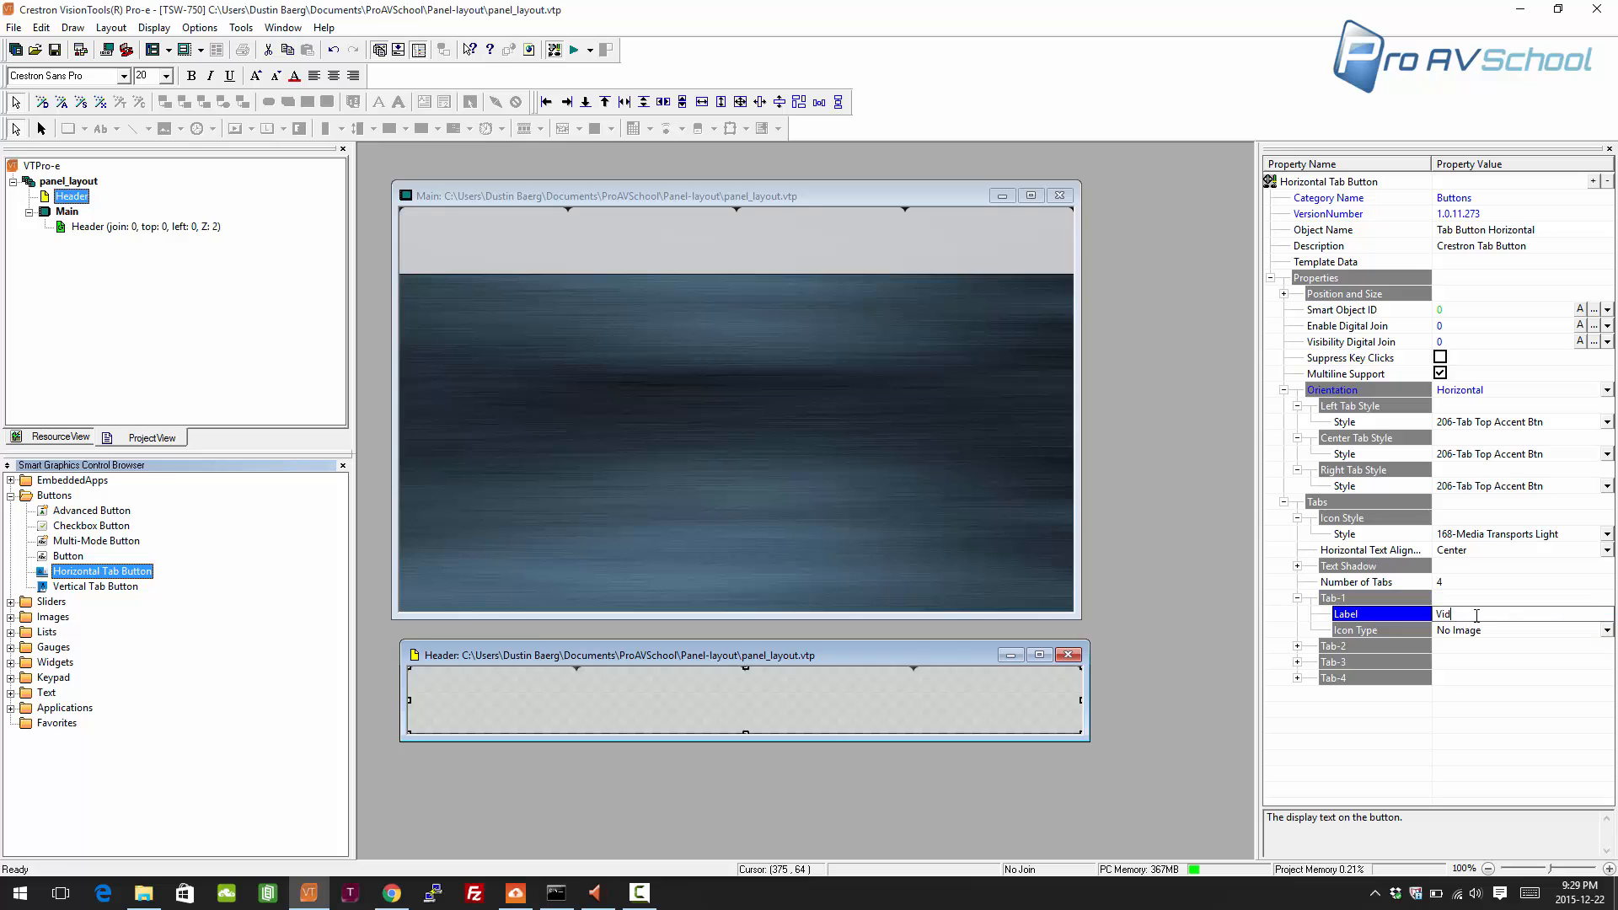
pyautogui.press('Return')
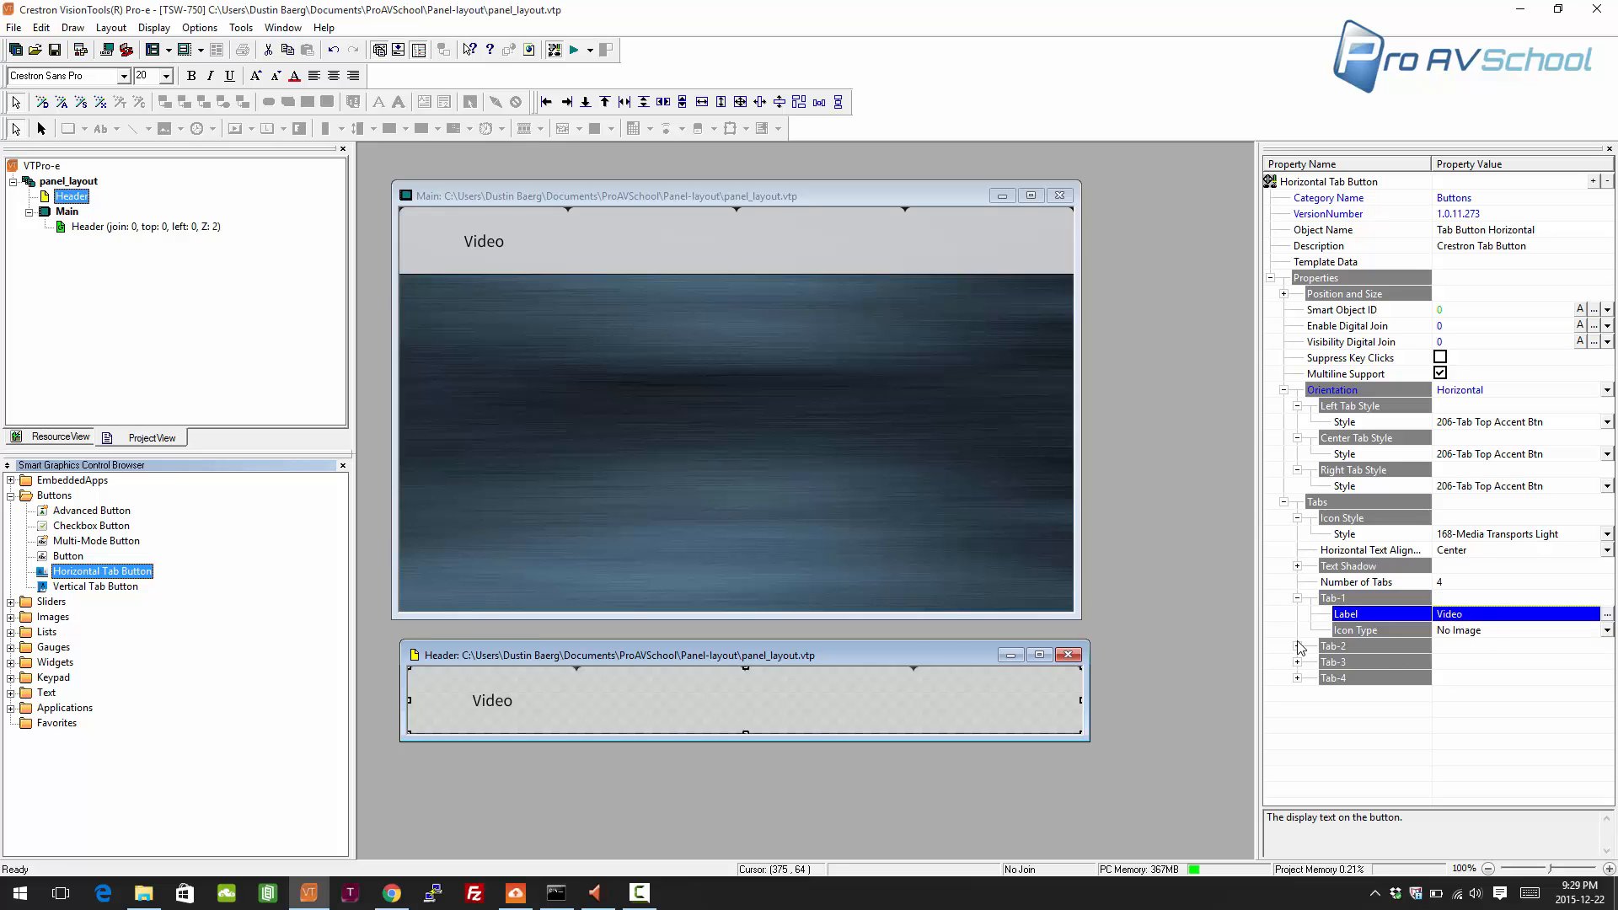
pyautogui.click(1298, 647)
pyautogui.click(1492, 664)
pyautogui.write('Audio')
pyautogui.press('Return')
# - Label Tab-3 of the Horizontal Tab Button Lights and Tab-4 Shutdown
pyautogui.click(1298, 694)
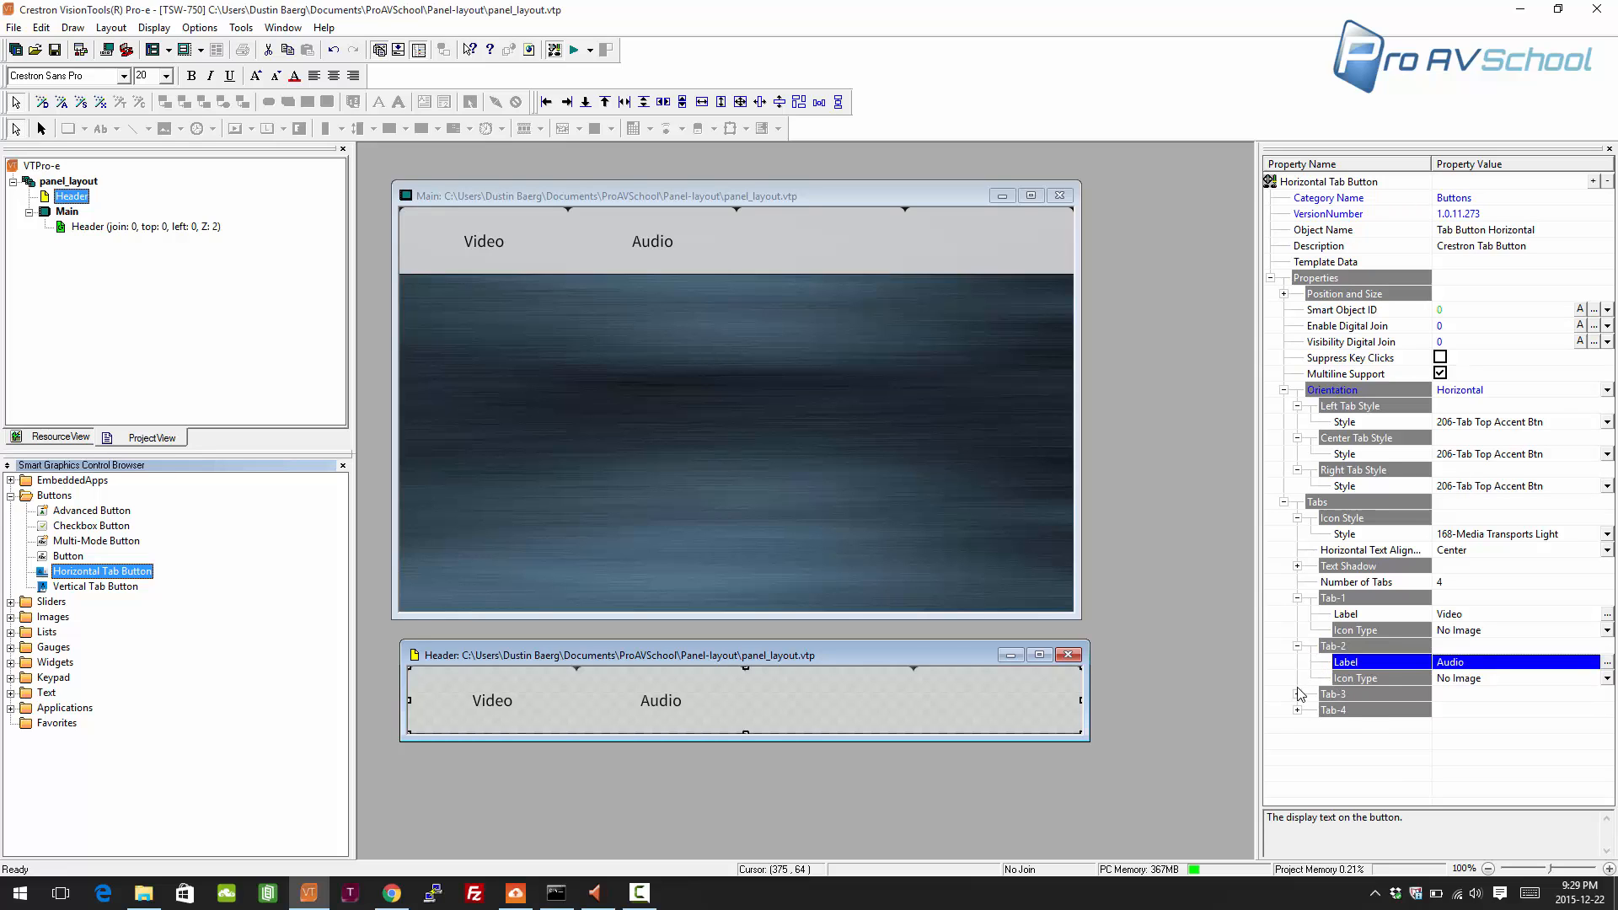
pyautogui.click(1473, 711)
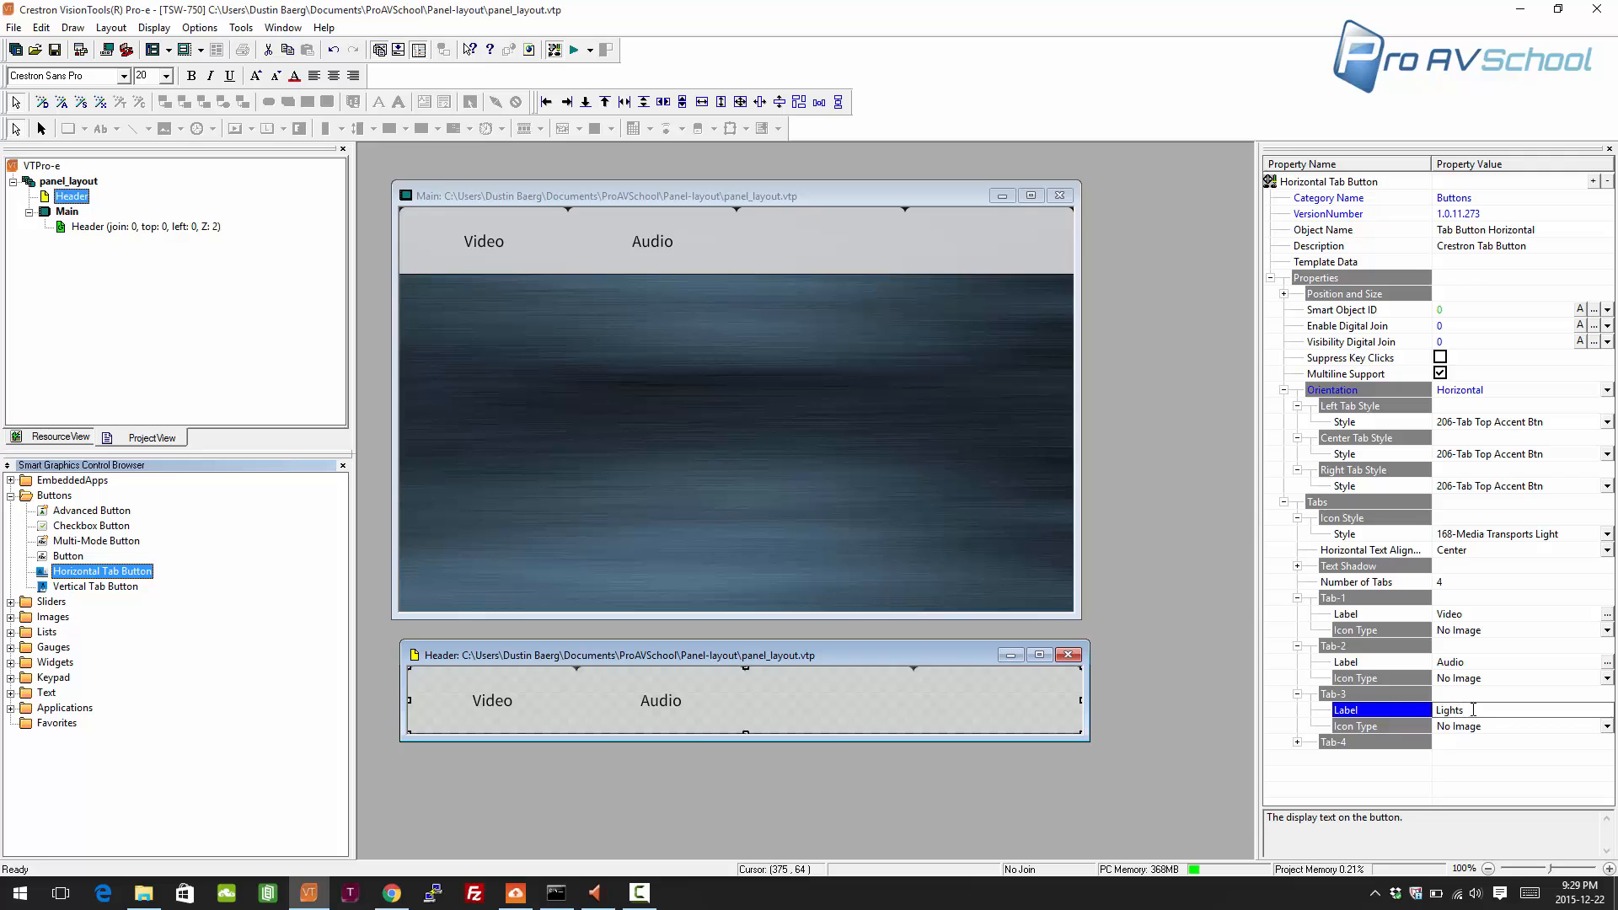
pyautogui.press('Return')
pyautogui.click(1298, 742)
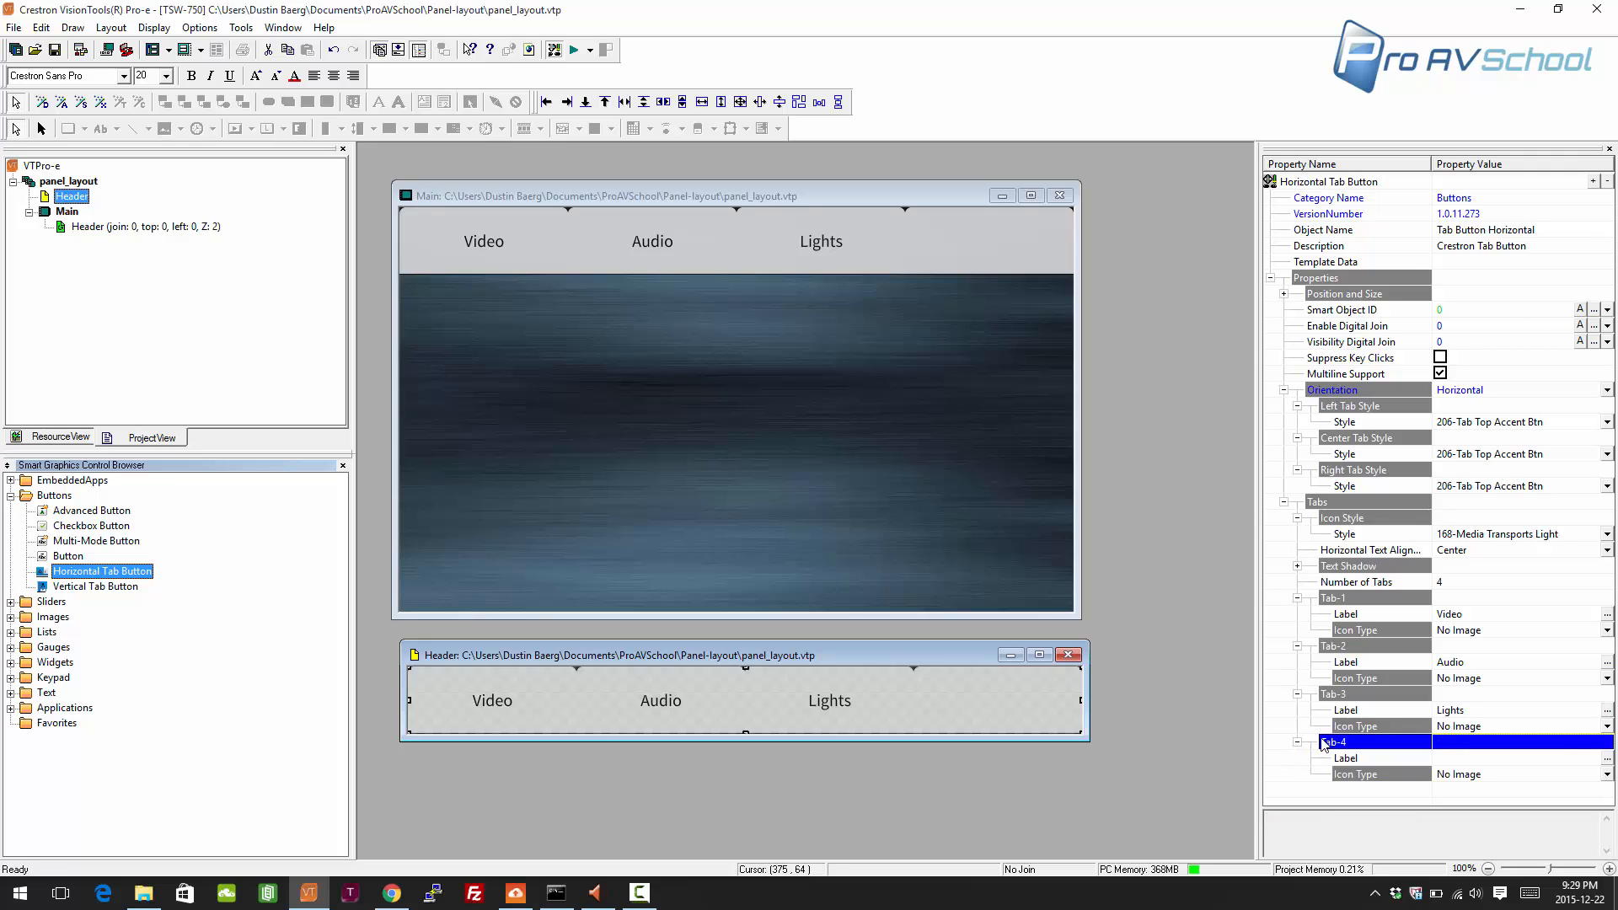
pyautogui.click(1457, 757)
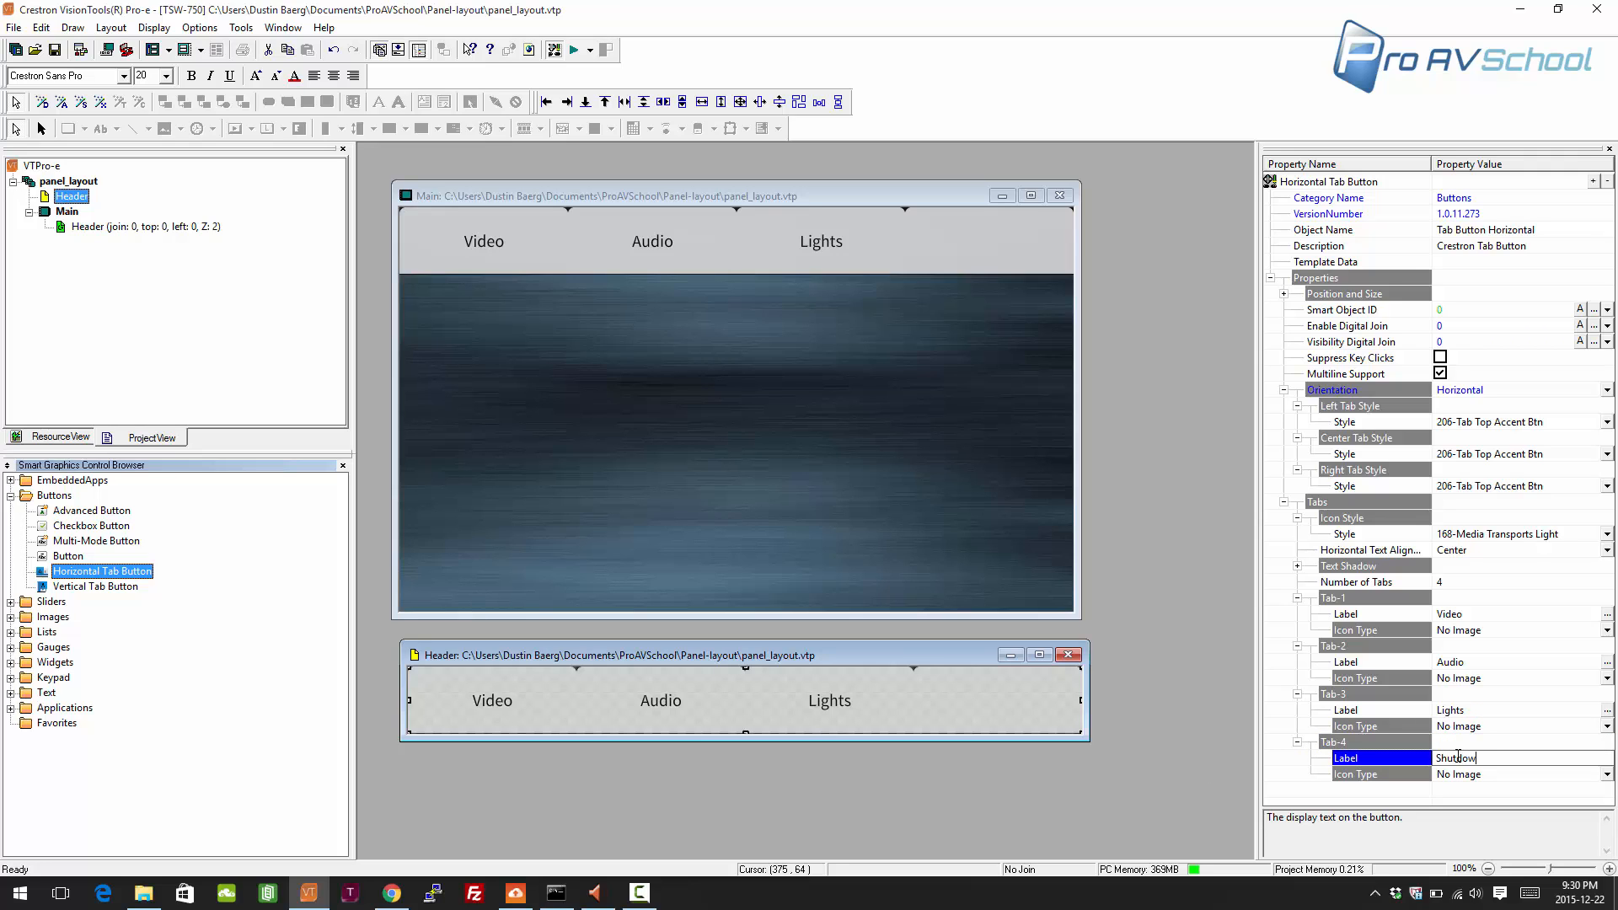
pyautogui.press('Return')
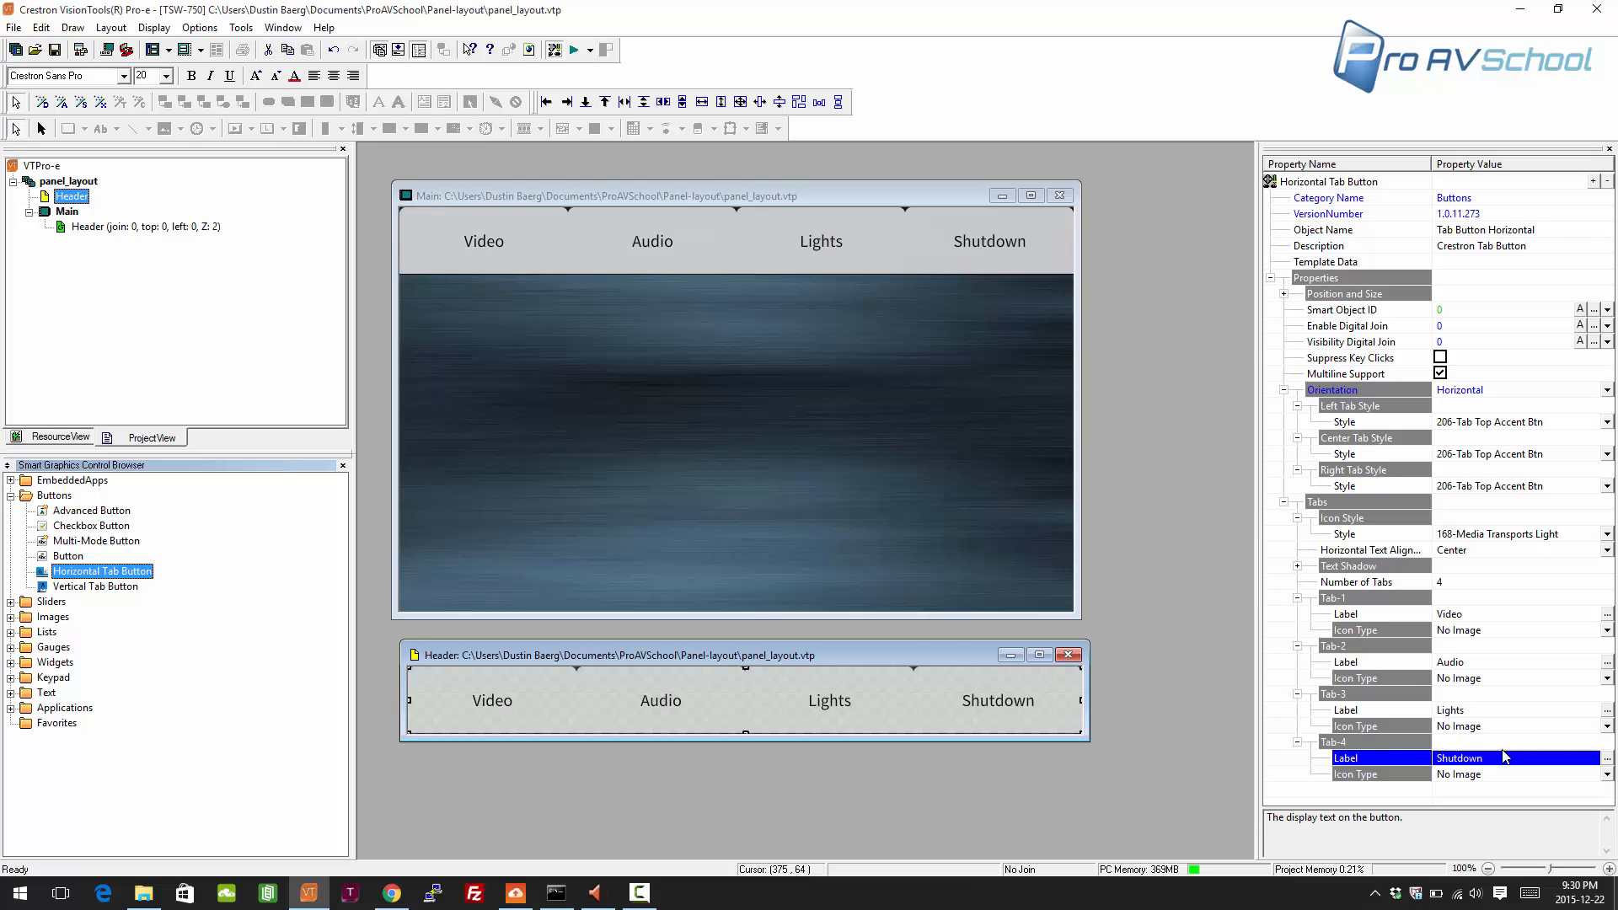
# - Give Tab-1 a TV icon using the style's state, and set the tabs' icon style to Media Transports Dark
pyautogui.click(1535, 630)
pyautogui.click(1535, 631)
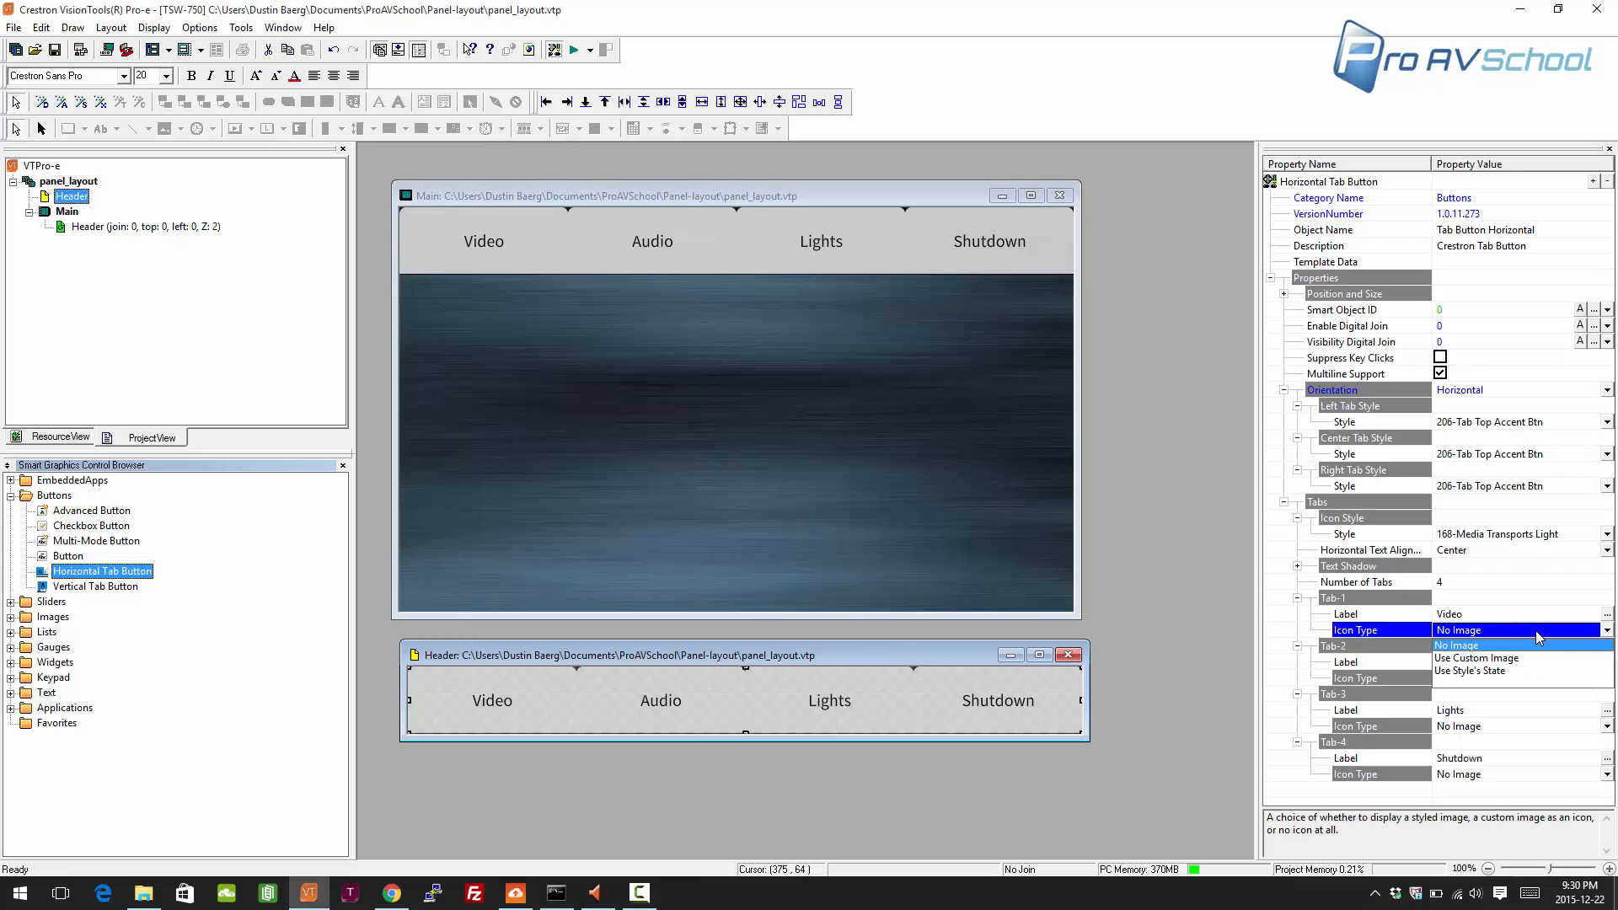
pyautogui.click(1526, 670)
pyautogui.click(1496, 649)
pyautogui.click(1495, 649)
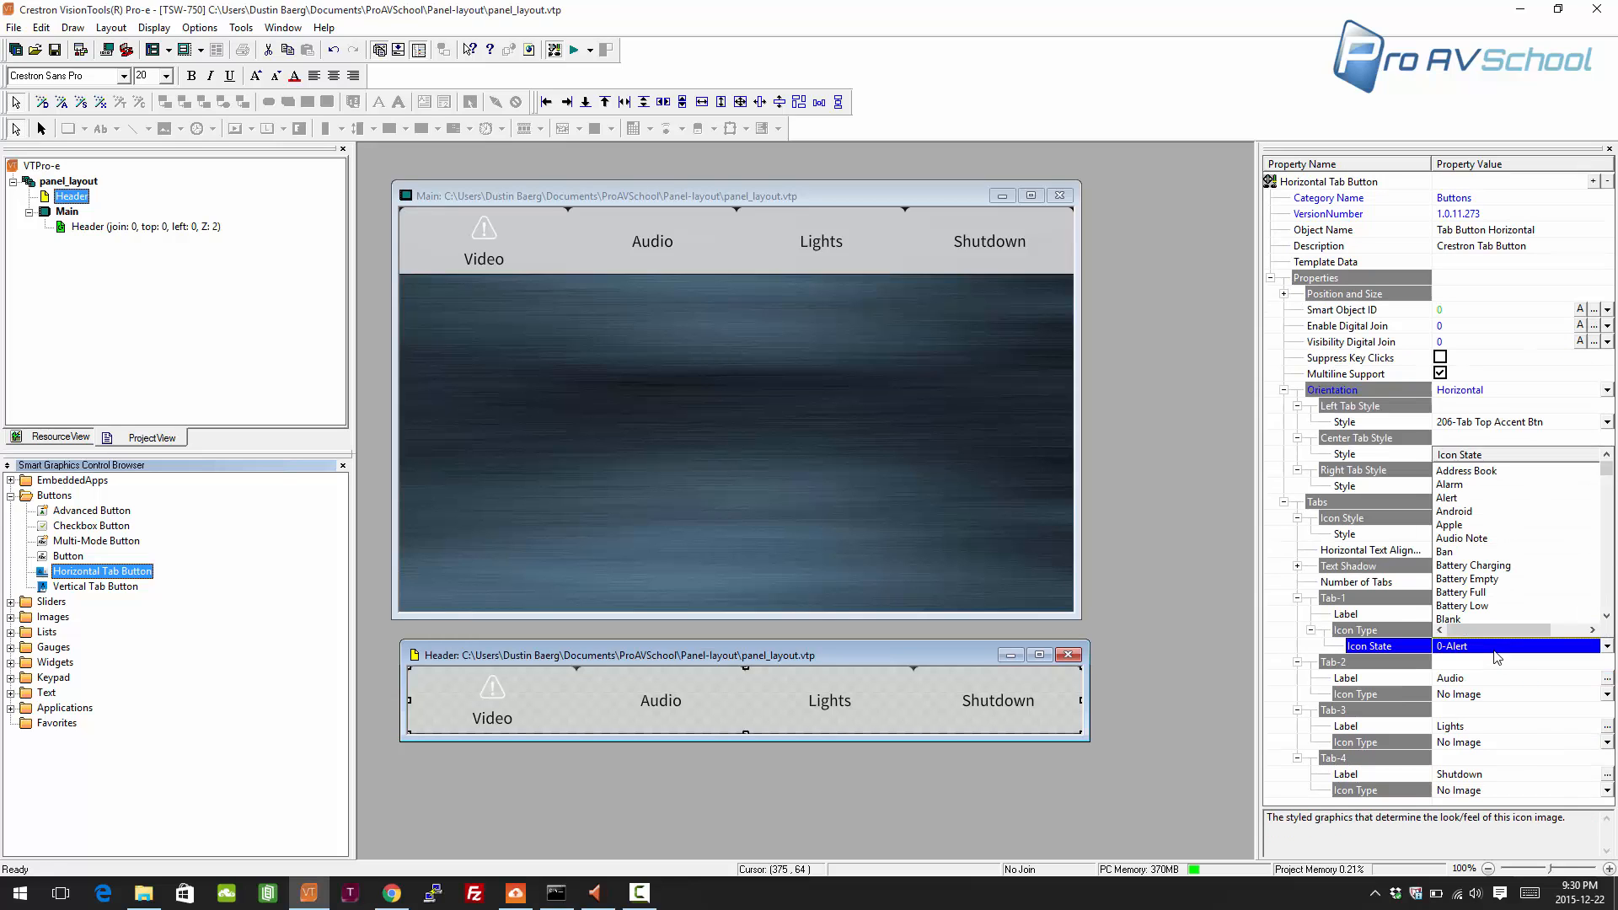
pyautogui.moveTo(1607, 467); pyautogui.dragTo(1614, 593)
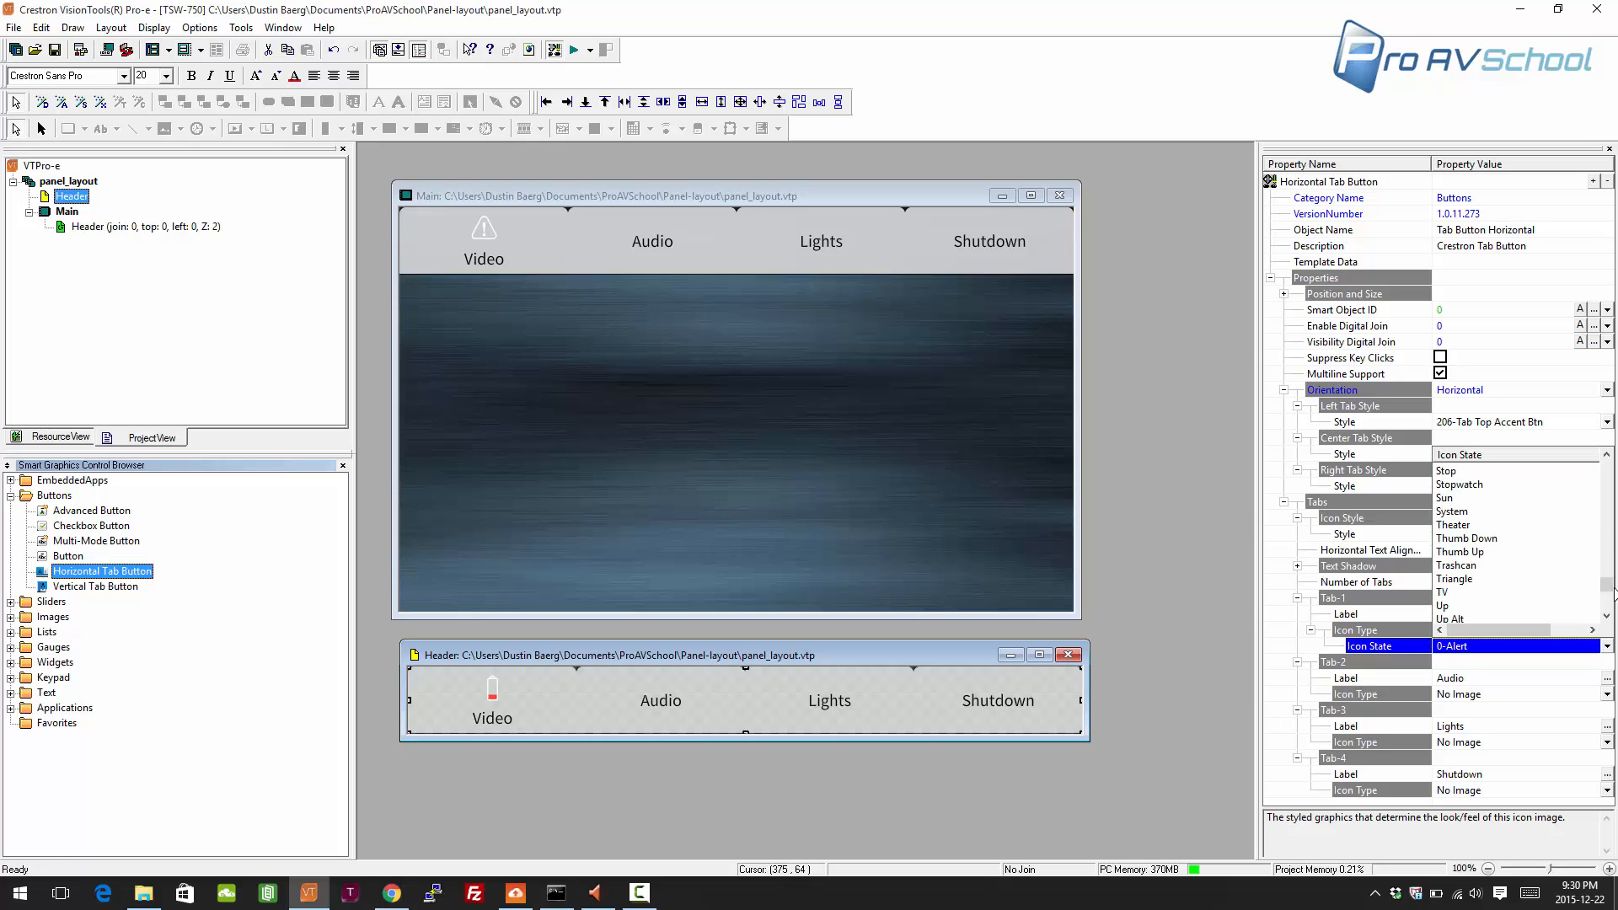
pyautogui.click(1545, 573)
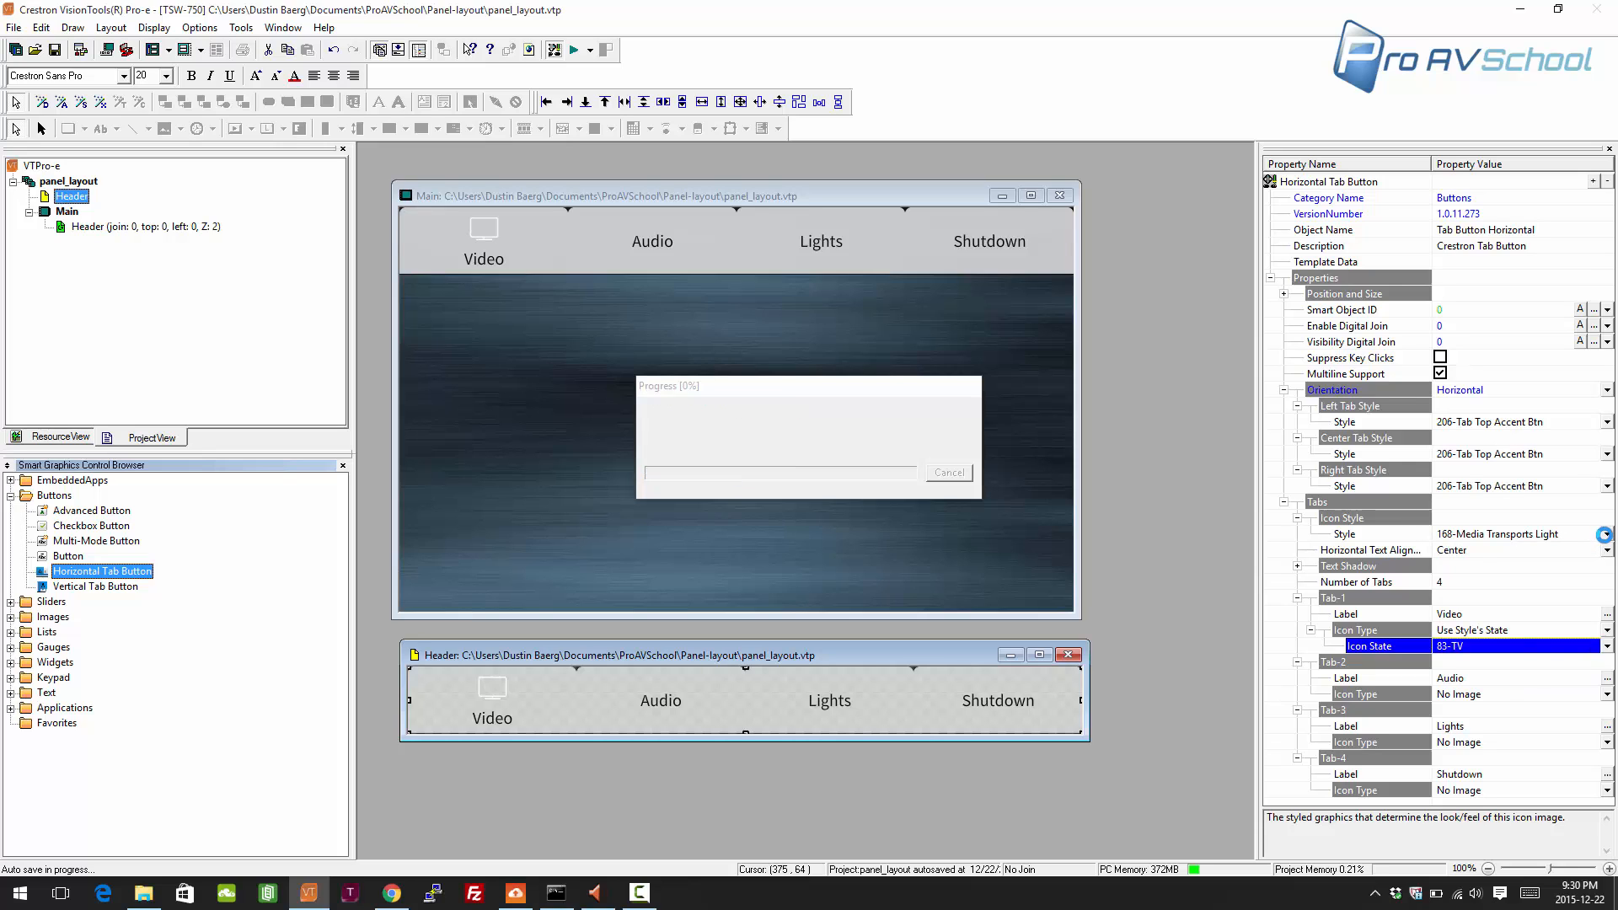
pyautogui.click(1606, 534)
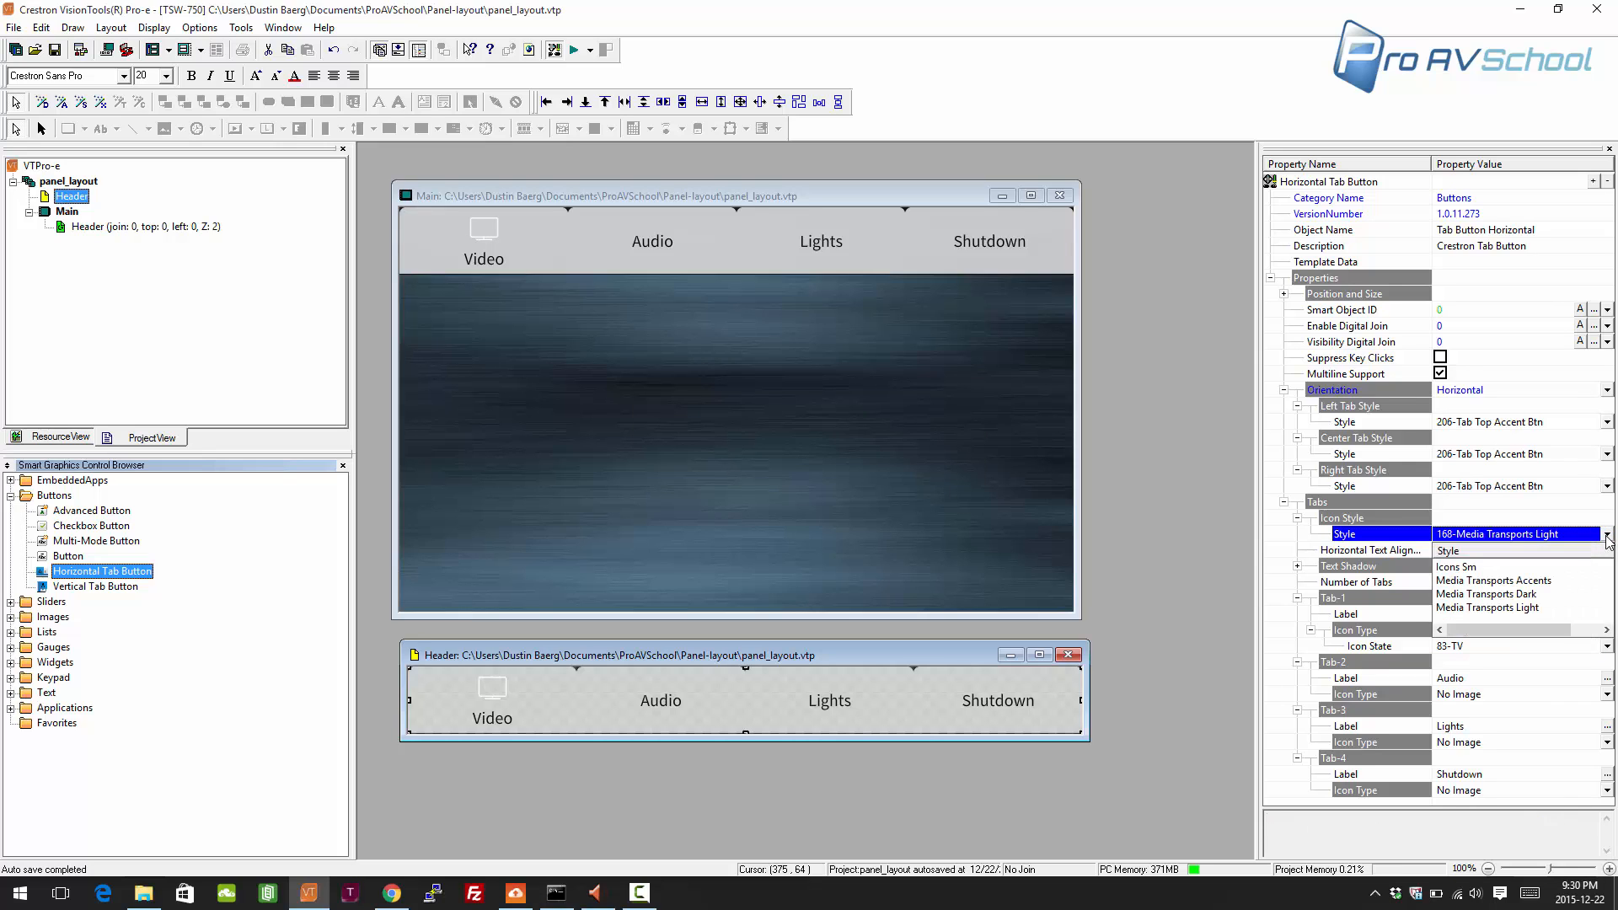
pyautogui.click(1556, 594)
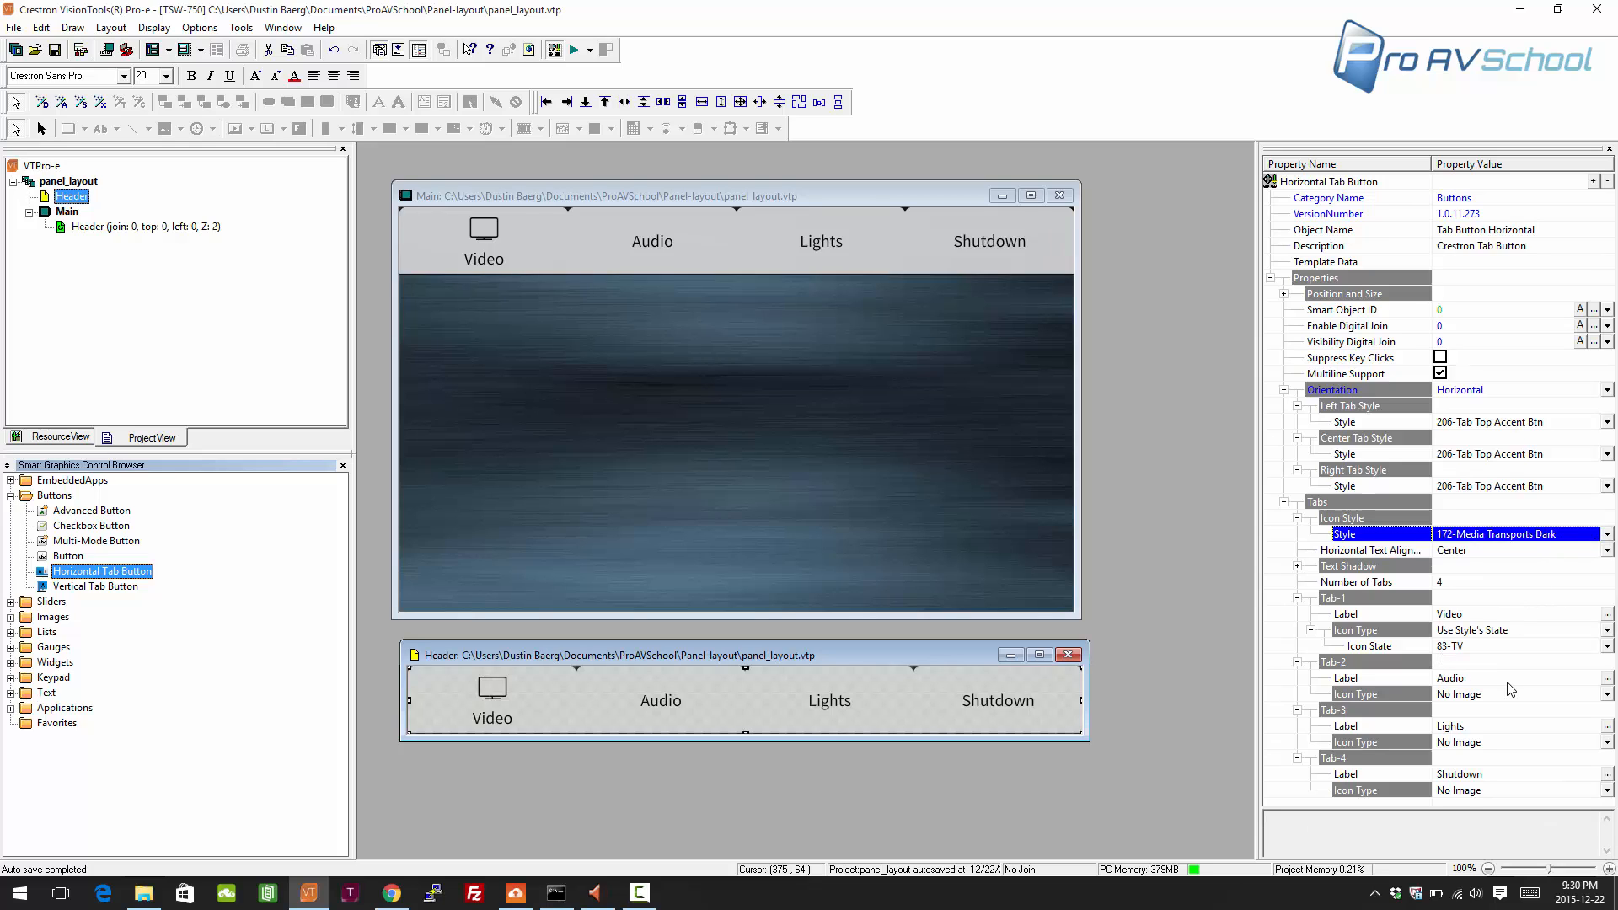
# - Give Tab-2 of the Horizontal Tab Button an icon from the style's state, using Volume Hi
pyautogui.click(1483, 693)
pyautogui.click(1483, 693)
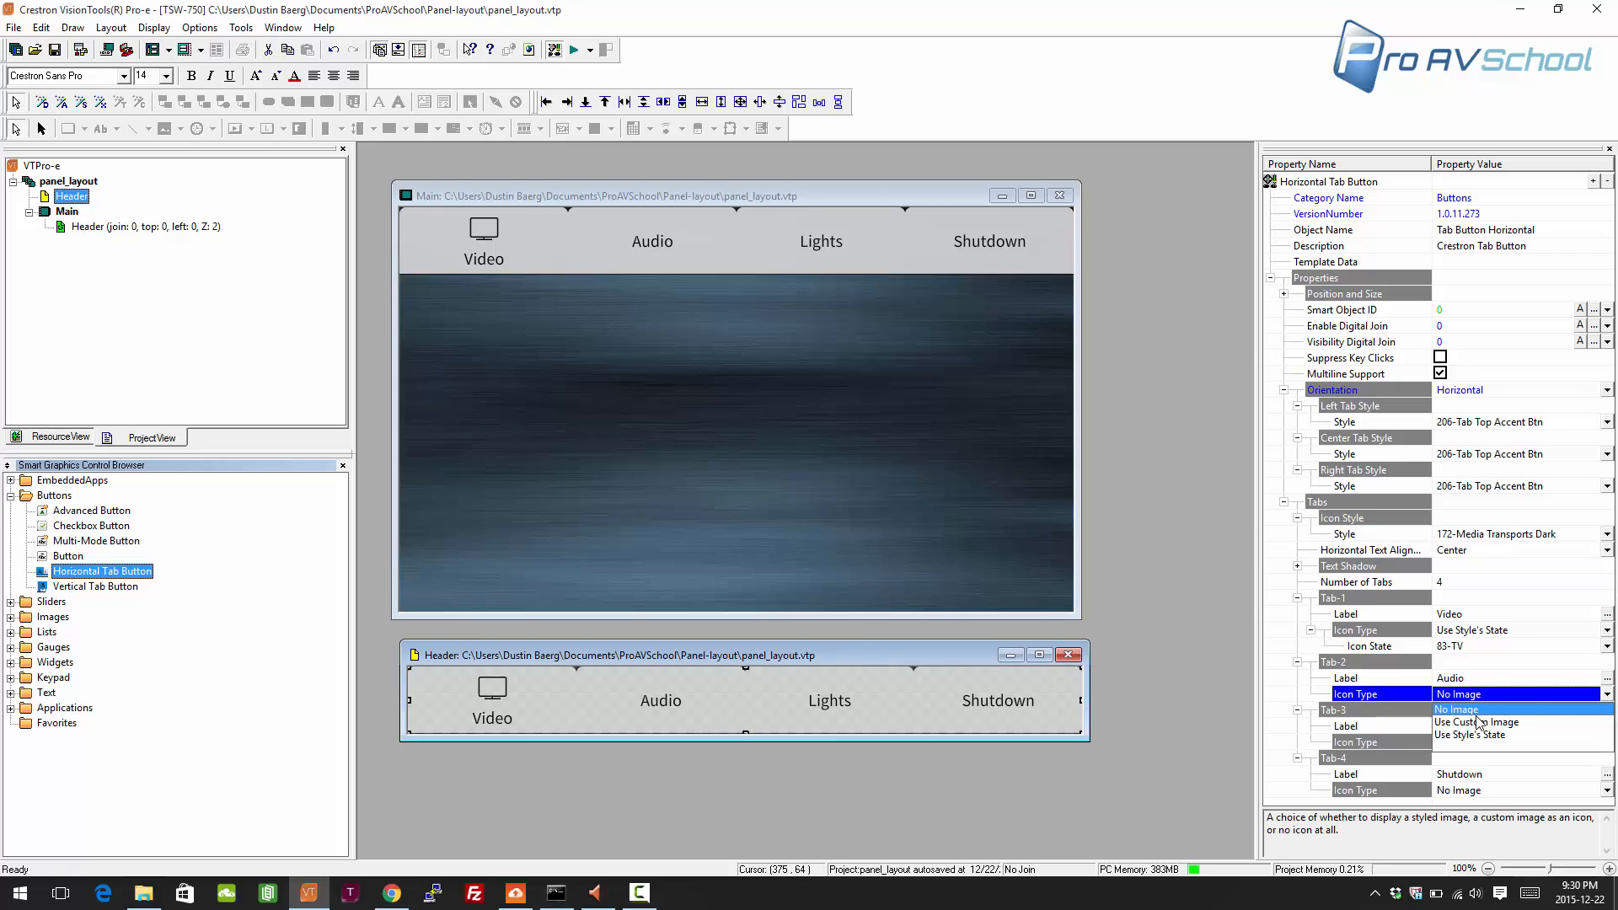
pyautogui.click(1483, 734)
pyautogui.click(1483, 711)
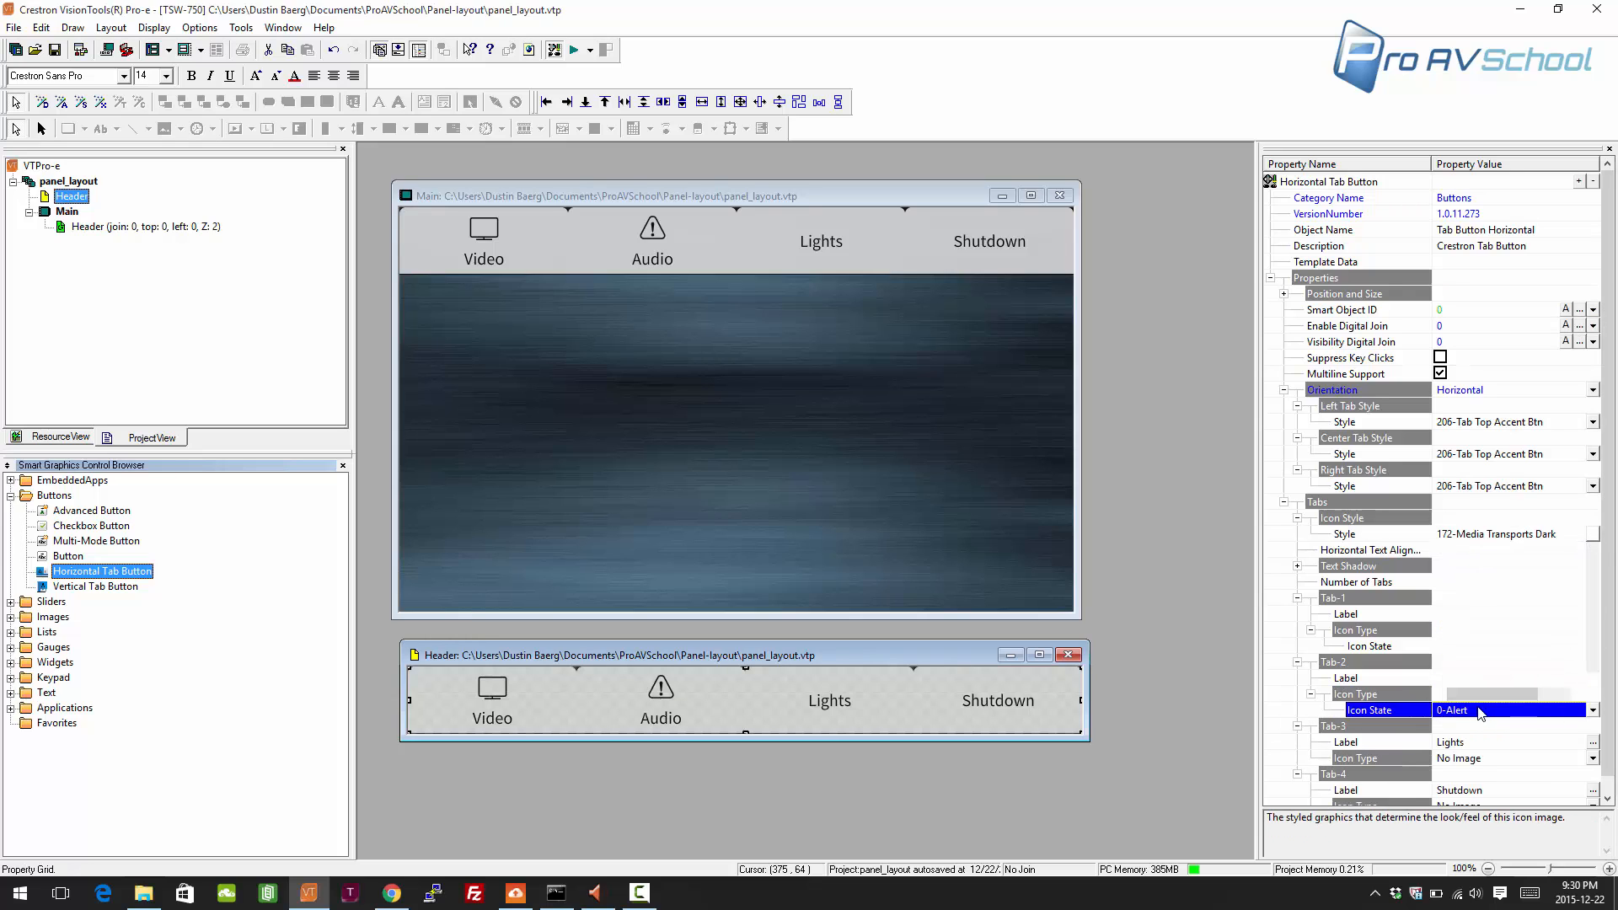
pyautogui.click(1483, 710)
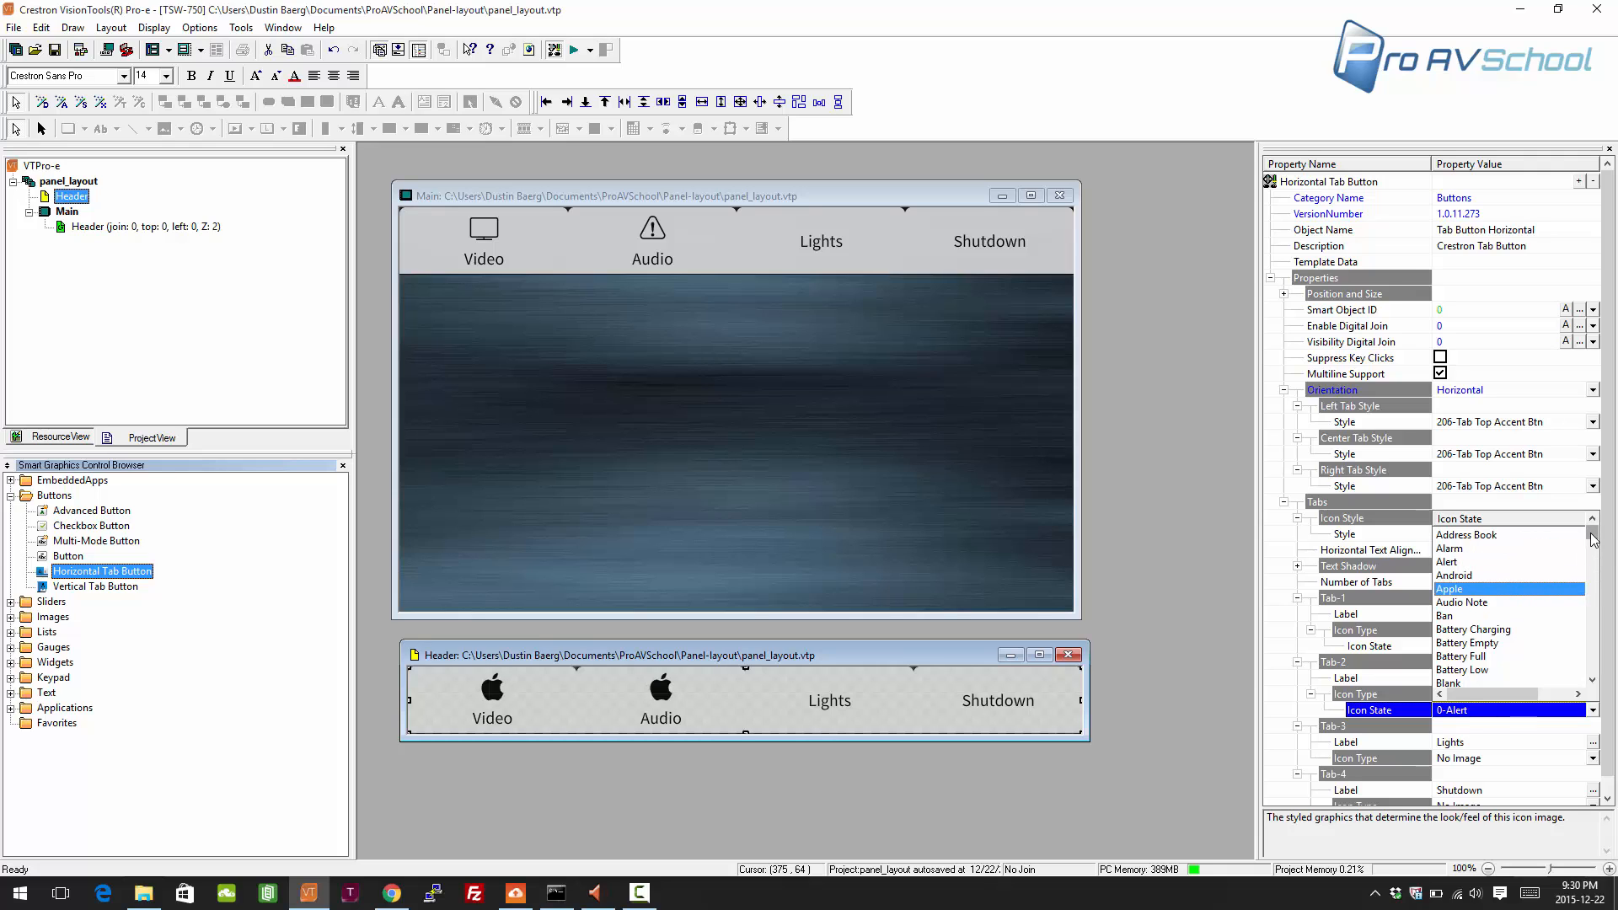
pyautogui.moveTo(1592, 536); pyautogui.dragTo(1593, 544)
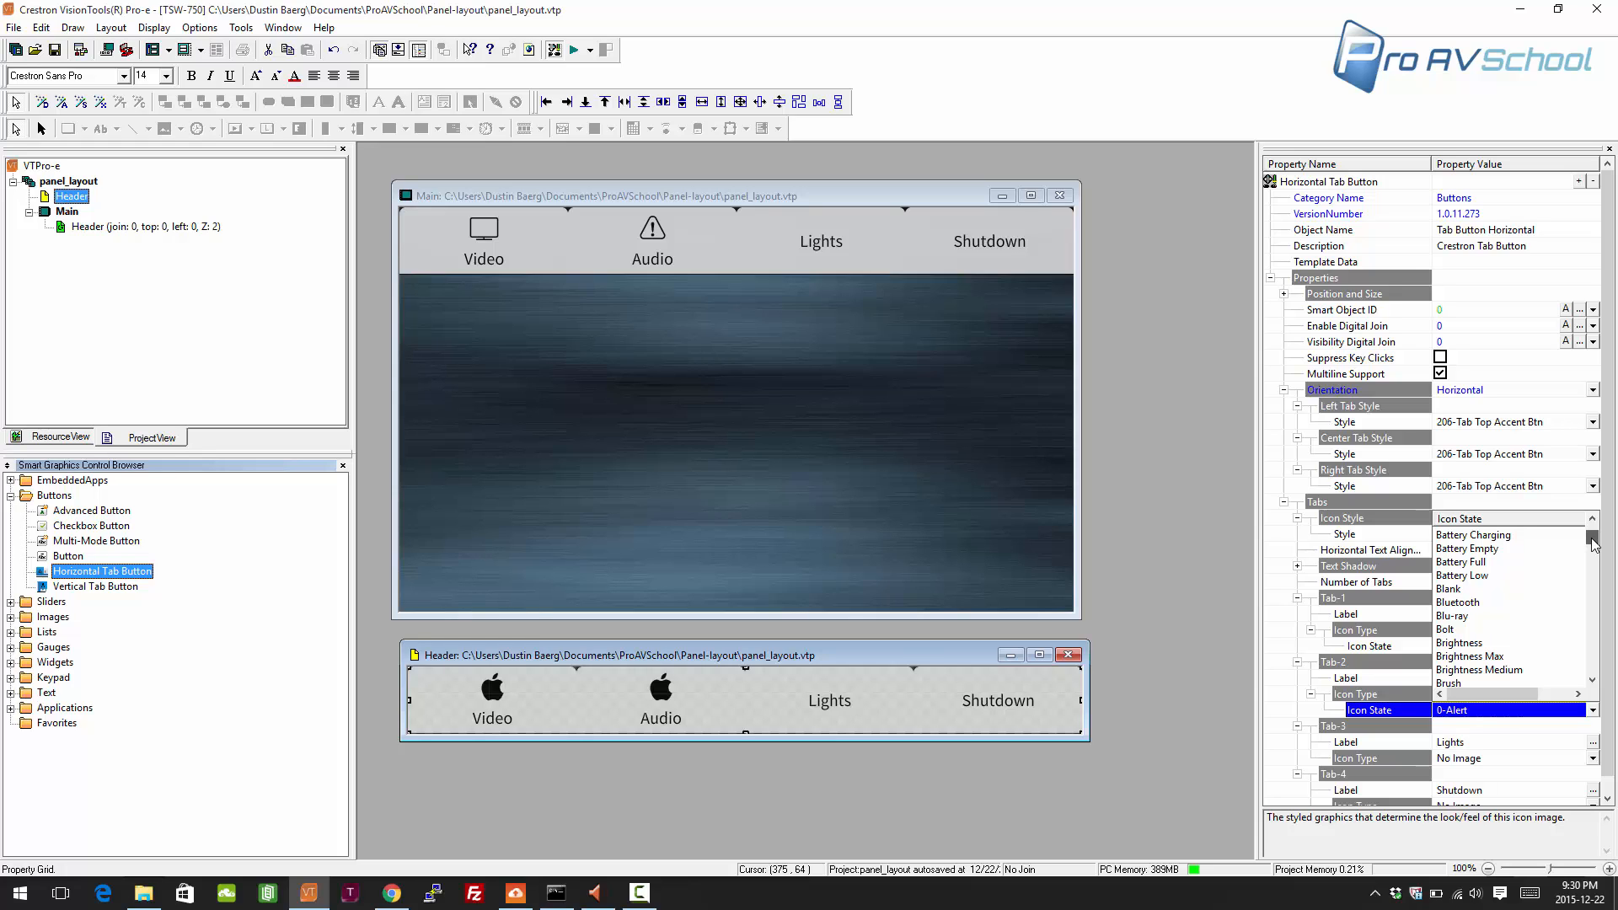
pyautogui.moveTo(1594, 543); pyautogui.dragTo(1600, 663)
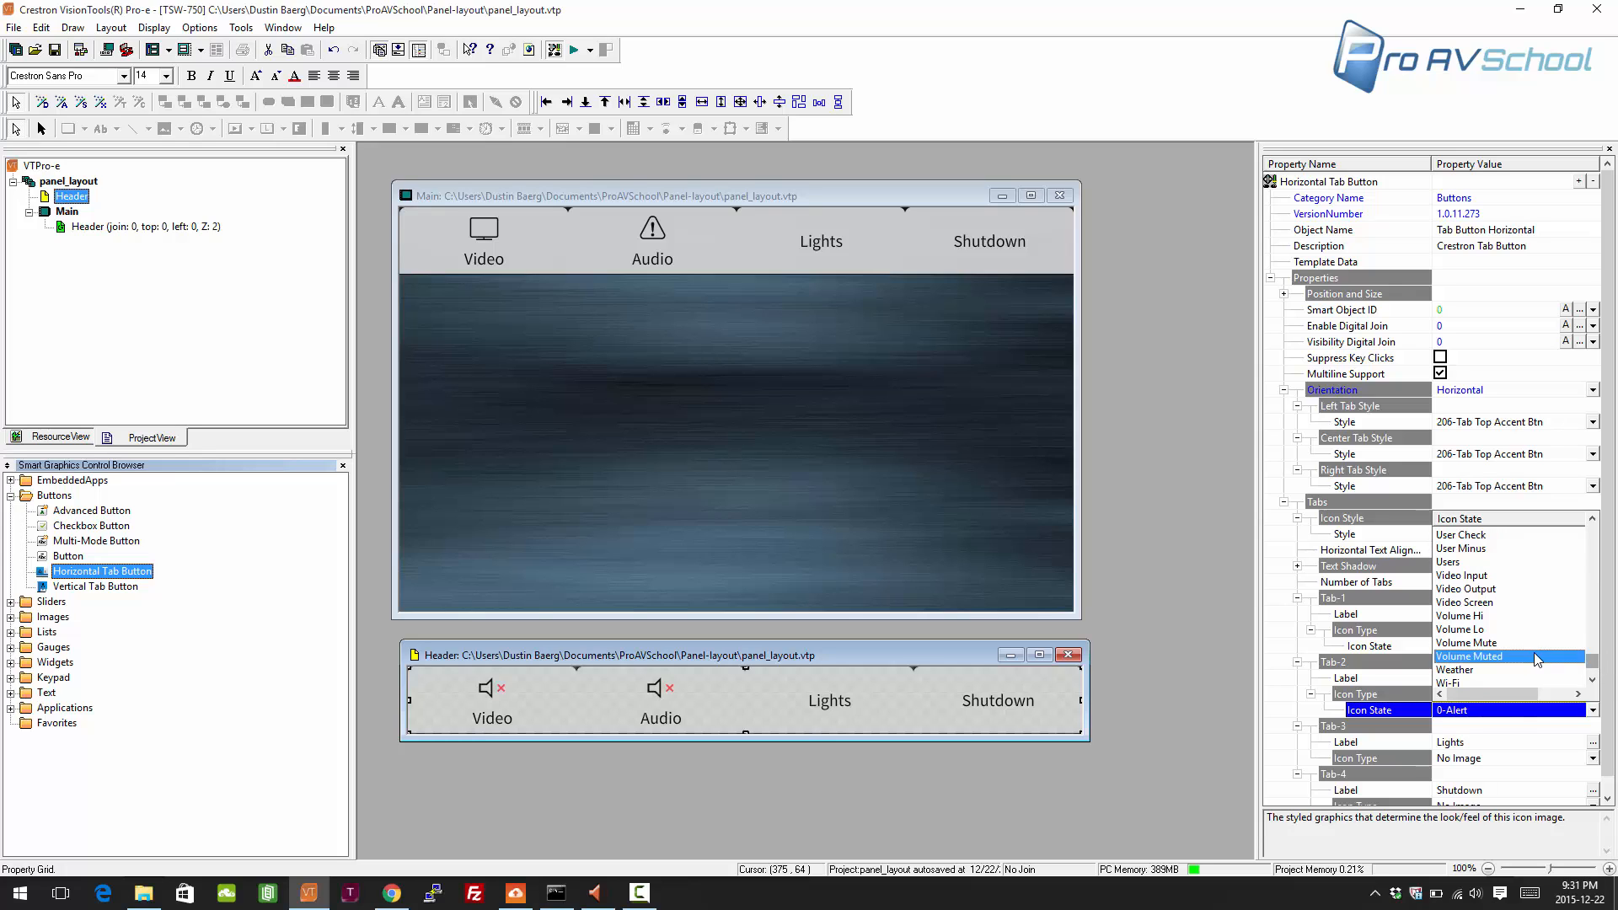
pyautogui.click(1499, 616)
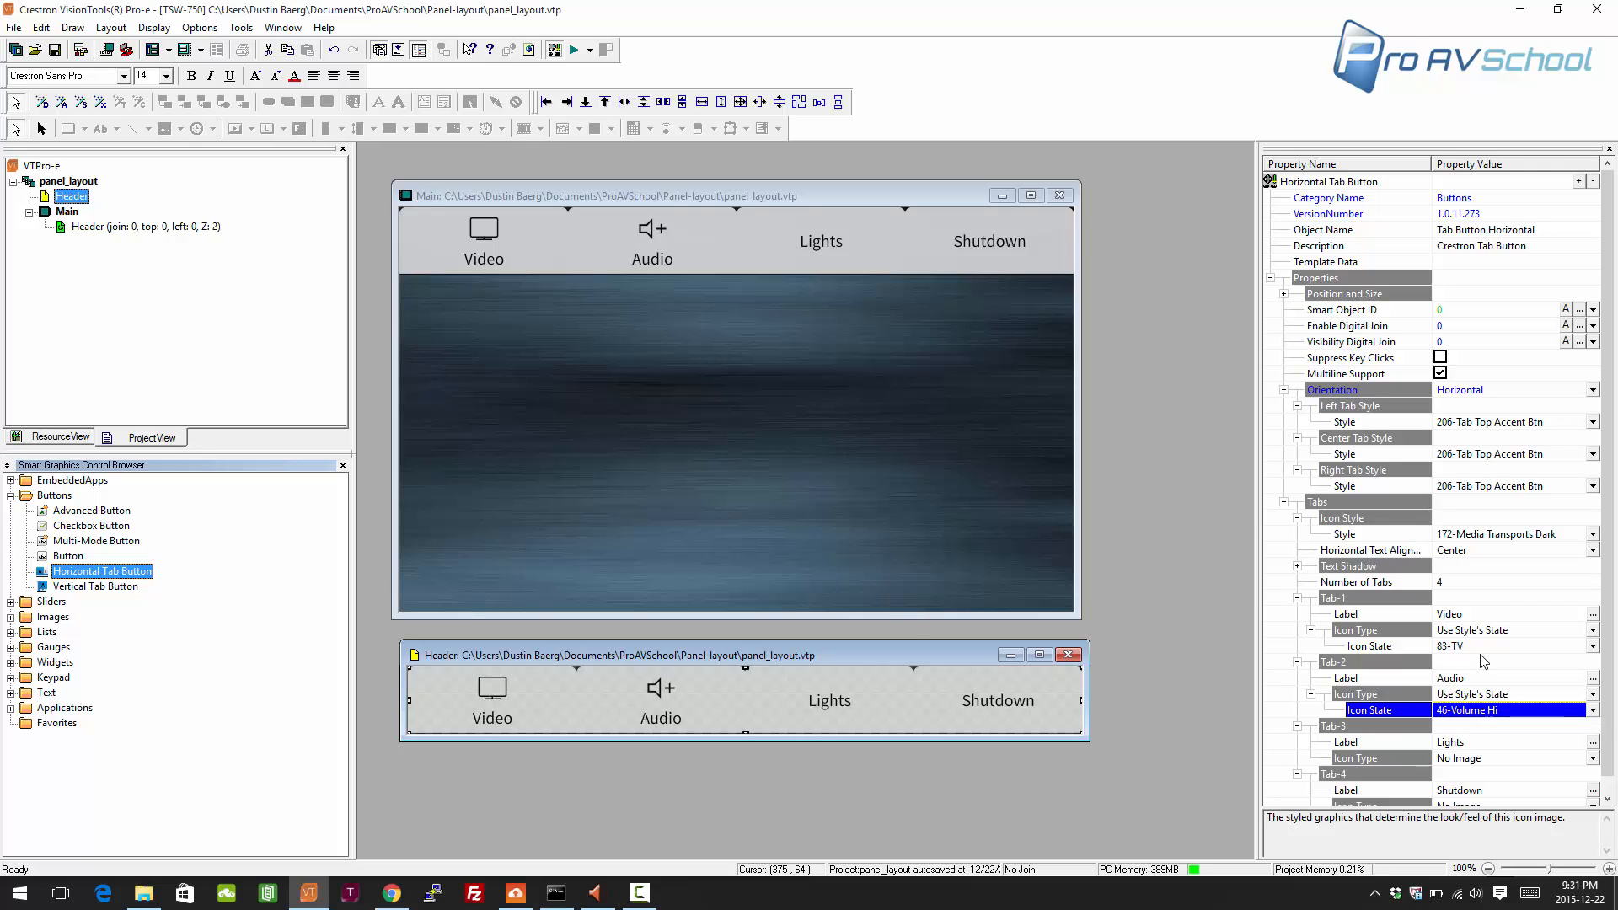
# - Set Tab-3's icon type to Use Style's State and choose the Lights icon
pyautogui.moveTo(1607, 599); pyautogui.dragTo(1608, 630)
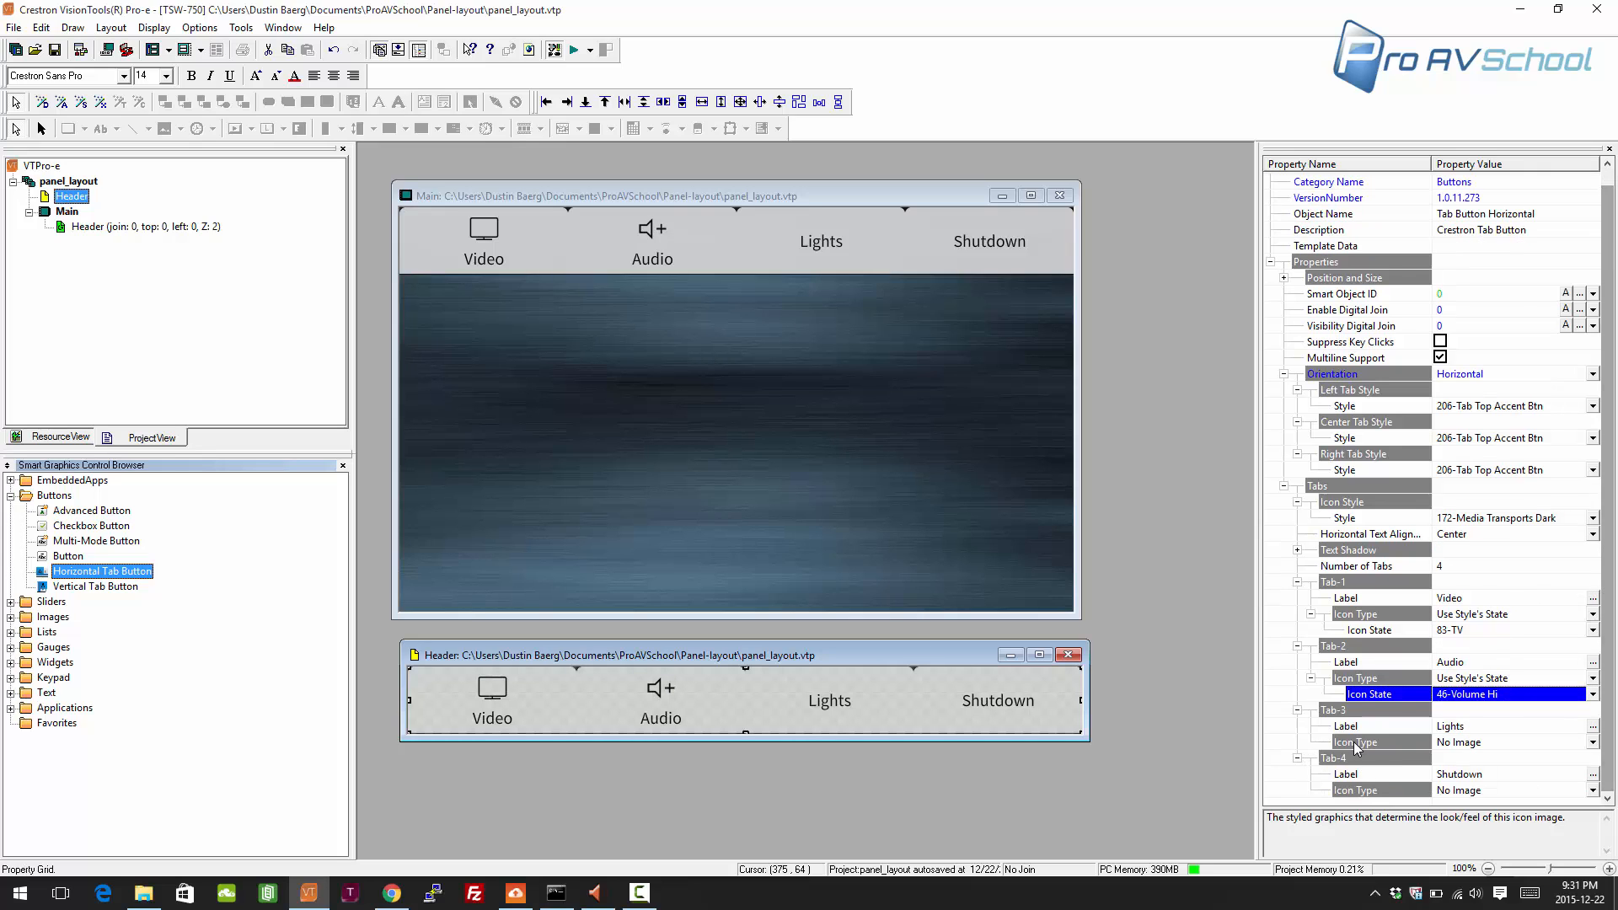
pyautogui.click(1465, 744)
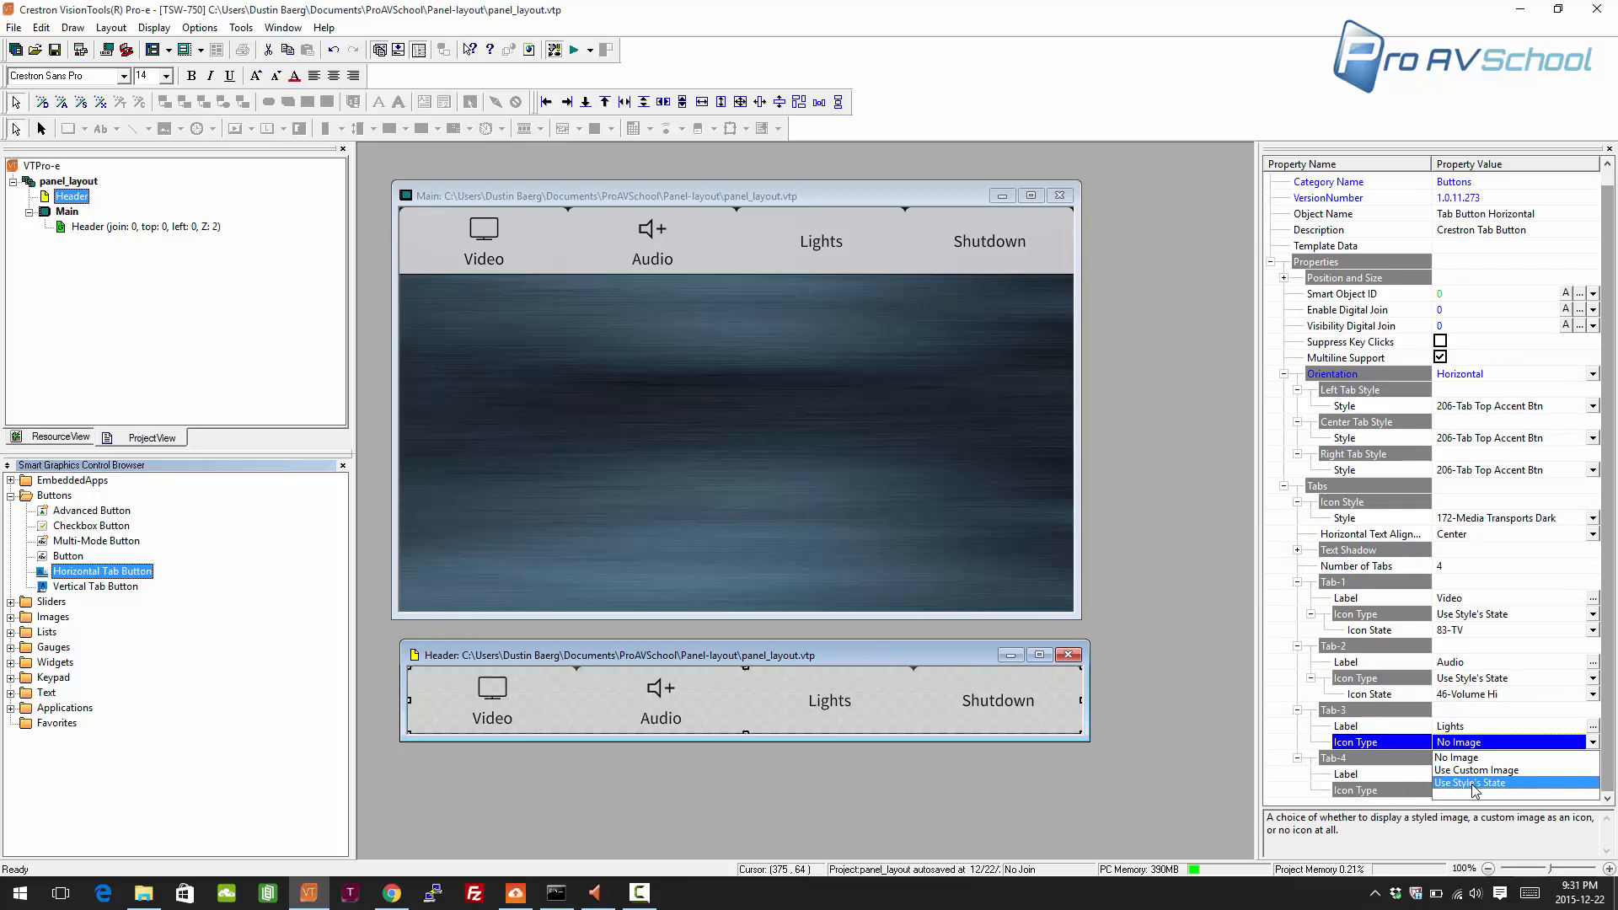
pyautogui.click(1600, 752)
pyautogui.click(1592, 758)
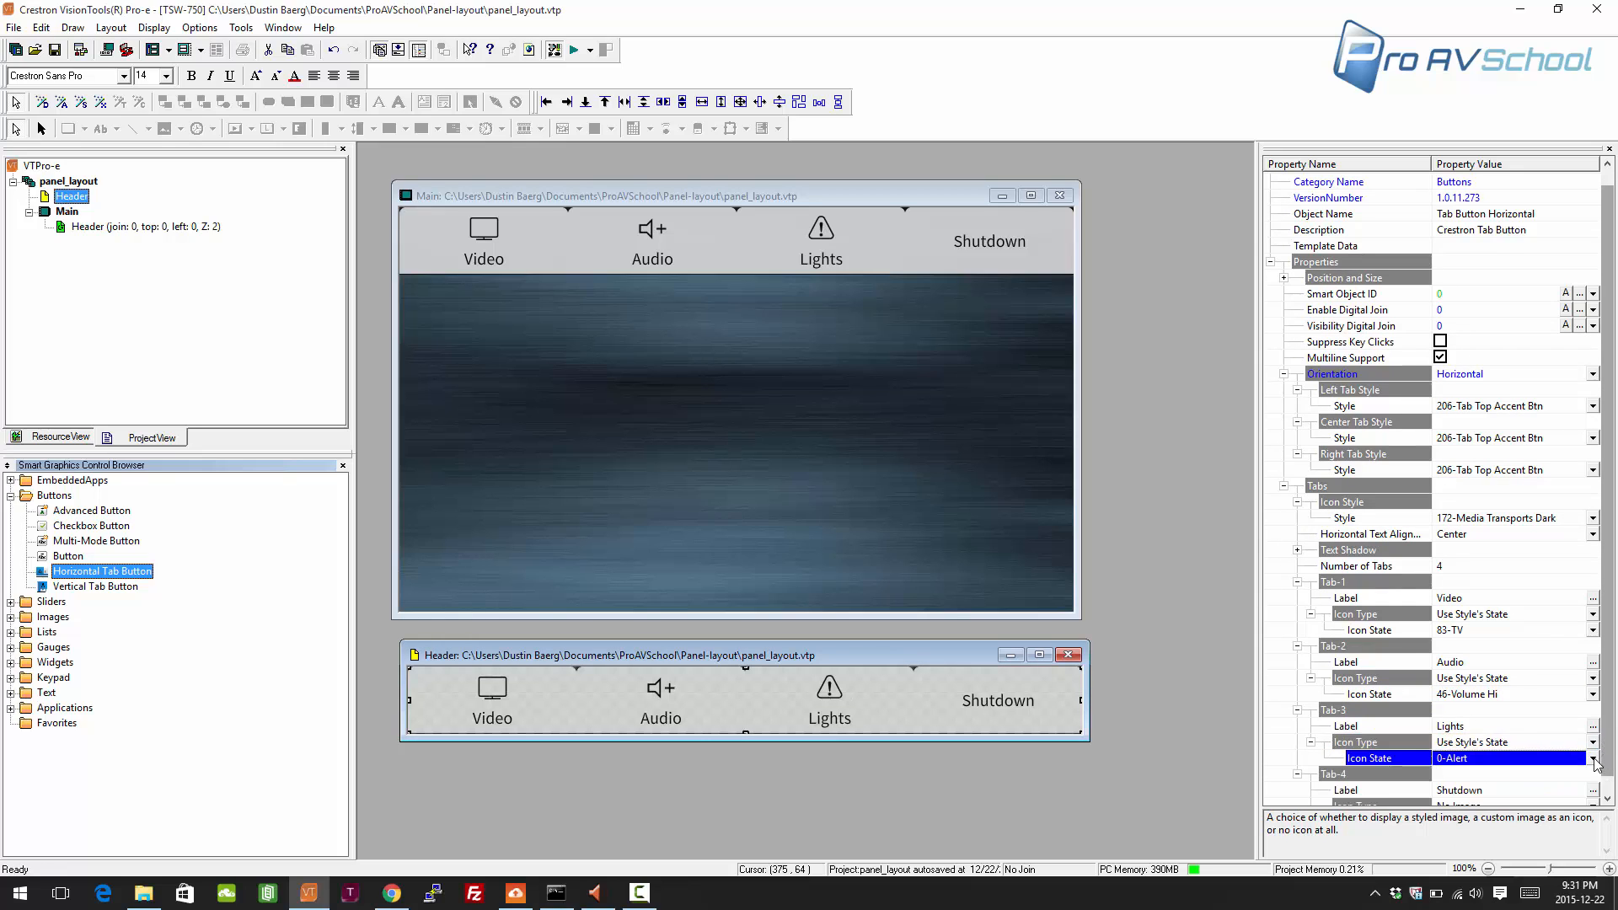
pyautogui.moveTo(1595, 626); pyautogui.dragTo(1595, 641)
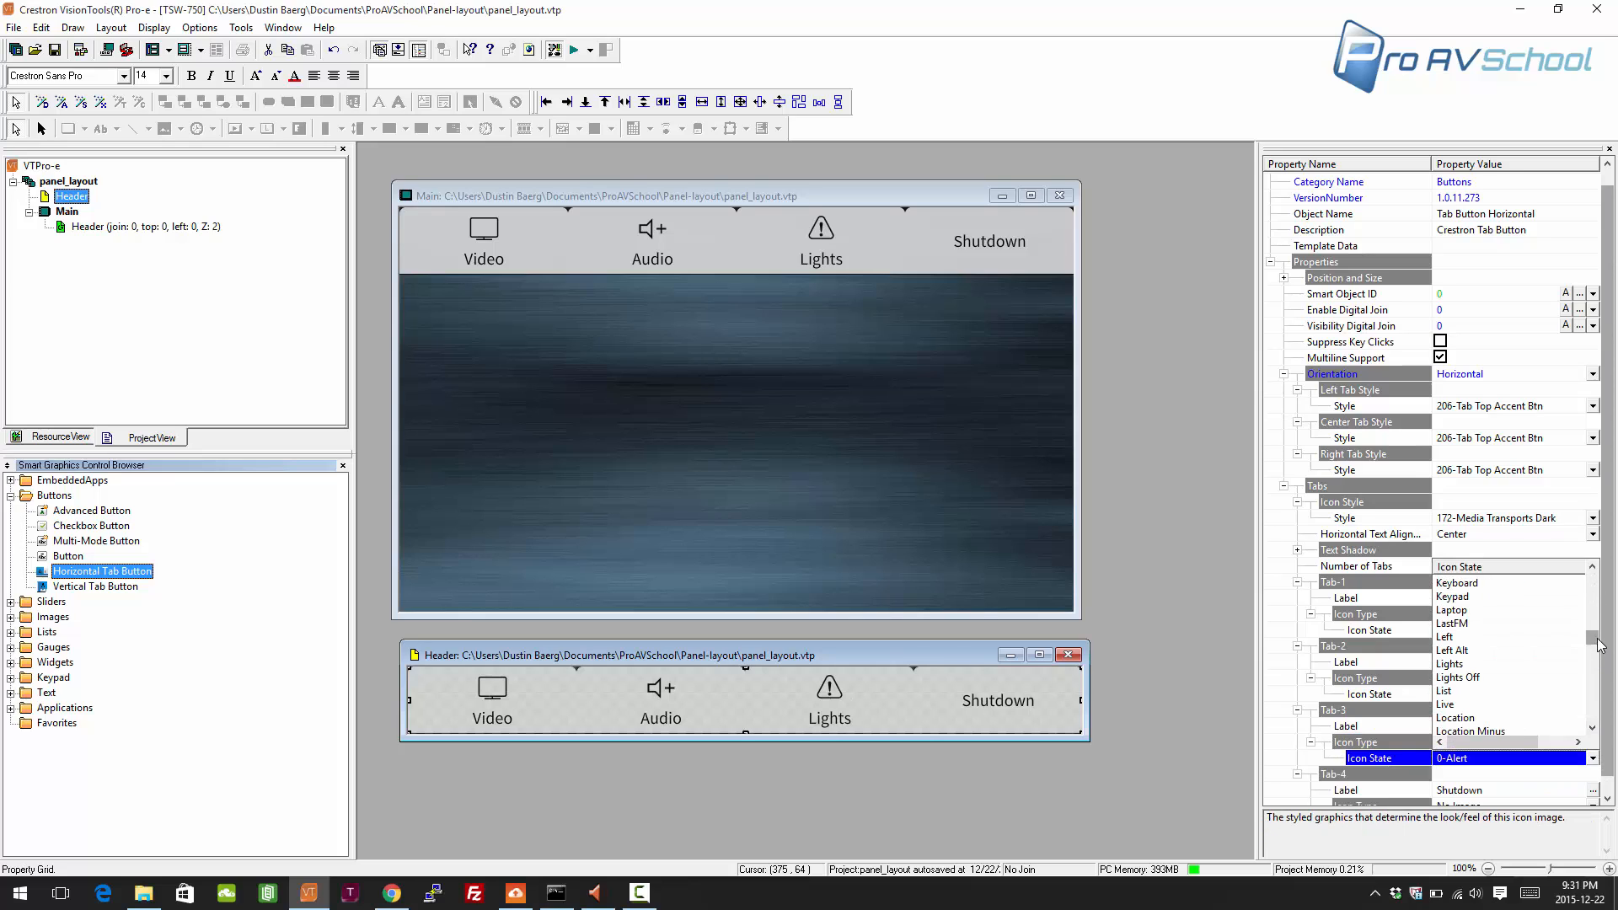
pyautogui.click(1493, 664)
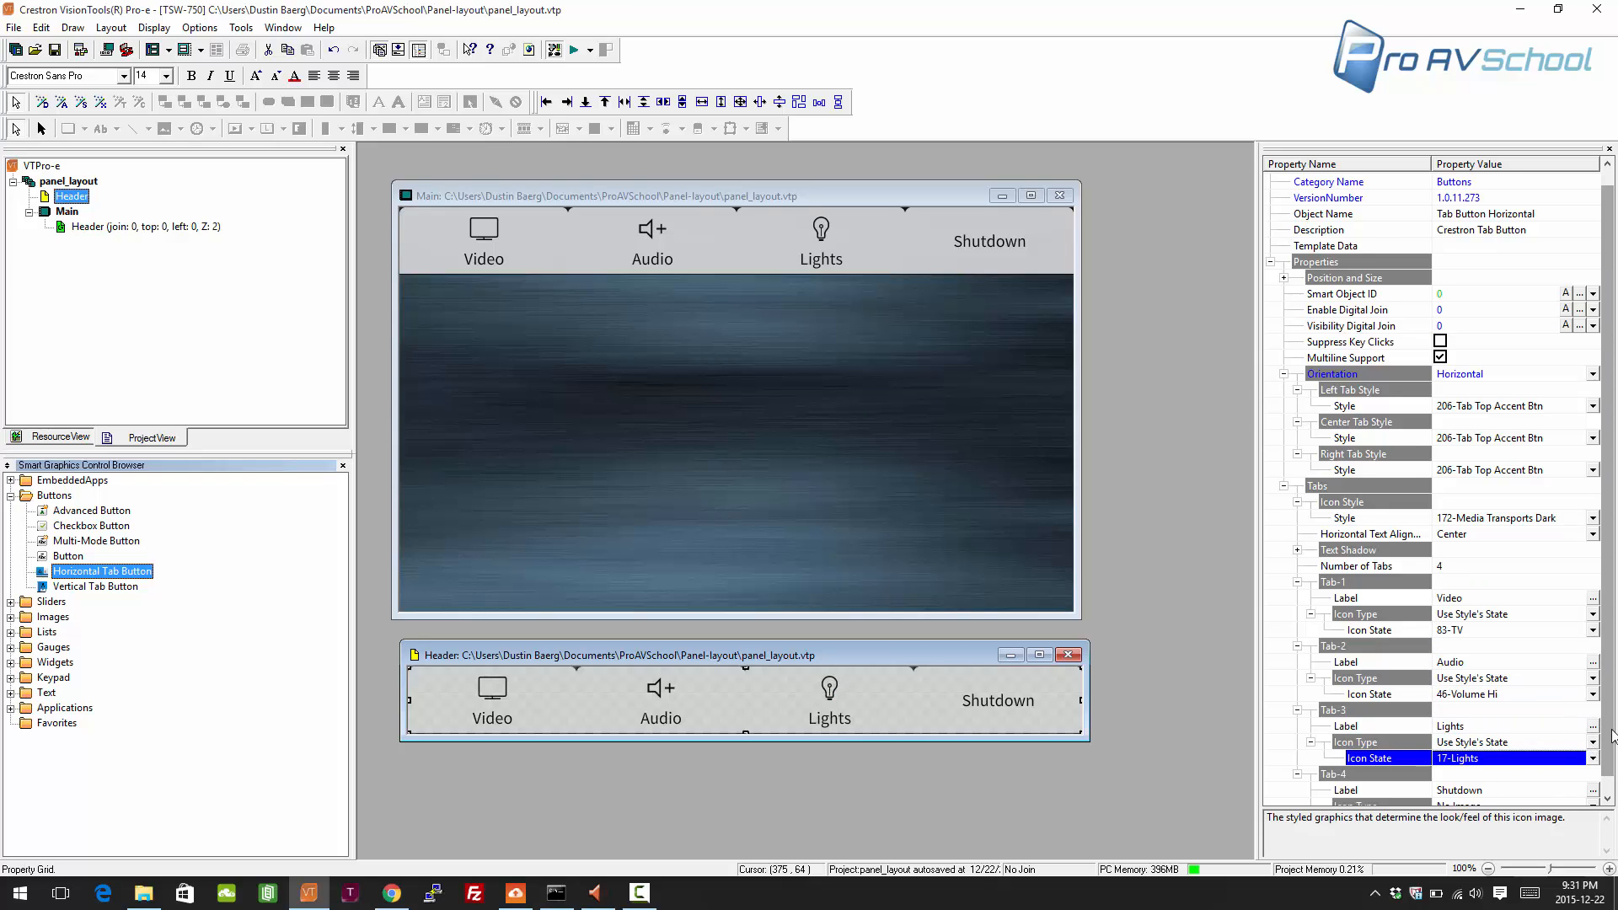
# - Set Tab-4's icon type to Use Style's State and choose the Power icon for Shutdown
pyautogui.scroll(-1, 1462, 784)
pyautogui.click(1498, 793)
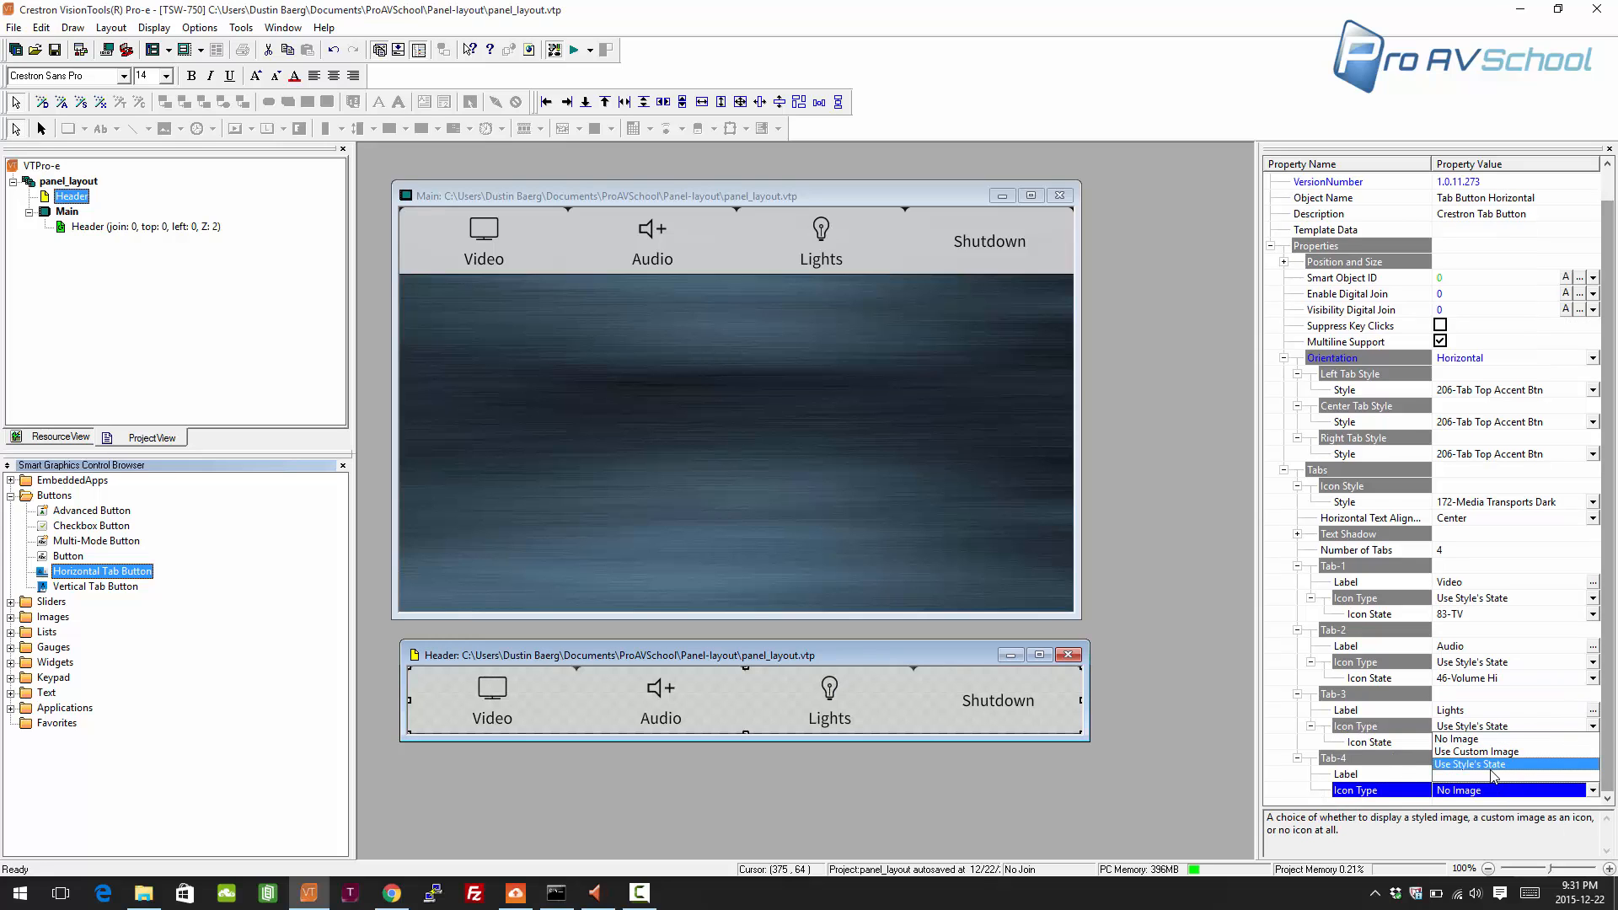
pyautogui.click(1595, 754)
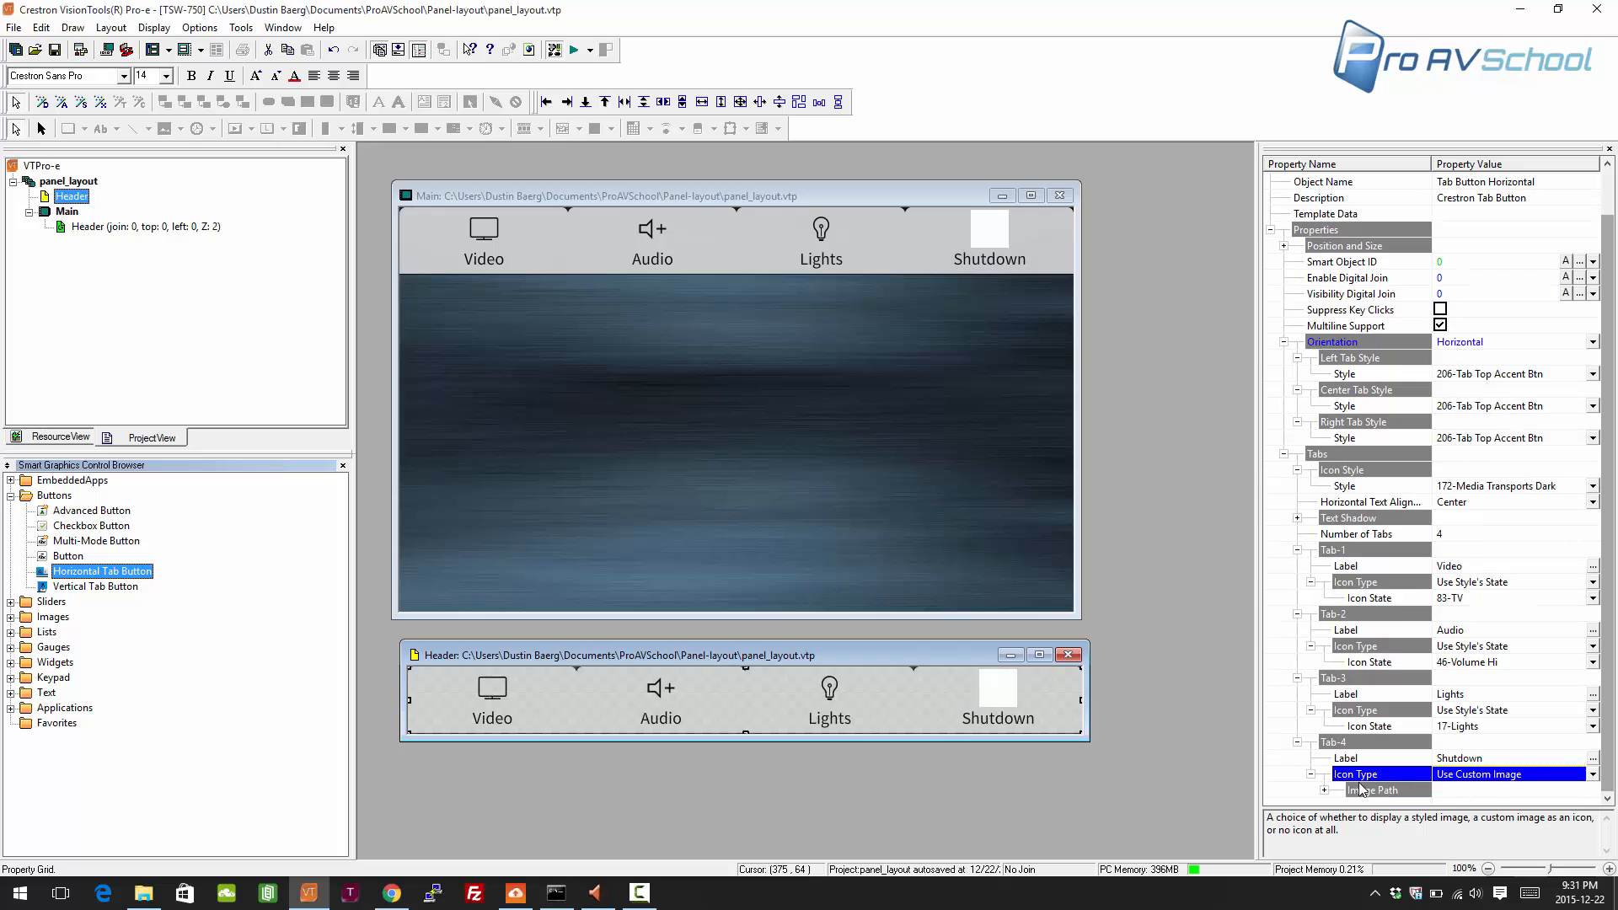
pyautogui.click(1451, 780)
pyautogui.click(1451, 781)
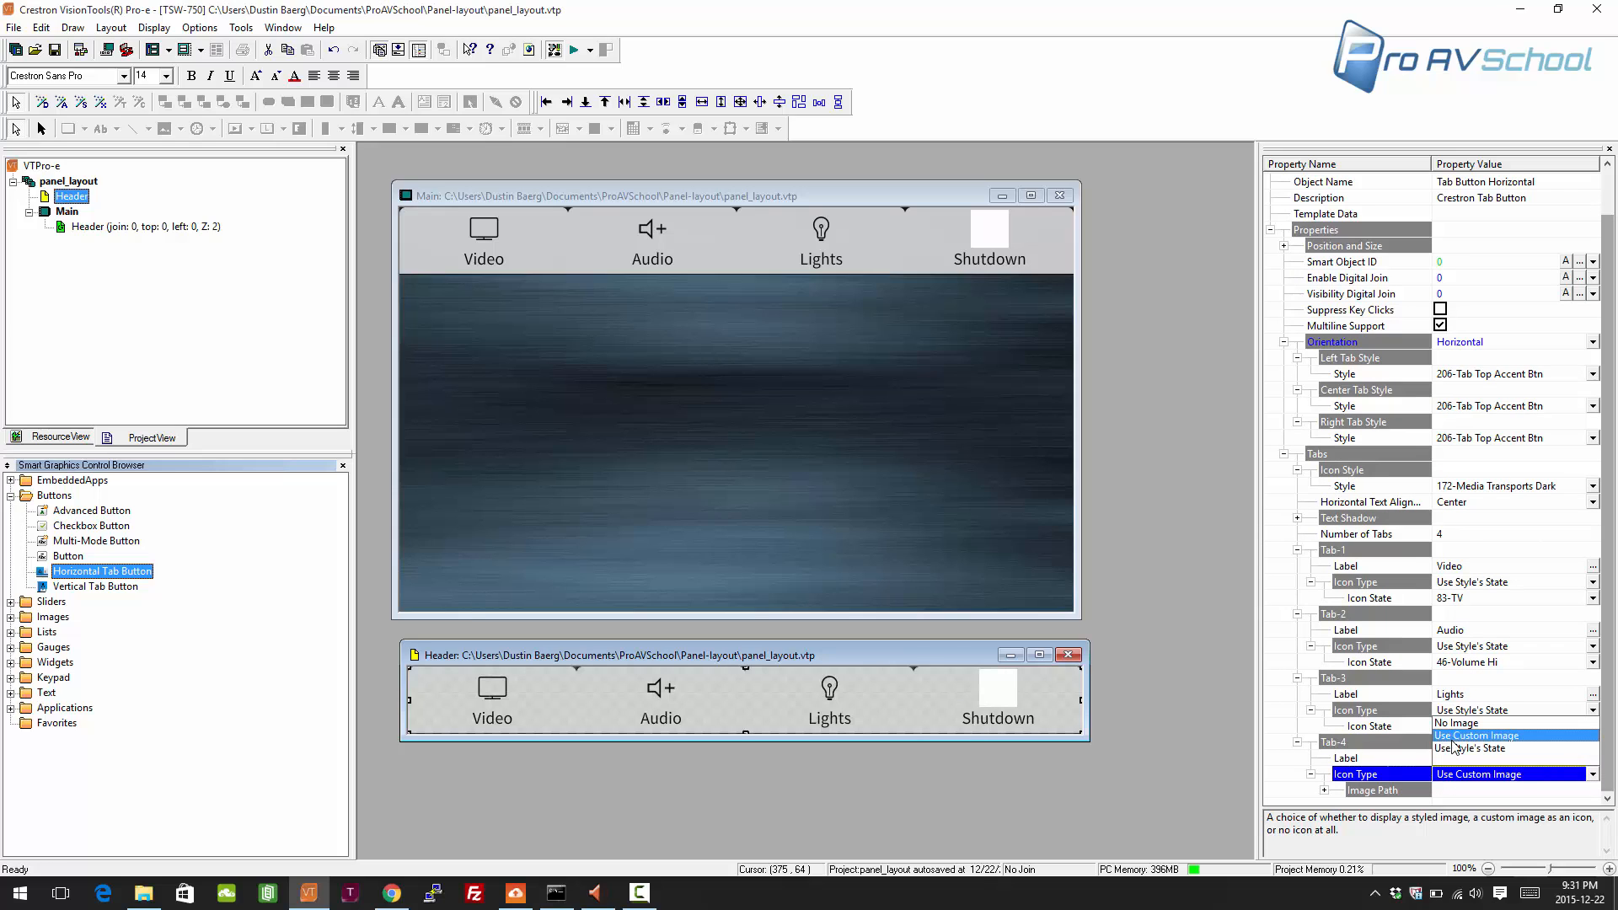
pyautogui.click(1462, 748)
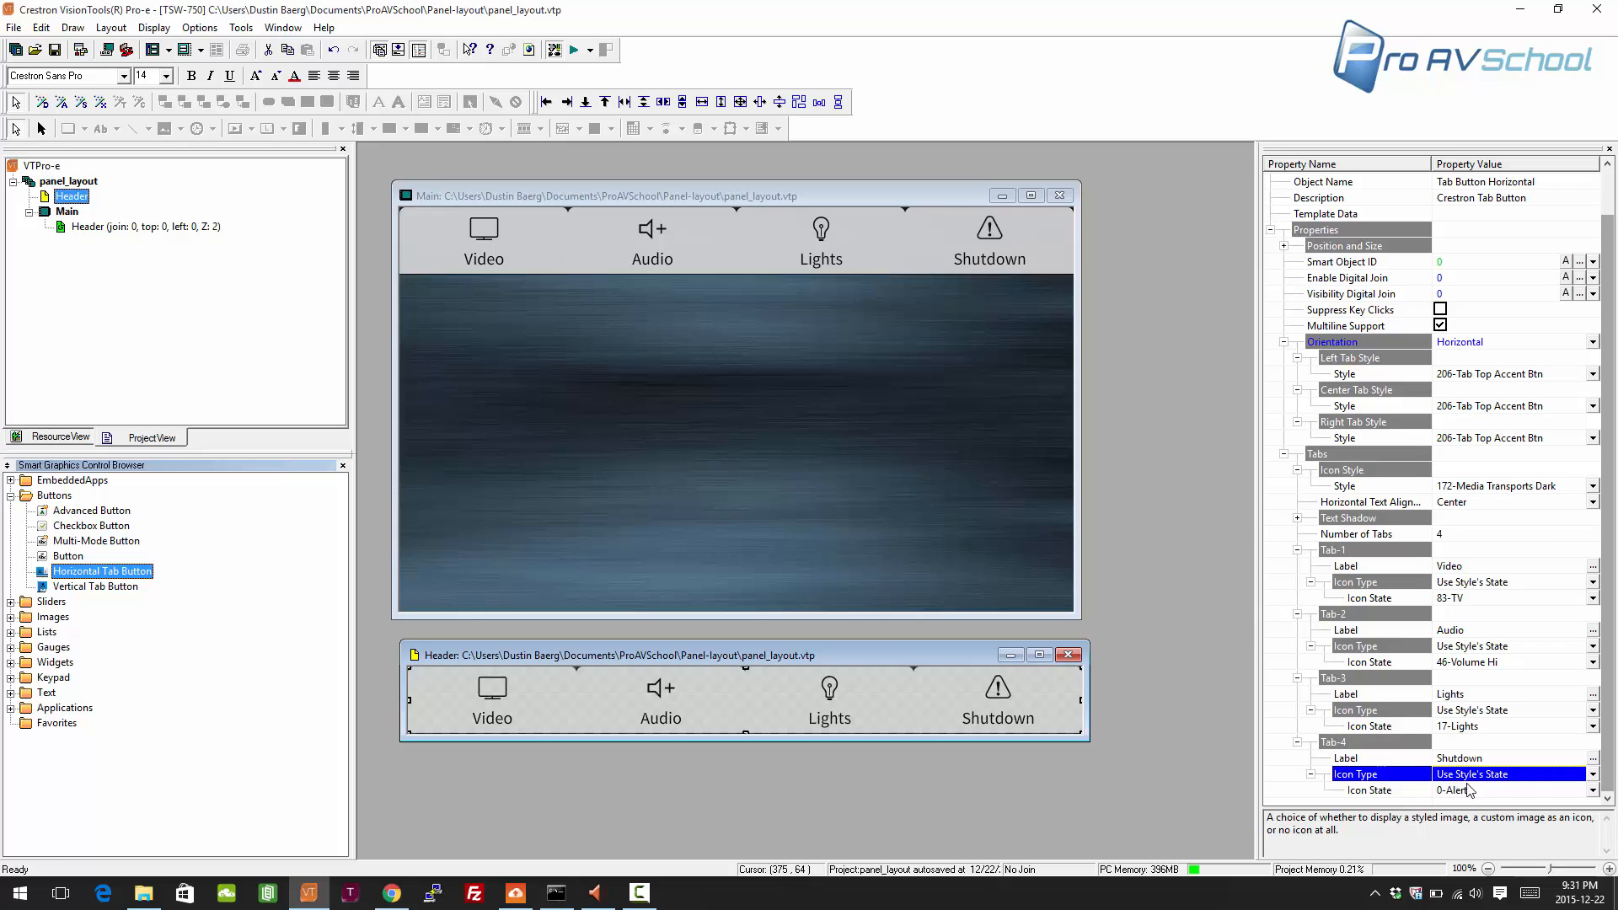
pyautogui.click(1470, 789)
pyautogui.click(1483, 790)
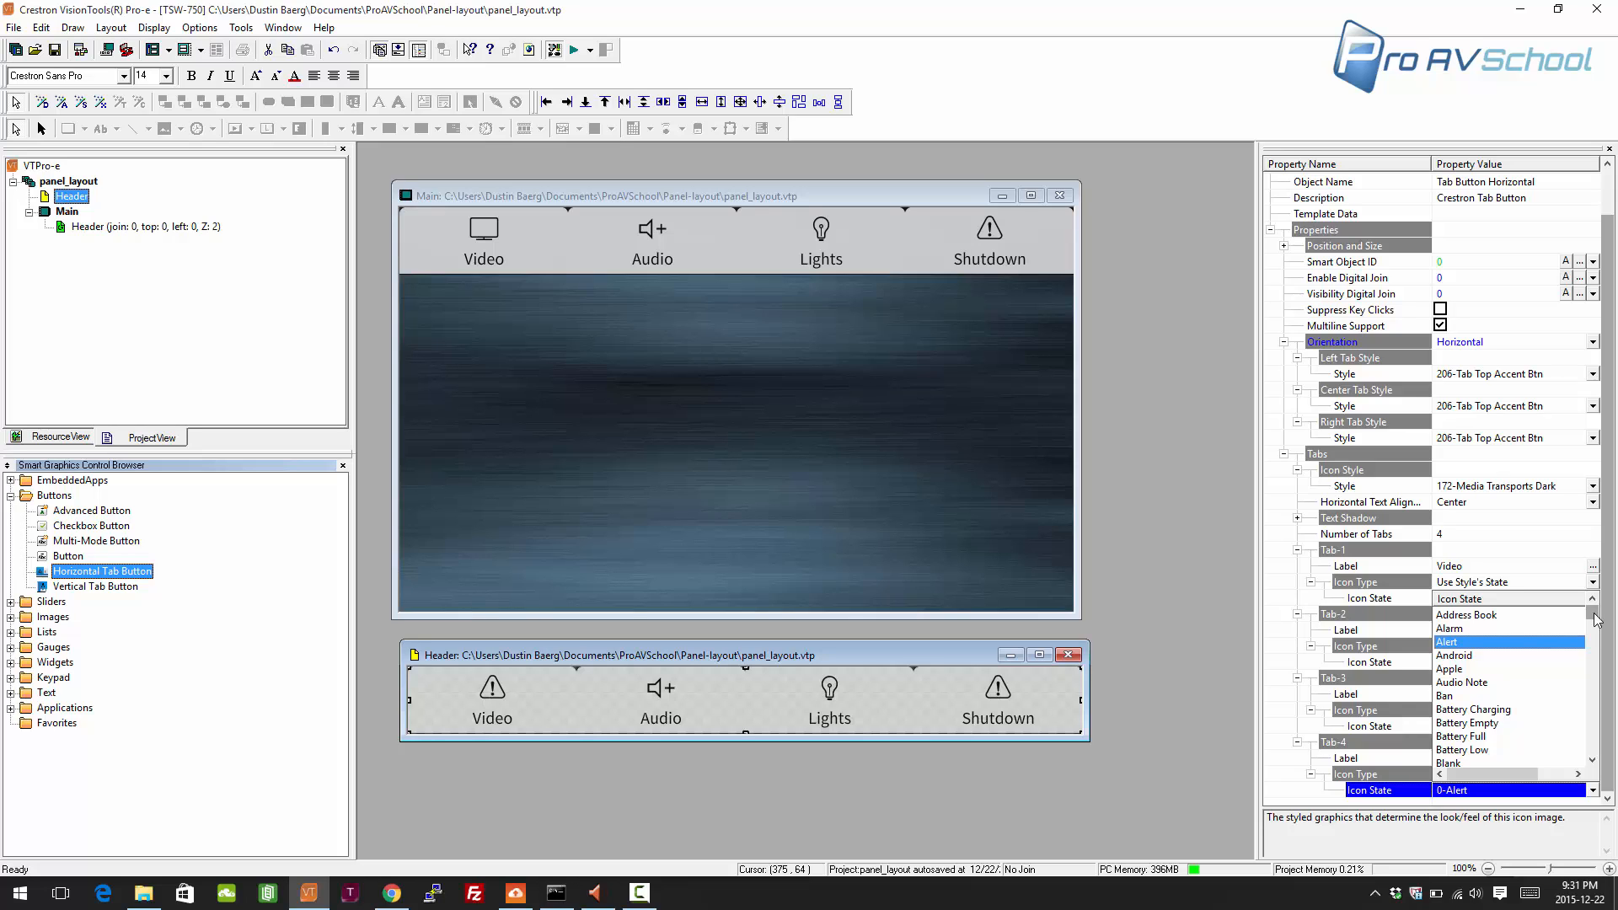
pyautogui.moveTo(1594, 614); pyautogui.dragTo(1595, 616)
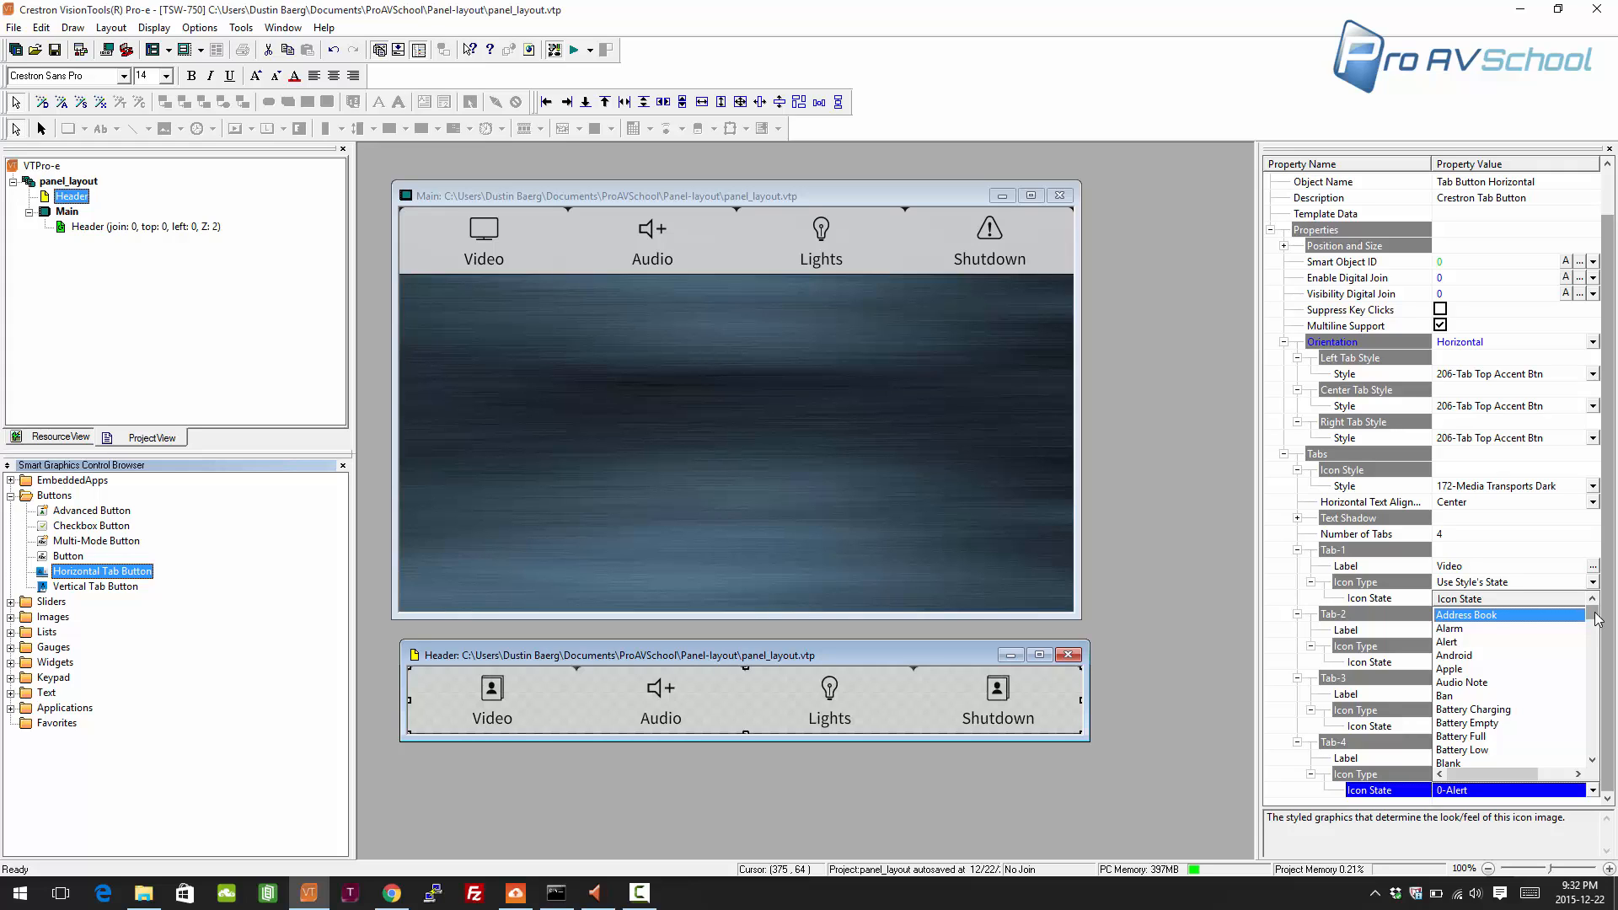
pyautogui.press('b')
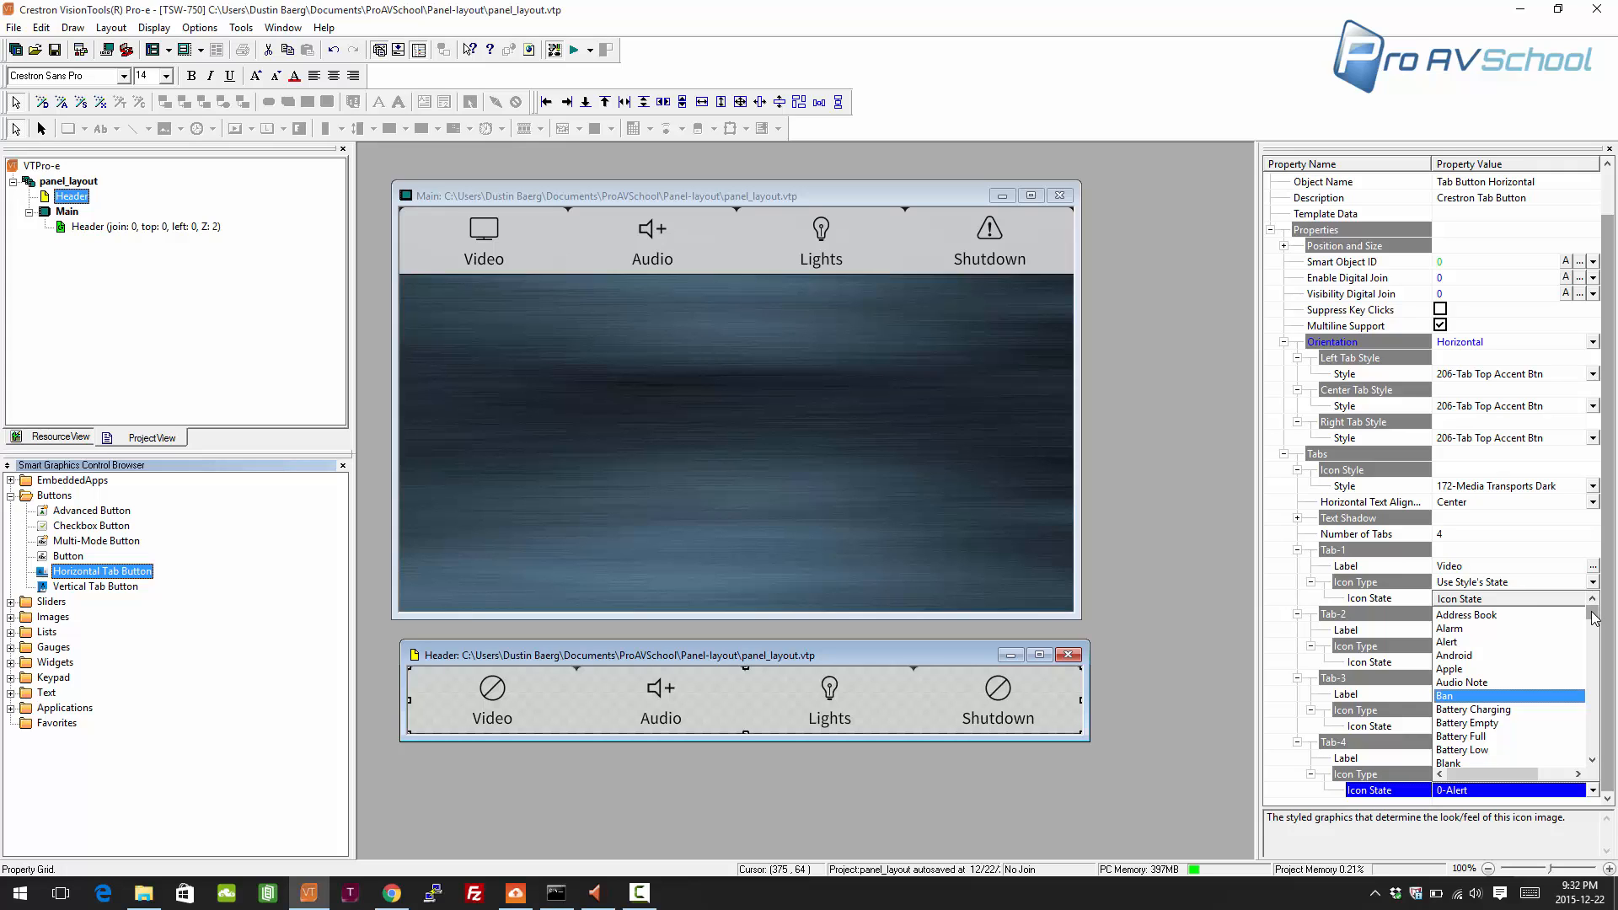
pyautogui.moveTo(1595, 617); pyautogui.dragTo(1598, 710)
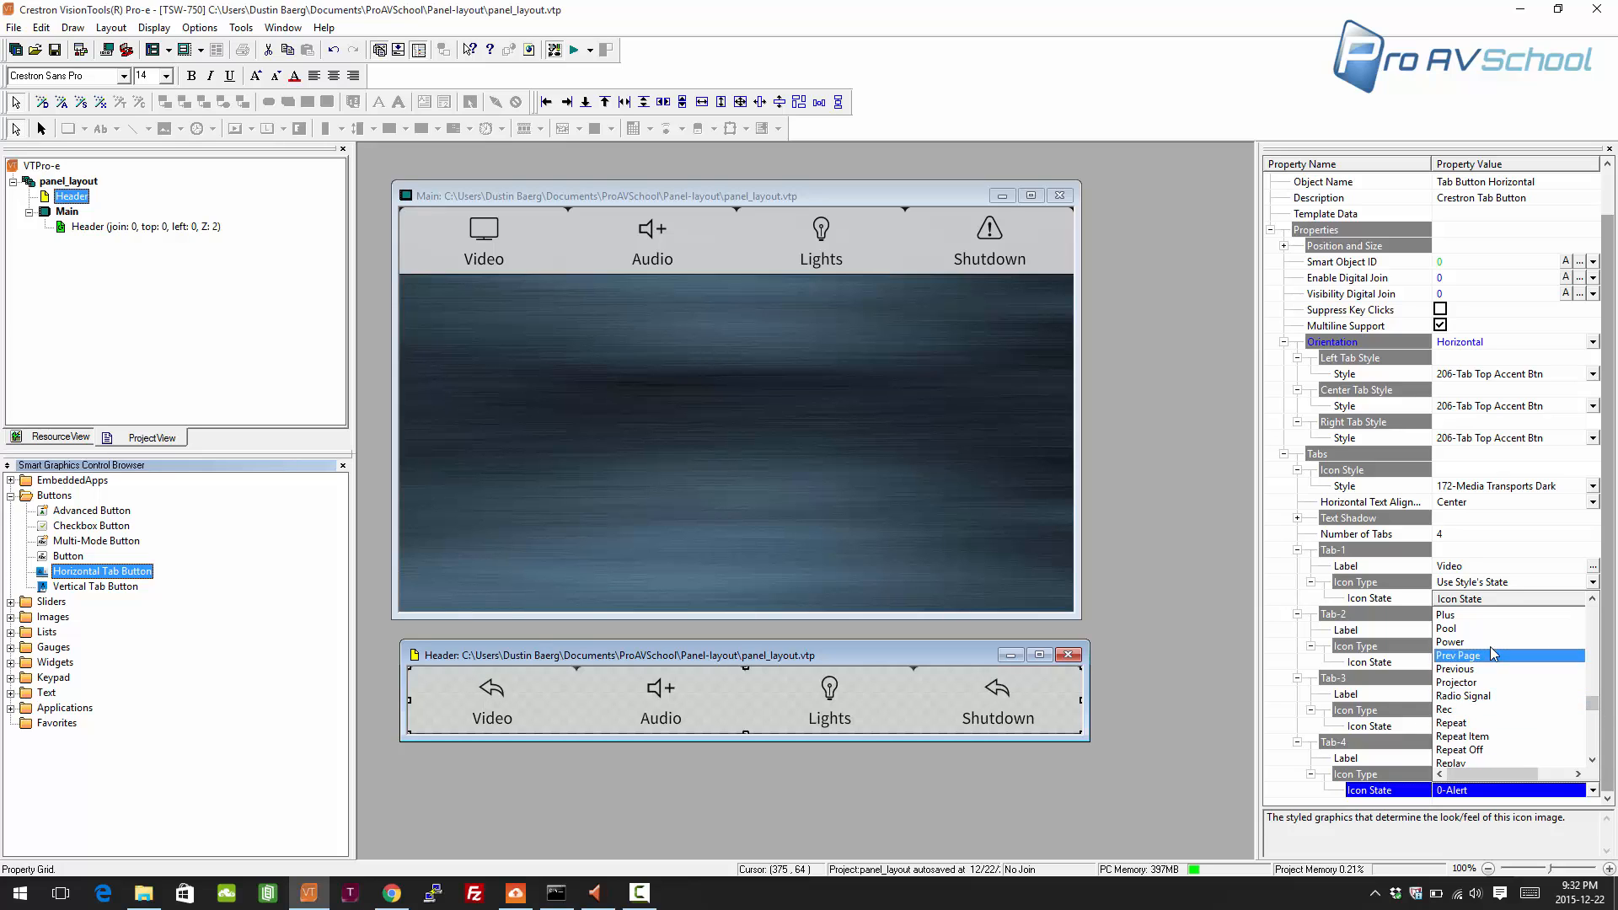
pyautogui.press('Escape')
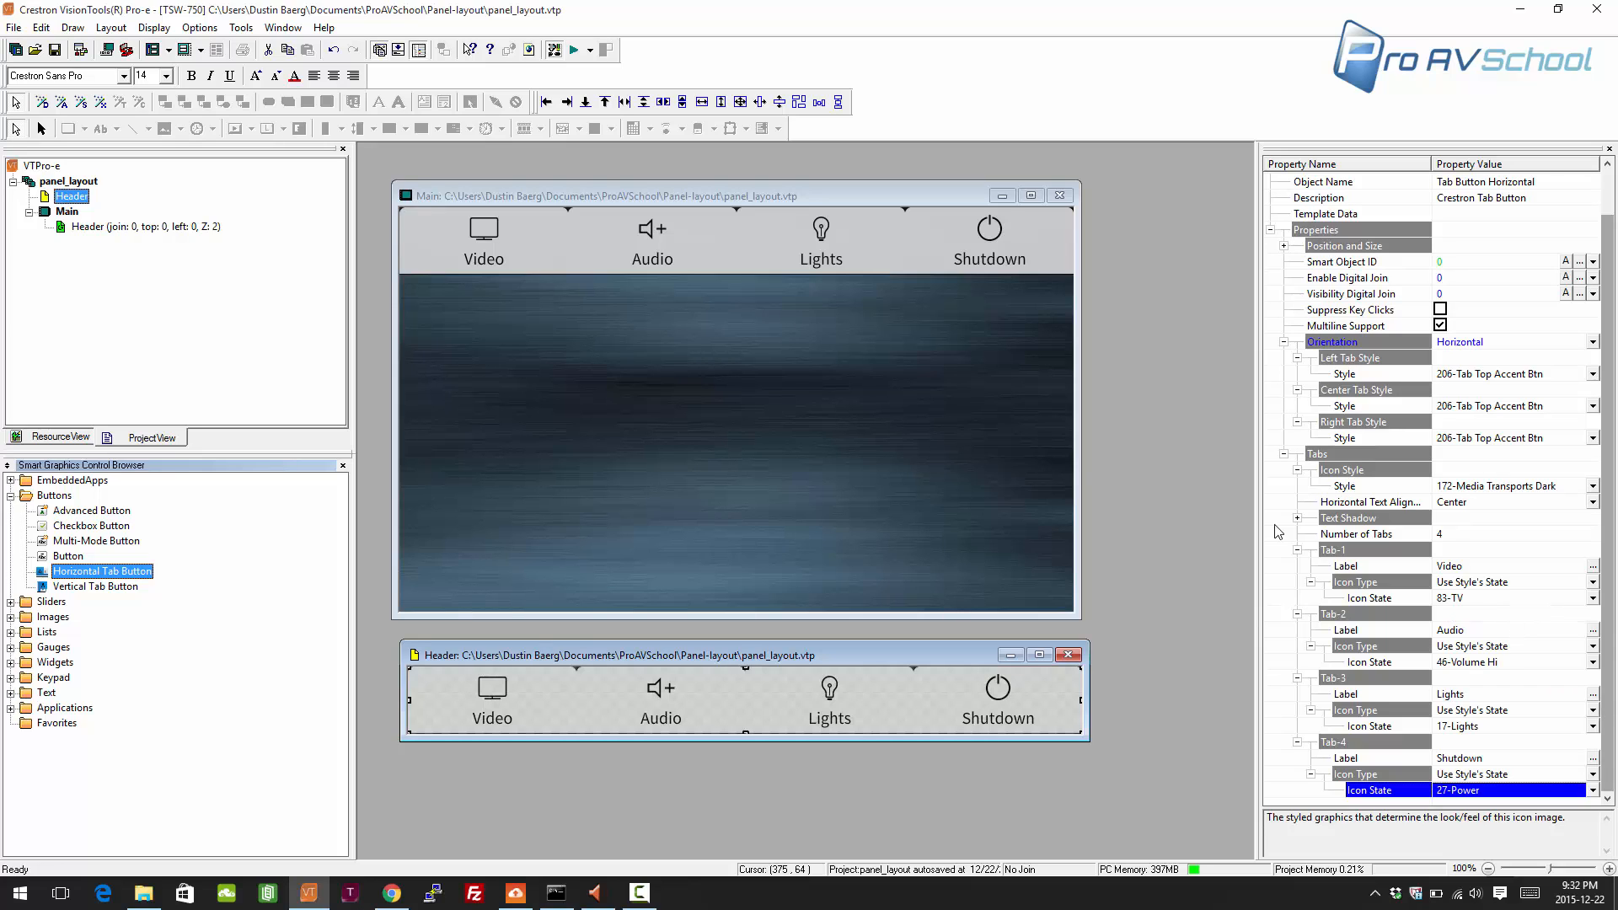
# - Reposition the Main page window, and set the object name of the Header subpage's Horizontal Tab Button to Main Menu
pyautogui.click(799, 379)
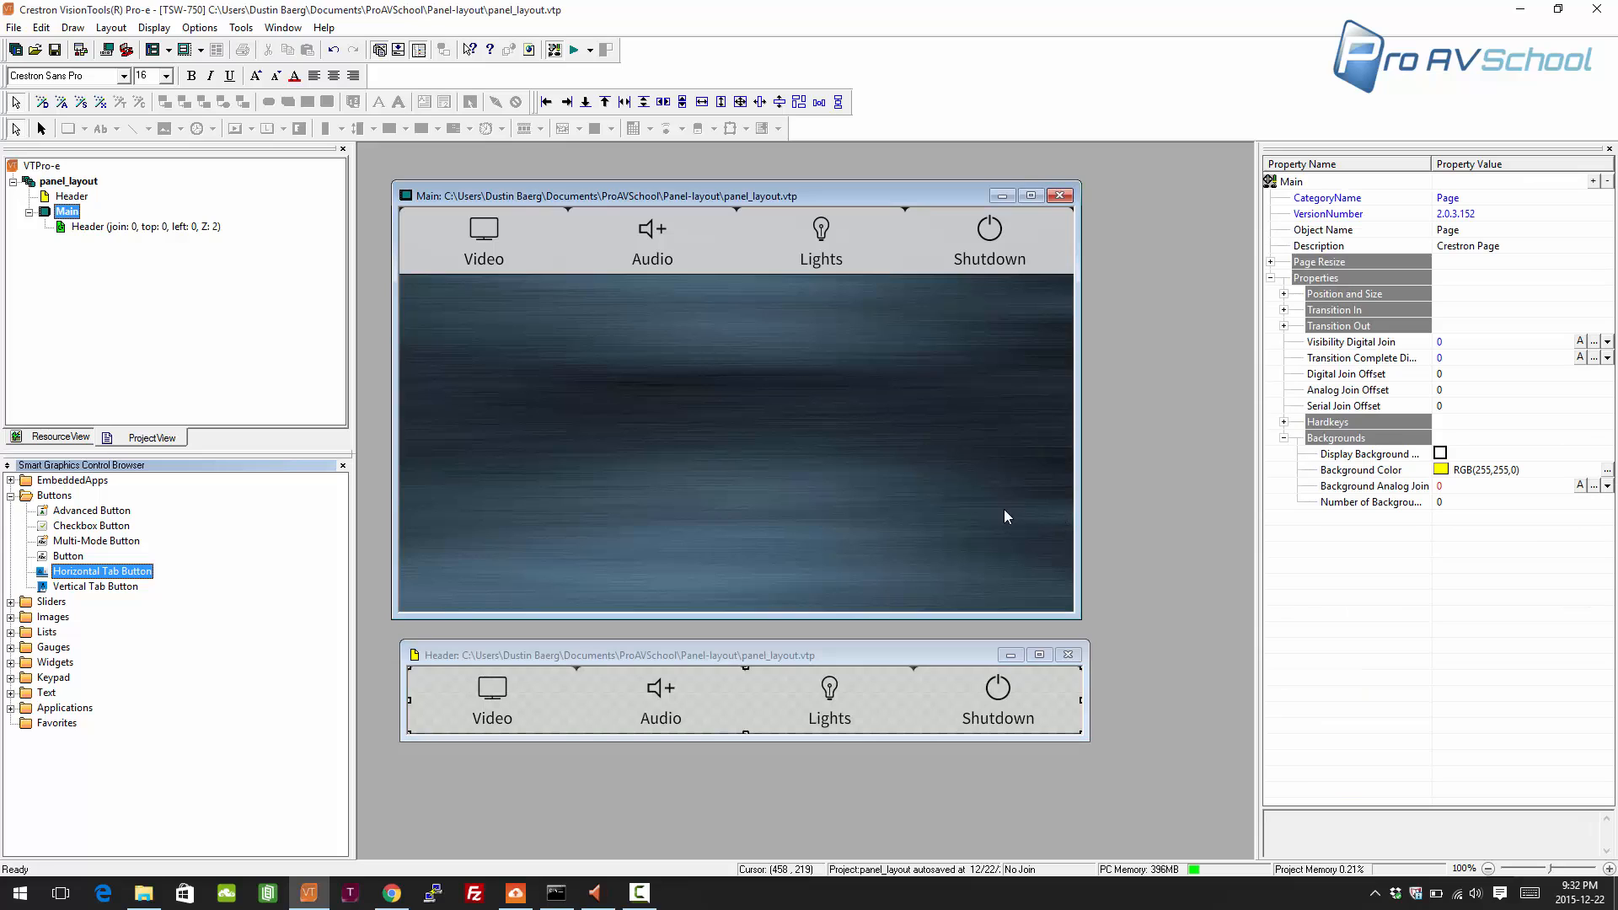
pyautogui.moveTo(756, 180); pyautogui.dragTo(758, 179)
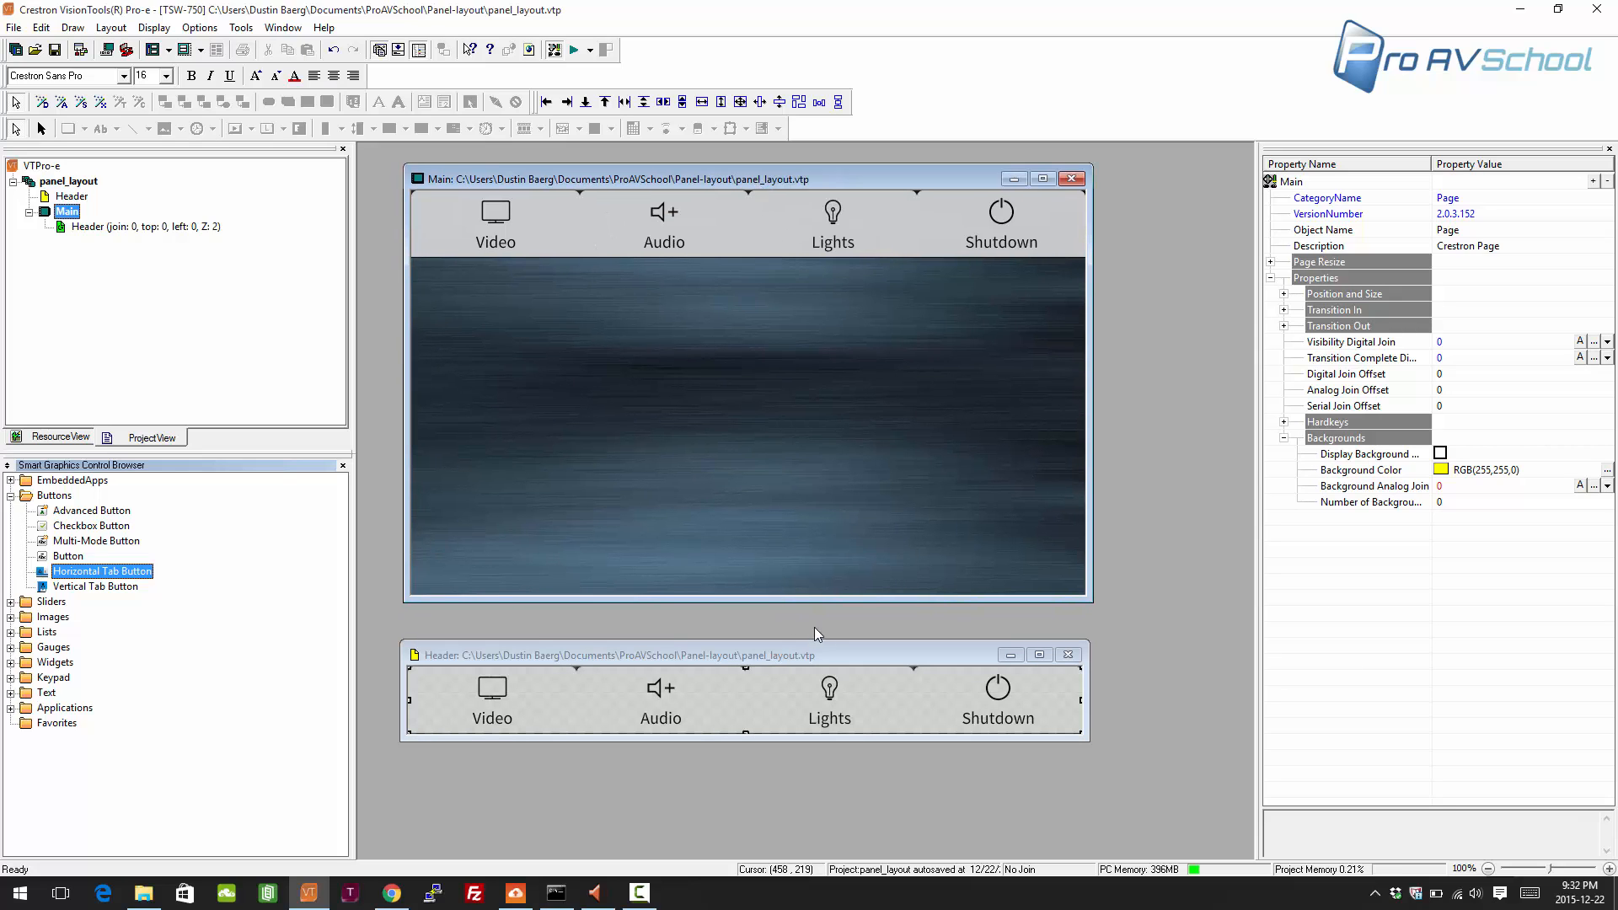
pyautogui.click(646, 708)
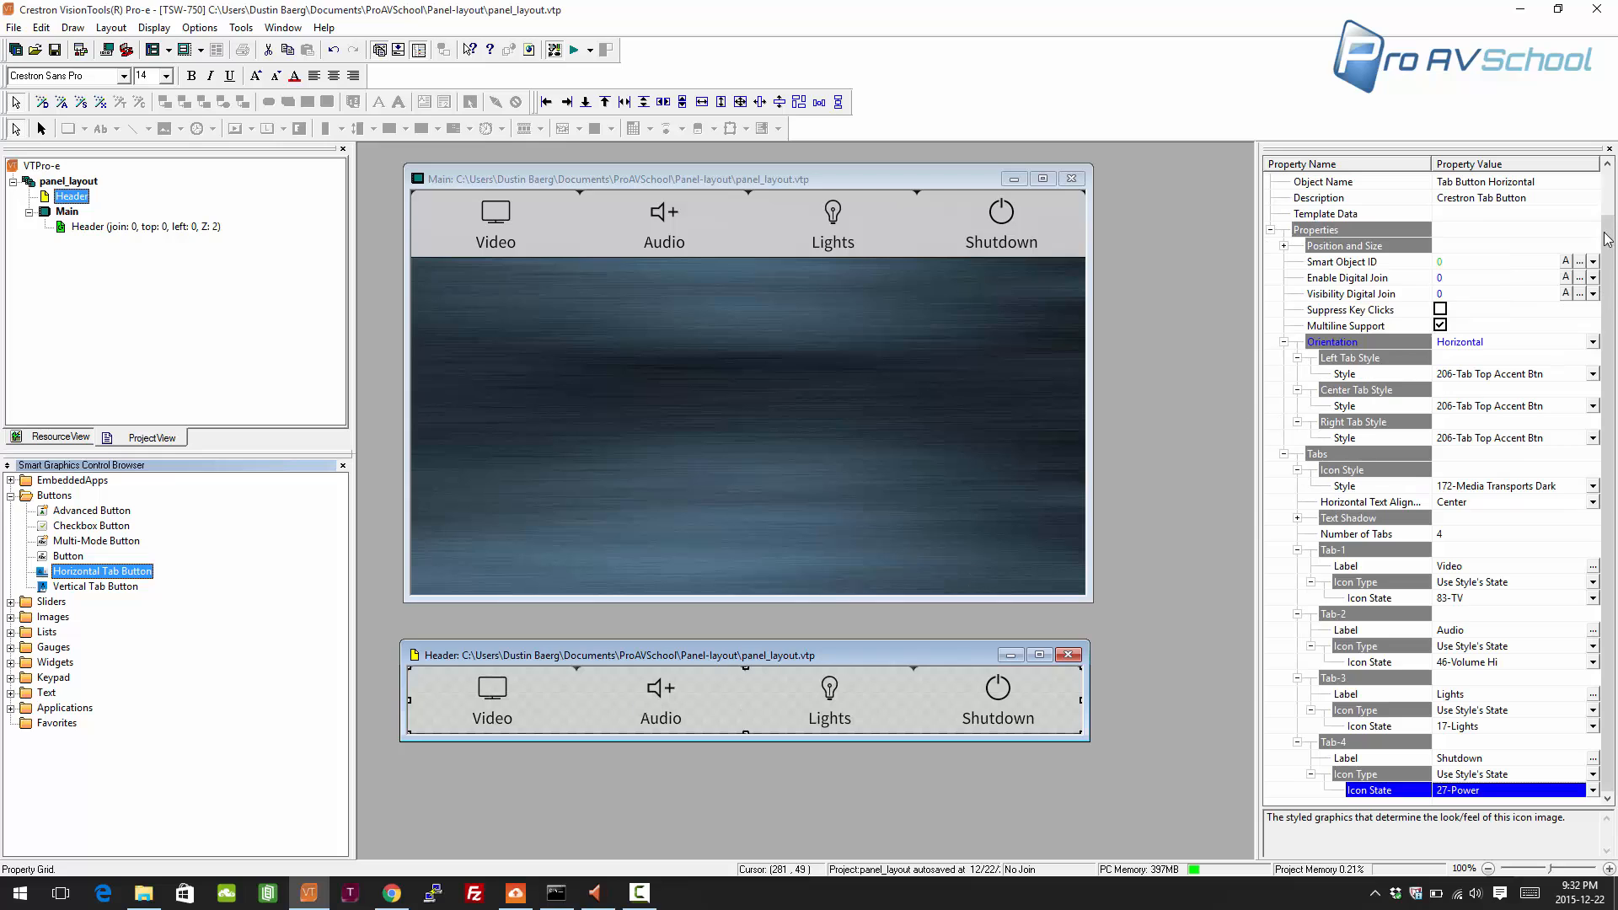
pyautogui.scroll(1, 1574, 185)
pyautogui.click(1486, 230)
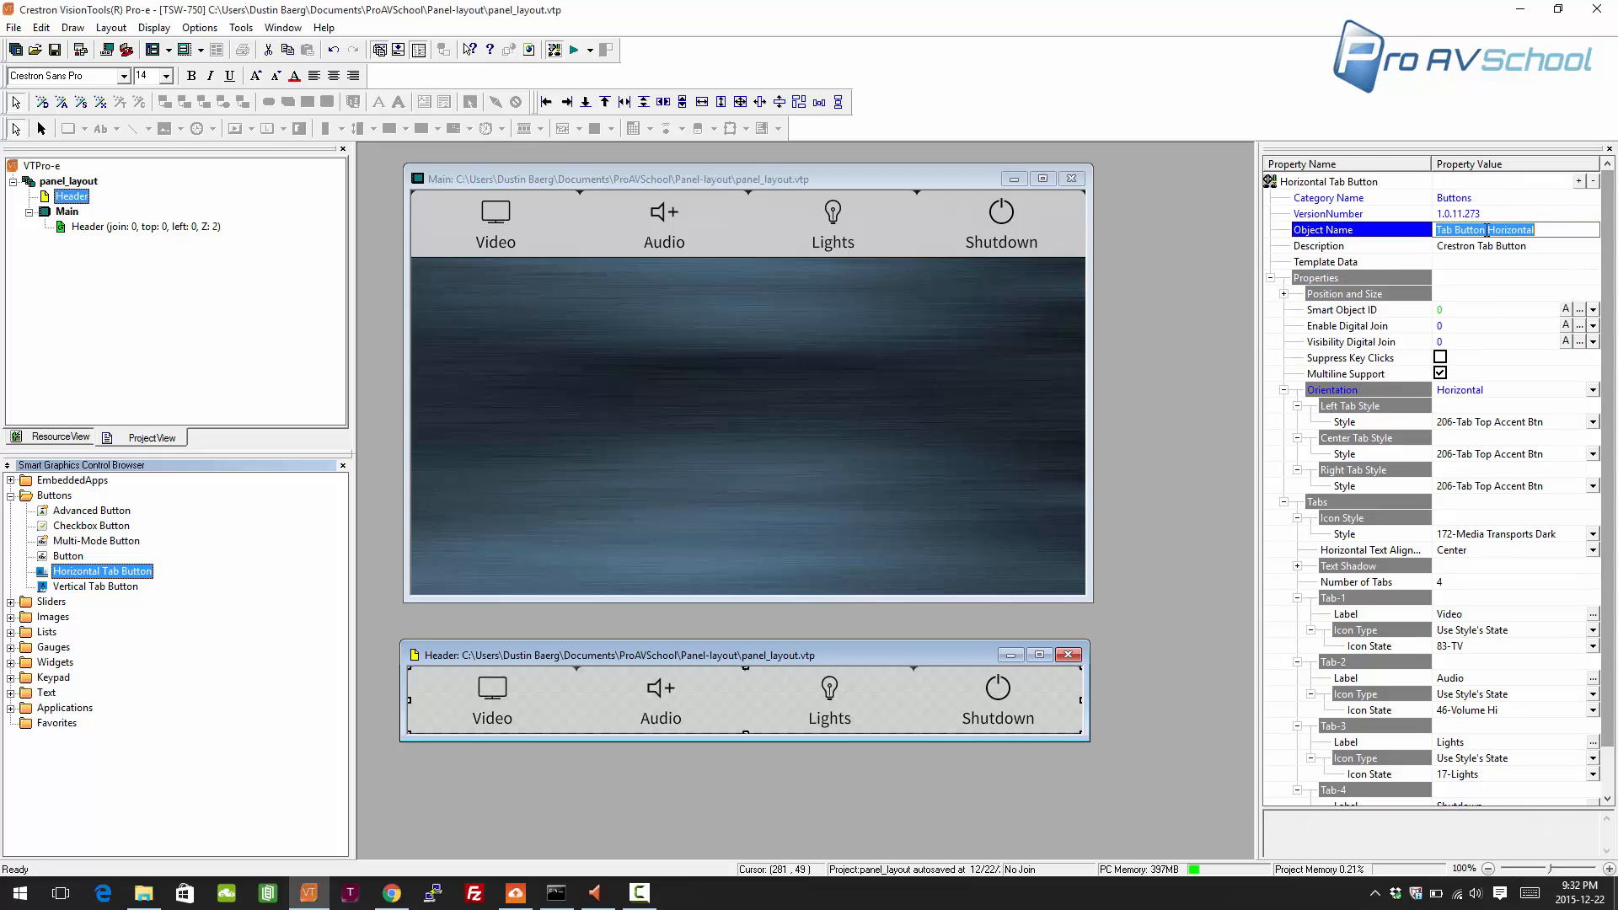
pyautogui.write('Main Menu')
pyautogui.press('Return')
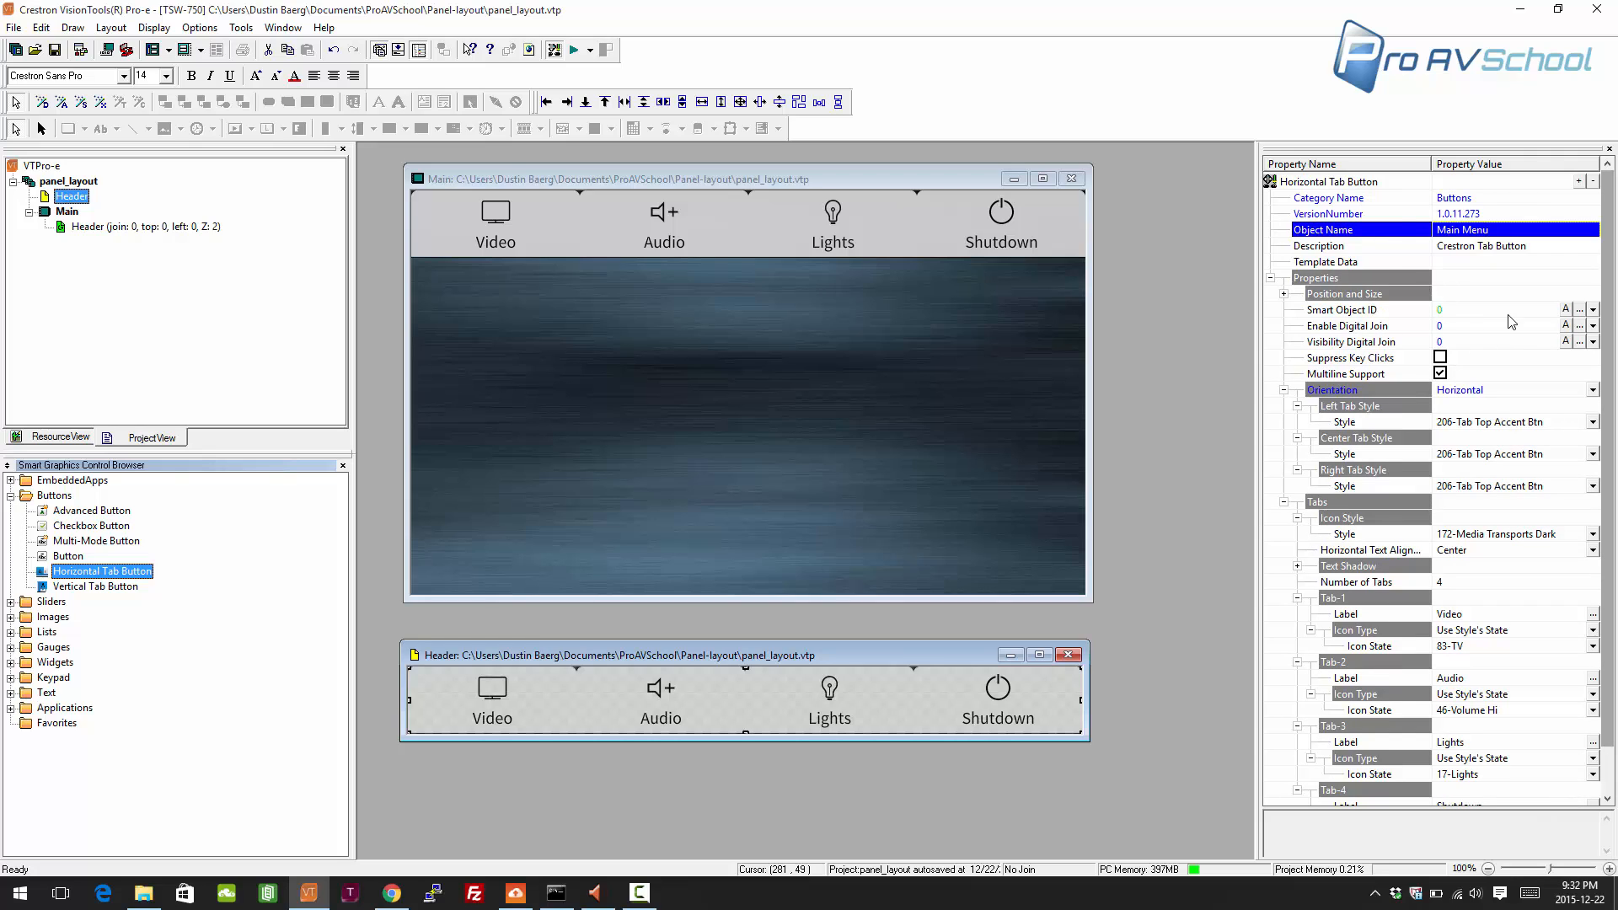
# - Auto-assign Smart Object ID 1 to the tab button and close the Header subpage, keeping its changes
pyautogui.click(1566, 314)
pyautogui.click(1566, 315)
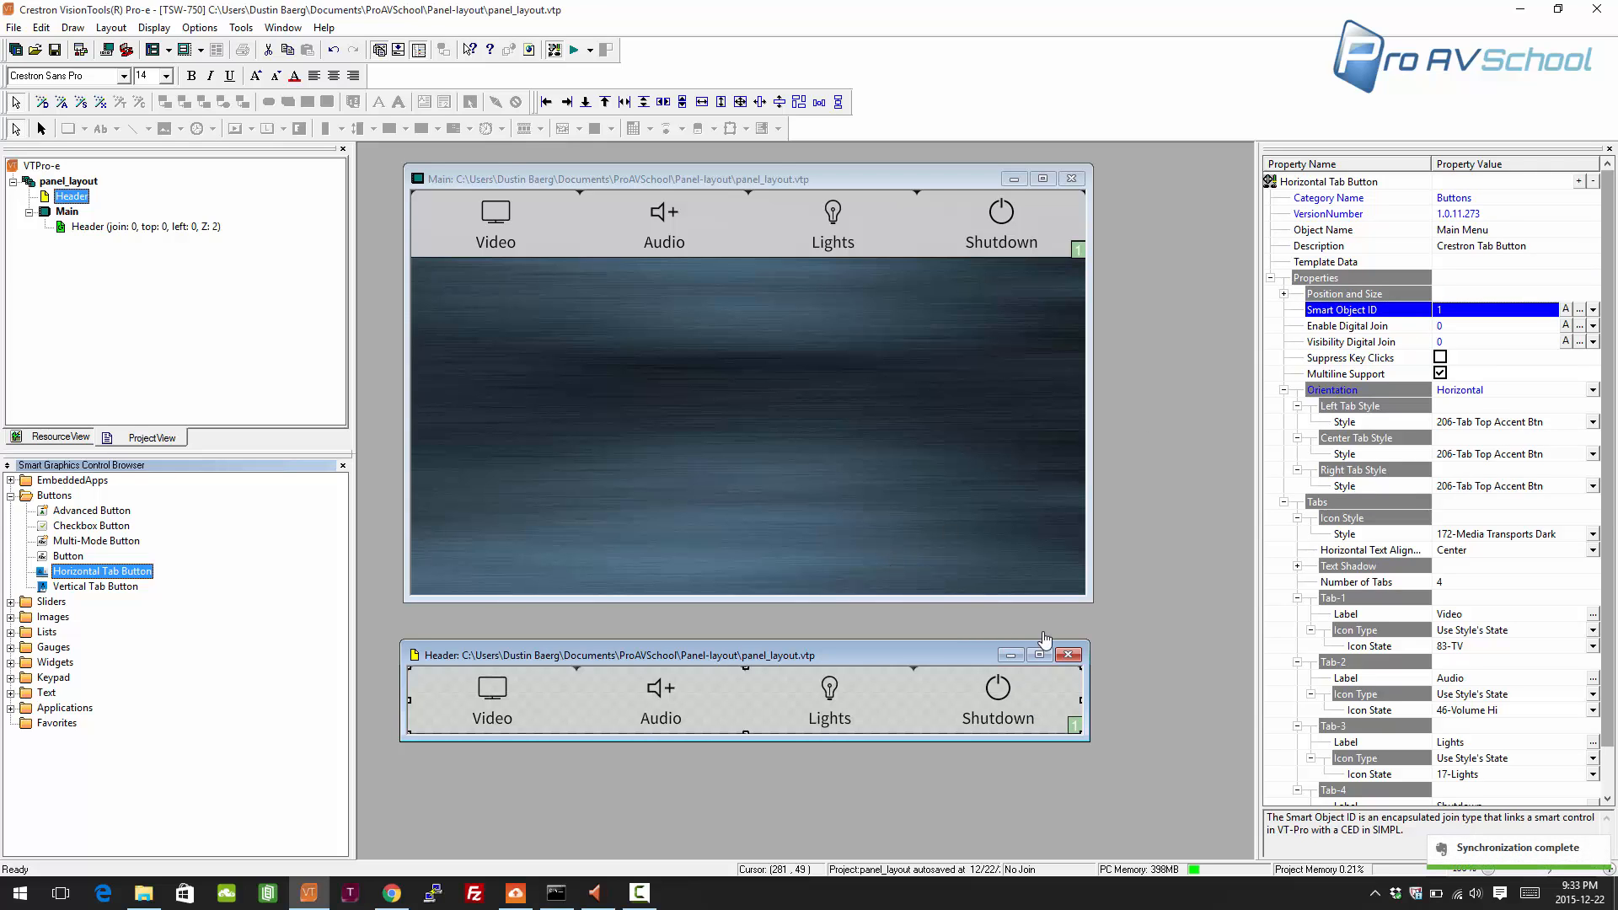
pyautogui.click(1069, 656)
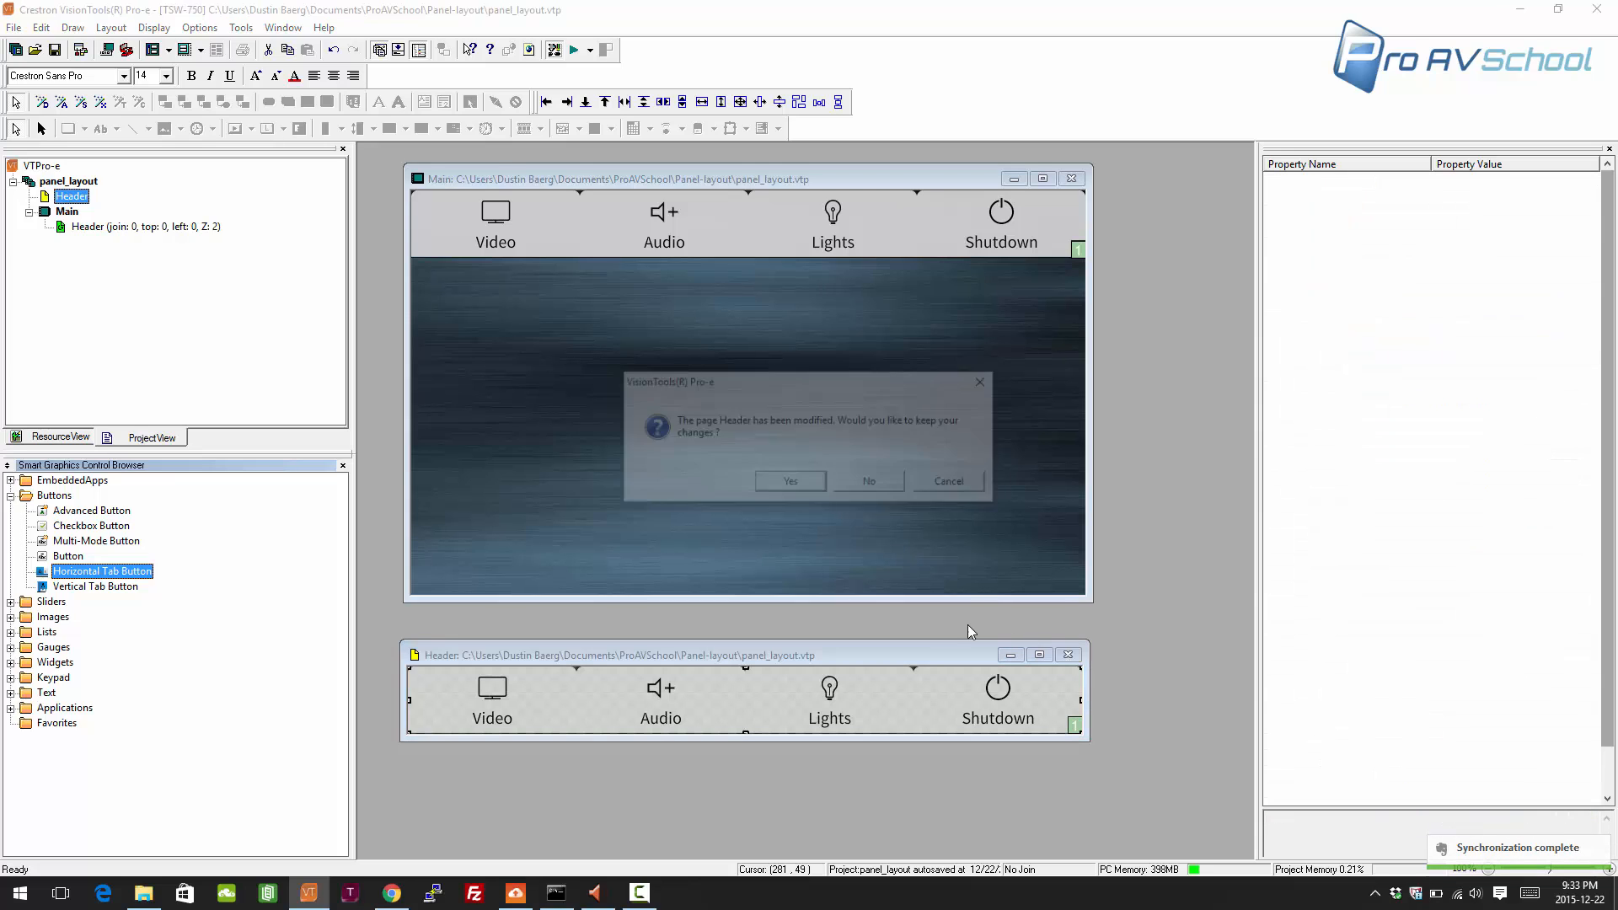
pyautogui.click(787, 481)
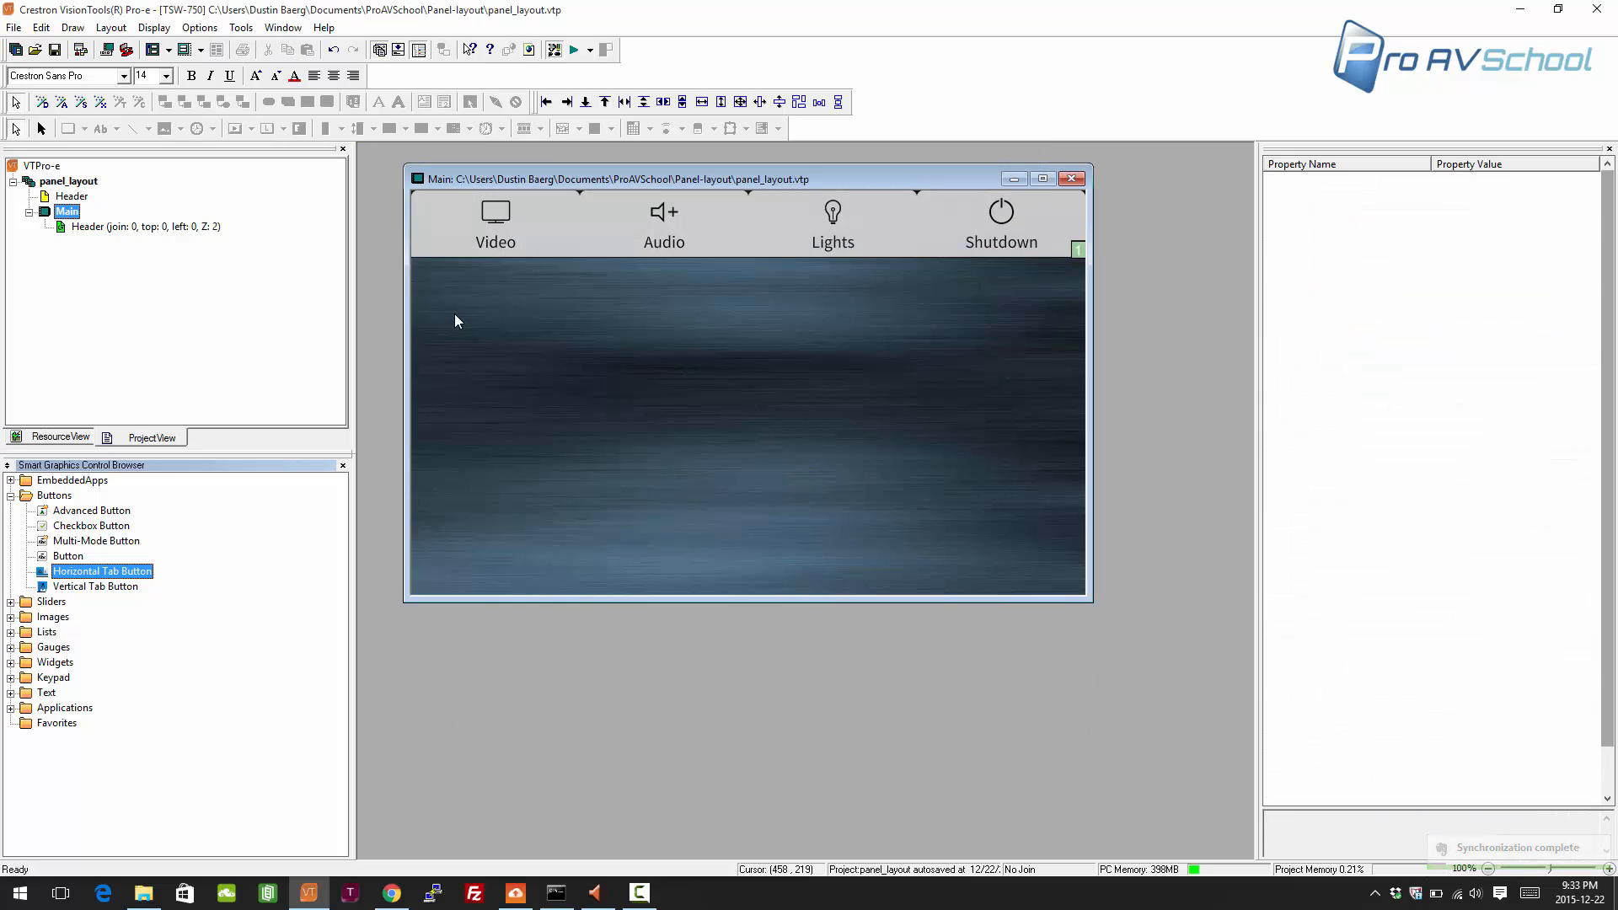
# - Check the Header subpage's width and height in its position and size properties
pyautogui.rightClick(67, 182)
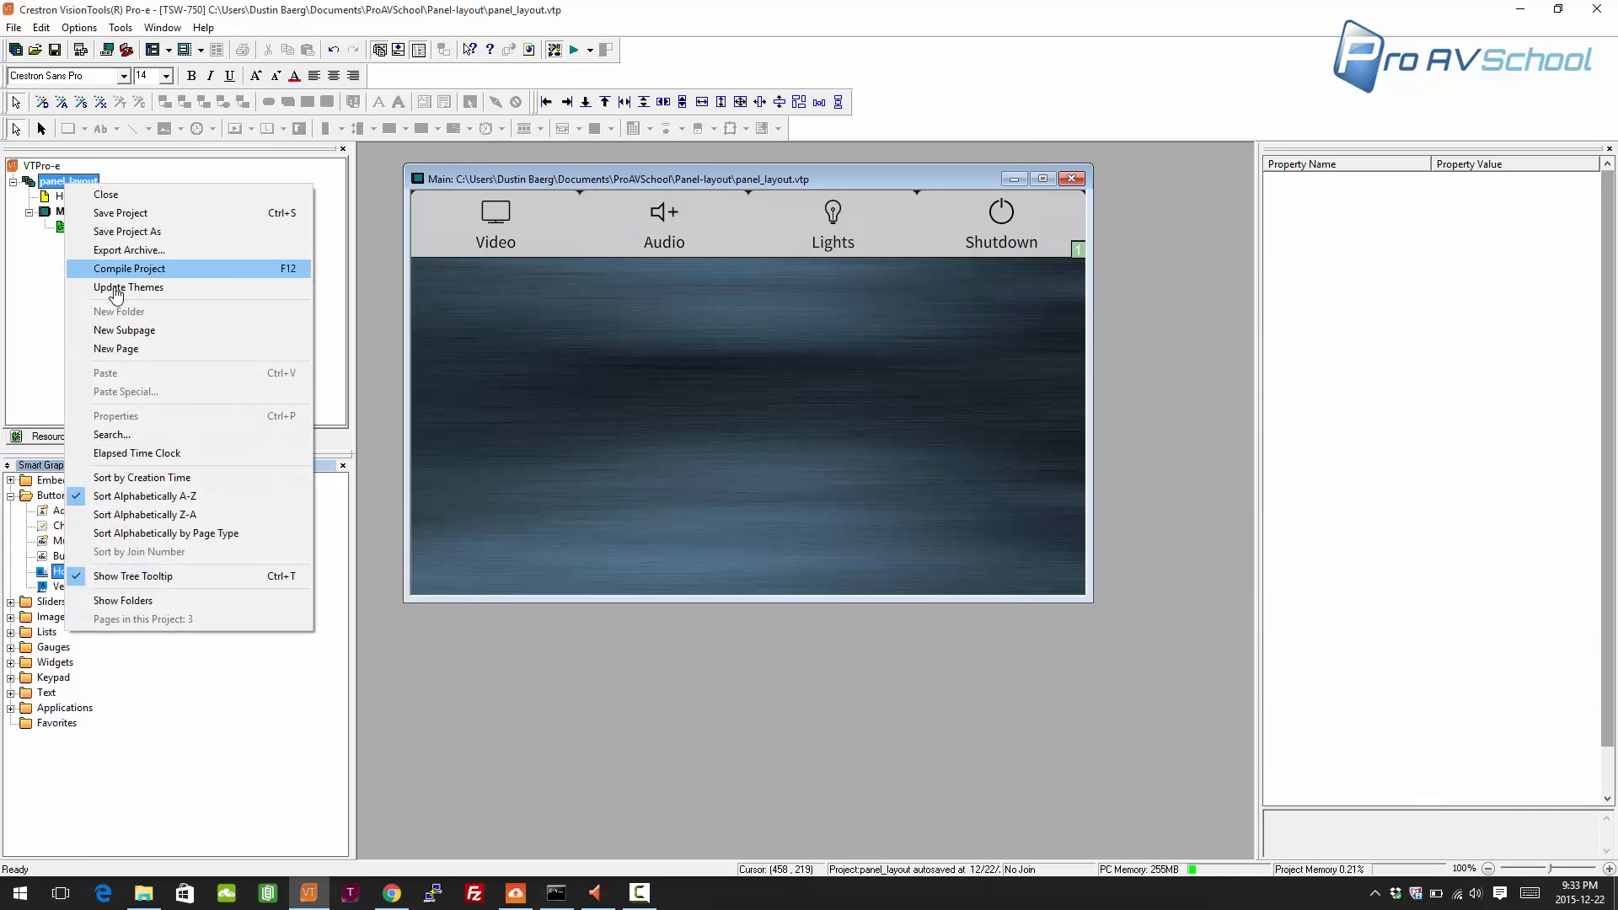
pyautogui.click(76, 216)
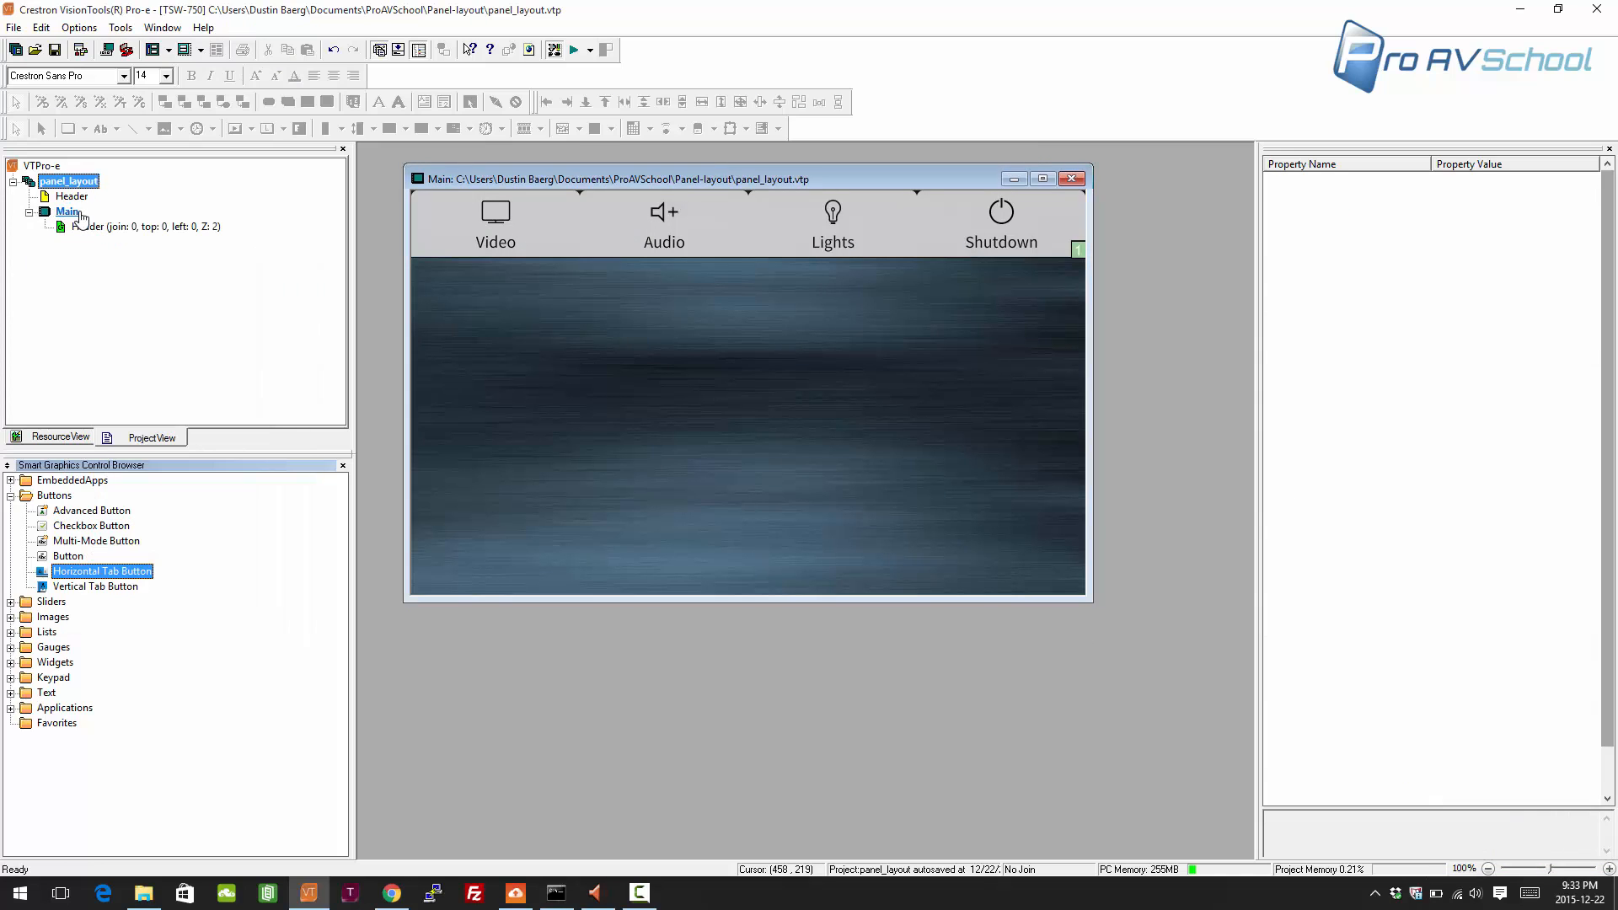
pyautogui.click(71, 196)
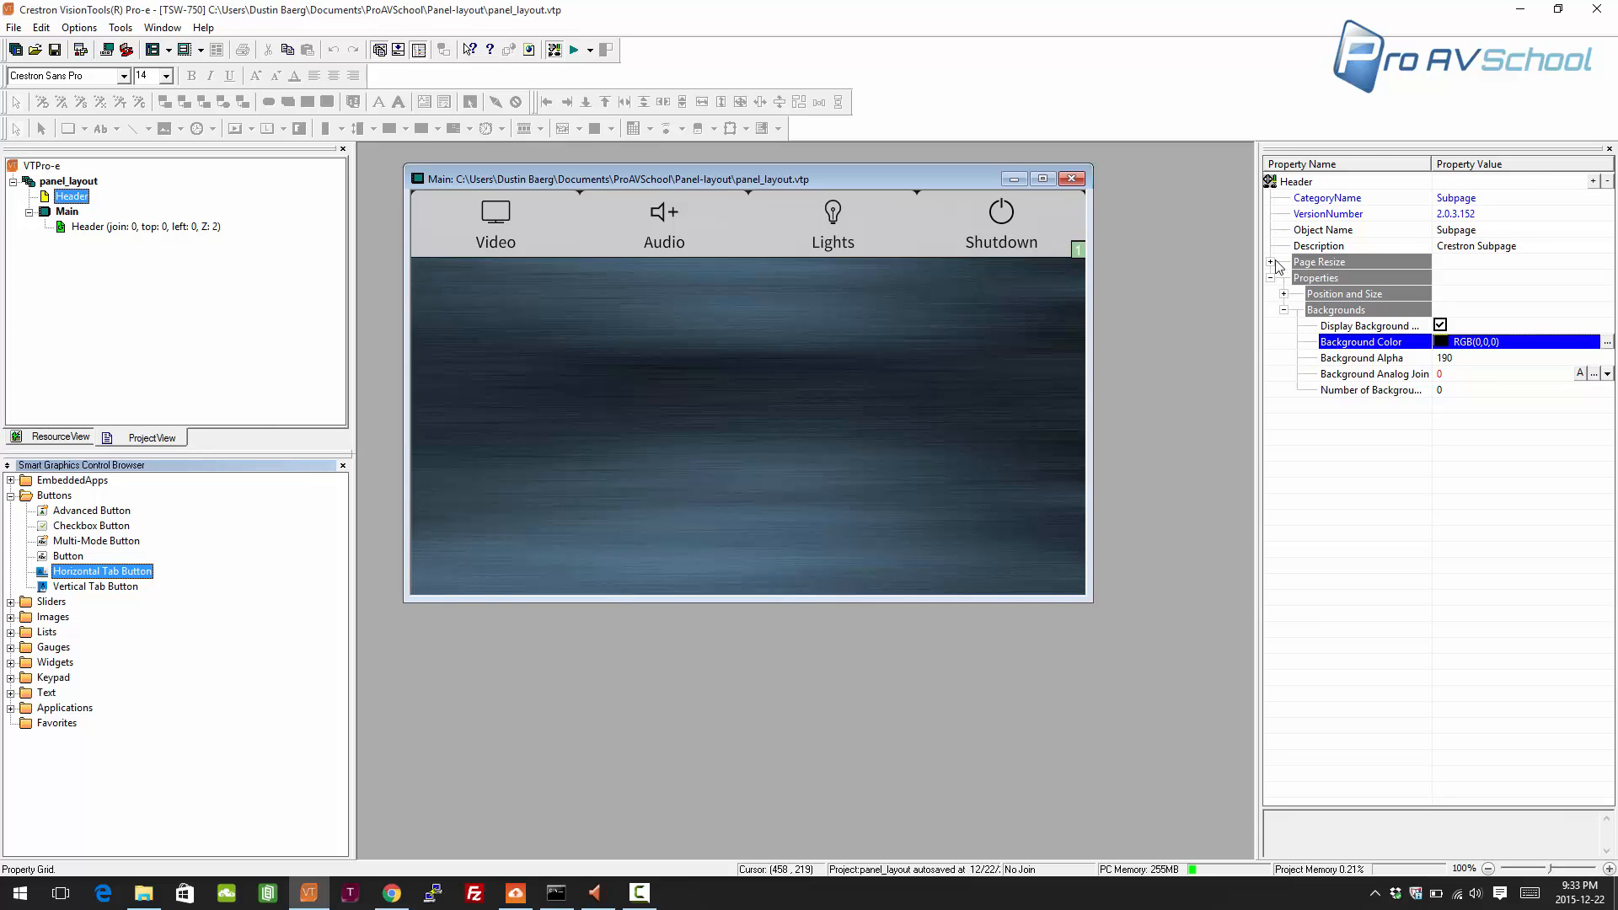
pyautogui.click(1284, 295)
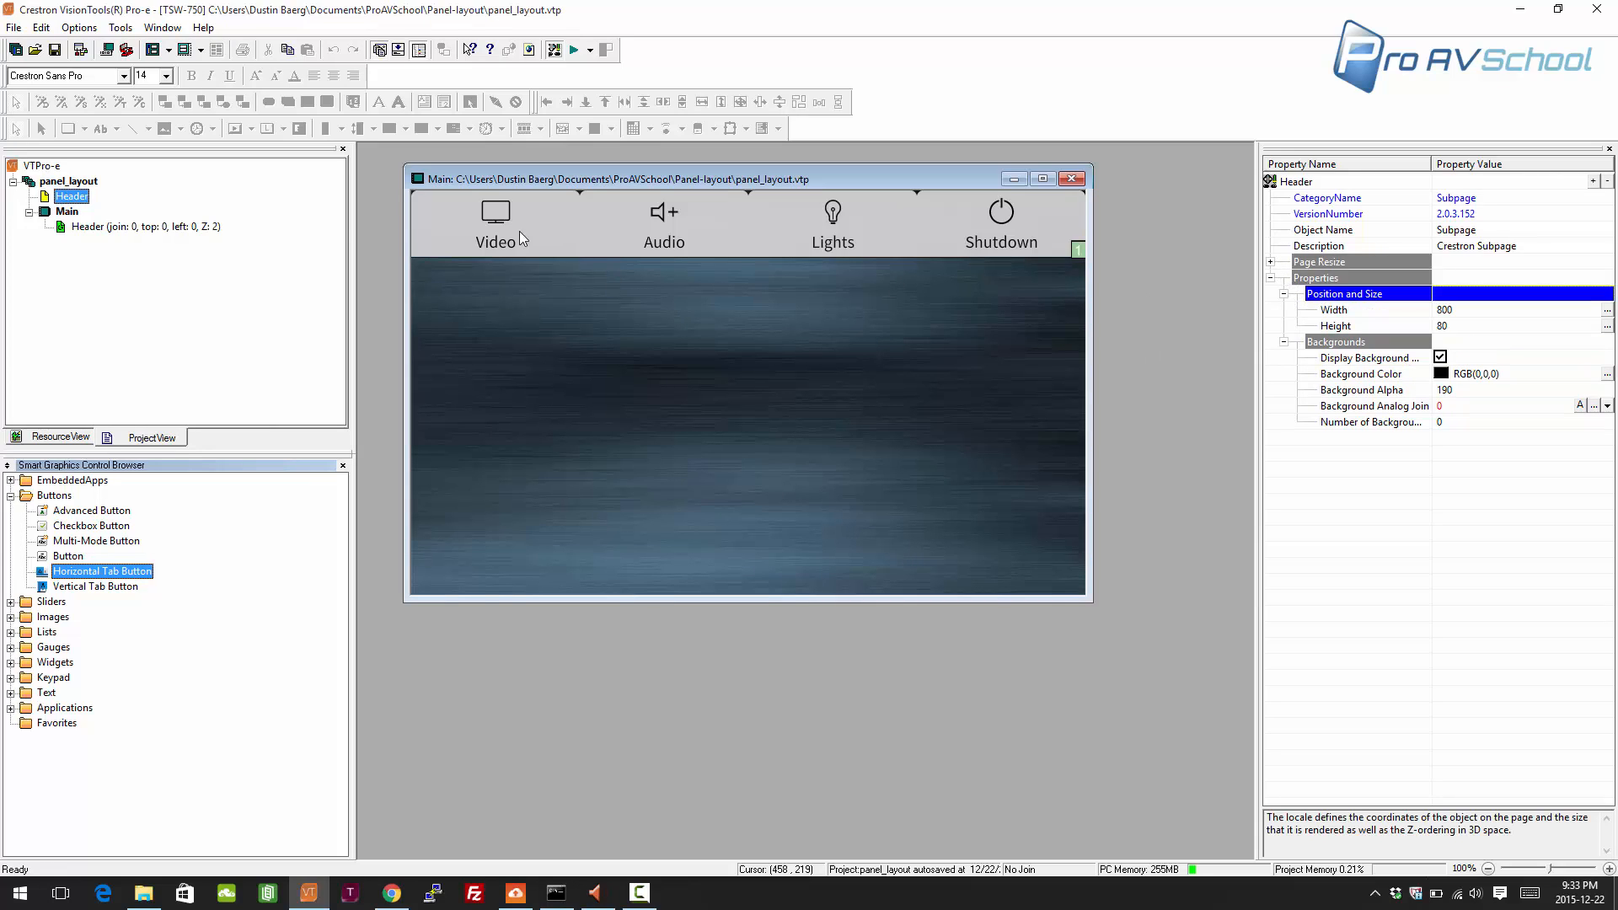
# - Add a new subpage named Video to panel_layout, 700 wide and 400 high
pyautogui.click(68, 181)
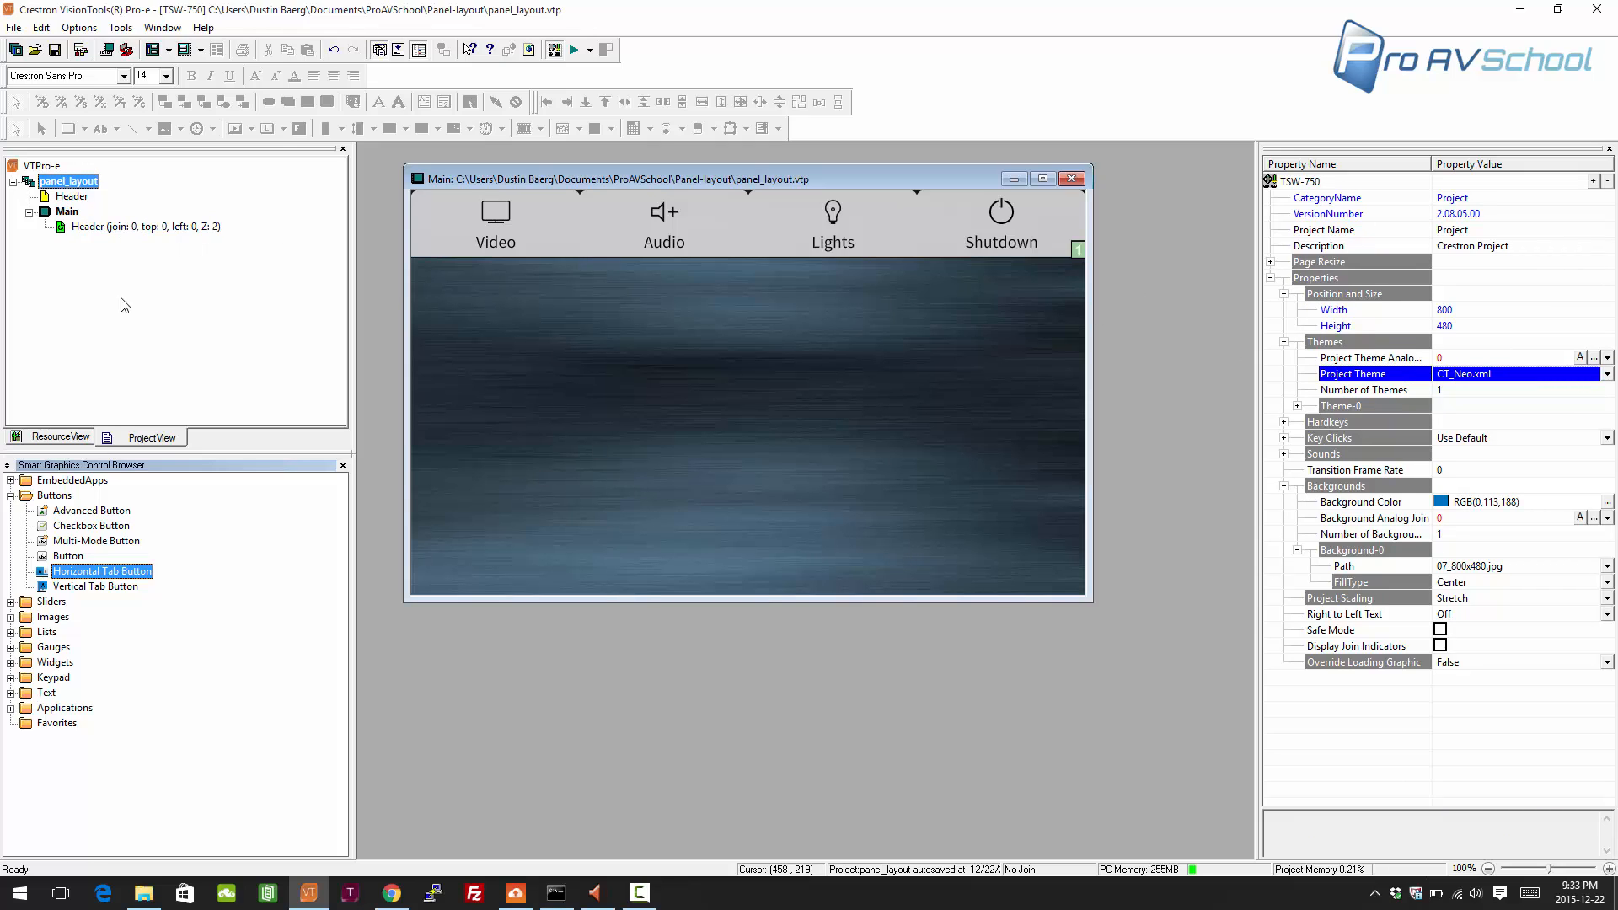
pyautogui.click(76, 184)
pyautogui.rightClick(75, 185)
pyautogui.click(160, 334)
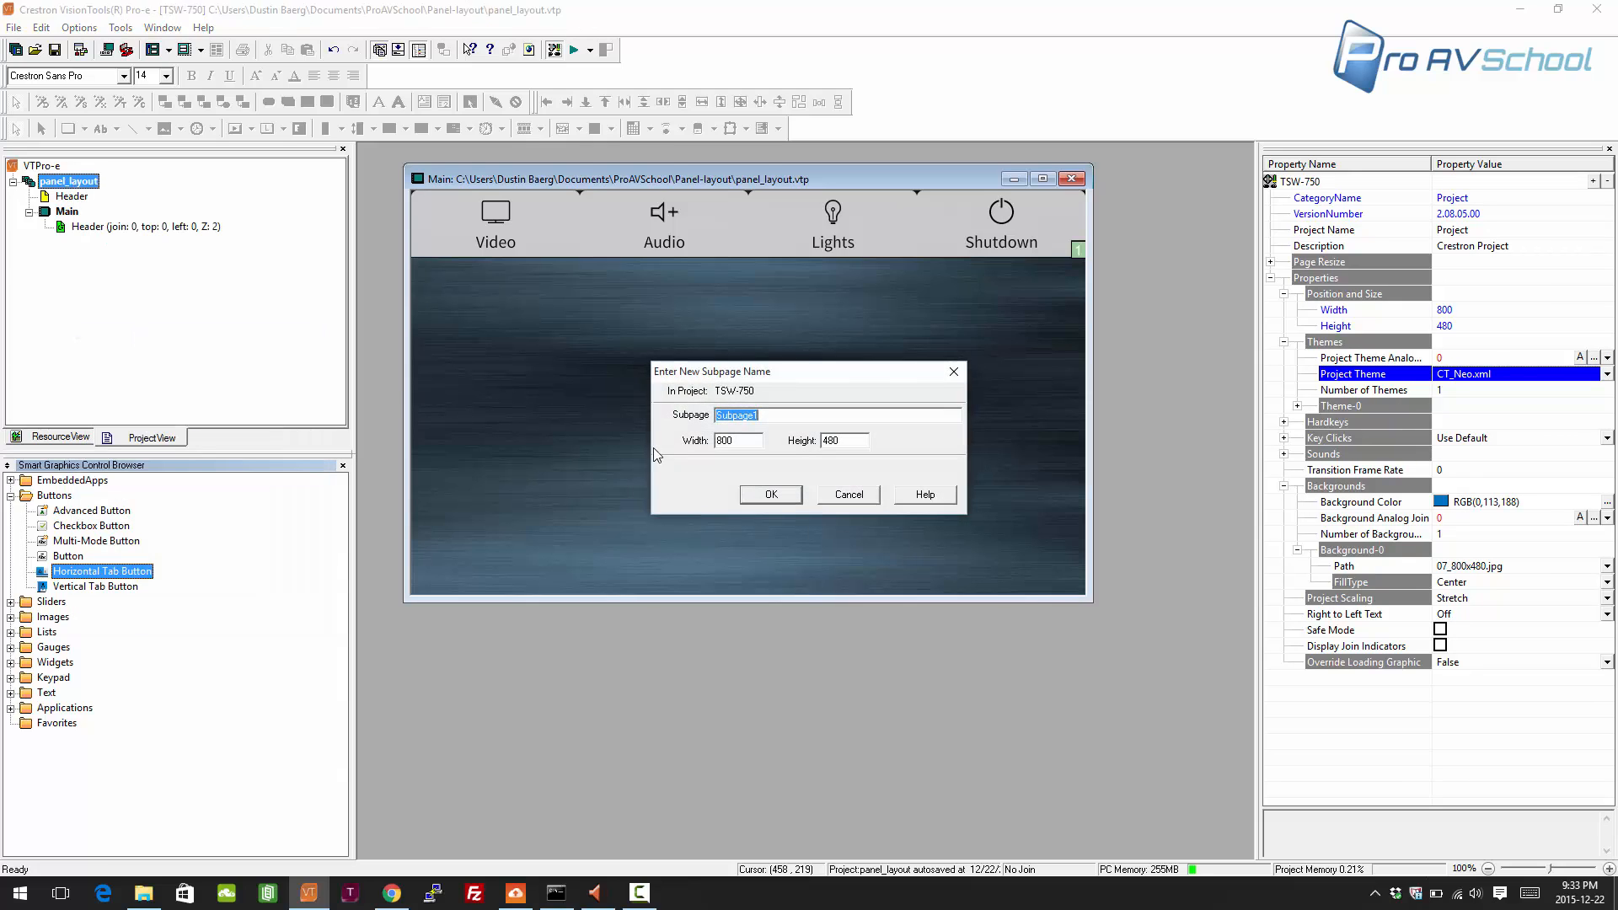
pyautogui.write('Vid')
pyautogui.press('Tab')
pyautogui.press('Tab')
pyautogui.write('4')
pyautogui.hotkey('shift', 'Tab')
pyautogui.write('700')
pyautogui.press('Return')
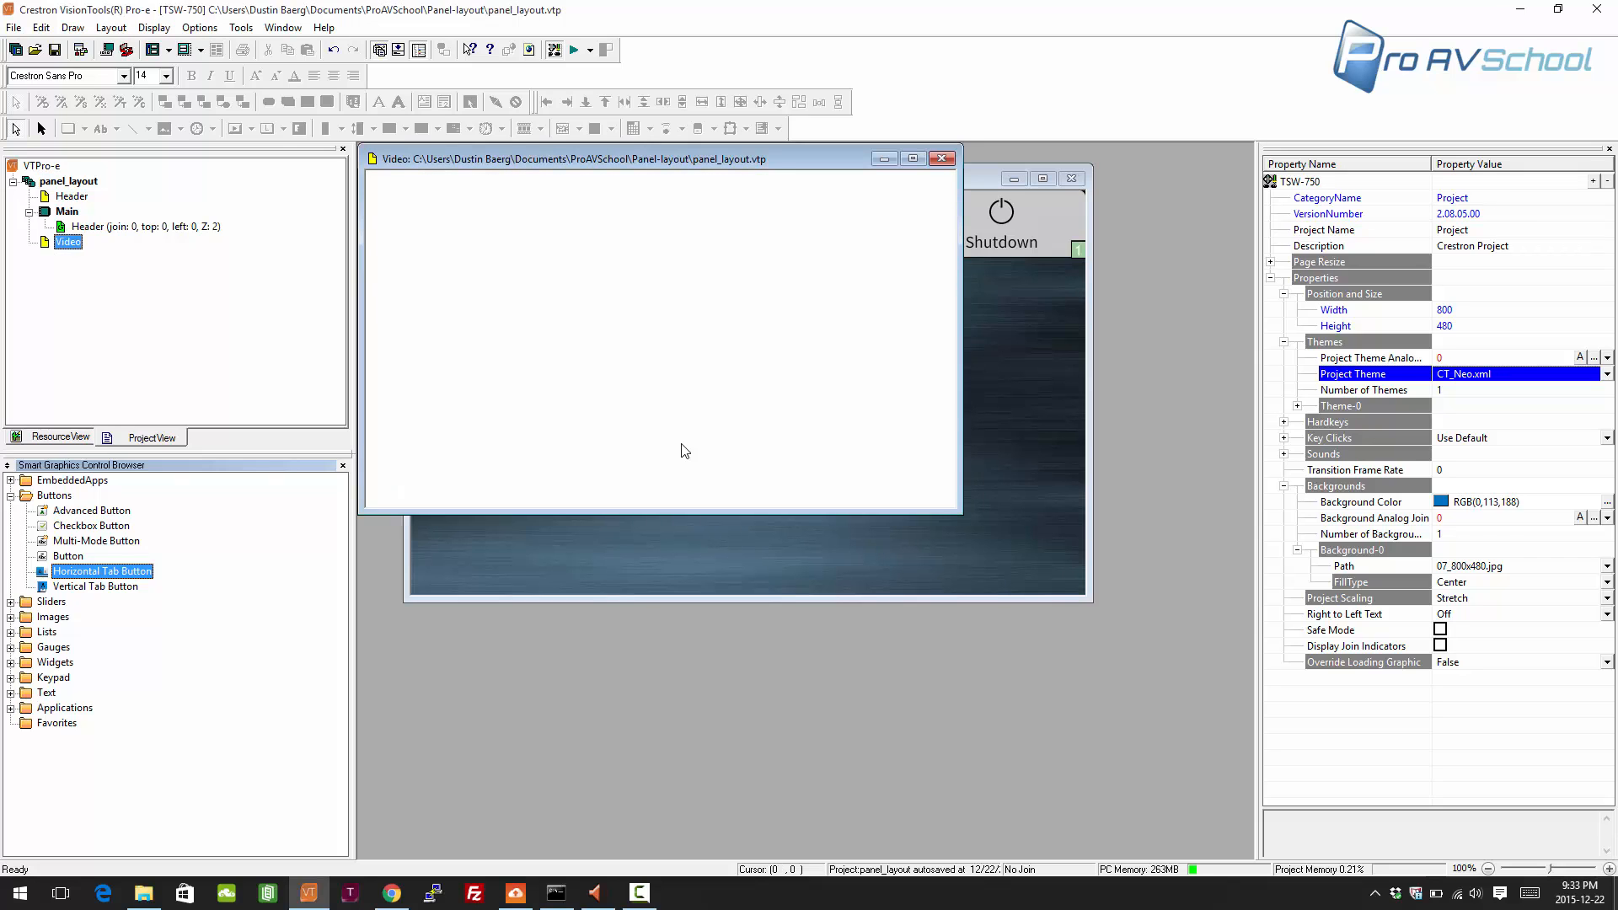
# - Place the Video subpage on the Main page and, with snap to grid turned off, position it at left 0, top 80
pyautogui.moveTo(54, 253); pyautogui.dragTo(729, 713)
pyautogui.moveTo(675, 346); pyautogui.dragTo(712, 362)
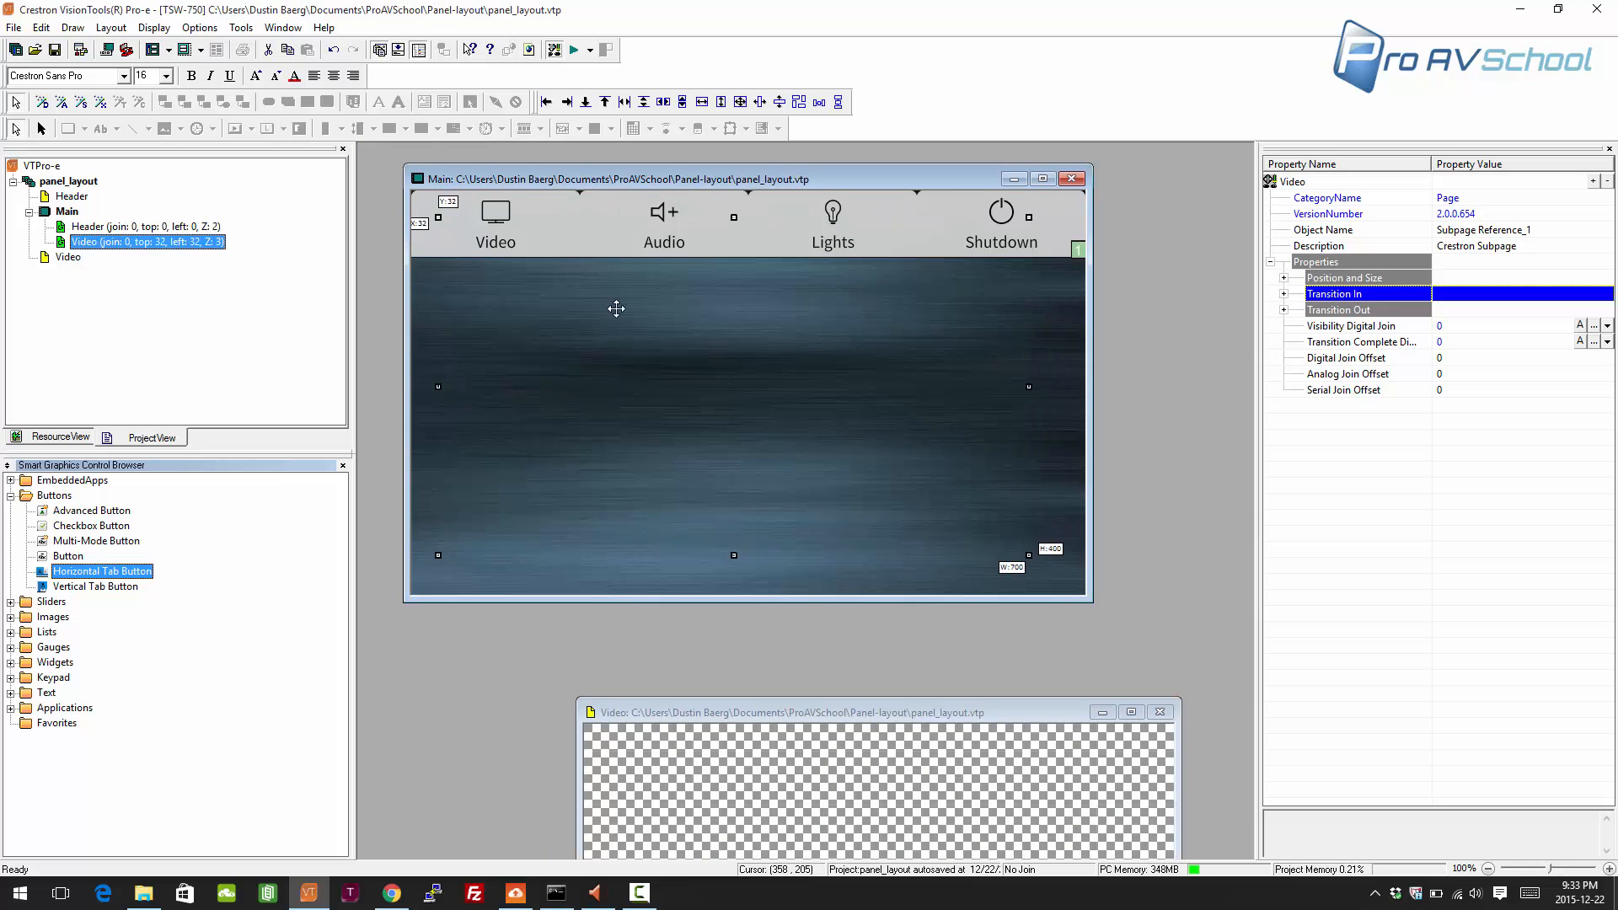
pyautogui.moveTo(593, 357)
pyautogui.mouseDown()
pyautogui.moveTo(581, 387)
pyautogui.moveTo(624, 357)
pyautogui.moveTo(669, 384)
pyautogui.moveTo(589, 383)
pyautogui.moveTo(578, 343)
pyautogui.moveTo(594, 358)
pyautogui.mouseUp()
pyautogui.moveTo(708, 397)
pyautogui.mouseDown()
pyautogui.moveTo(765, 372)
pyautogui.moveTo(636, 481)
pyautogui.moveTo(505, 473)
pyautogui.moveTo(589, 433)
pyautogui.moveTo(813, 420)
pyautogui.moveTo(599, 448)
pyautogui.moveTo(604, 362)
pyautogui.moveTo(672, 318)
pyautogui.moveTo(712, 349)
pyautogui.moveTo(596, 397)
pyautogui.moveTo(719, 315)
pyautogui.moveTo(708, 415)
pyautogui.moveTo(785, 433)
pyautogui.moveTo(624, 455)
pyautogui.moveTo(718, 341)
pyautogui.moveTo(705, 399)
pyautogui.mouseUp()
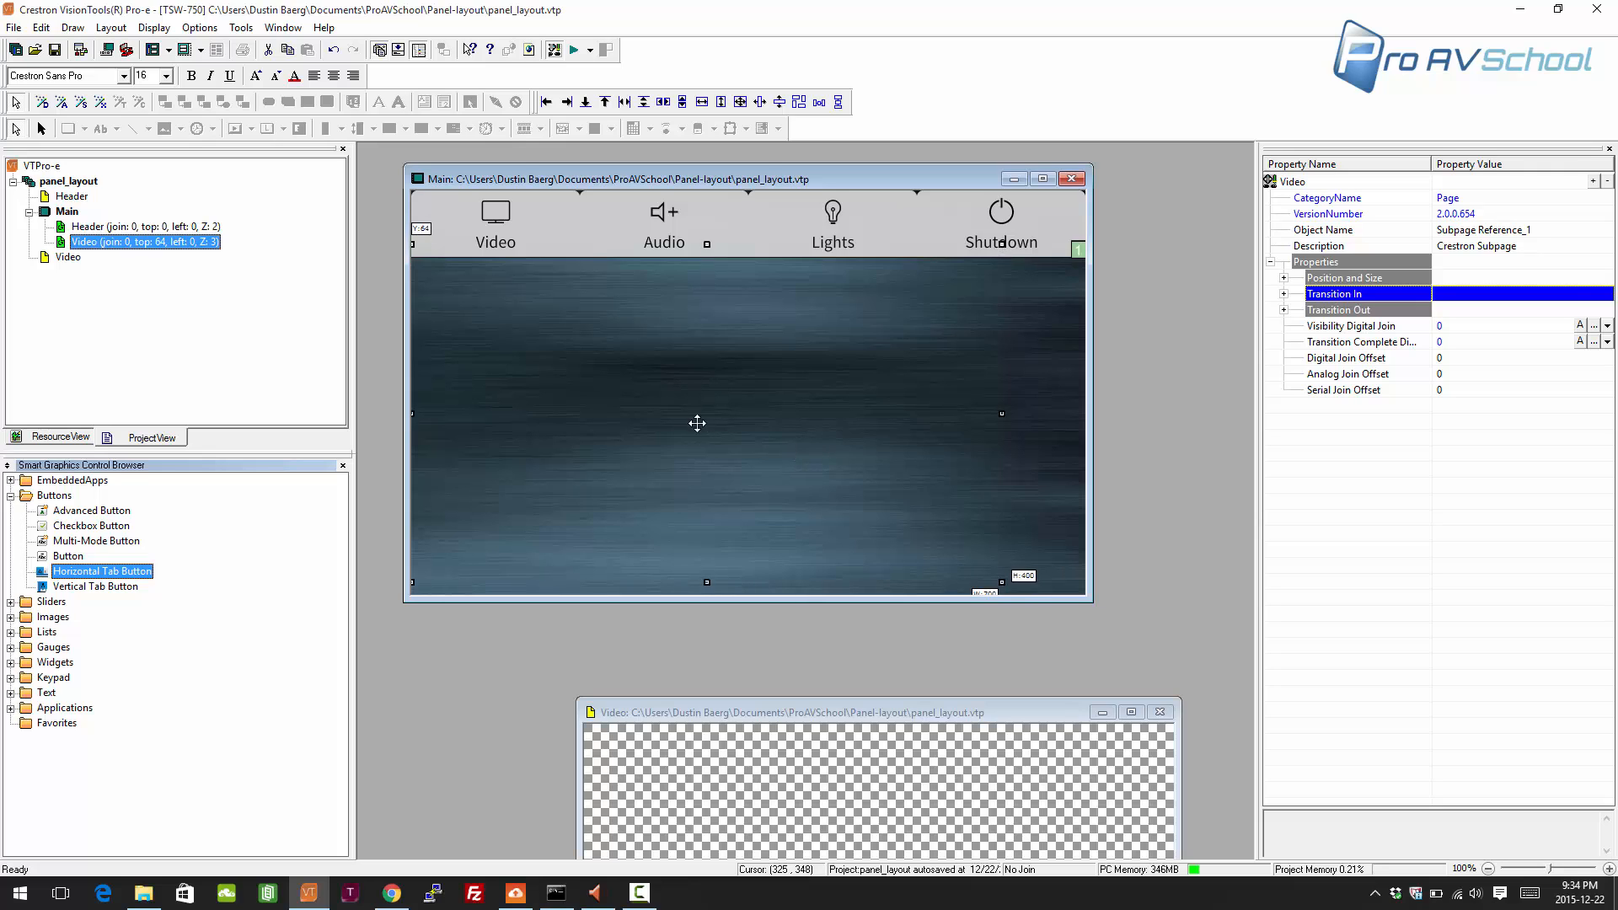
pyautogui.rightClick(1030, 381)
pyautogui.click(1068, 412)
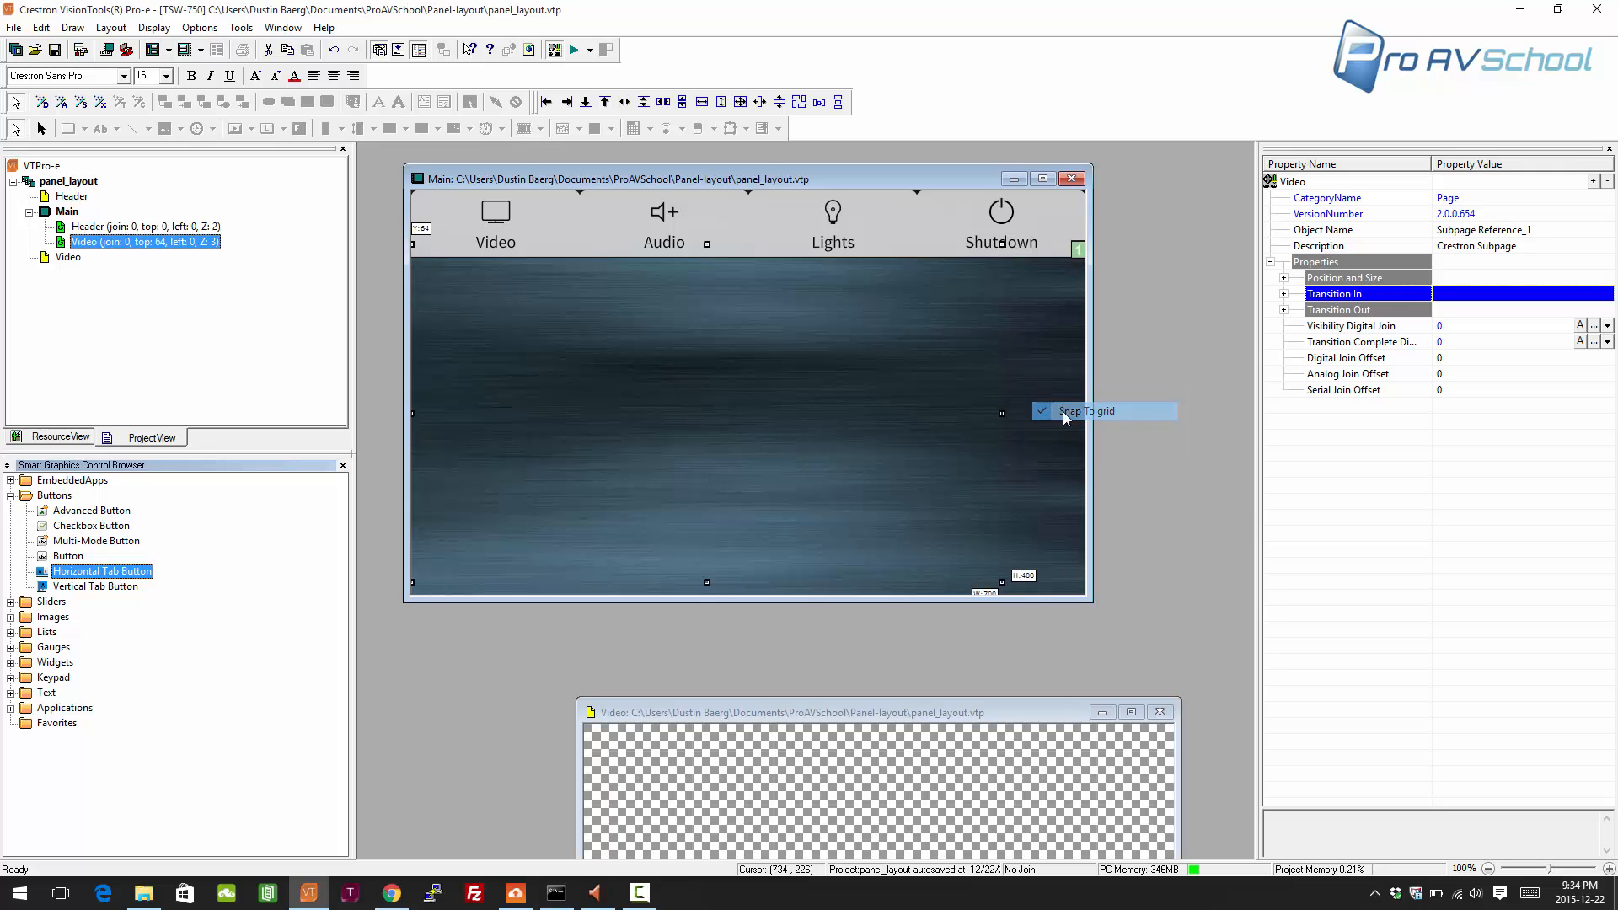
pyautogui.click(1054, 406)
pyautogui.click(858, 374)
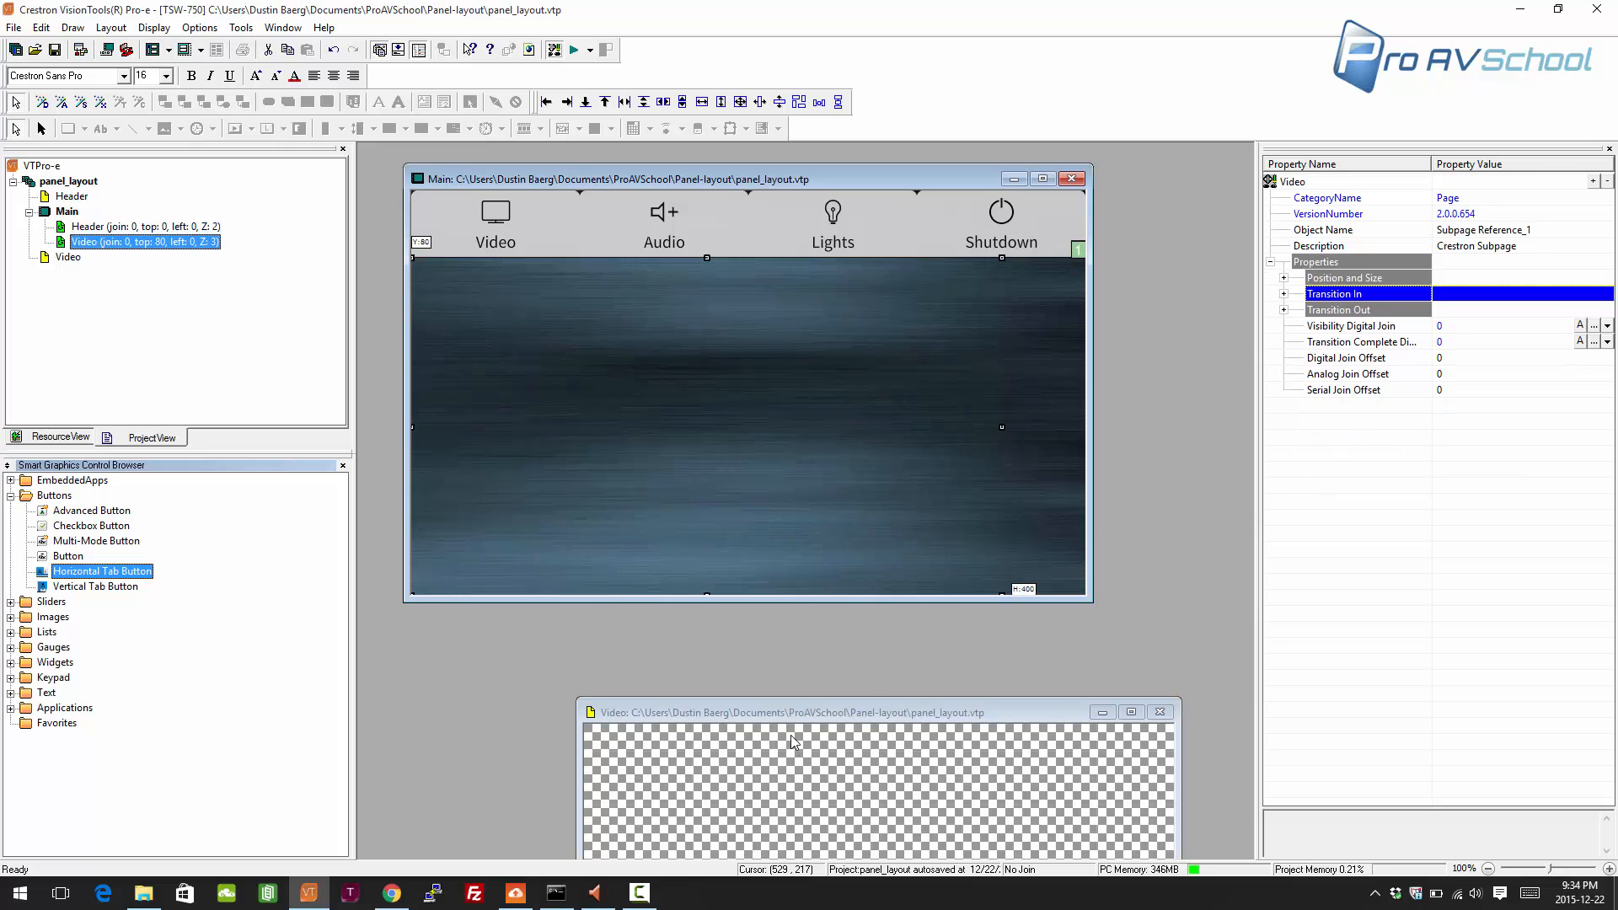
# - Check the position and size of the Video reference on the Main page, and the Video subpage's own width and height
pyautogui.moveTo(789, 712); pyautogui.dragTo(729, 556)
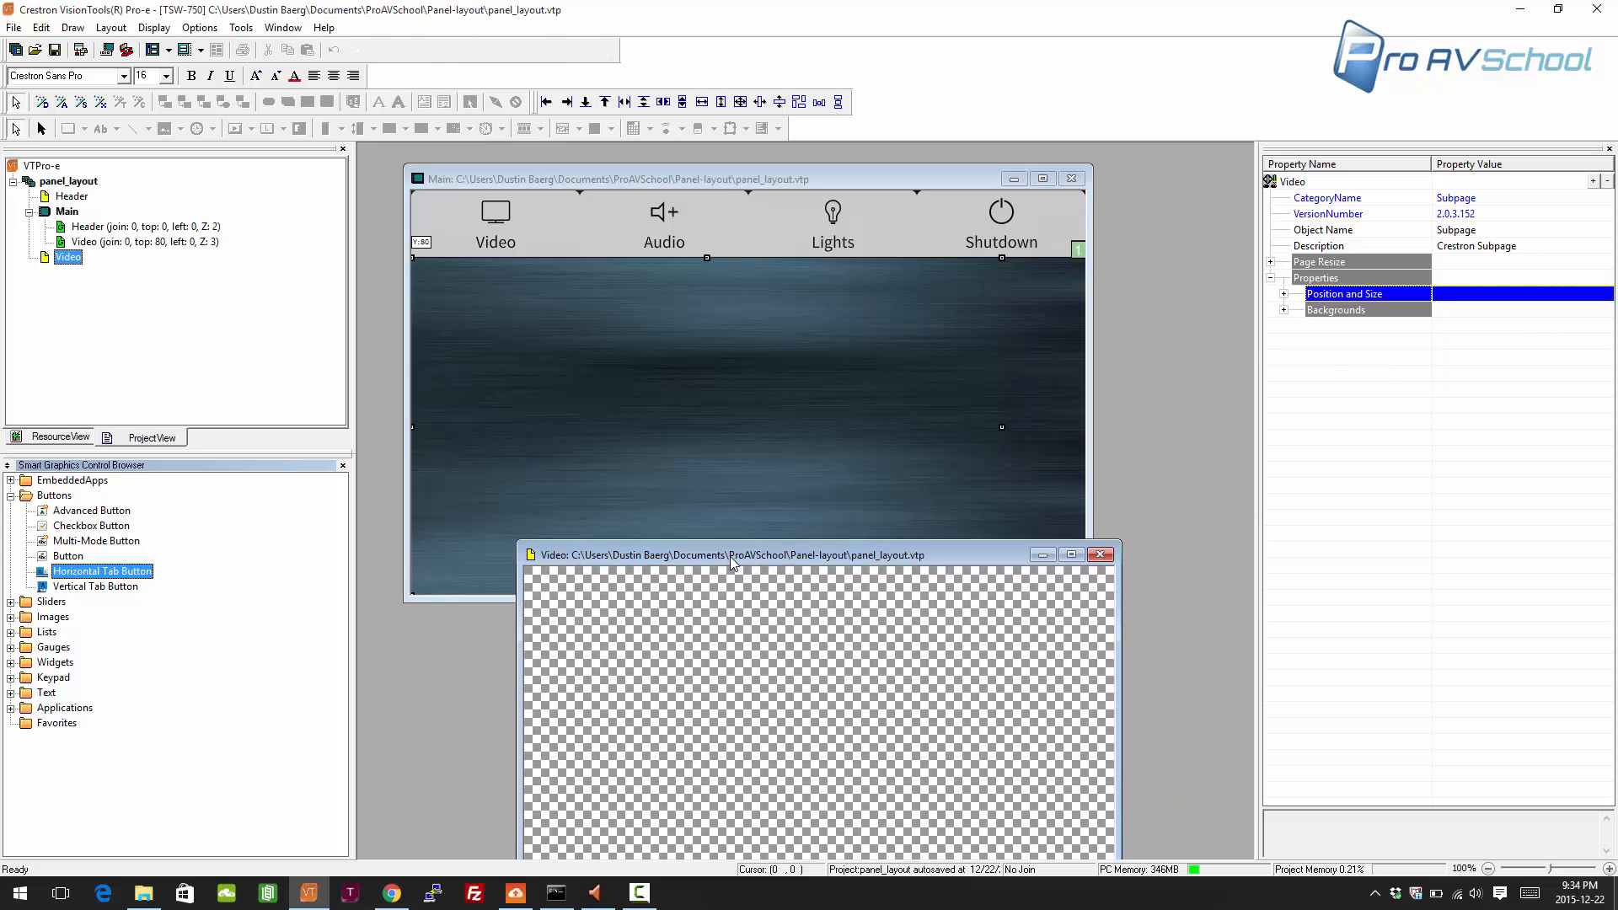
pyautogui.click(105, 243)
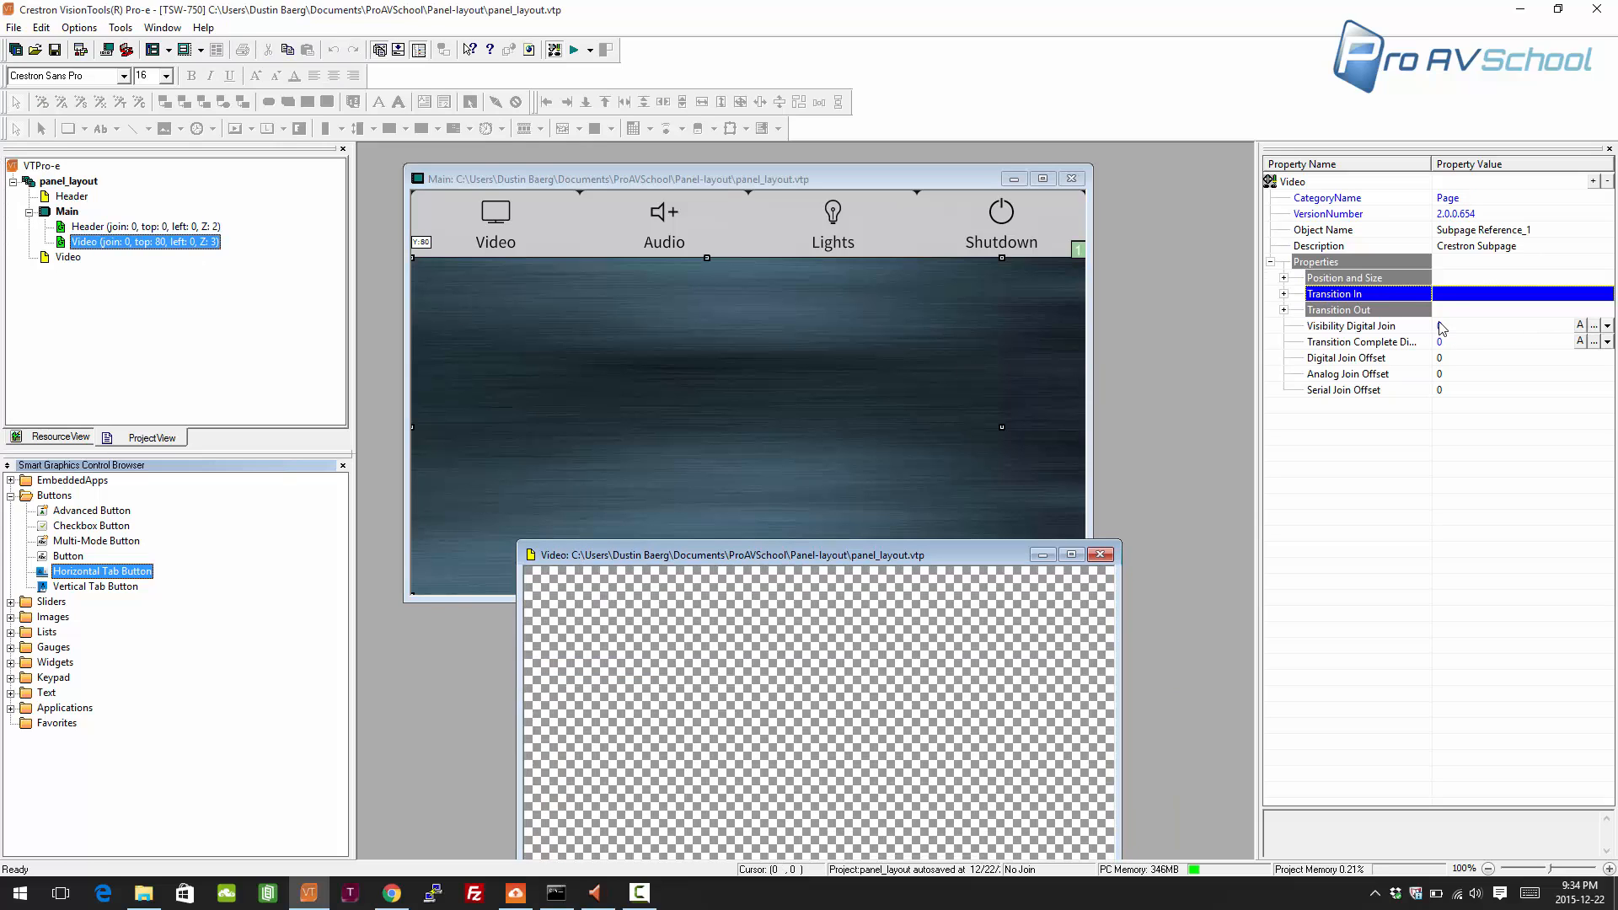
pyautogui.click(1284, 278)
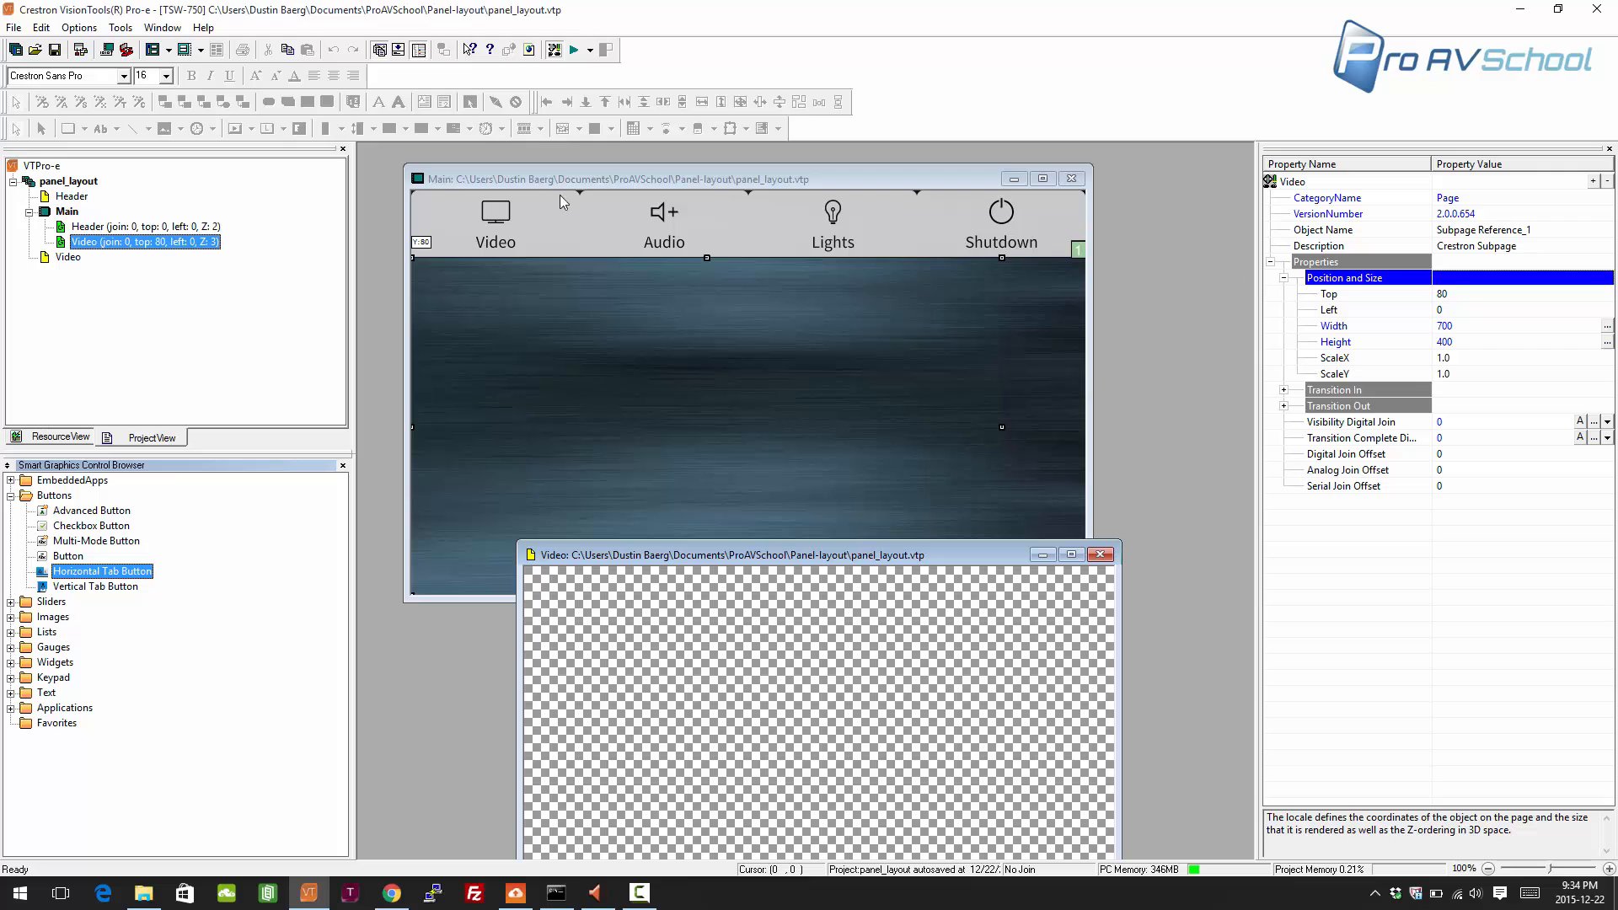
pyautogui.click(68, 258)
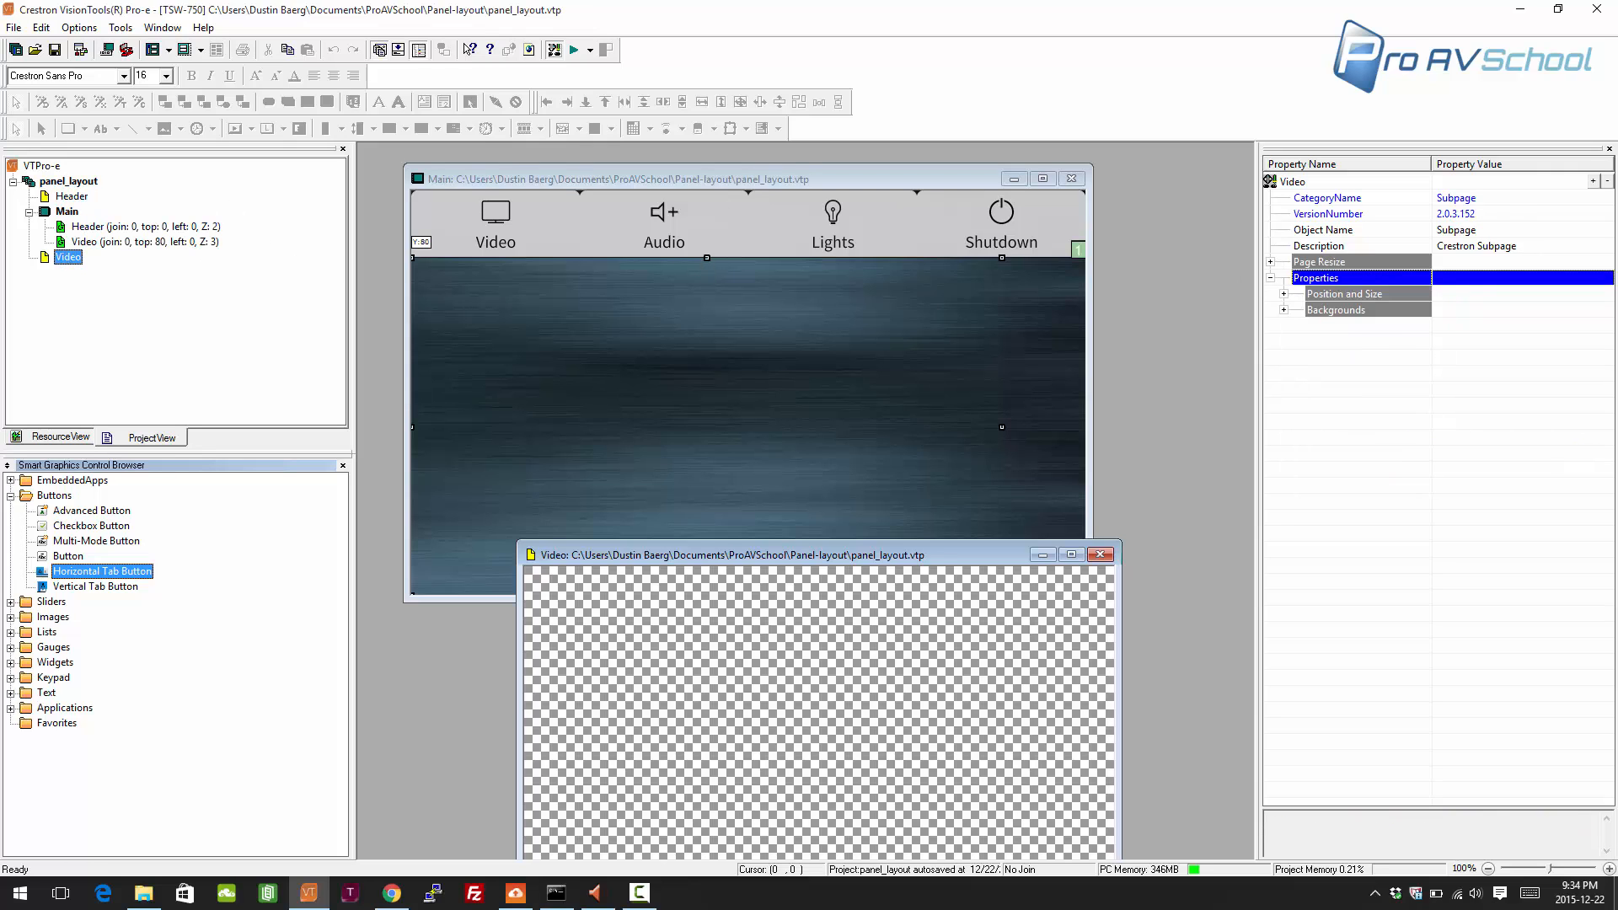
pyautogui.click(1286, 294)
pyautogui.click(1285, 295)
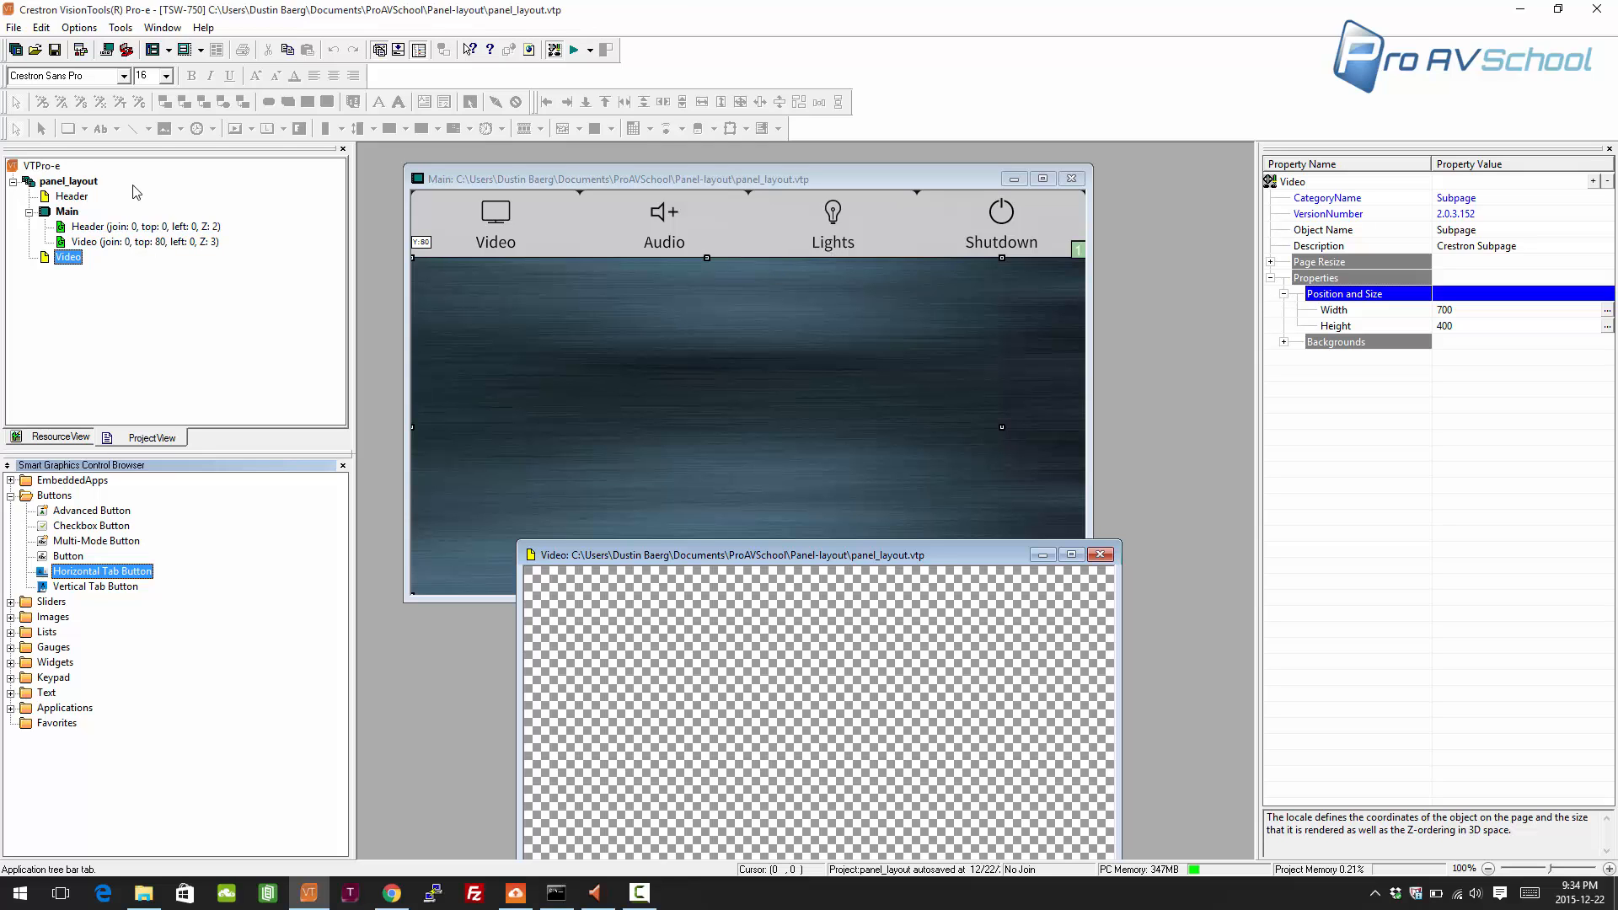
# - Add a new subpage named Volume to panel_layout, 100 wide and 400 high
pyautogui.rightClick(52, 181)
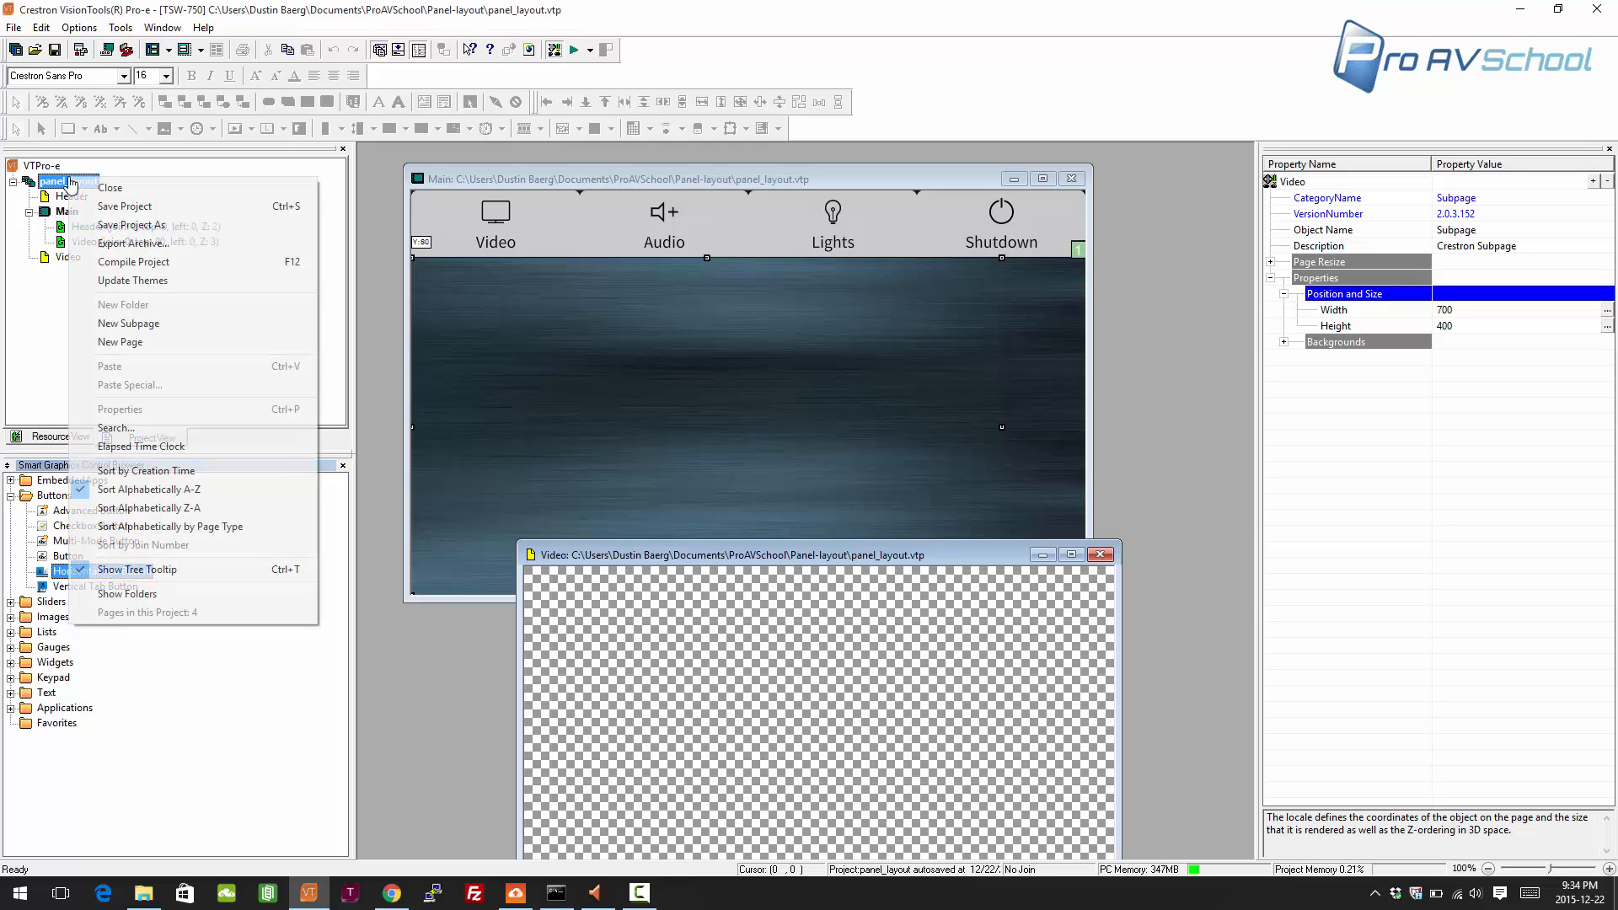
pyautogui.click(127, 323)
pyautogui.write('Volume')
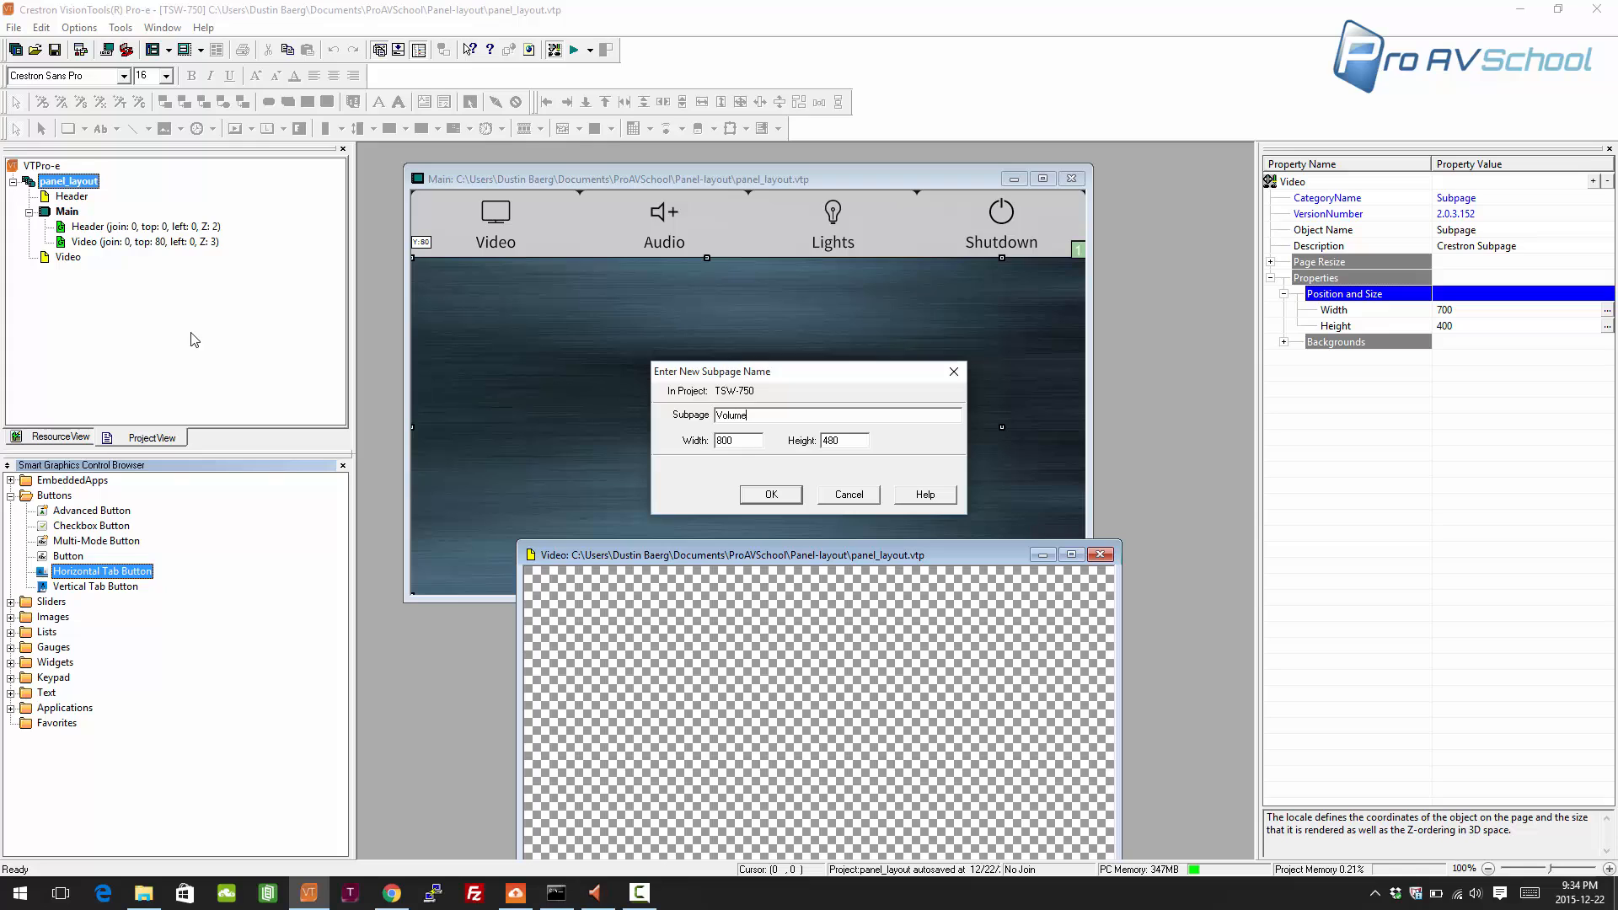
pyautogui.doubleClick(756, 444)
pyautogui.write('100')
pyautogui.press('Tab')
pyautogui.write('4')
pyautogui.click(774, 495)
# - Place the Volume subpage on the Main page at top 80, left 700, moving the Video and Volume windows clear of it
pyautogui.moveTo(73, 274); pyautogui.dragTo(73, 212)
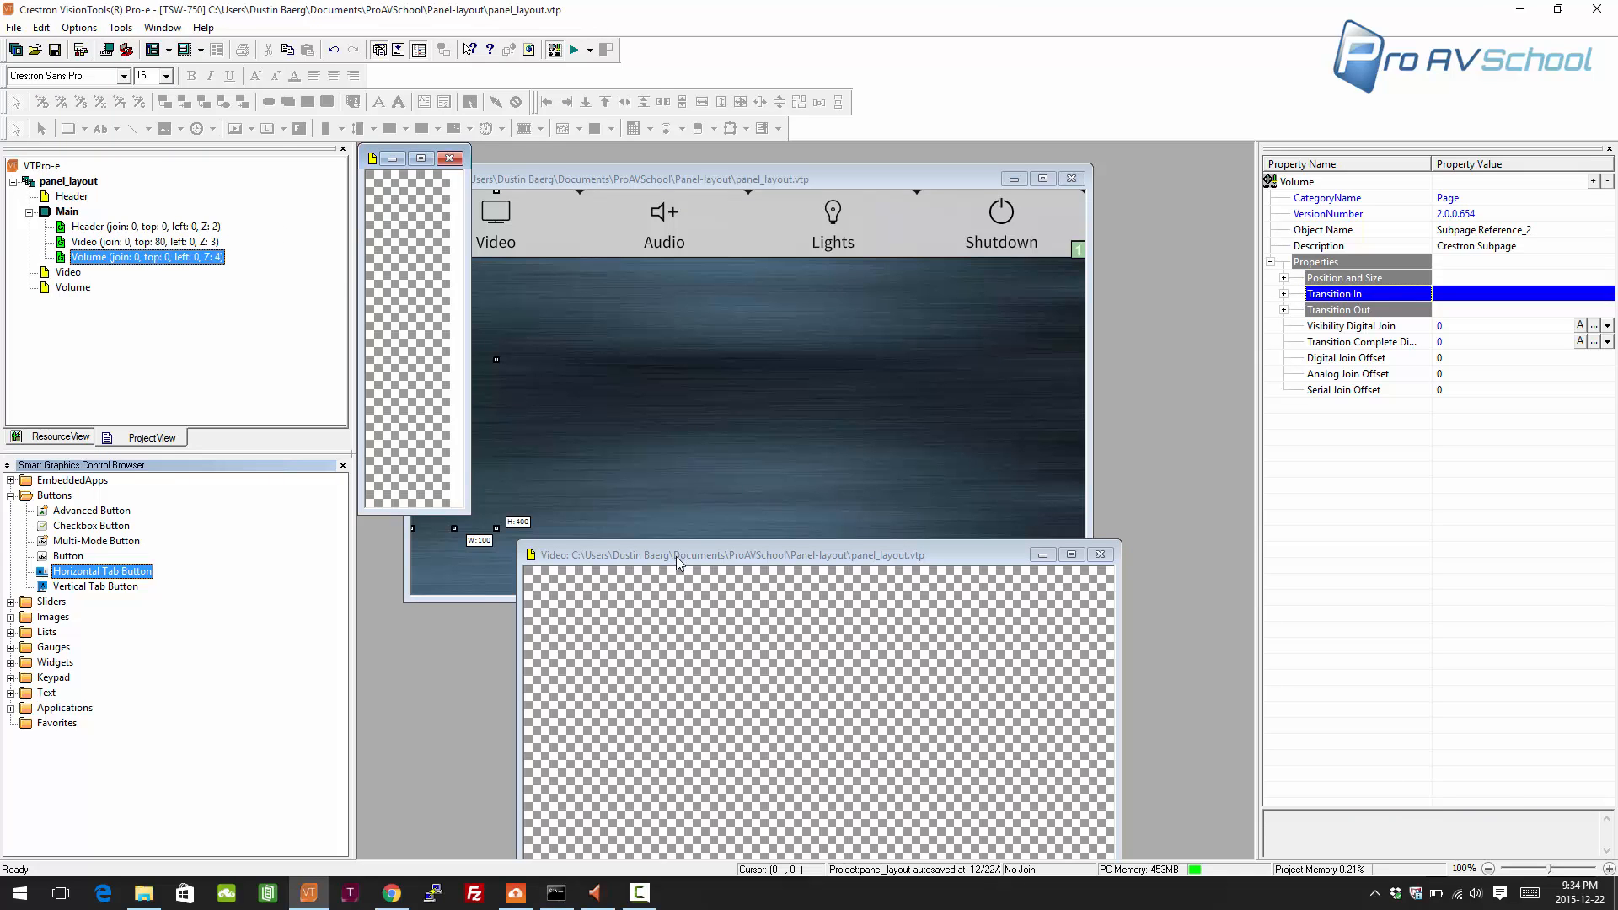
pyautogui.moveTo(676, 554); pyautogui.dragTo(682, 675)
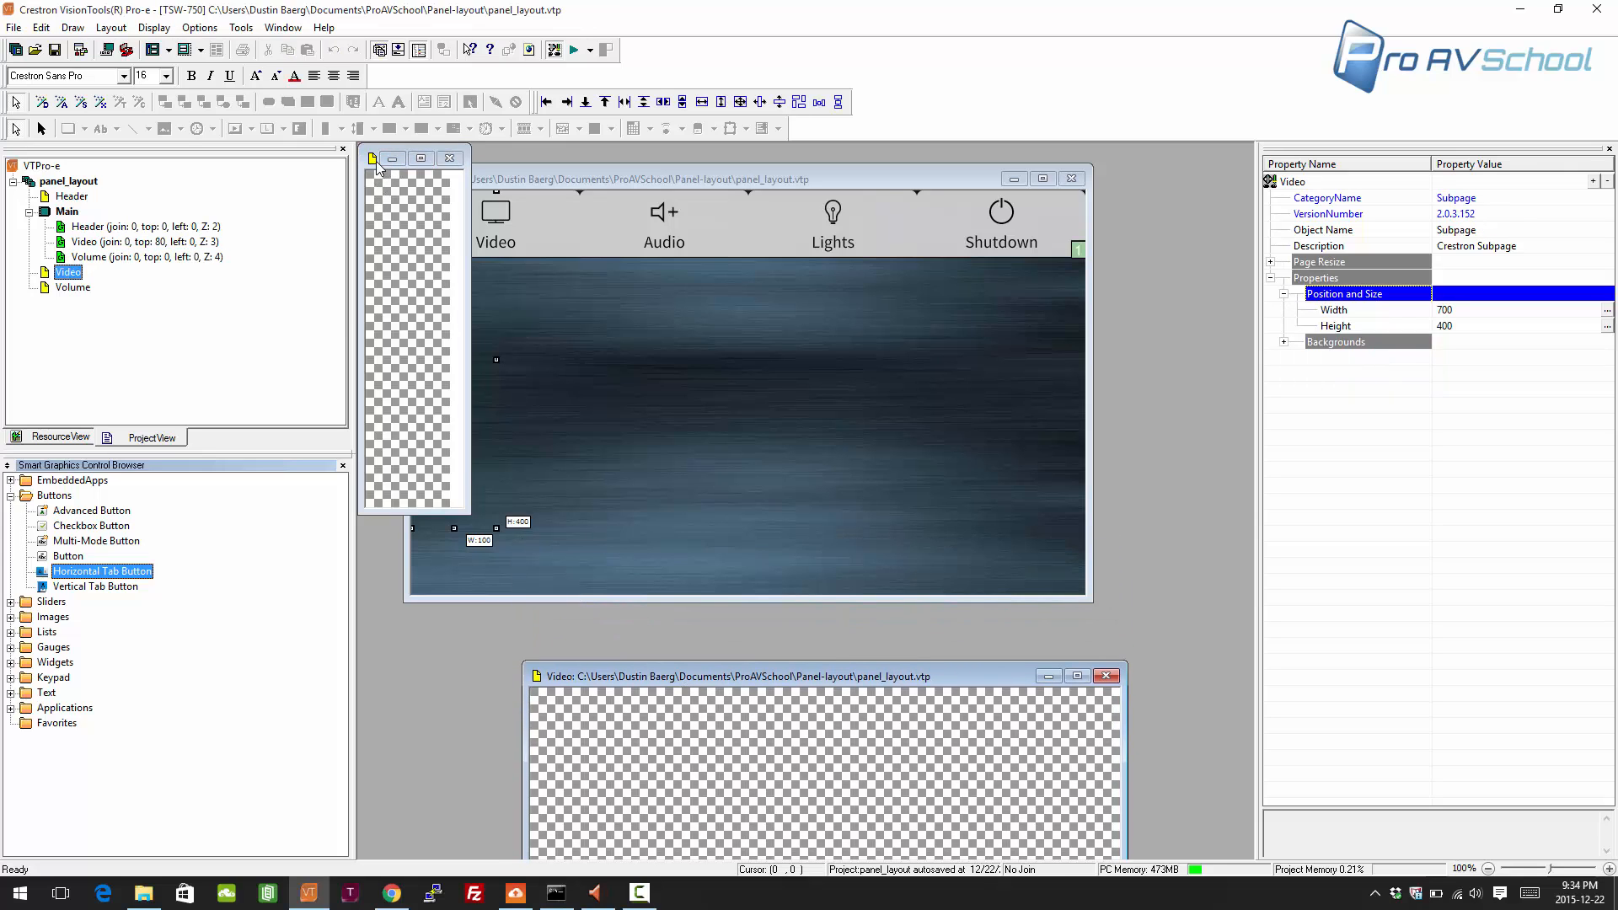
pyautogui.click(412, 259)
pyautogui.moveTo(437, 167); pyautogui.dragTo(472, 506)
pyautogui.moveTo(462, 354); pyautogui.dragTo(1125, 467)
# - Add a Liquid Gauge Vertical to the Volume subpage and a standard Button above it
pyautogui.click(432, 563)
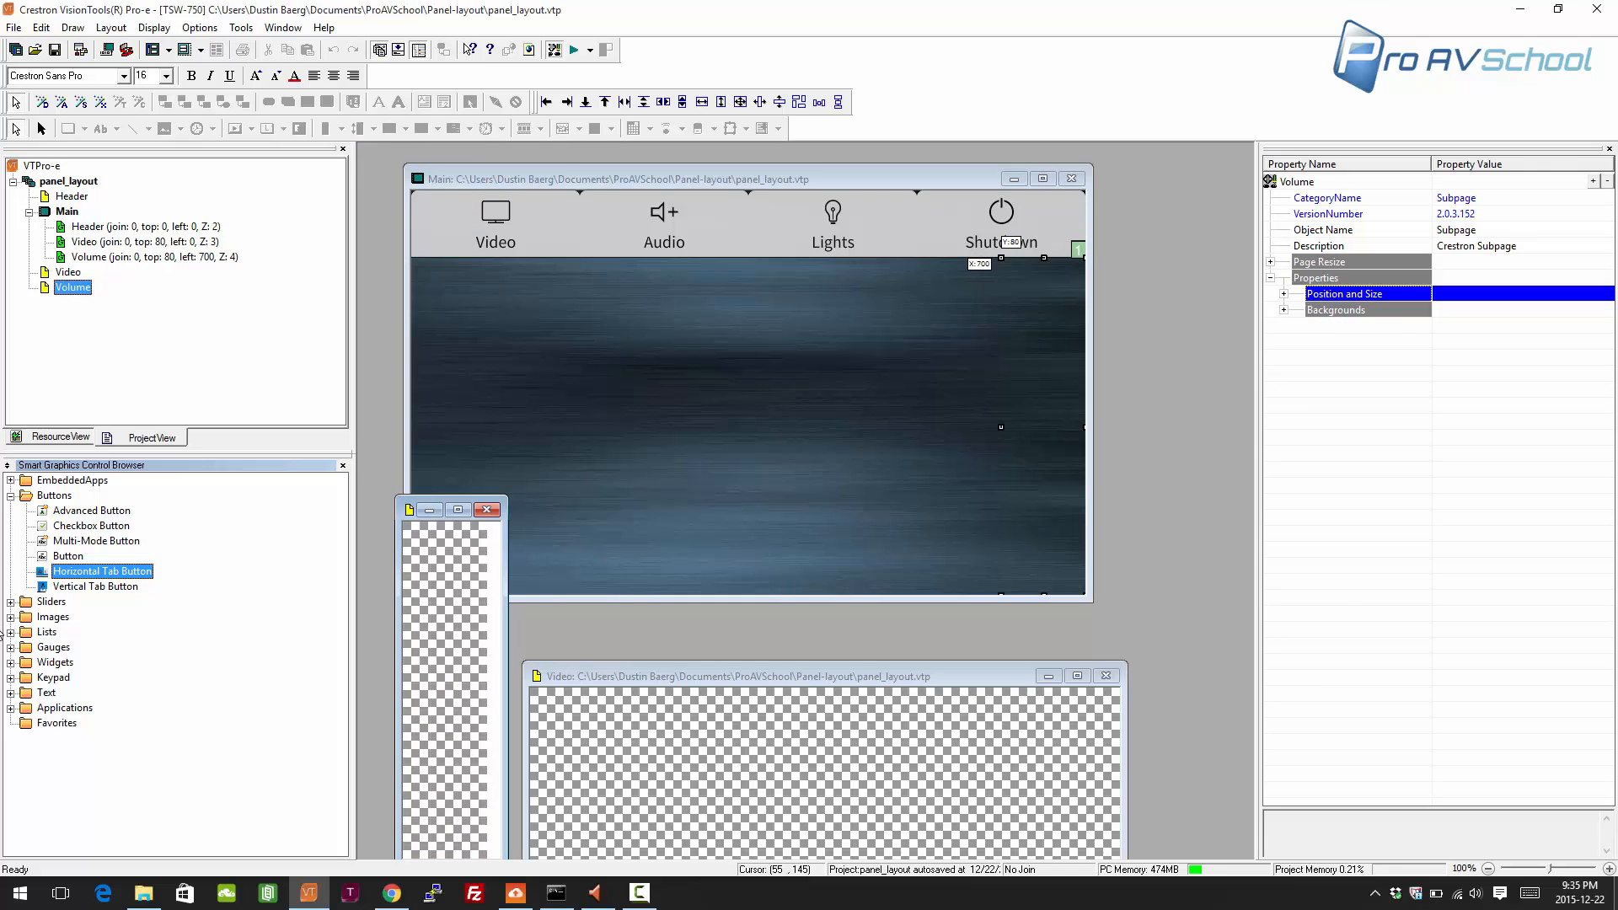
pyautogui.click(12, 647)
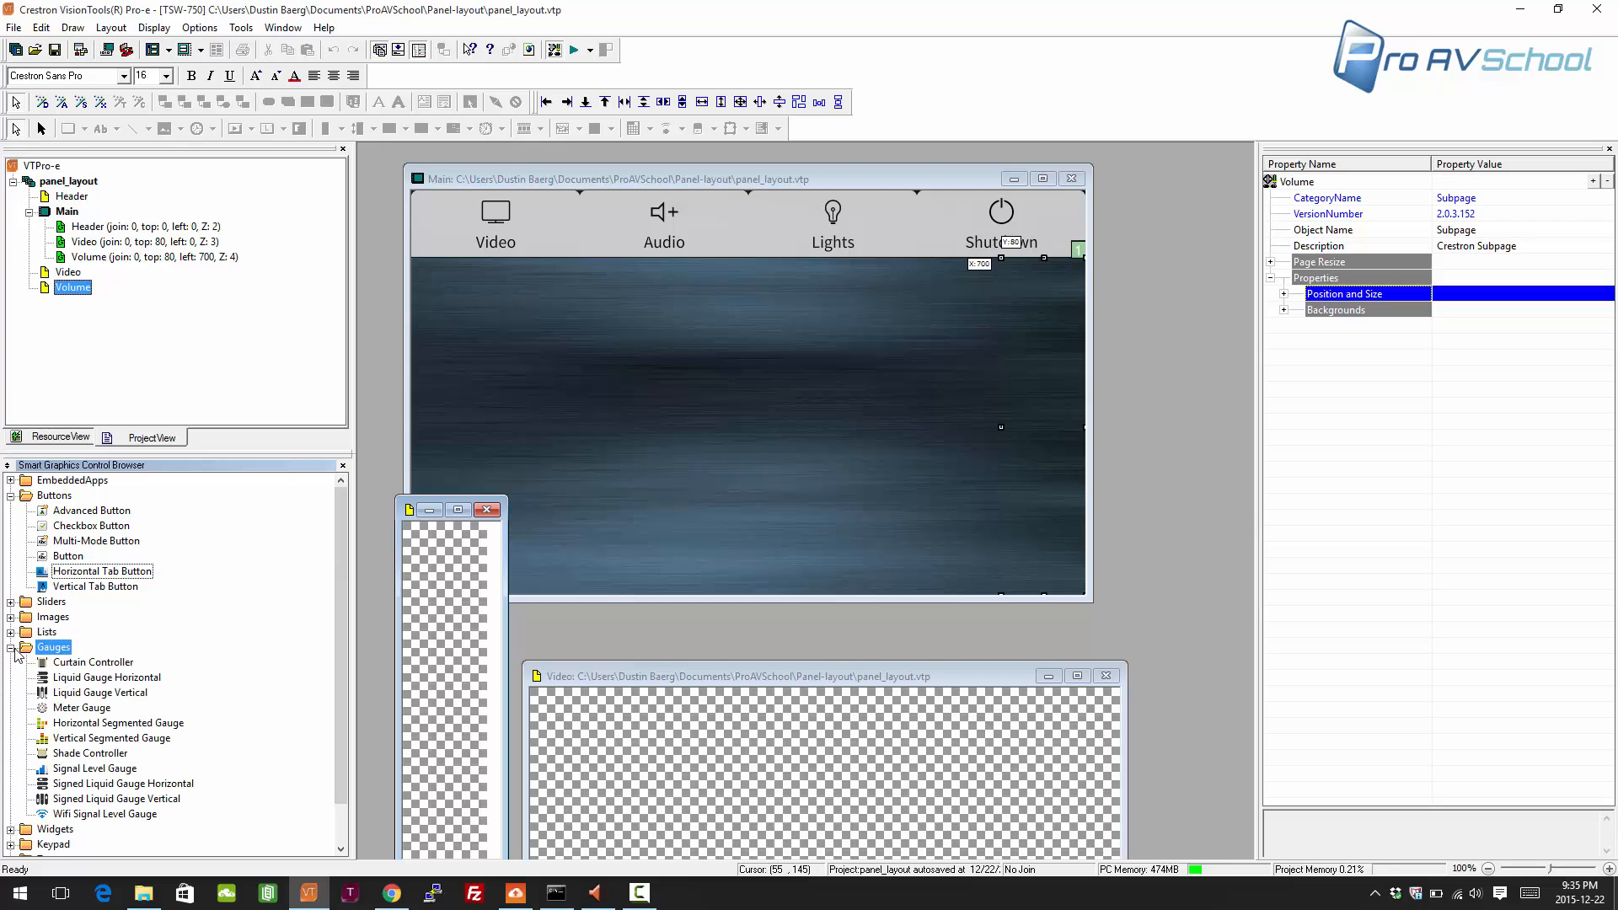
pyautogui.moveTo(103, 693); pyautogui.dragTo(468, 644)
pyautogui.moveTo(77, 555); pyautogui.dragTo(459, 554)
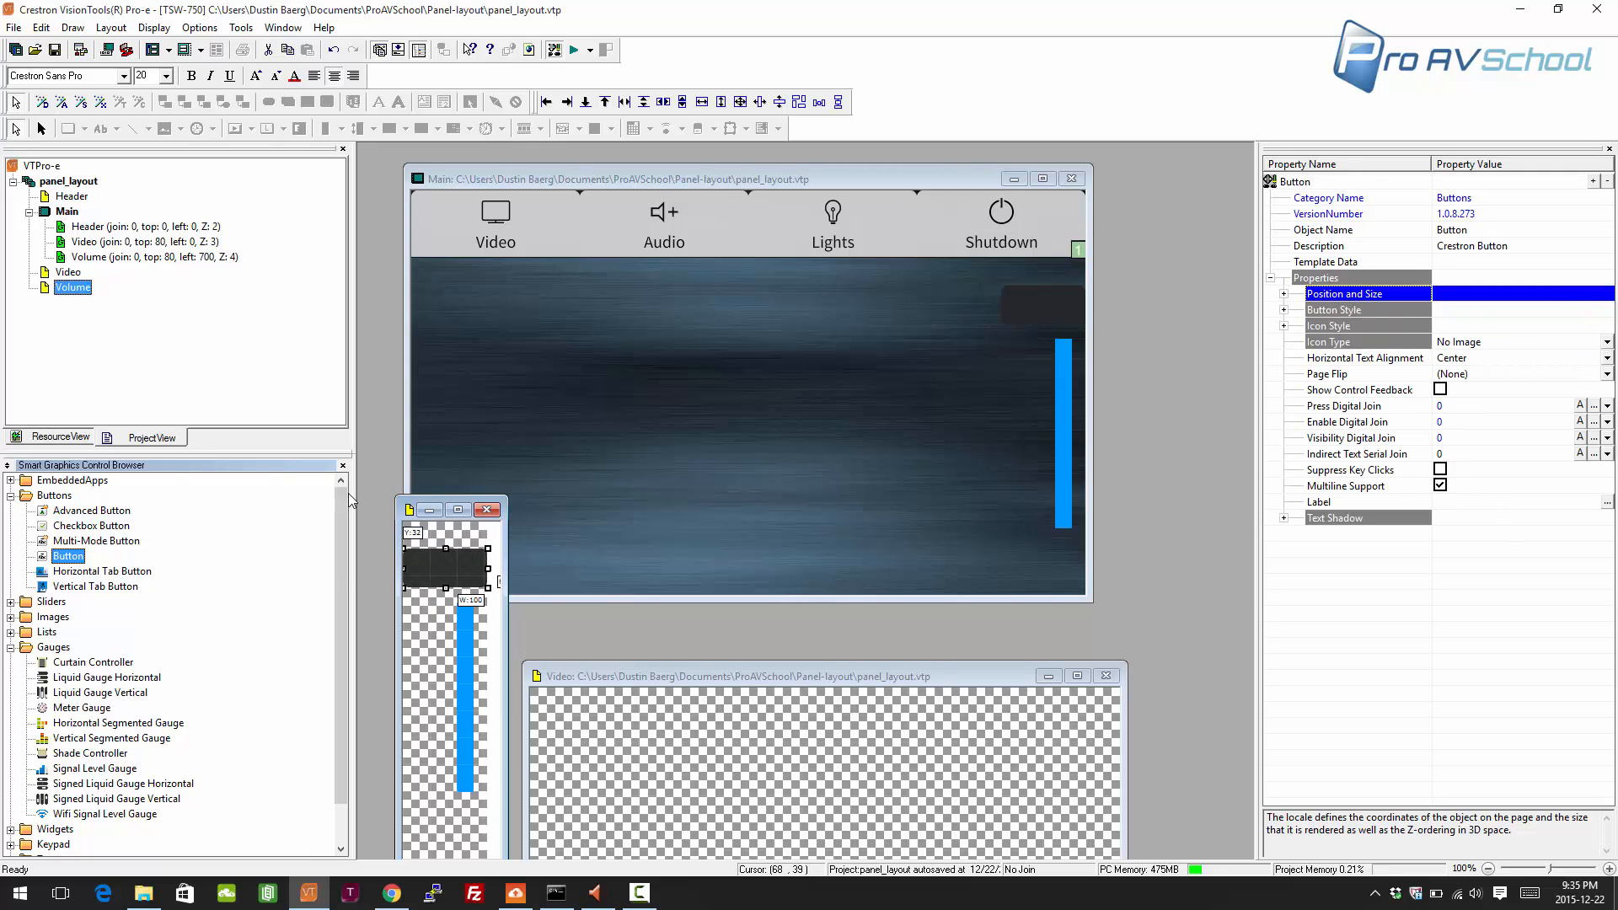
# - Set the style of the Volume subpage's button to Round Accent Btn
pyautogui.click(1283, 309)
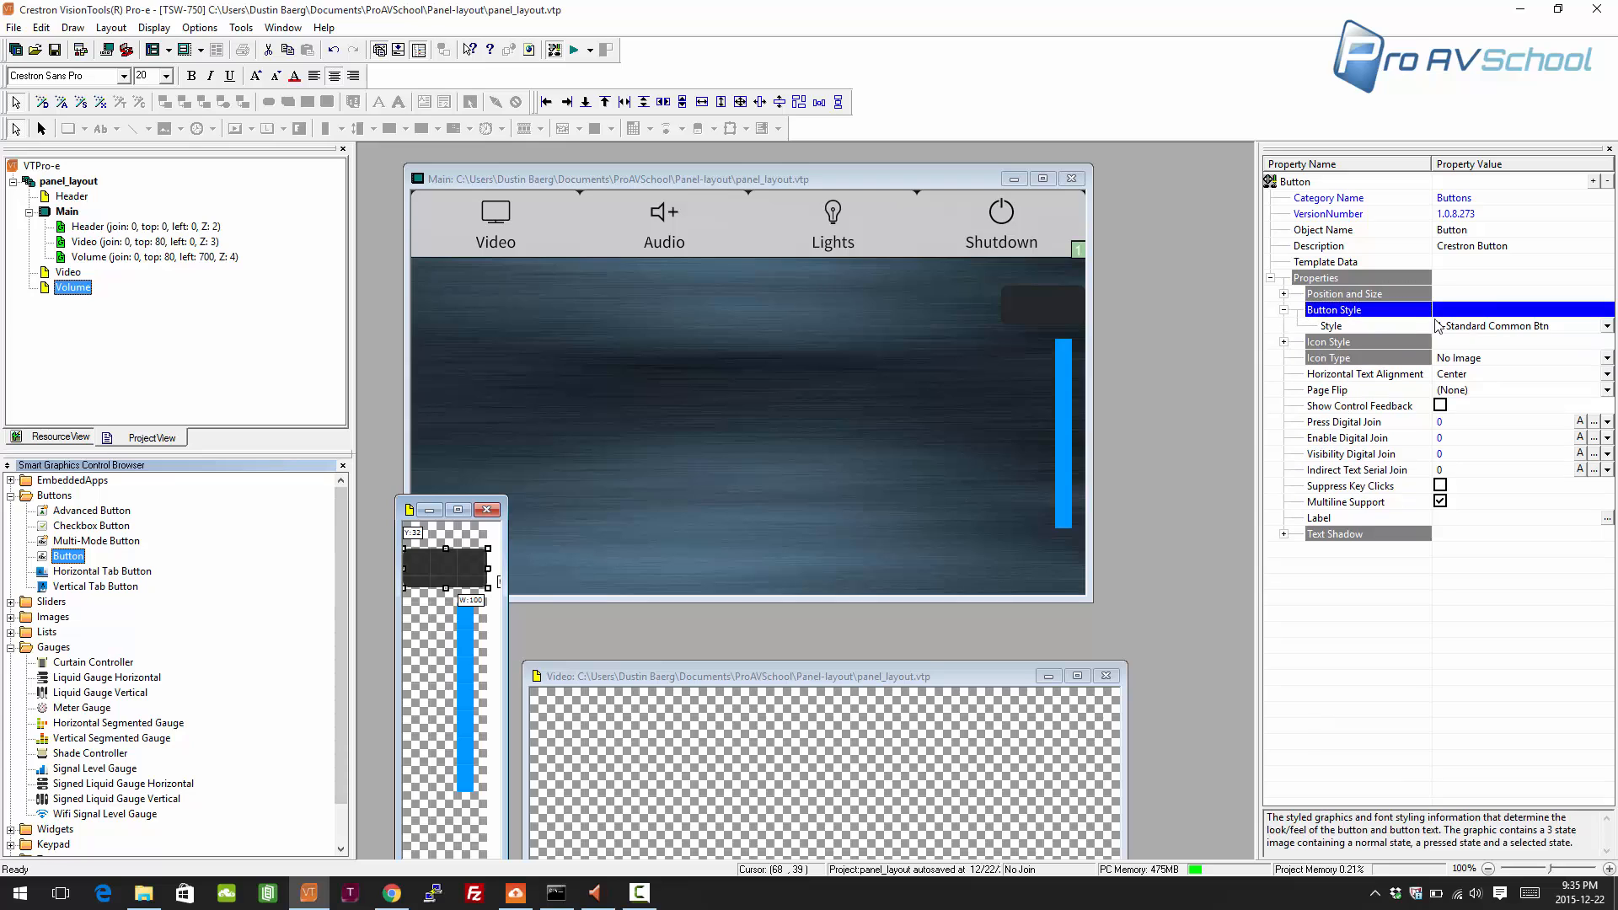
pyautogui.click(1478, 327)
pyautogui.click(1480, 328)
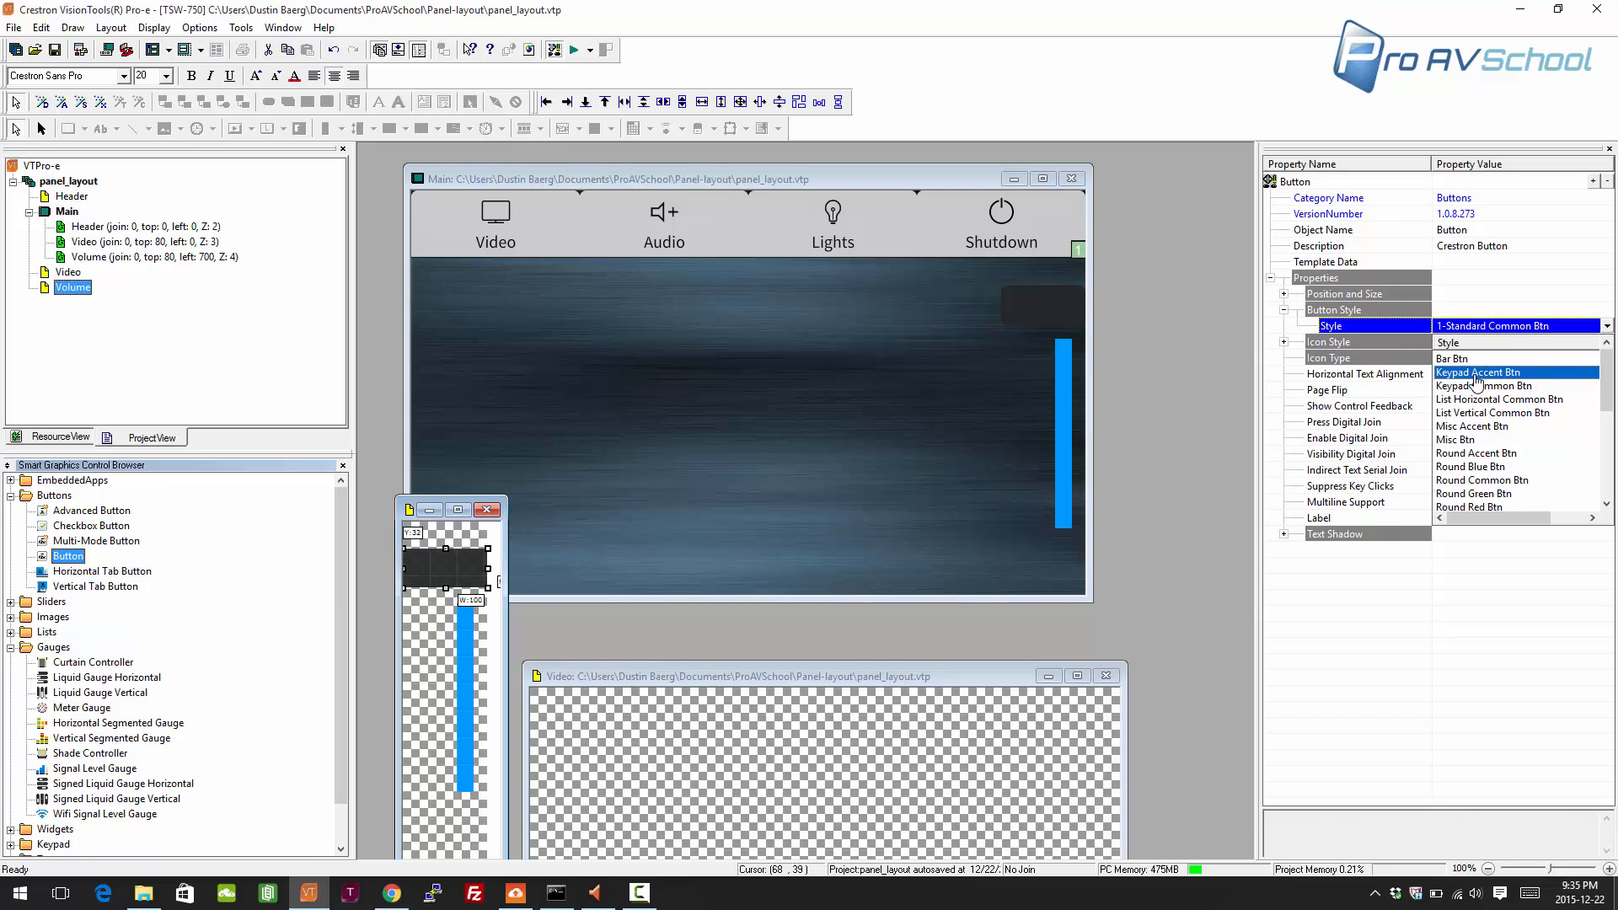
pyautogui.click(1483, 453)
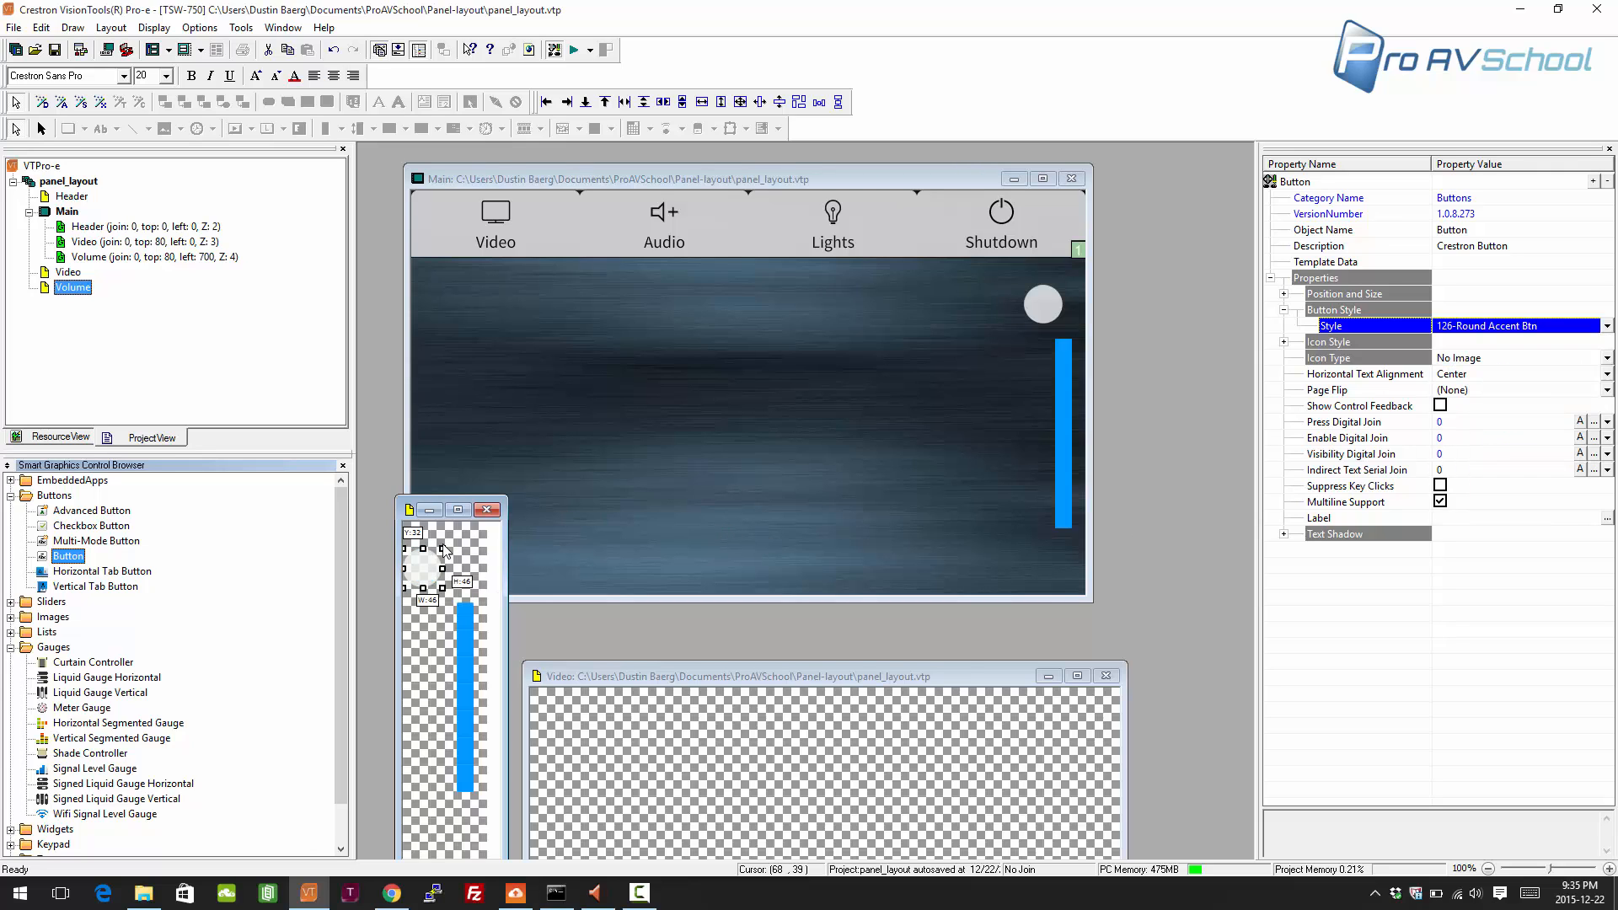
# - Resize the round button to 64 by 64 and move the vertical gauge to left 32, top 96
pyautogui.moveTo(445, 547)
pyautogui.mouseDown()
pyautogui.moveTo(485, 522)
pyautogui.moveTo(470, 534)
pyautogui.mouseUp()
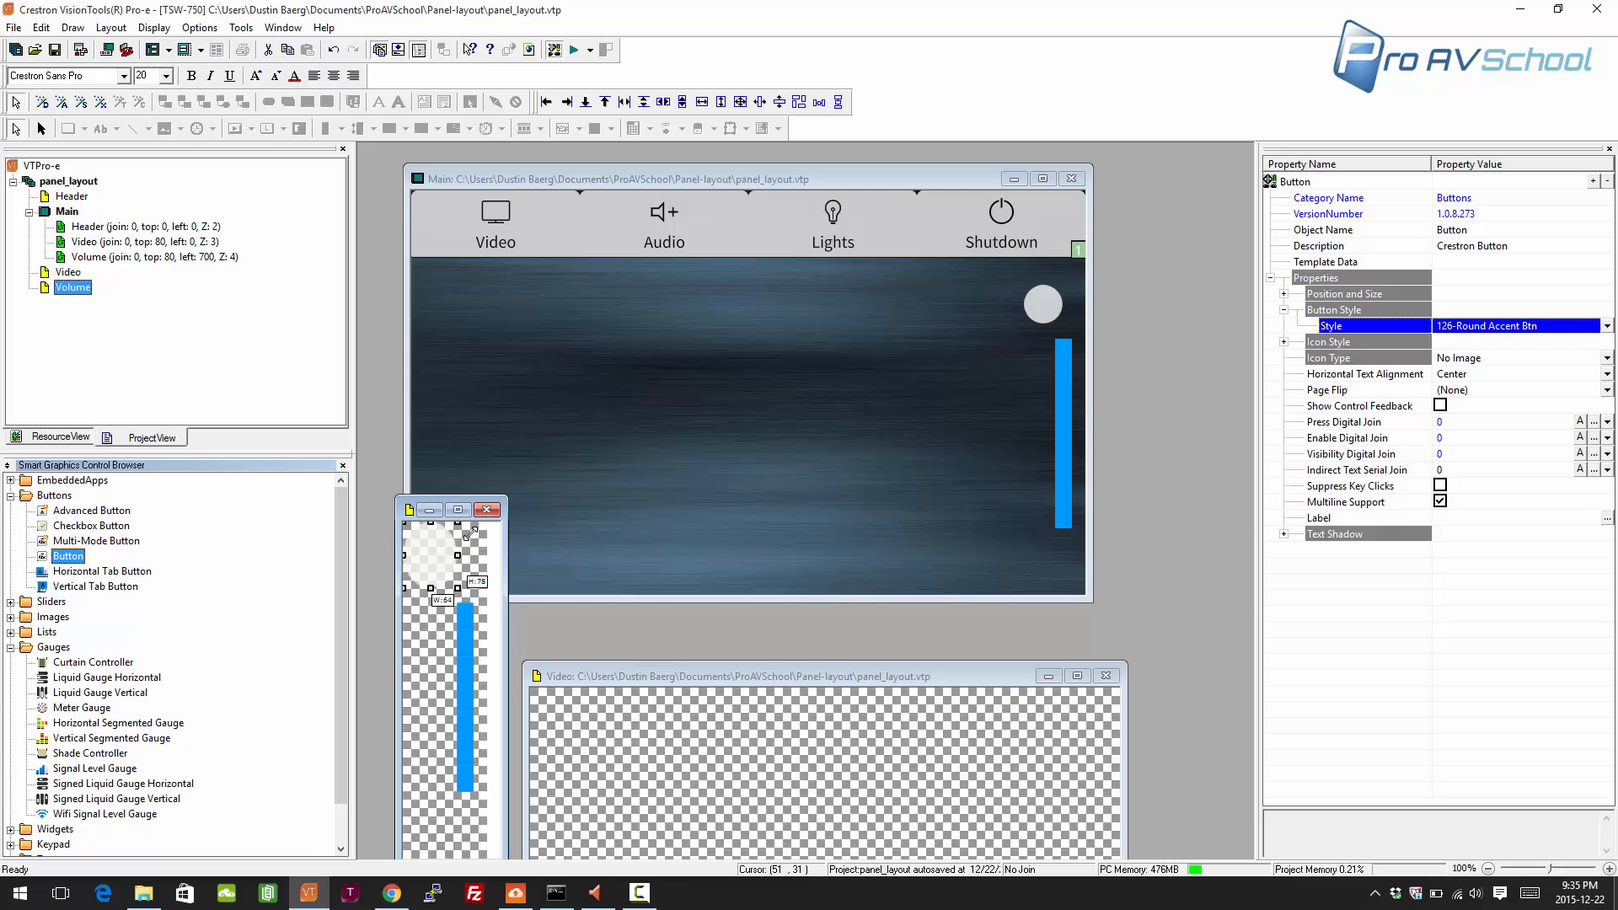
pyautogui.moveTo(467, 680); pyautogui.dragTo(440, 681)
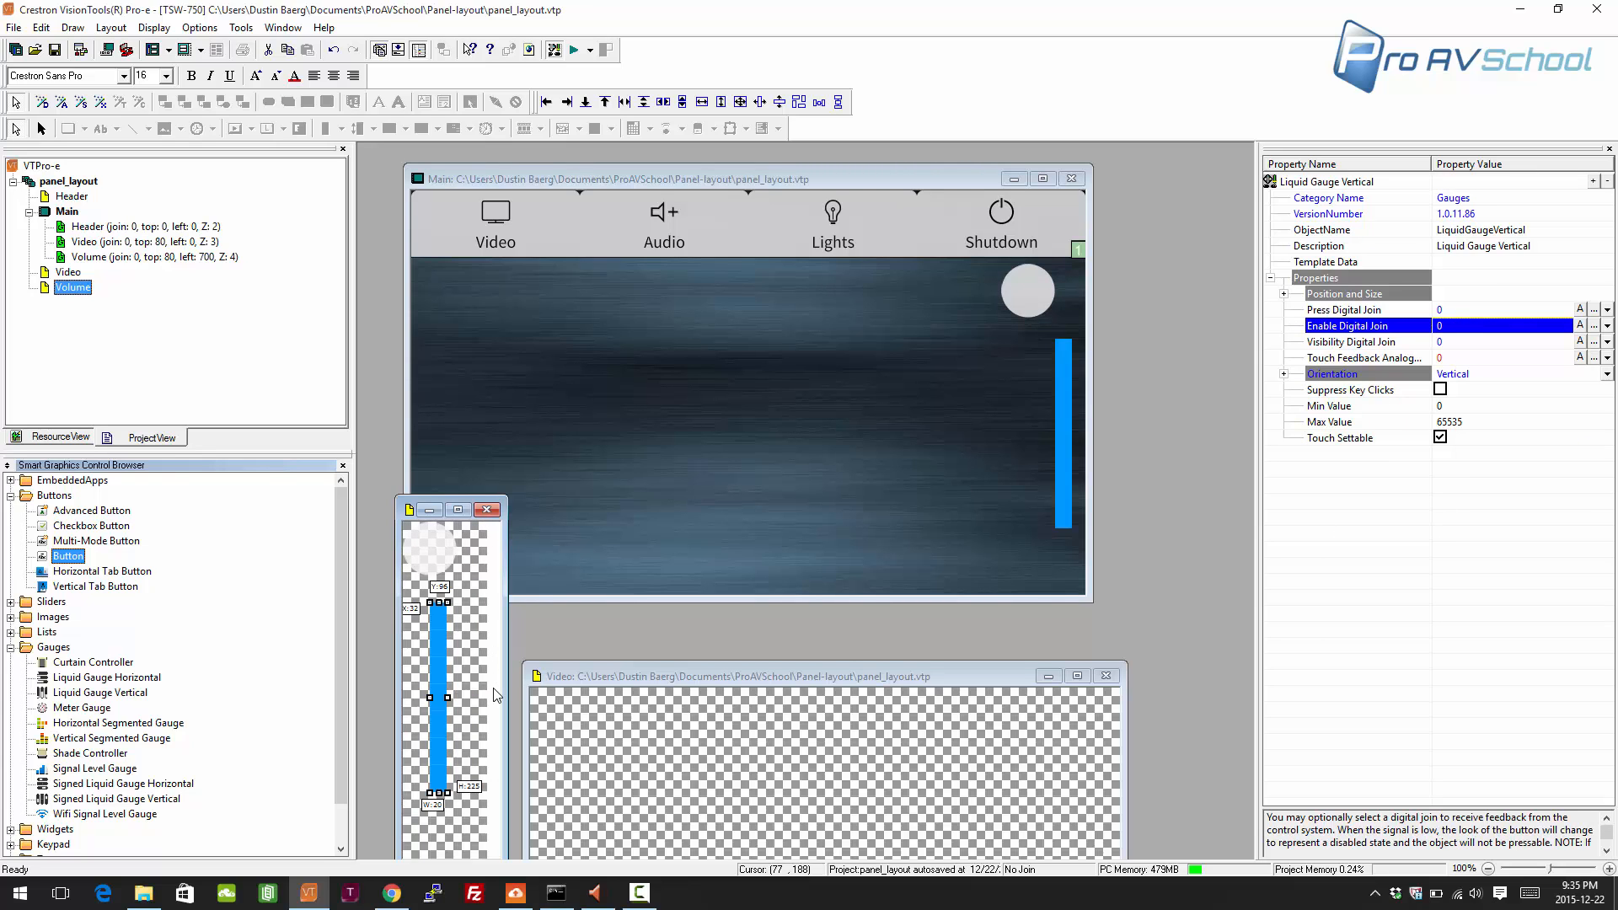
pyautogui.click(447, 564)
# - Turn off snap to grid on the Volume subpage and nudge the round button and gauge so the button sits centred just above the gauge
pyautogui.rightClick(471, 602)
pyautogui.click(512, 632)
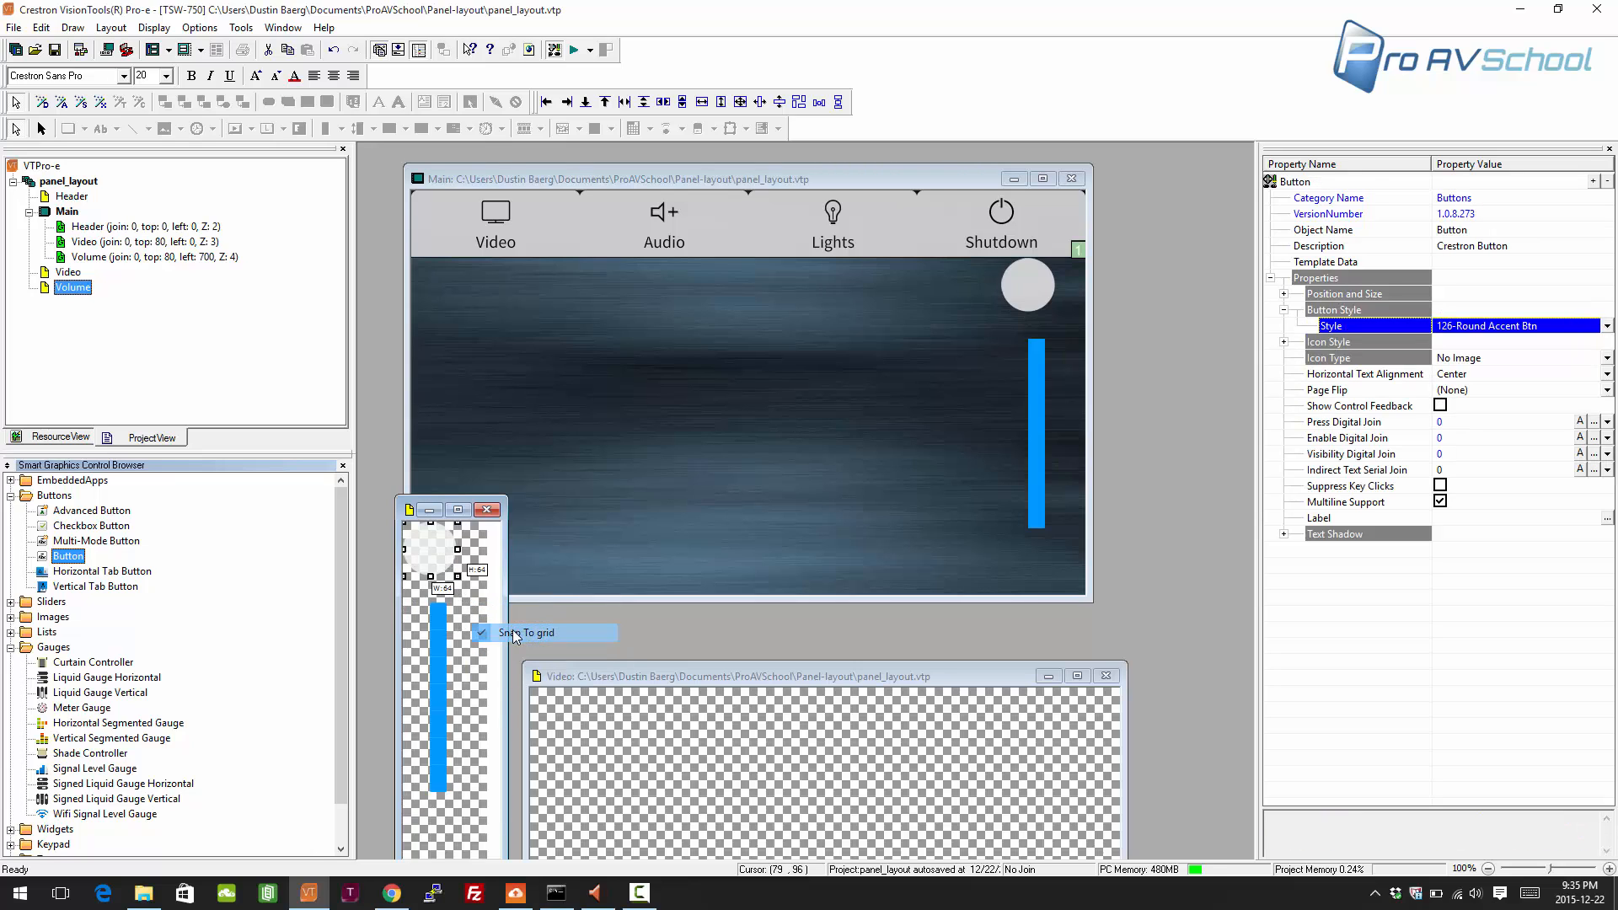
pyautogui.moveTo(440, 550); pyautogui.dragTo(448, 552)
pyautogui.moveTo(438, 648); pyautogui.dragTo(441, 649)
pyautogui.click(436, 561)
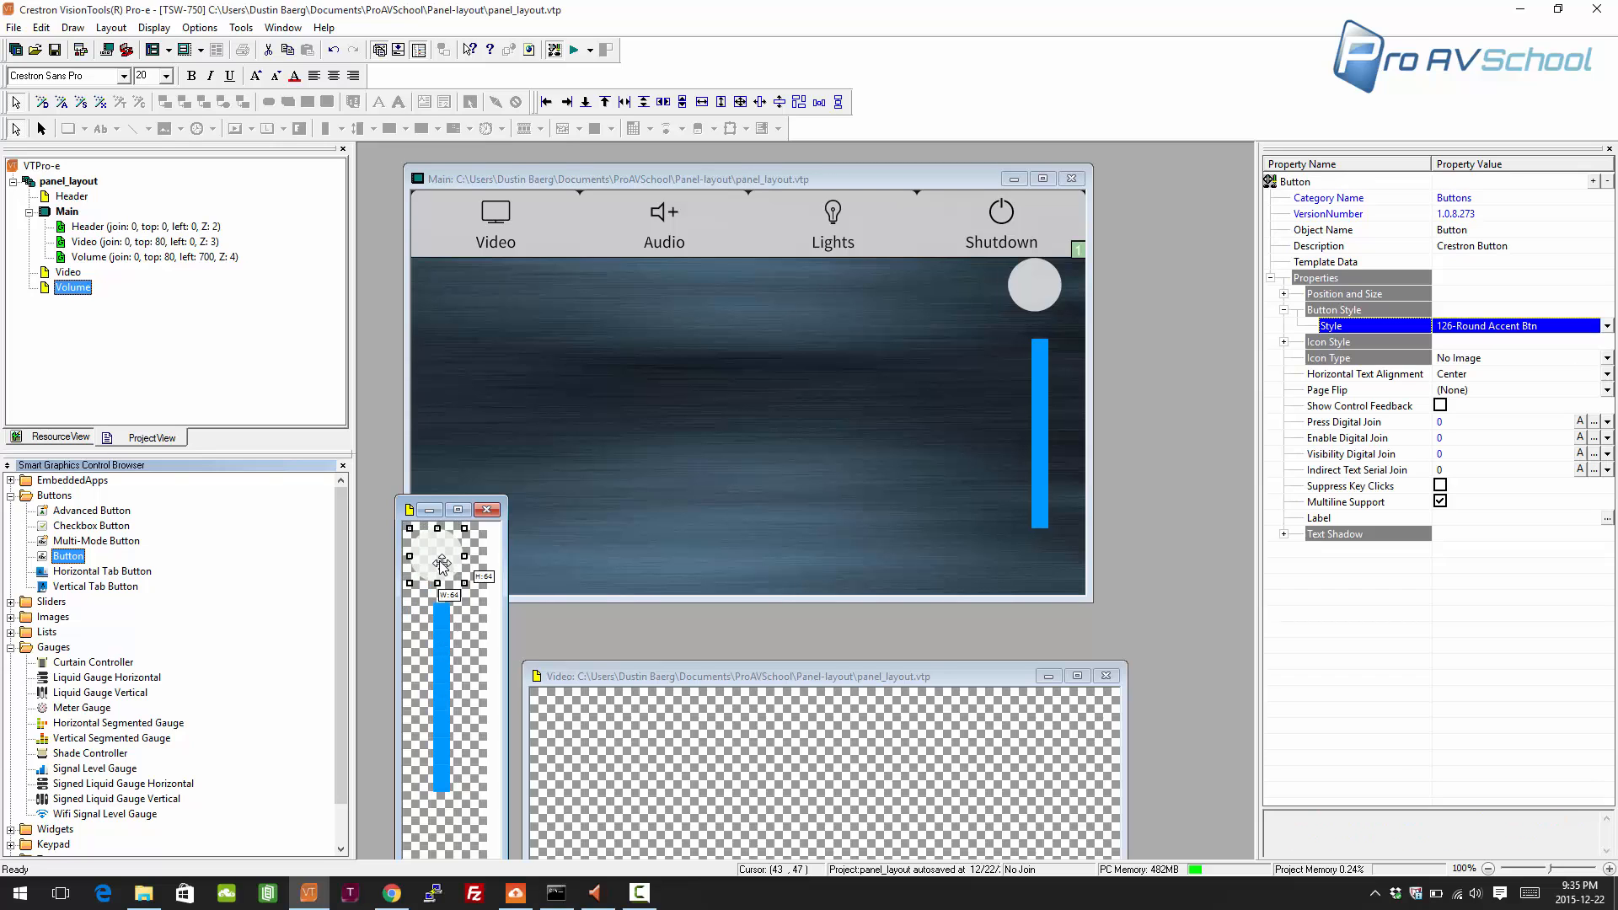
pyautogui.press('Down')
pyautogui.press('Down')
pyautogui.press('Down')
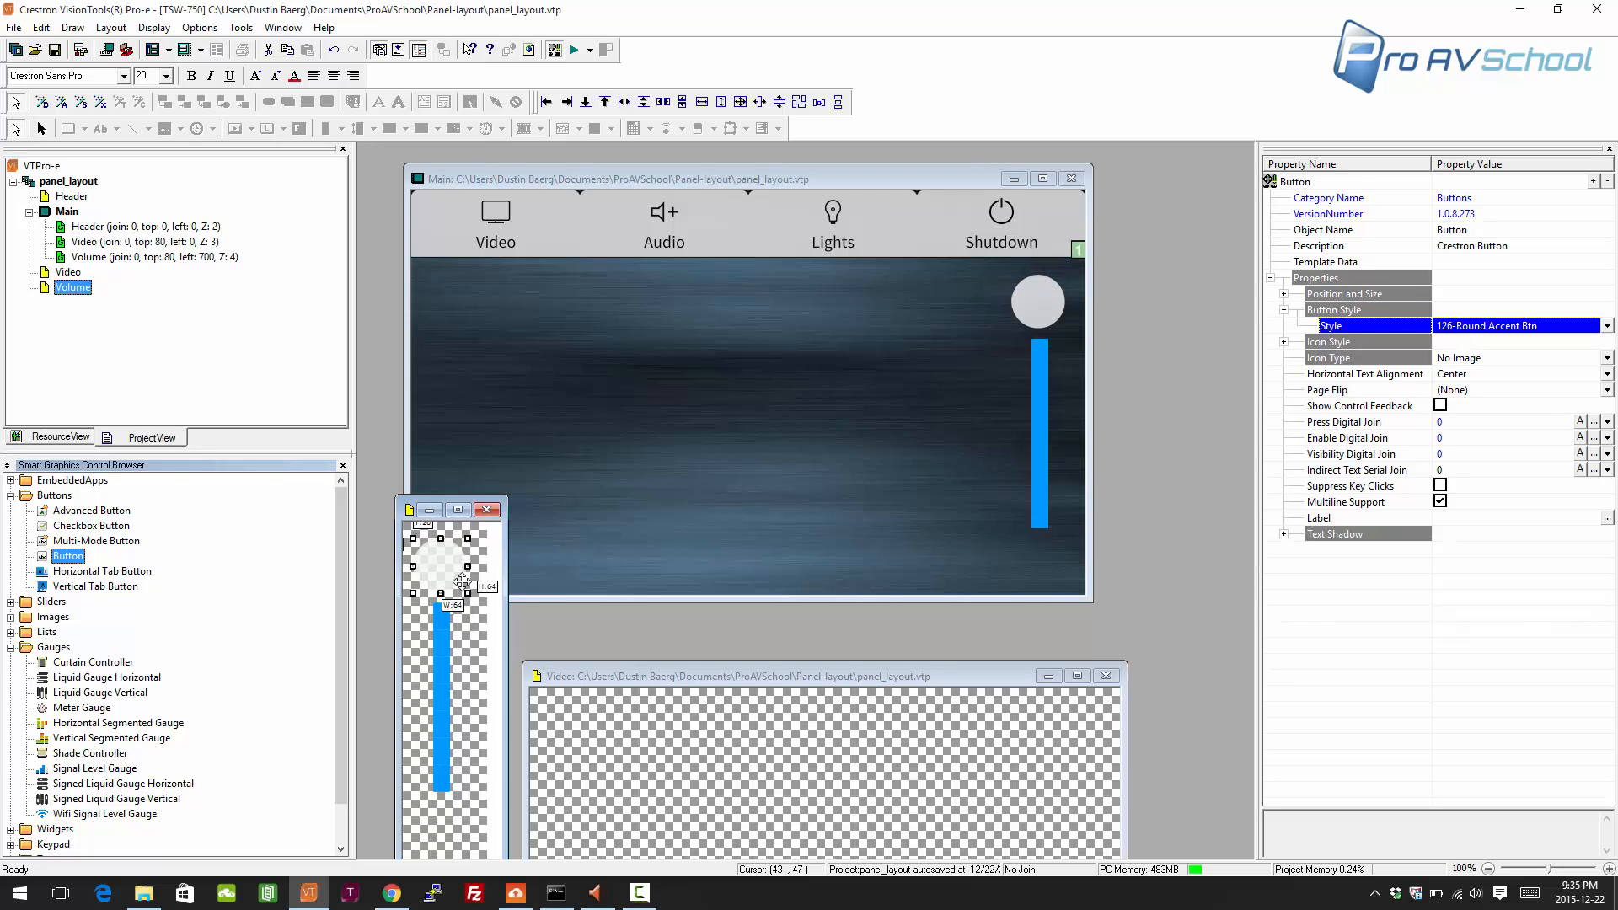
# - Duplicate the round button and place the copy just below the gauge, at about top 331
pyautogui.click(448, 566)
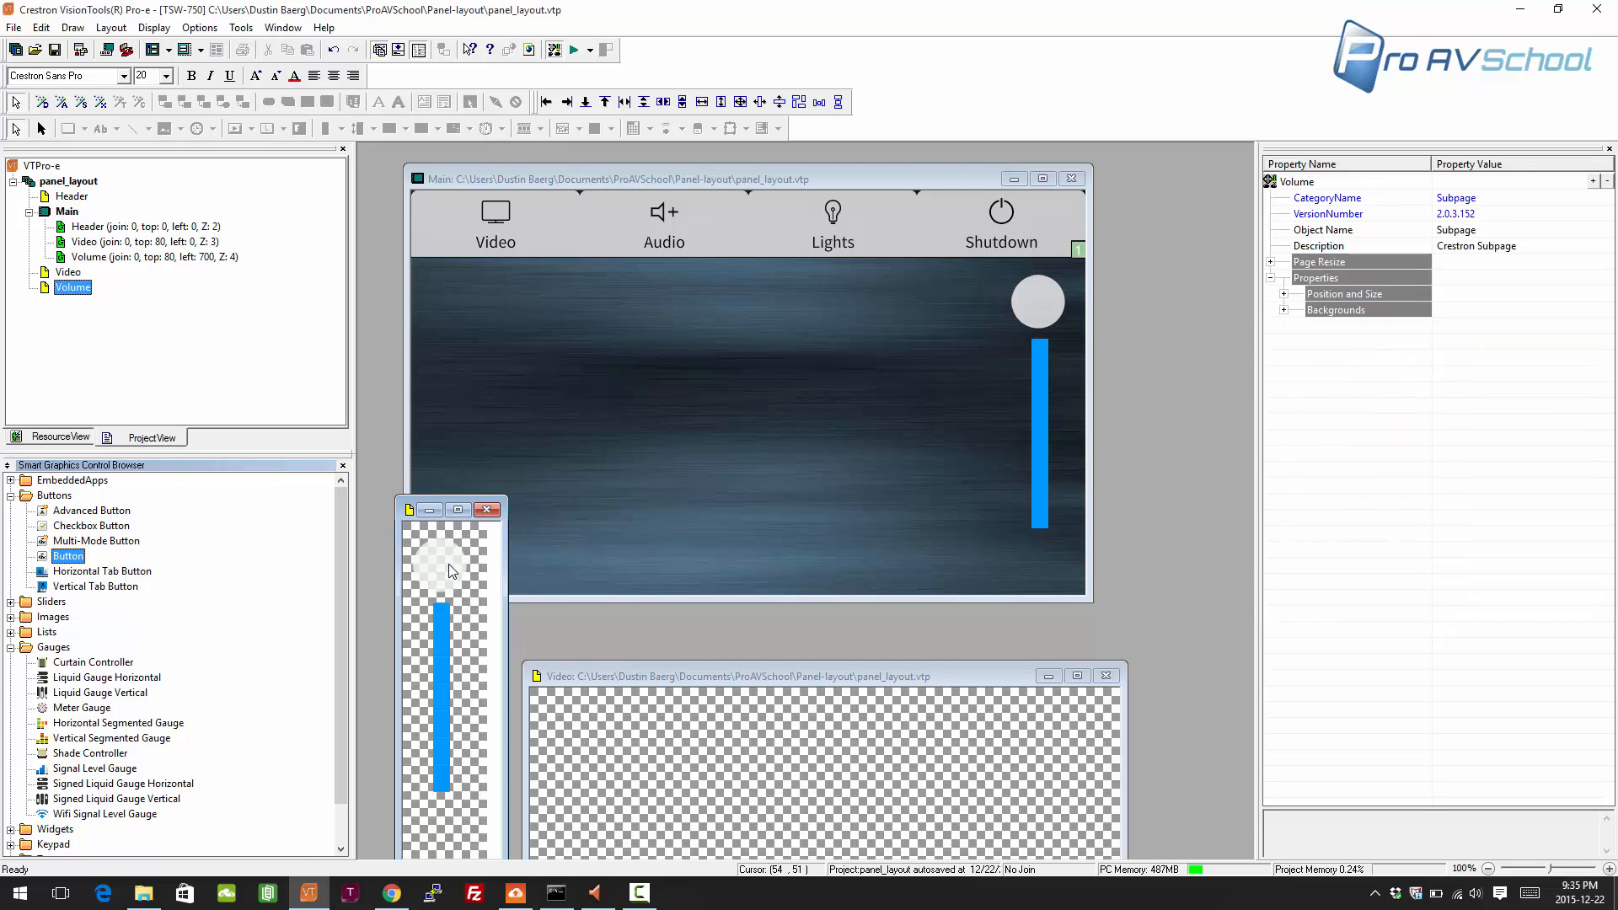
pyautogui.click(448, 565)
pyautogui.hotkey('ctrl', 'c')
pyautogui.hotkey('ctrl', 'v')
pyautogui.moveTo(455, 577); pyautogui.dragTo(454, 834)
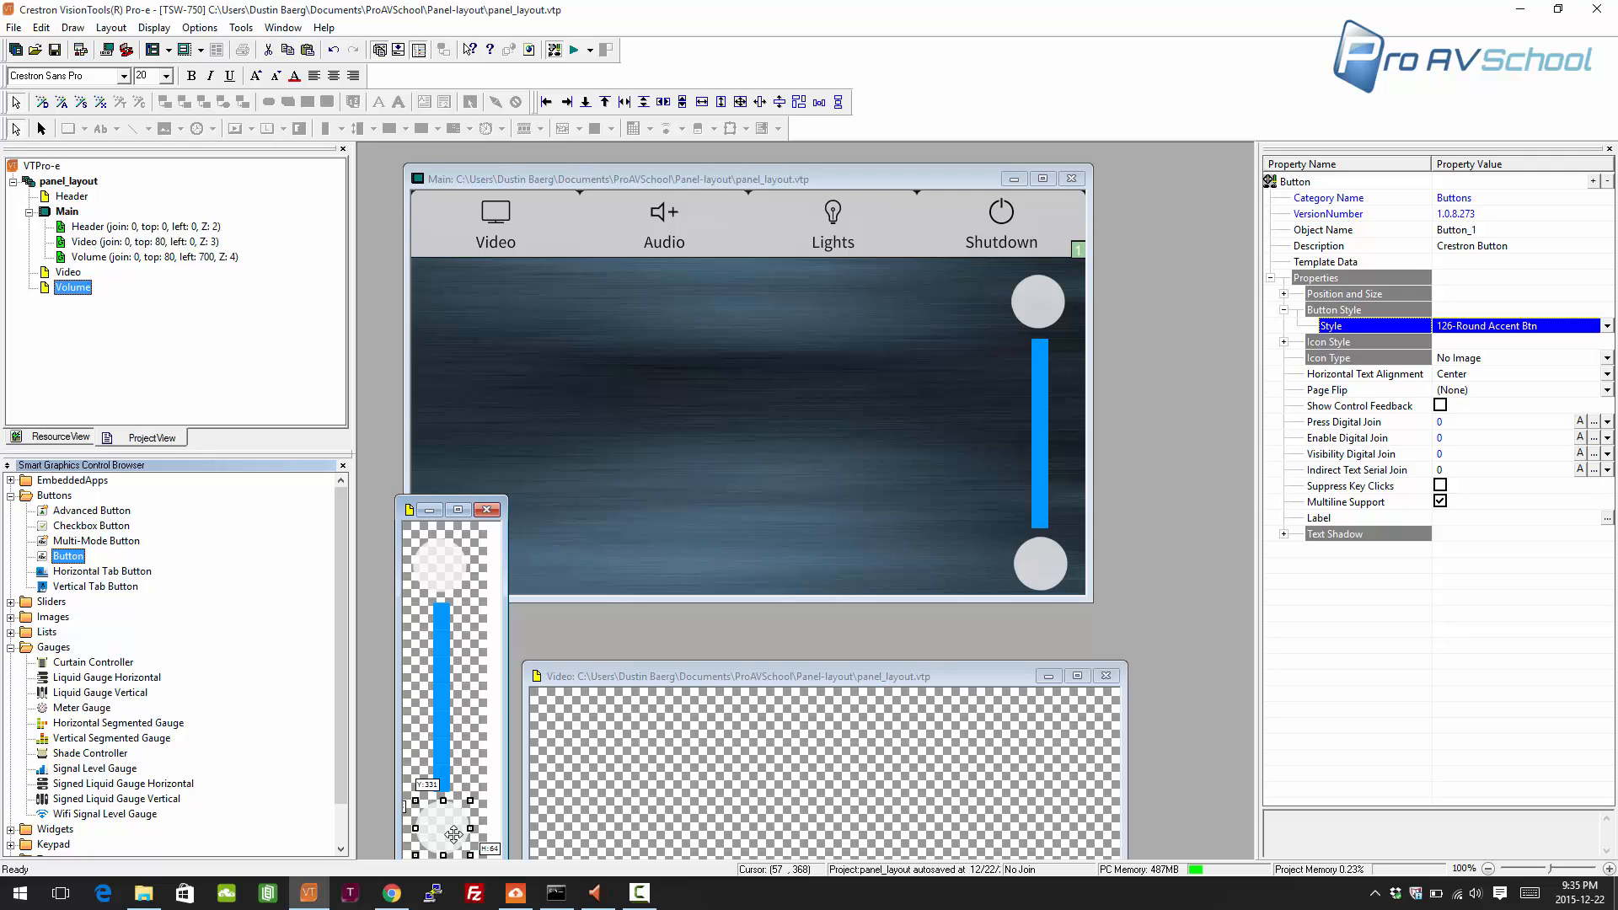
# - Label the button above the gauge ^ and the button below it v
pyautogui.click(459, 567)
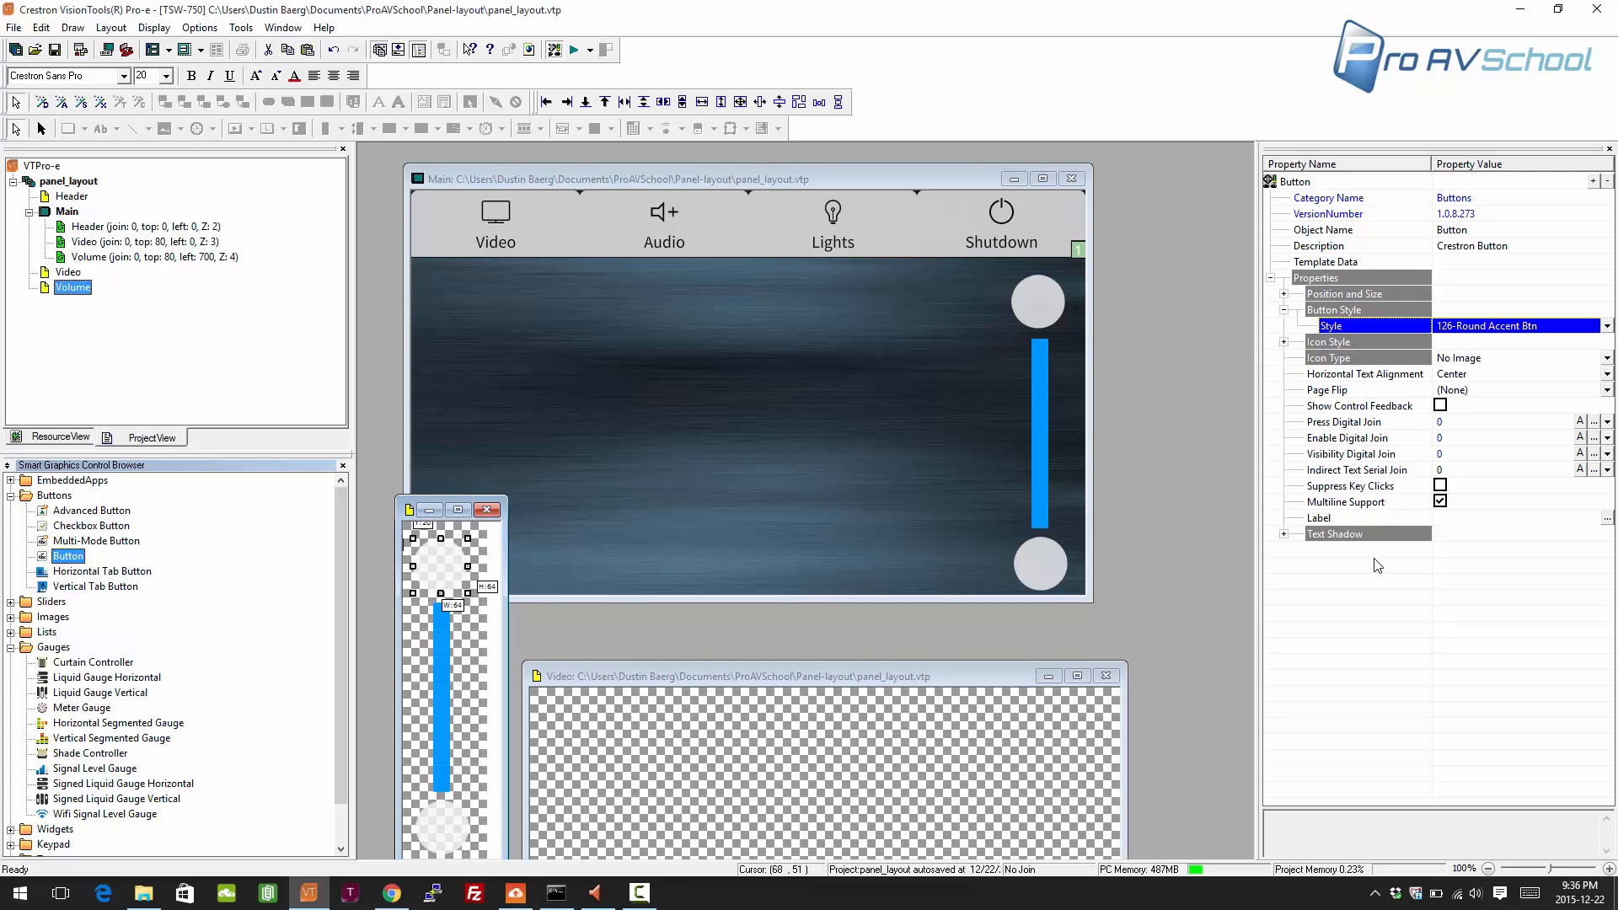
pyautogui.click(1478, 519)
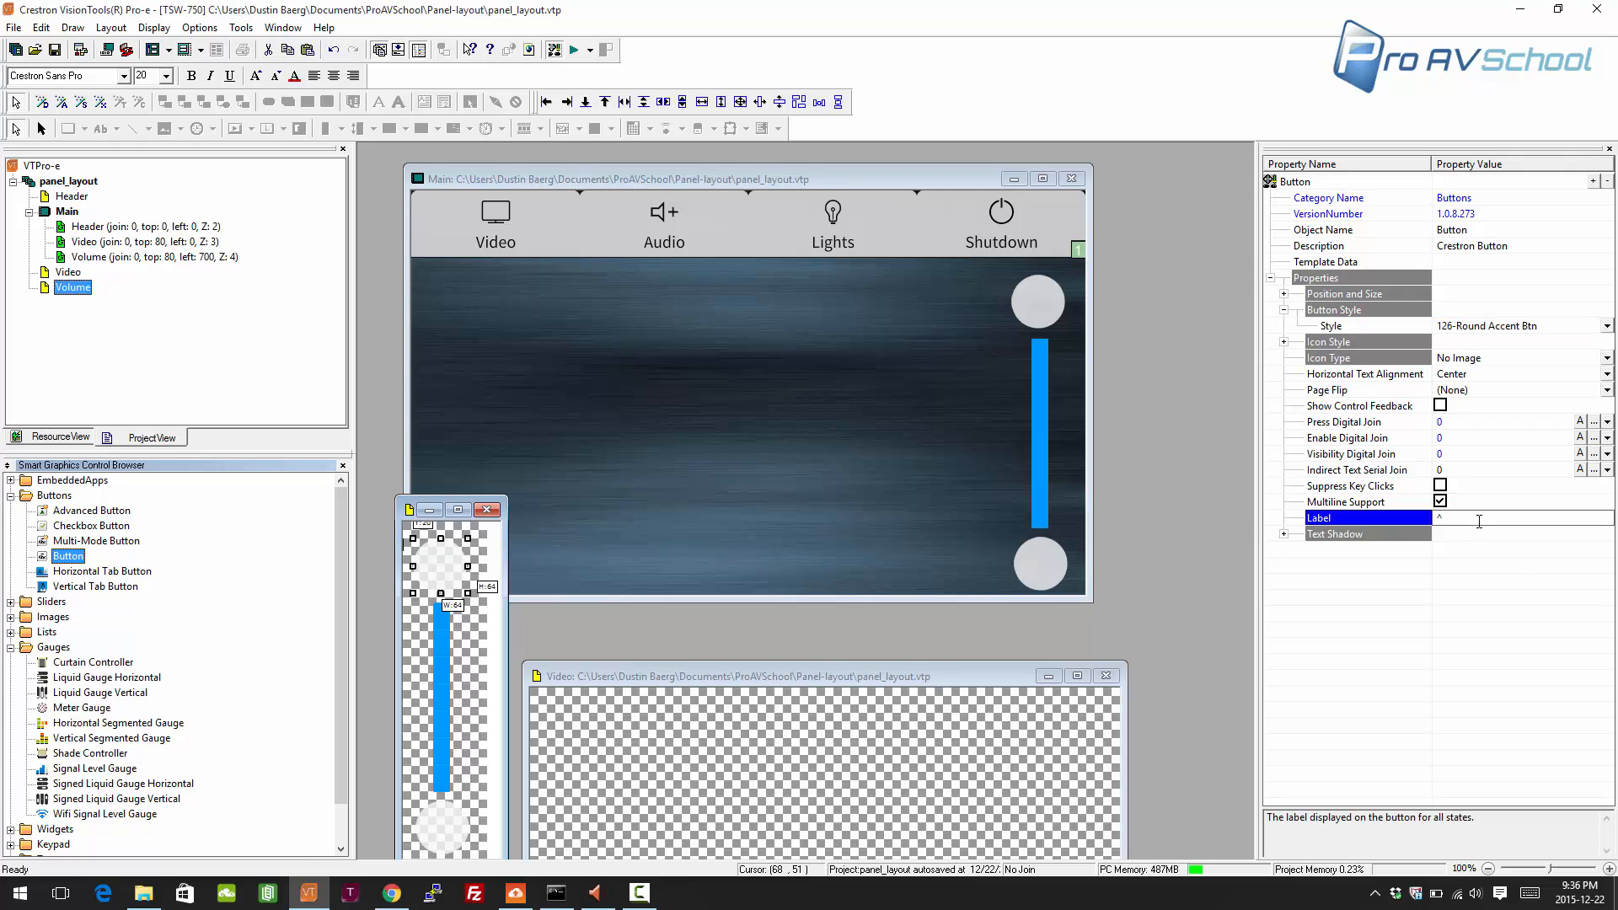
pyautogui.press('Return')
pyautogui.click(463, 830)
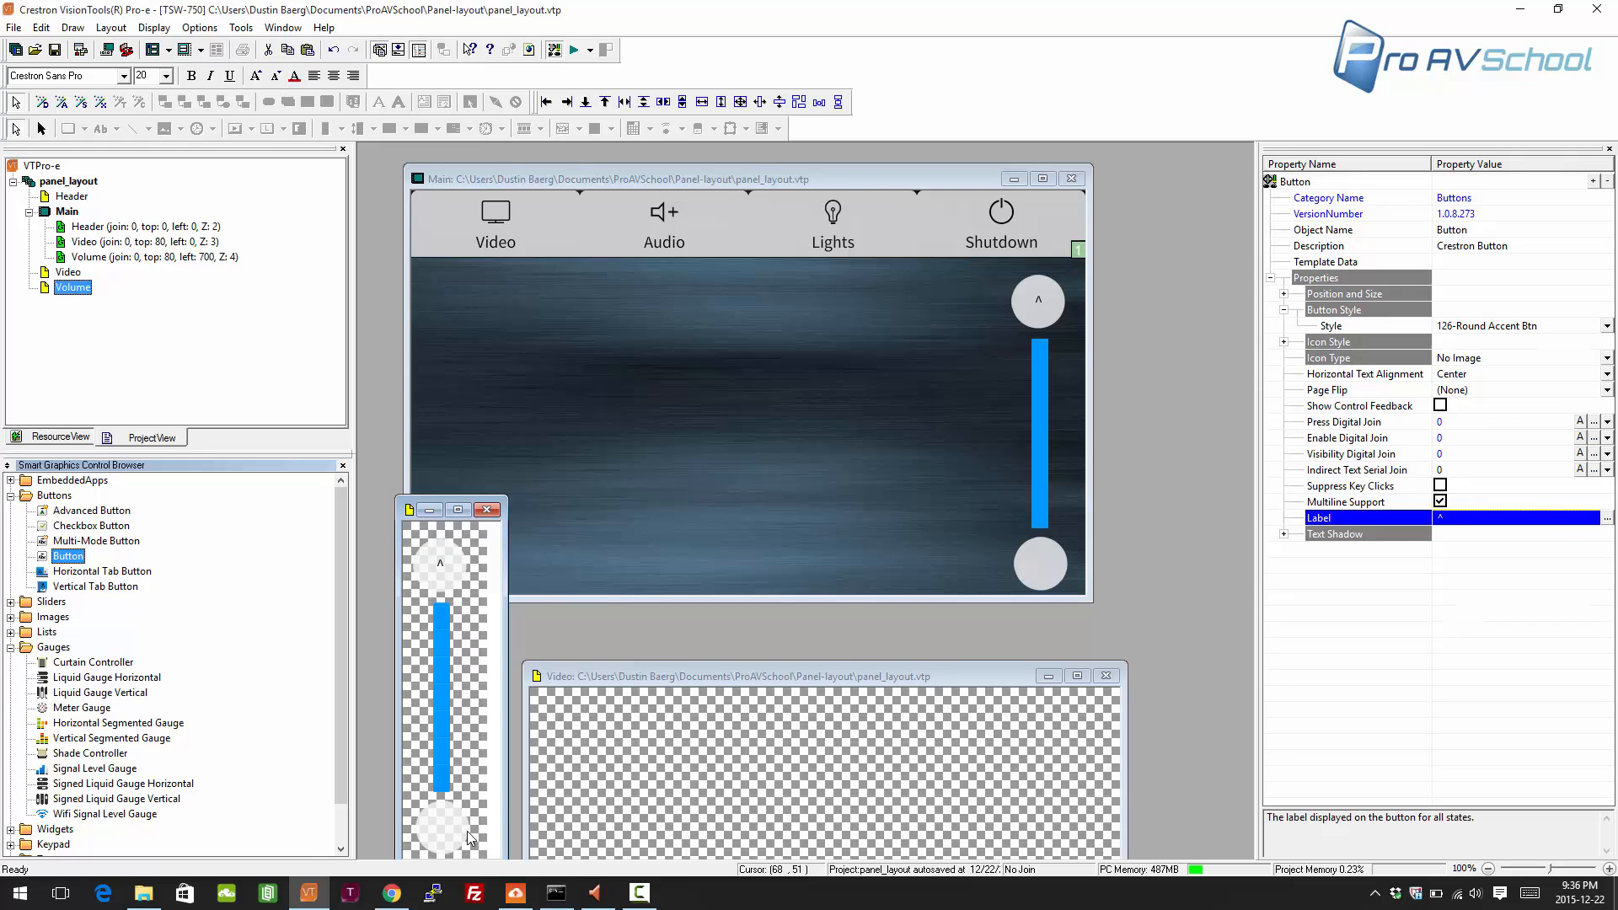
pyautogui.click(1453, 520)
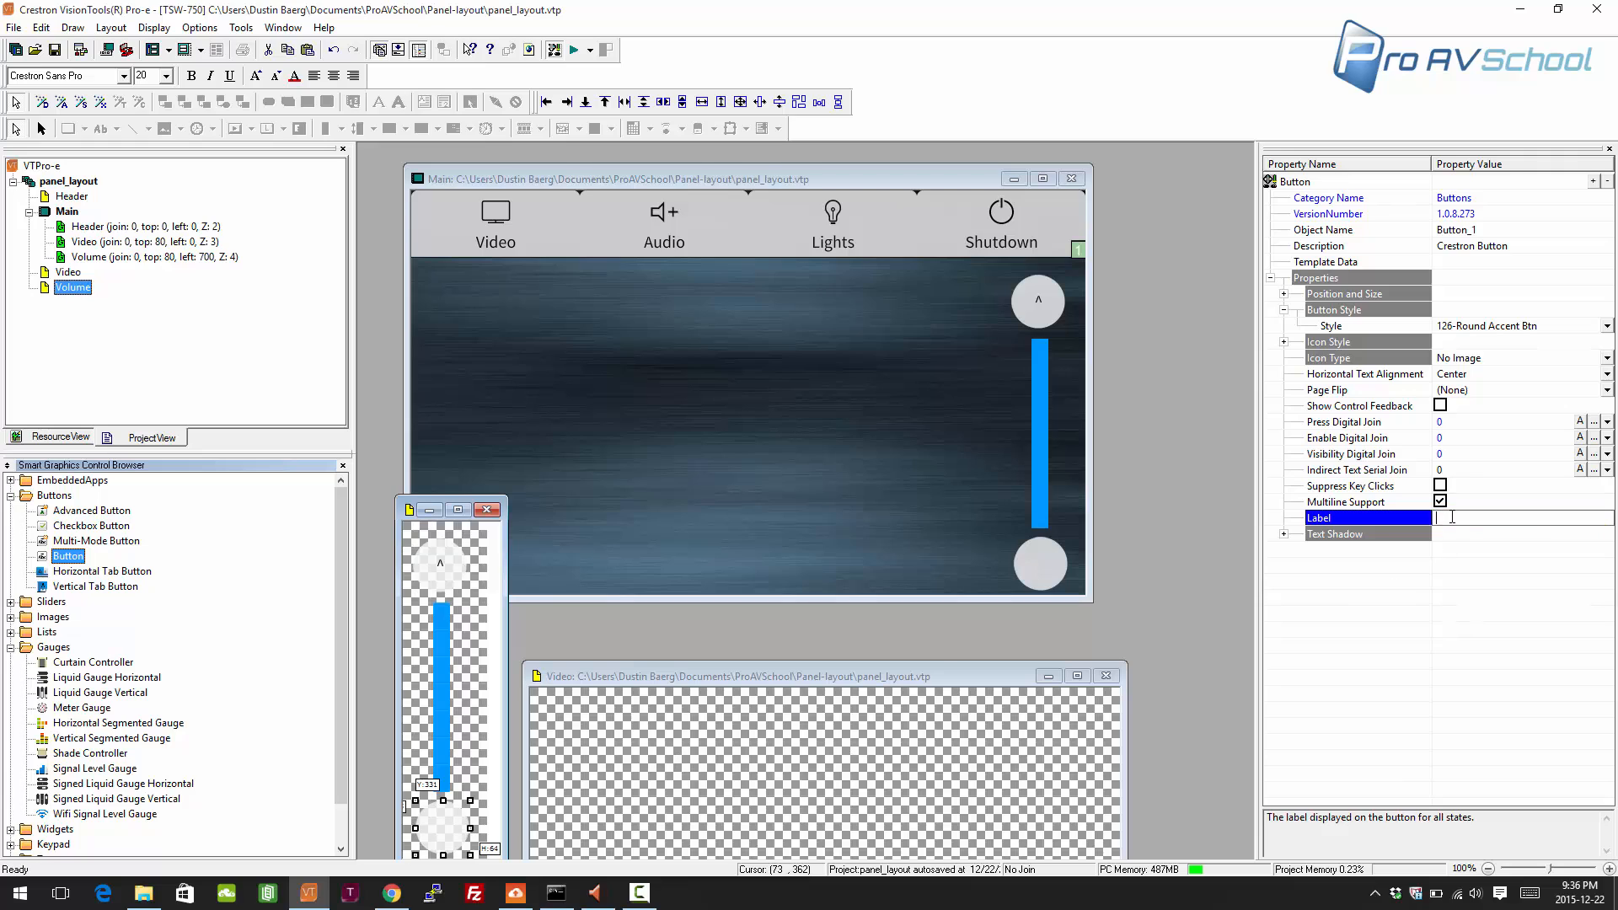
pyautogui.write('v')
pyautogui.press('Return')
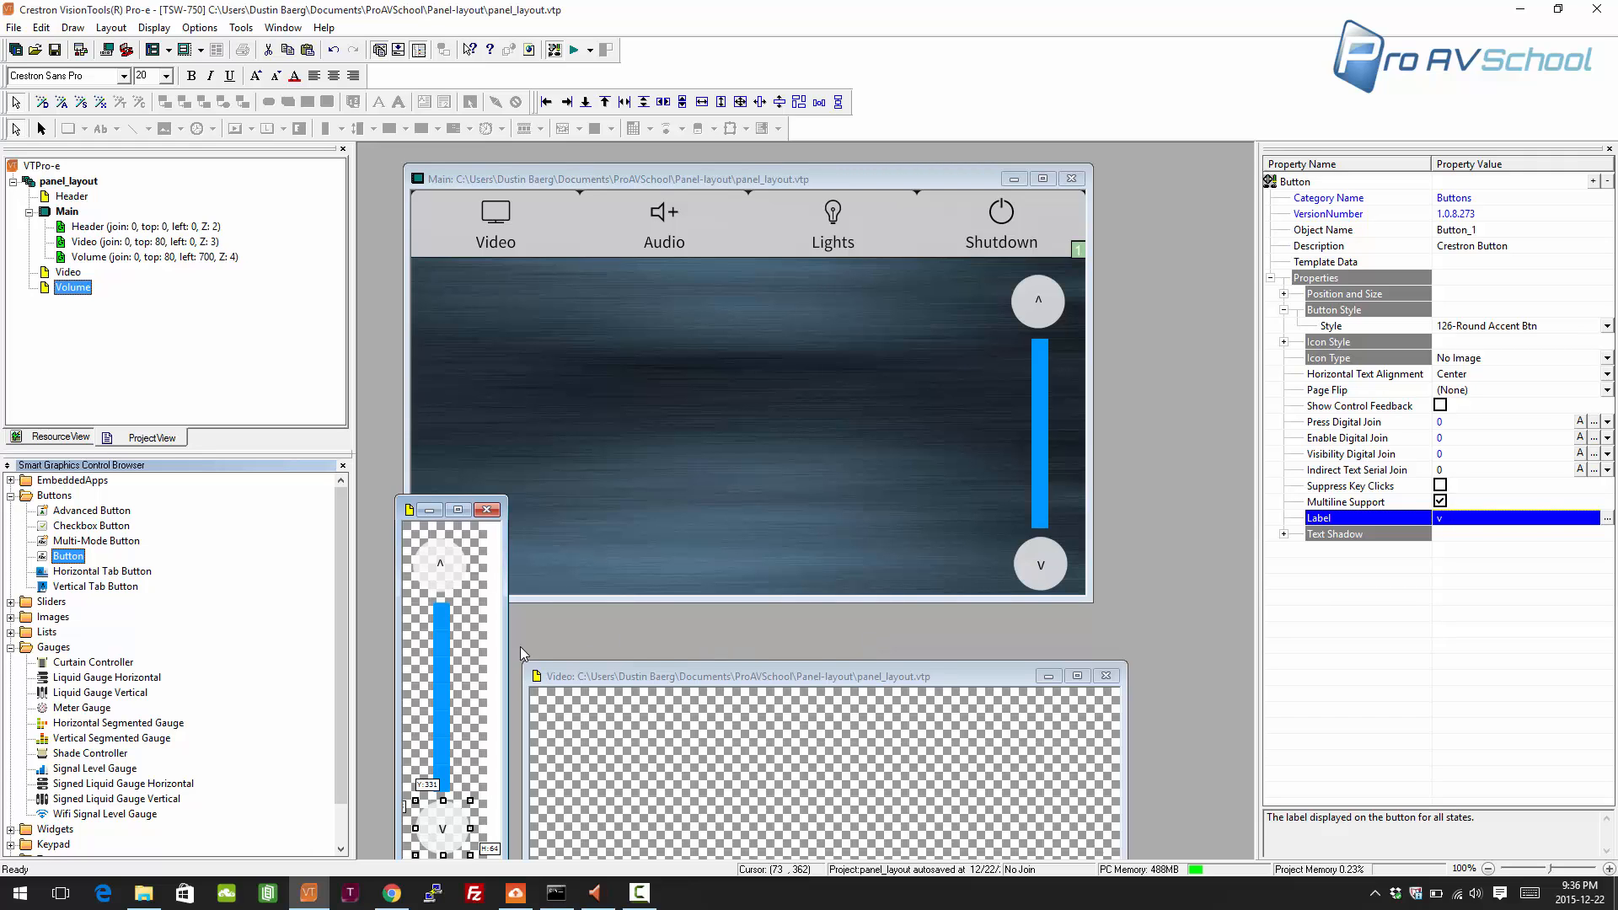
# - Set the lower volume button's icon type to Use Style's State with the Volume Lo icon
pyautogui.click(1488, 361)
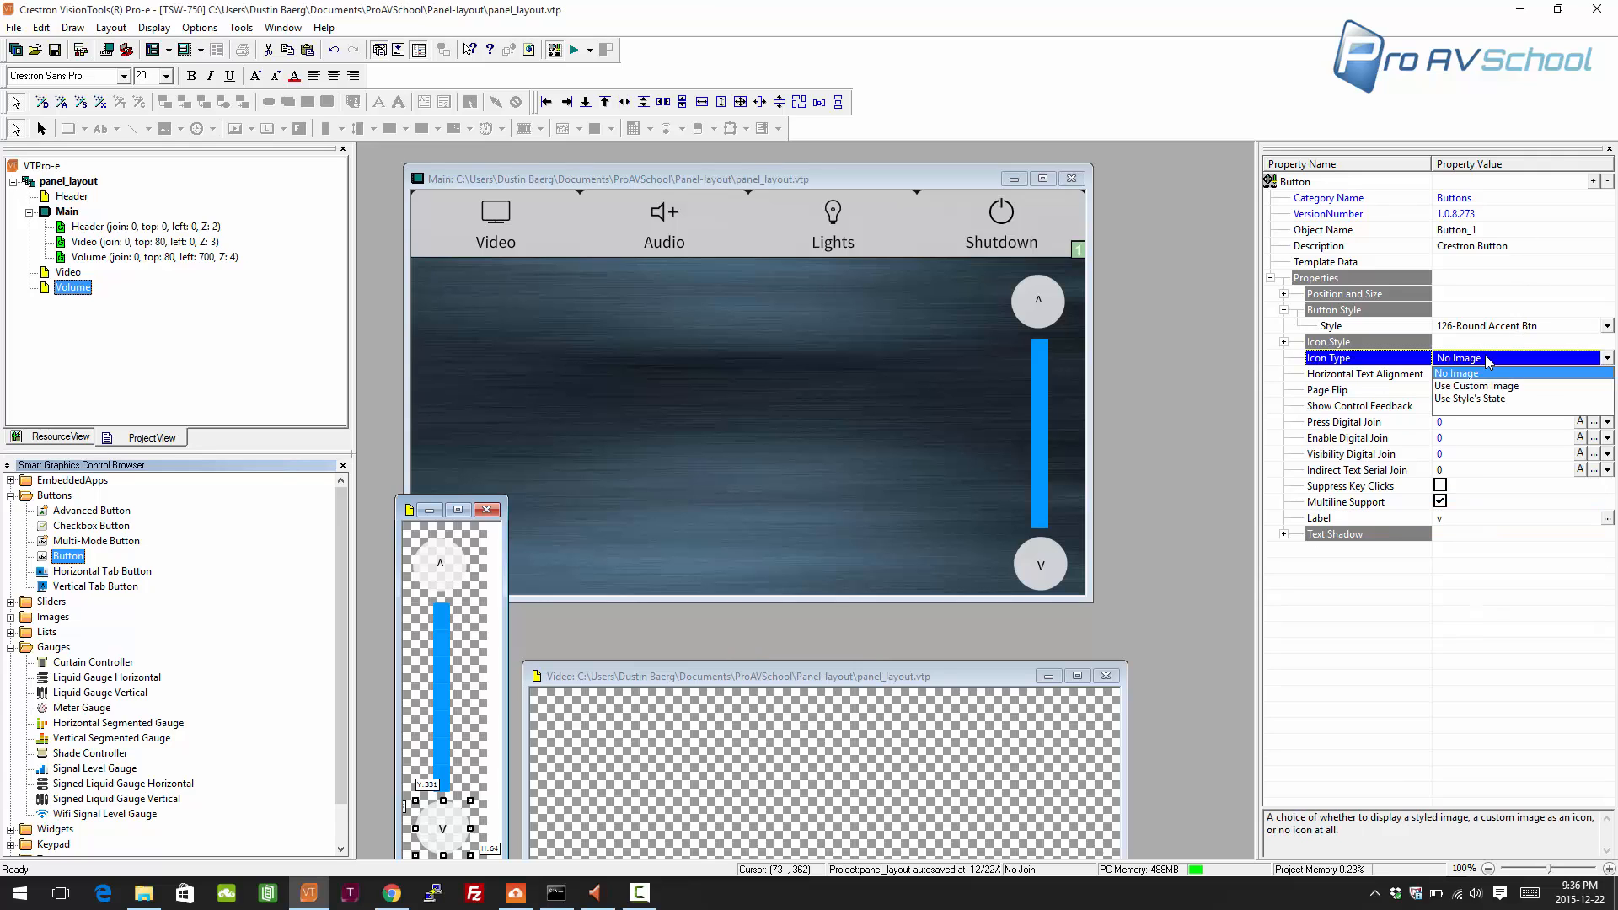
pyautogui.click(1487, 398)
pyautogui.click(1568, 373)
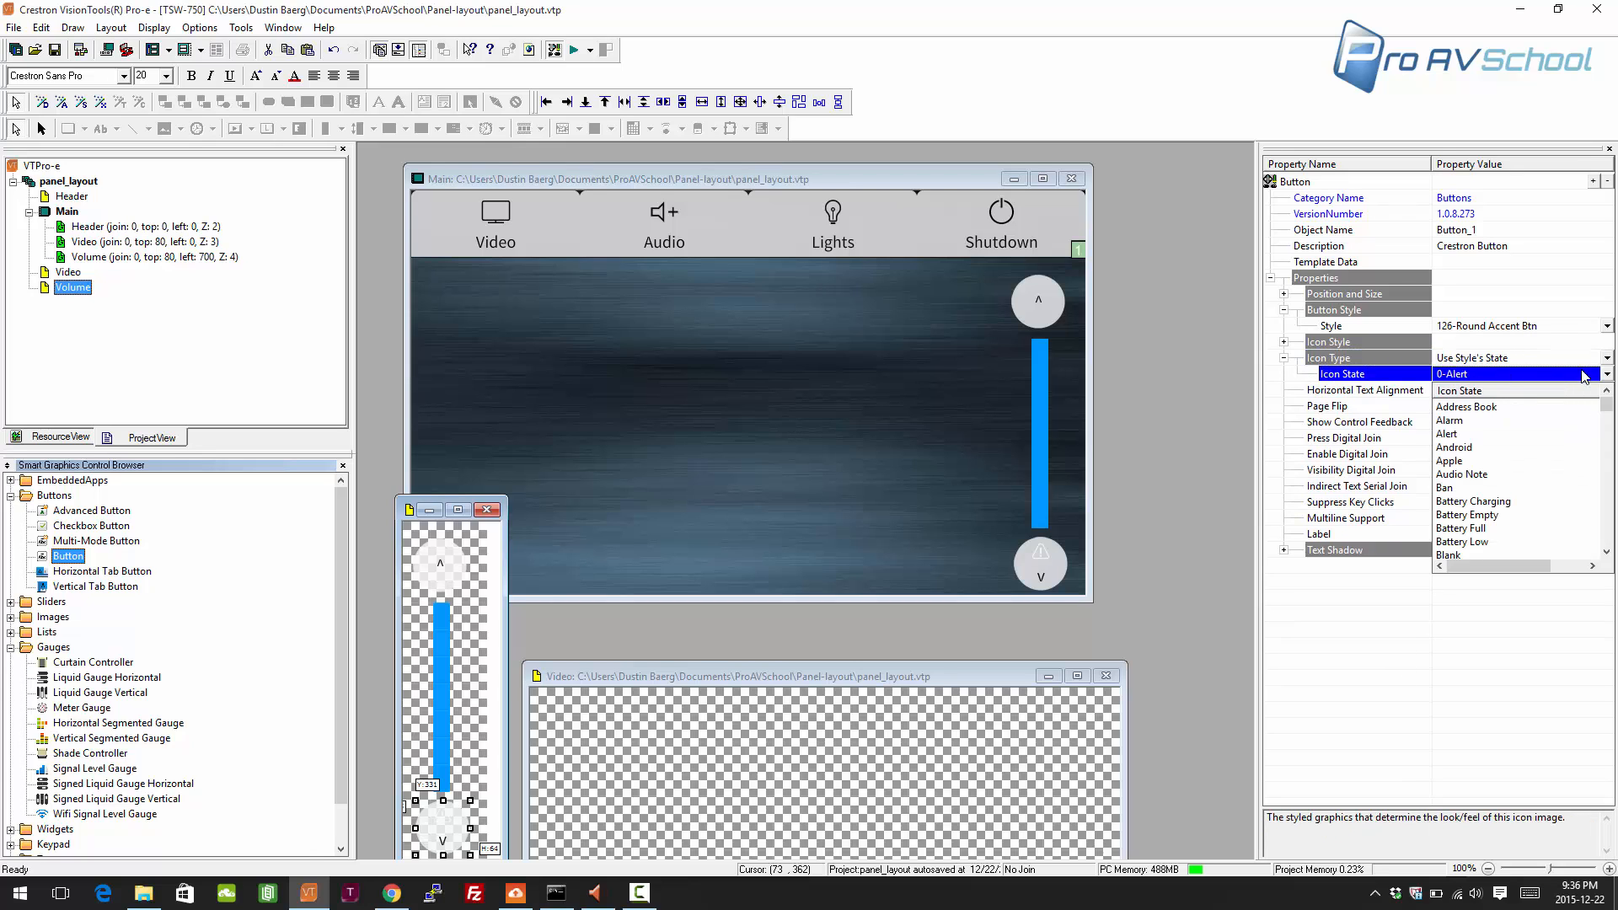
pyautogui.moveTo(1604, 406); pyautogui.dragTo(1607, 535)
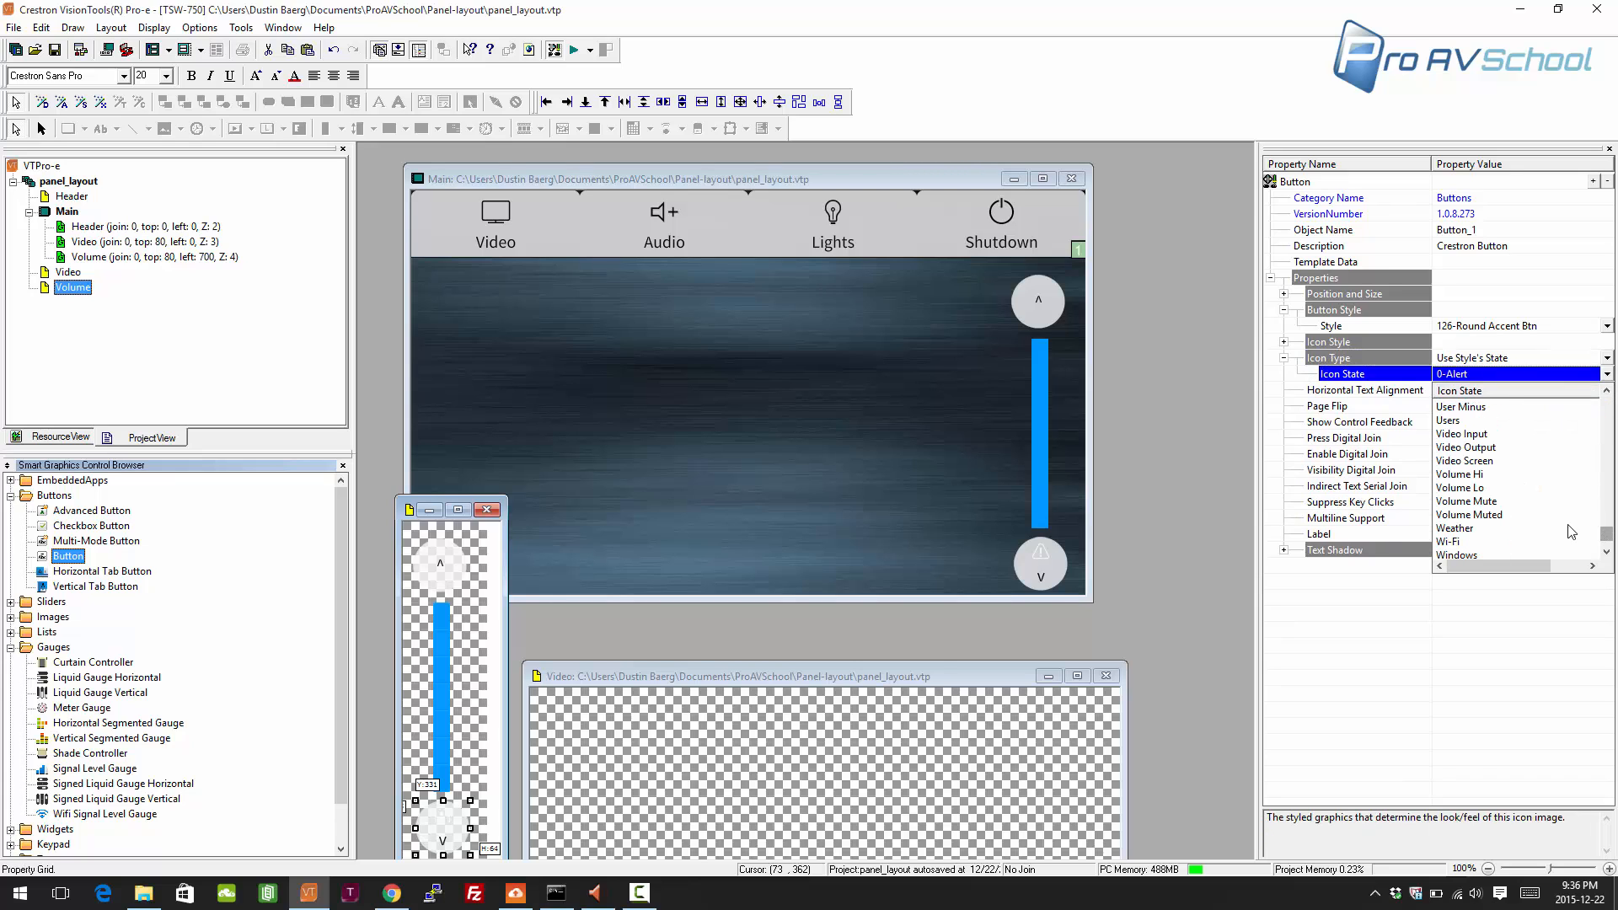
pyautogui.click(1499, 489)
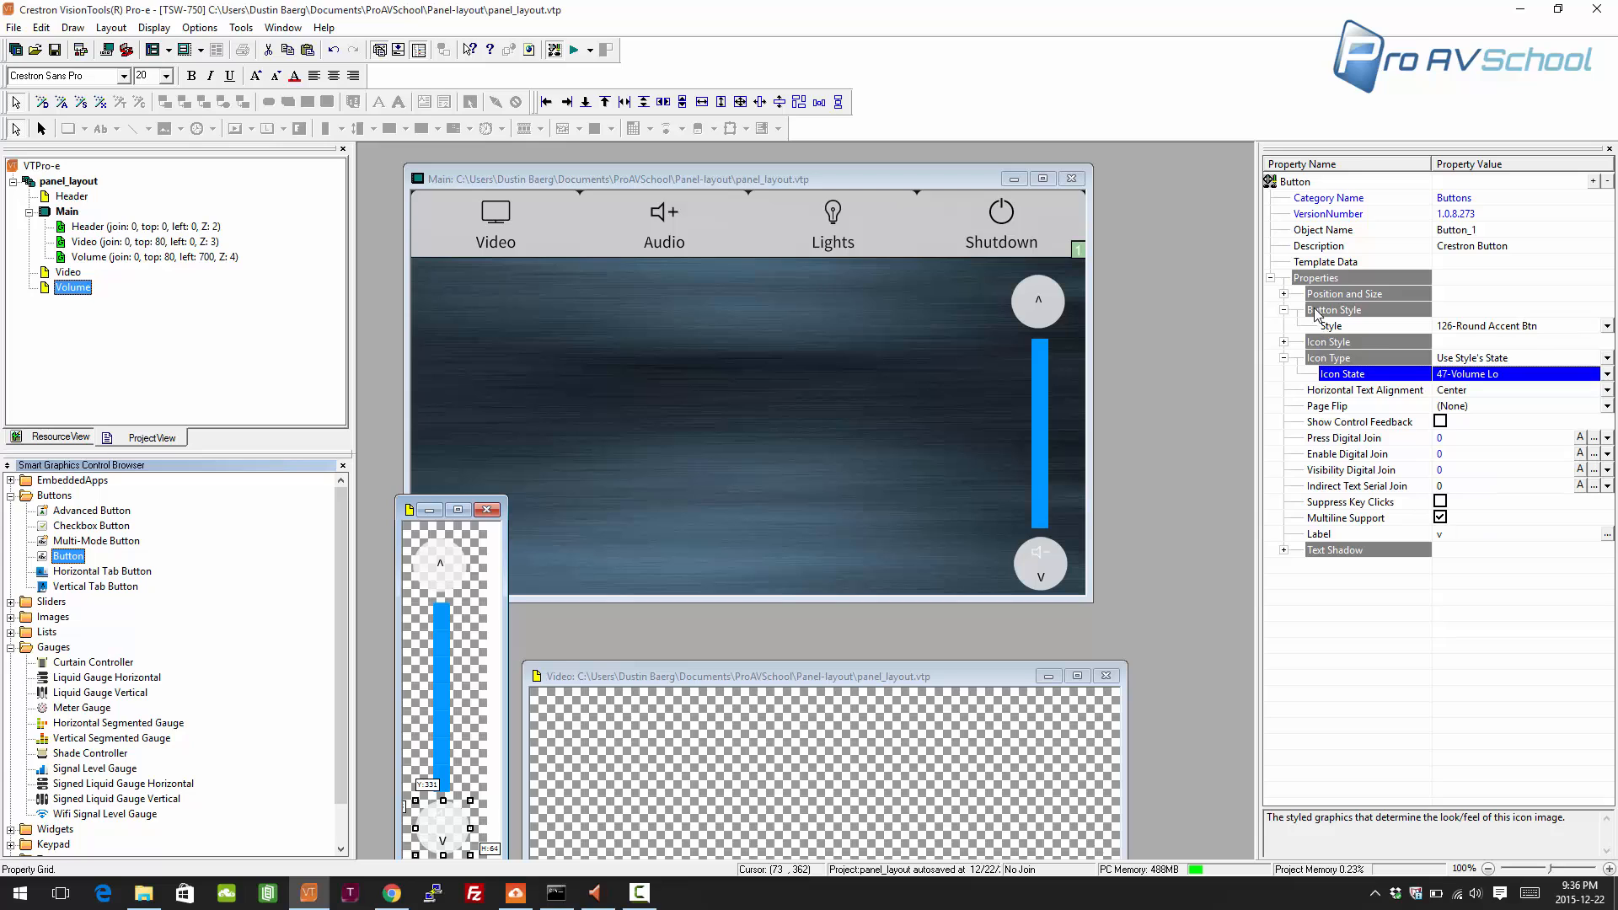
# - Set the lower volume button's icon style to Media Transports Dark and clear its label
pyautogui.click(1284, 294)
pyautogui.click(1284, 294)
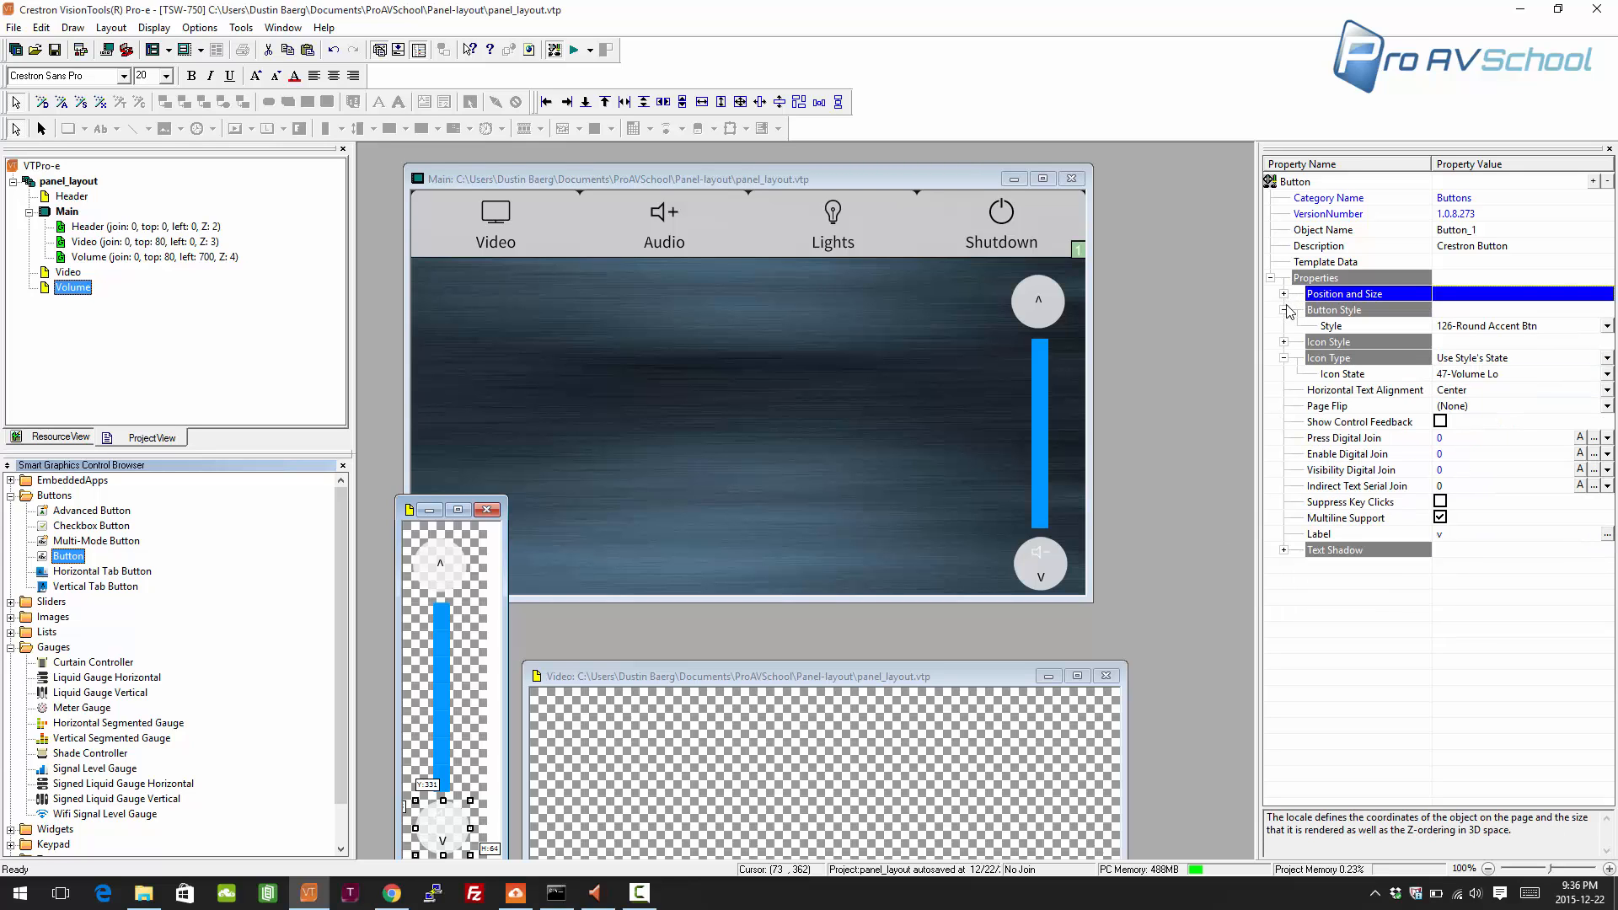
pyautogui.click(1284, 341)
pyautogui.click(1471, 358)
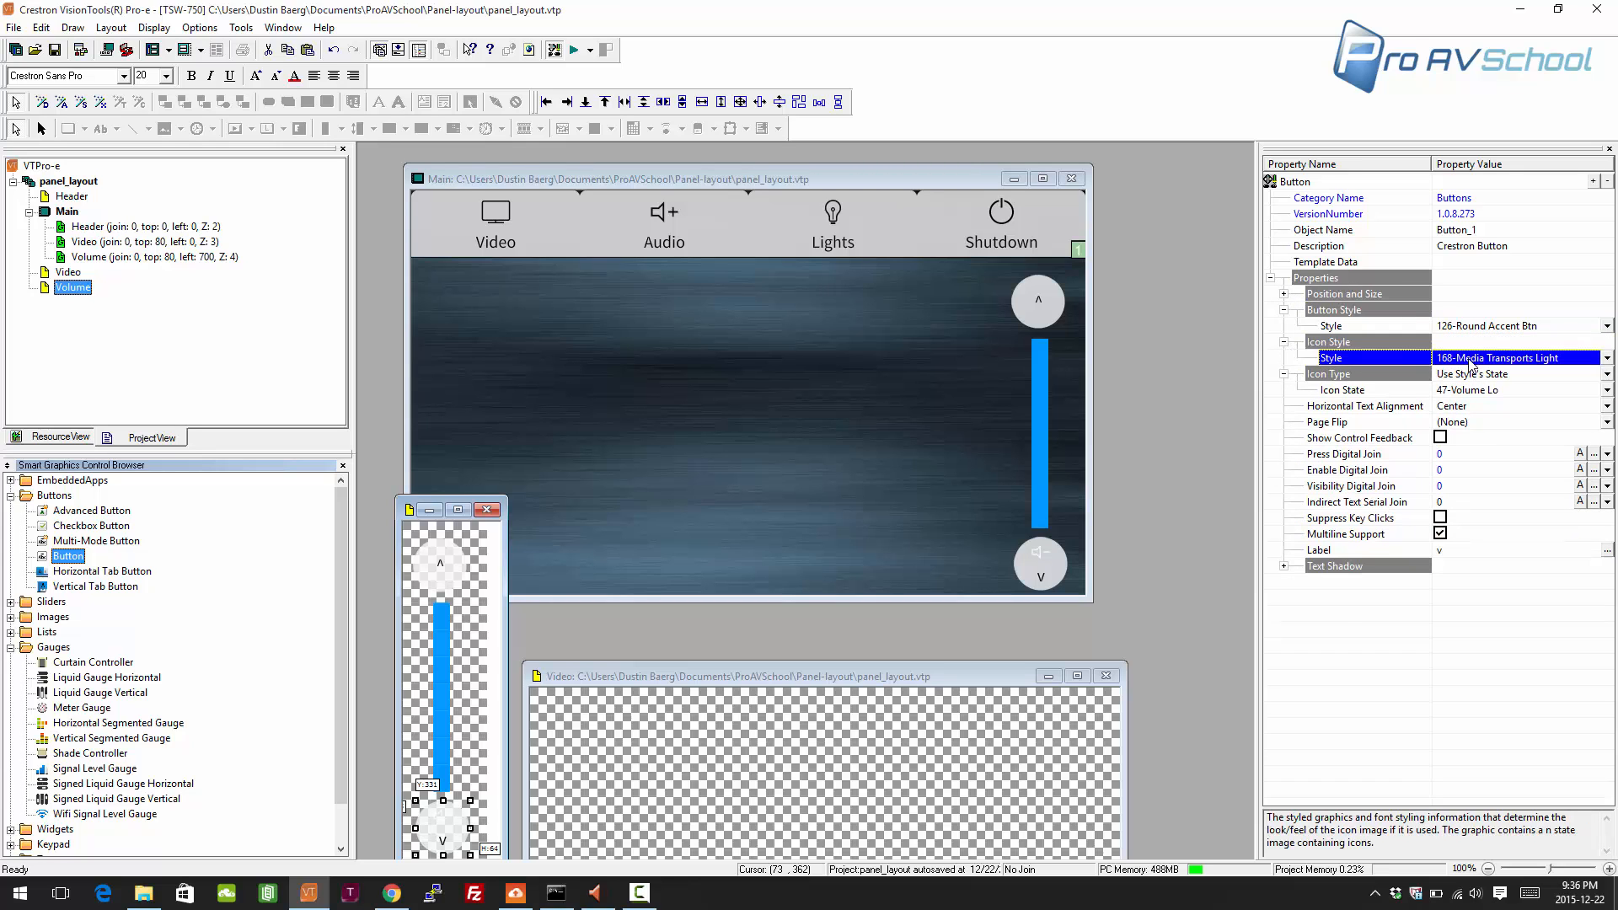
pyautogui.click(1500, 431)
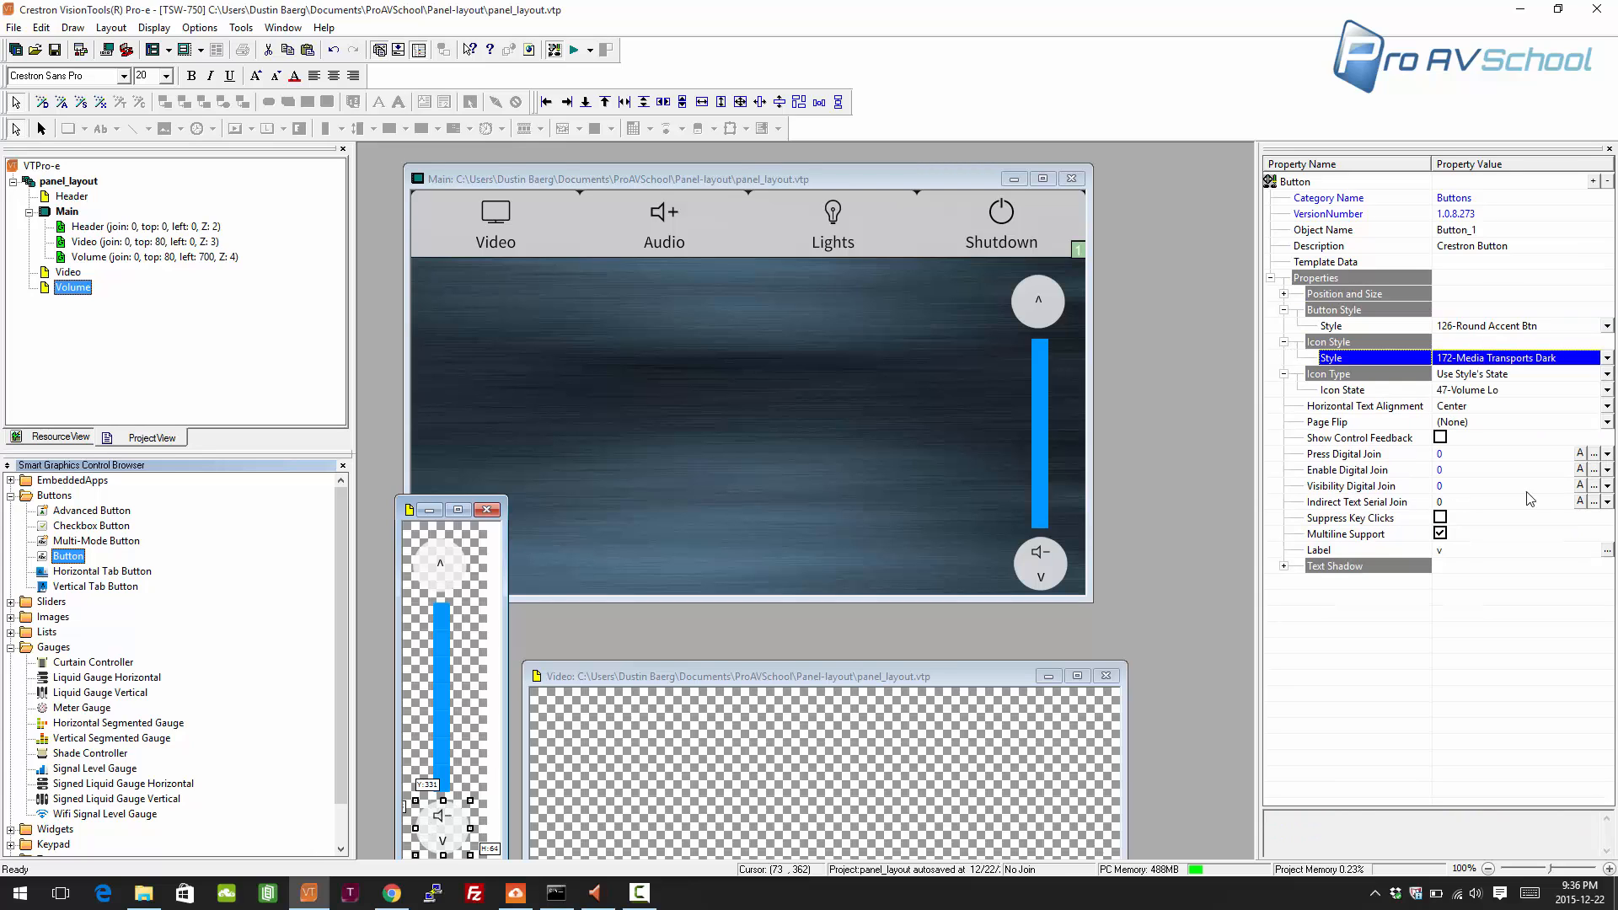
pyautogui.click(1462, 550)
pyautogui.press('Return')
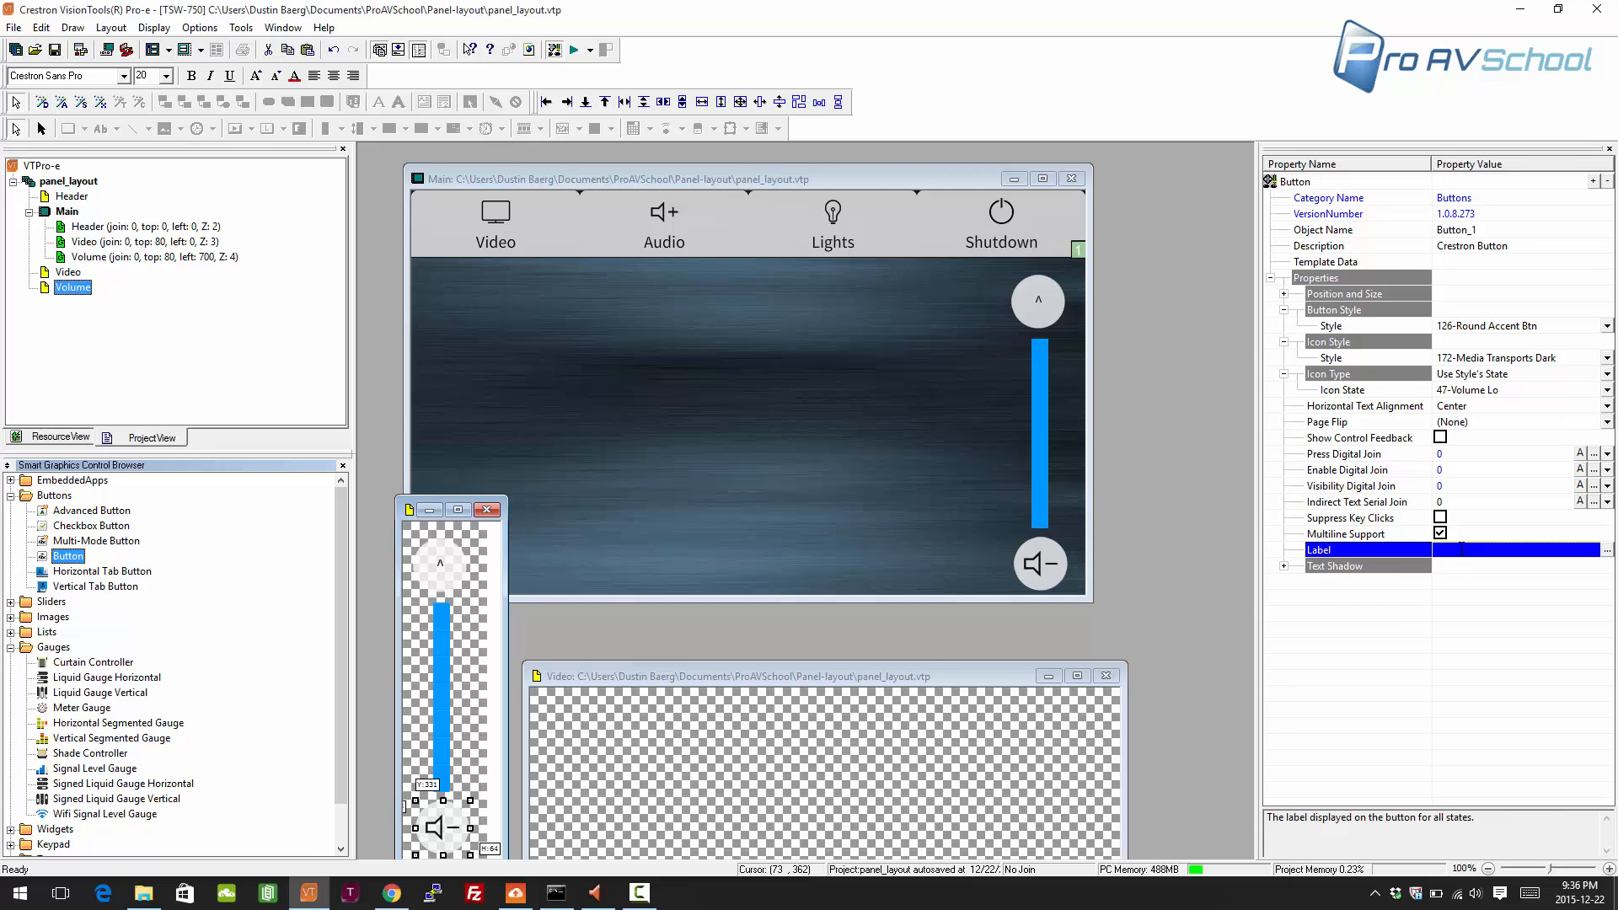
# - Set the upper volume button's icon style to Media Transports Dark and clear its label
pyautogui.click(437, 558)
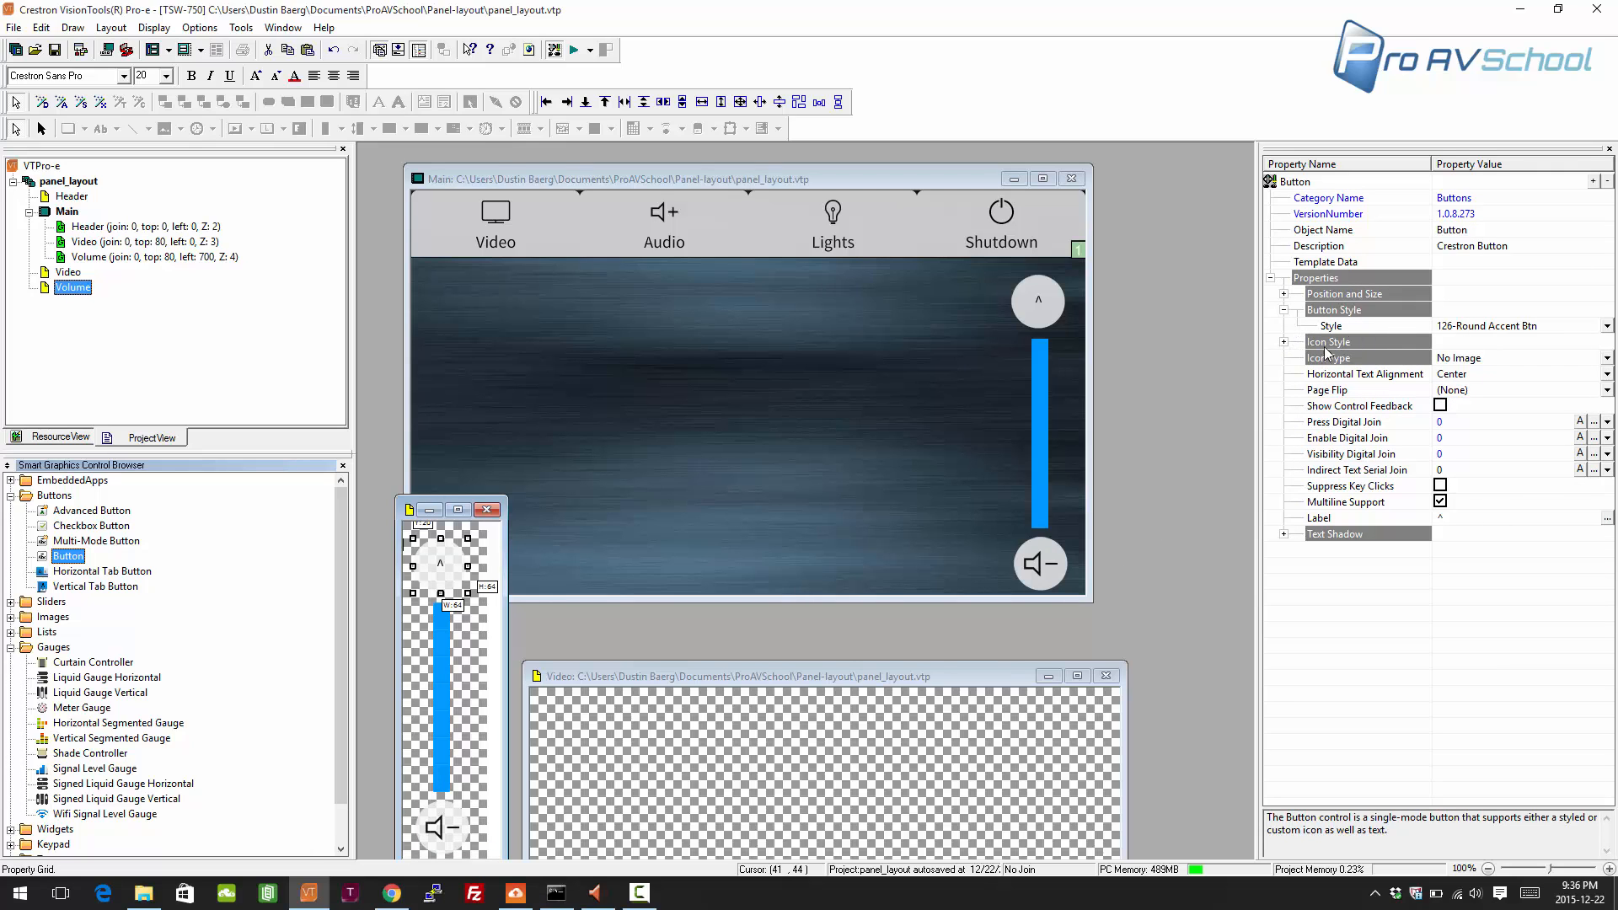
pyautogui.click(1283, 342)
pyautogui.click(1494, 361)
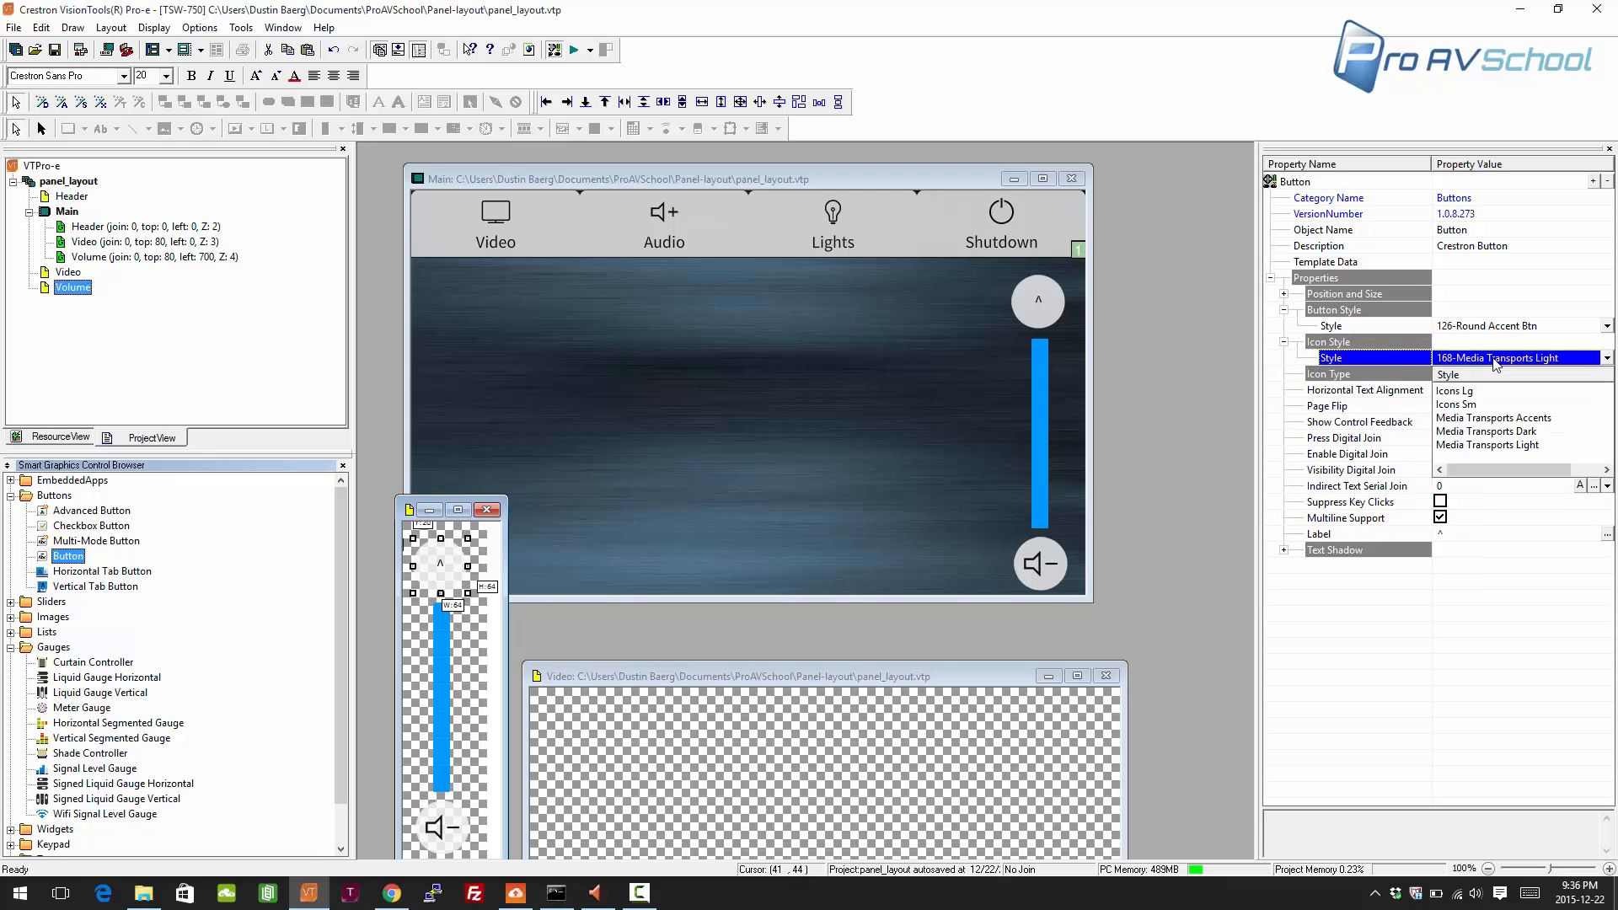
pyautogui.click(1516, 431)
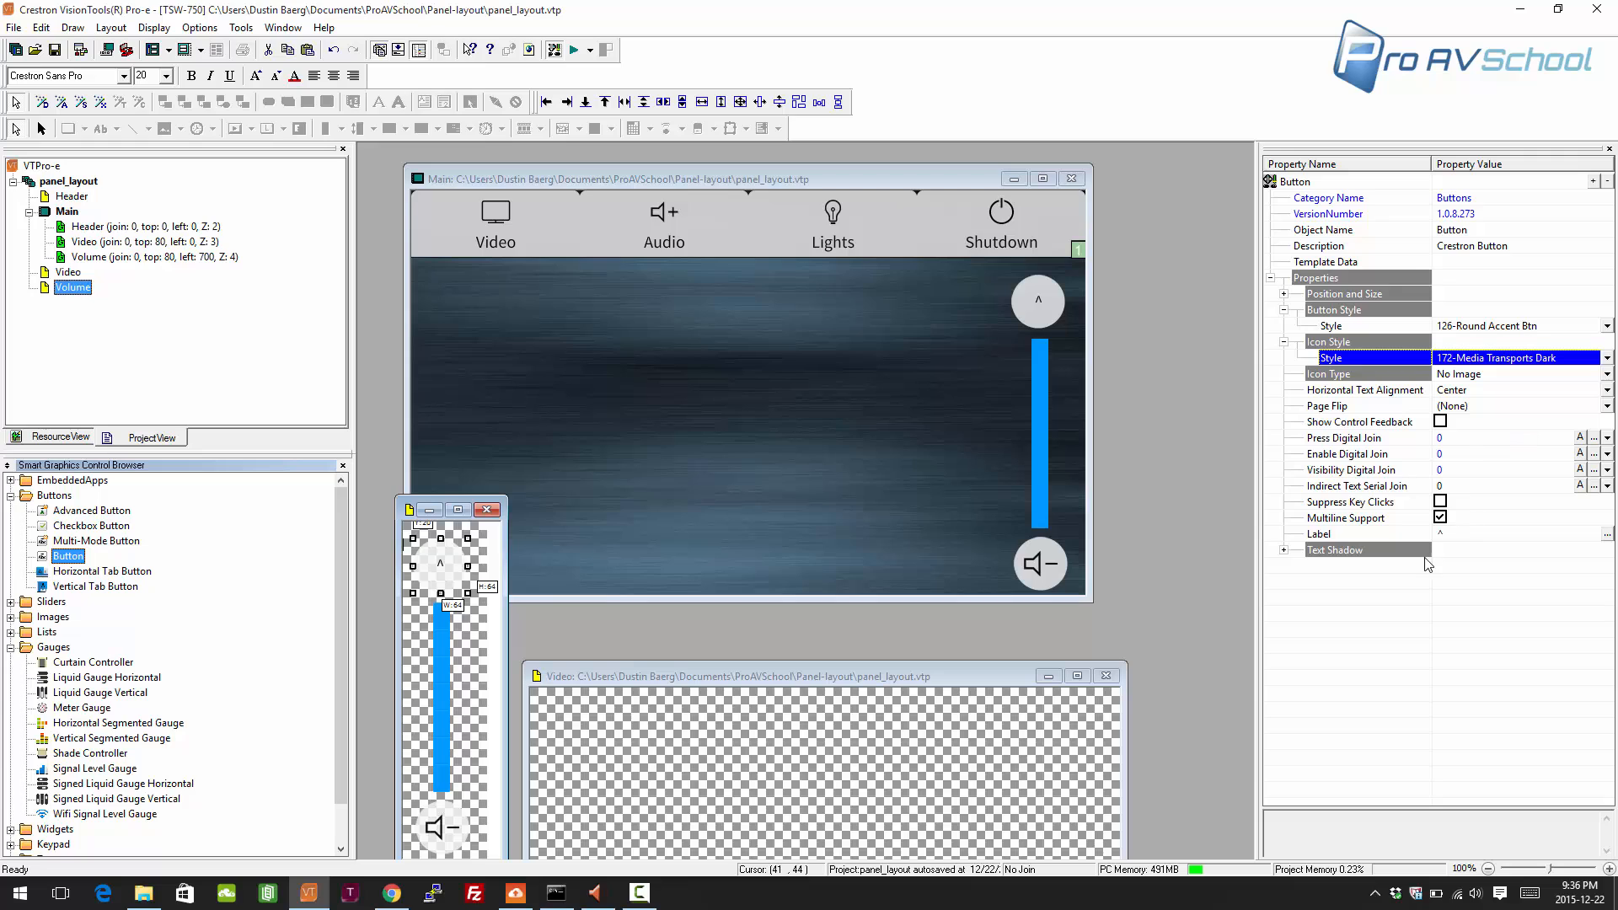
pyautogui.click(1453, 534)
pyautogui.press('Return')
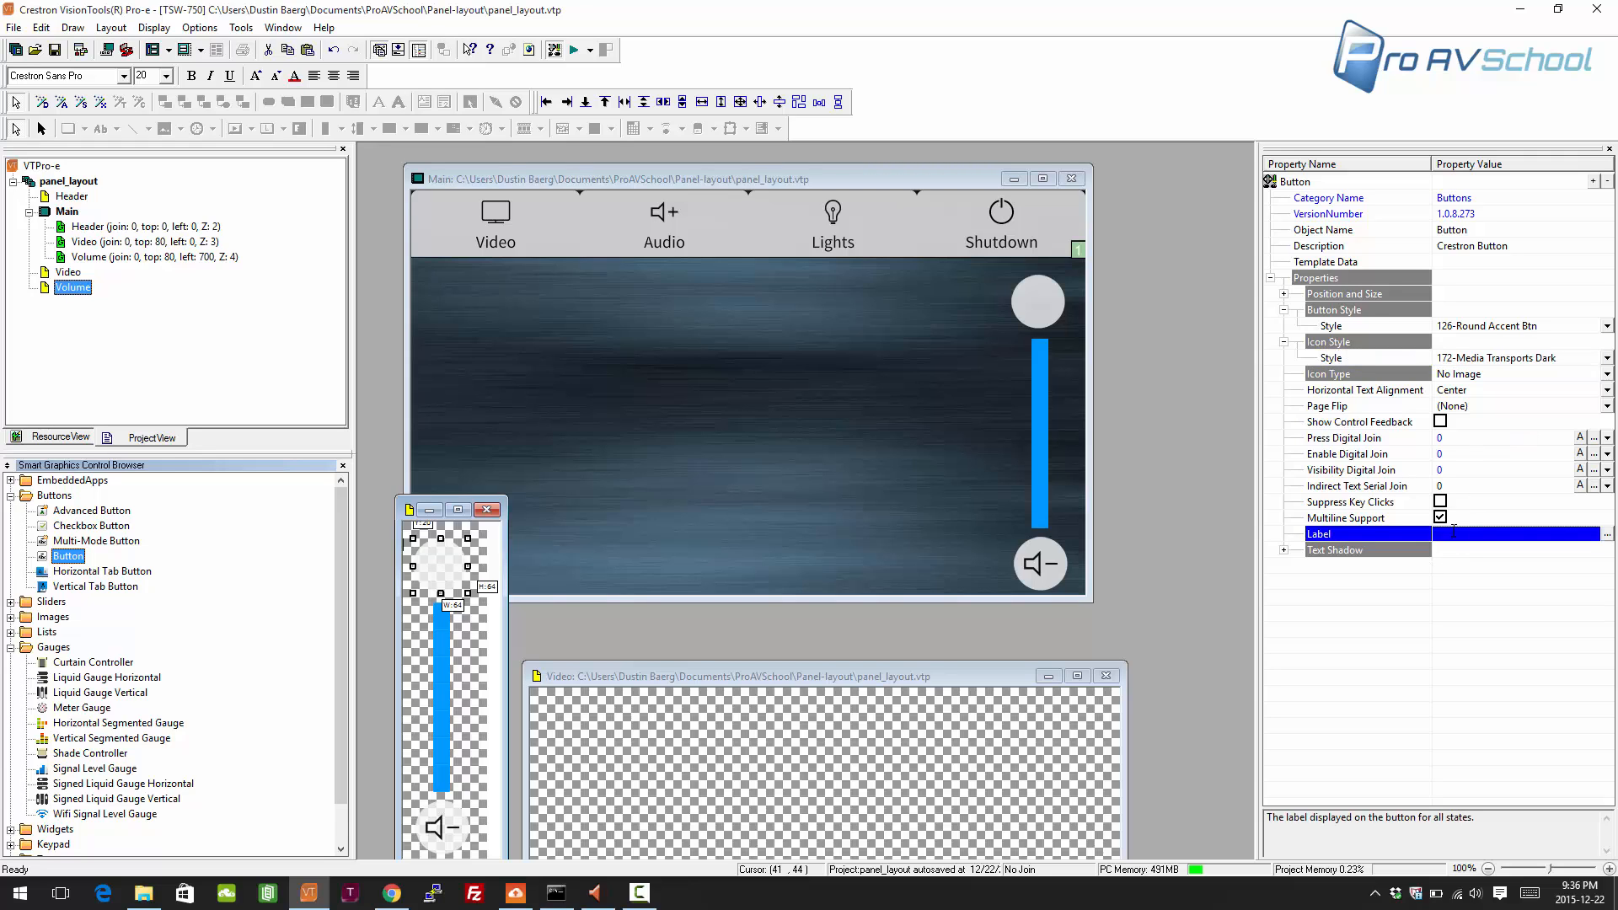
# - Set the upper volume button's icon type to Use Style's State with the Volume Hi icon
pyautogui.click(1492, 375)
pyautogui.click(1492, 375)
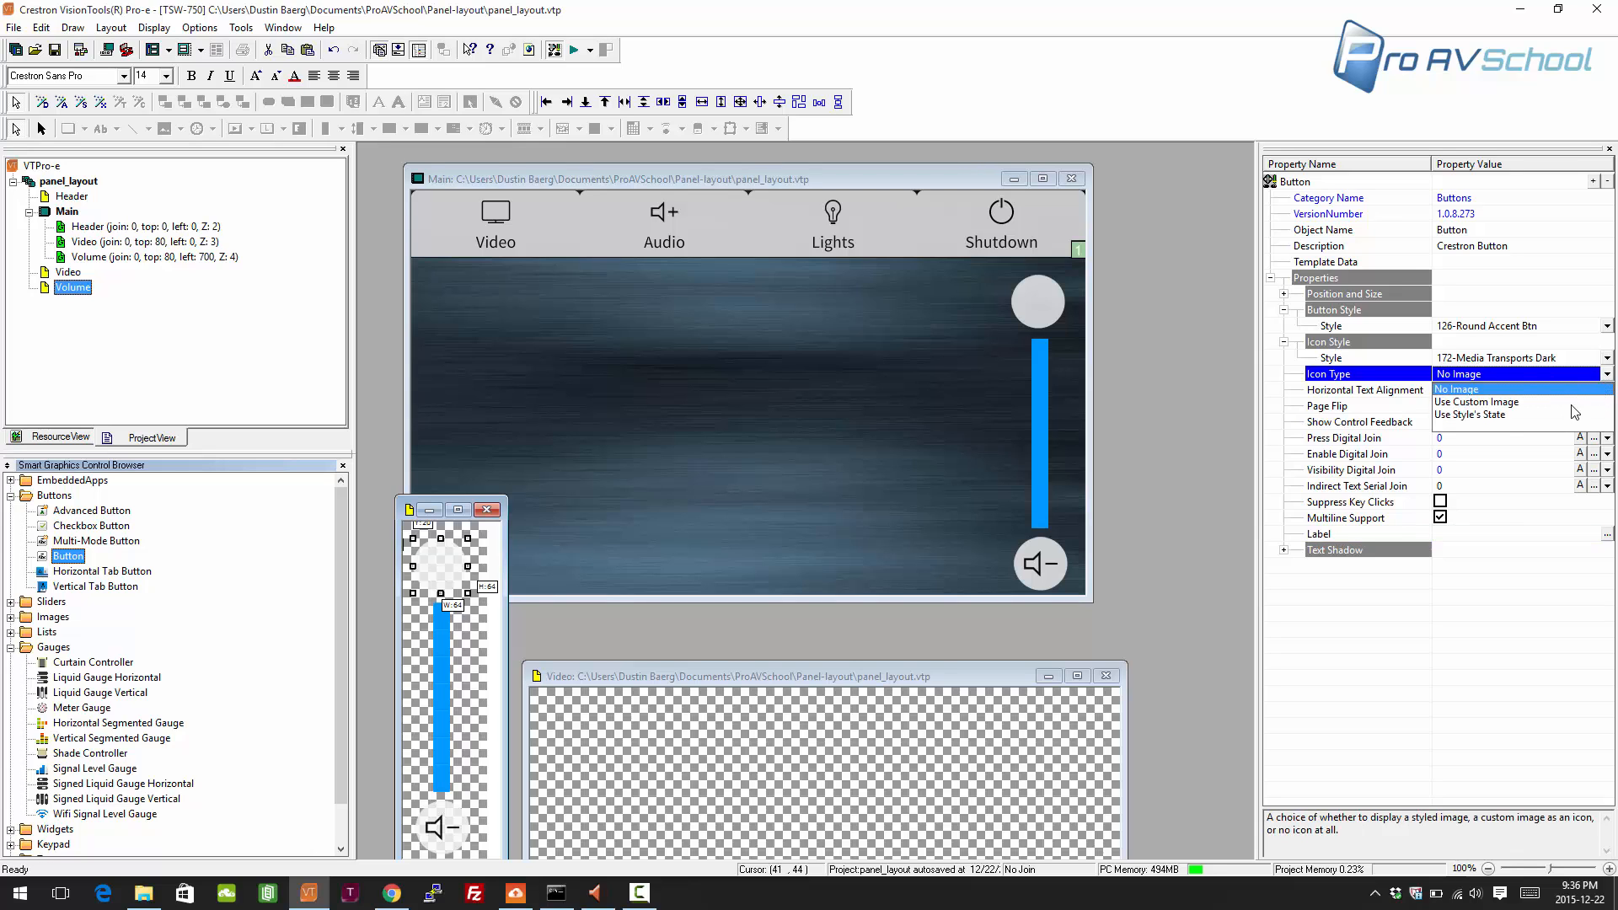
pyautogui.click(1526, 414)
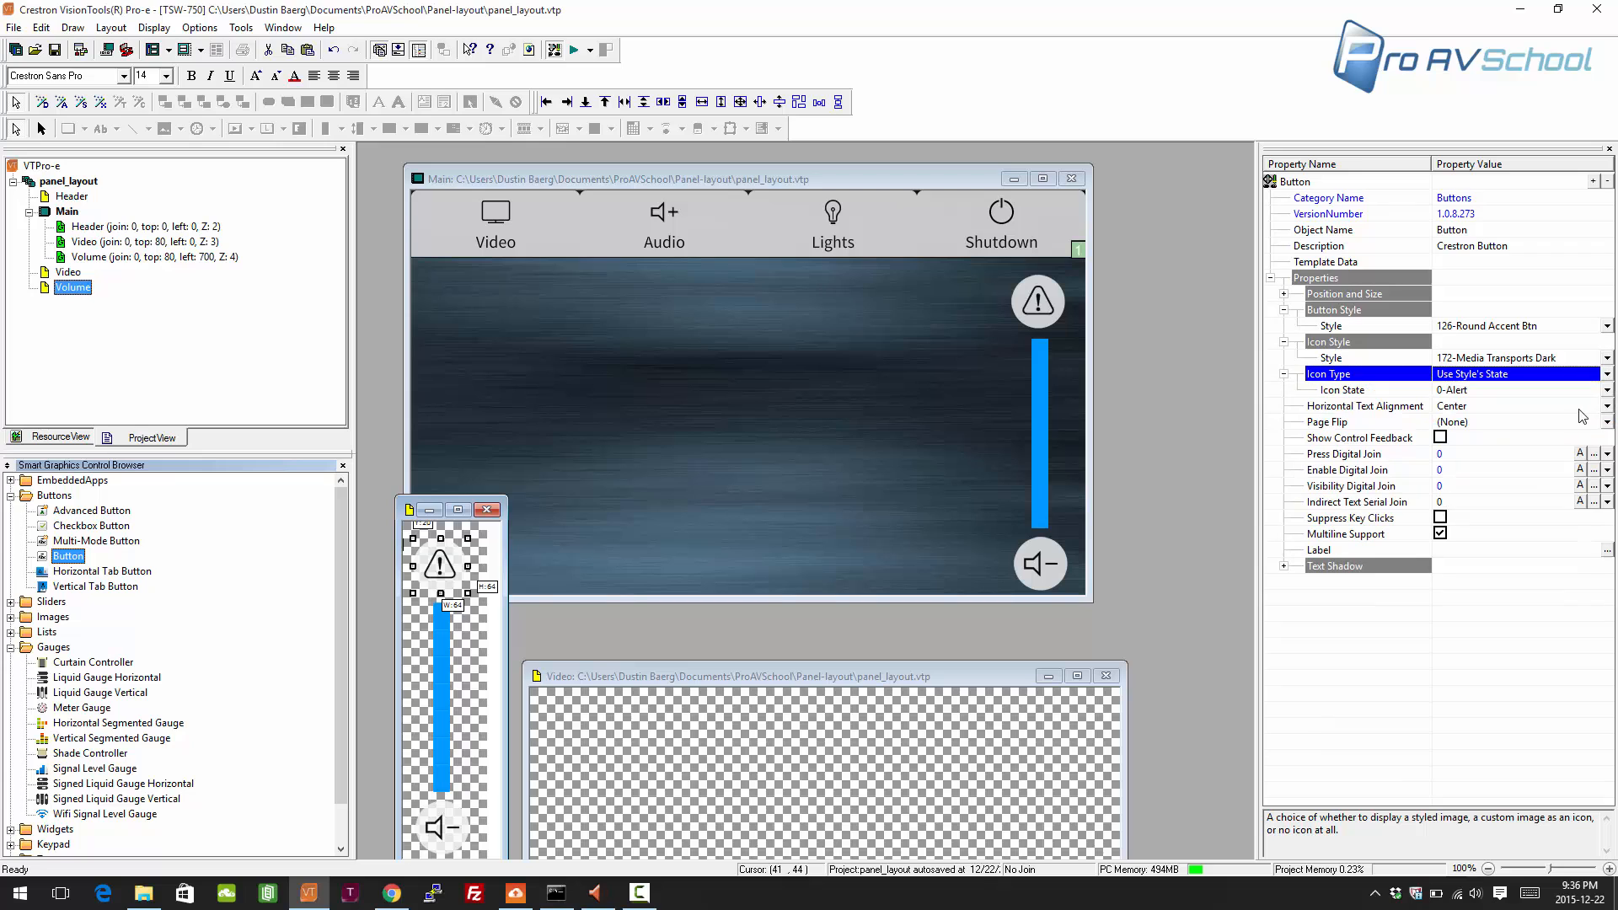
pyautogui.click(1607, 391)
pyautogui.moveTo(1609, 428); pyautogui.dragTo(1609, 556)
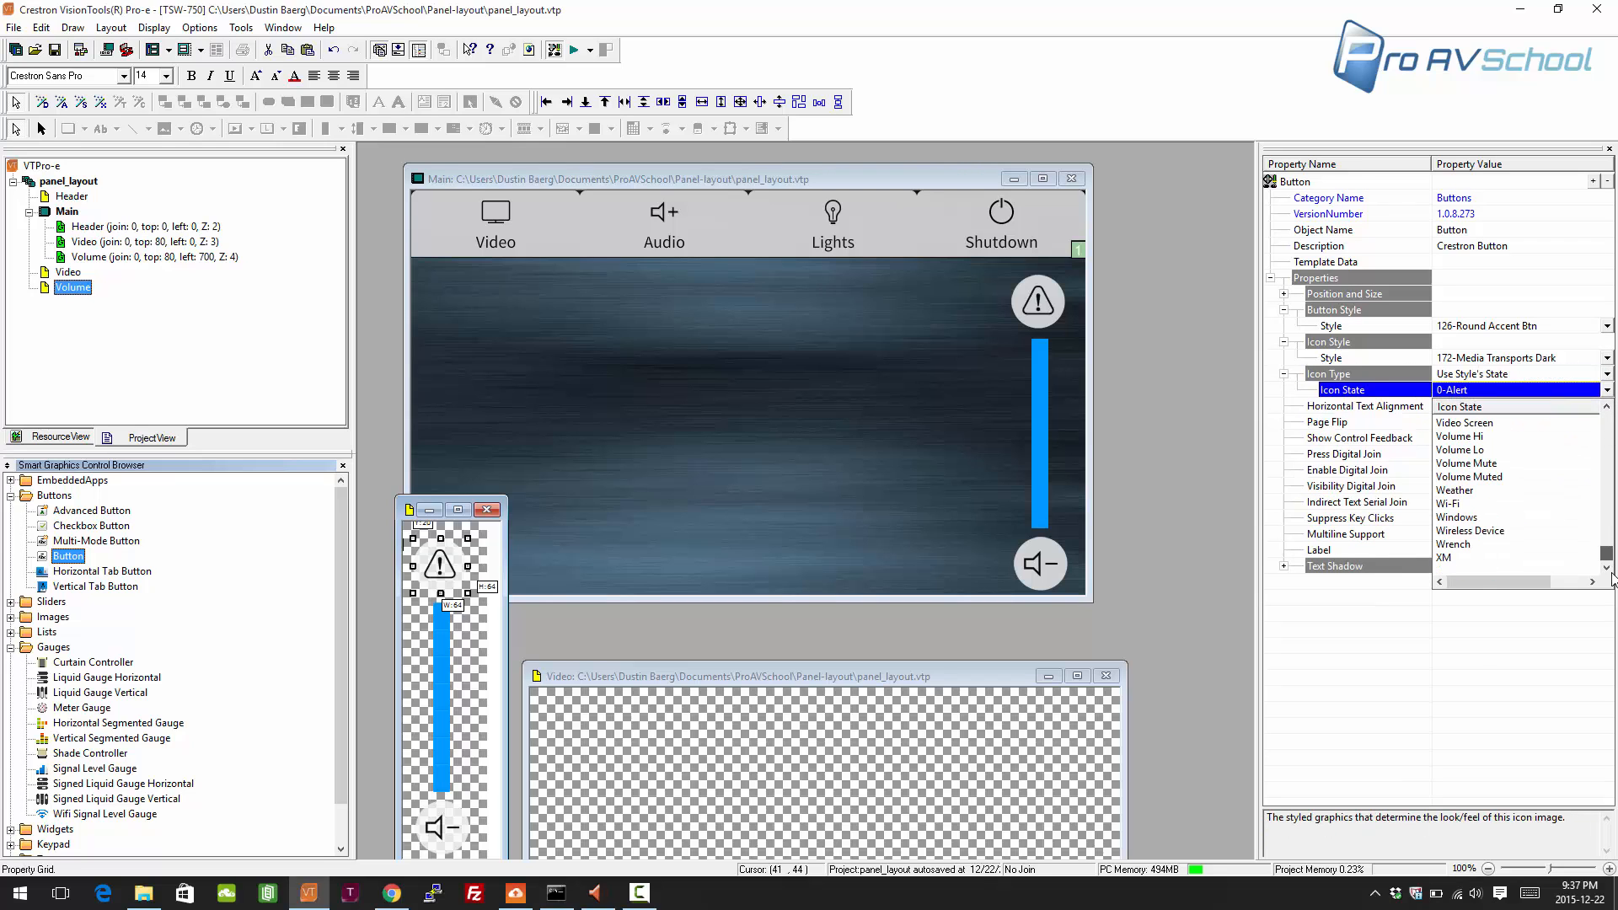
pyautogui.click(1494, 436)
pyautogui.click(481, 622)
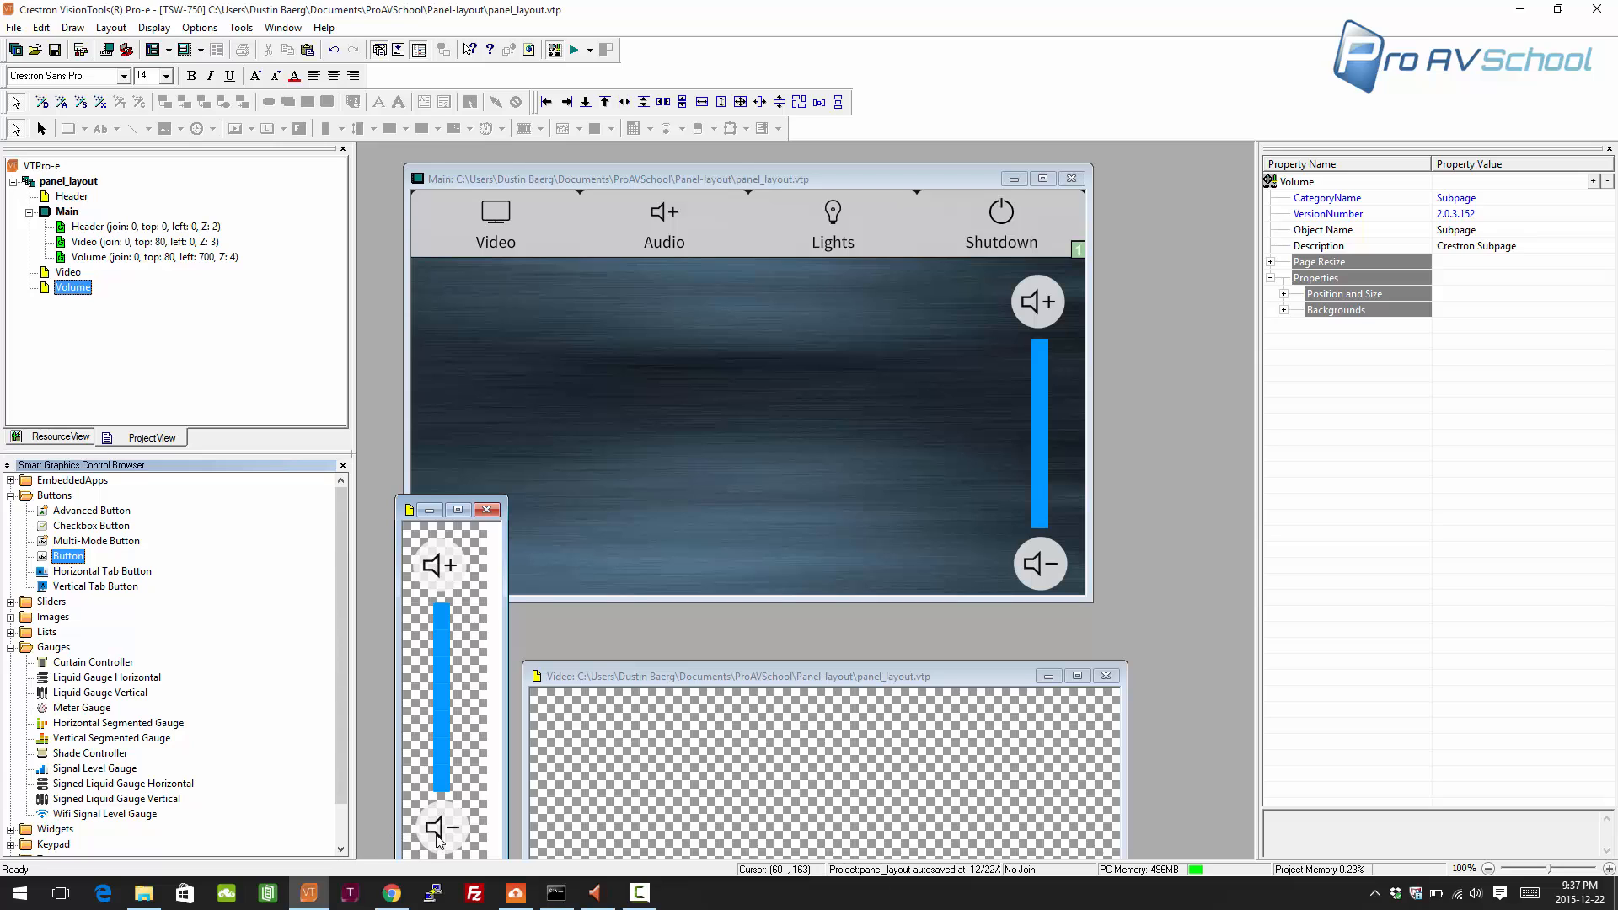
# - Align the lower volume button horizontally with the upper volume button on the Volume subpage
pyautogui.click(462, 837)
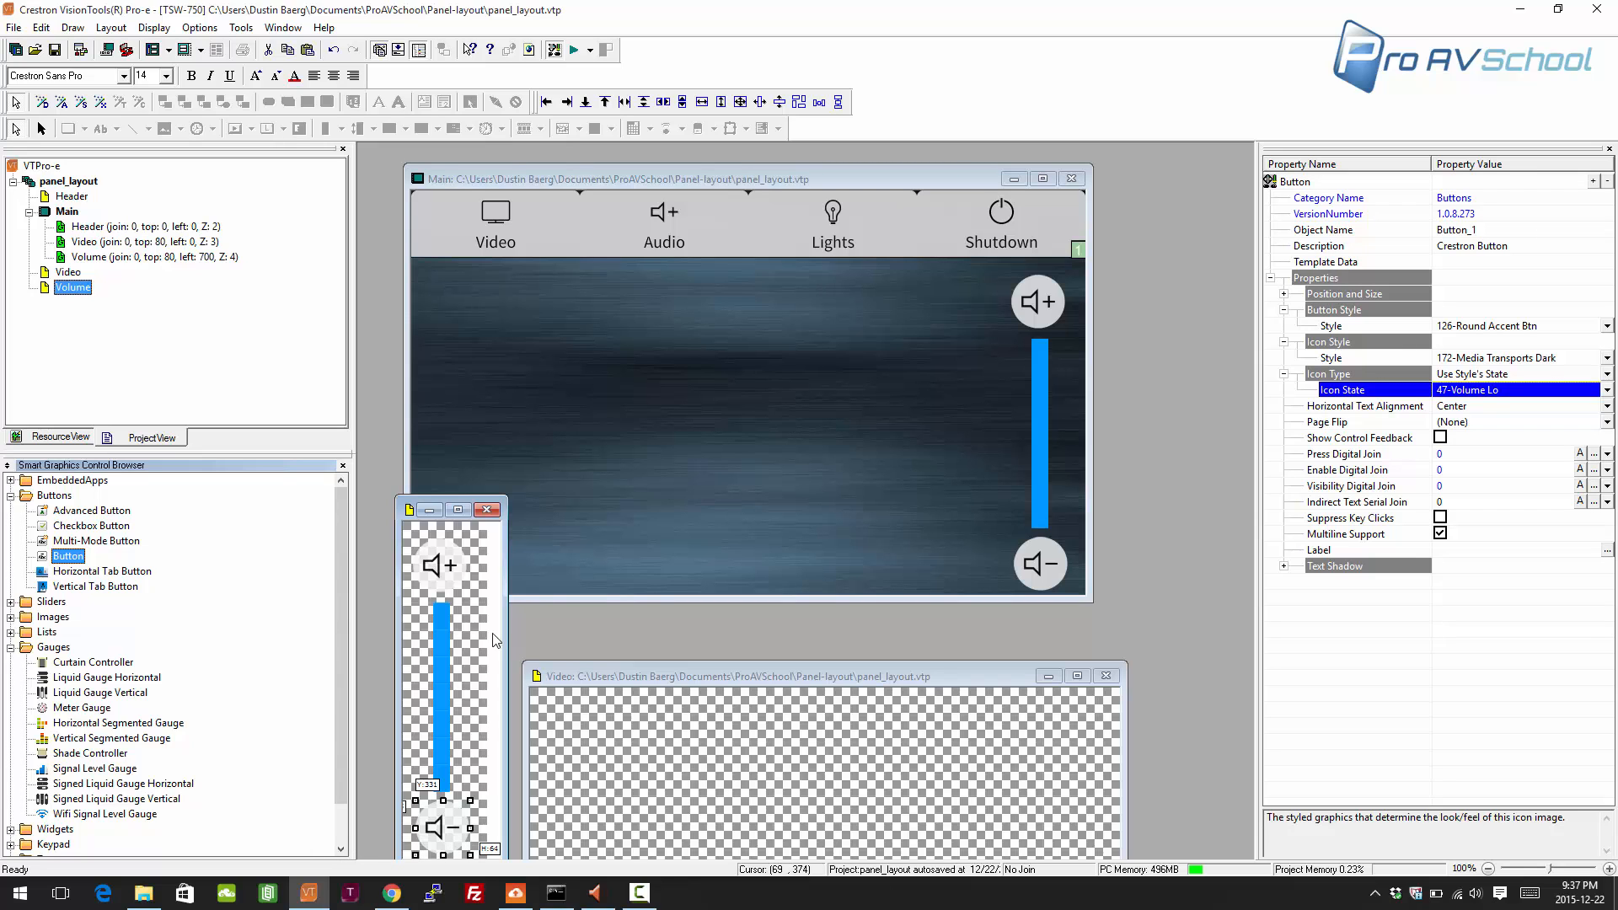
pyautogui.keyDown('shift'); pyautogui.click(461, 559); pyautogui.keyUp('shift')
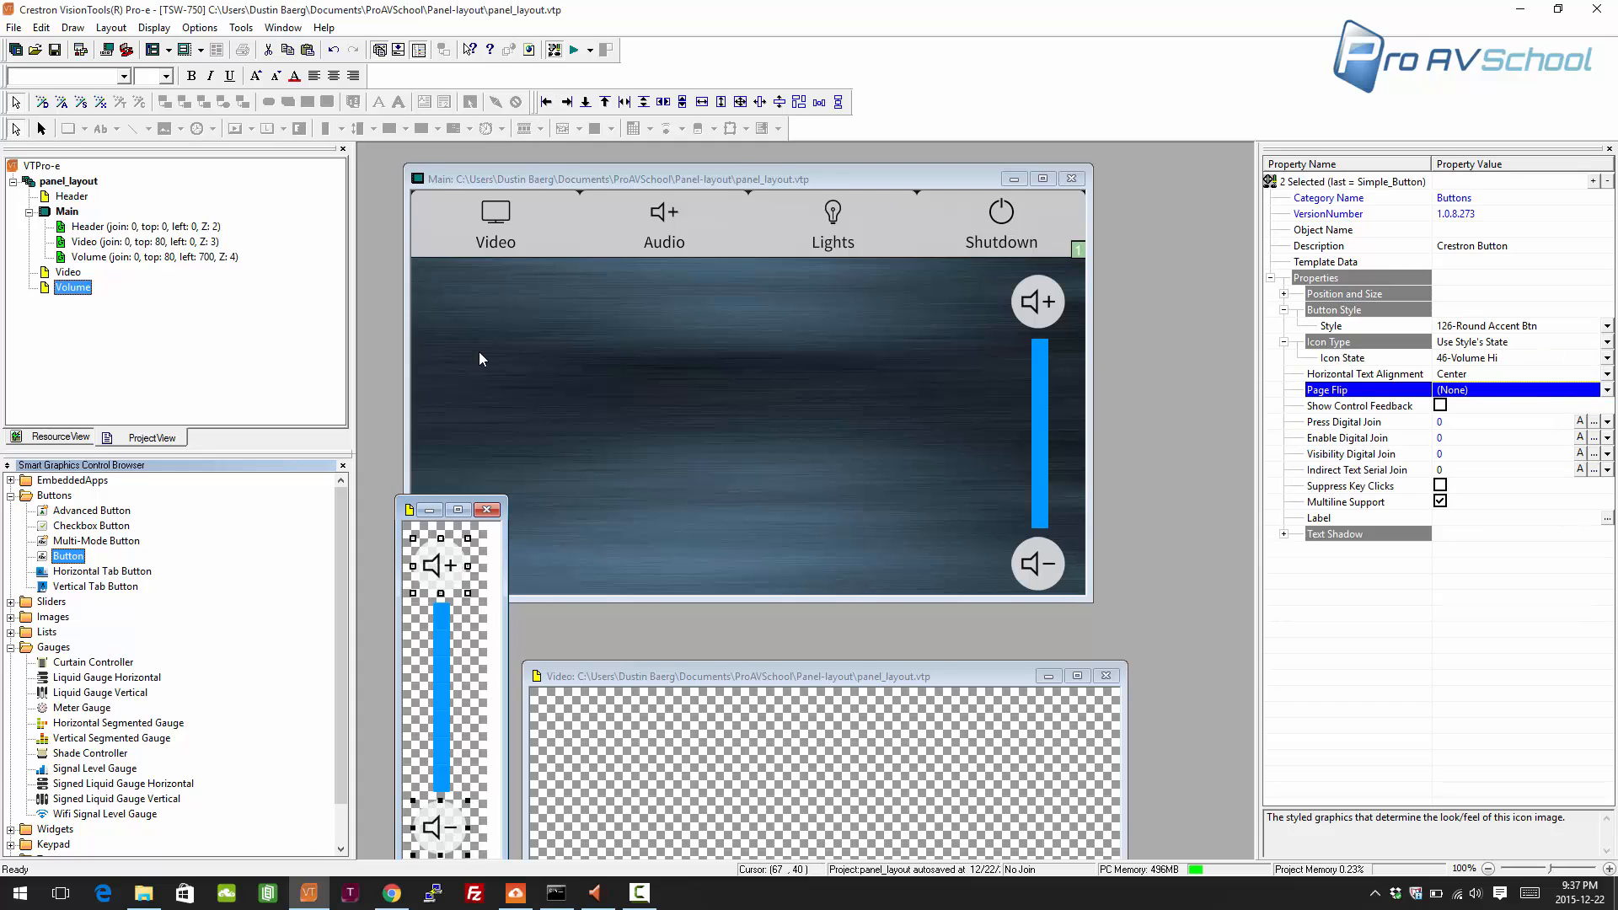
pyautogui.click(461, 586)
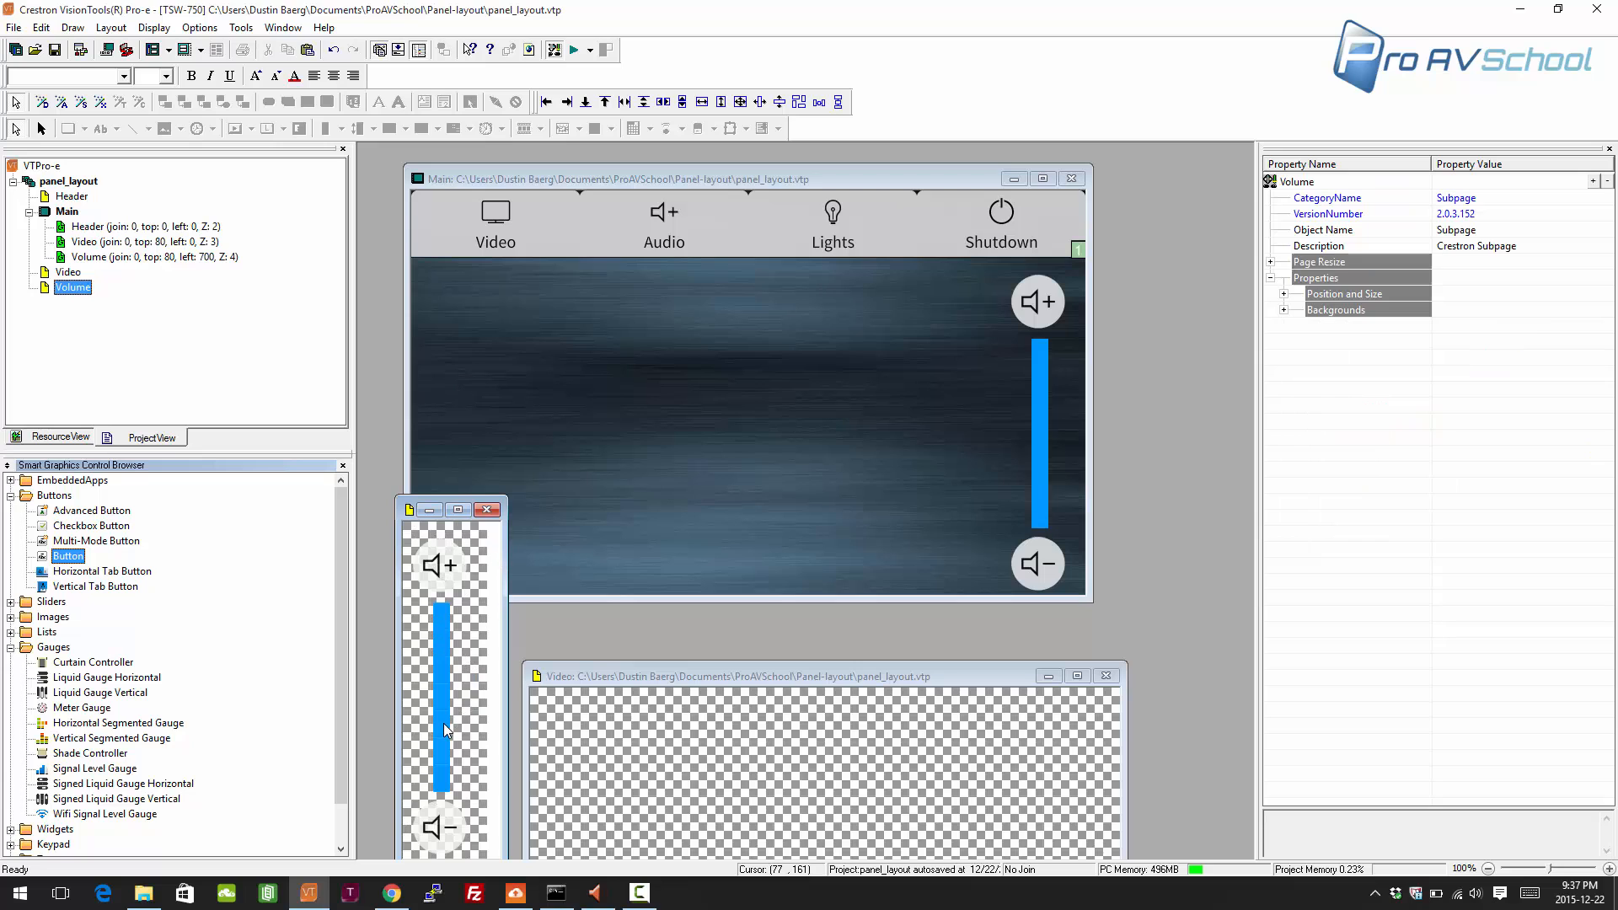
# - Assign touch feedback analog join 1 to the volume gauge and turn off Touch Settable
pyautogui.click(1460, 358)
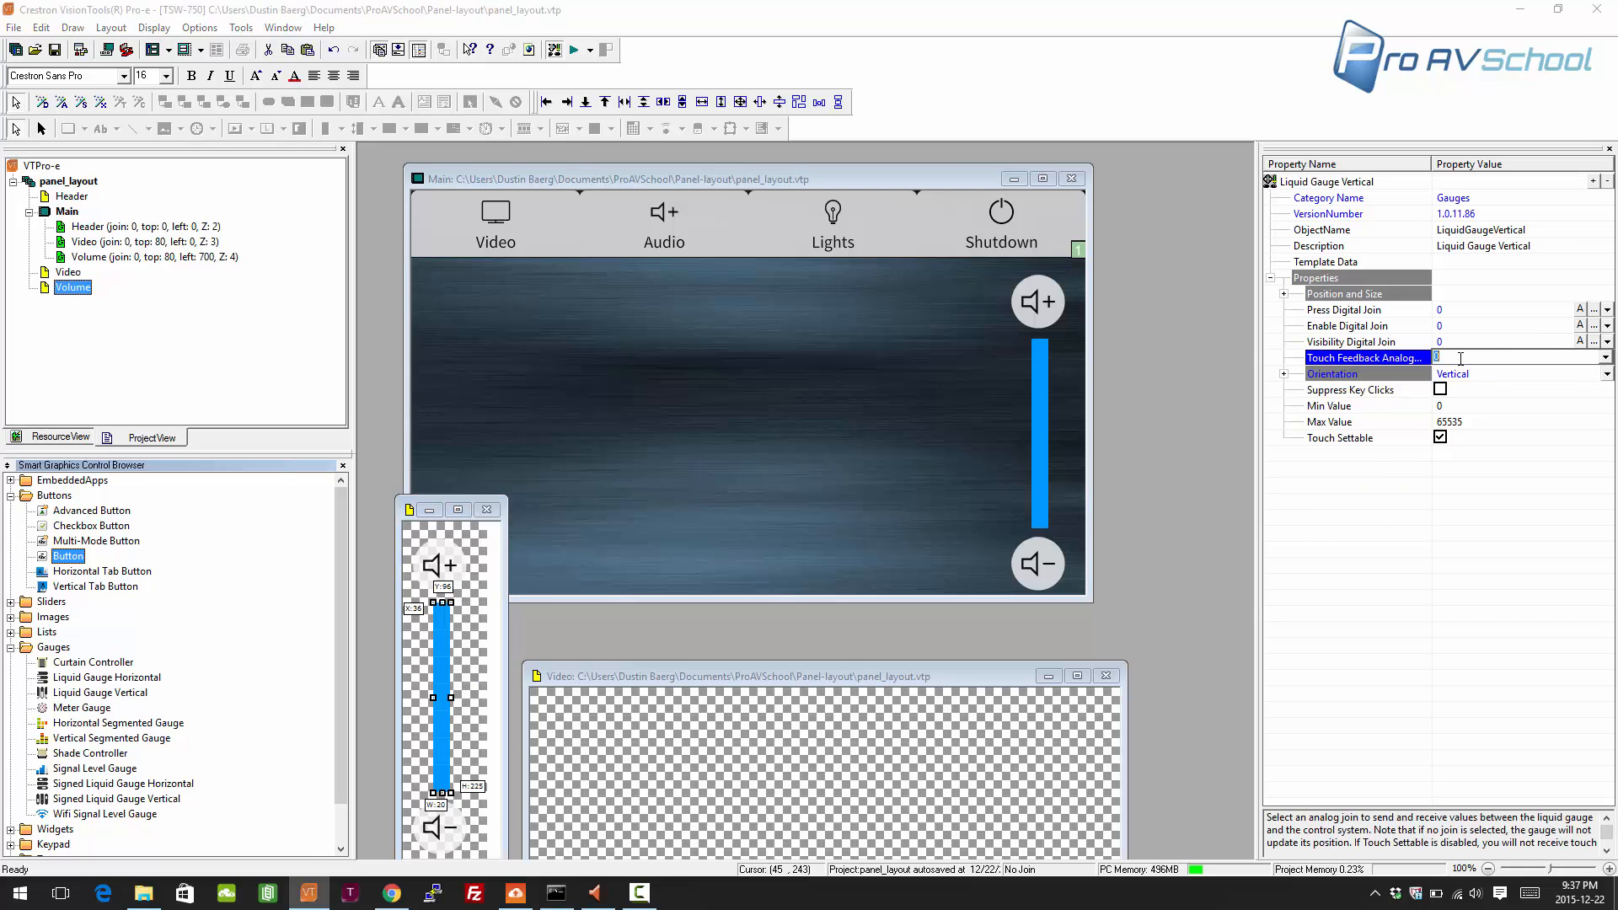
pyautogui.press('Return')
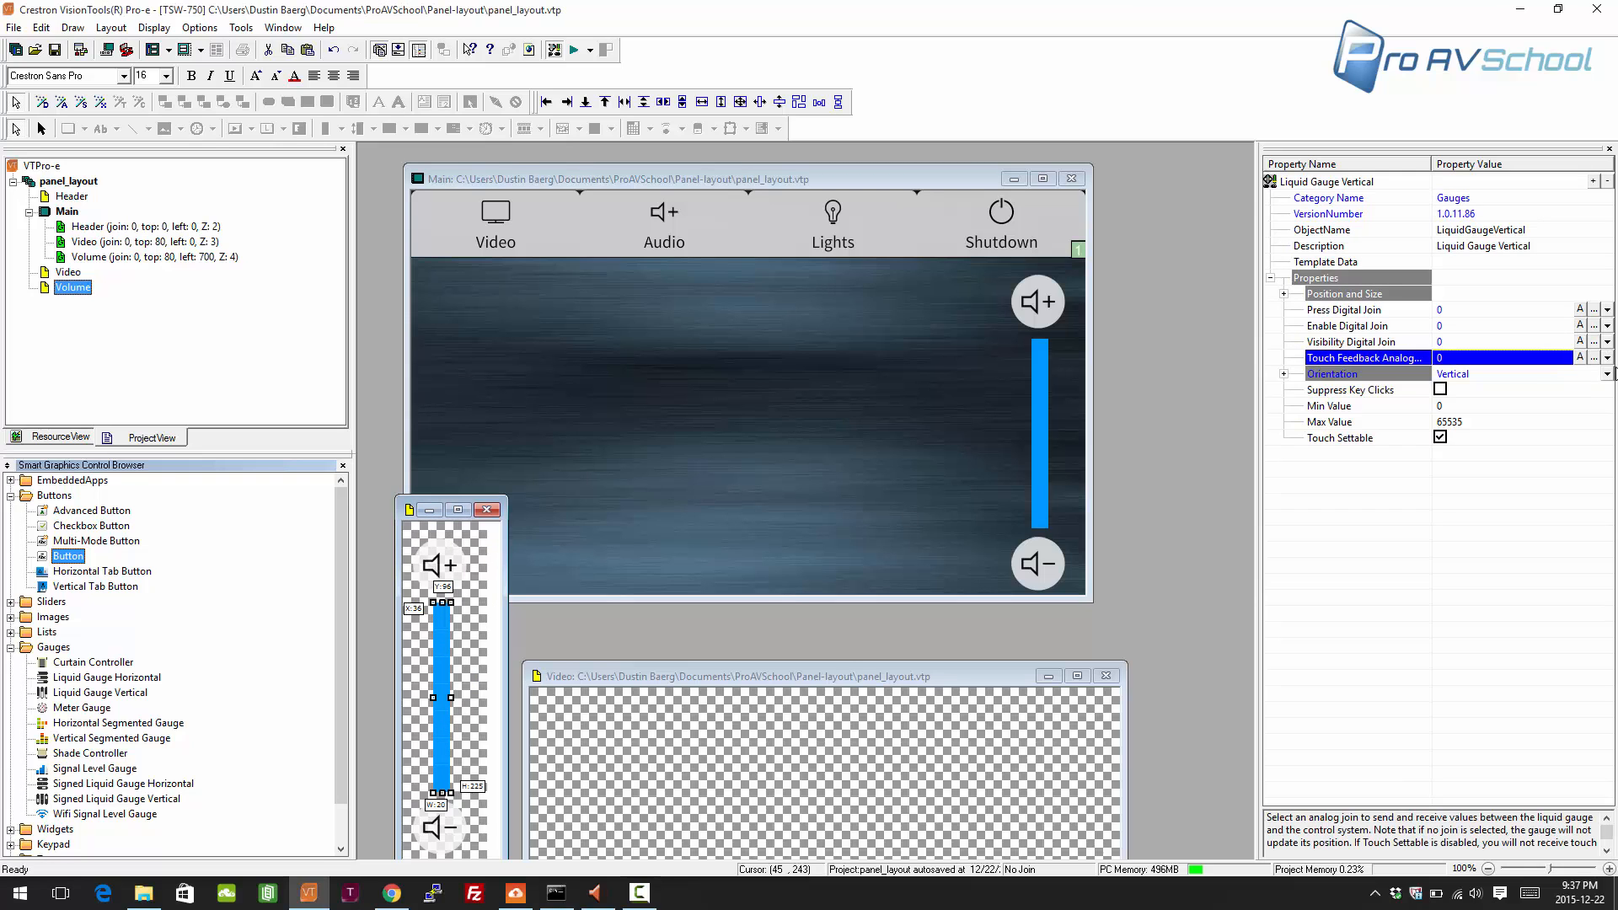
pyautogui.click(1607, 357)
pyautogui.click(1531, 388)
pyautogui.click(1440, 437)
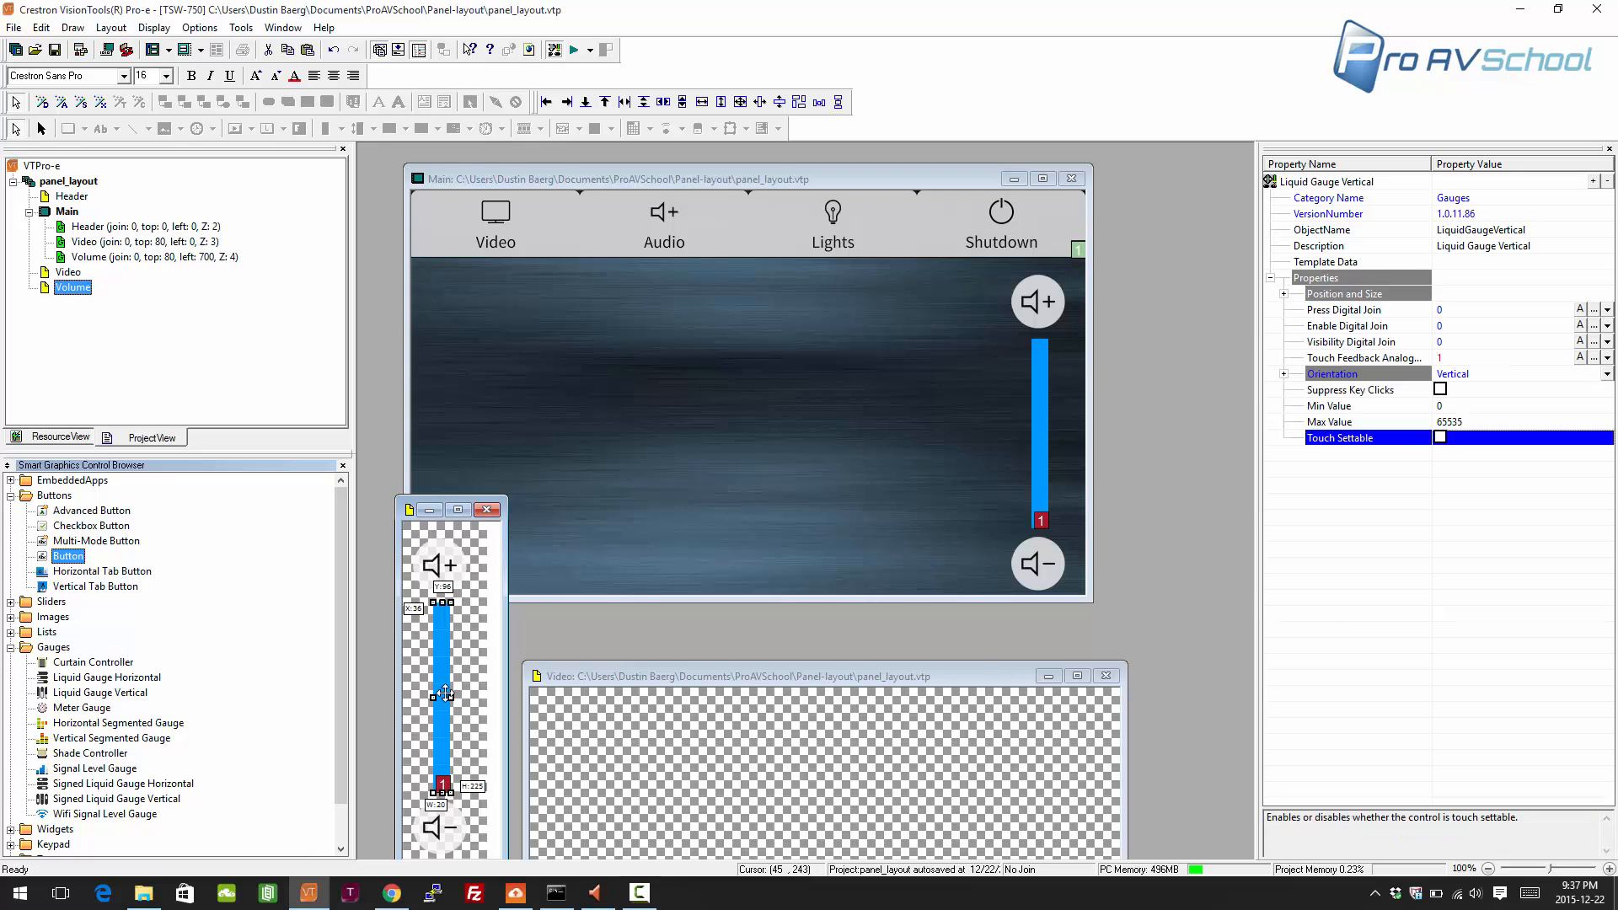
pyautogui.click(481, 704)
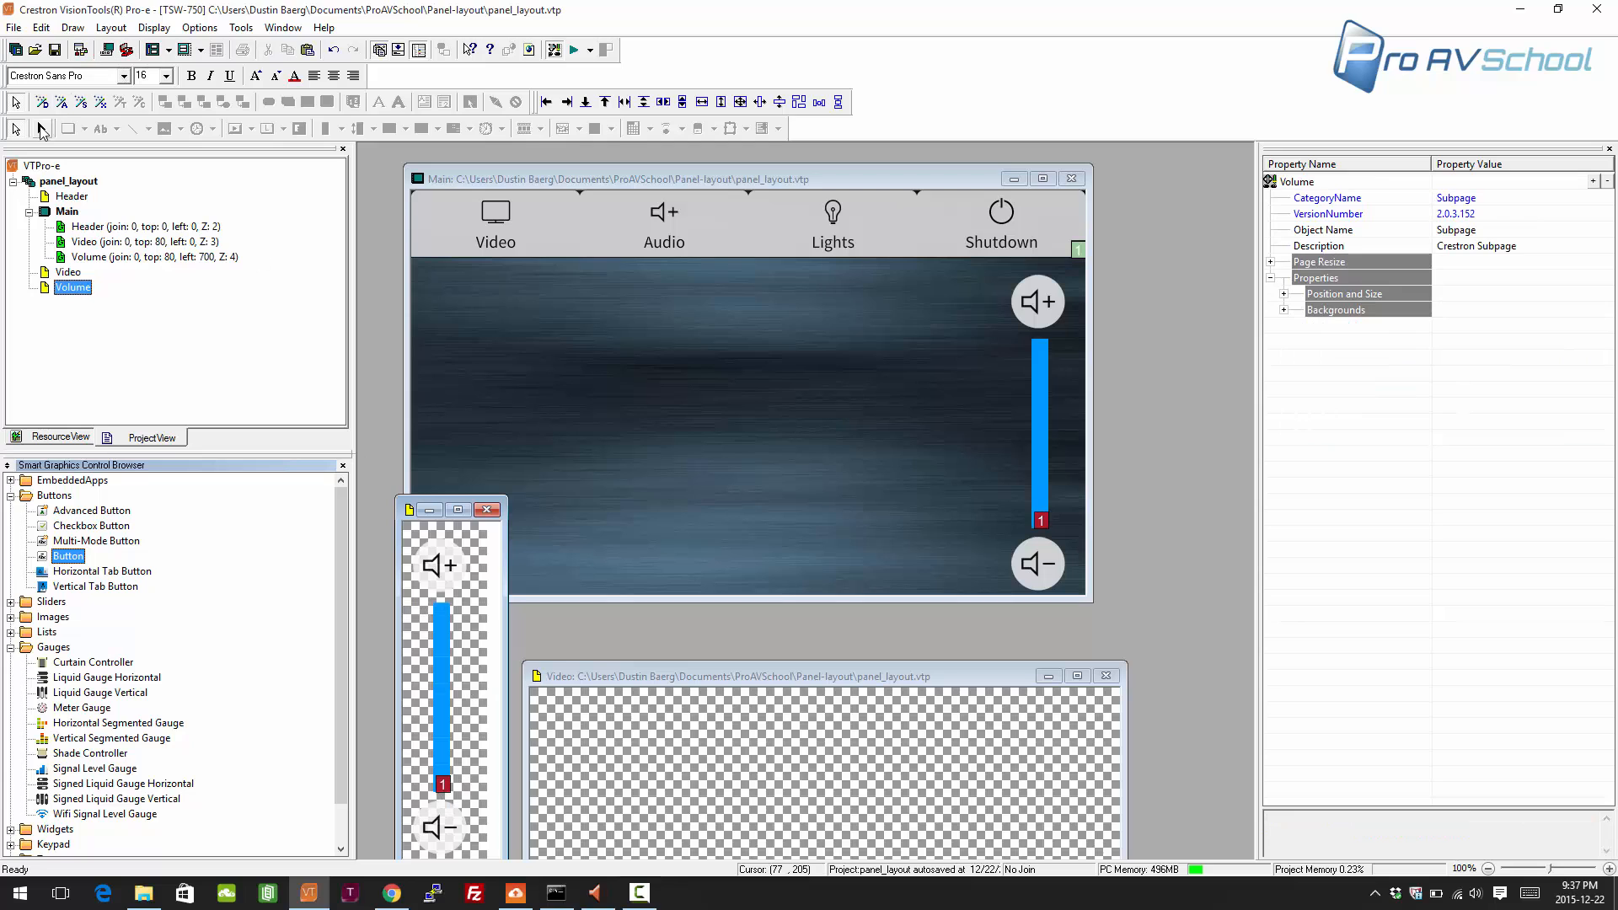
pyautogui.click(61, 102)
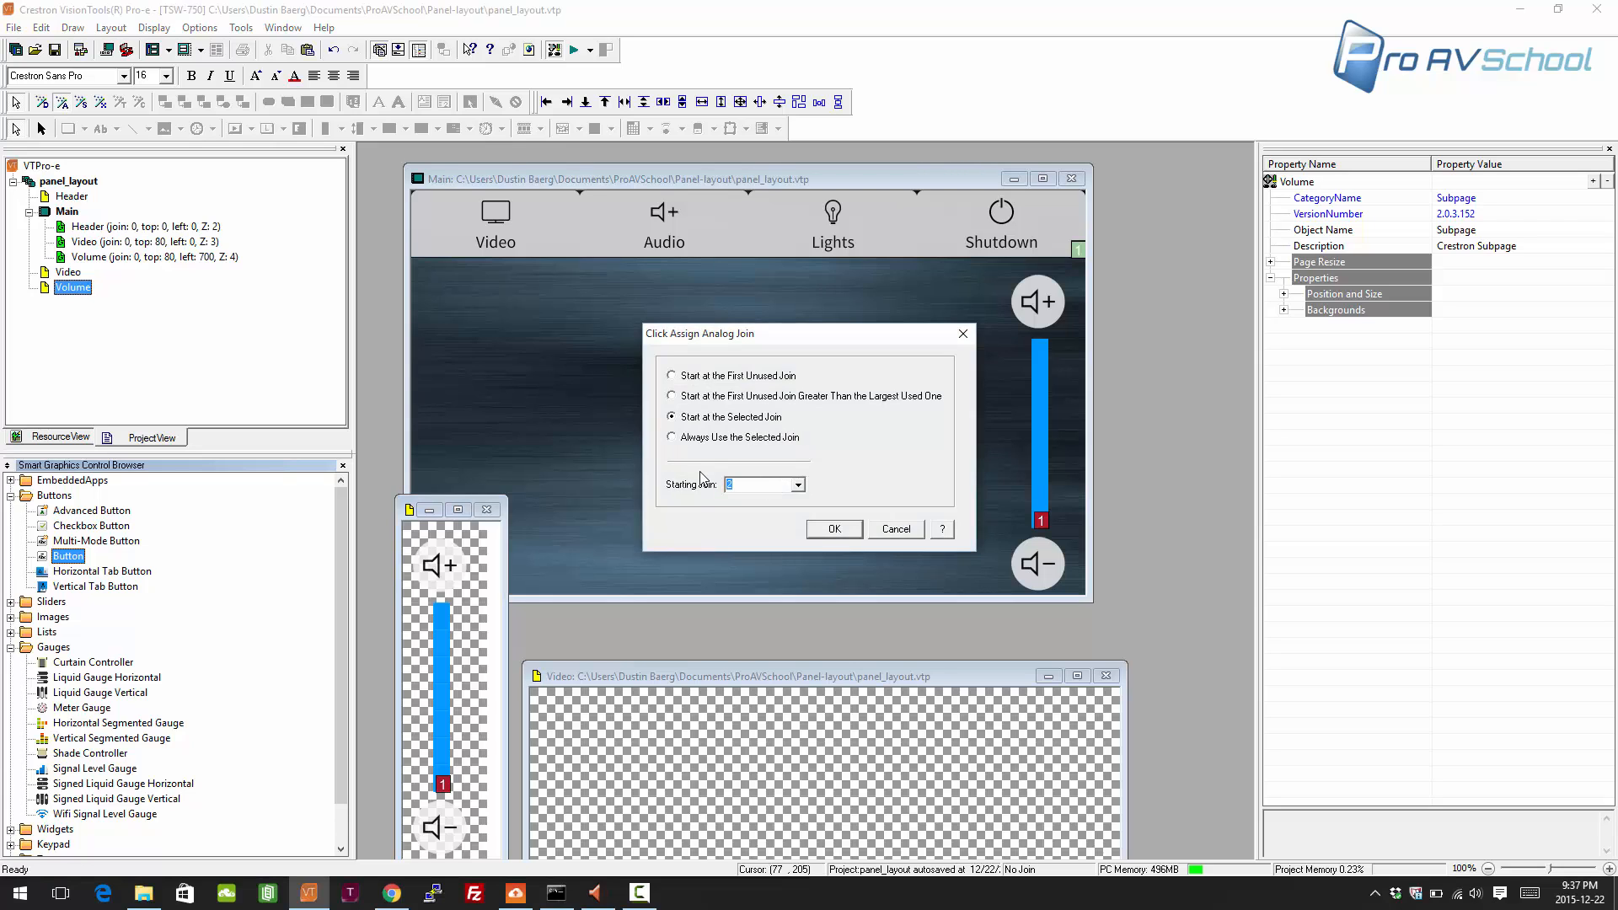
pyautogui.click(849, 530)
pyautogui.click(447, 575)
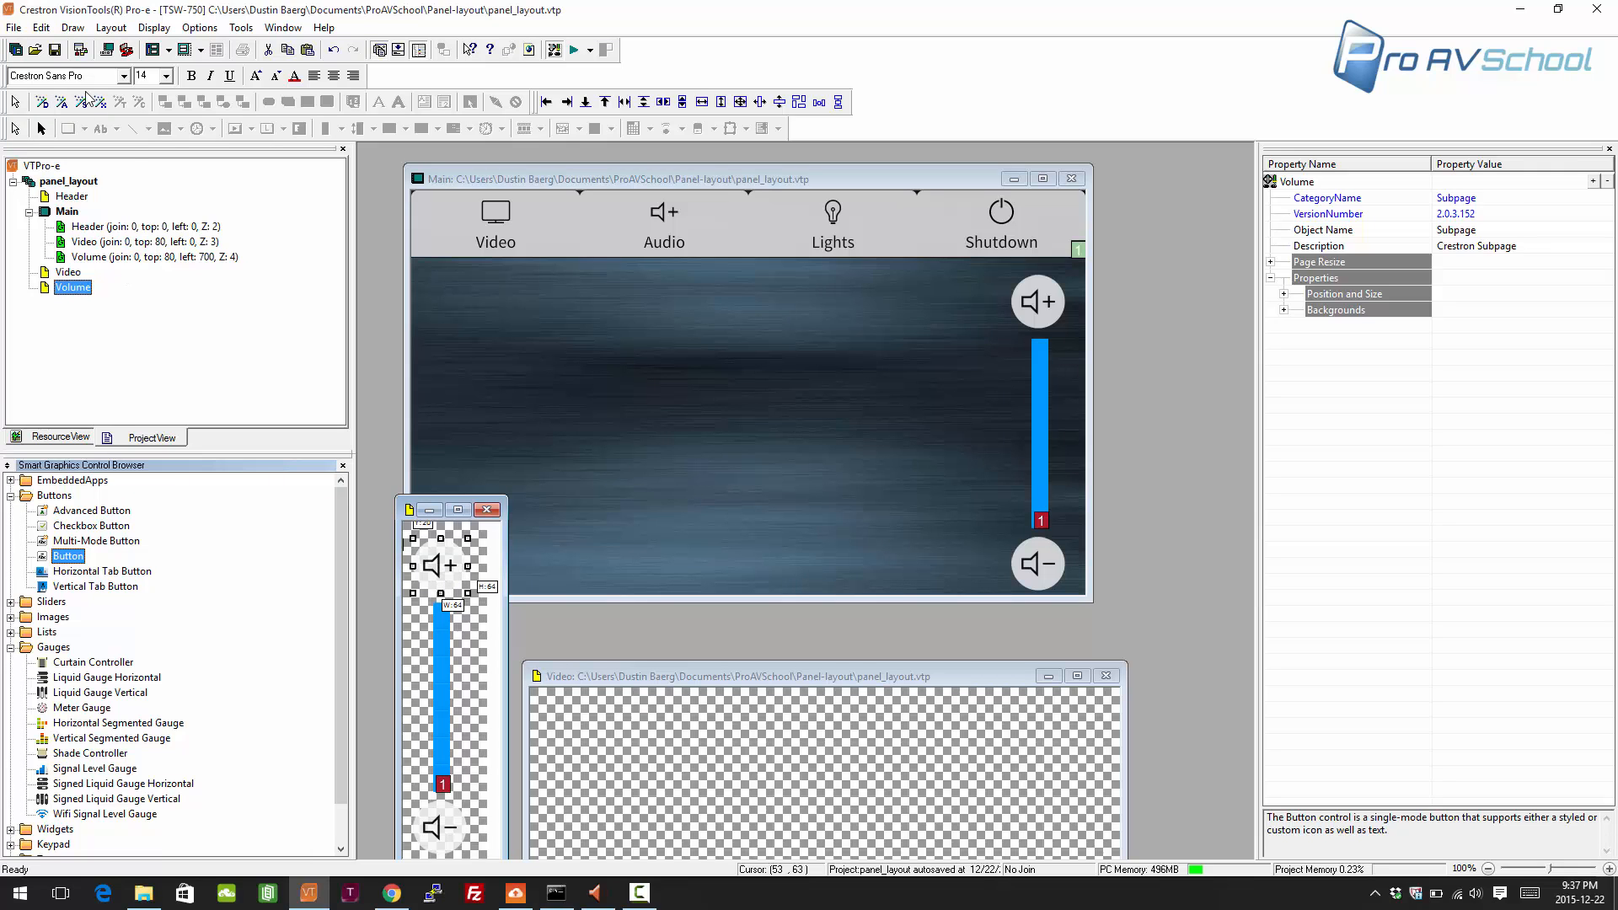
pyautogui.click(62, 101)
pyautogui.click(880, 531)
# - Click-assign consecutive press digital joins starting at 10, giving 10 to the volume up button and 11 to the volume down button
pyautogui.click(41, 101)
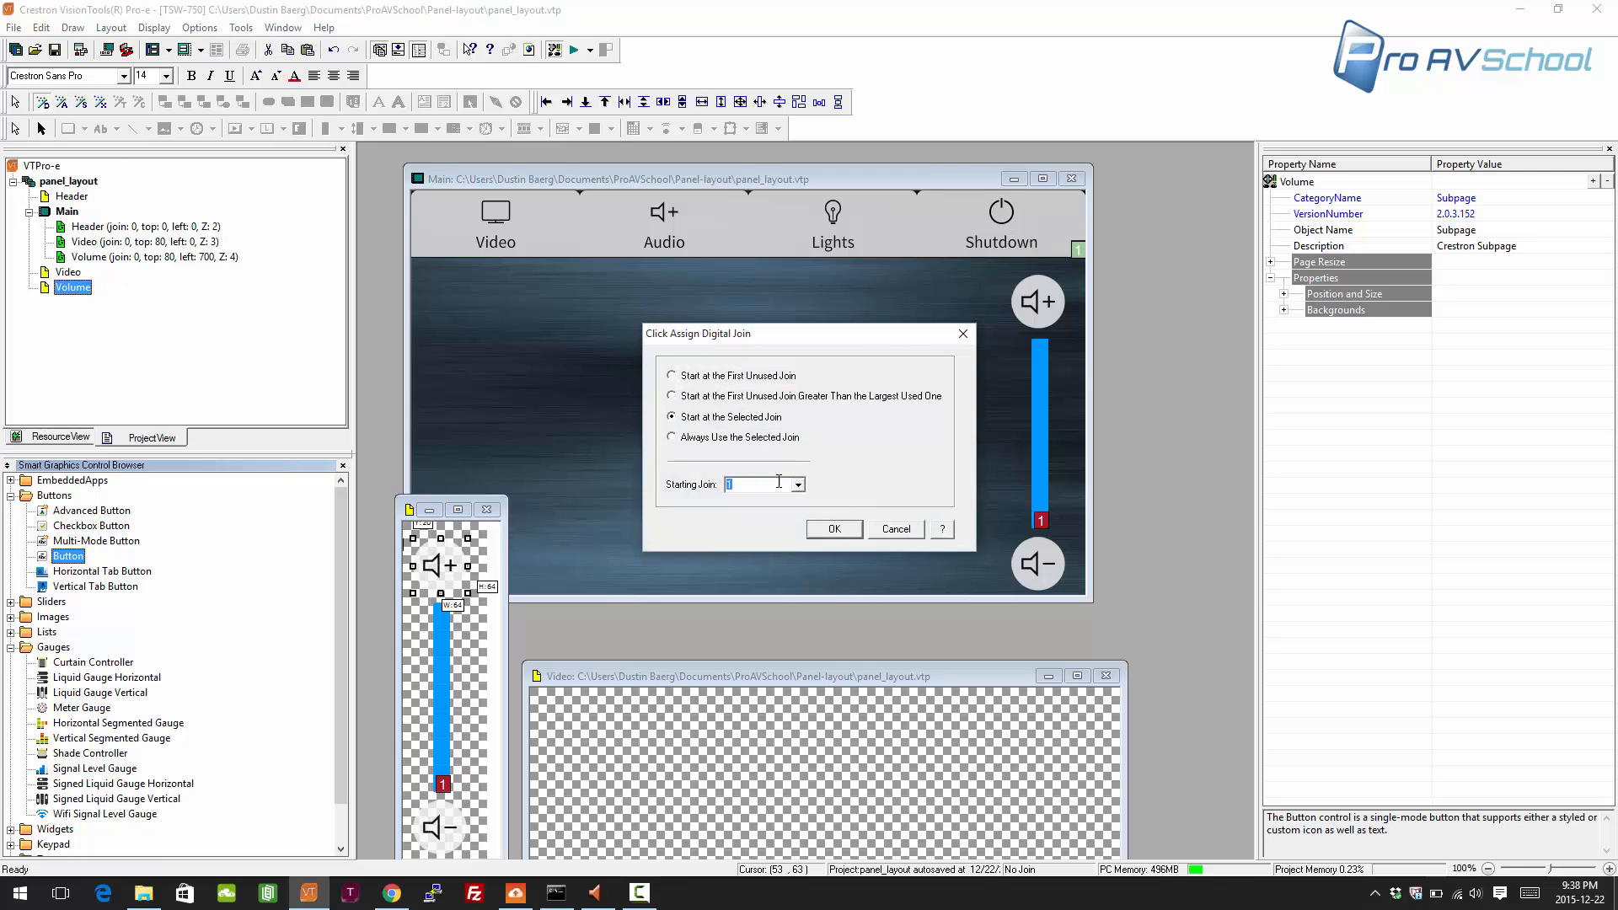
pyautogui.click(856, 529)
pyautogui.click(444, 550)
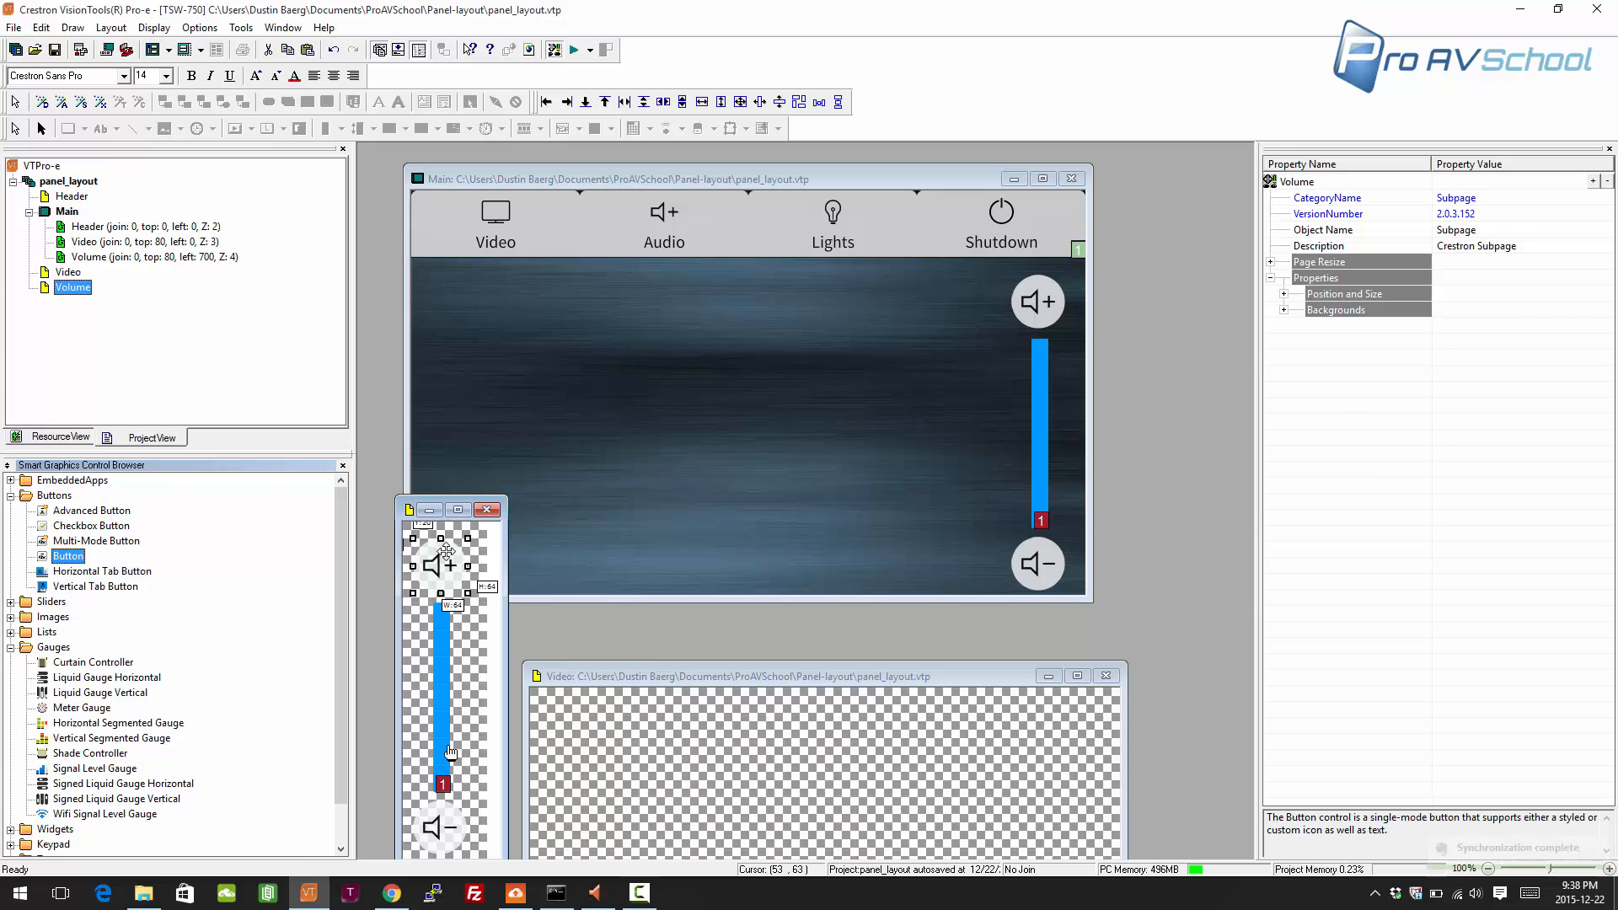
pyautogui.click(438, 830)
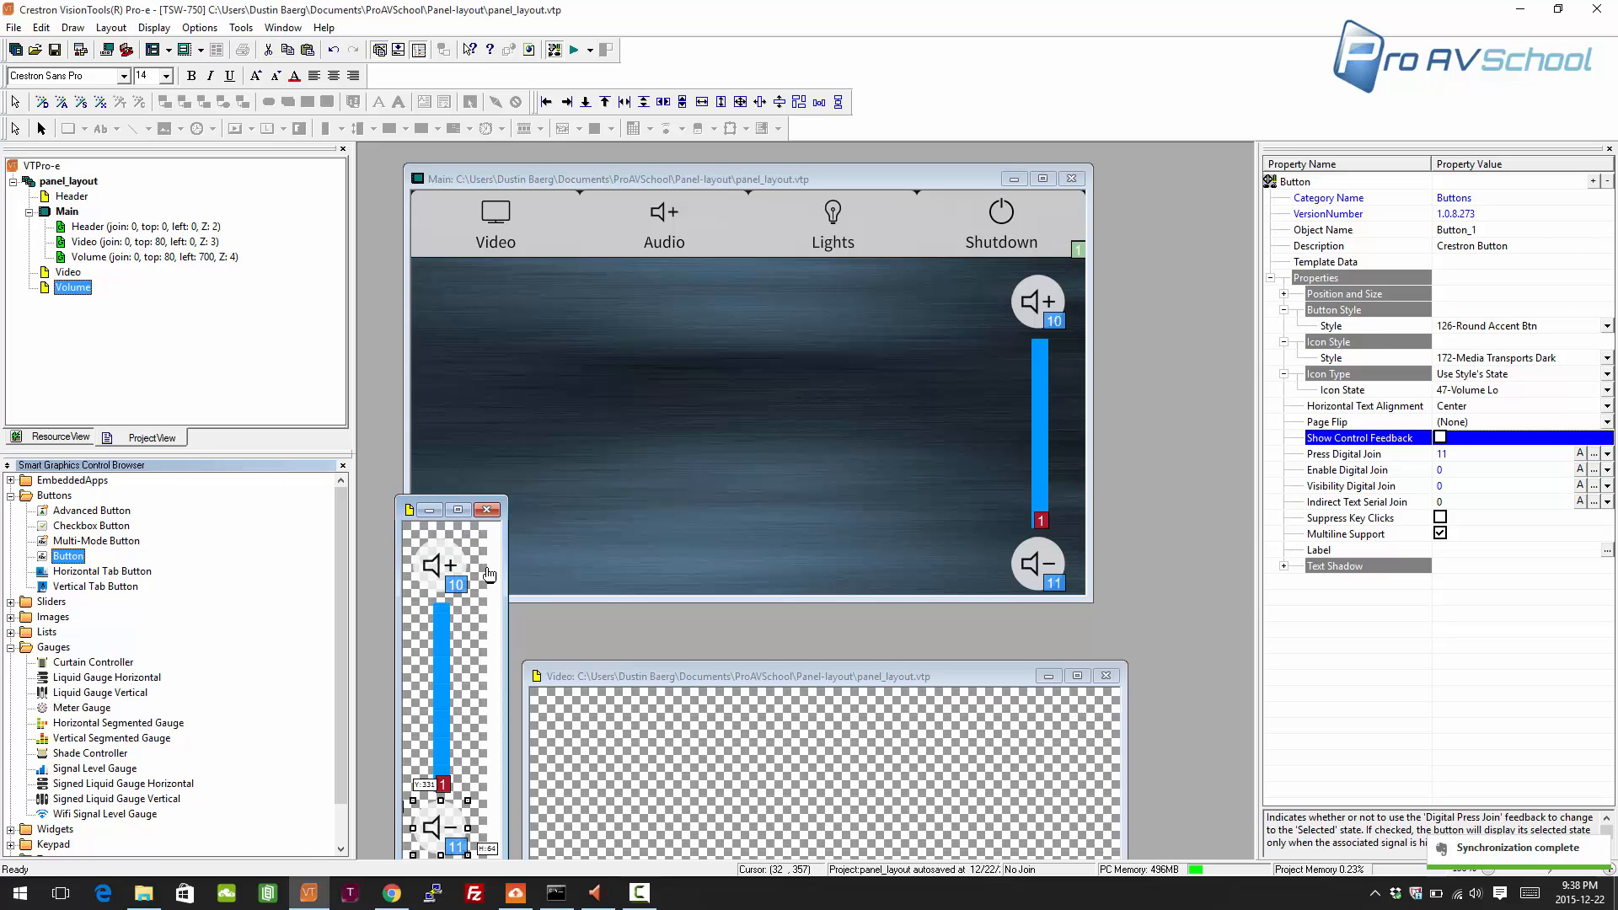
# - Close the Volume subpage, keeping its changes, and shift the Main page window slightly
pyautogui.click(489, 510)
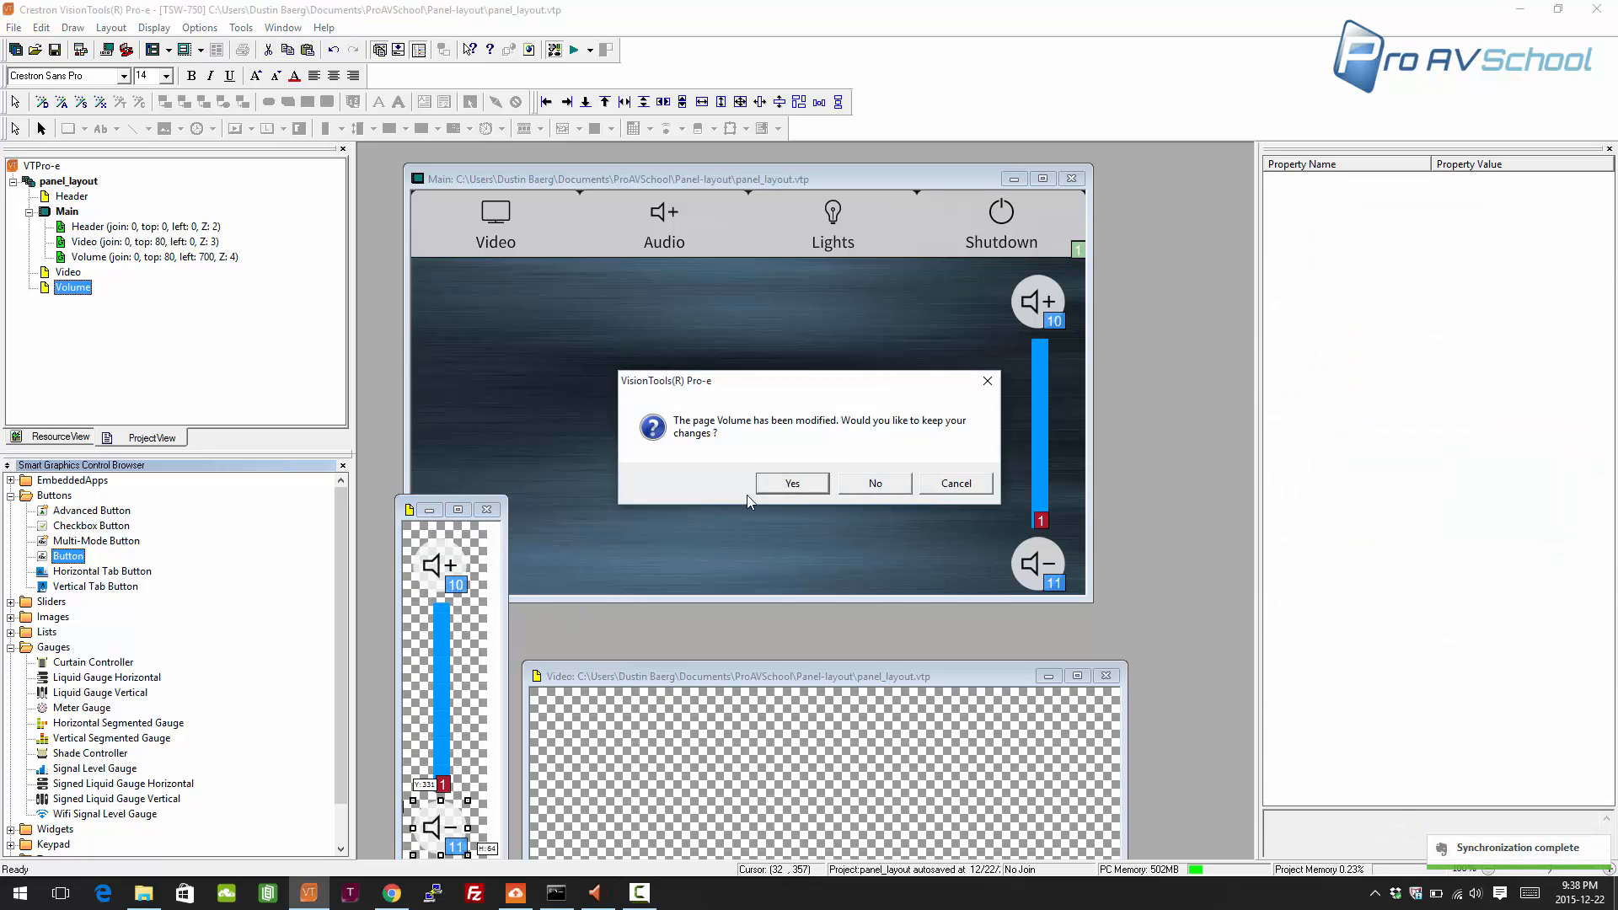
pyautogui.click(809, 486)
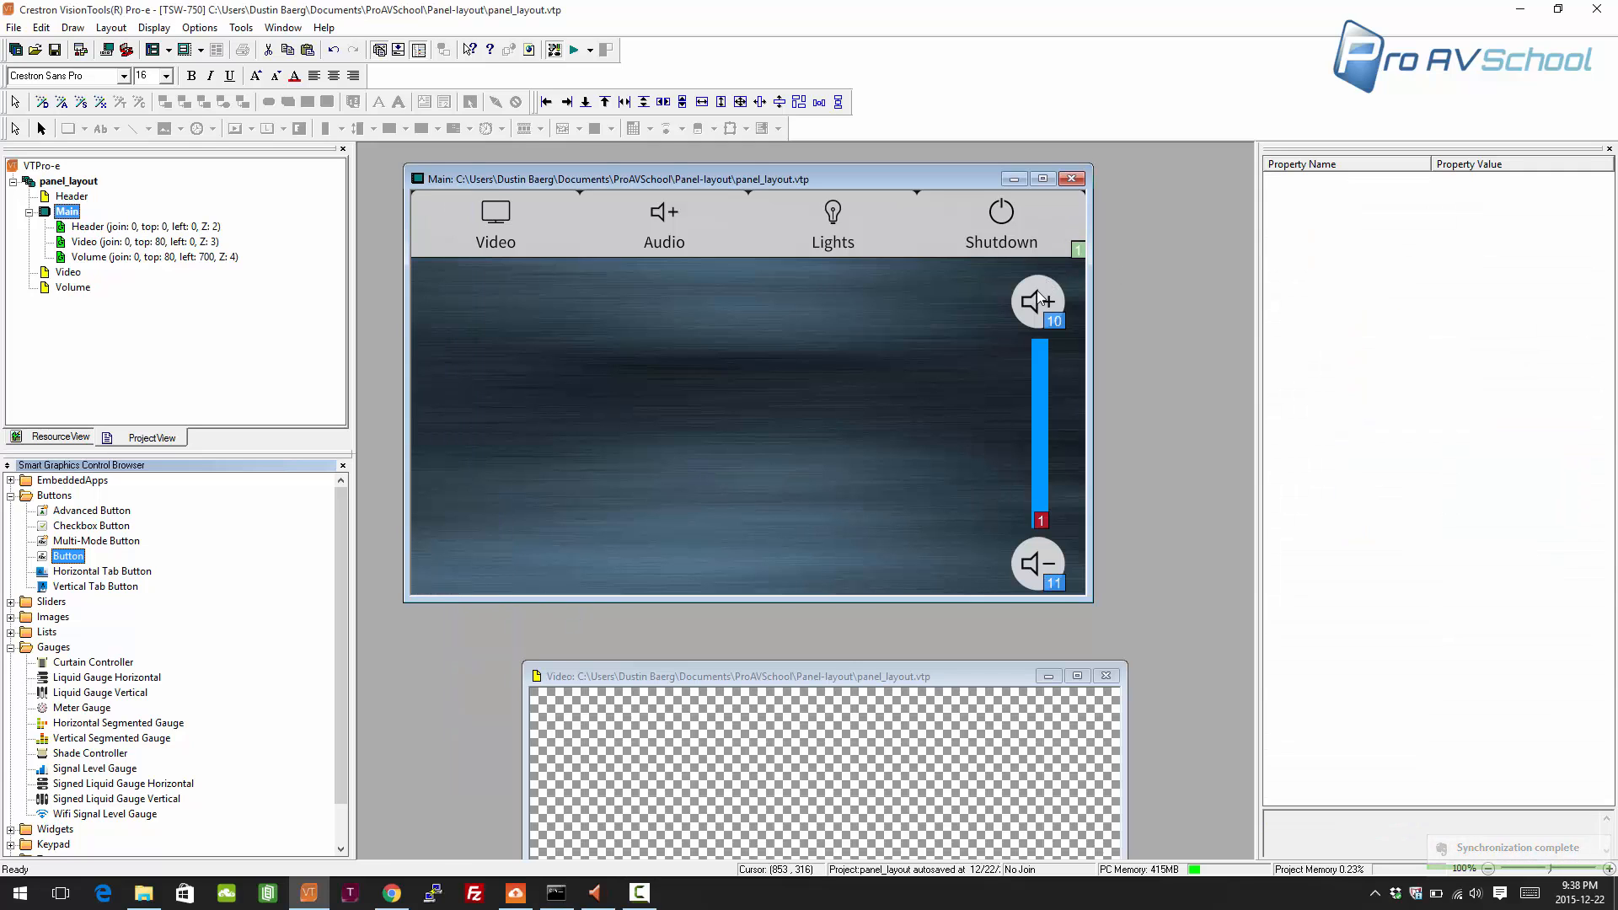
pyautogui.moveTo(664, 182); pyautogui.dragTo(656, 186)
# - Hide the object join numbers on the Main page and show them again
pyautogui.rightClick(690, 351)
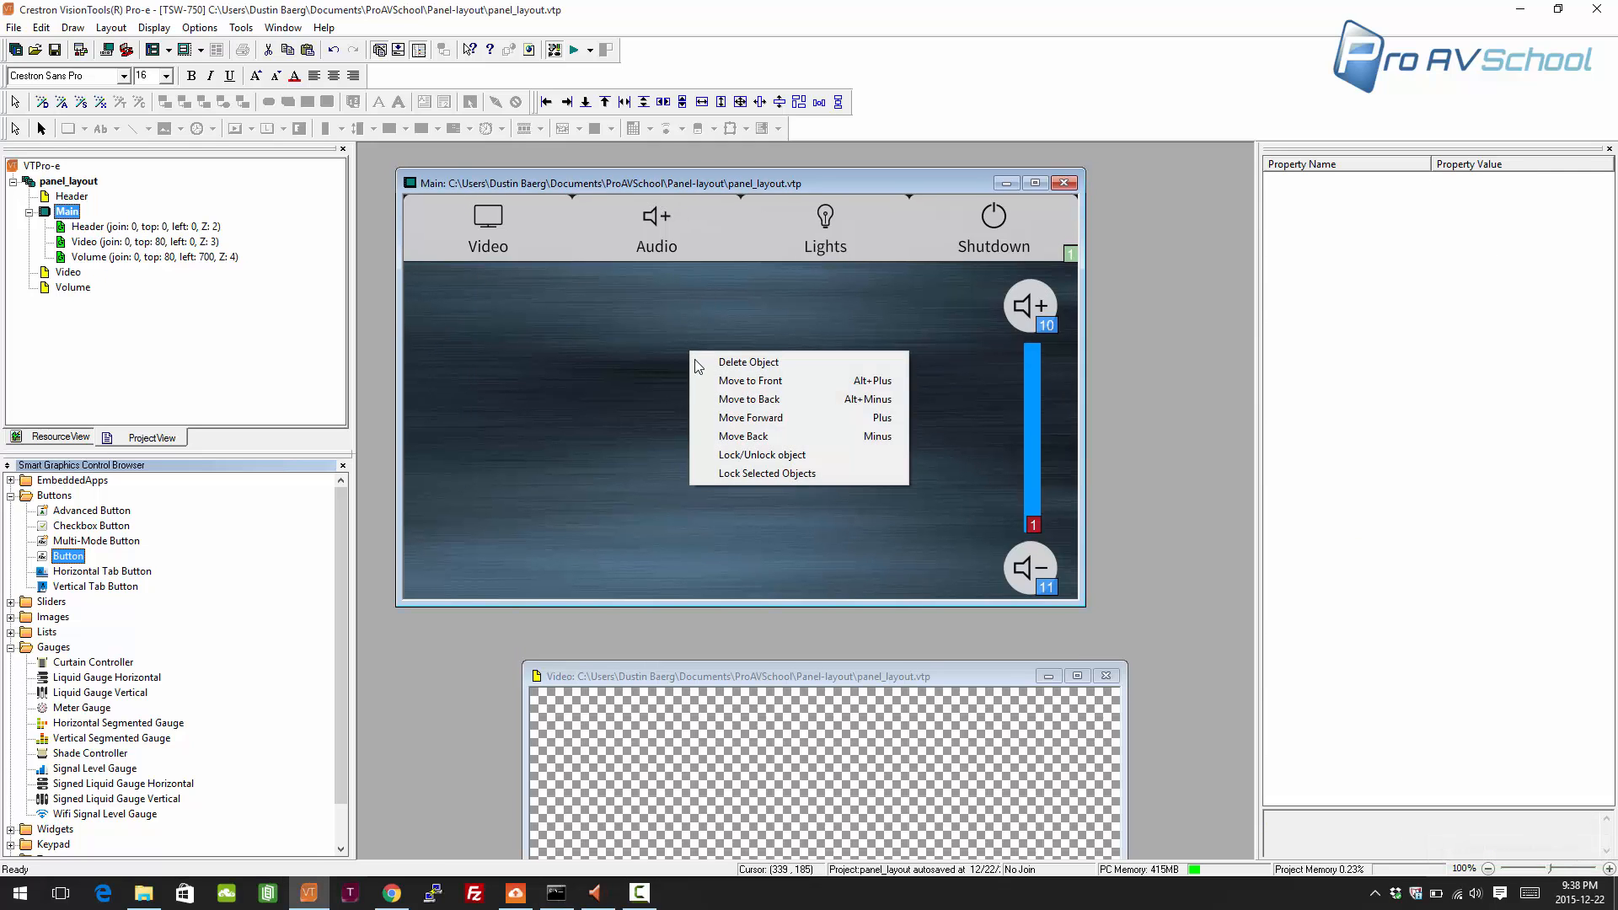
pyautogui.rightClick(846, 286)
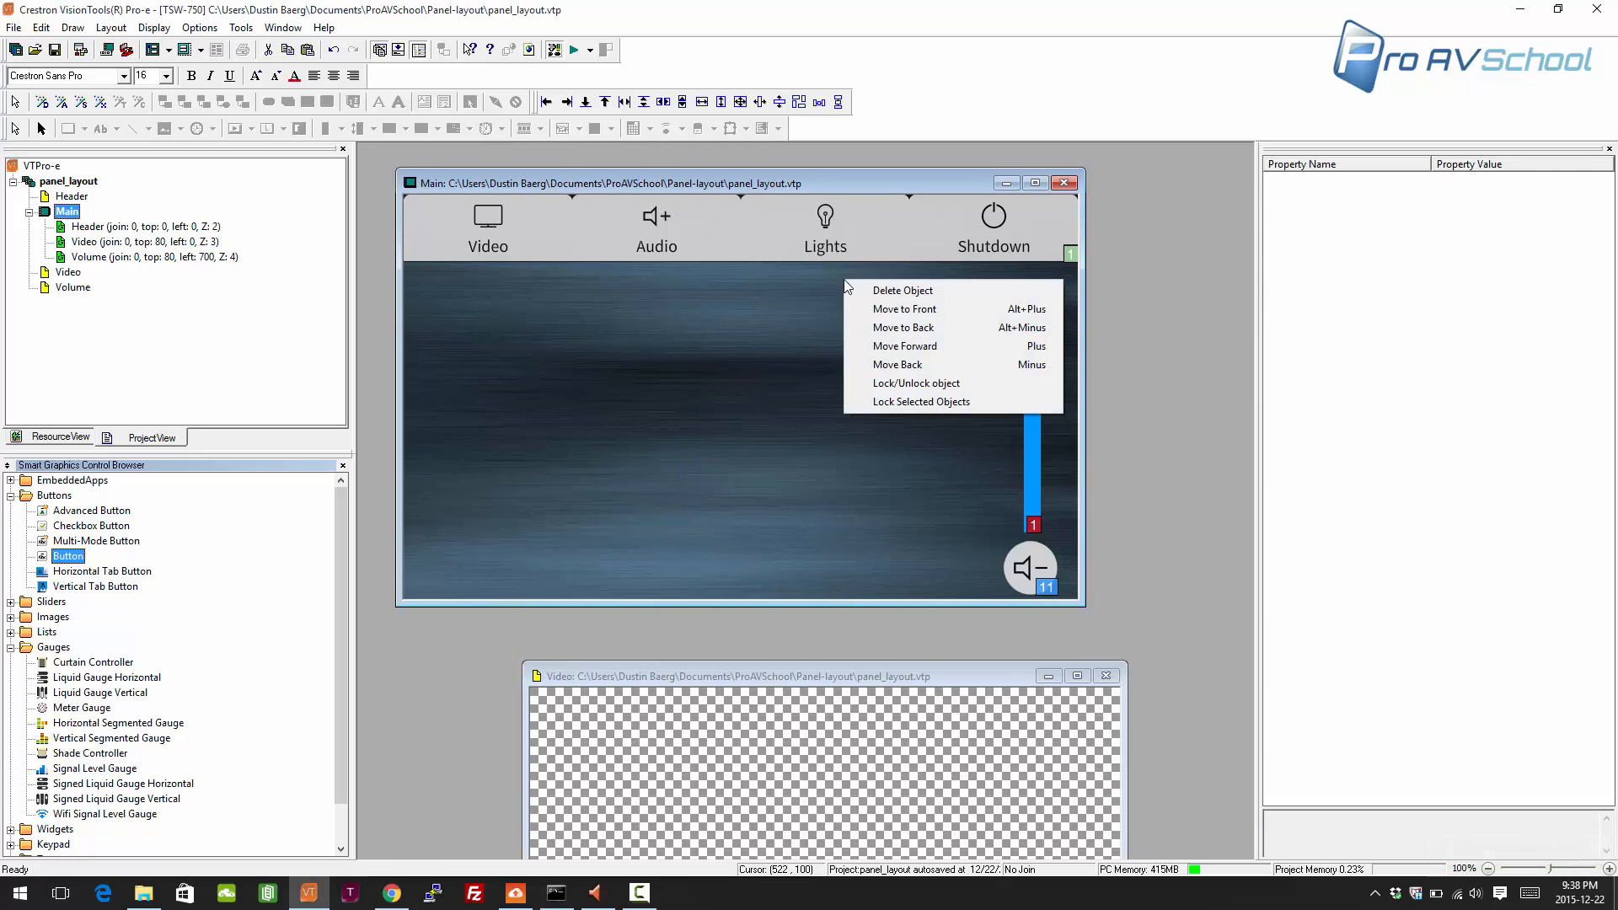
pyautogui.click(844, 160)
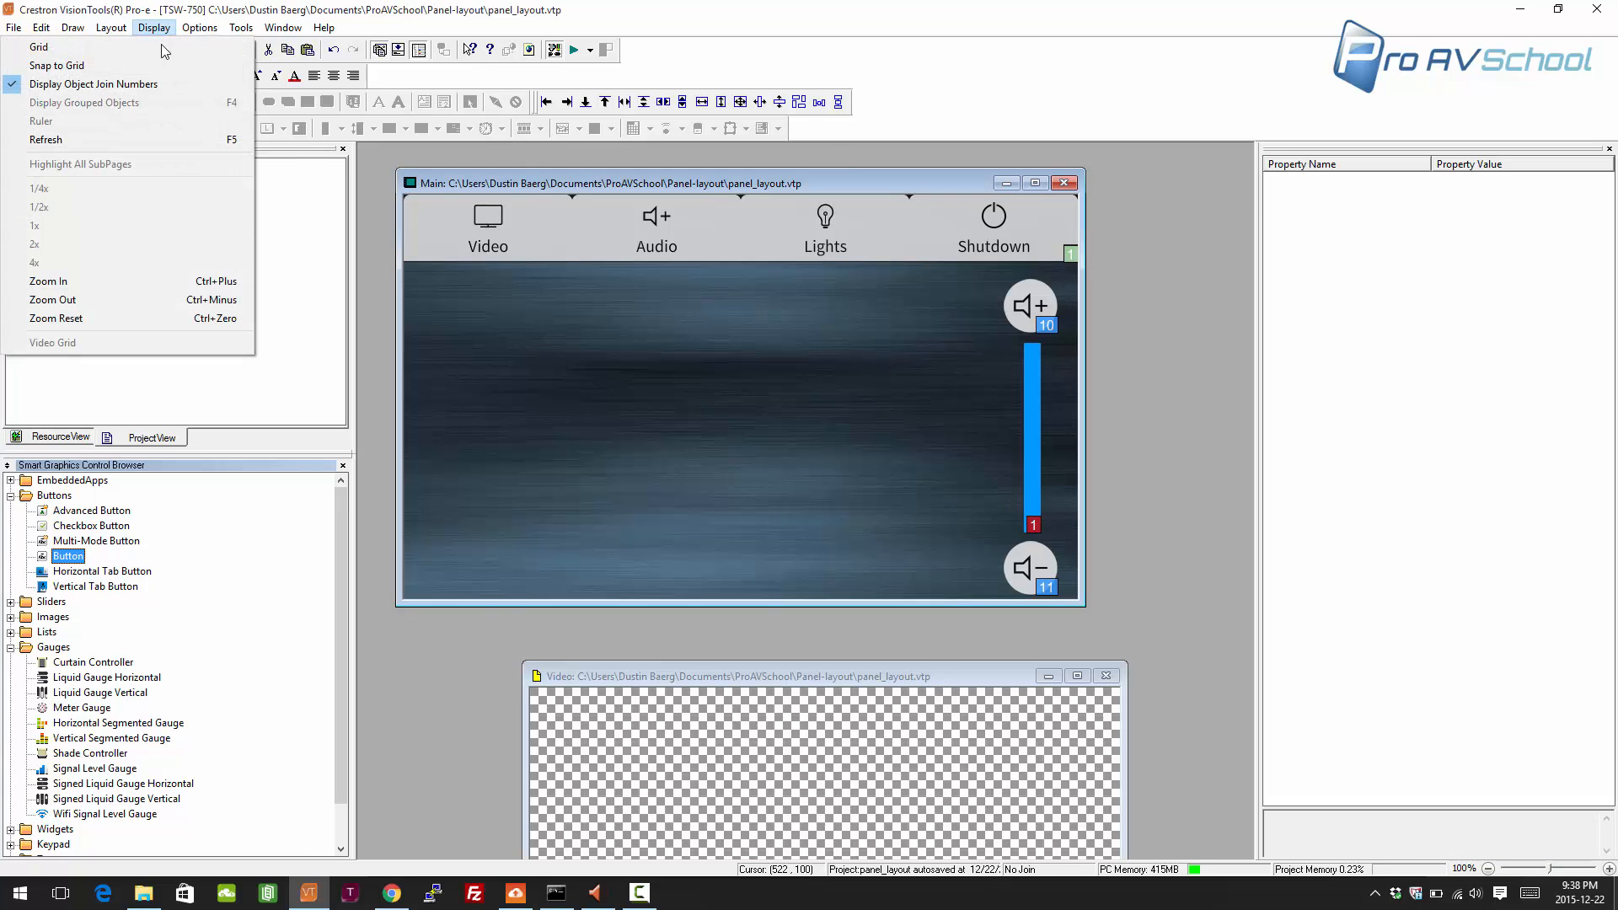
pyautogui.click(161, 84)
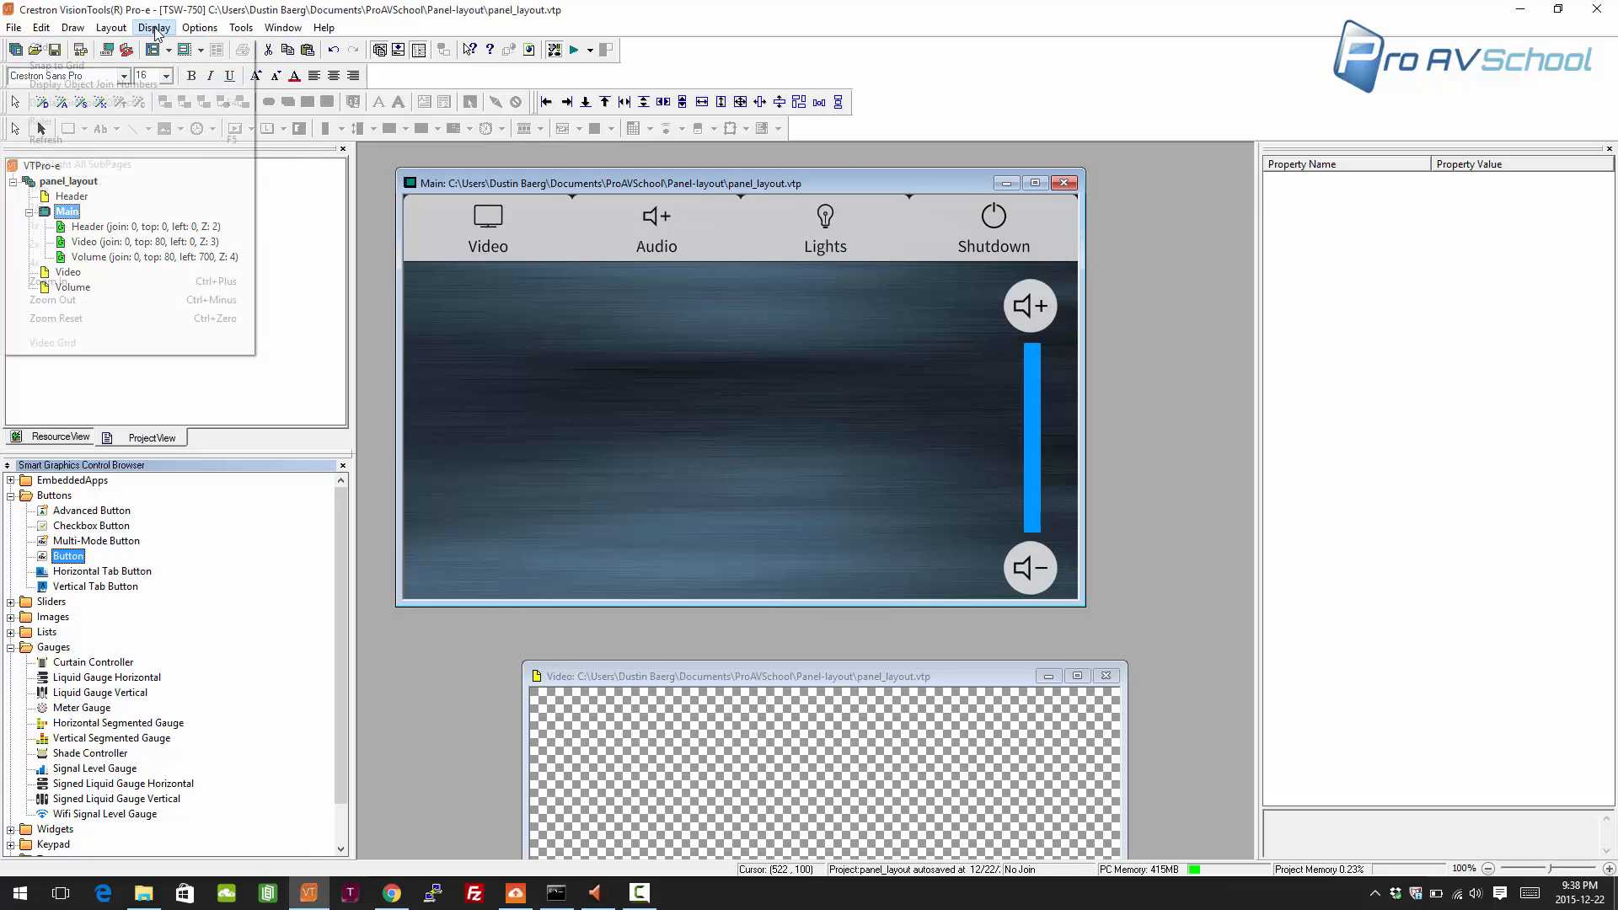
pyautogui.click(155, 28)
pyautogui.click(155, 84)
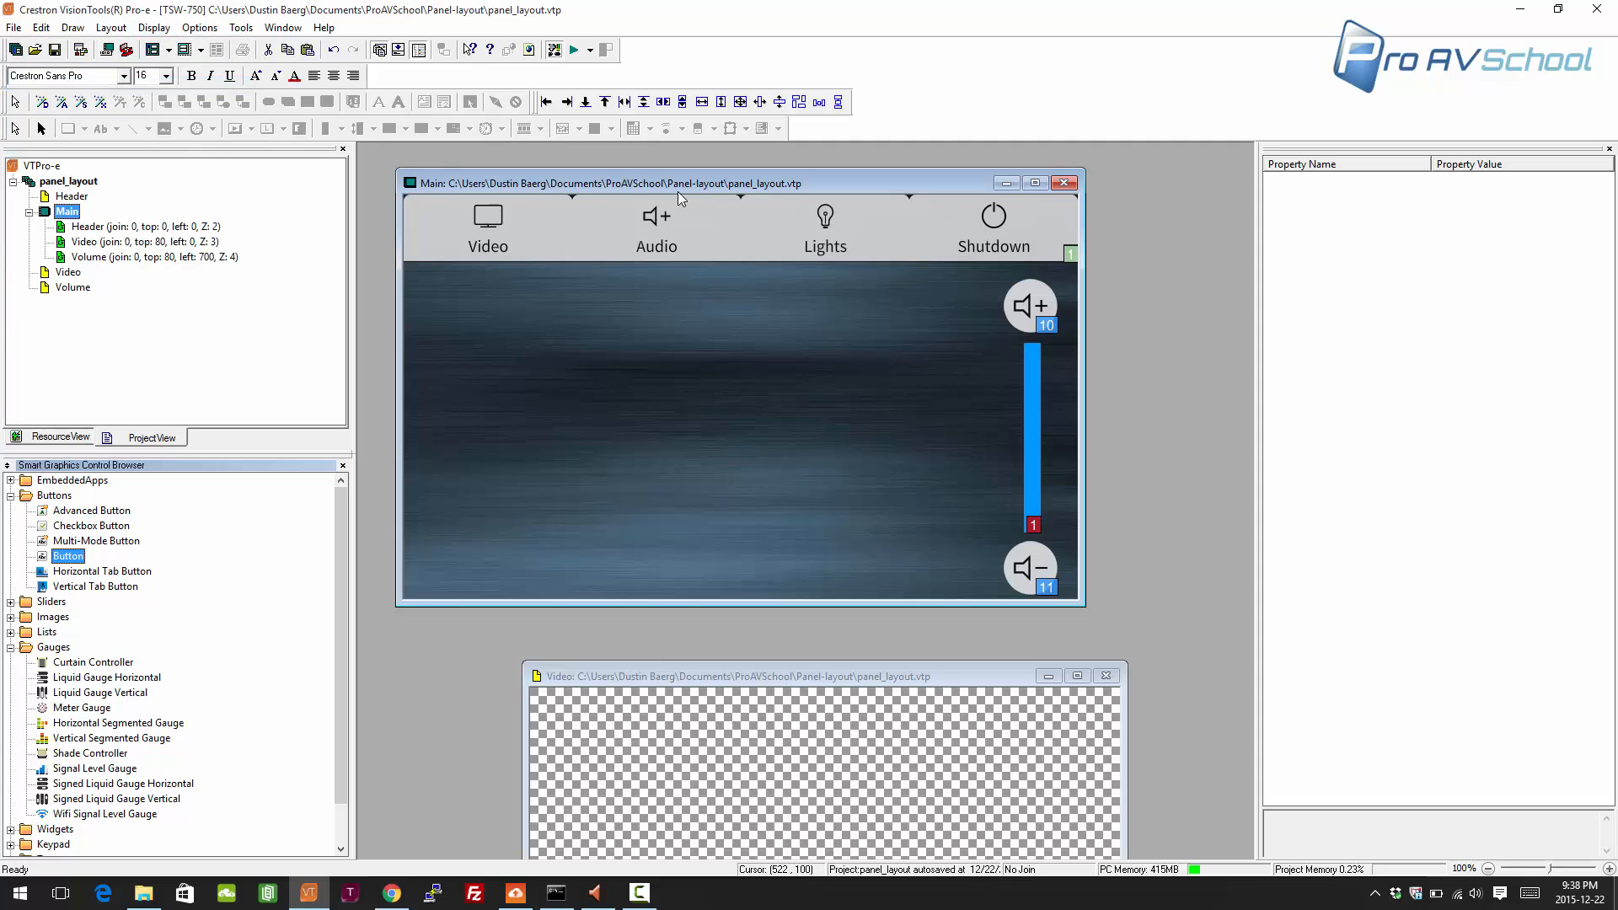
# - Bring the Video subpage window up over the Main page and place a Video Switcher widget on the subpage
pyautogui.moveTo(721, 183); pyautogui.dragTo(745, 191)
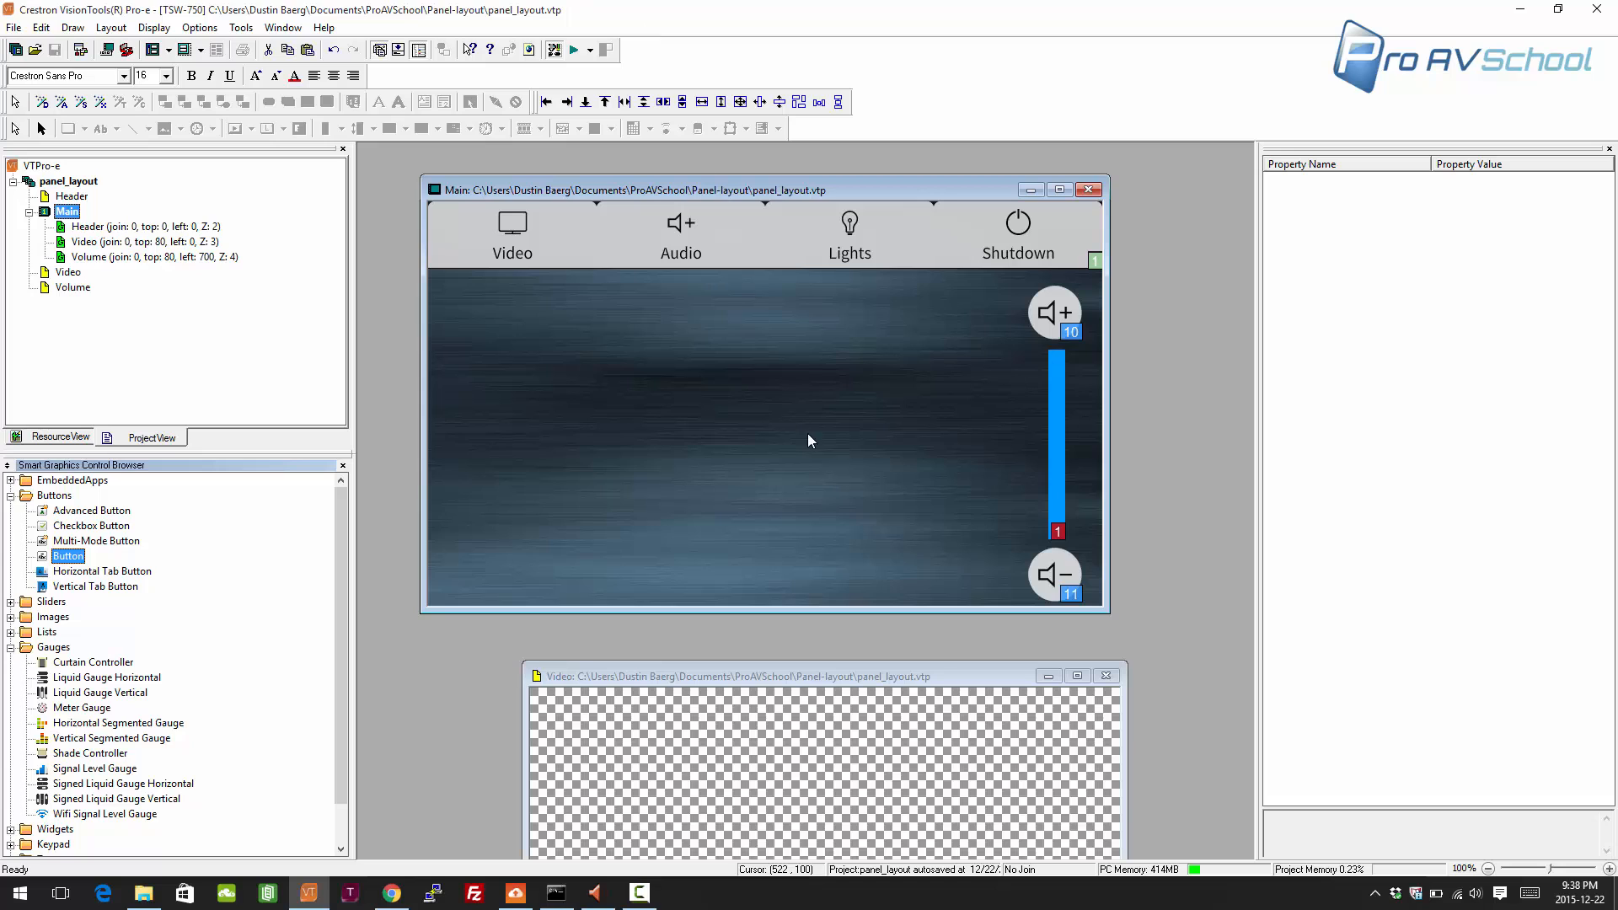
pyautogui.moveTo(850, 676); pyautogui.dragTo(732, 433)
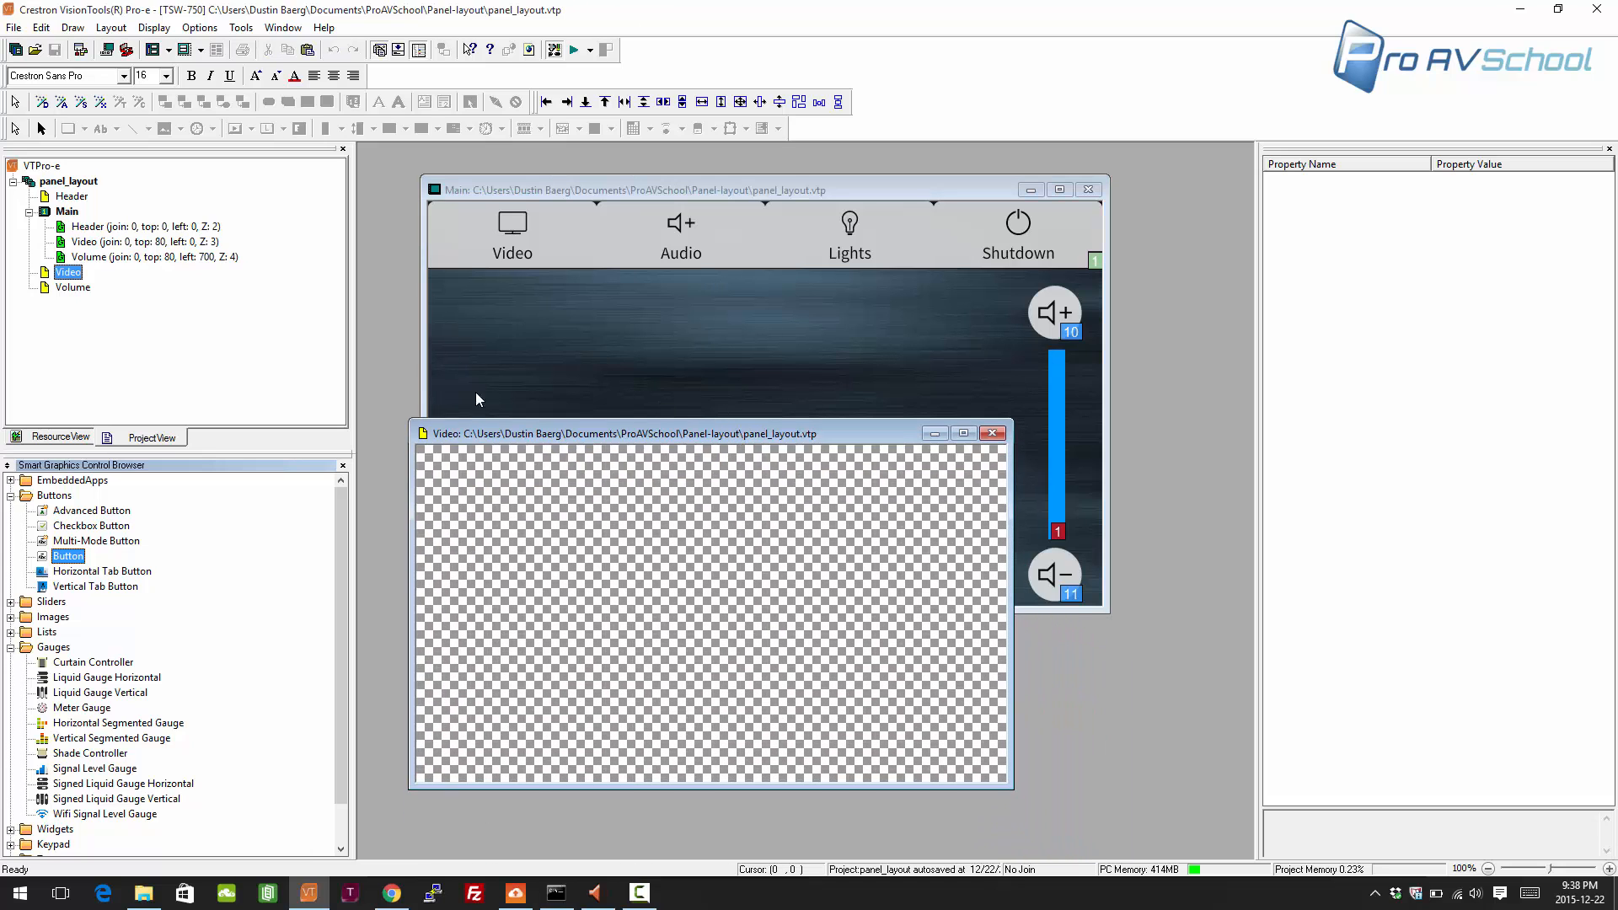
pyautogui.click(11, 495)
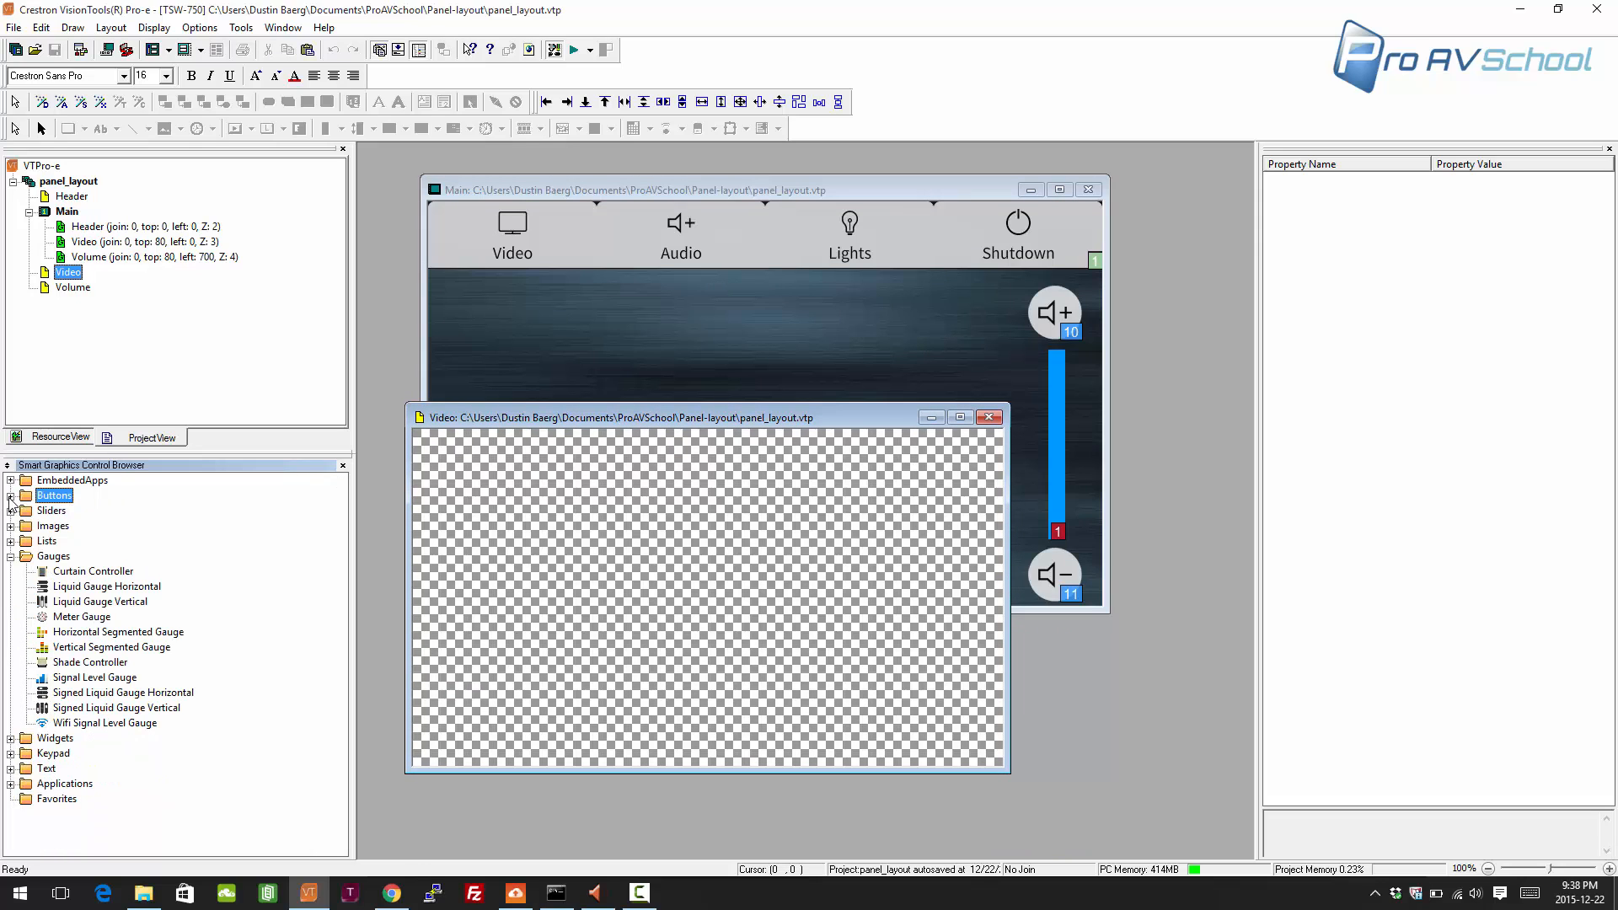
pyautogui.click(10, 557)
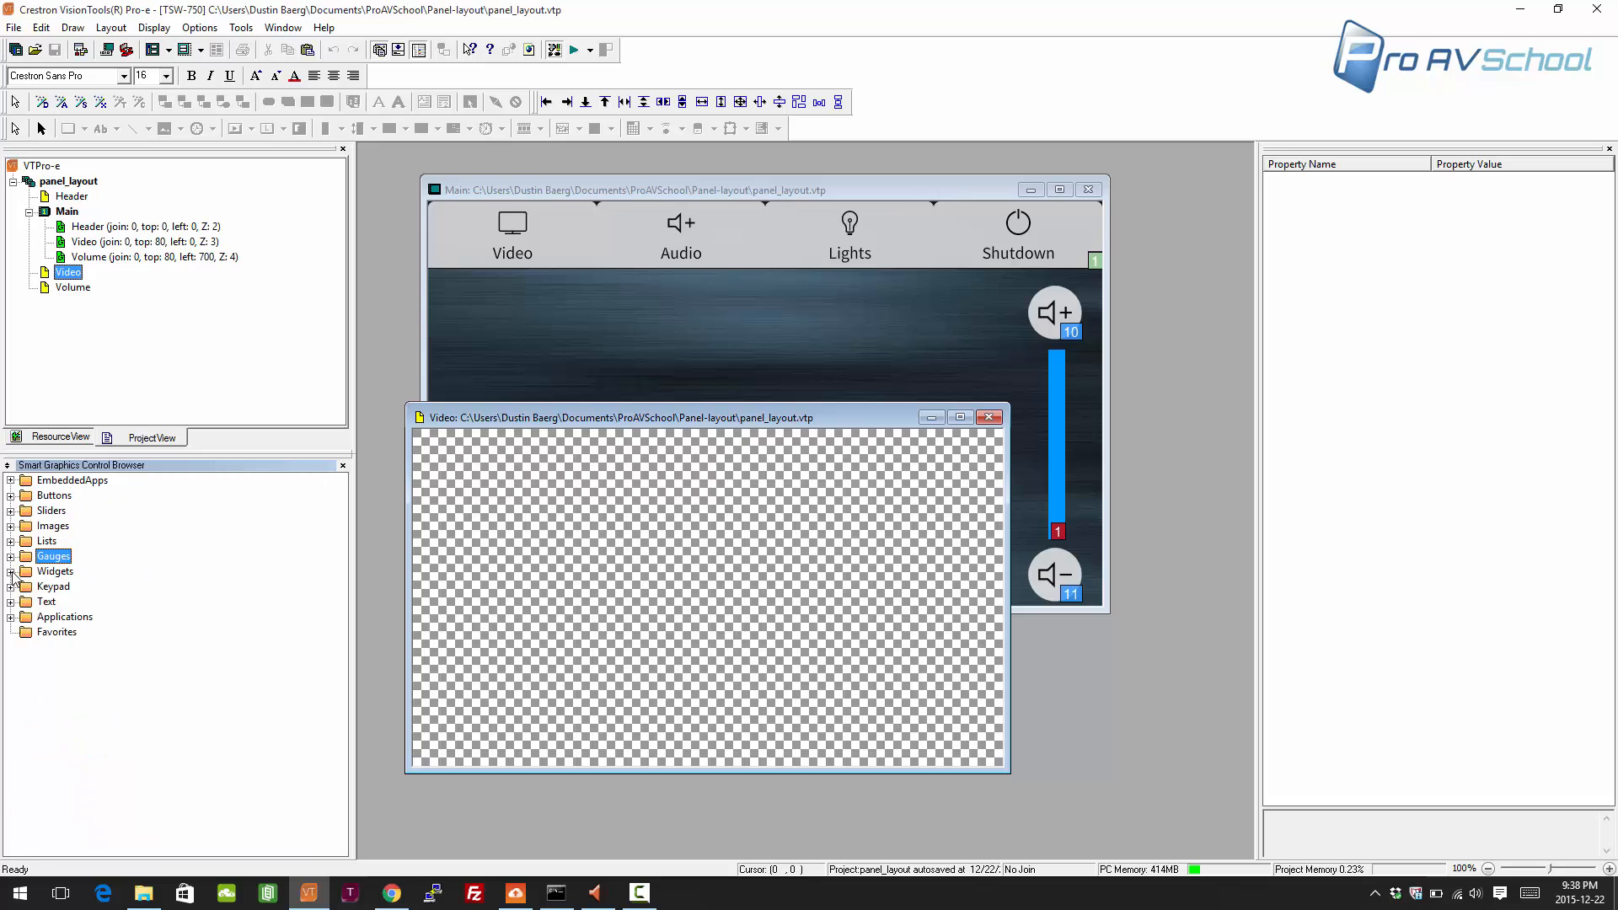
pyautogui.click(10, 571)
pyautogui.moveTo(85, 602); pyautogui.dragTo(463, 551)
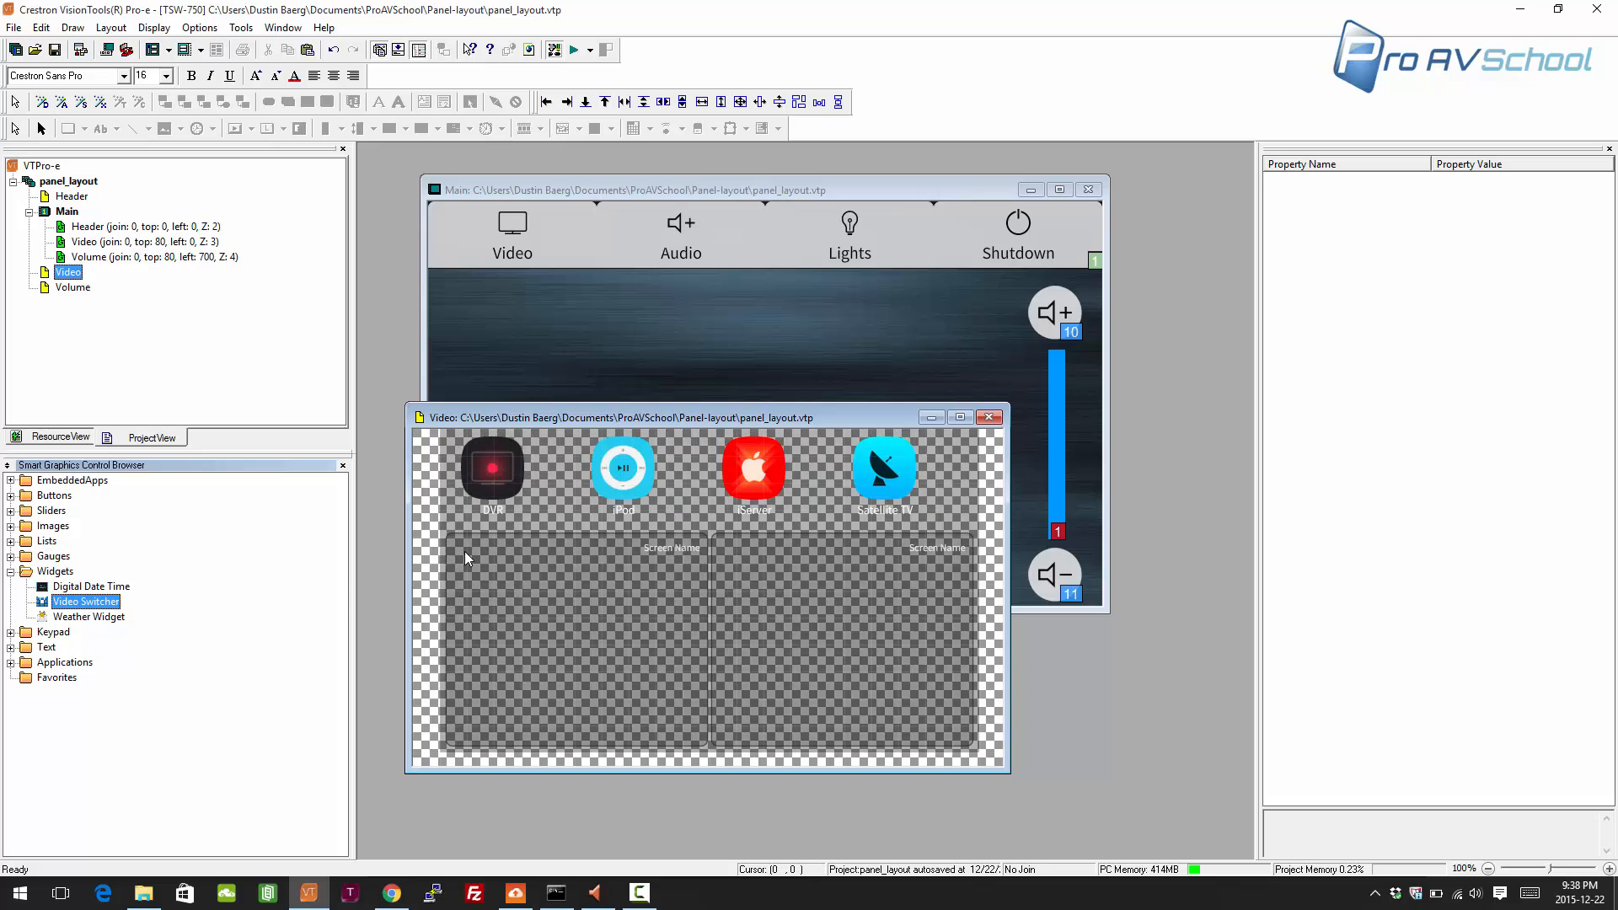
# - Move the Video Switcher widget to the upper-left corner of the Video subpage, shifting the subpage window to compare with Main
pyautogui.click(659, 566)
pyautogui.moveTo(721, 517)
pyautogui.mouseDown()
pyautogui.moveTo(692, 512)
pyautogui.moveTo(722, 517)
pyautogui.mouseUp()
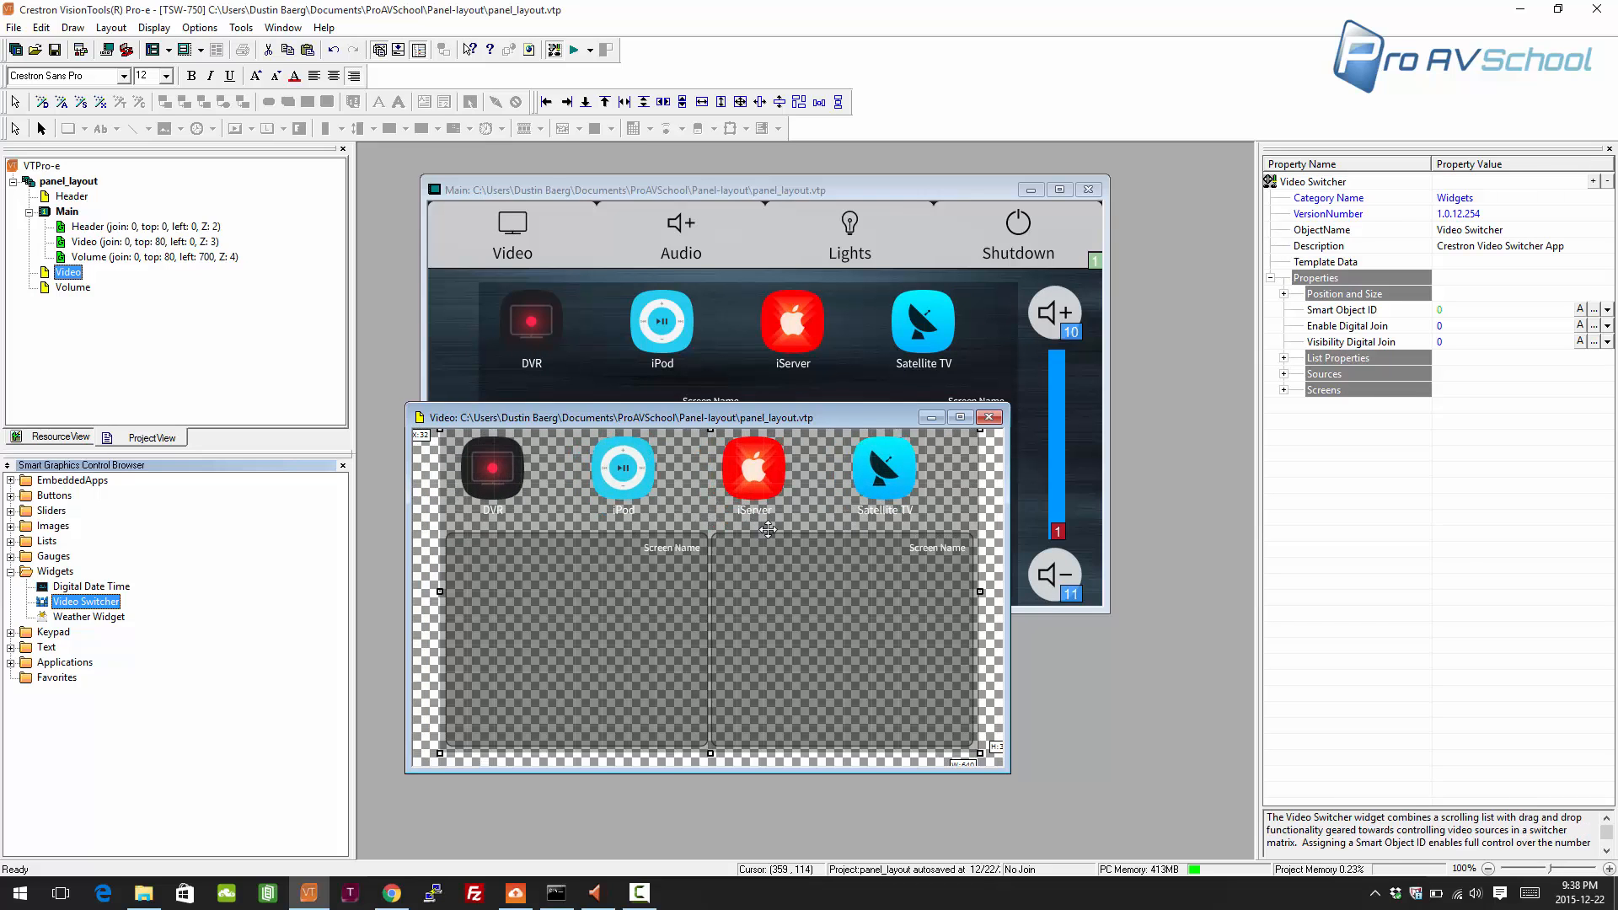
pyautogui.click(1000, 594)
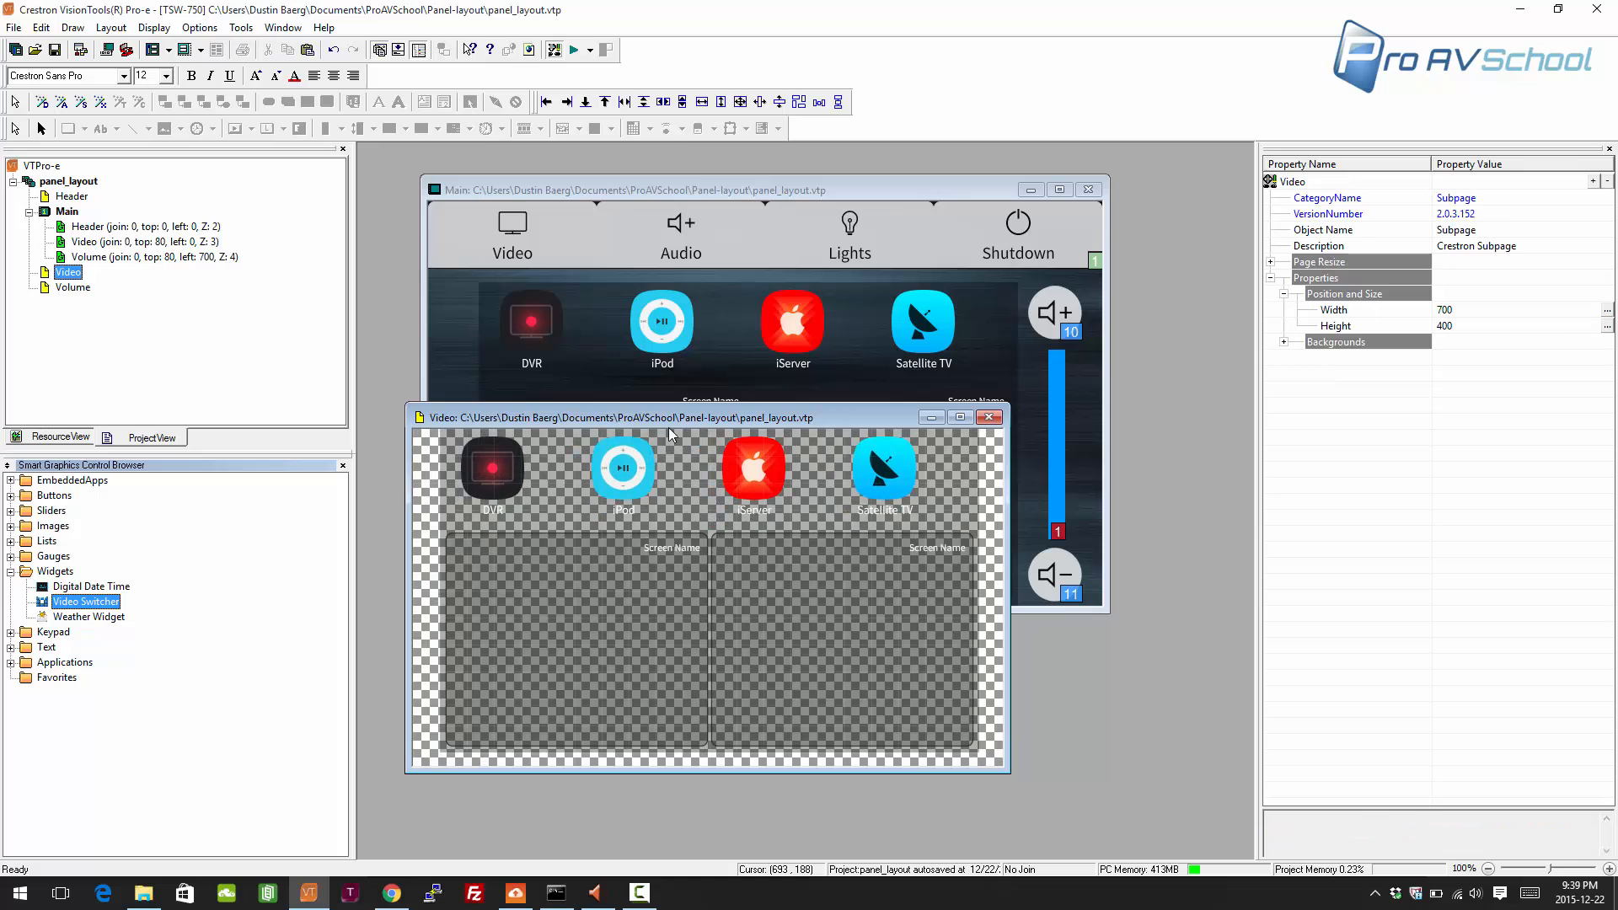
pyautogui.moveTo(667, 419); pyautogui.dragTo(676, 497)
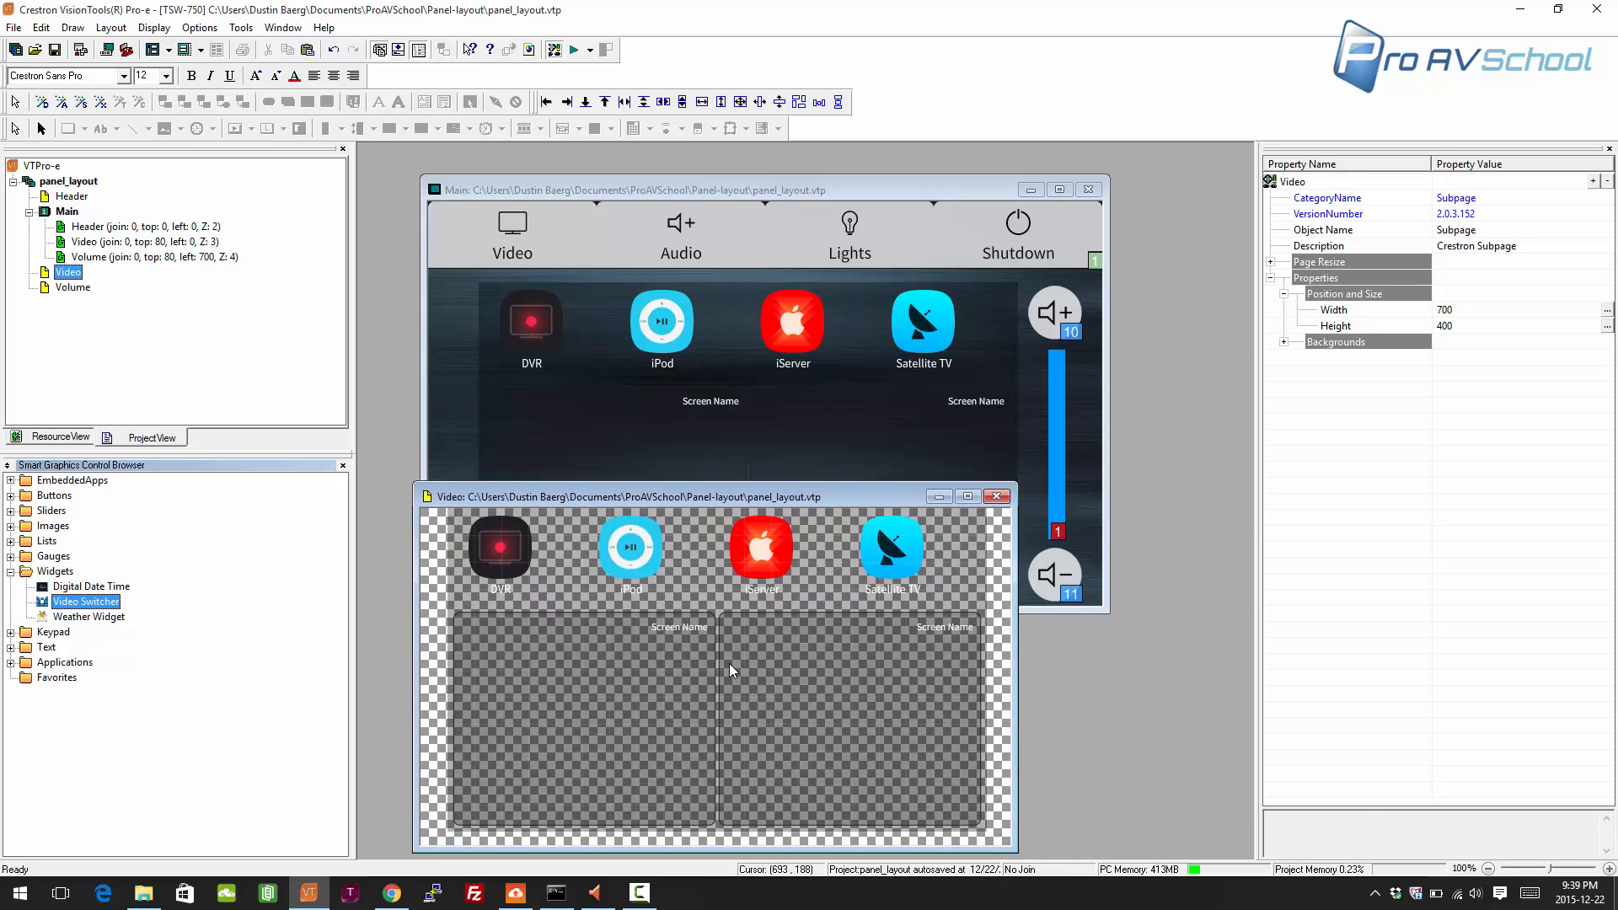
pyautogui.moveTo(795, 648); pyautogui.dragTo(785, 656)
pyautogui.click(984, 679)
pyautogui.moveTo(802, 501); pyautogui.dragTo(831, 484)
pyautogui.click(862, 613)
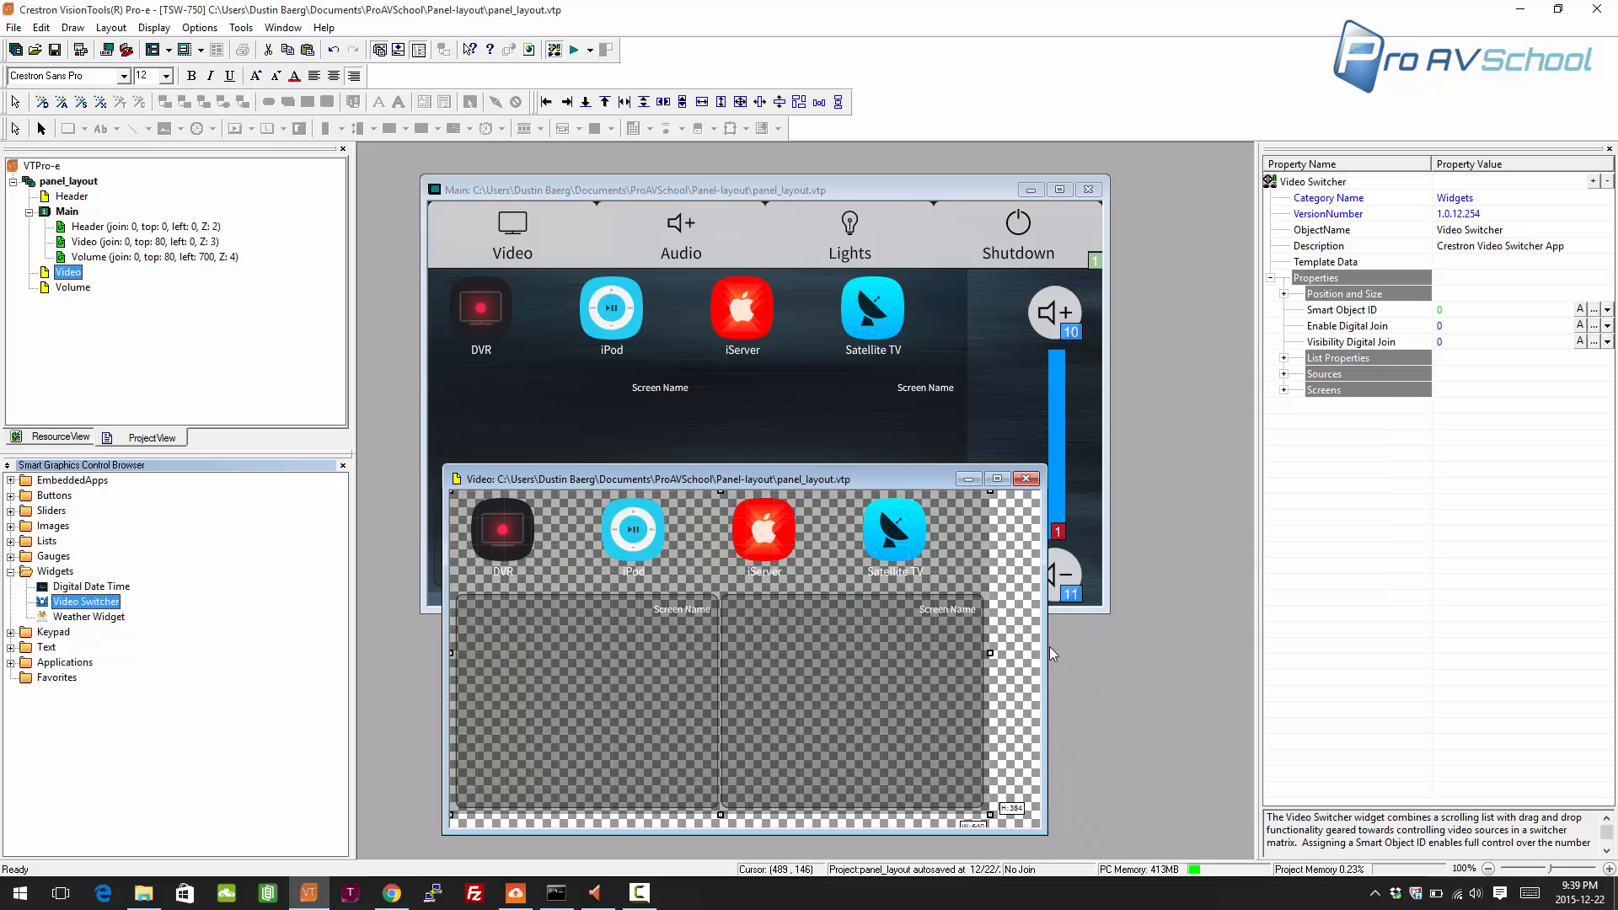
# - Label Screen-1 of the Video Switcher "Display Left"
pyautogui.click(1284, 389)
pyautogui.click(1283, 374)
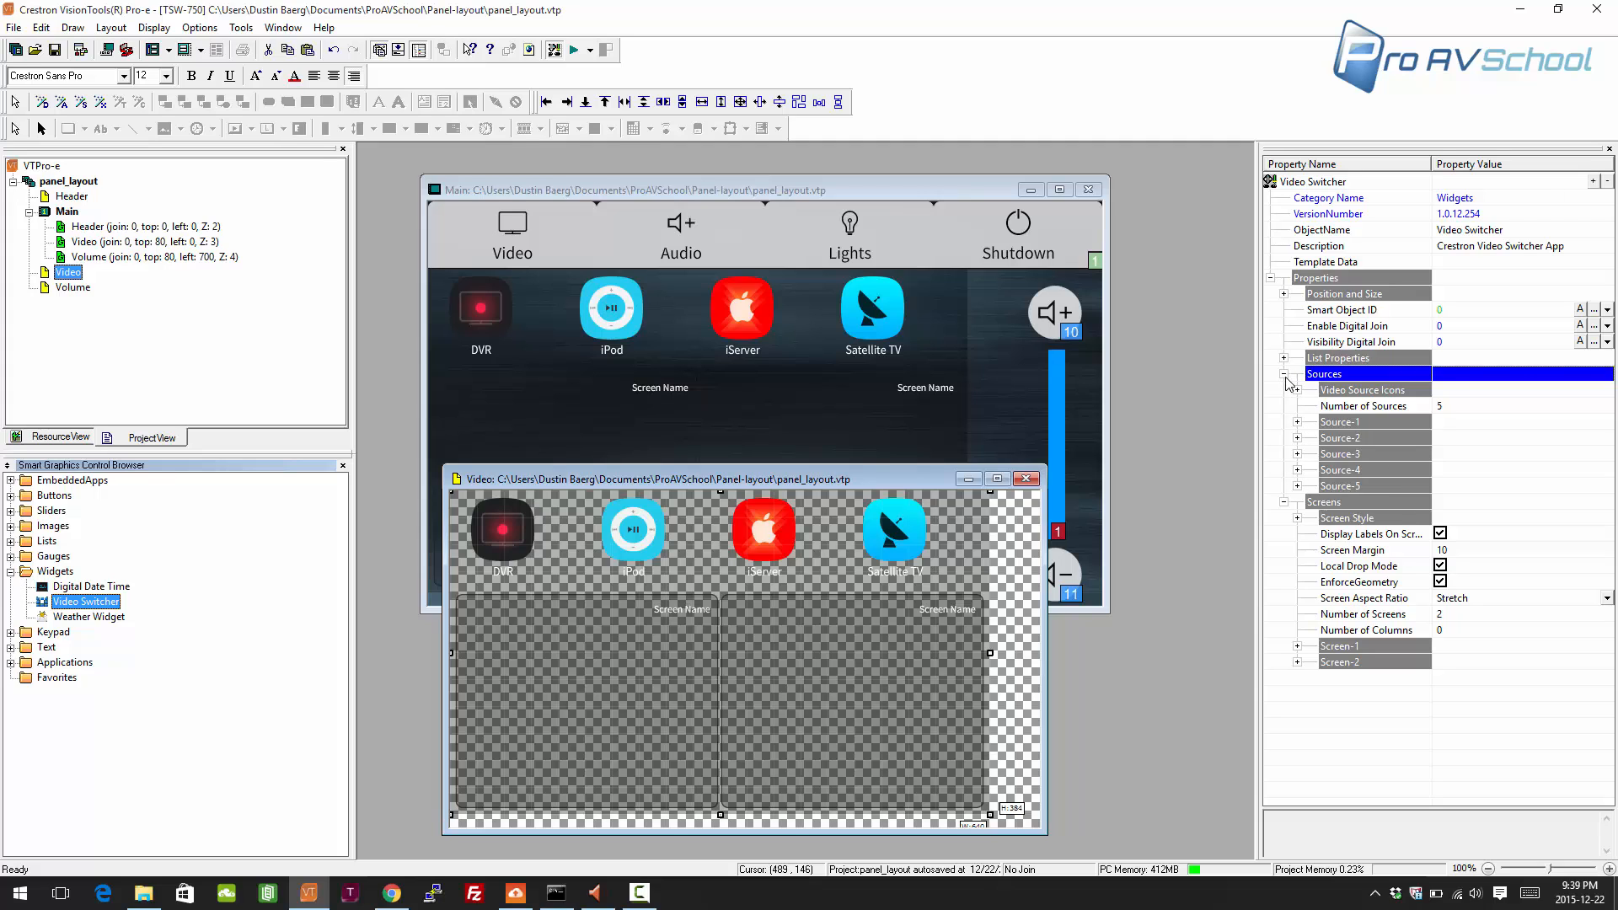
pyautogui.click(1284, 374)
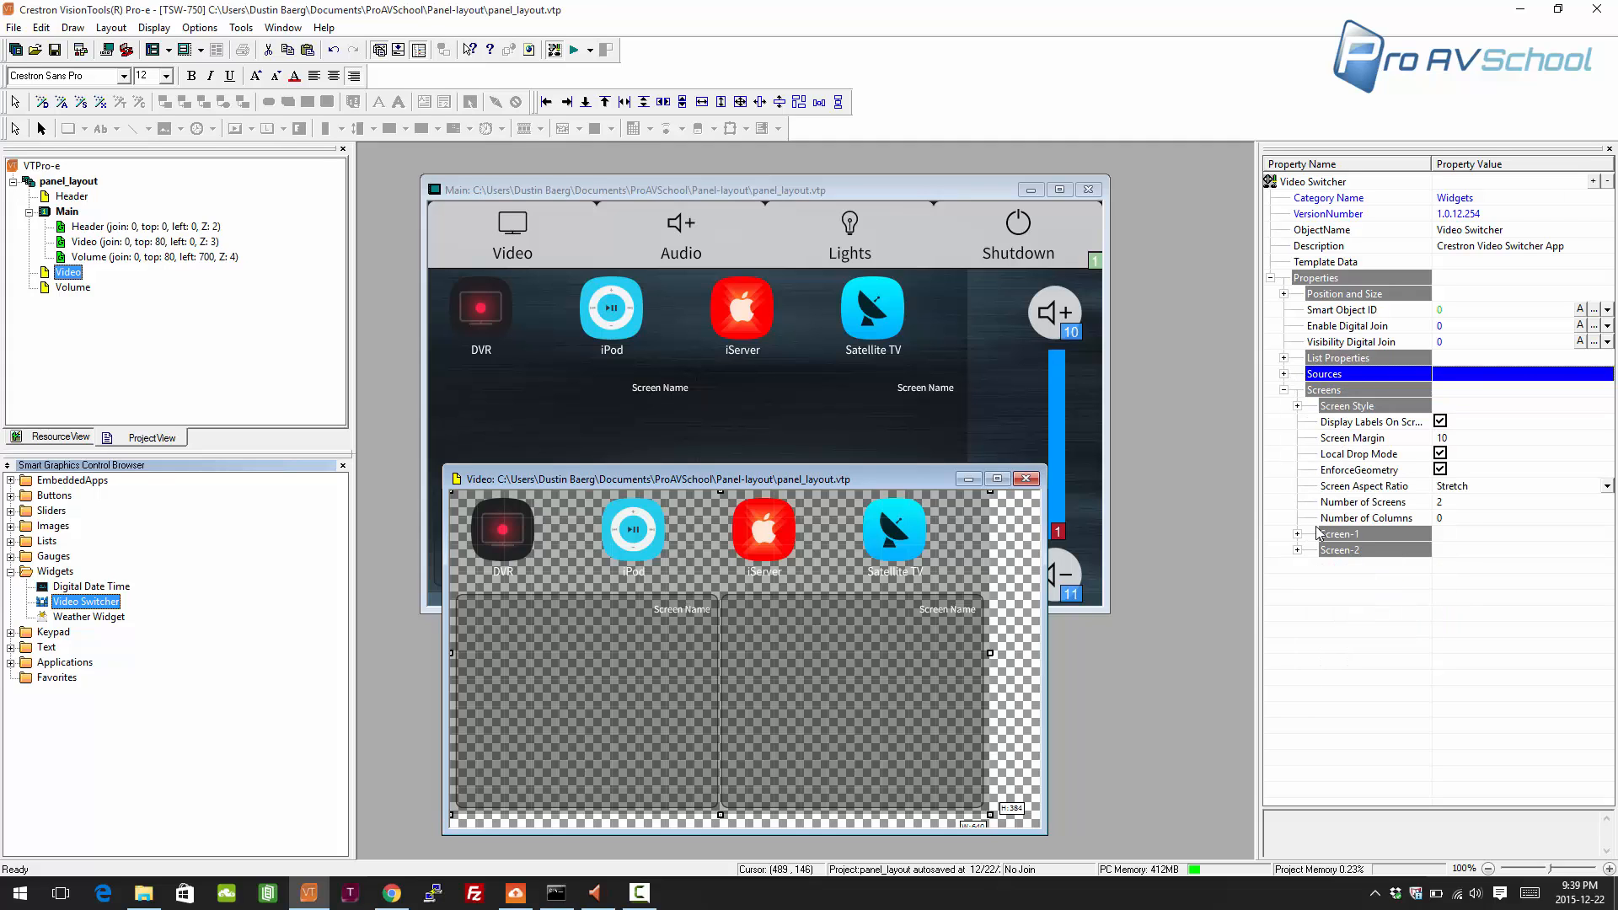
pyautogui.click(1298, 533)
pyautogui.click(1457, 550)
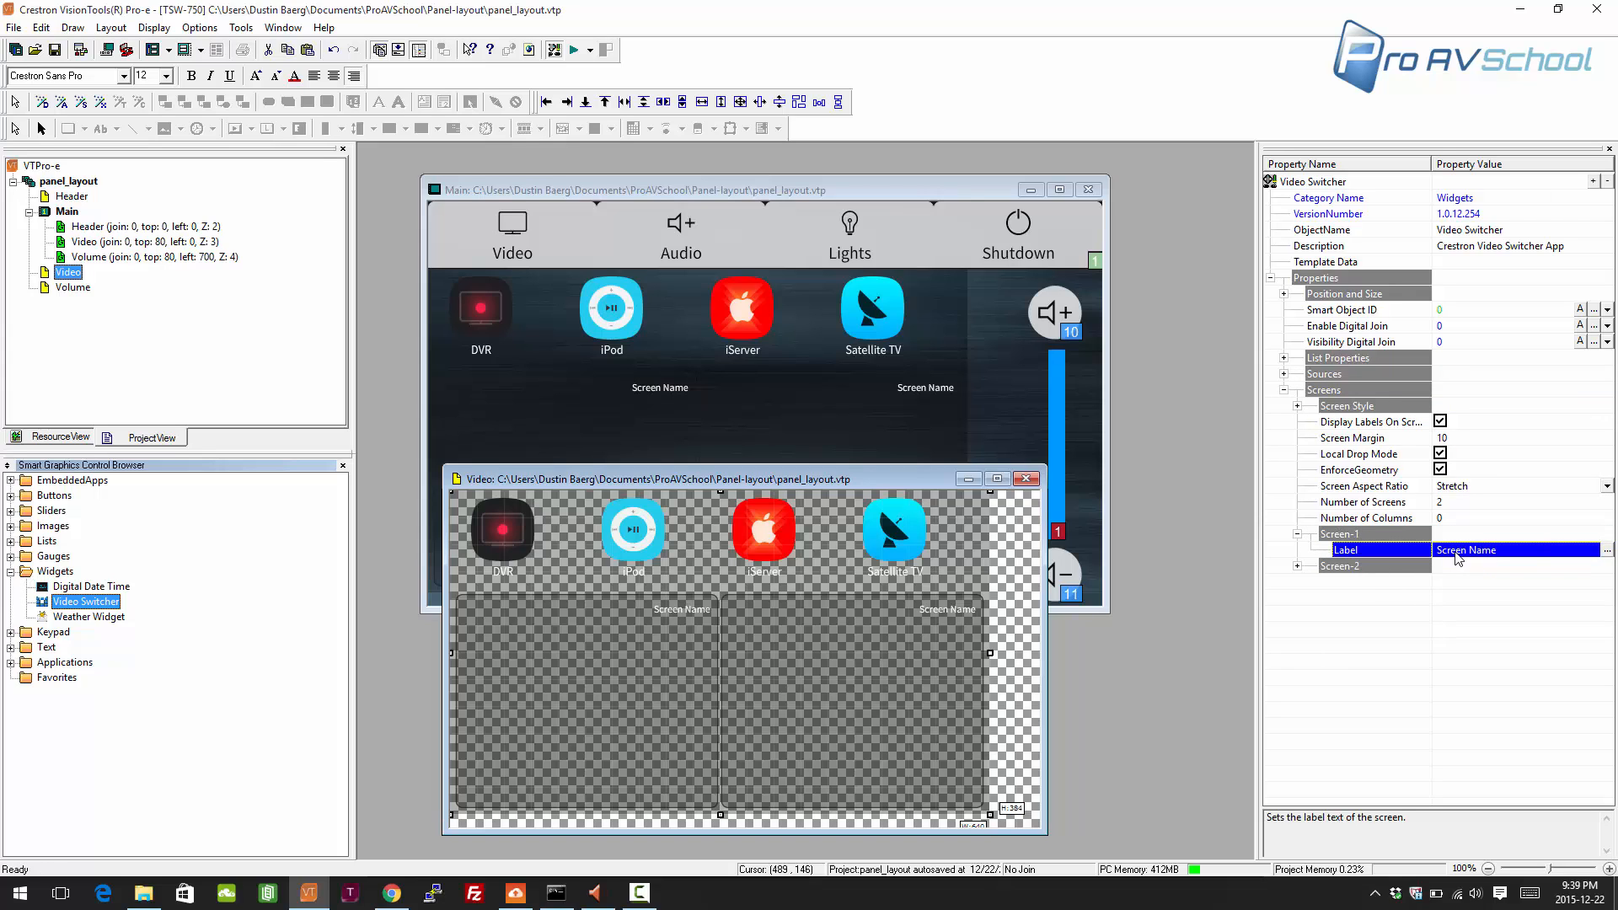
pyautogui.click(1462, 552)
pyautogui.write('Display Left')
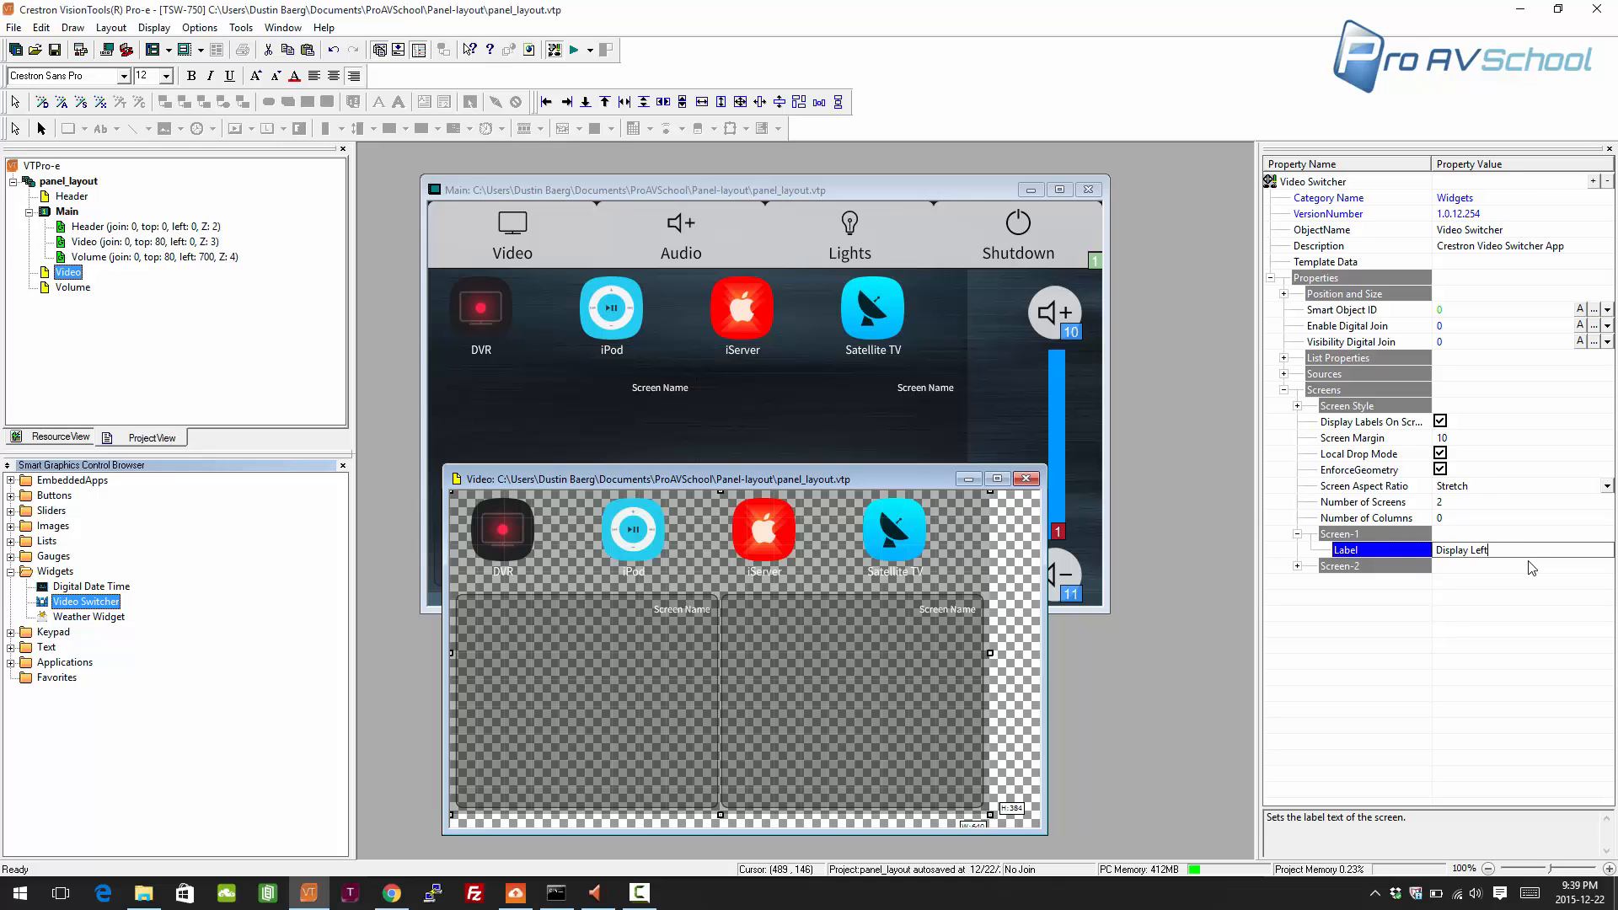
pyautogui.press('Return')
# - Label Screen-2 of the Video Switcher "Display Right"
pyautogui.click(1297, 567)
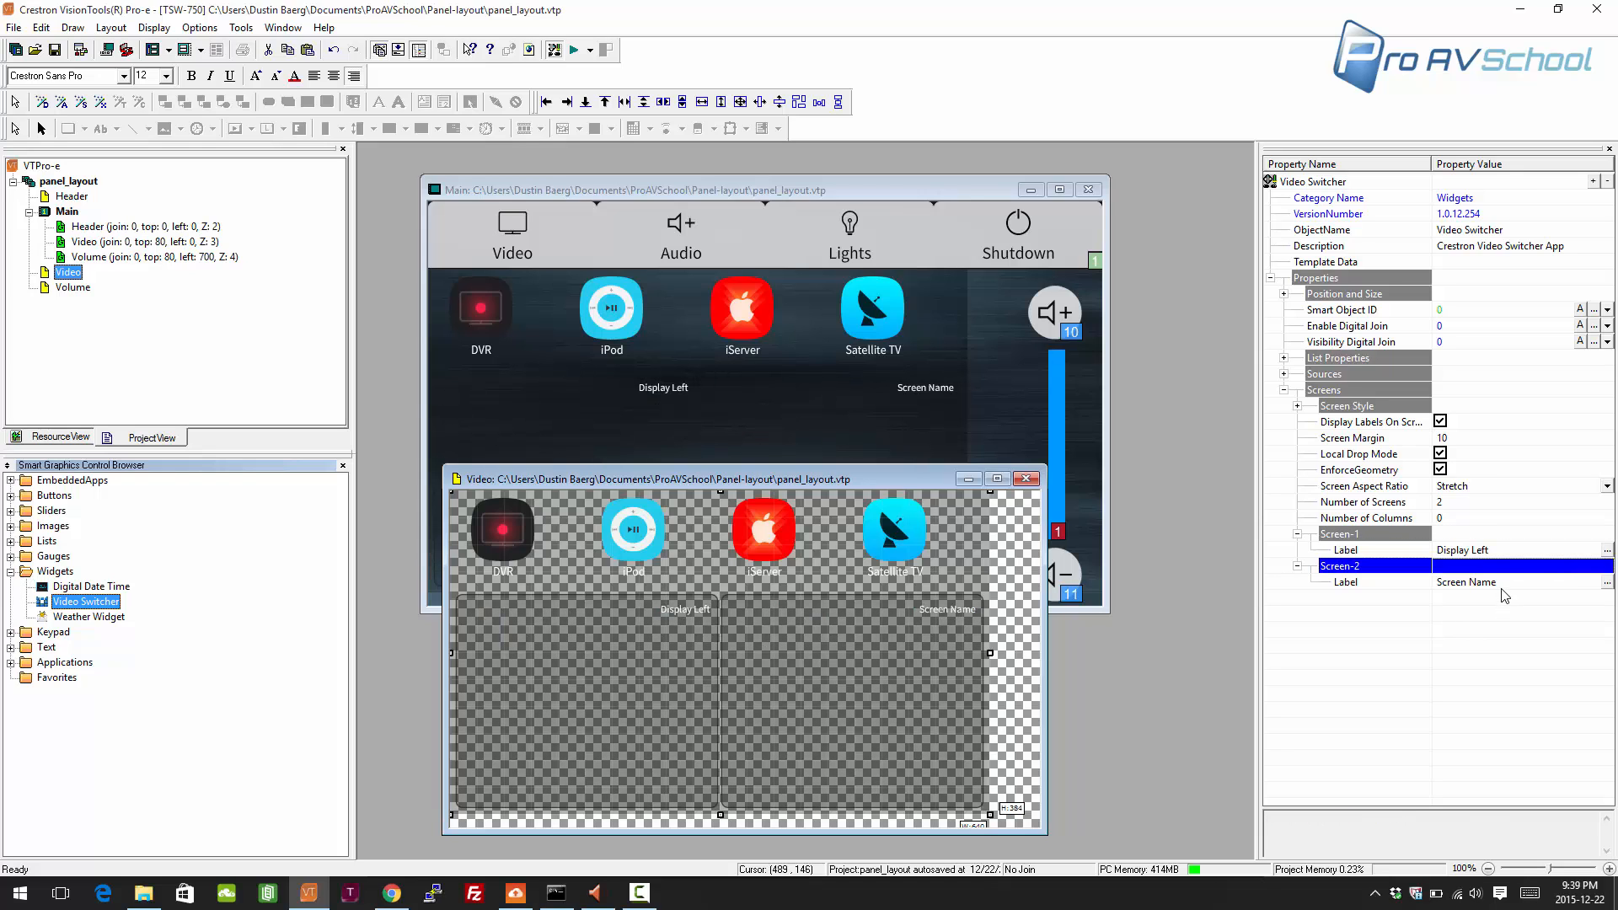
pyautogui.doubleClick(1503, 586)
pyautogui.write('Display Ri')
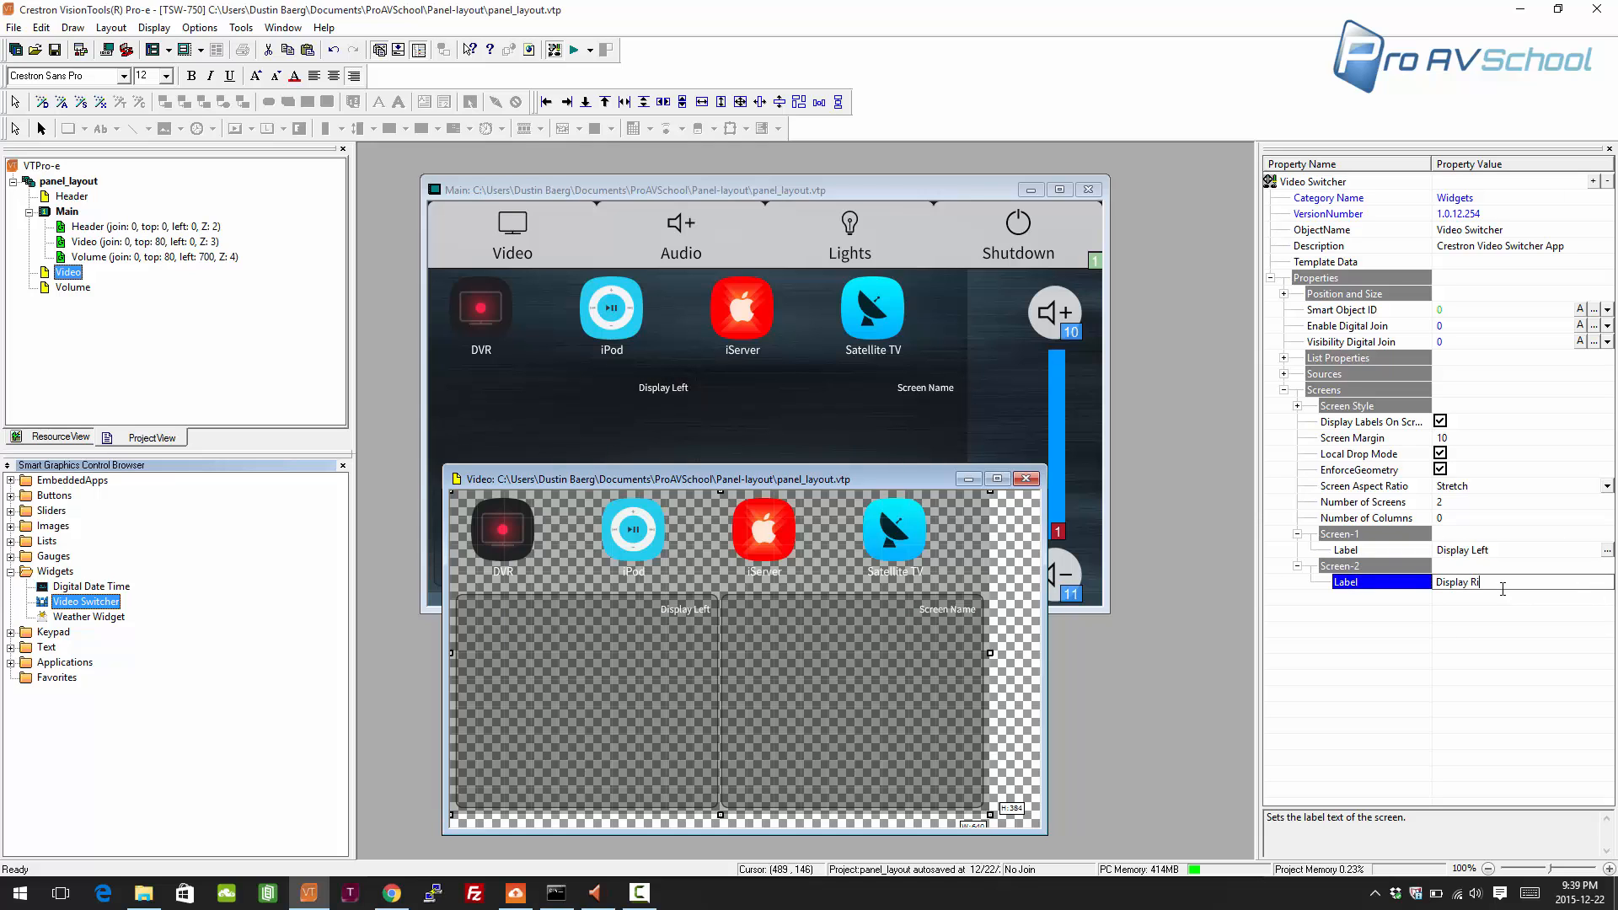
pyautogui.write('ght')
pyautogui.press('Return')
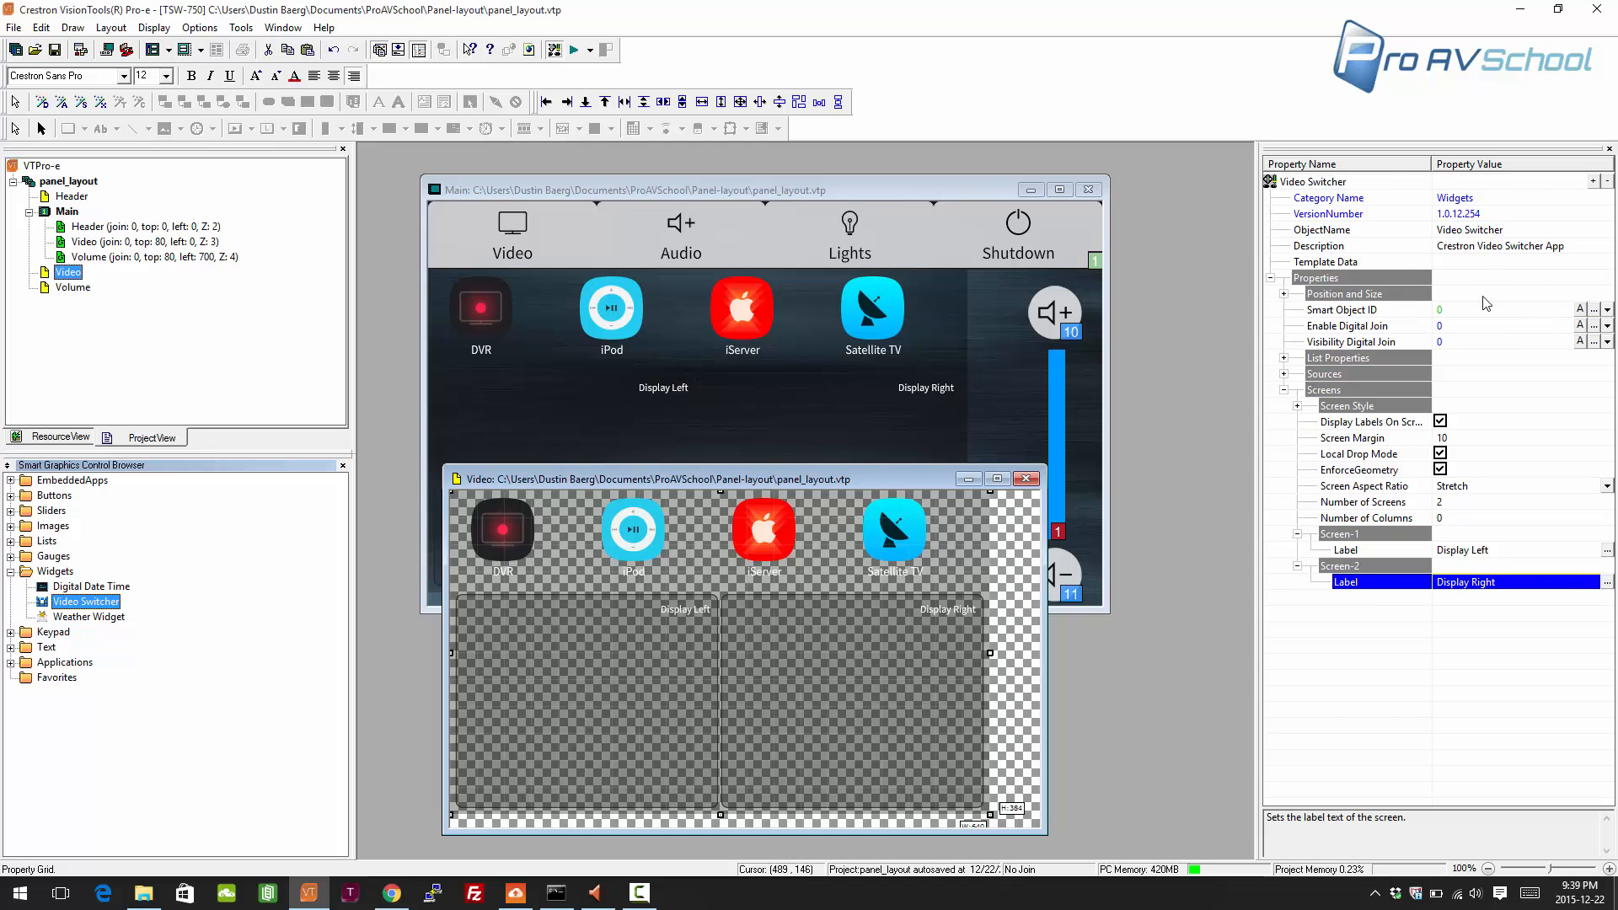
# - Auto-assign Smart Object ID 2 to the Video Switcher and close the Video subpage, keeping its changes
pyautogui.click(1580, 314)
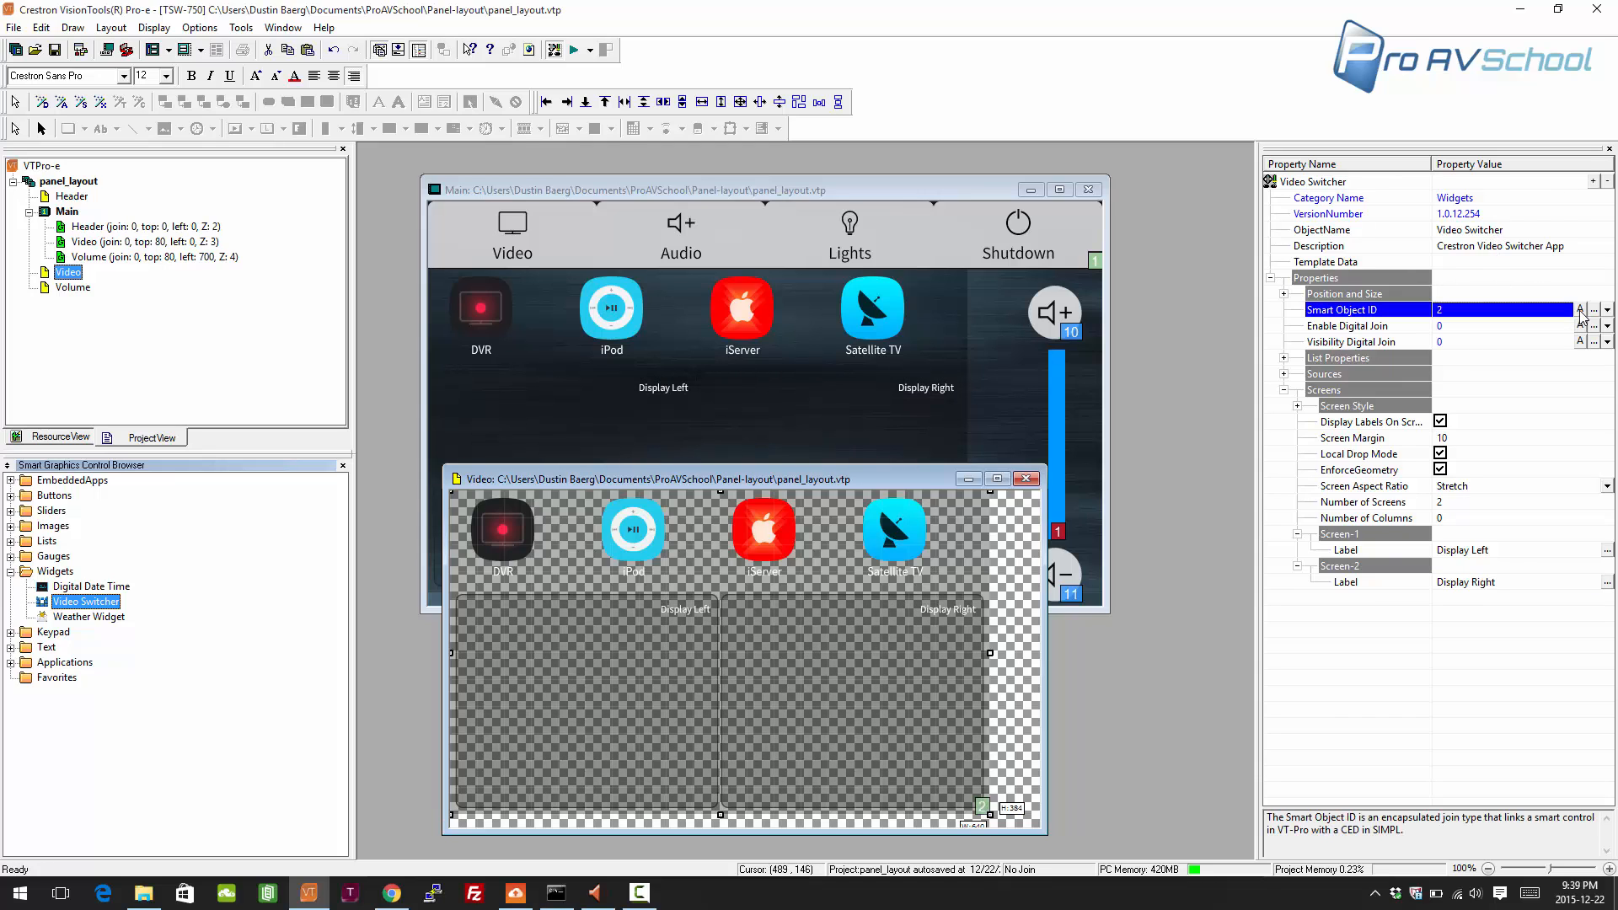
pyautogui.click(1025, 479)
pyautogui.click(800, 479)
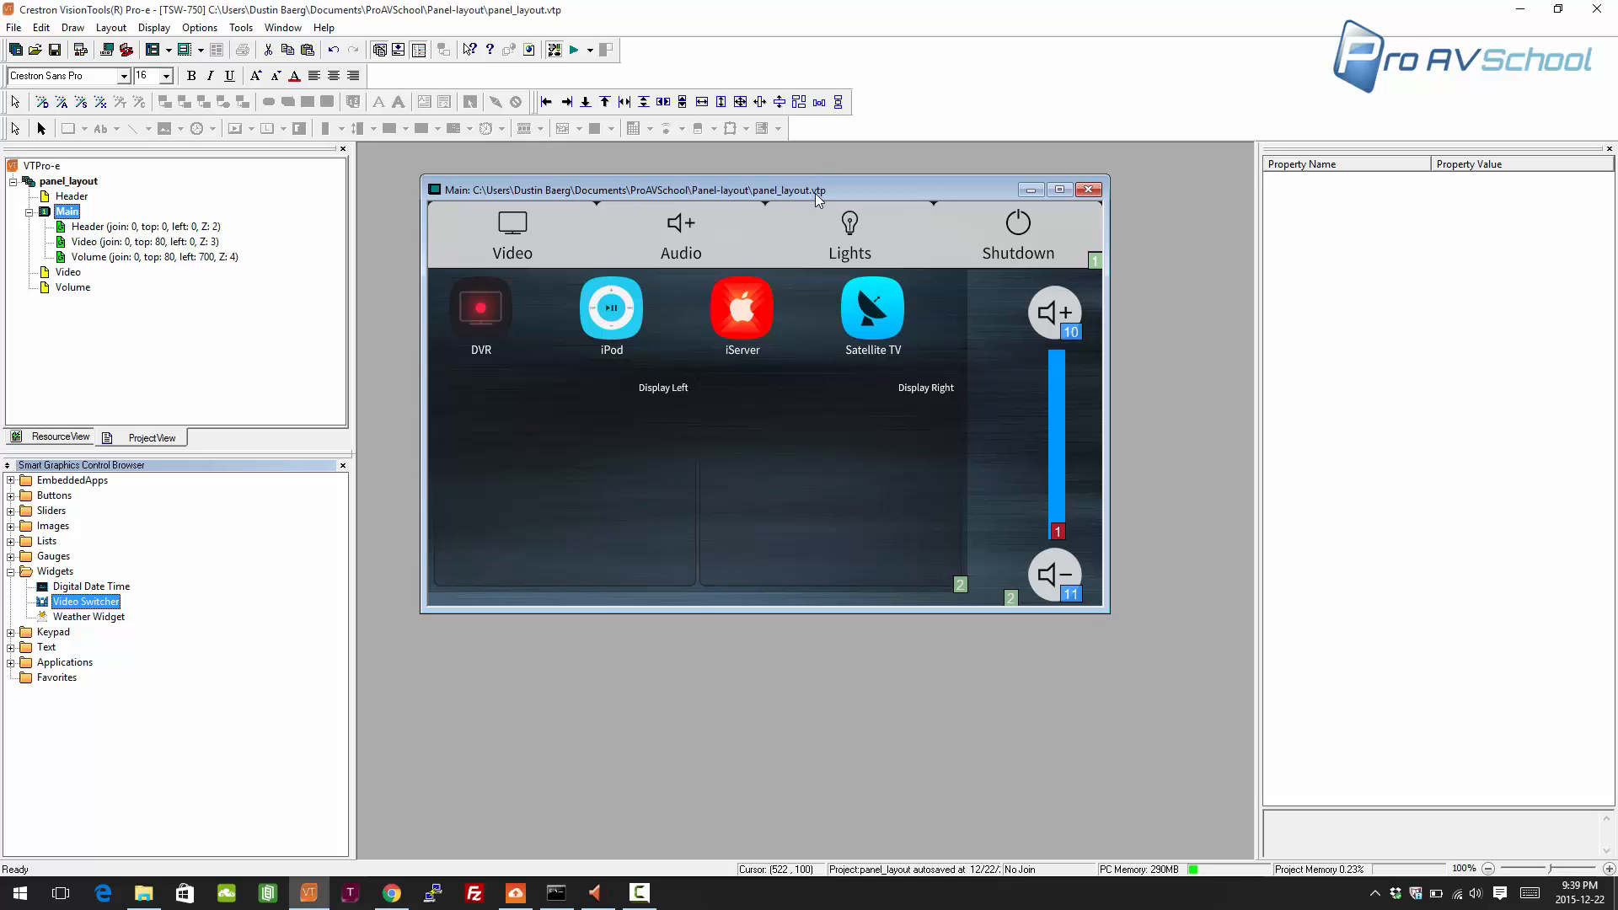
# - Set the visibility digital join of the Video subpage reference under Main to 20
pyautogui.click(114, 228)
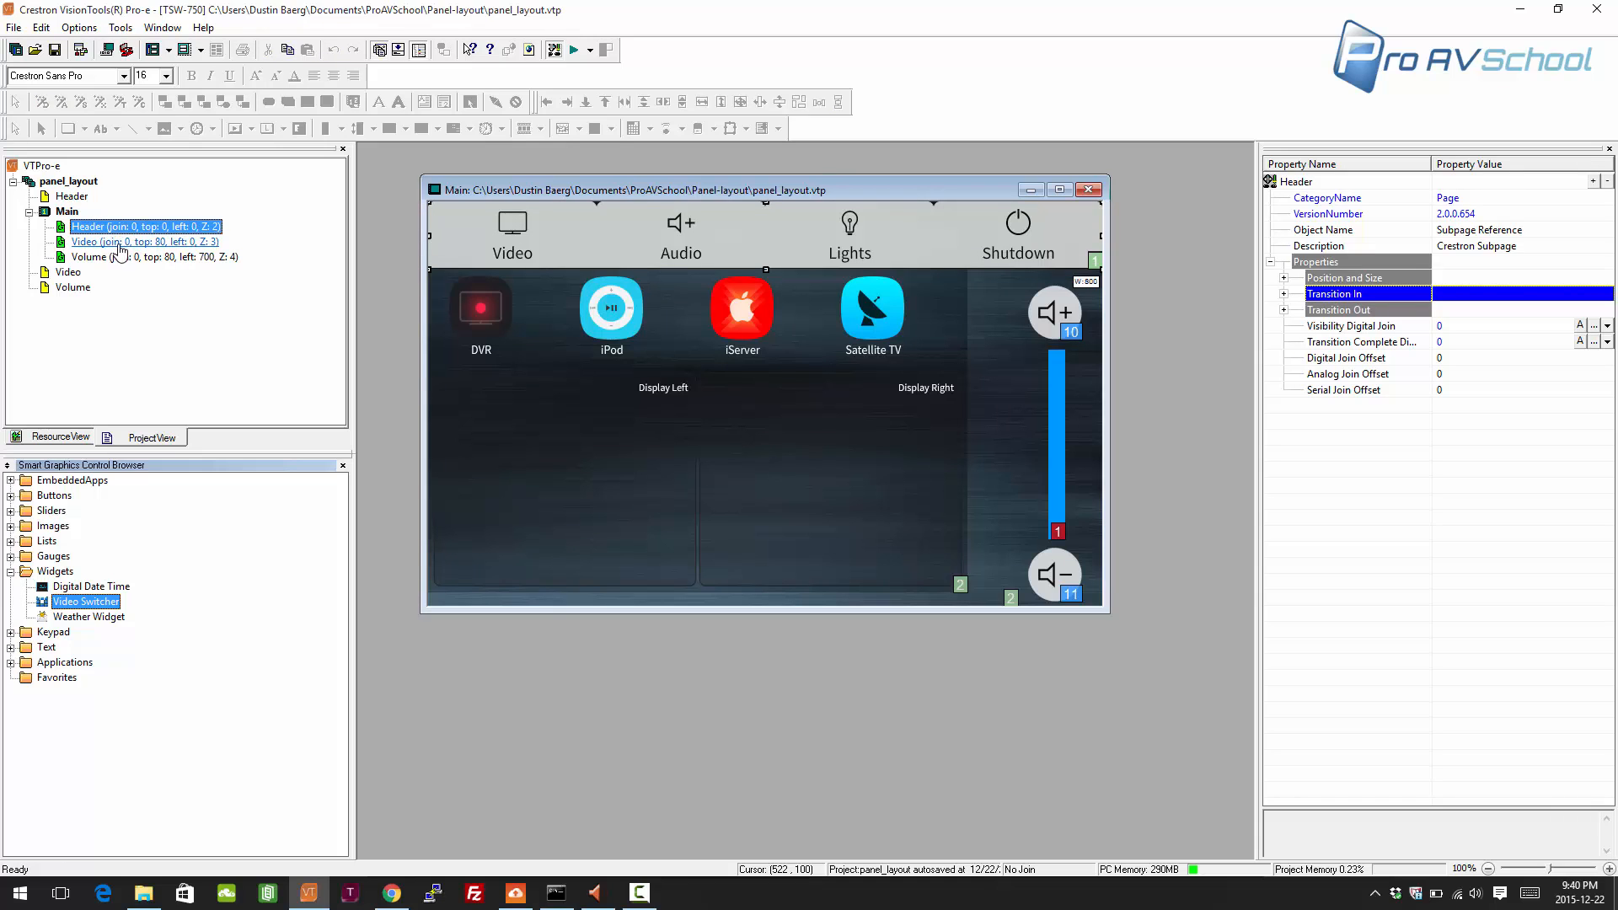
pyautogui.click(122, 243)
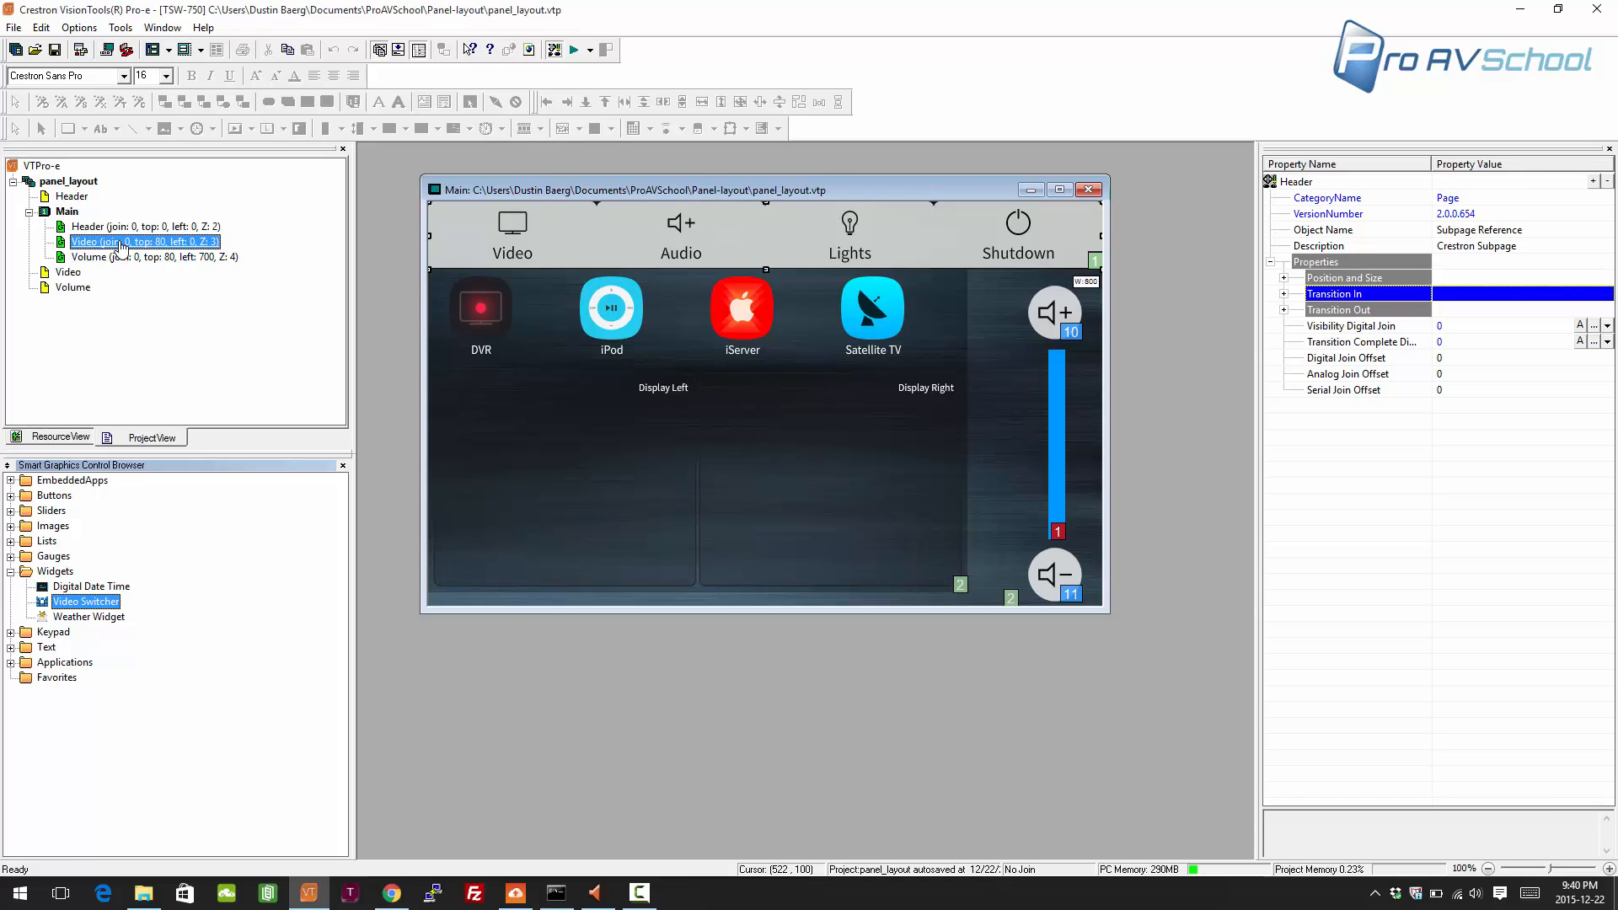
pyautogui.click(124, 230)
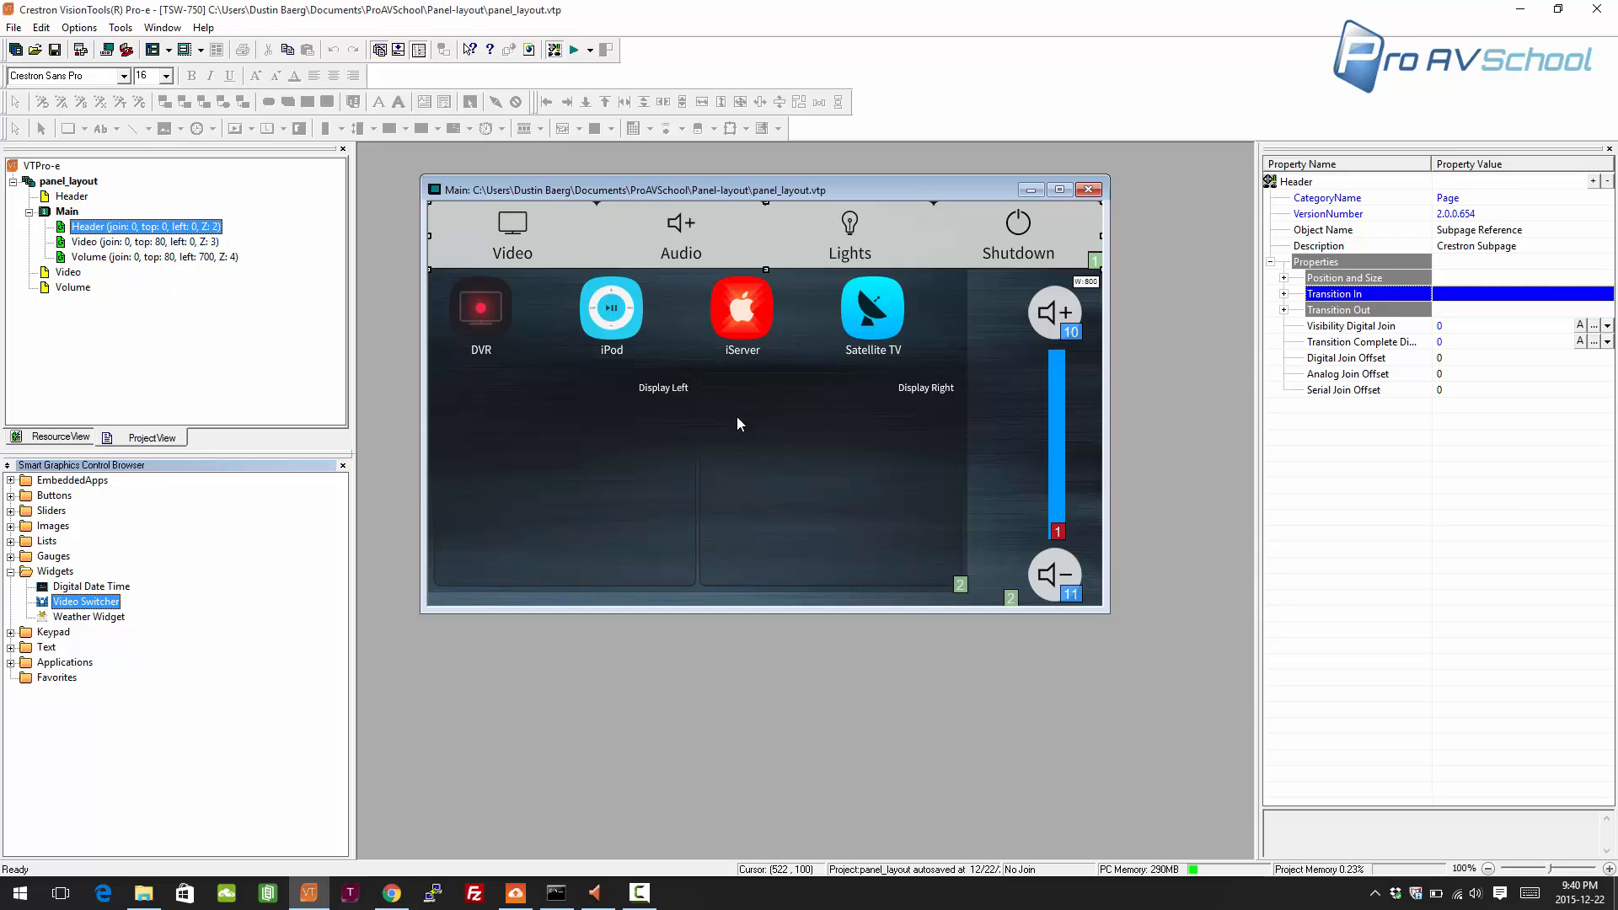
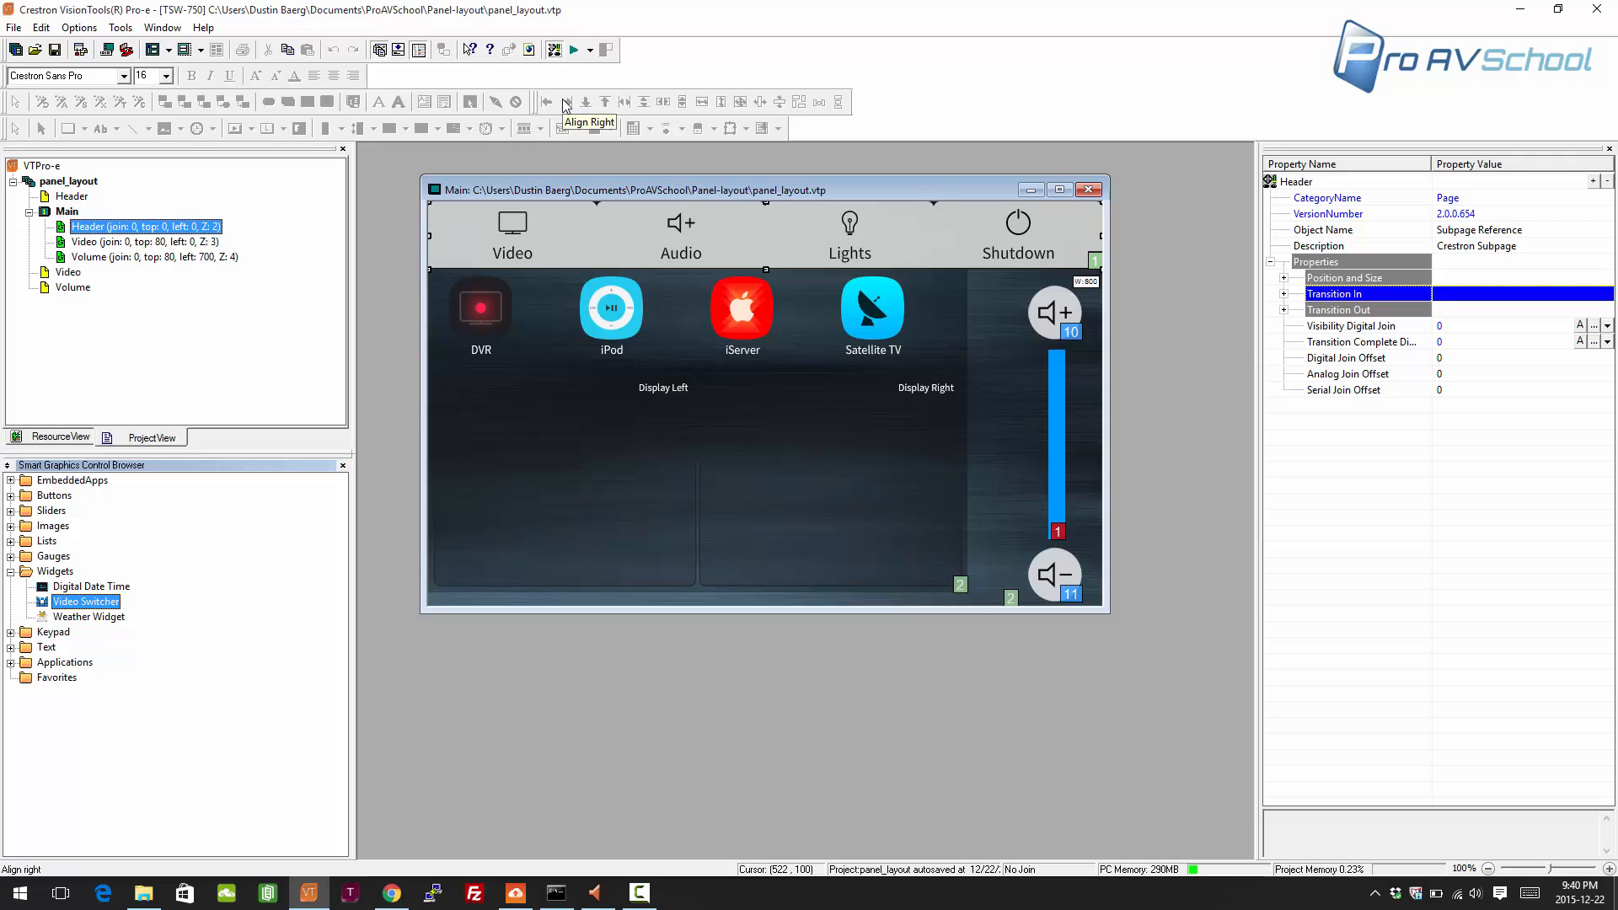
pyautogui.click(132, 234)
pyautogui.click(97, 241)
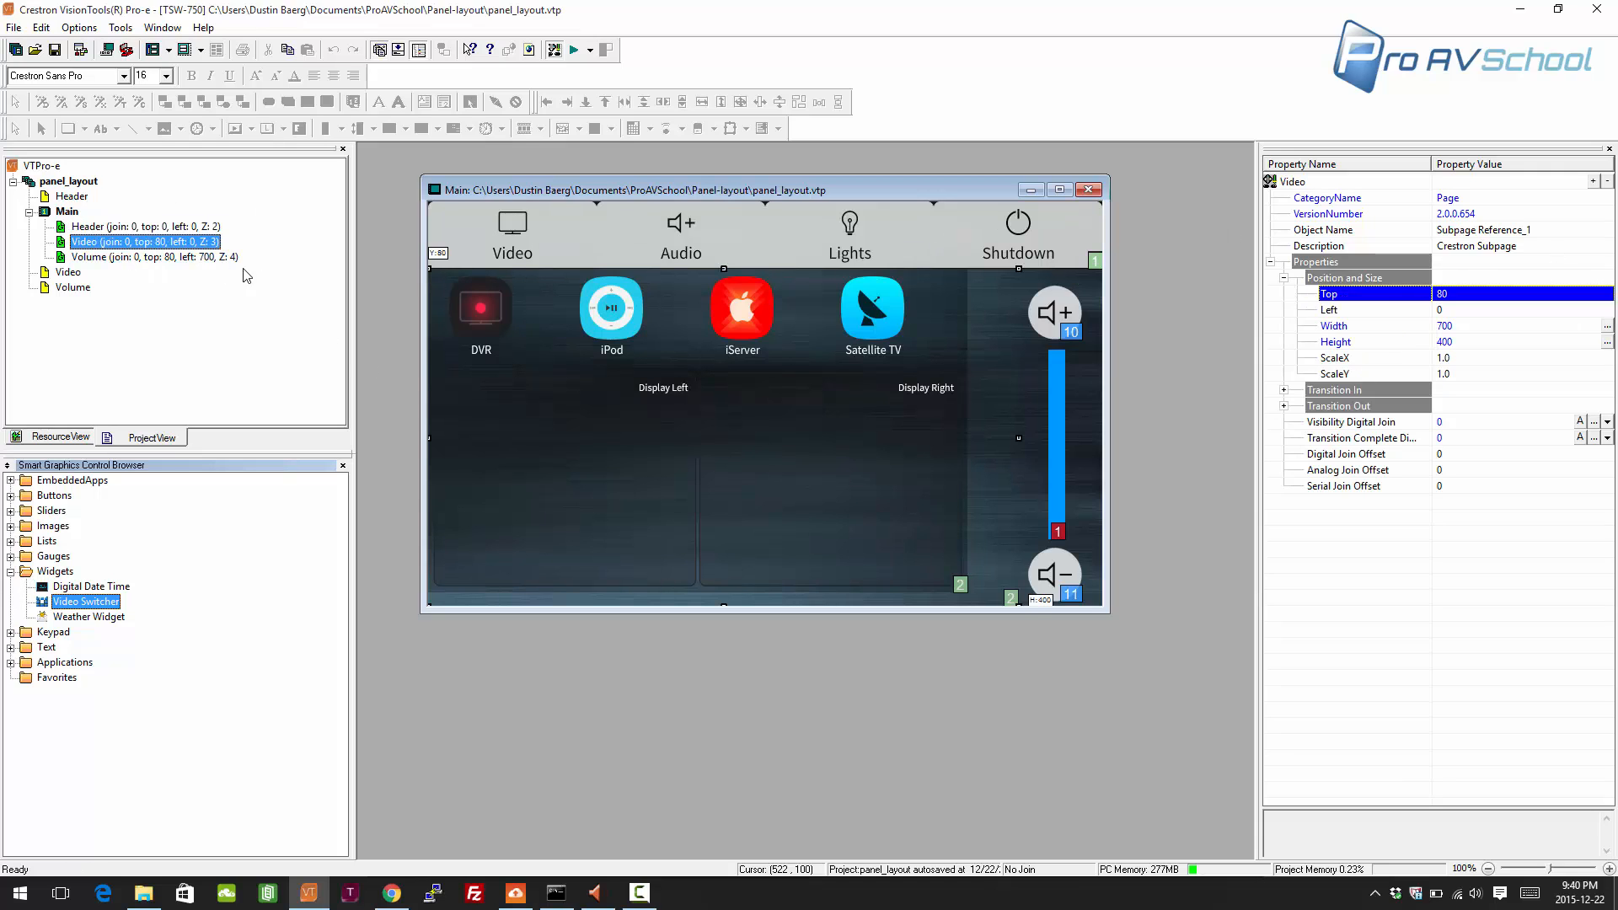
pyautogui.click(1476, 421)
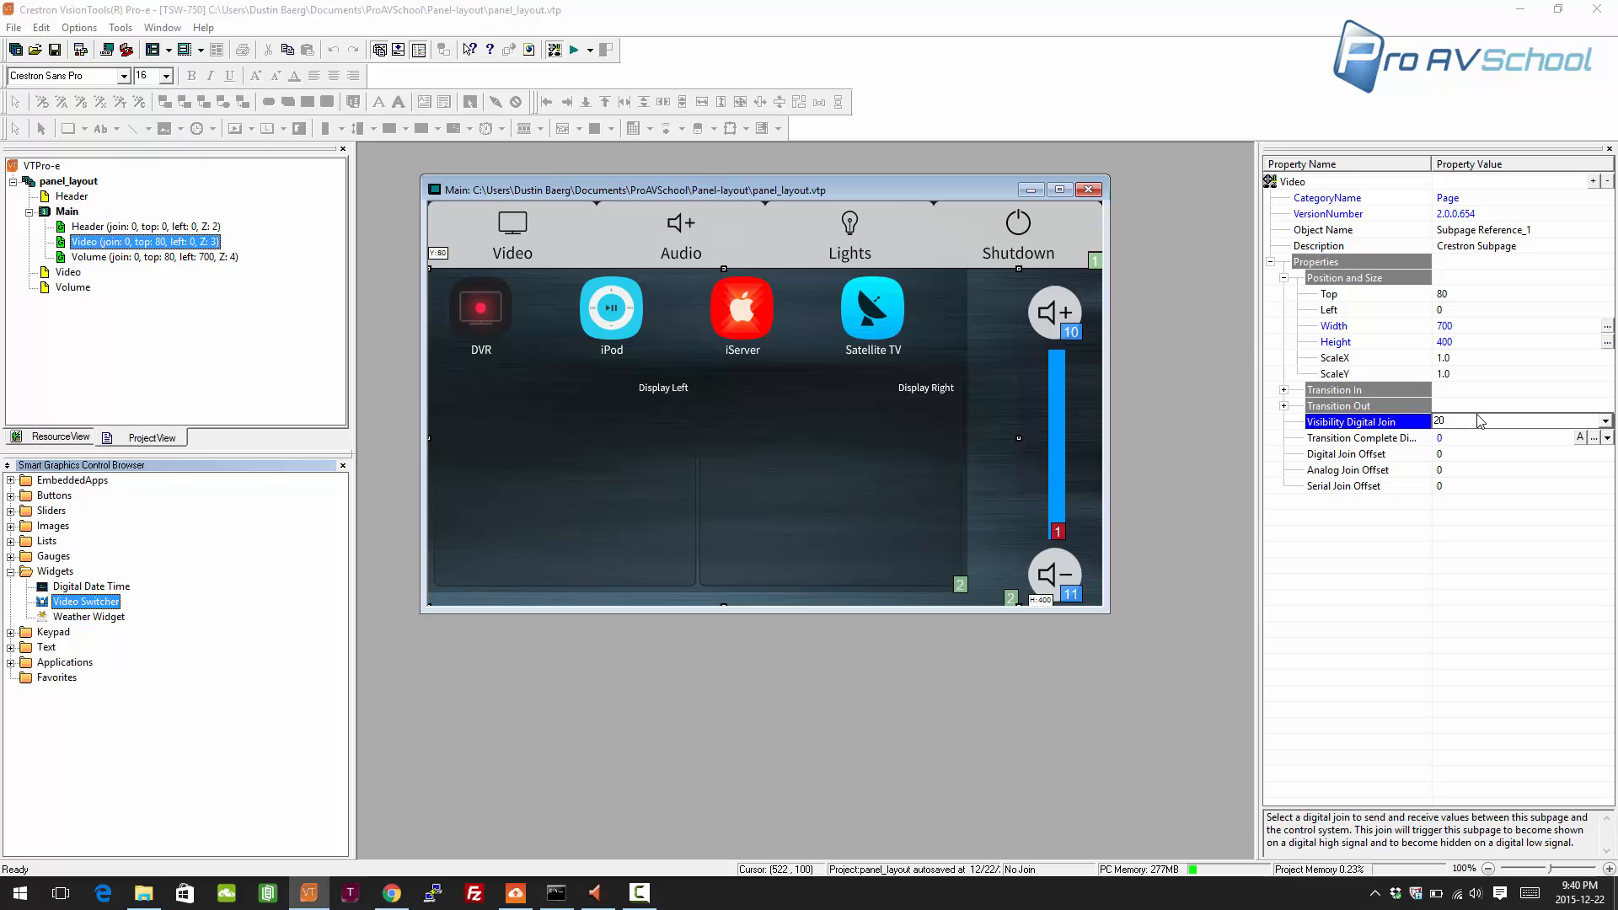
pyautogui.press('Return')
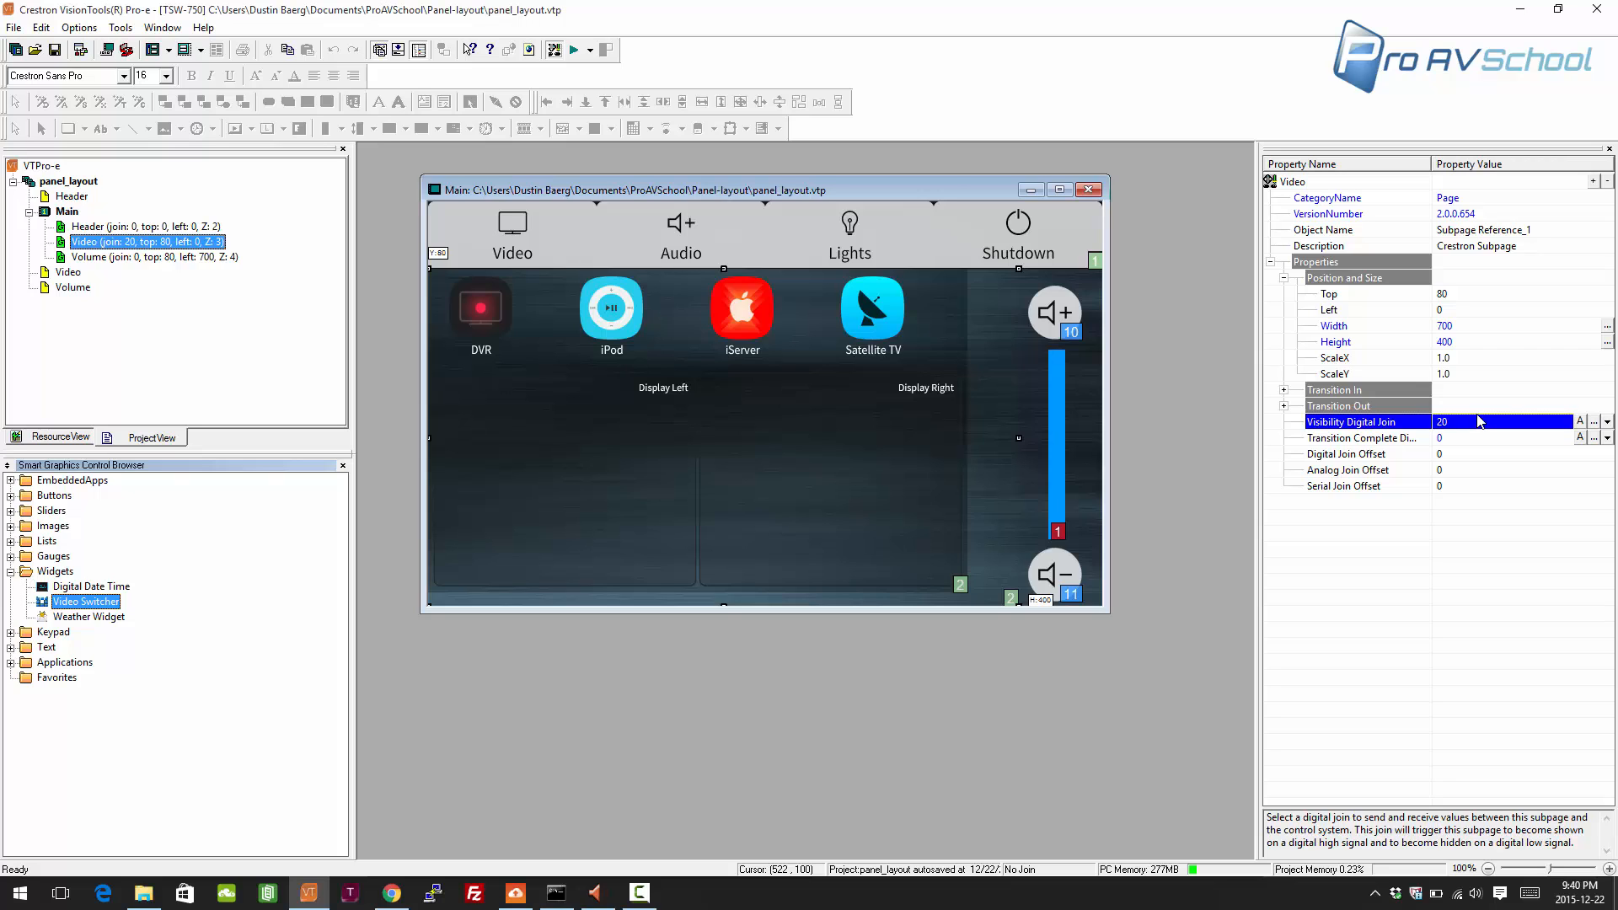
# - Set the visibility digital join of the Volume subpage reference under Main to 30
pyautogui.click(127, 257)
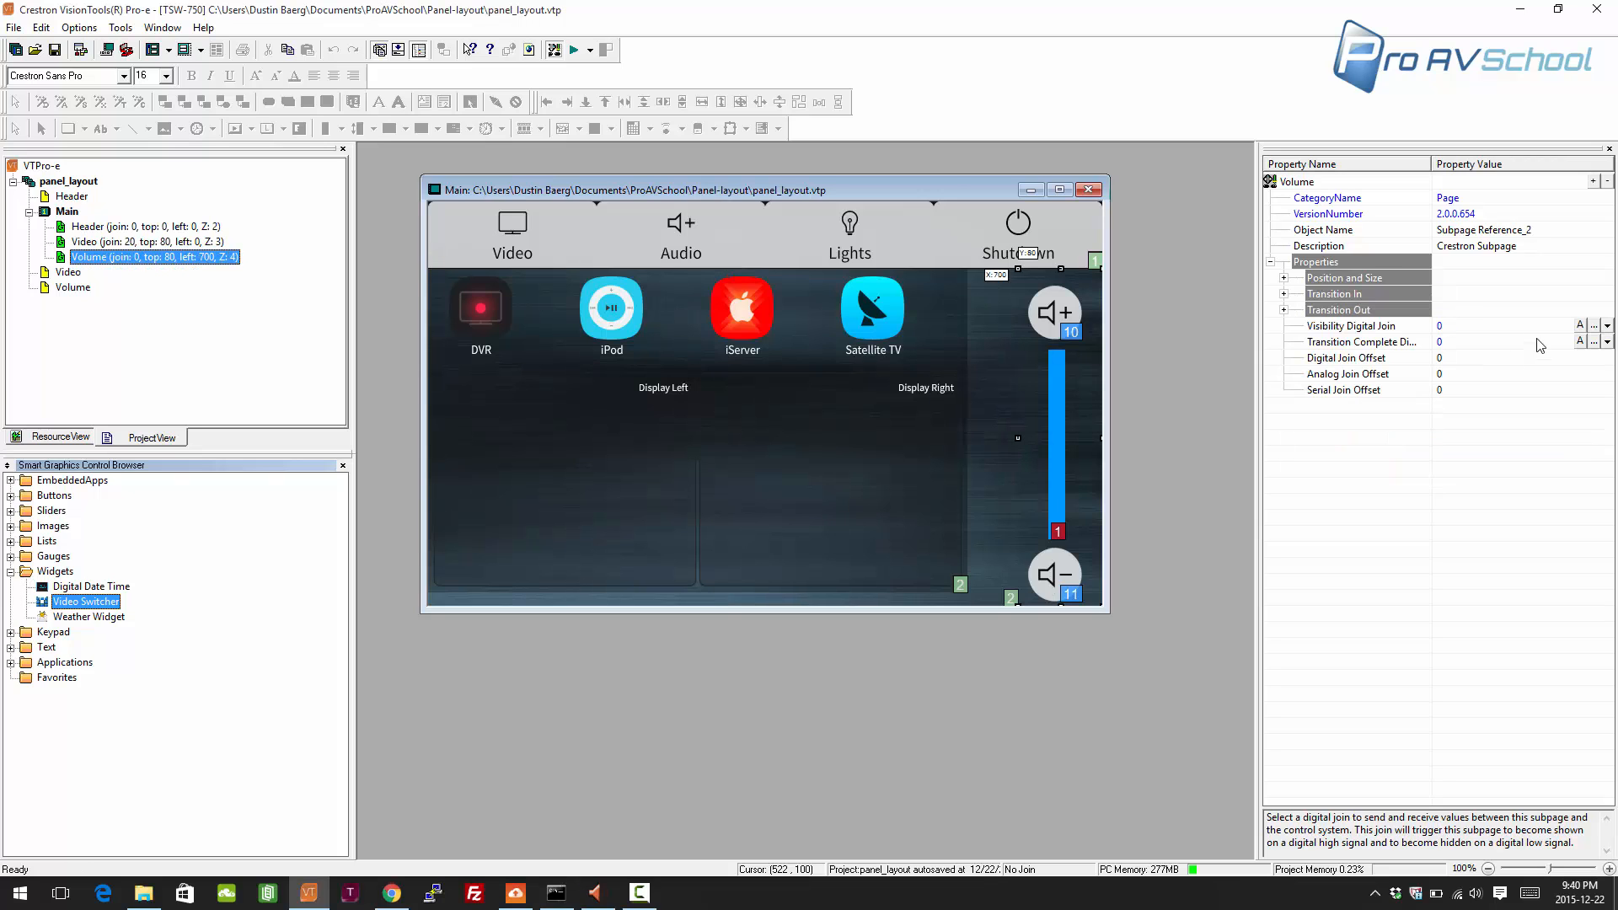
pyautogui.click(1477, 327)
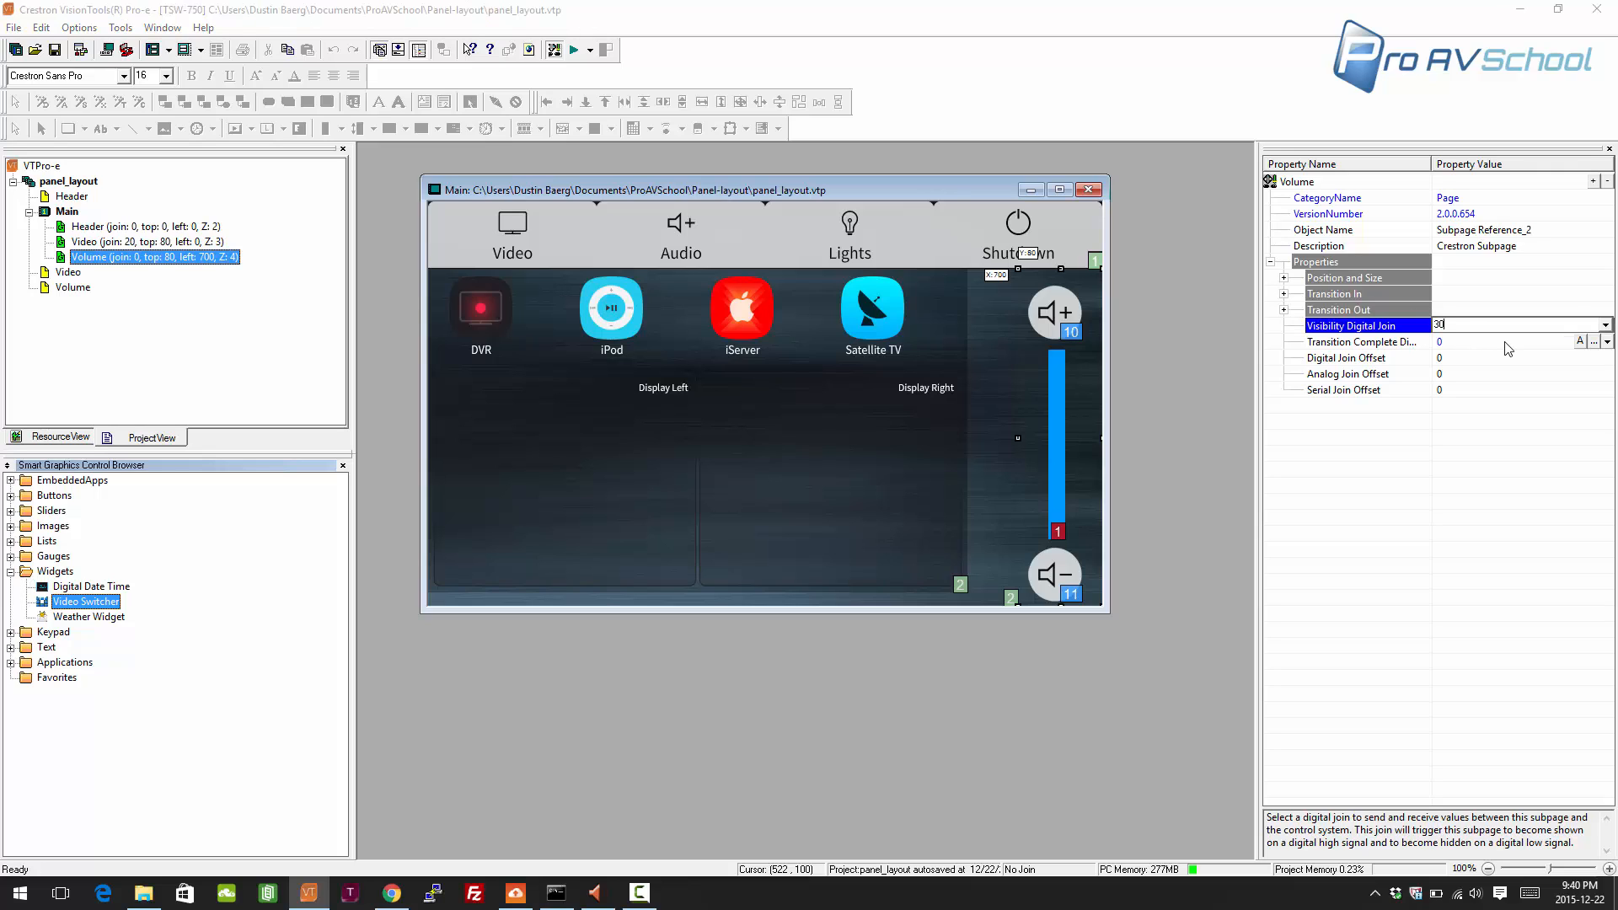
pyautogui.press('Return')
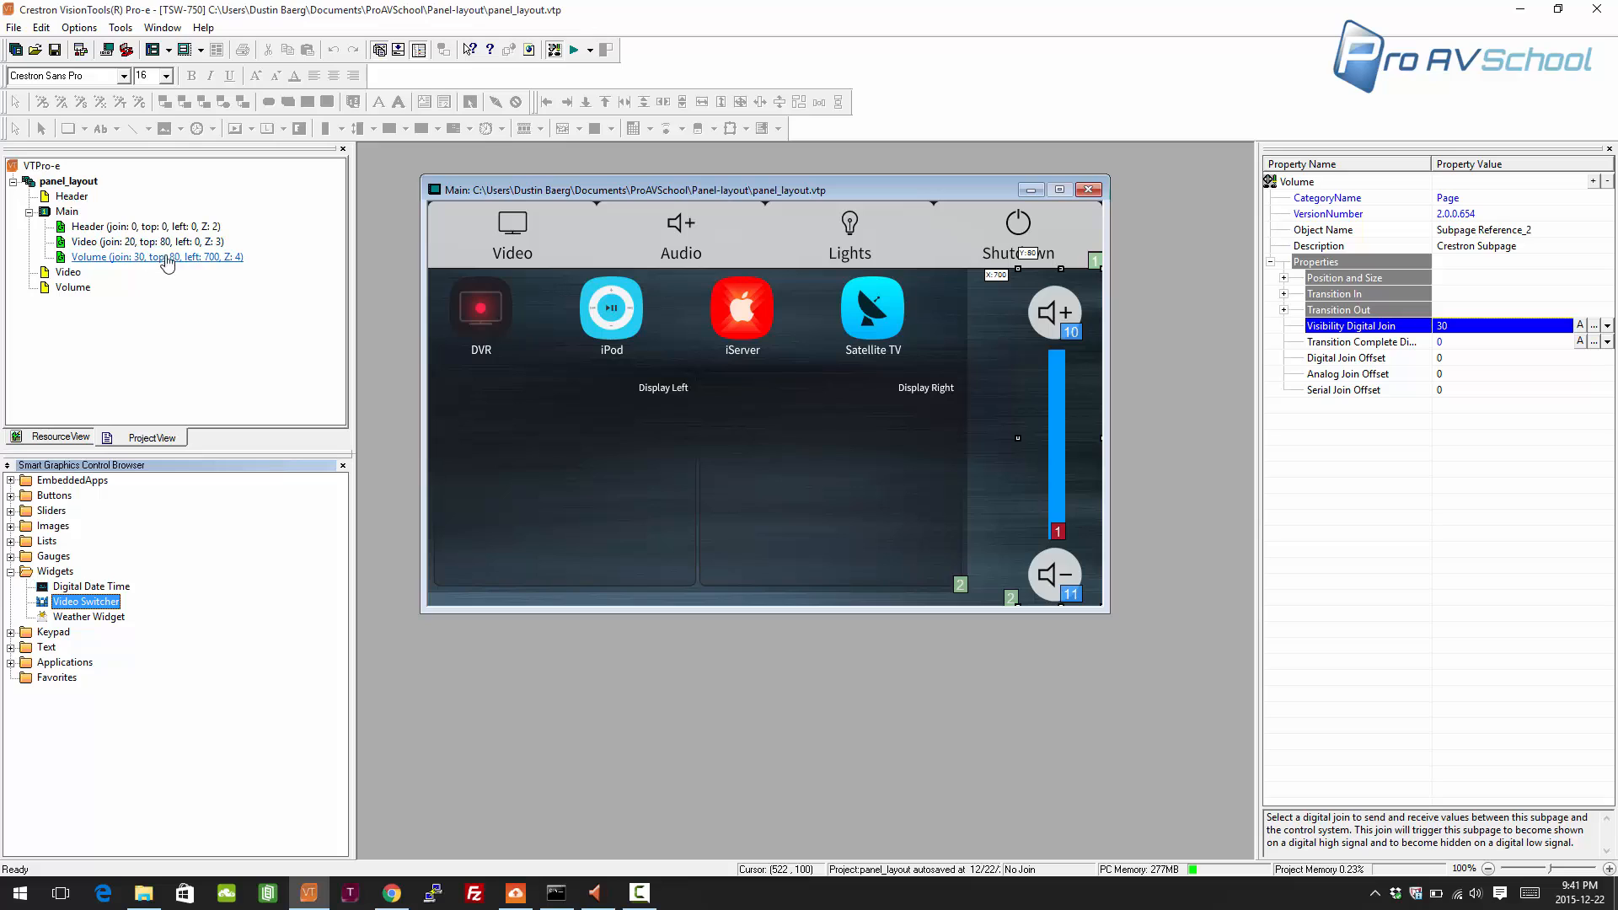
# - Hide the Video and Volume subpage references on the Main page and make both visible again
pyautogui.rightClick(108, 245)
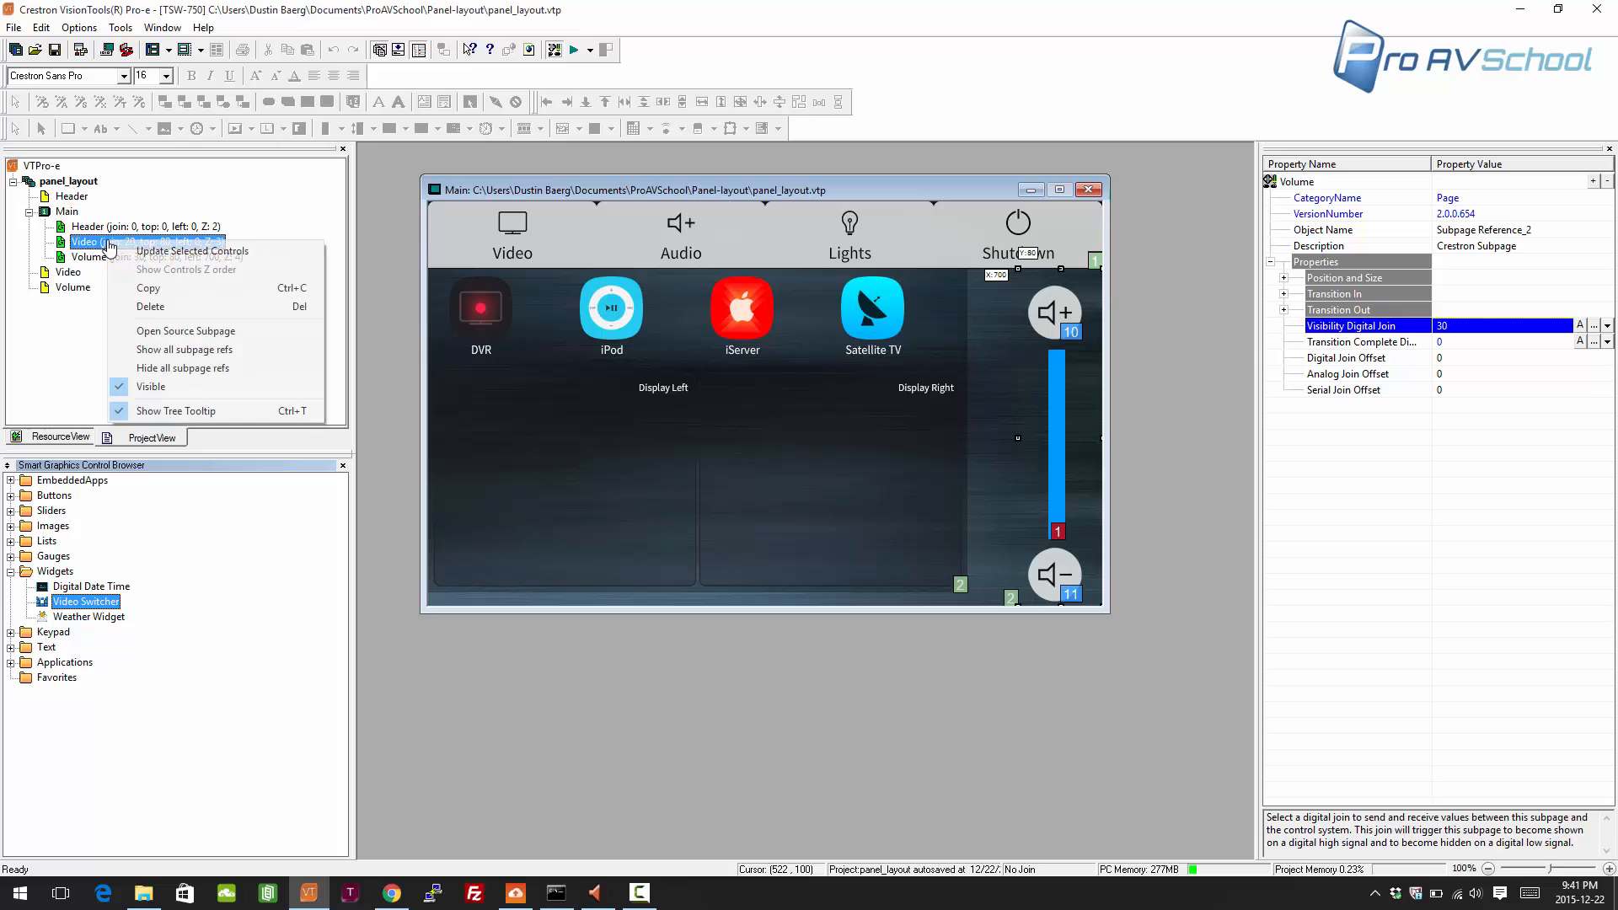
pyautogui.click(147, 386)
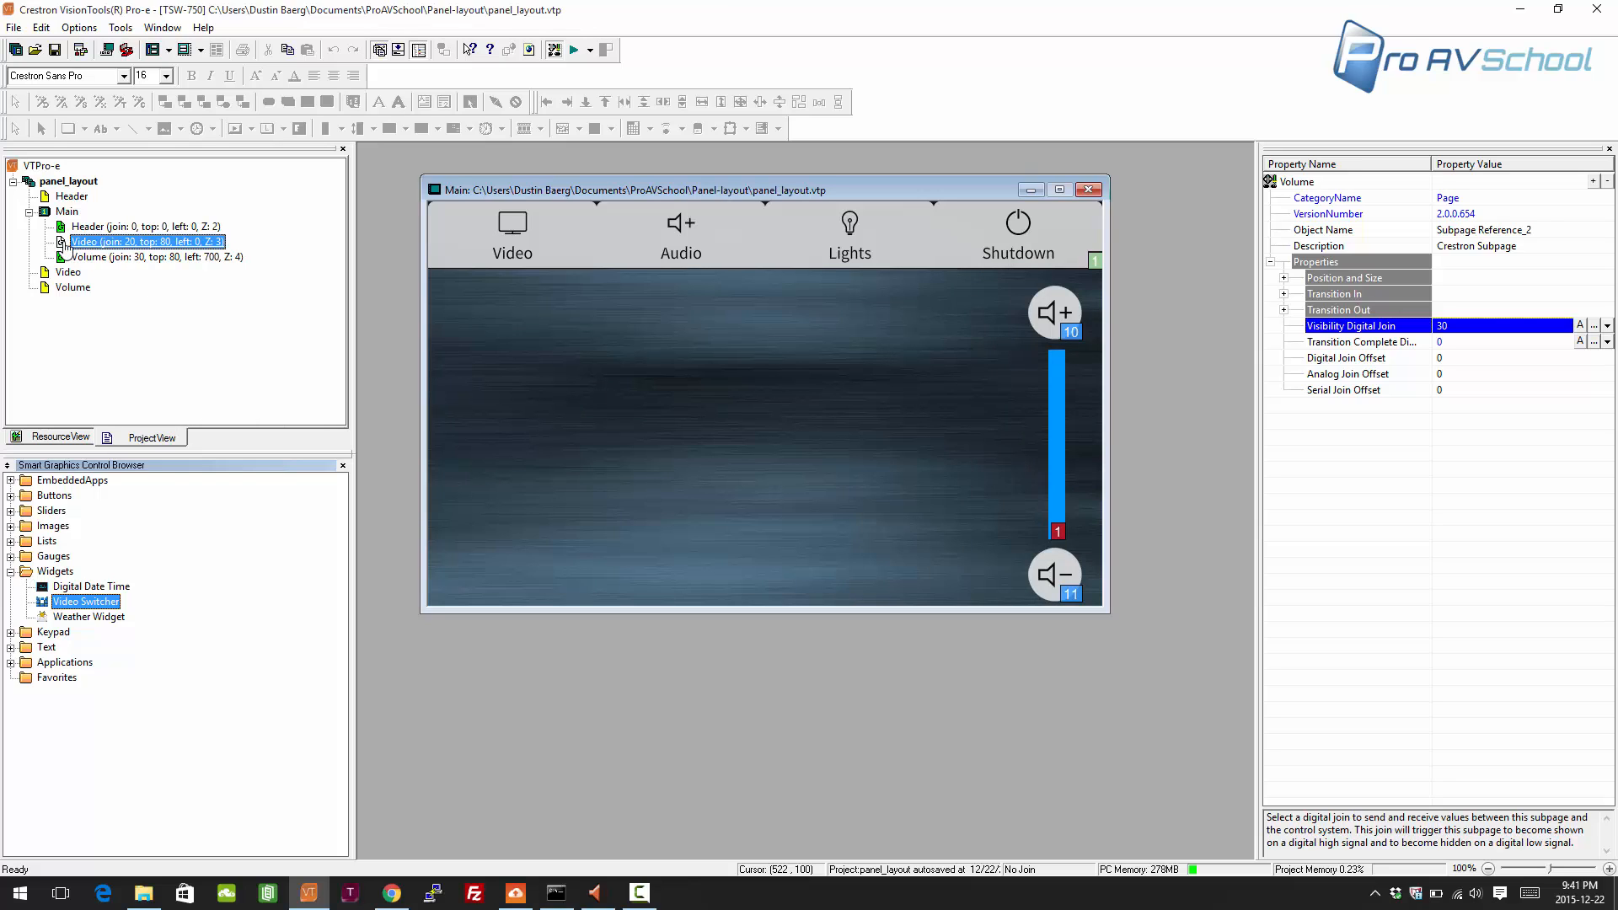
pyautogui.rightClick(104, 257)
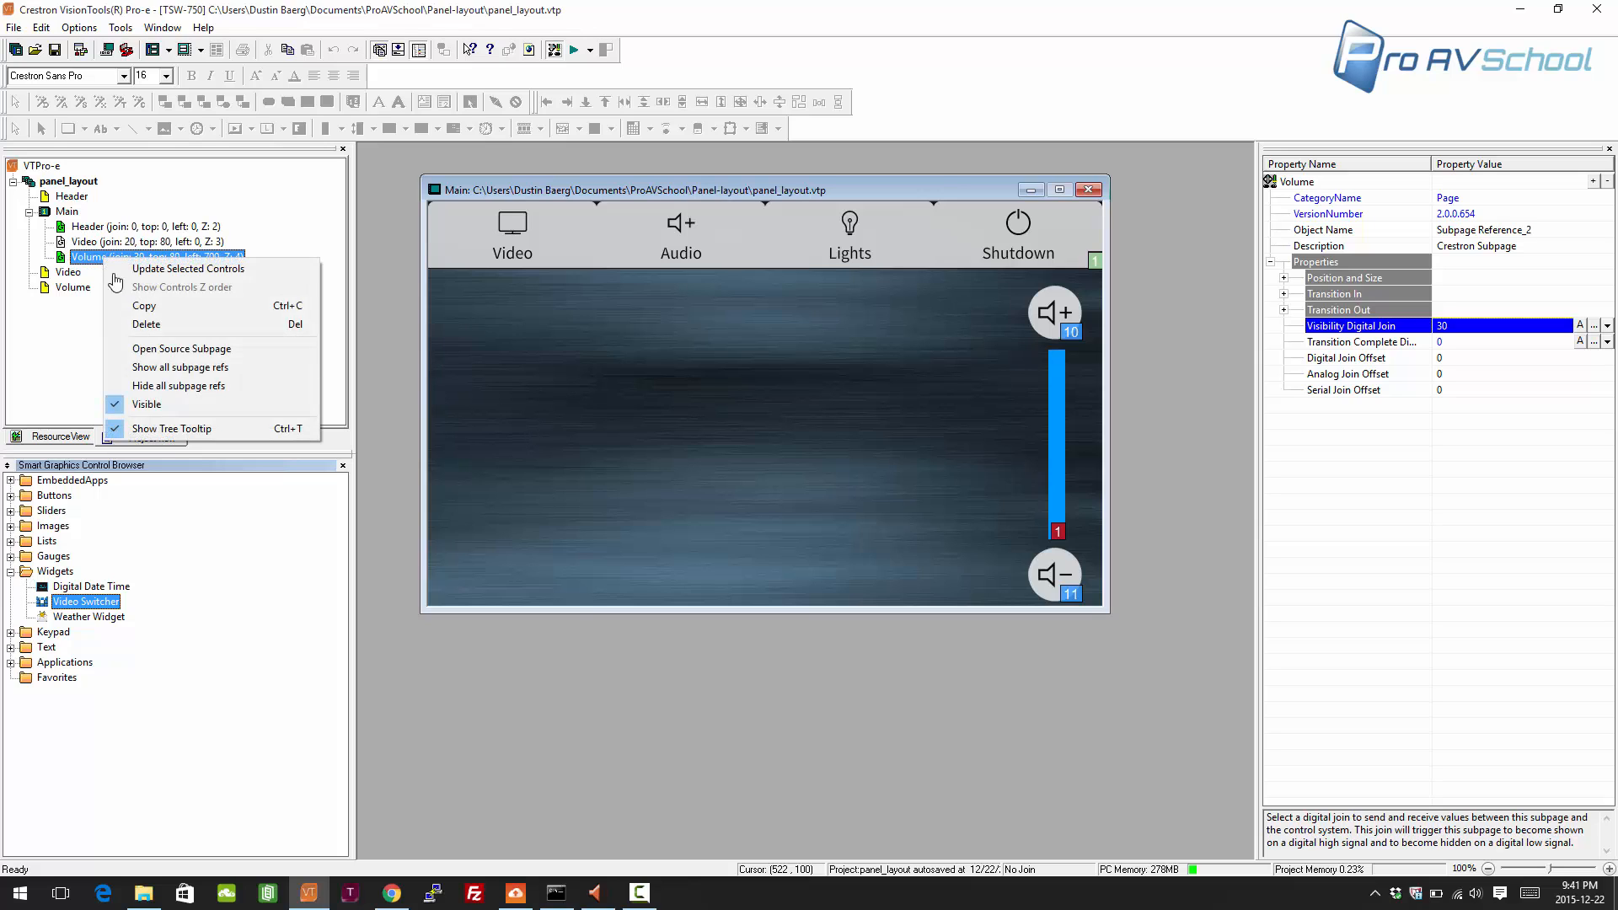
pyautogui.click(158, 405)
pyautogui.rightClick(104, 259)
pyautogui.click(185, 409)
pyautogui.rightClick(115, 242)
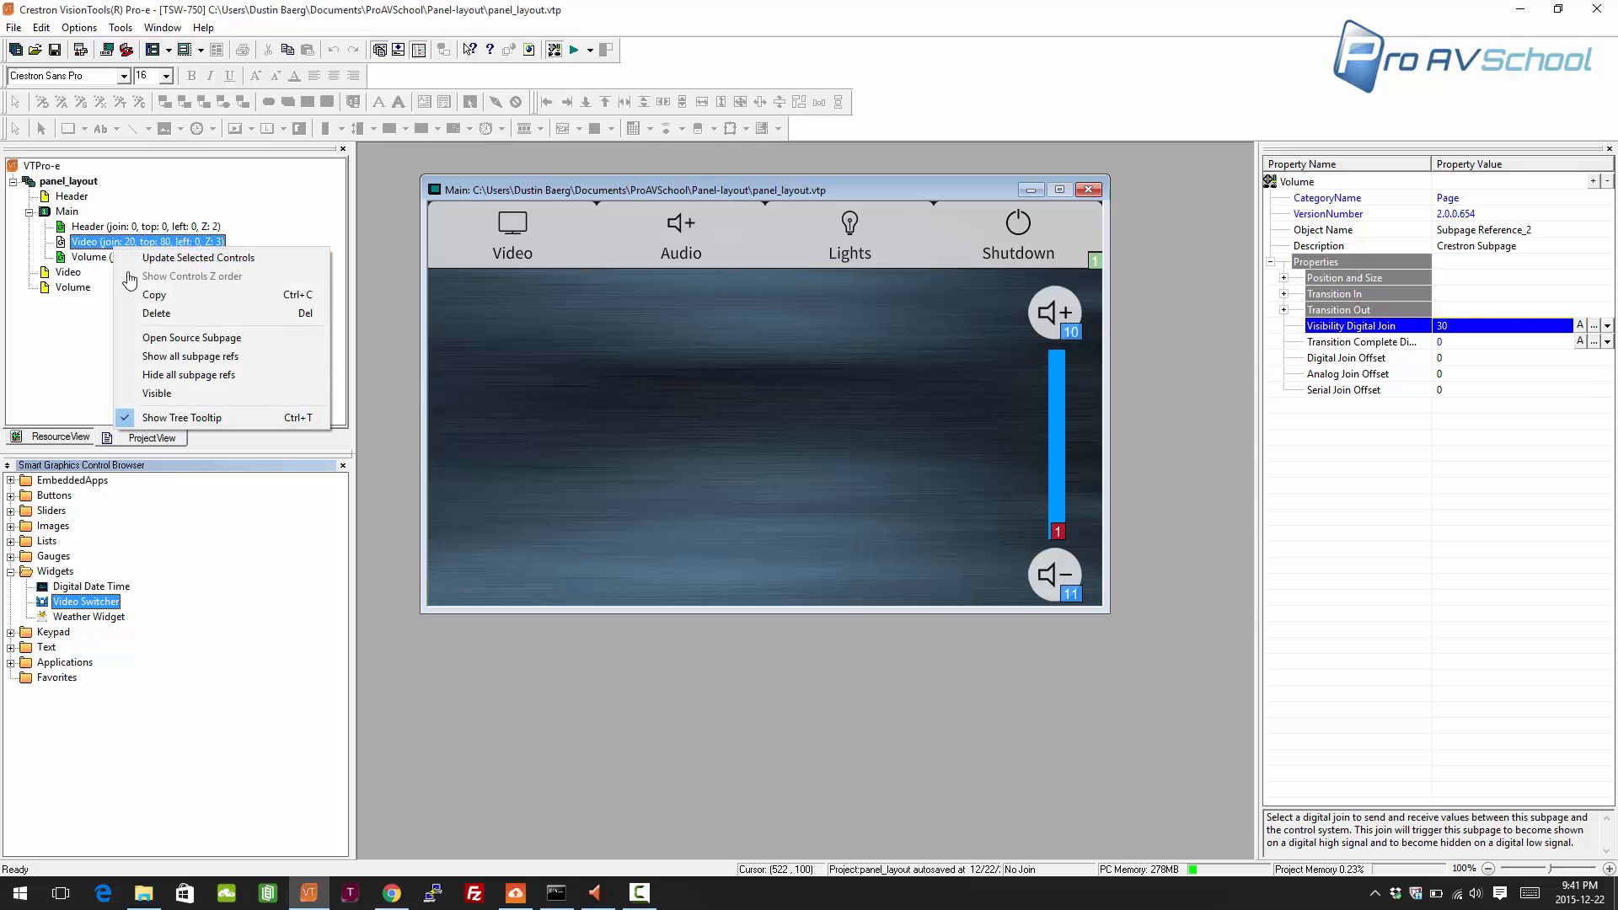
pyautogui.click(168, 392)
# - Turn off the visibility of the Video and Volume subpage references on the Main page
pyautogui.rightClick(133, 242)
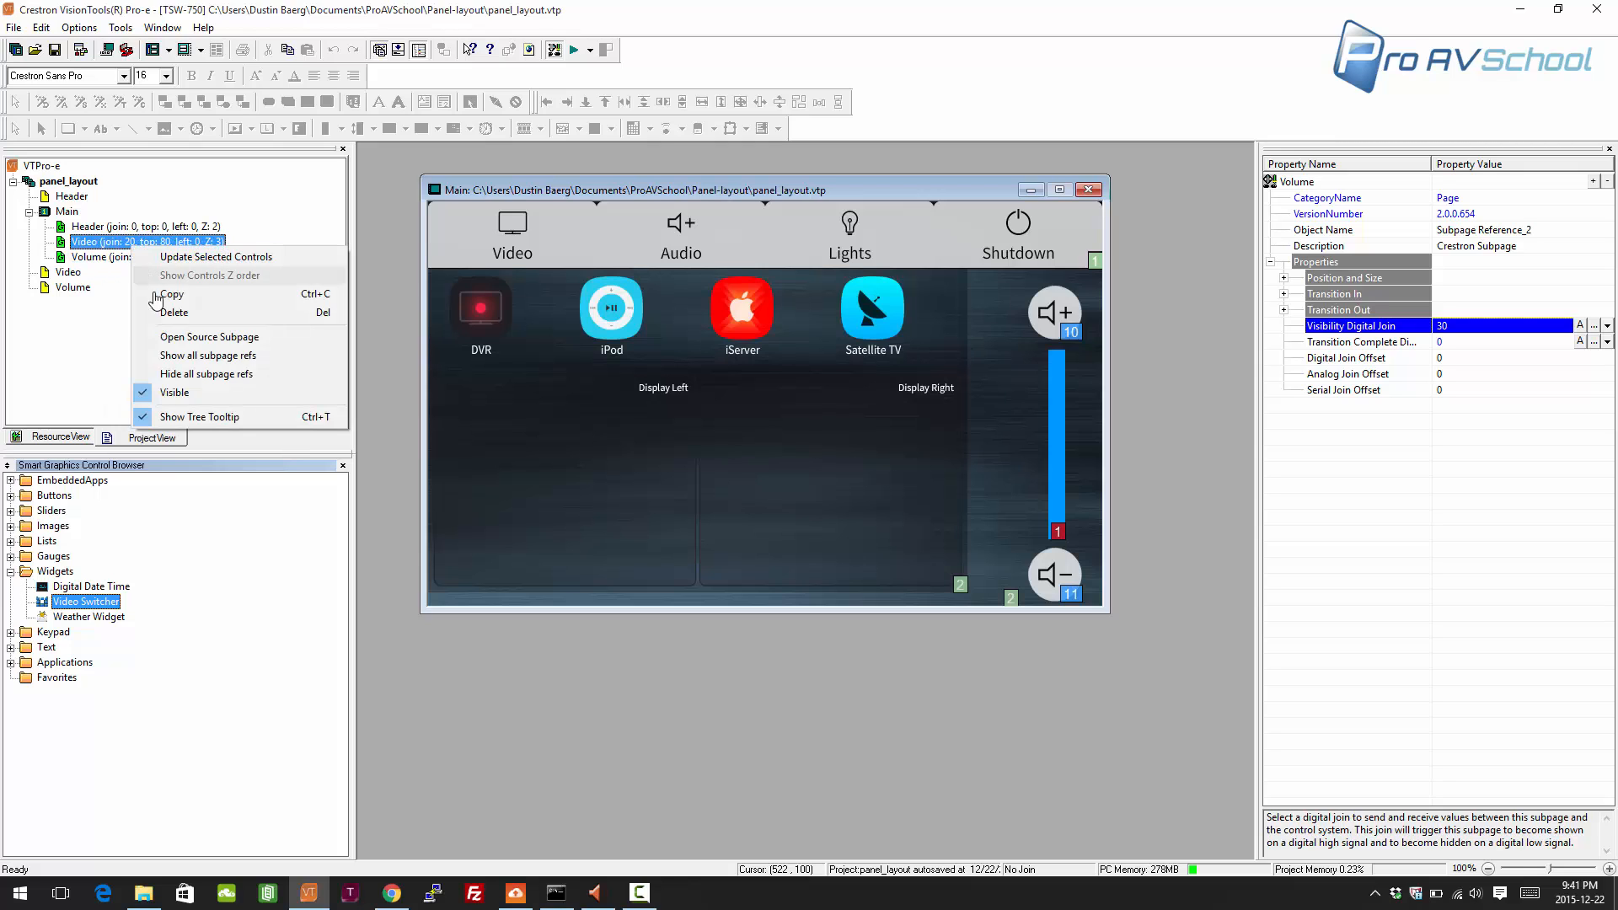
pyautogui.click(177, 392)
pyautogui.rightClick(139, 258)
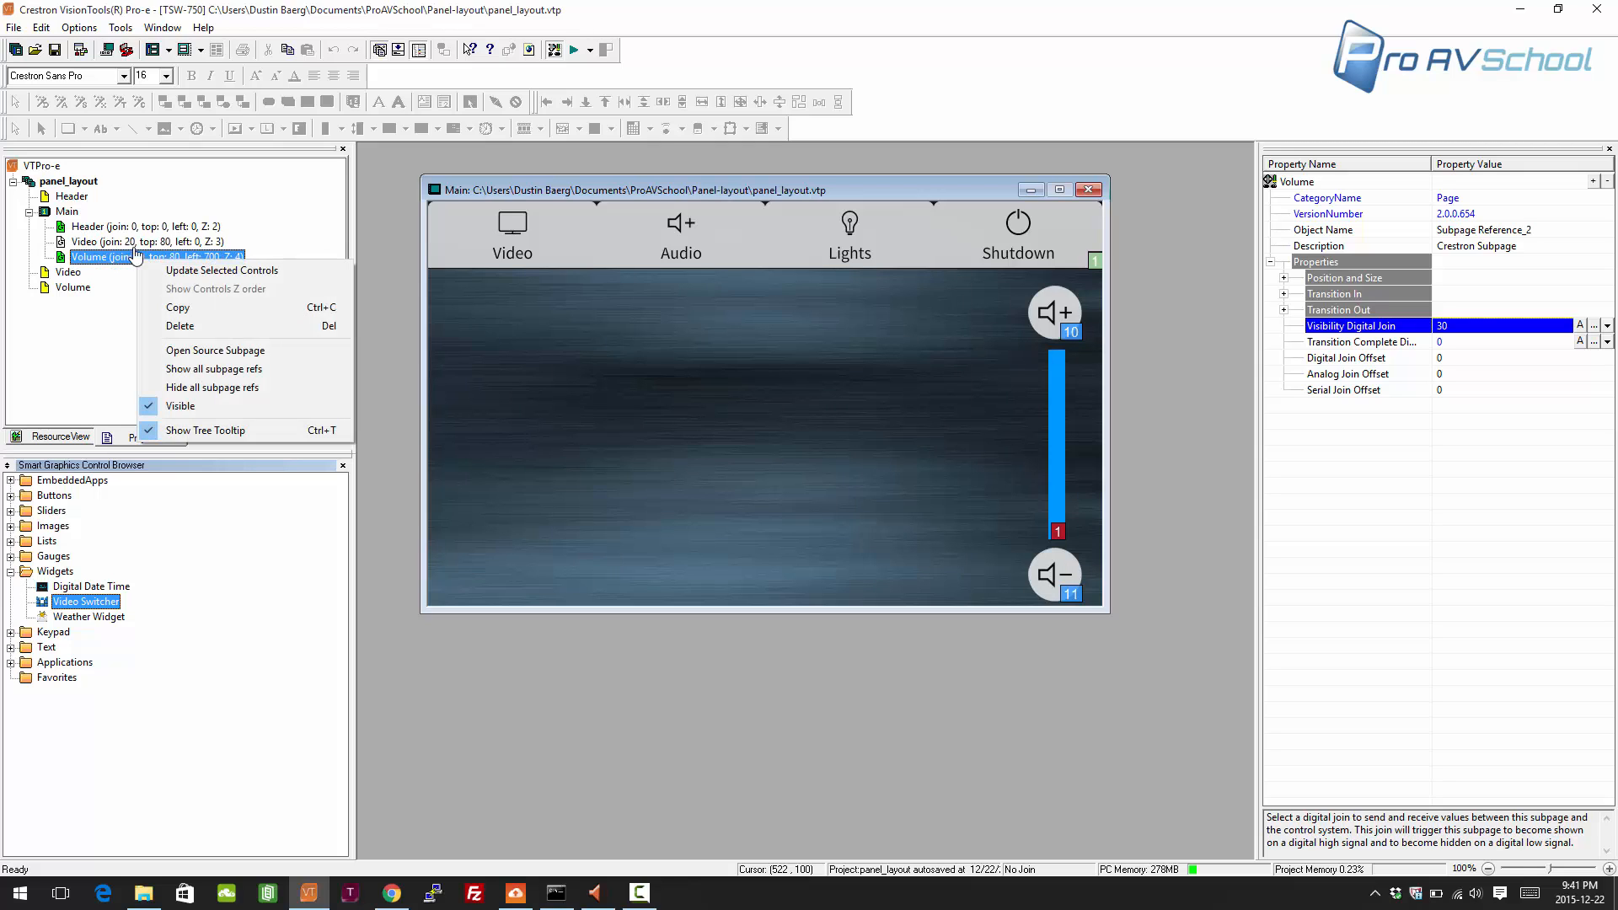
pyautogui.click(193, 407)
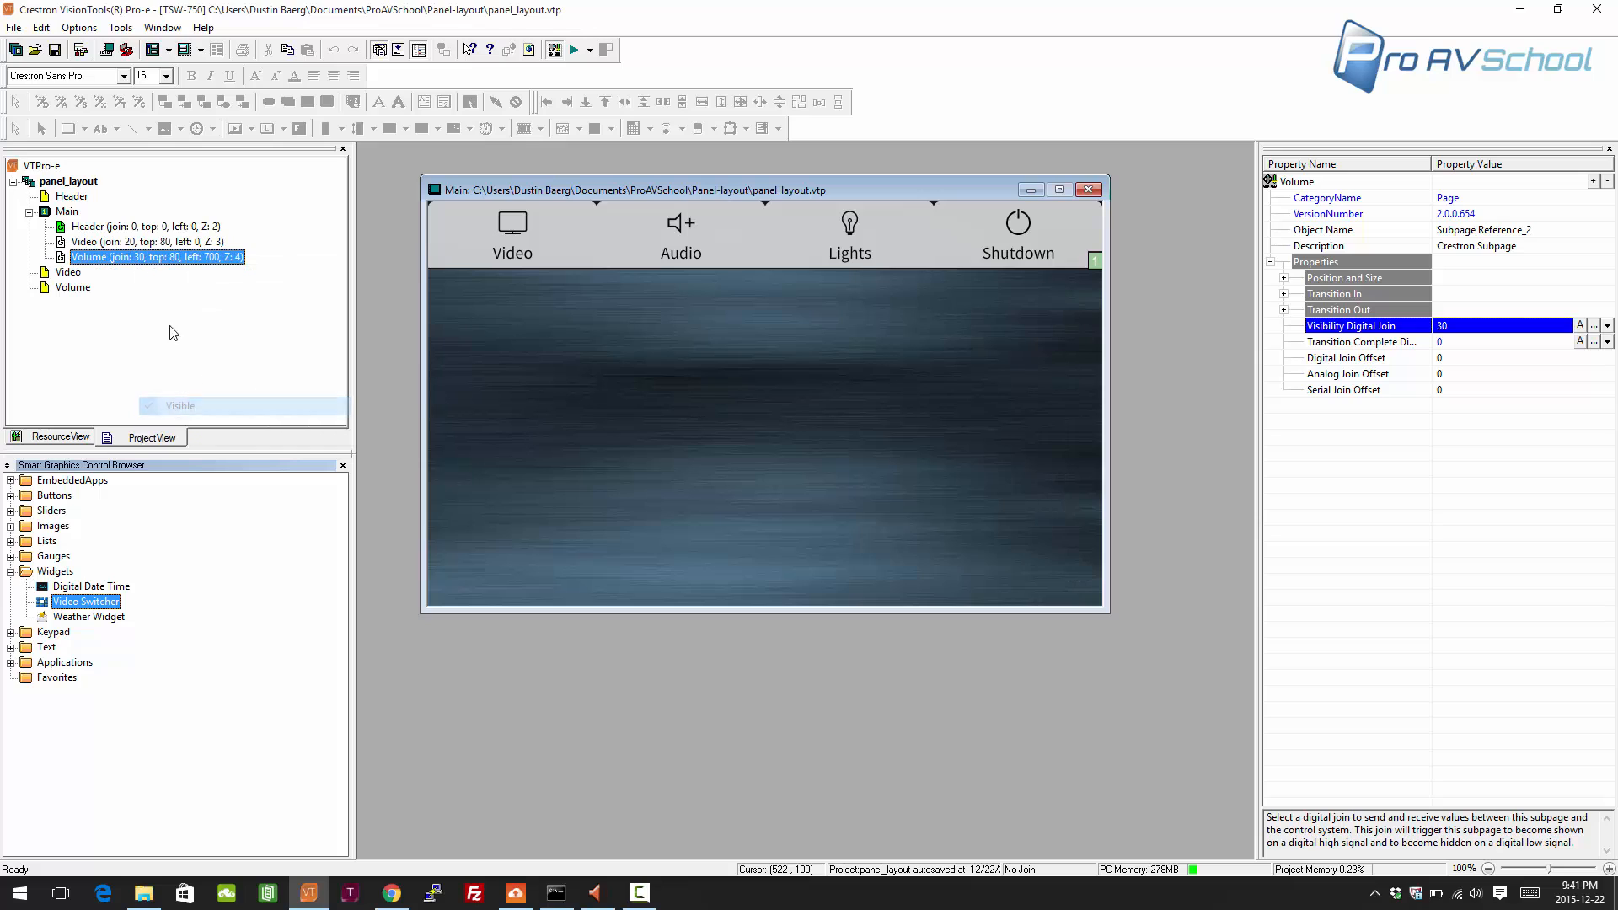
# - Save the project and compile panel_layout, cancelling the address book selection for the upload
pyautogui.click(55, 49)
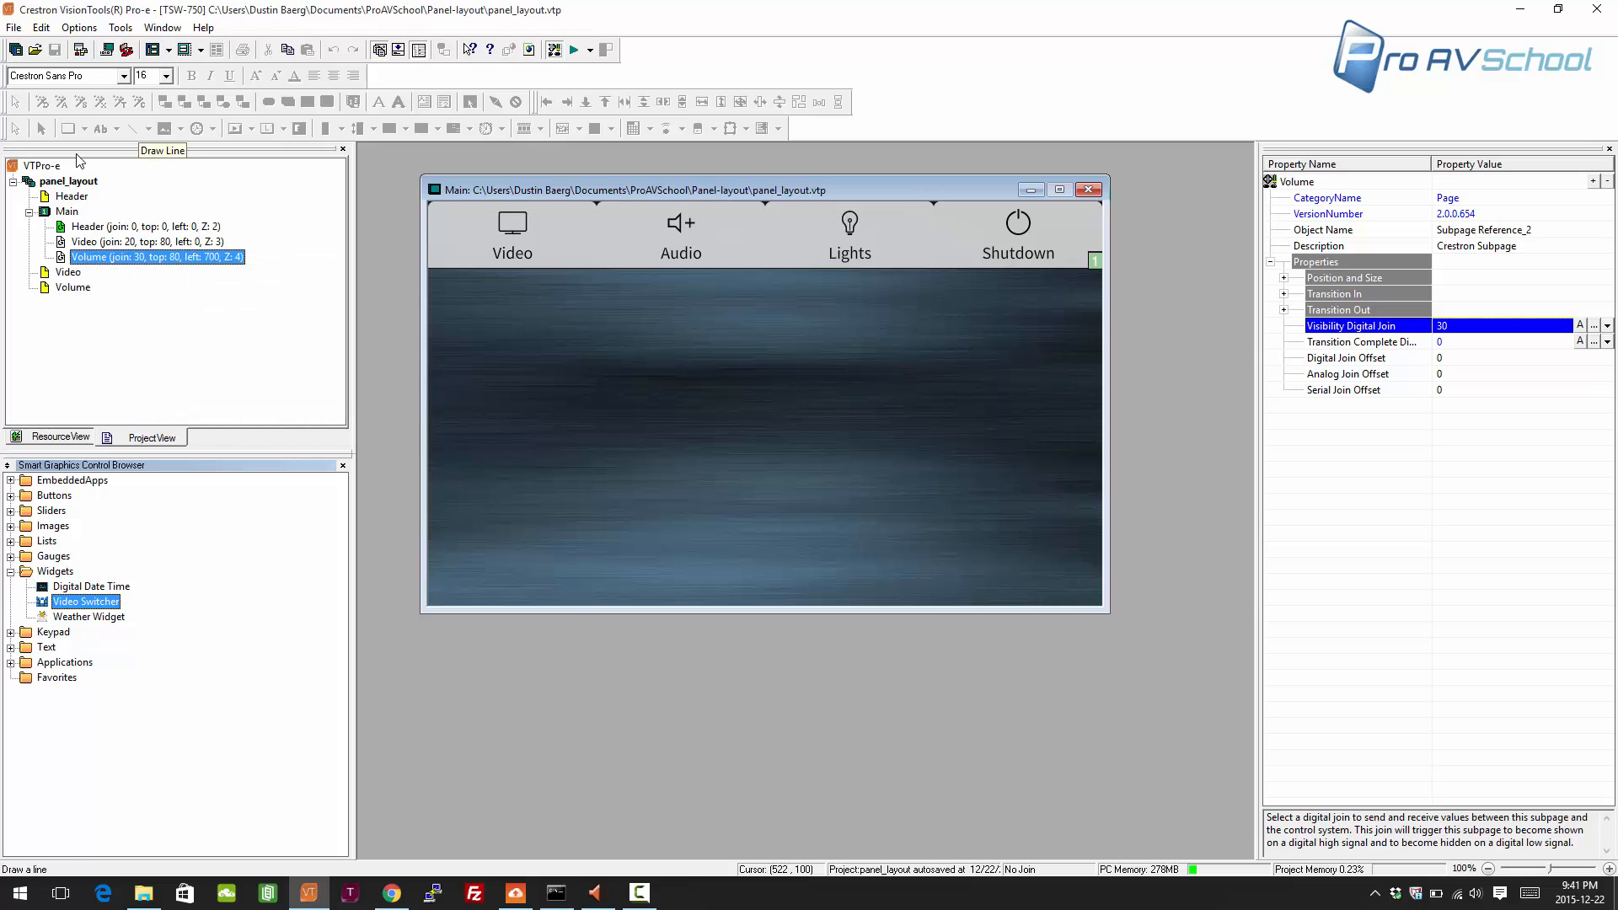
pyautogui.rightClick(71, 185)
pyautogui.click(160, 282)
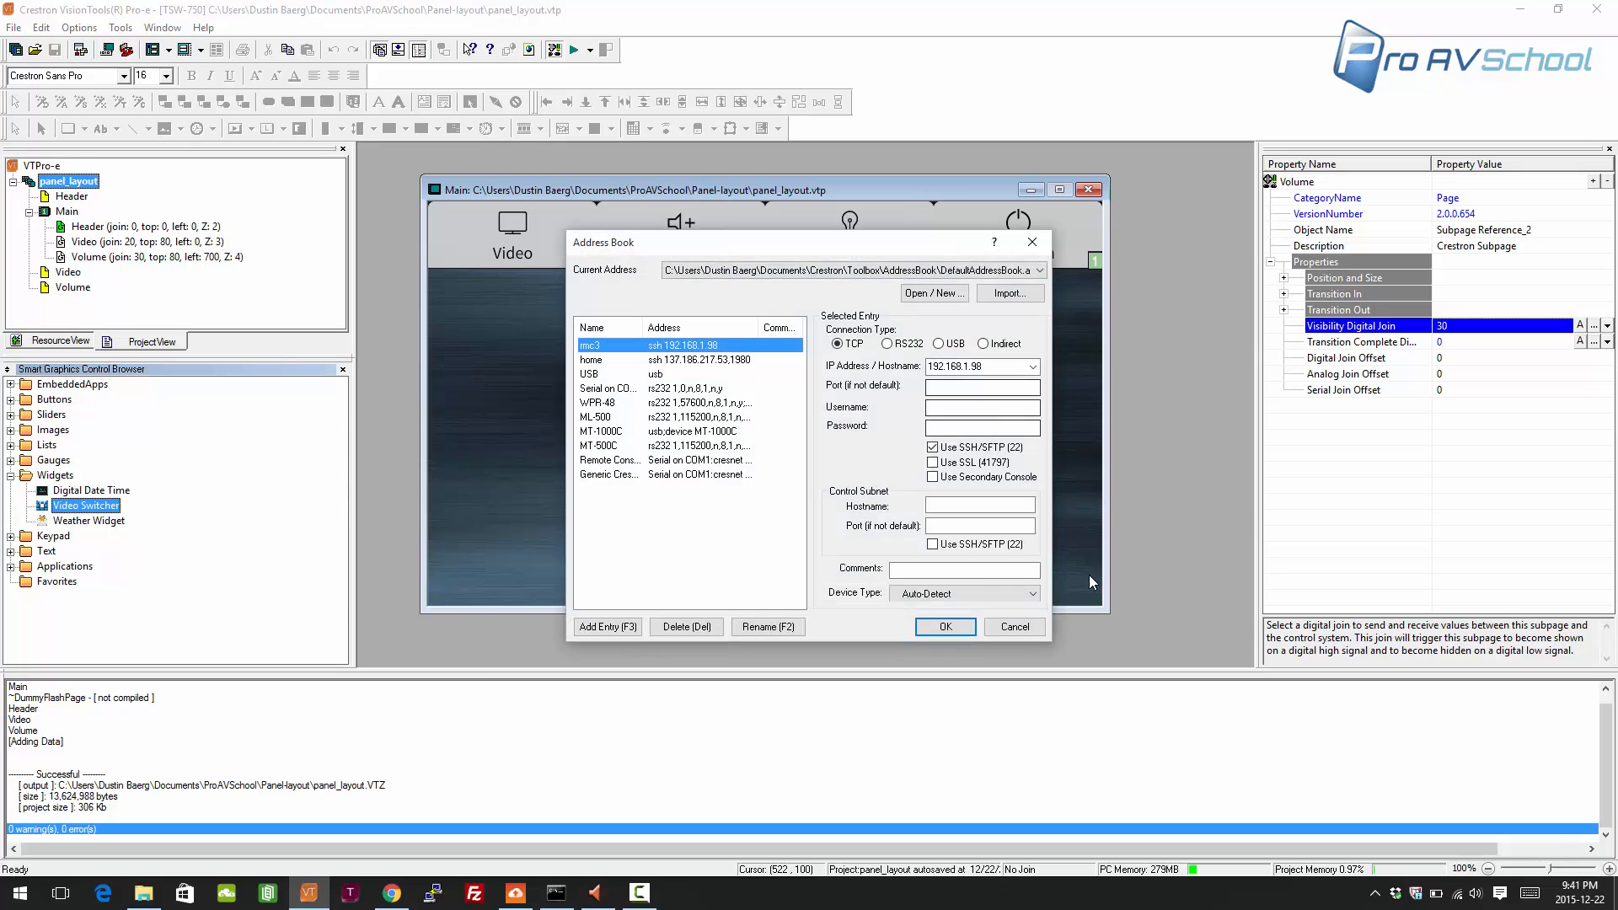
pyautogui.click(1036, 624)
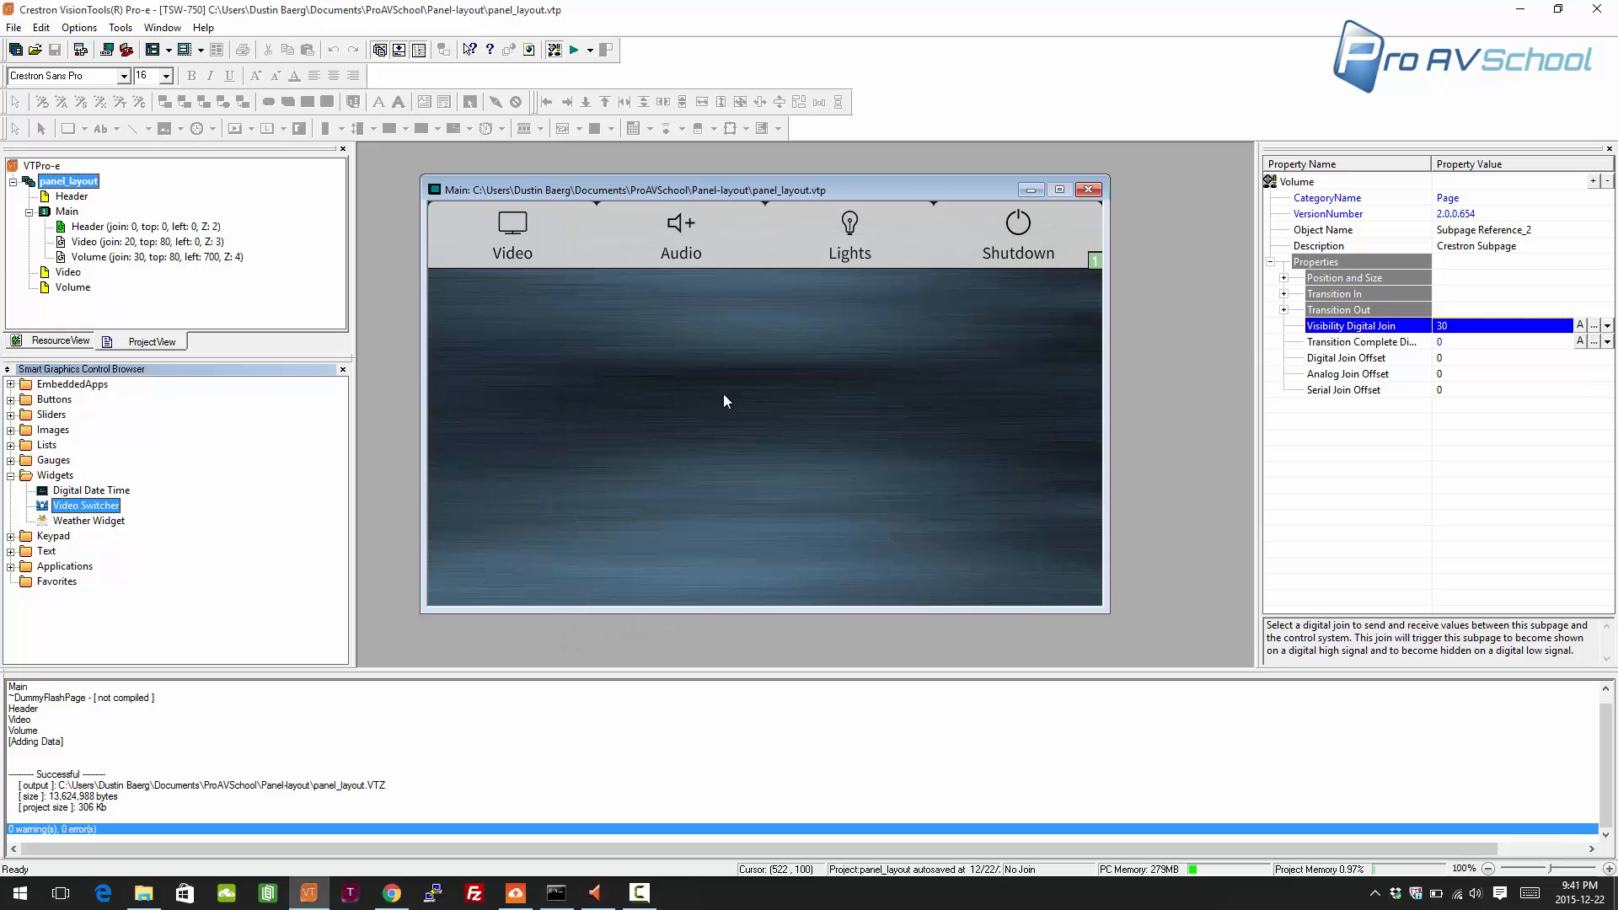
# - Hide the message log and try toggling the workspace panes off and on
pyautogui.click(399, 49)
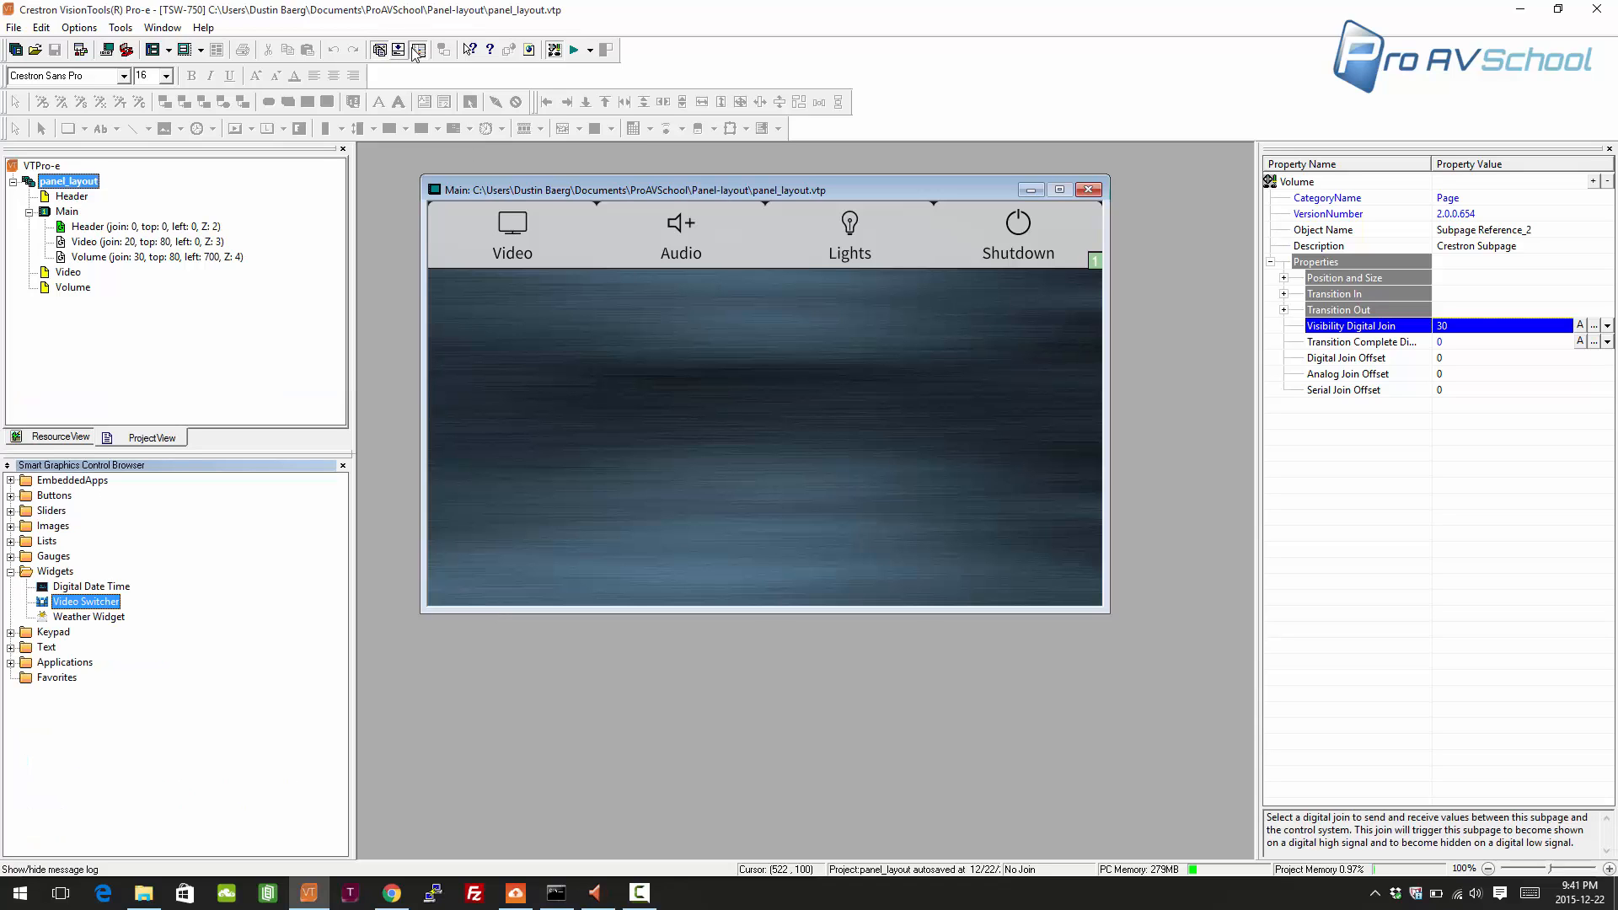
pyautogui.click(399, 52)
pyautogui.click(400, 50)
pyautogui.click(420, 50)
pyautogui.click(419, 51)
# - Examine the Main page at zoom levels between 60% and 140%, return it to 100% and reposition its window
pyautogui.moveTo(583, 194)
pyautogui.mouseDown()
pyautogui.moveTo(583, 228)
pyautogui.moveTo(571, 218)
pyautogui.moveTo(684, 229)
pyautogui.moveTo(674, 220)
pyautogui.mouseUp()
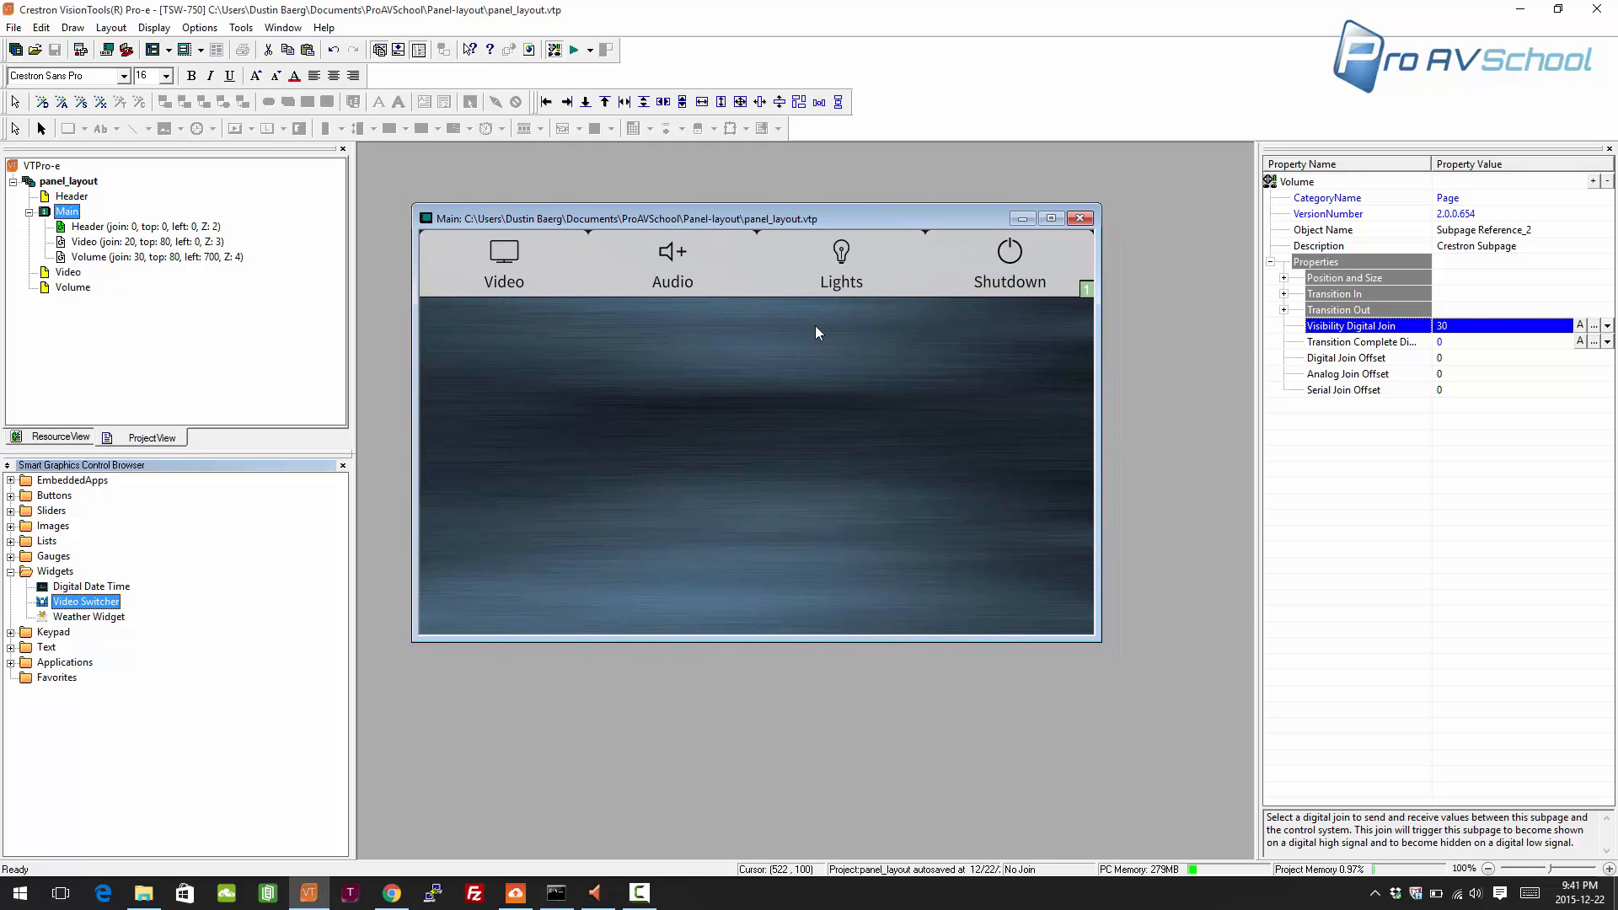
pyautogui.scroll(-4, 816, 327)
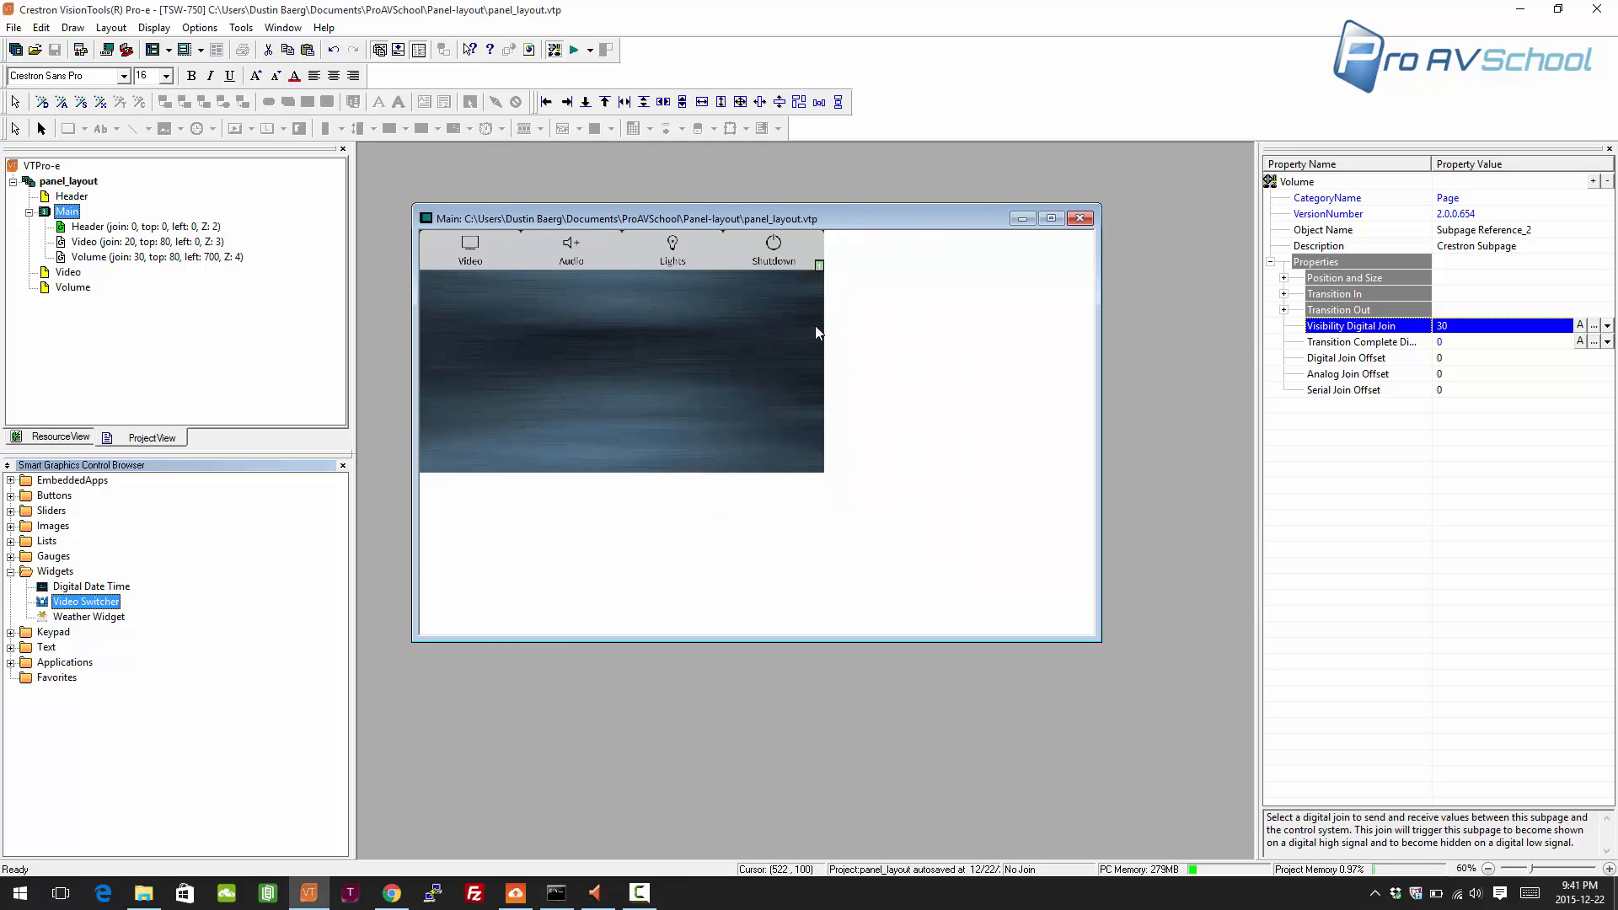
pyautogui.scroll(6, 815, 326)
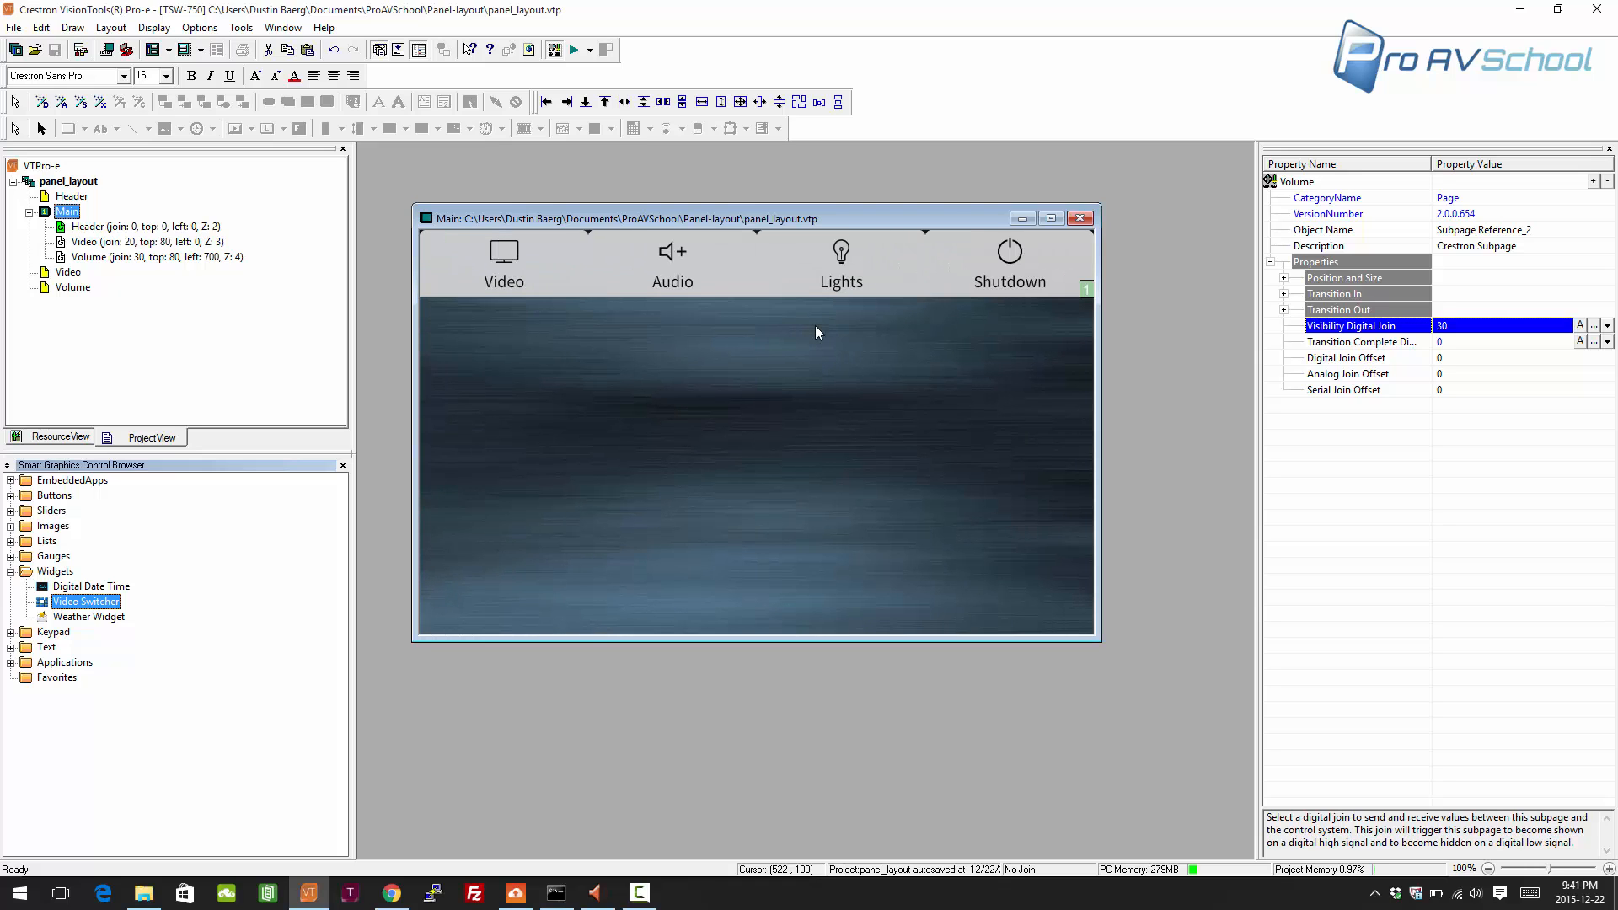
pyautogui.scroll(1, 816, 333)
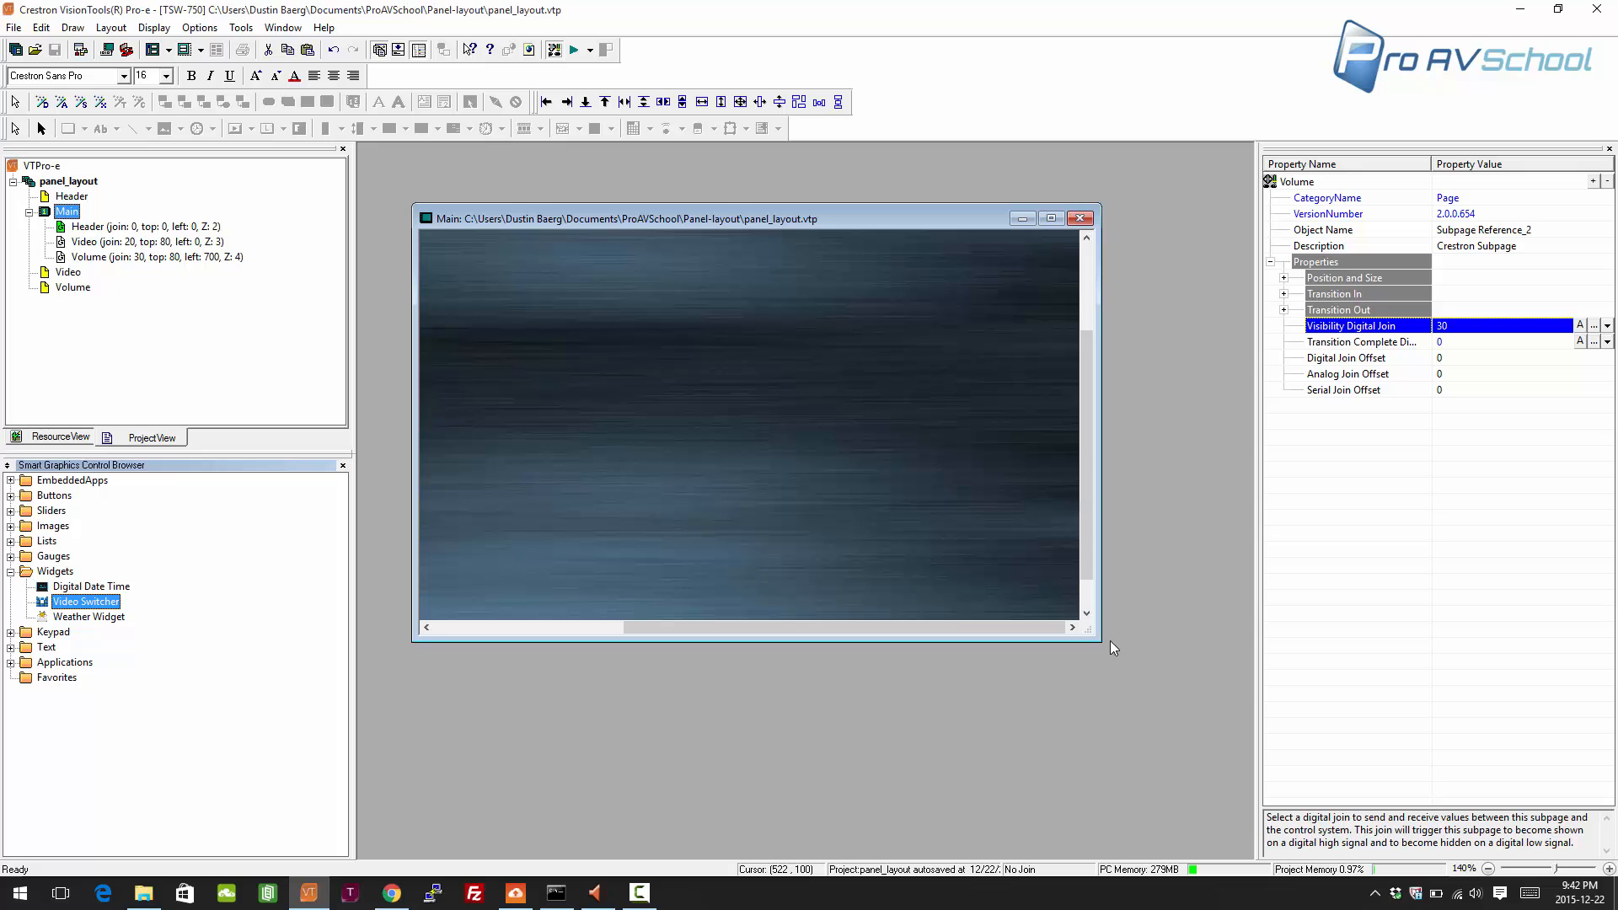
pyautogui.moveTo(1088, 632); pyautogui.dragTo(1249, 819)
pyautogui.click(1014, 553)
pyautogui.scroll(-3, 1015, 553)
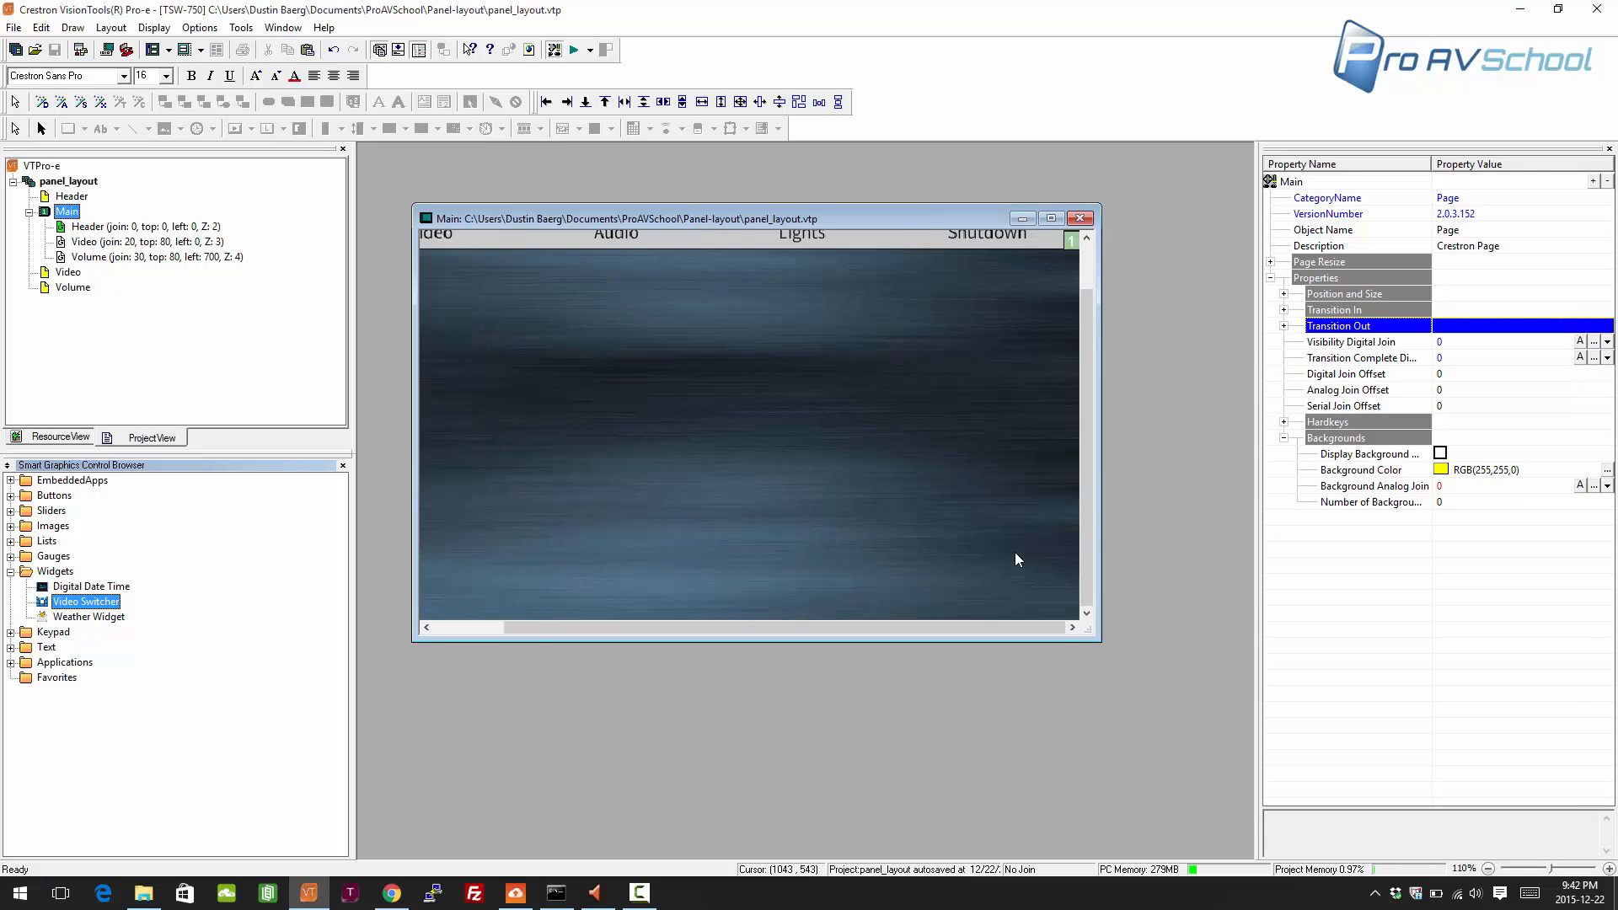
pyautogui.scroll(-1, 1015, 556)
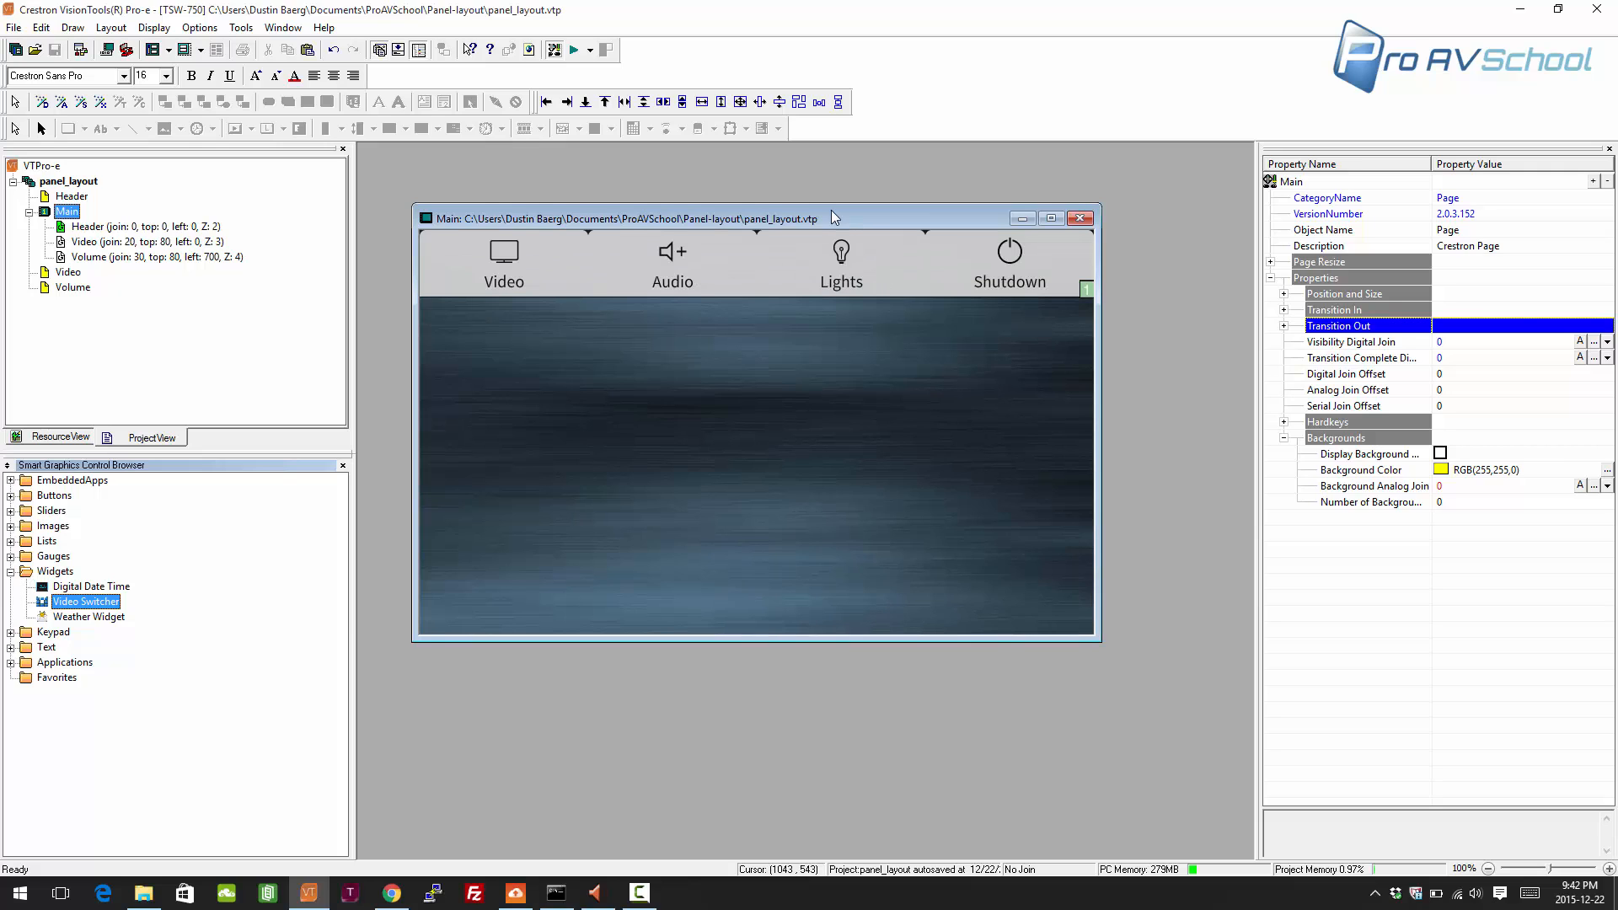
pyautogui.moveTo(843, 218); pyautogui.dragTo(795, 194)
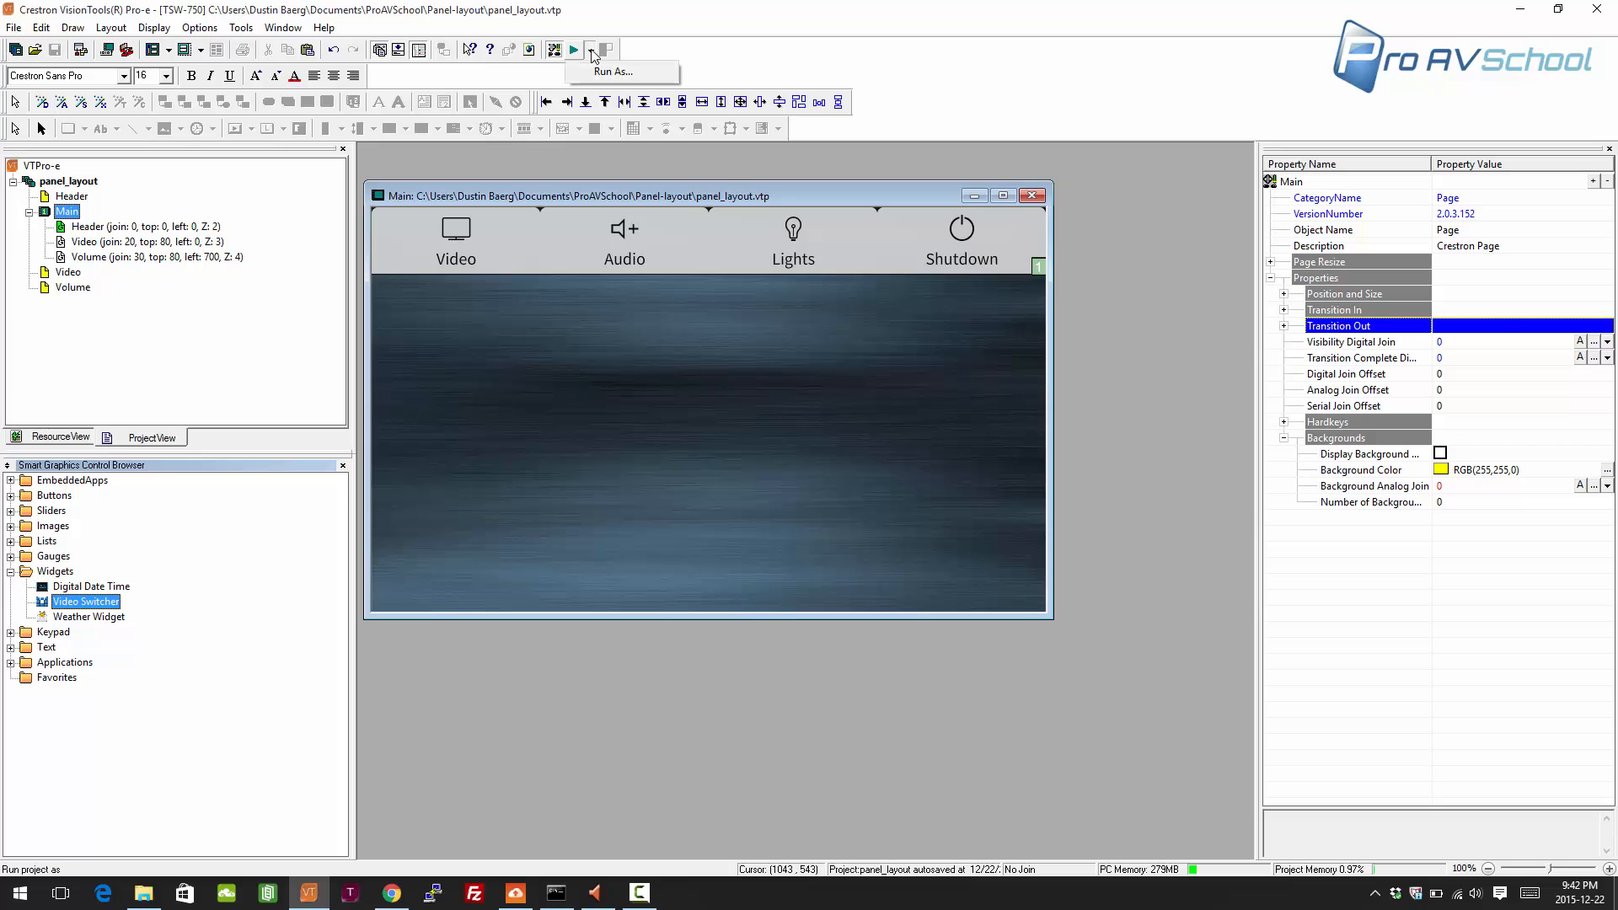
# - Run the project as an XPanel connected to address 192.168.1.98 with IP ID 03 and port 41794
pyautogui.click(591, 51)
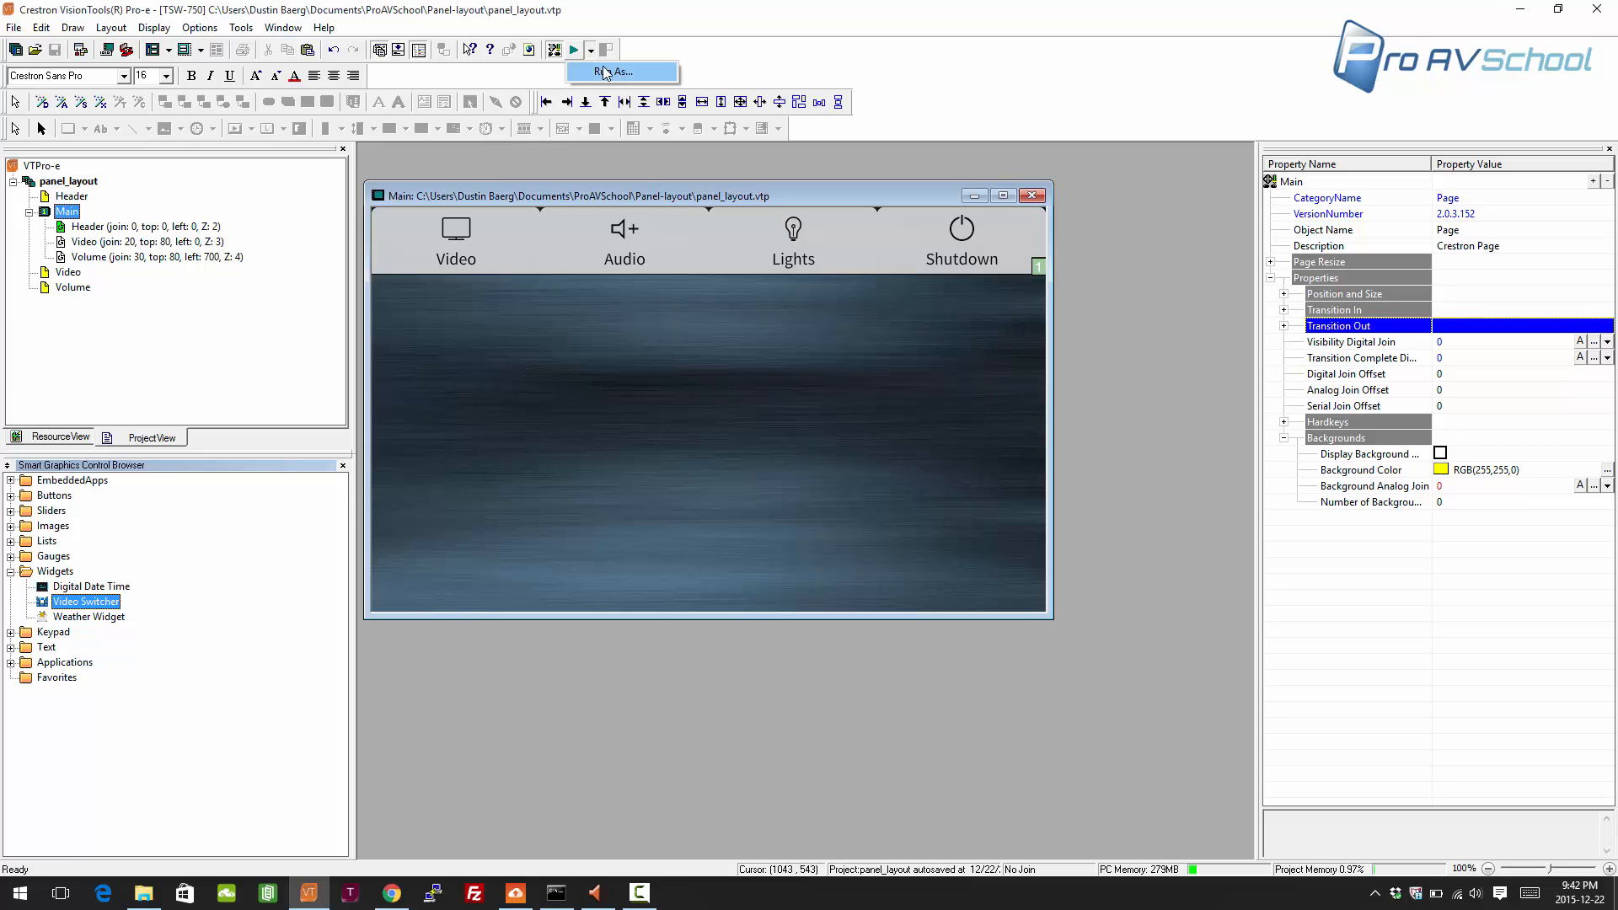
pyautogui.click(603, 71)
pyautogui.click(811, 412)
pyautogui.write('19')
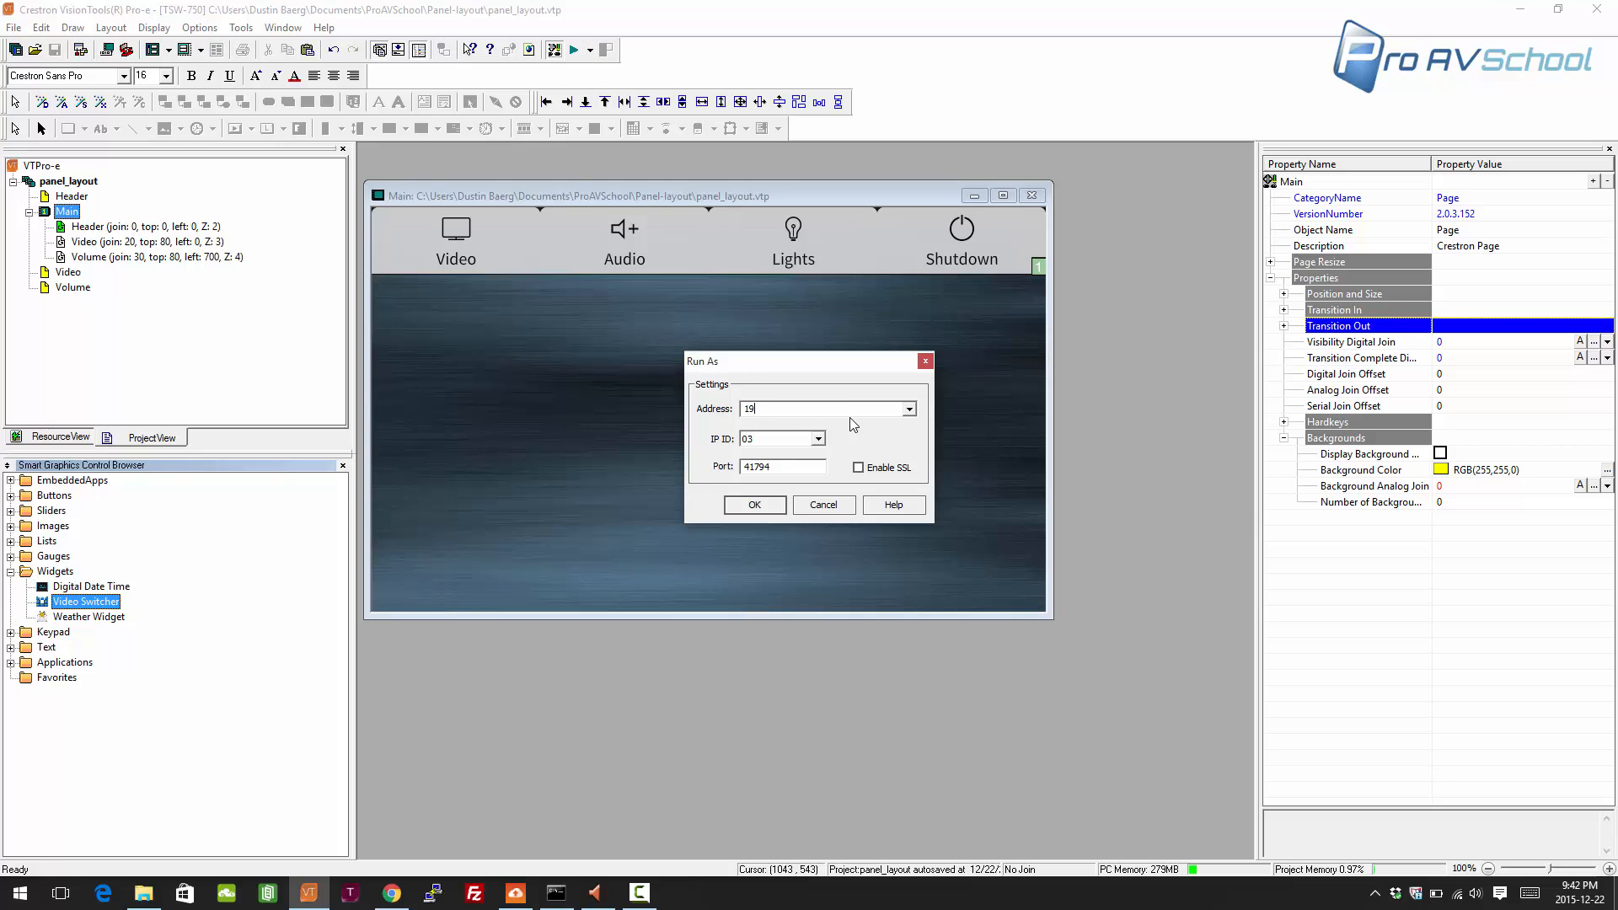
pyautogui.write('2.168.1.98')
pyautogui.click(755, 504)
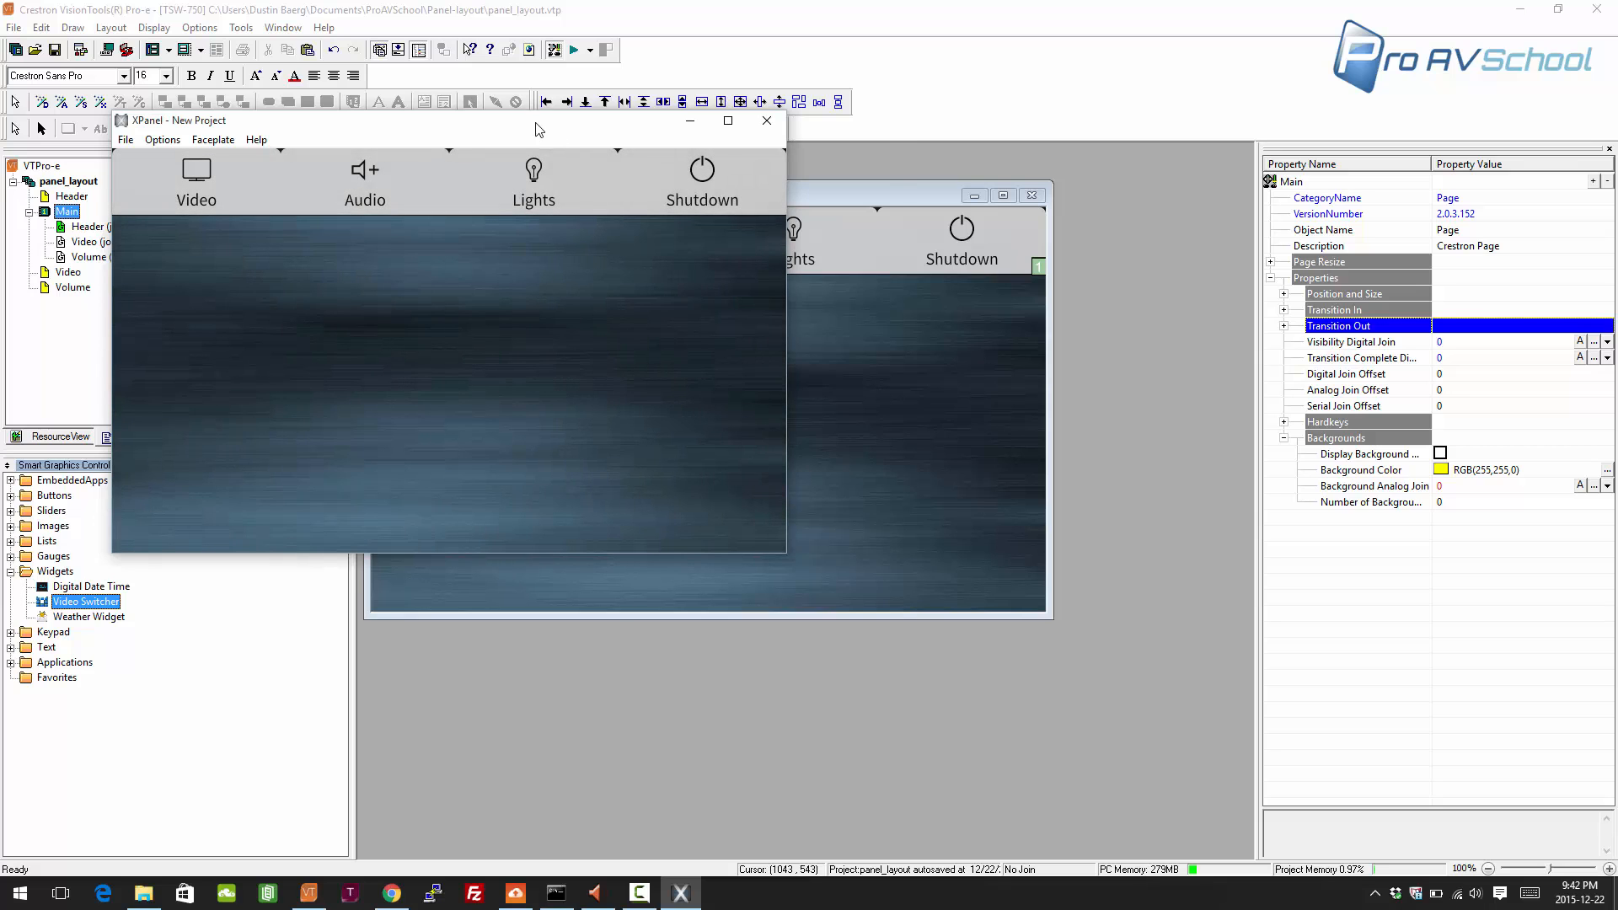
# - Turn on the XPanel faceplate, close XPanel for the change to take effect and run the project again
pyautogui.moveTo(535, 124); pyautogui.dragTo(695, 142)
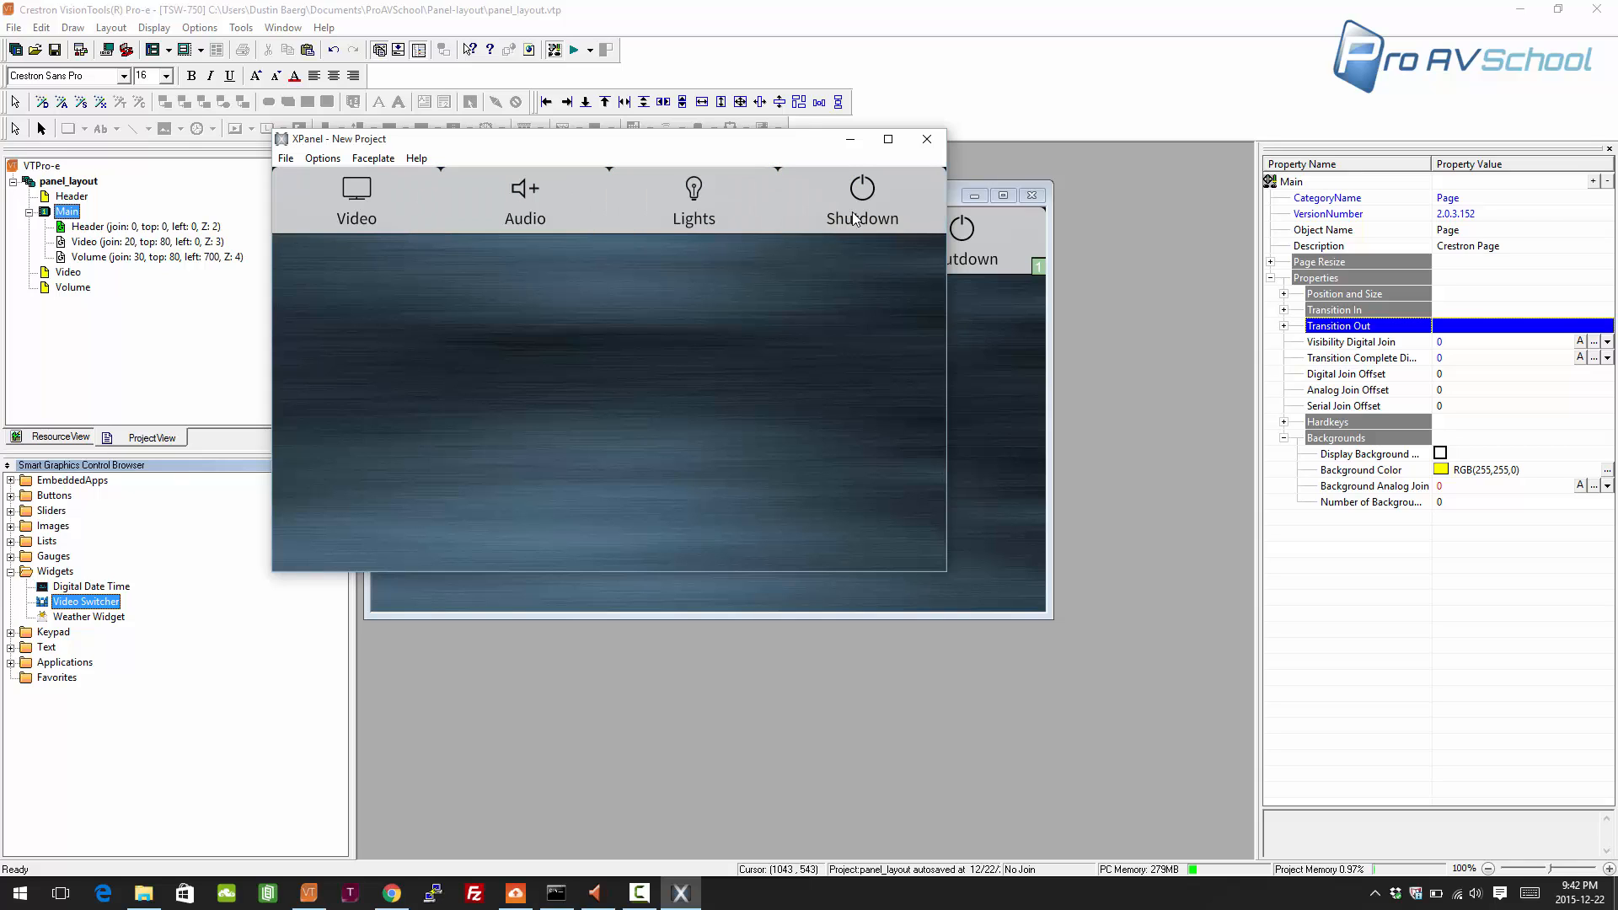
pyautogui.click(371, 158)
pyautogui.click(332, 178)
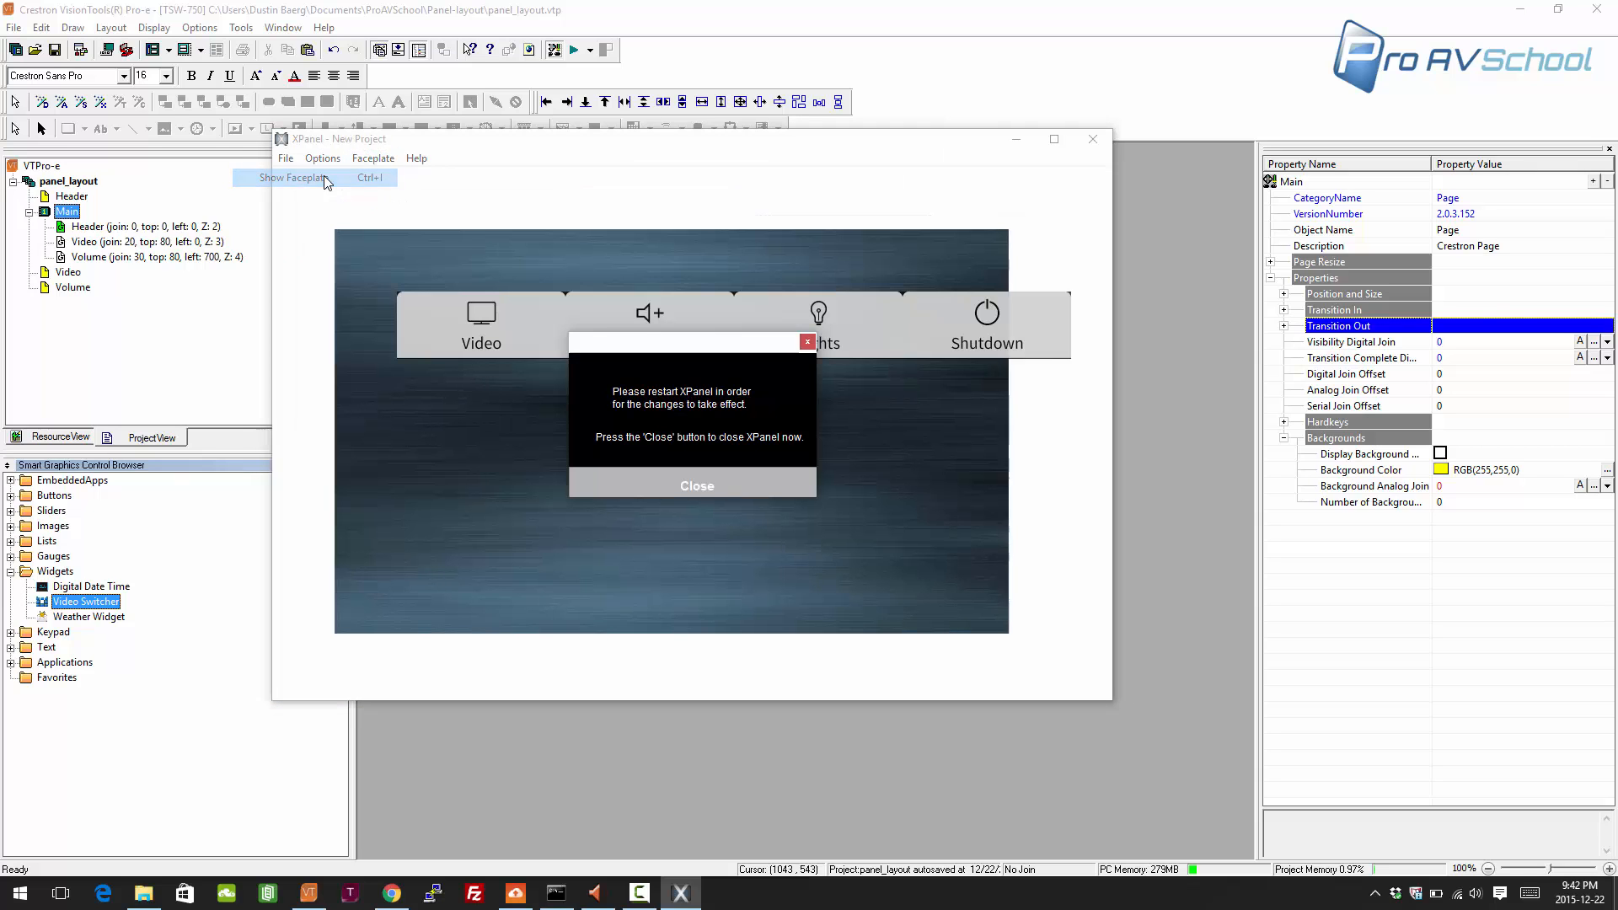
pyautogui.click(699, 484)
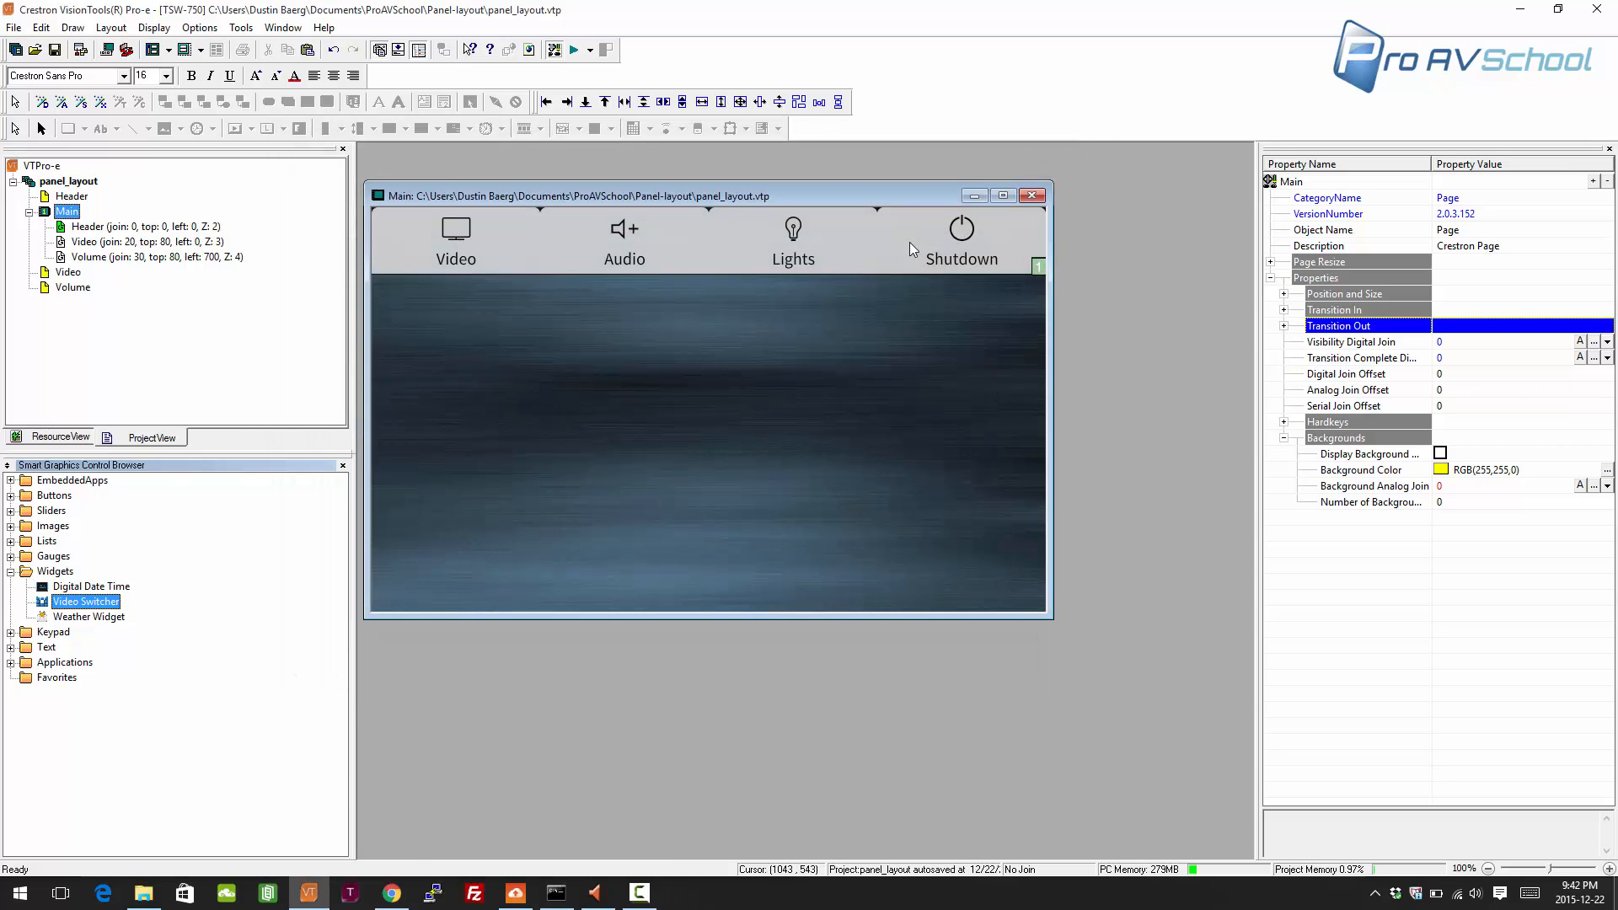
pyautogui.click(574, 51)
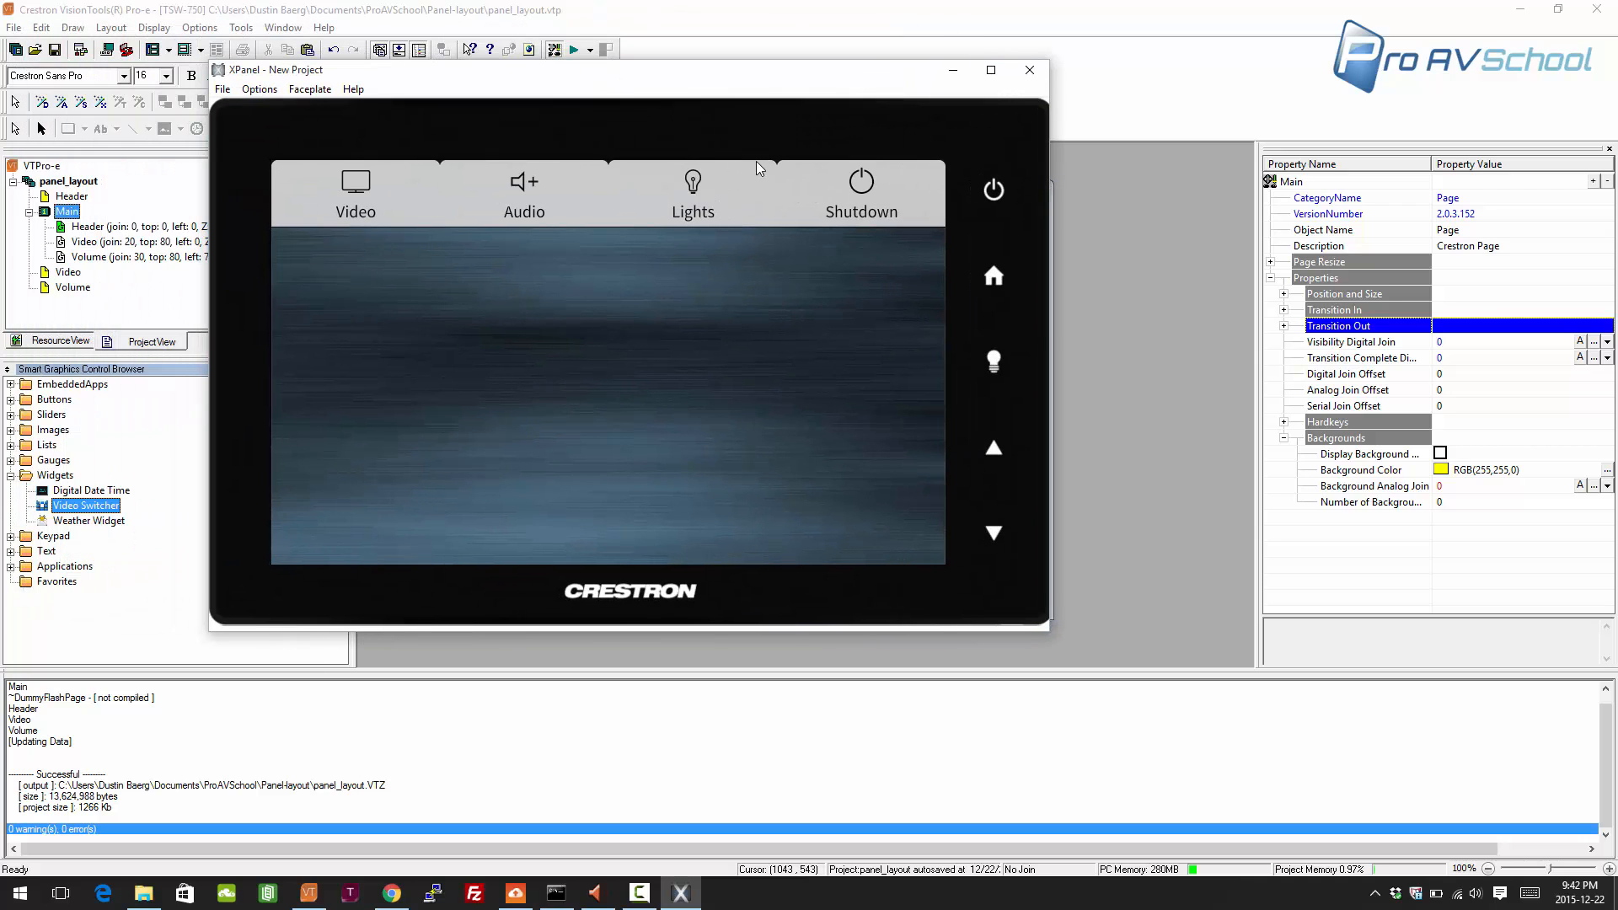
# - Try the Shutdown and Video header buttons in XPanel and copy the XPanel window to the clipboard
pyautogui.click(847, 186)
pyautogui.click(387, 173)
pyautogui.click(257, 91)
pyautogui.moveTo(224, 95)
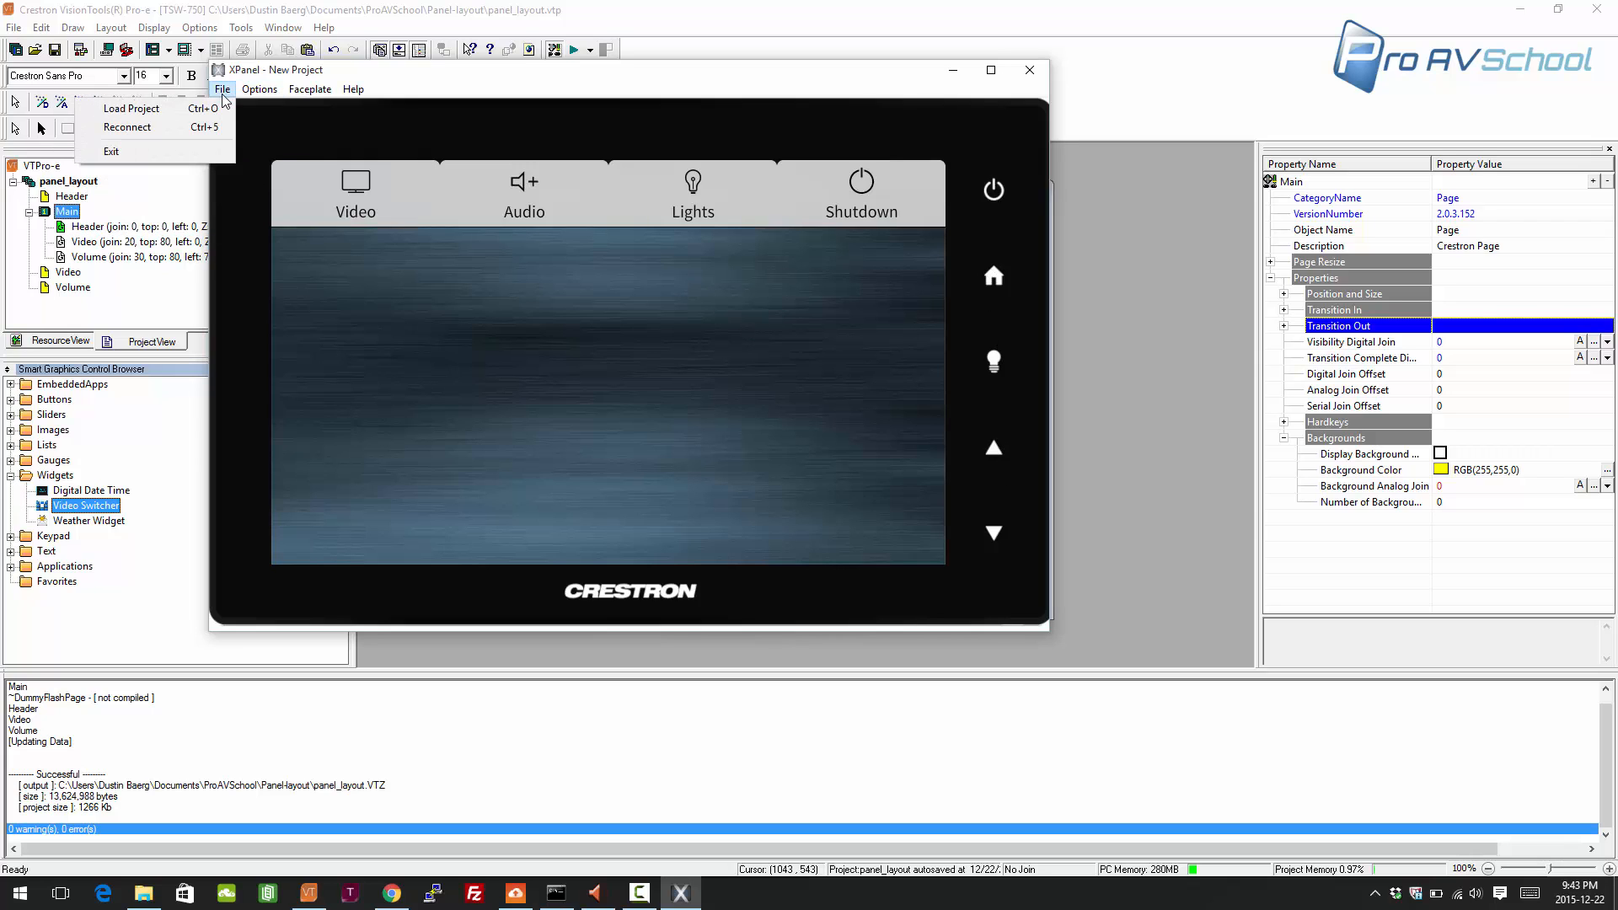
pyautogui.moveTo(301, 99)
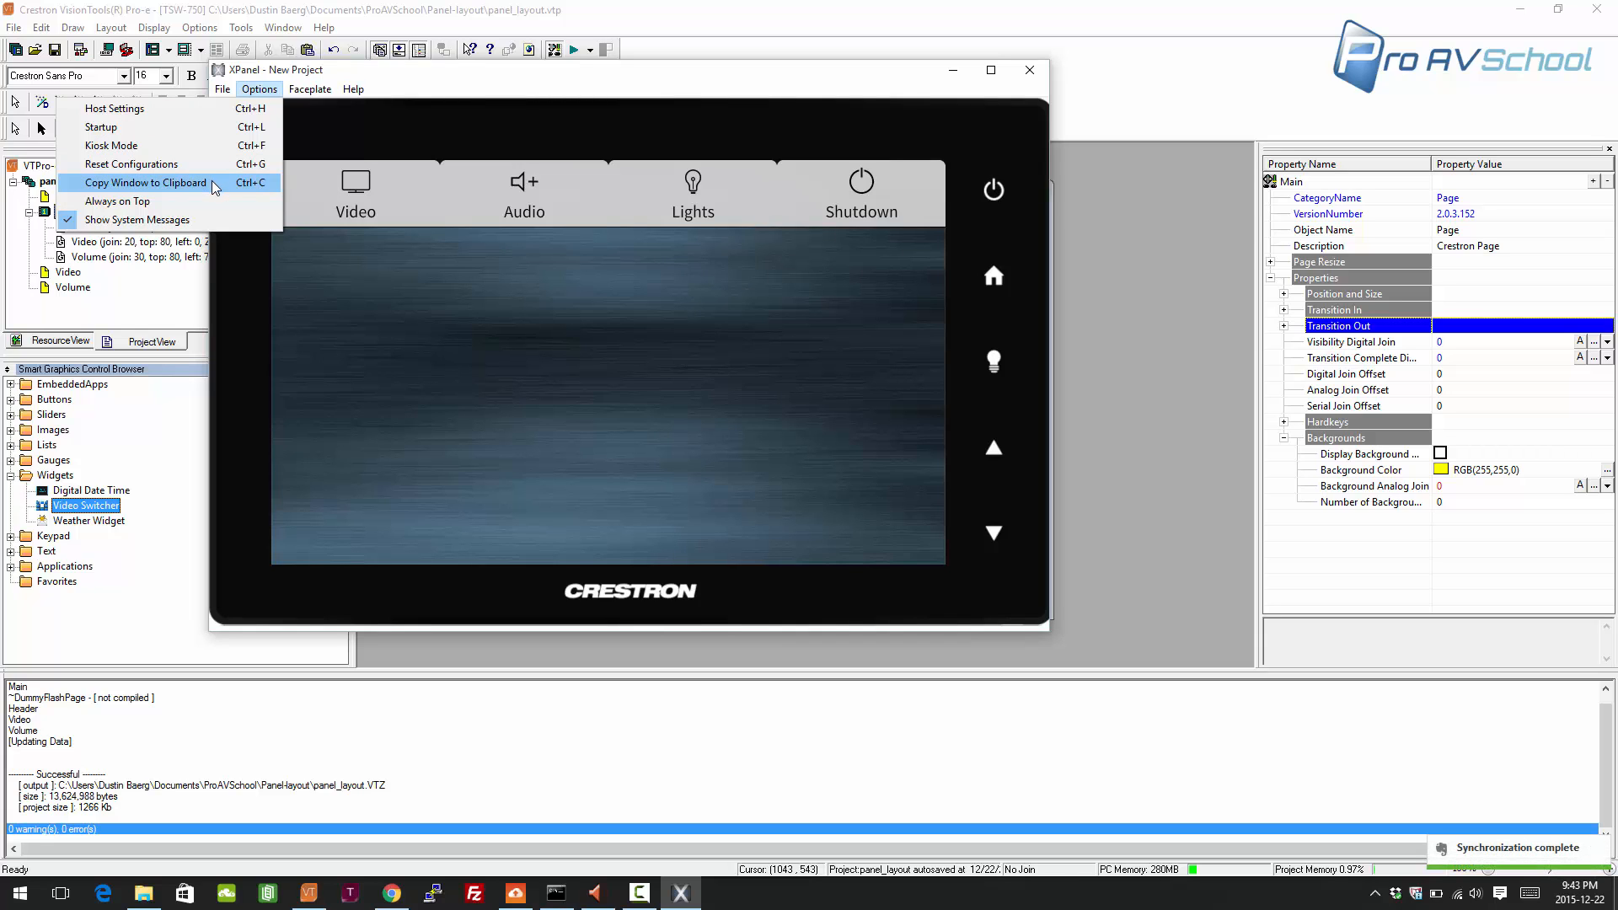
pyautogui.click(318, 71)
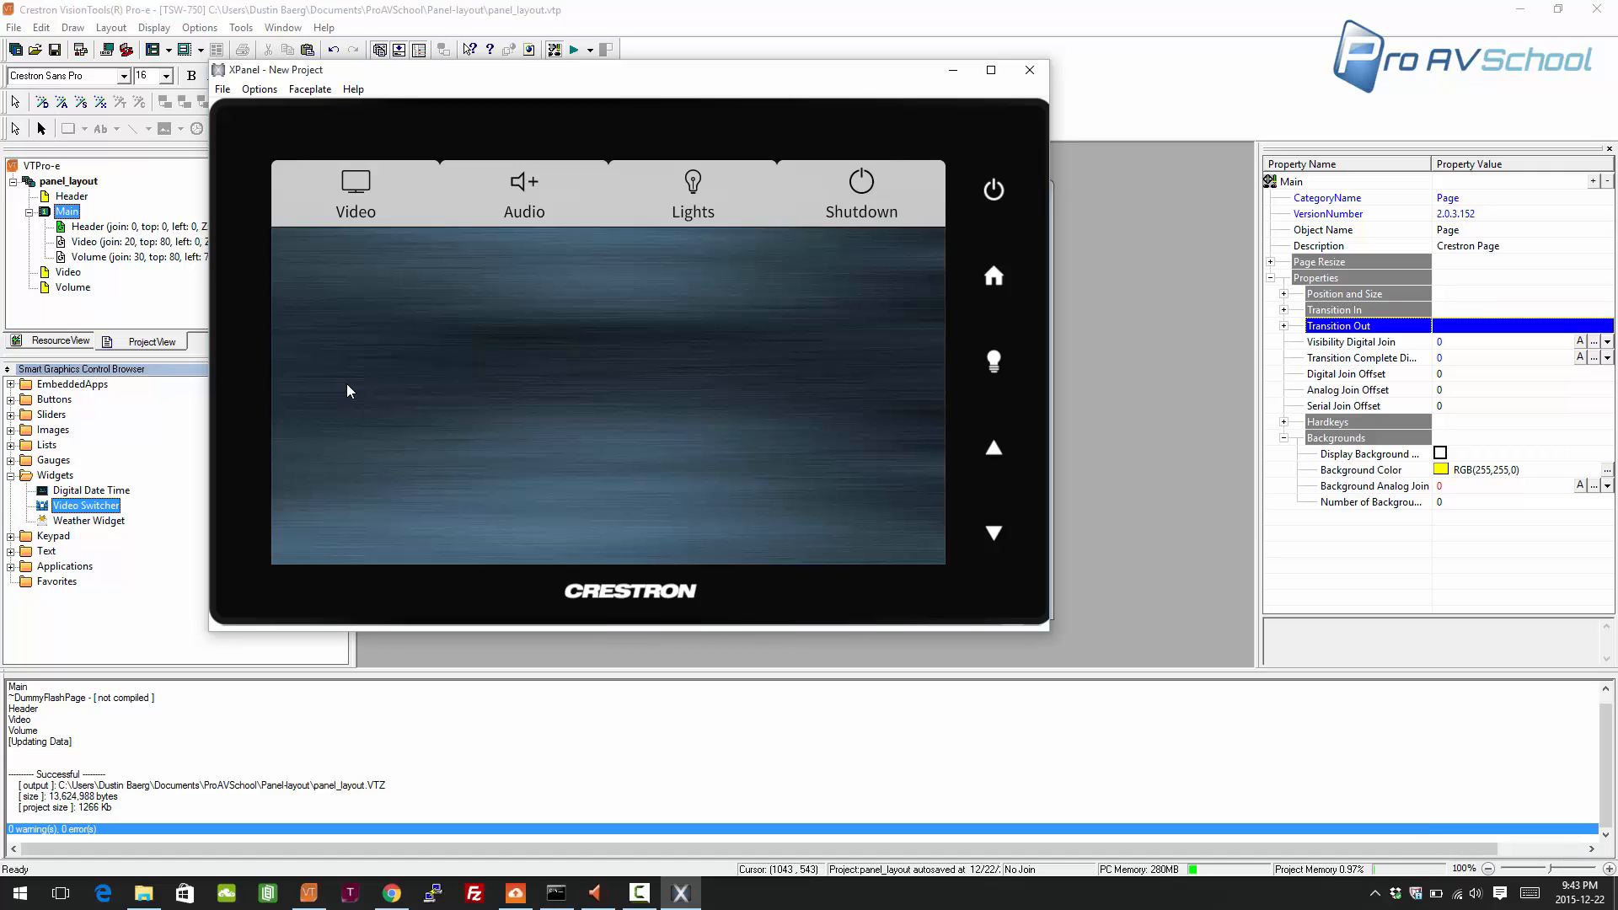
# - Switch to Word 2016, create a blank document and paste the copied XPanel image, followed by a new line
pyautogui.press('super')
pyautogui.write('word')
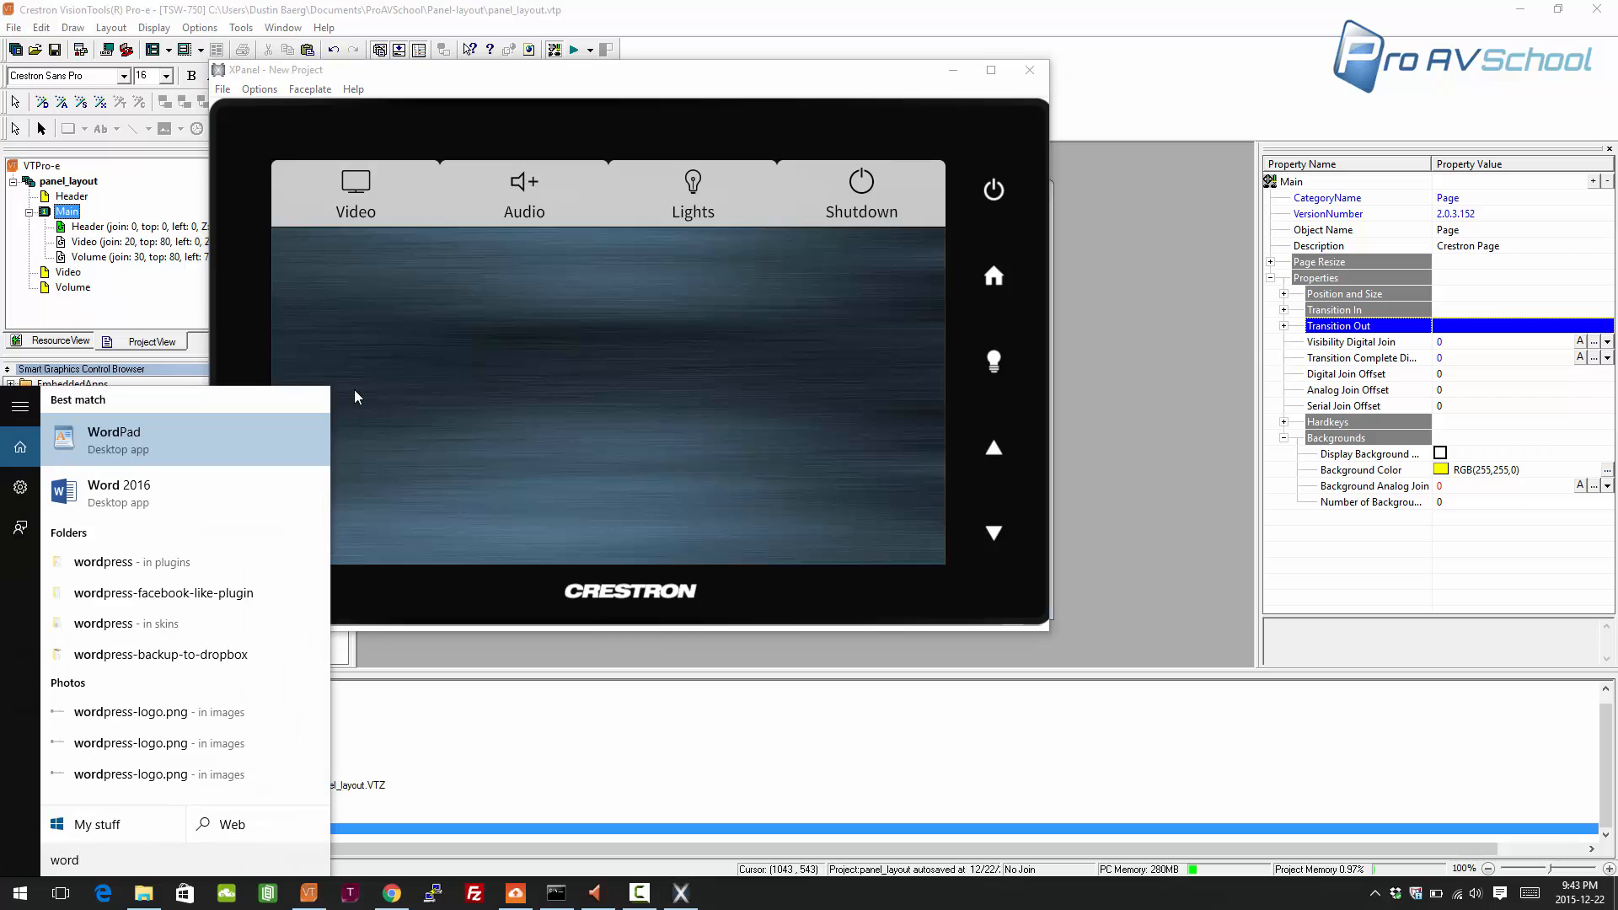
pyautogui.click(127, 493)
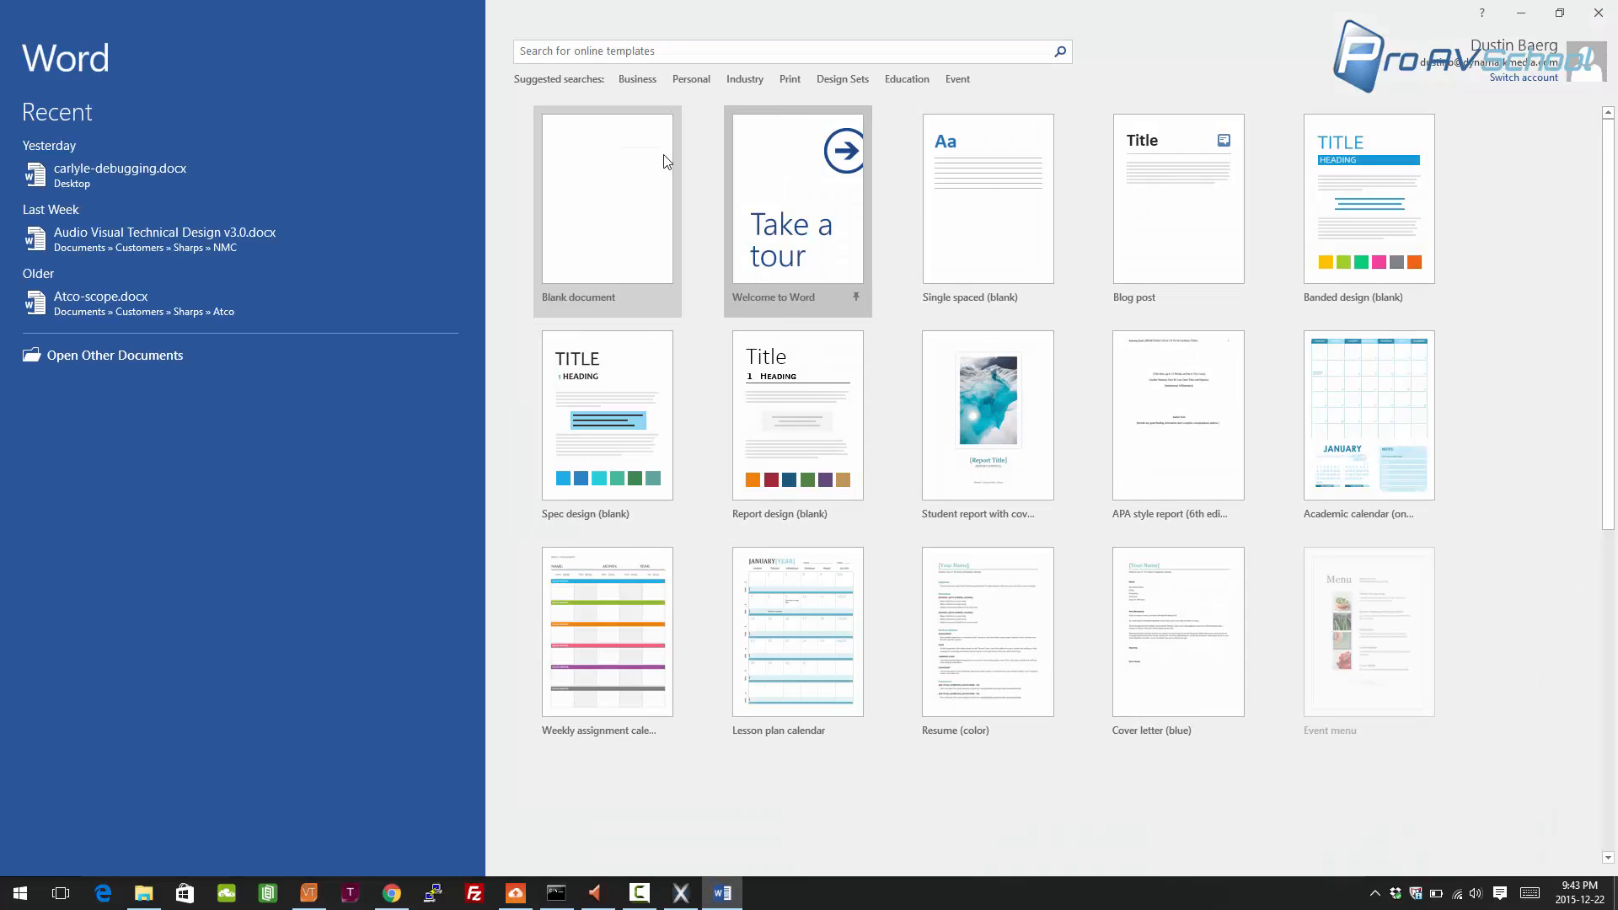
pyautogui.click(665, 160)
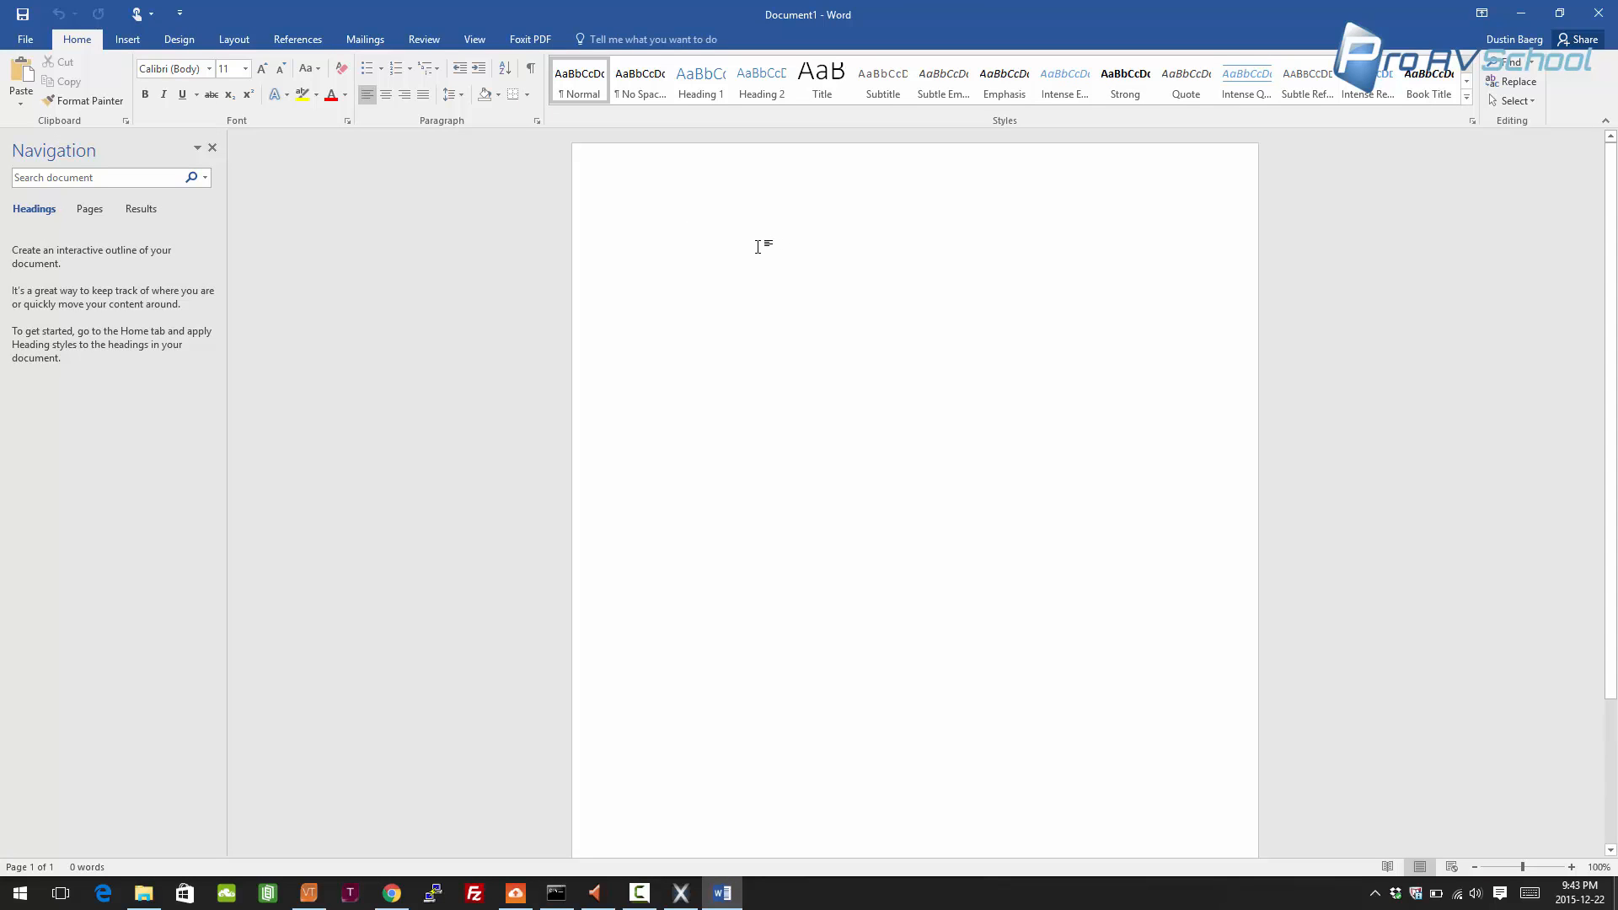
pyautogui.hotkey('ctrl', 'v')
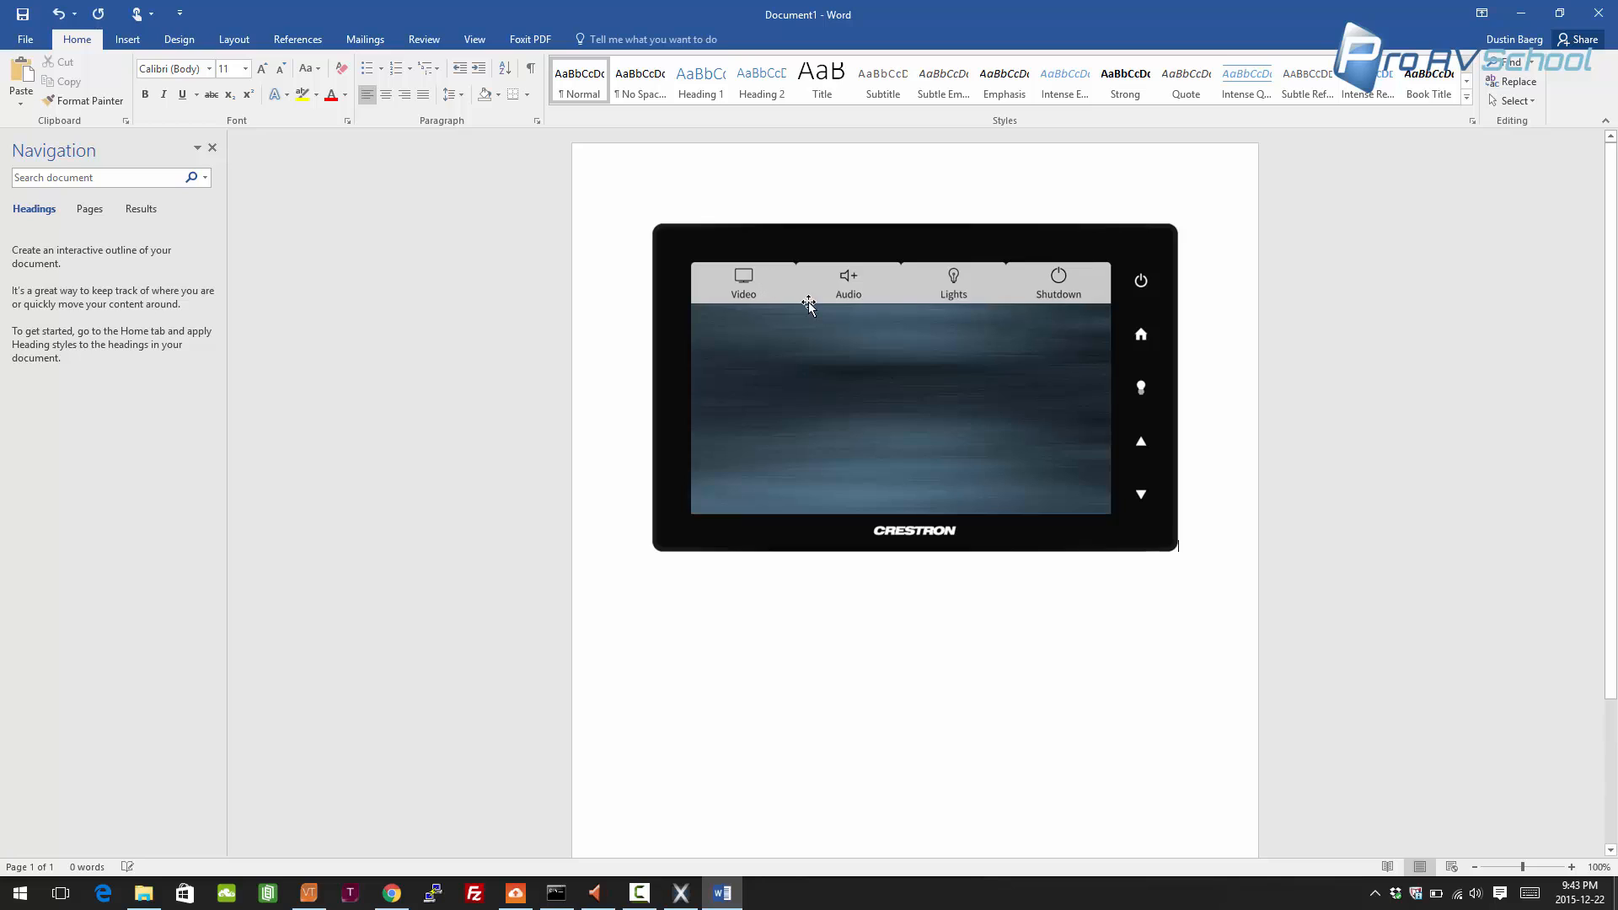
pyautogui.press('Return')
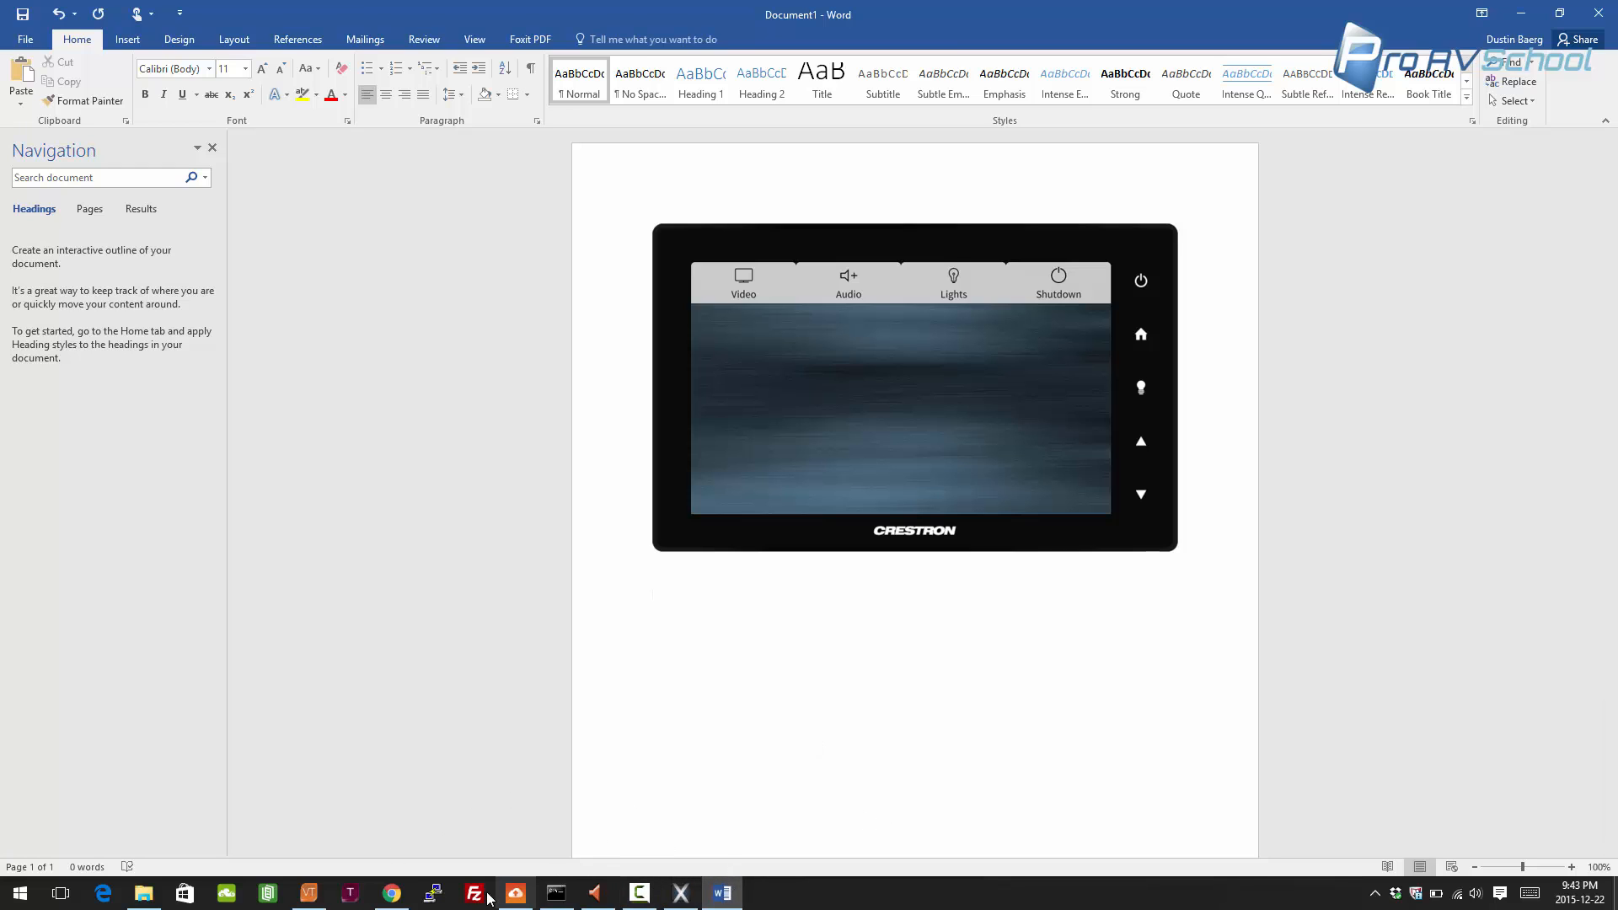
# - Switch to VisionTools Pro-e and toggle the Video and Volume subpage references under Main visible and hidden again
pyautogui.click(308, 892)
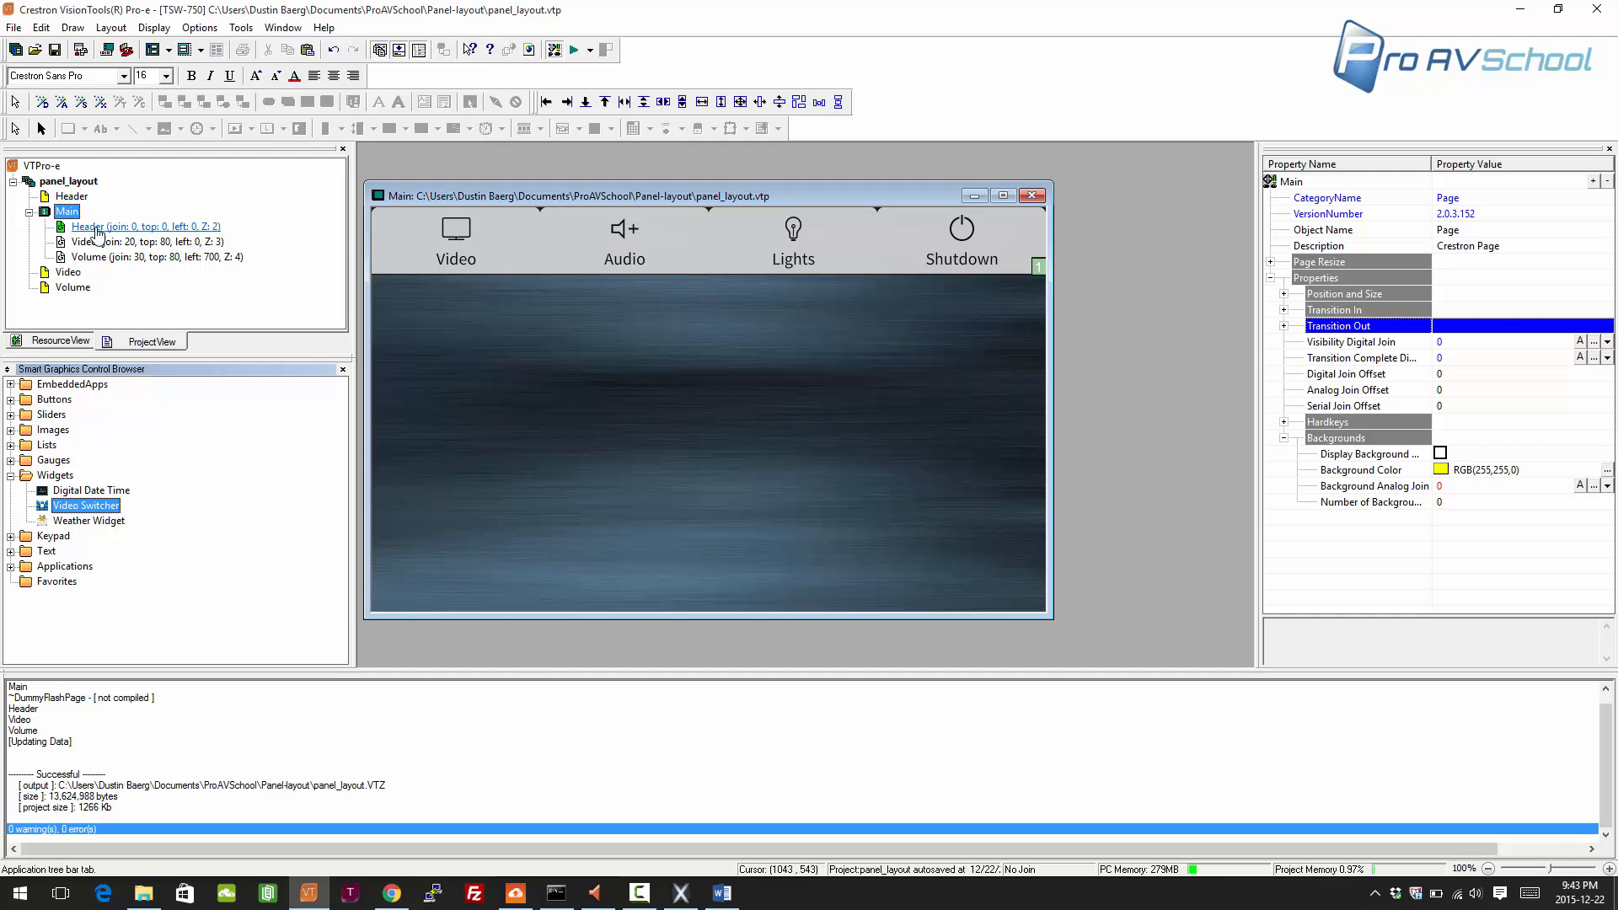
pyautogui.rightClick(74, 241)
pyautogui.click(152, 366)
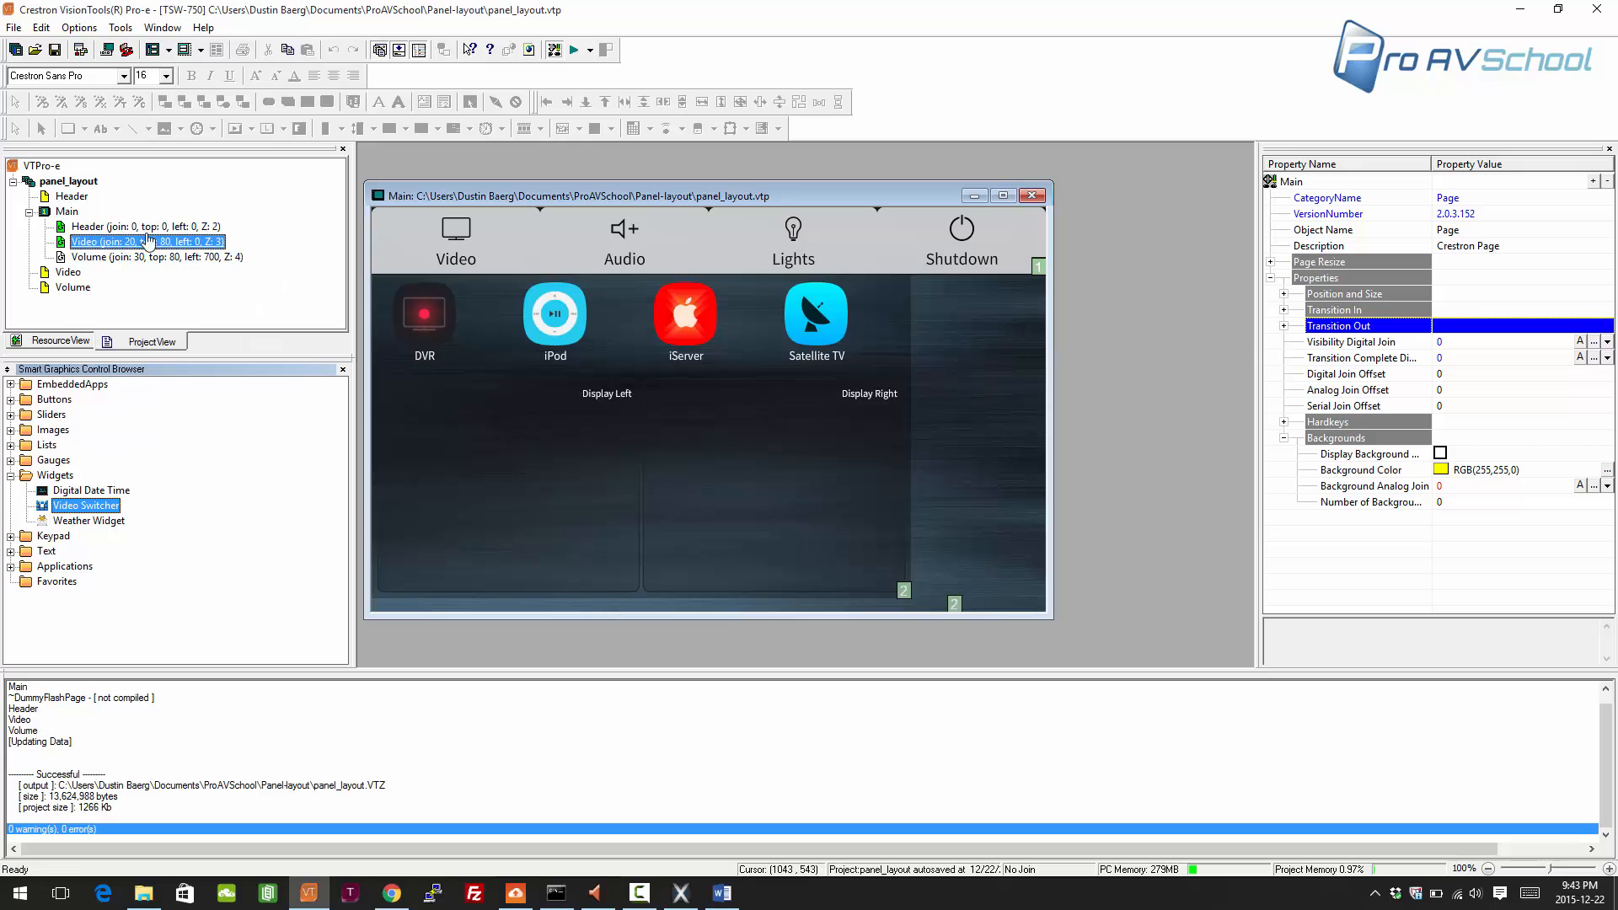
pyautogui.rightClick(160, 243)
pyautogui.click(167, 399)
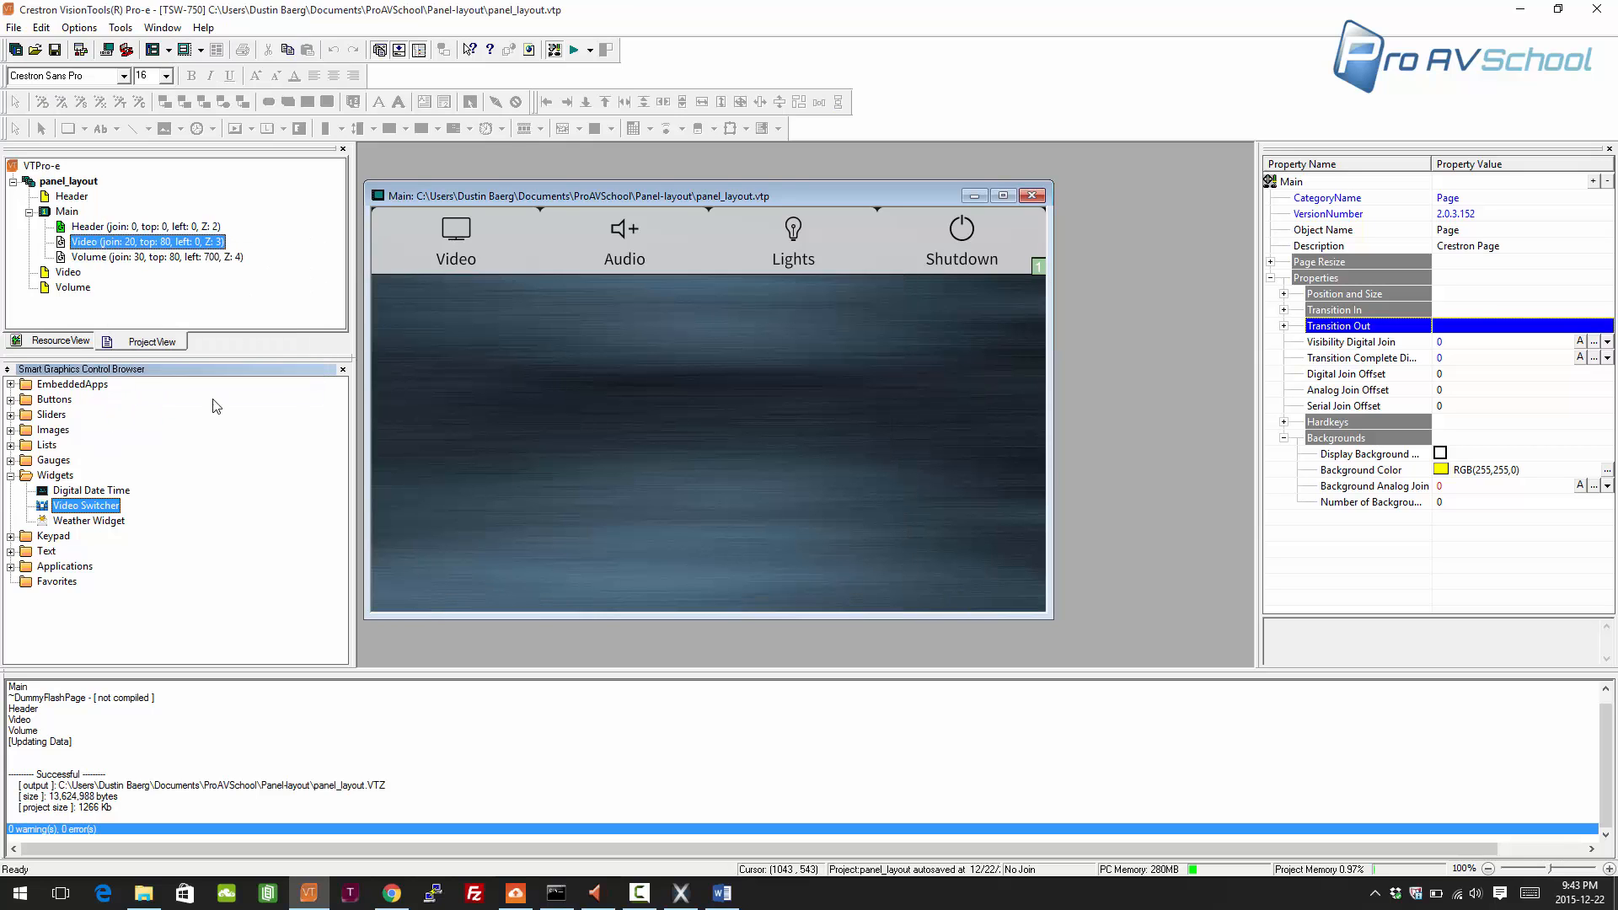
pyautogui.rightClick(121, 257)
pyautogui.click(168, 407)
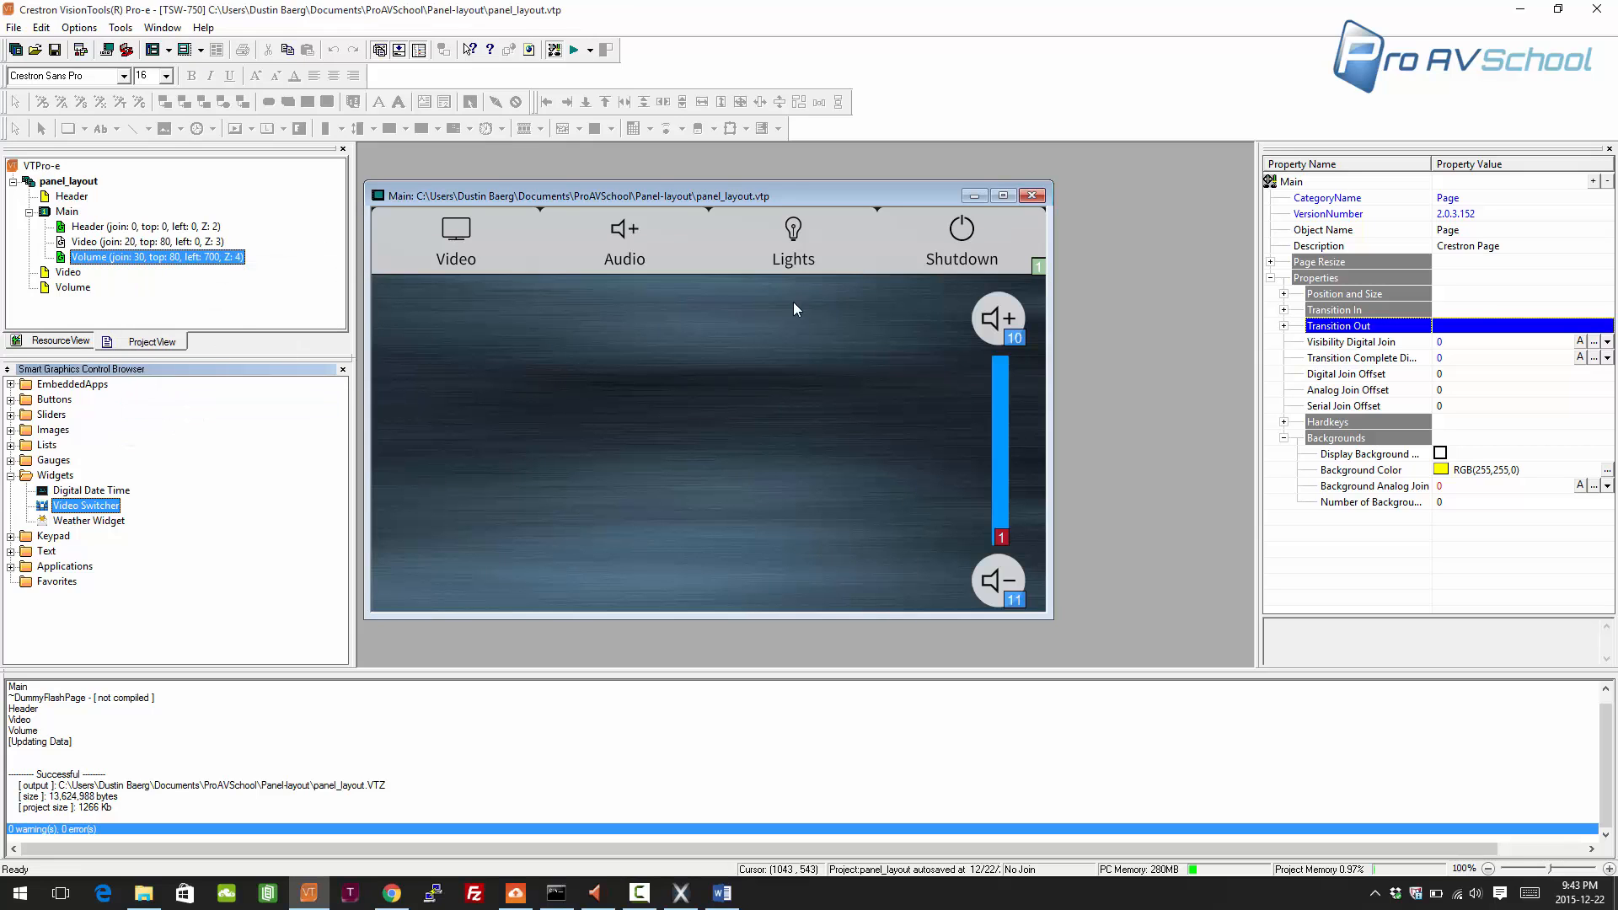
pyautogui.rightClick(74, 257)
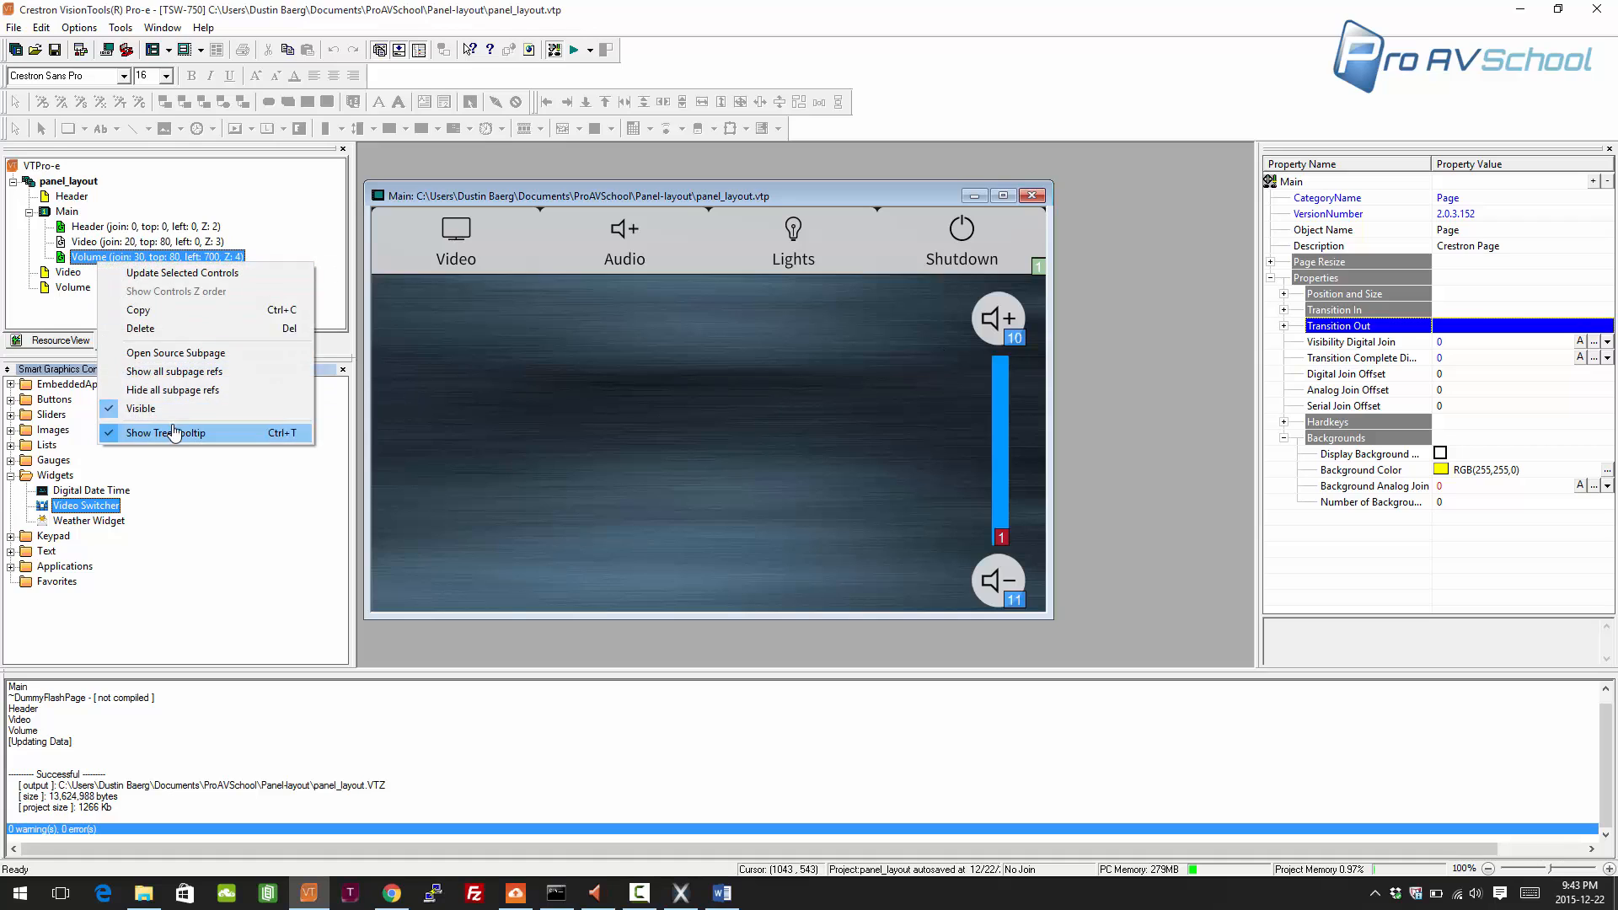
pyautogui.click(209, 406)
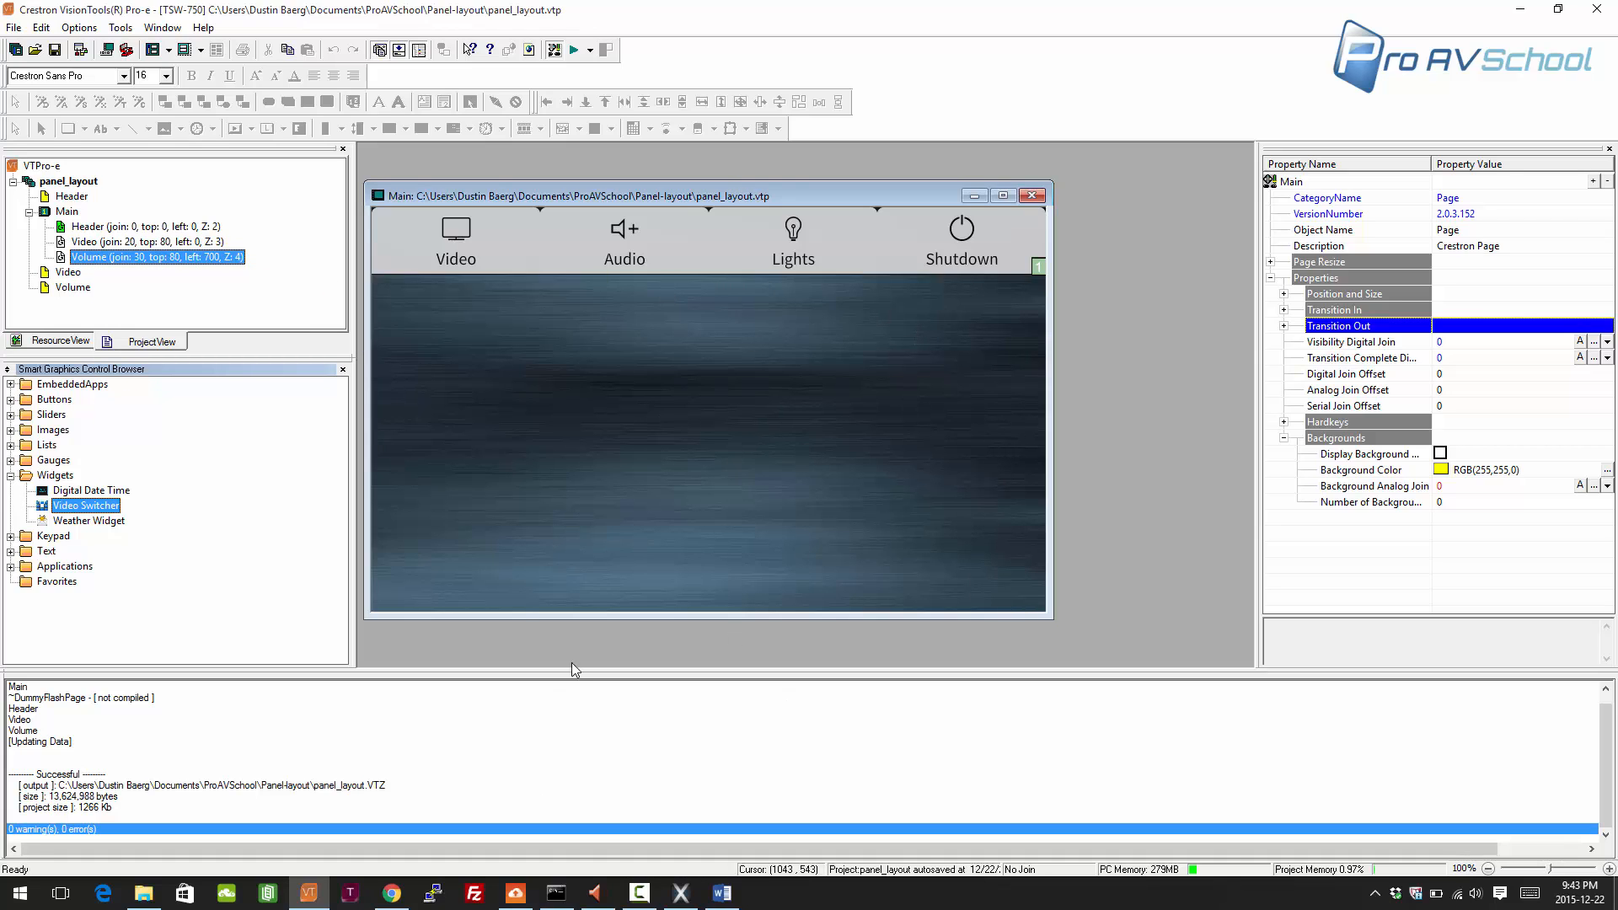
# - Capture the XPanel window with its Video button pressed and paste the image below the first one in the Word document
pyautogui.click(681, 893)
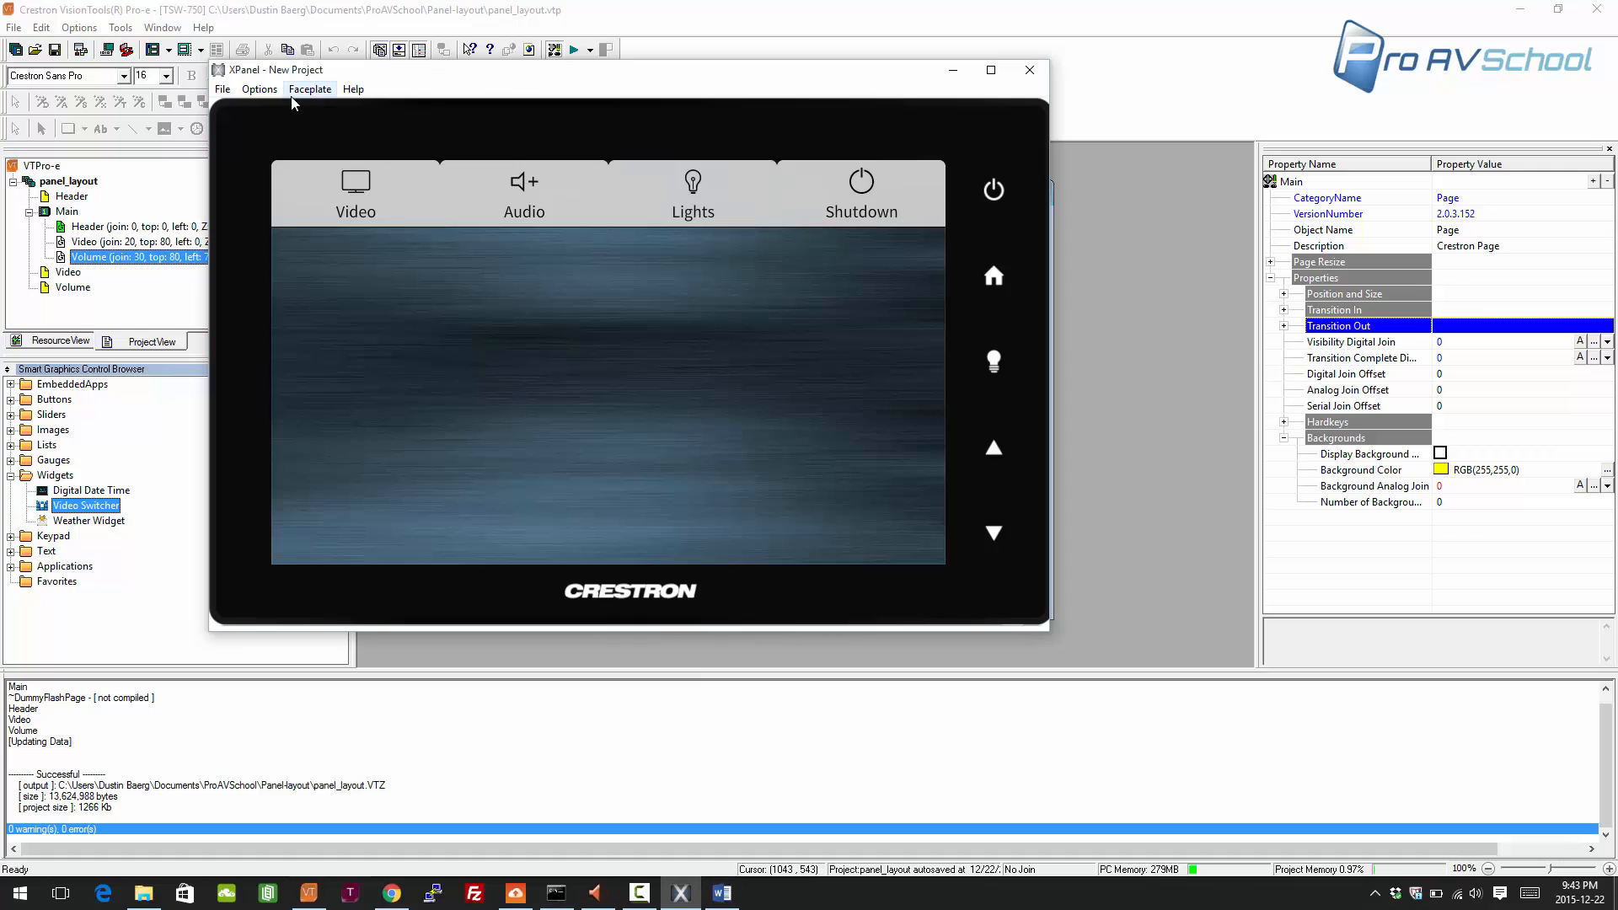
pyautogui.click(387, 211)
pyautogui.click(721, 892)
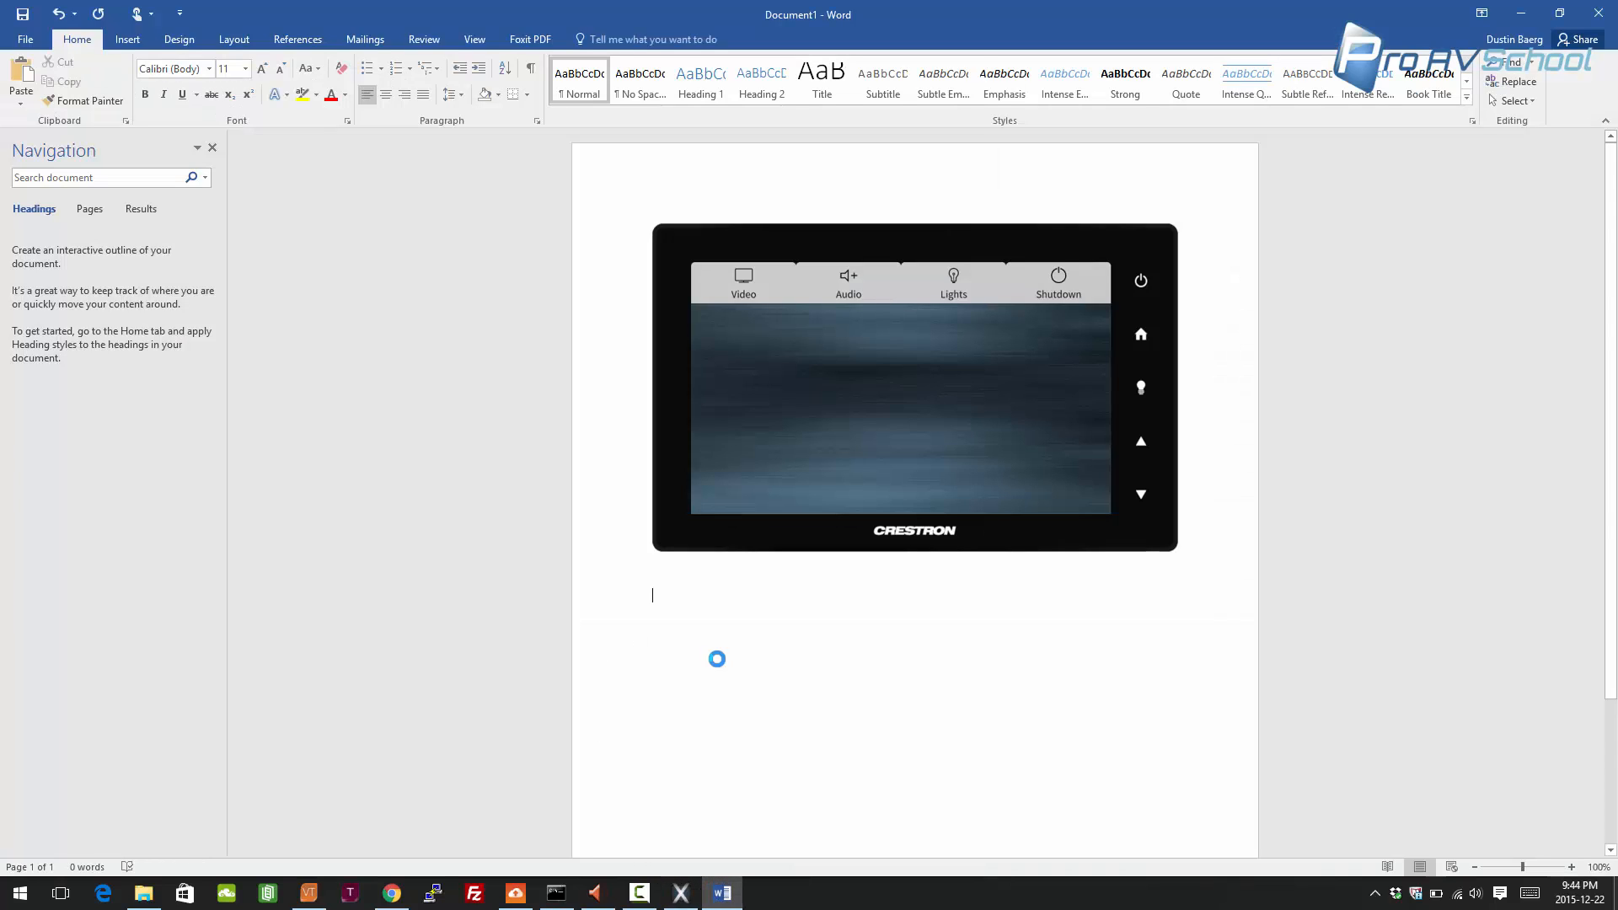
pyautogui.hotkey('ctrl', 'v')
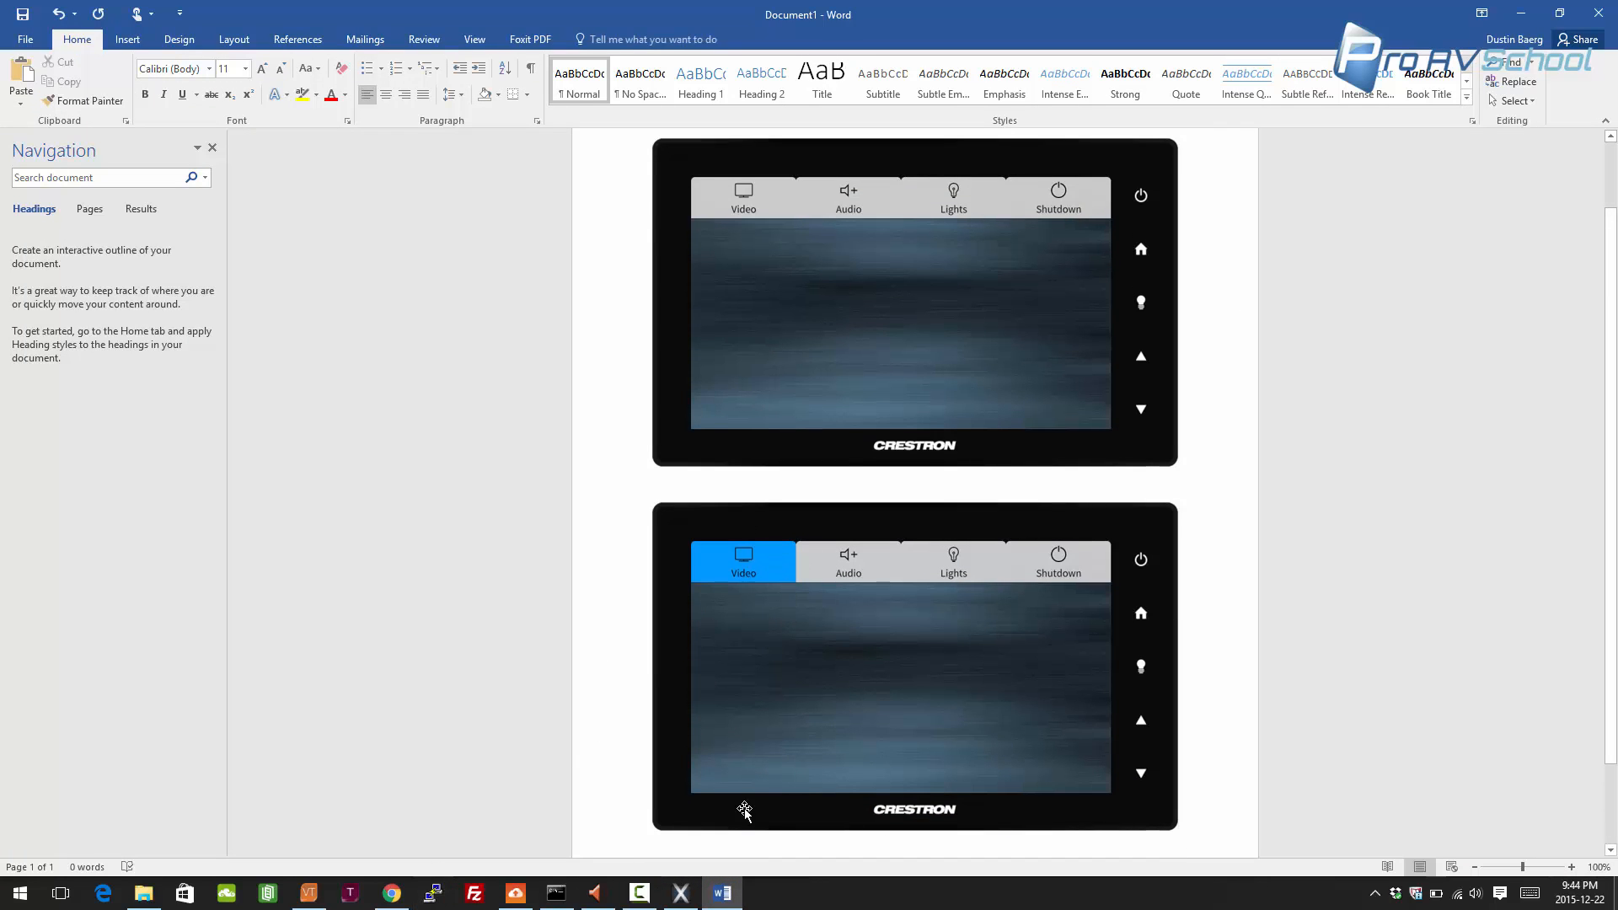
# - Add the line "Short description" directly below the first XPanel image in the Word document
pyautogui.scroll(-2, 859, 675)
pyautogui.scroll(4, 932, 578)
pyautogui.scroll(-4, 936, 578)
pyautogui.click(995, 580)
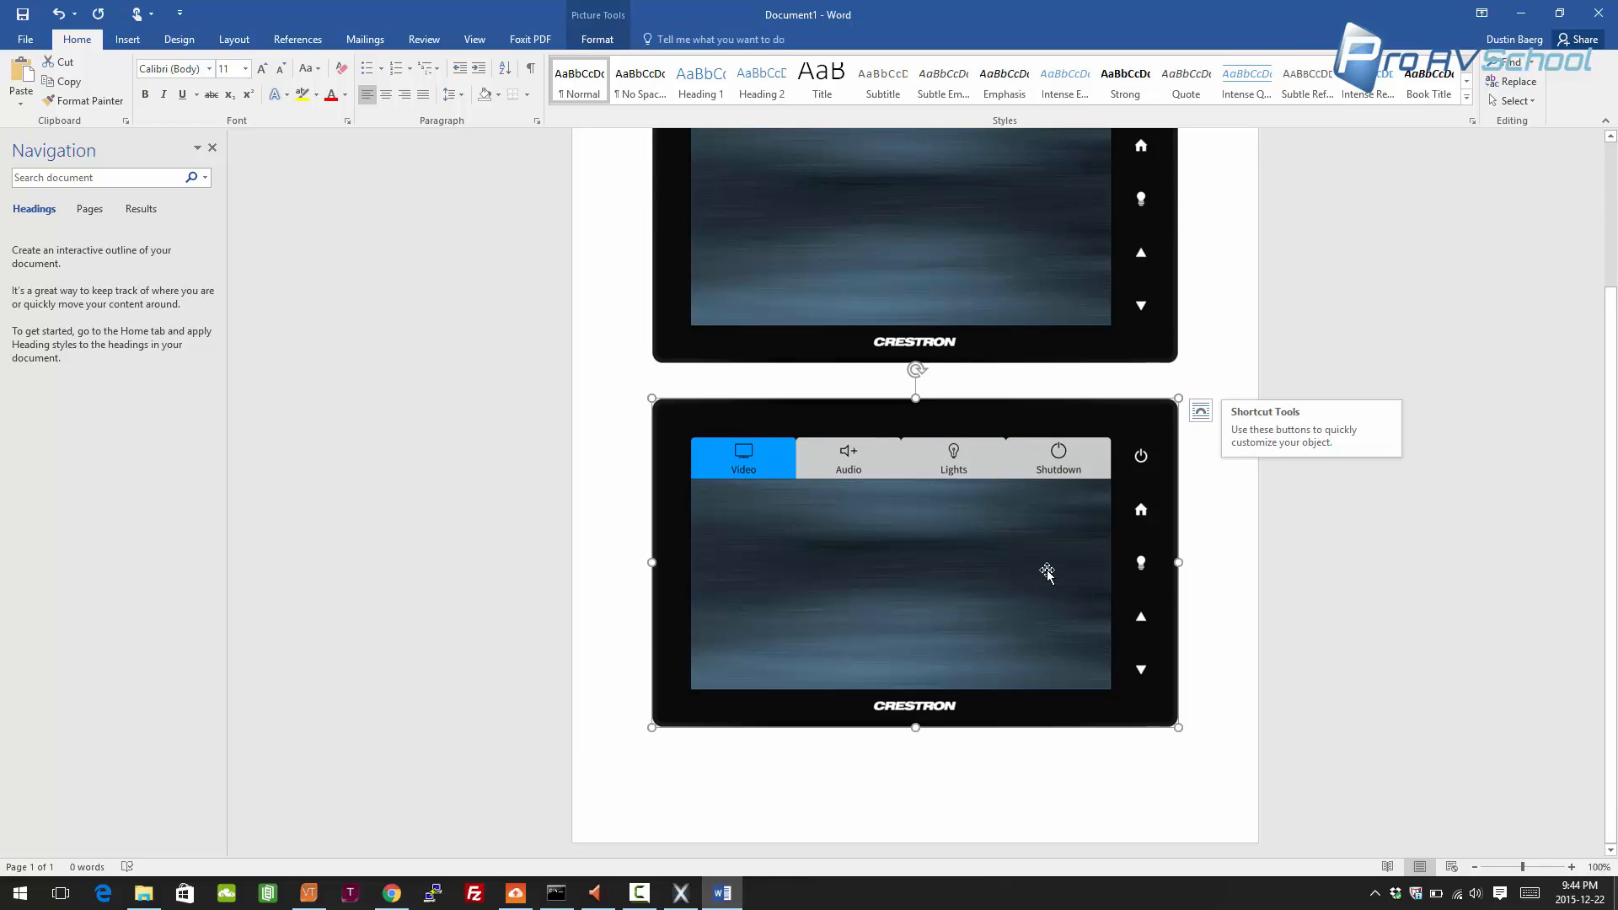
pyautogui.click(816, 803)
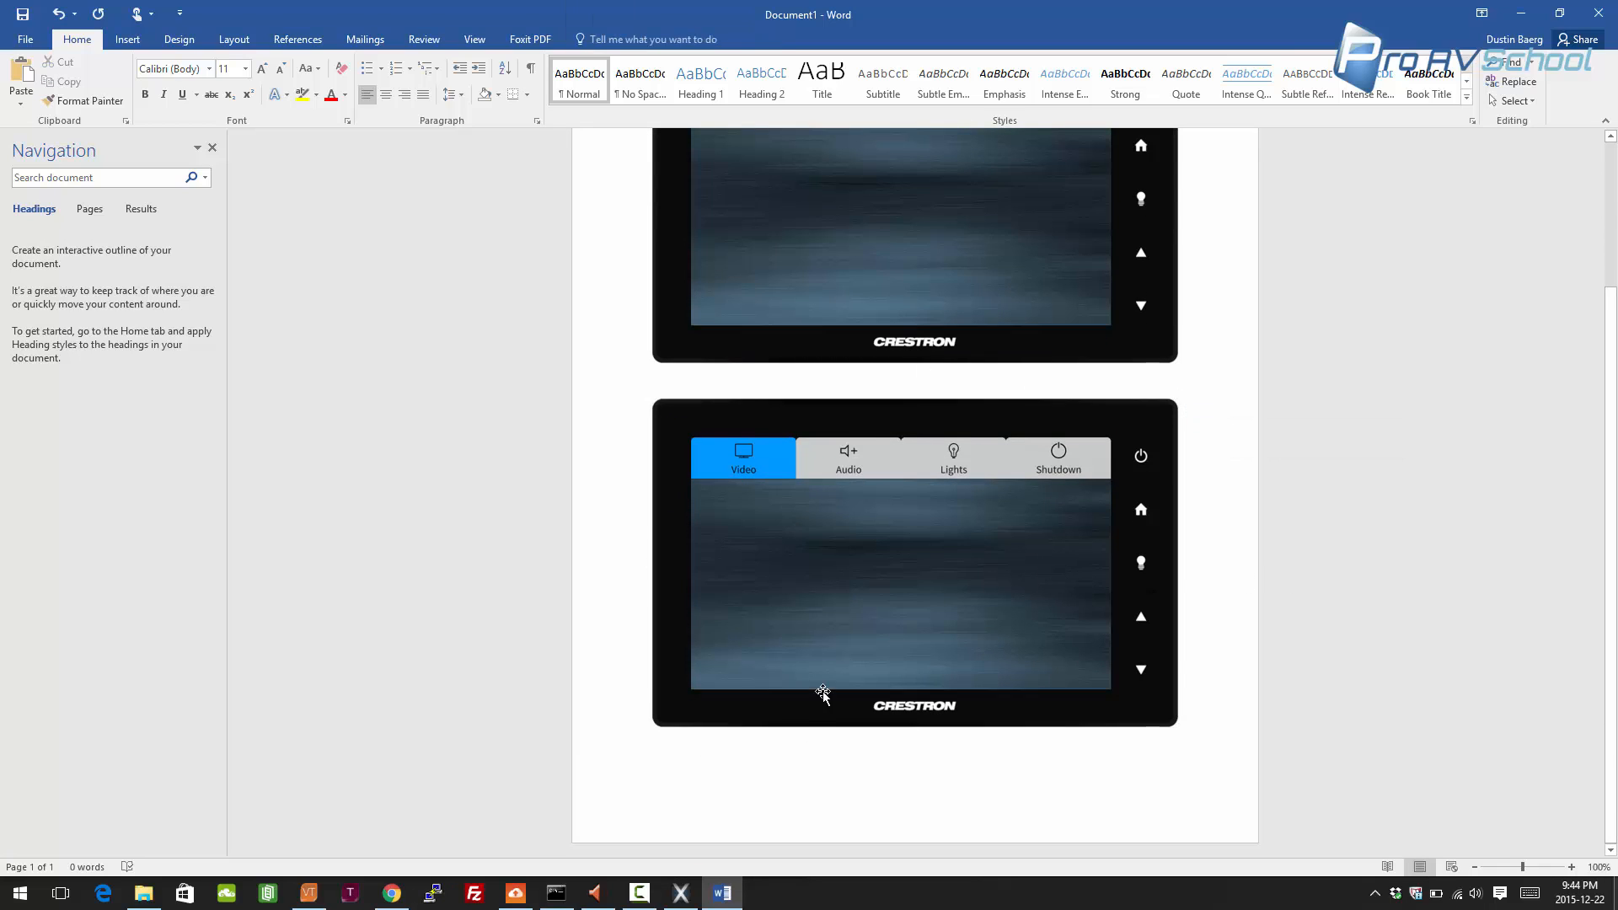
pyautogui.scroll(3, 853, 556)
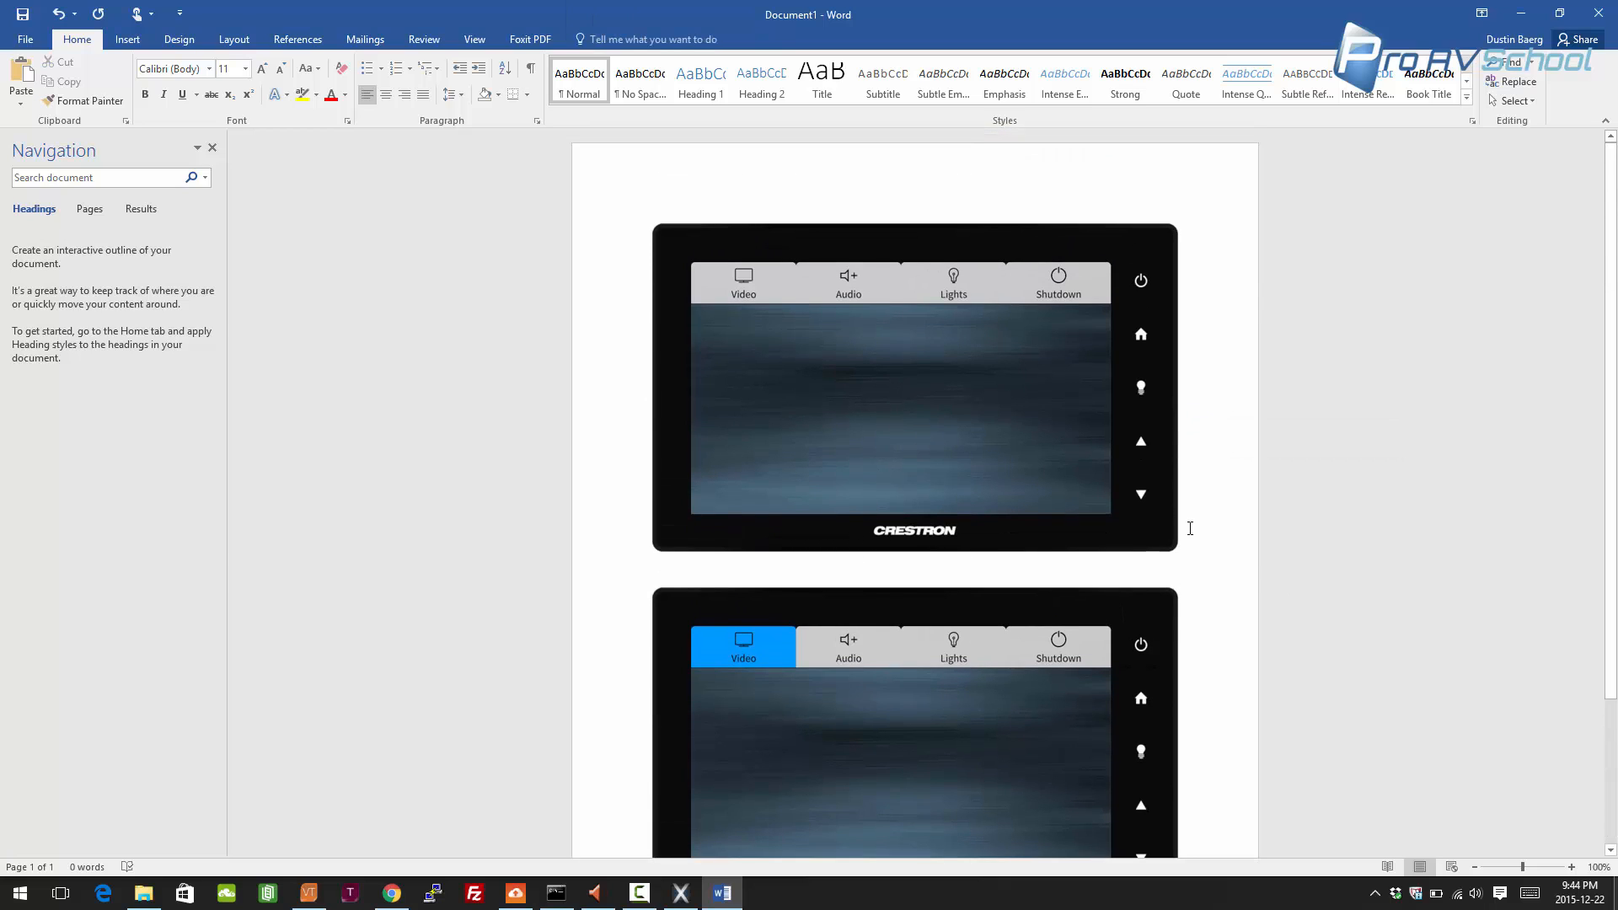
pyautogui.press('Return')
pyautogui.write('short desc')
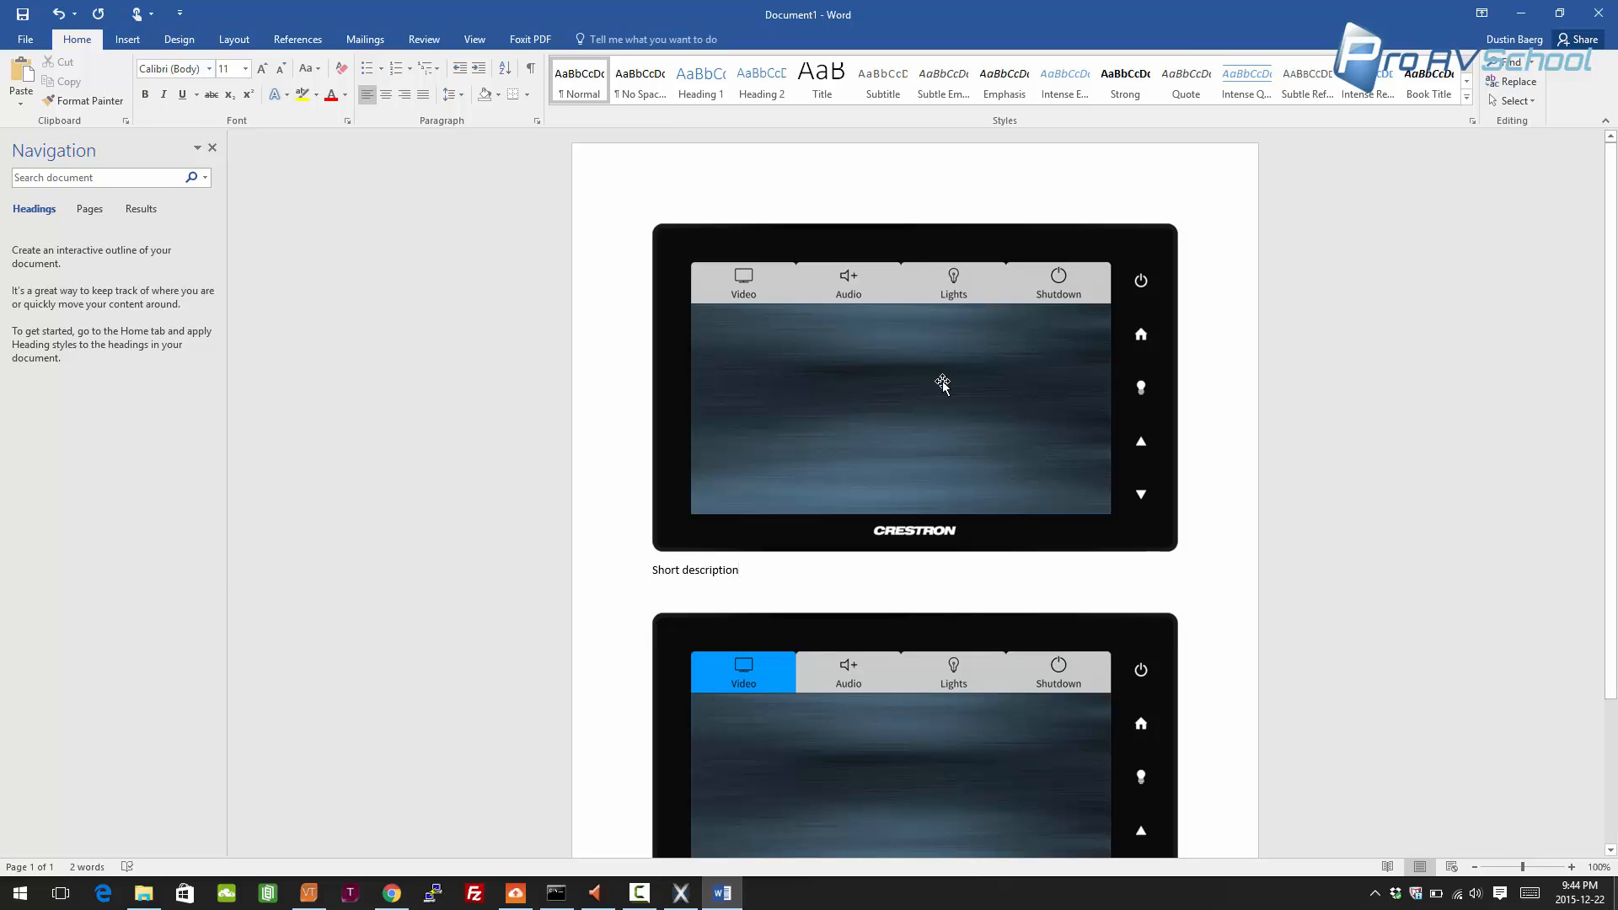
pyautogui.scroll(-2, 901, 384)
pyautogui.scroll(2, 900, 384)
pyautogui.scroll(-4, 901, 384)
pyautogui.scroll(4, 893, 384)
# - Switch to XPanel, reposition its window over the document and try the Lights and Audio header buttons
pyautogui.click(681, 893)
pyautogui.moveTo(512, 71); pyautogui.dragTo(589, 100)
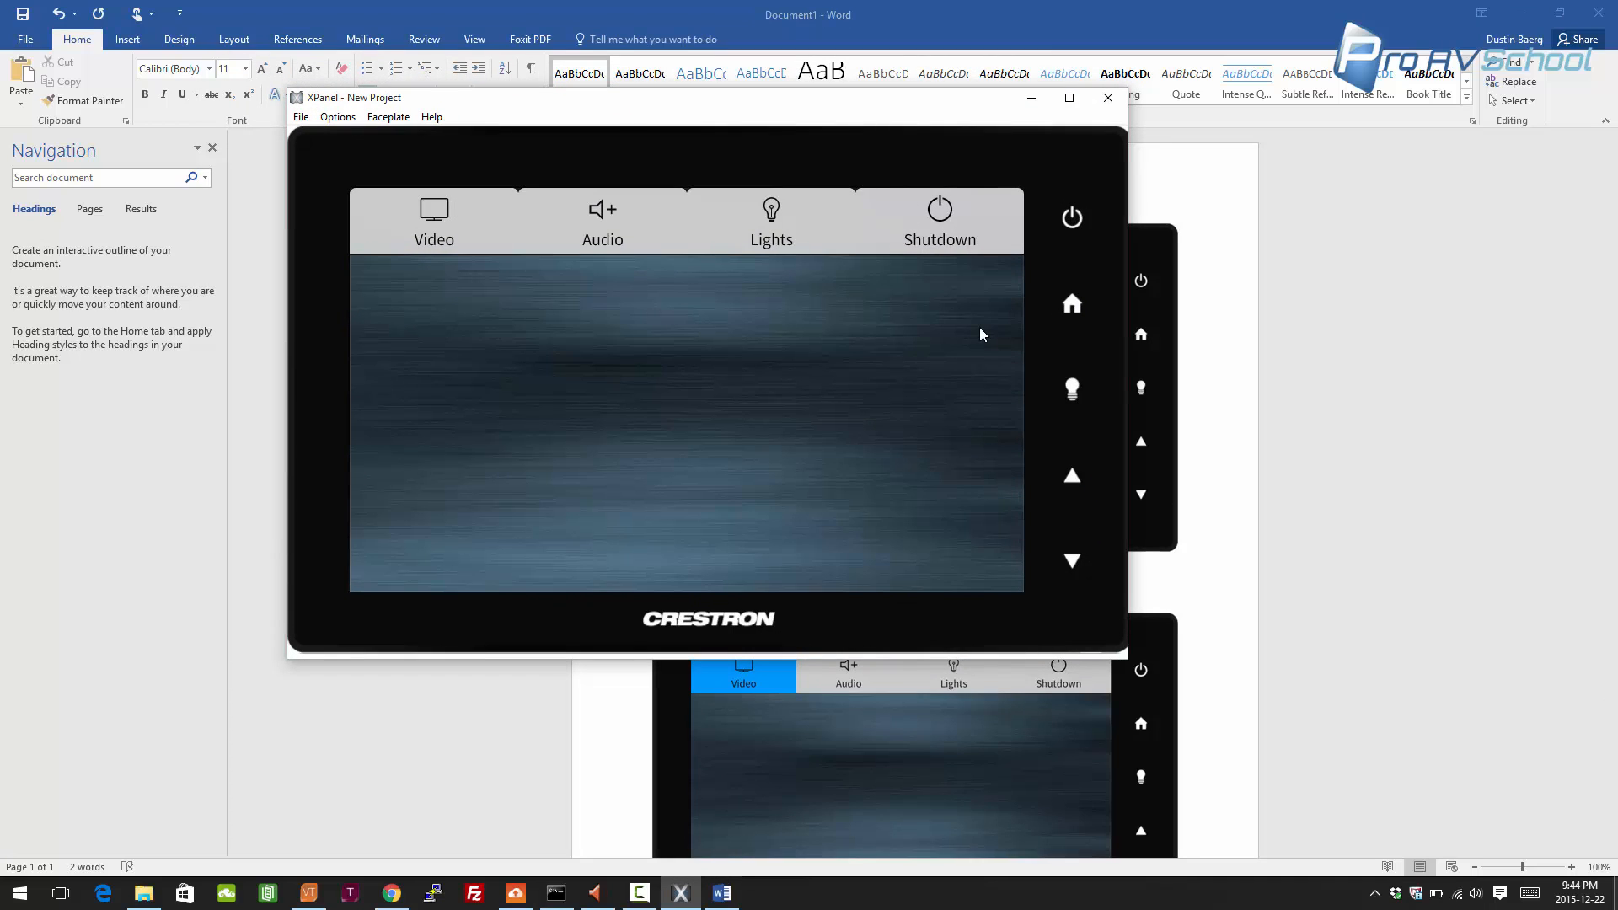
pyautogui.click(759, 240)
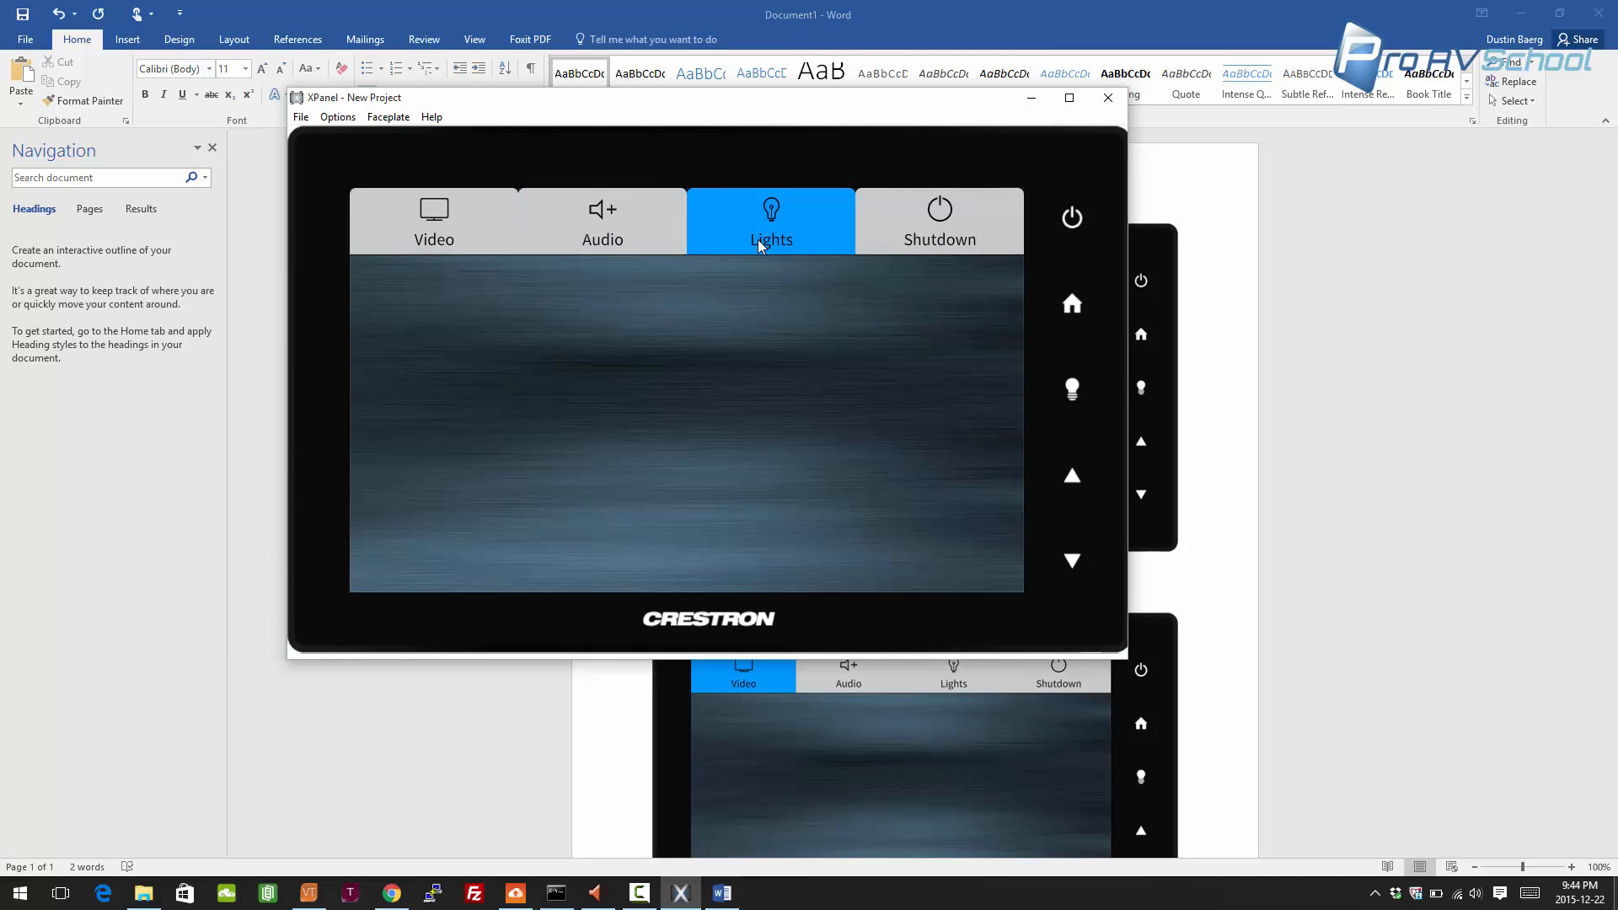
pyautogui.click(615, 221)
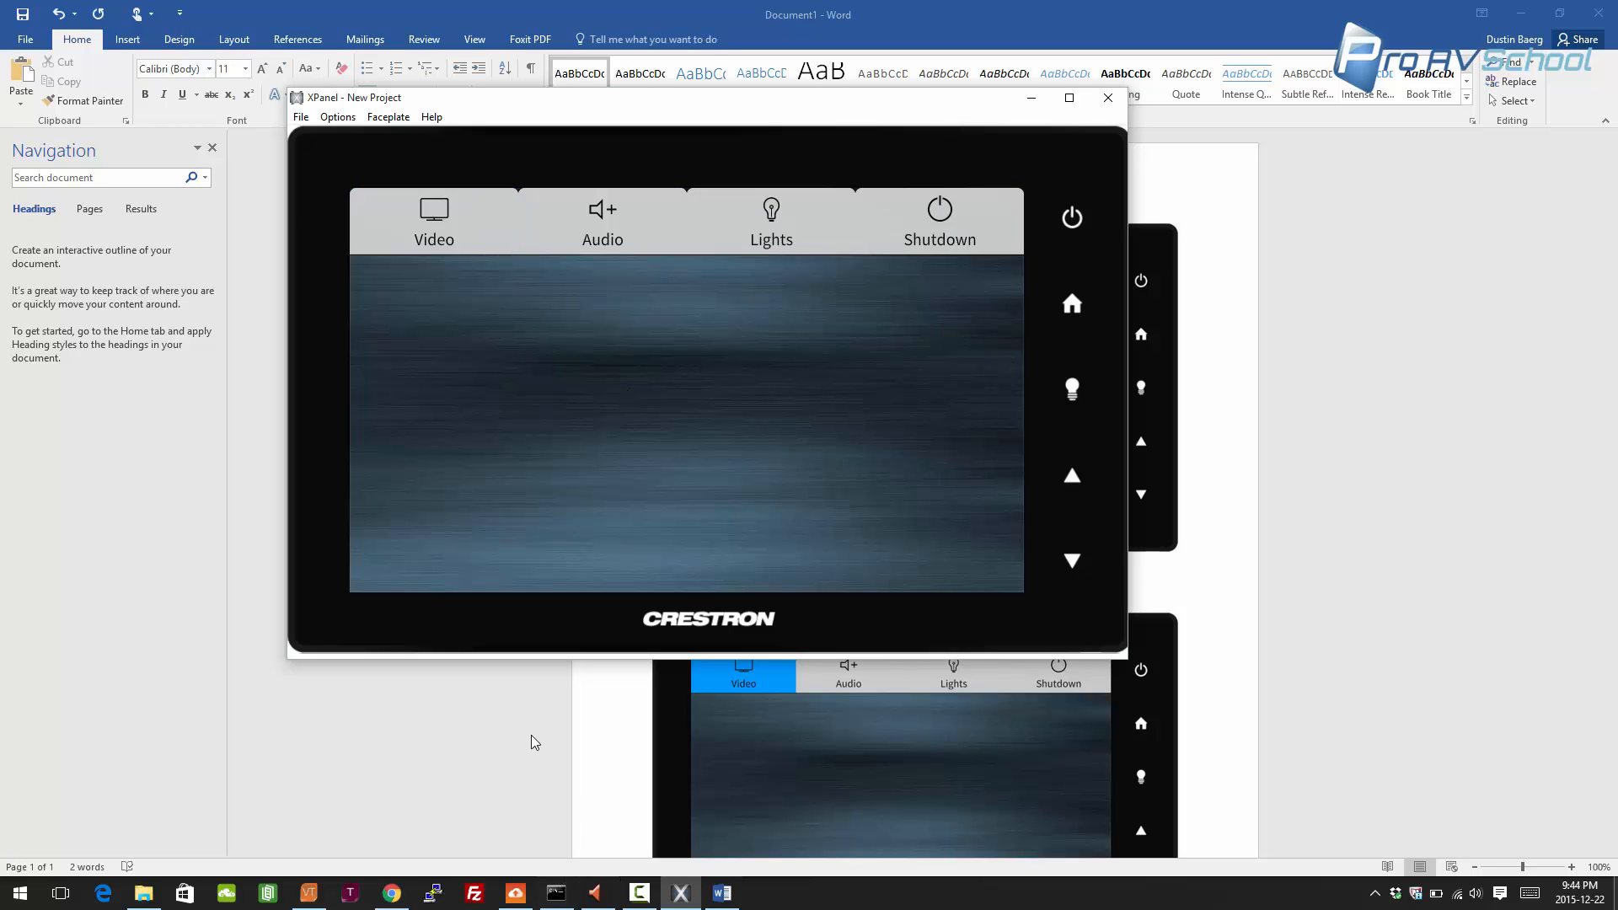
# - Switch to VisionTools Pro-e and hide the compile output window below the Main page
pyautogui.click(309, 893)
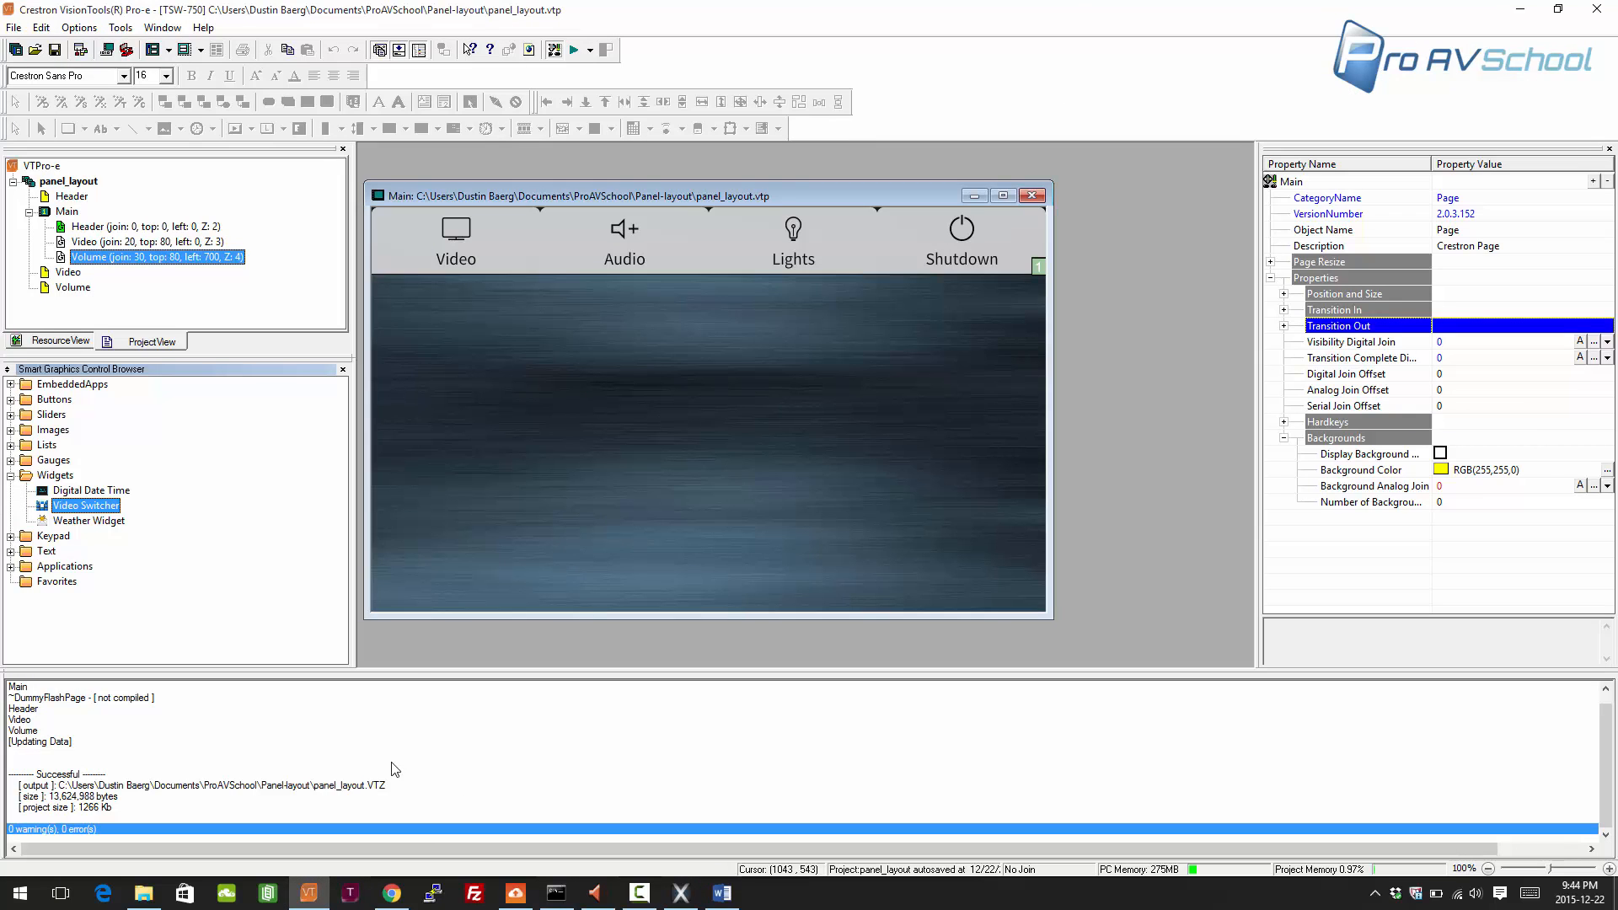
pyautogui.click(401, 50)
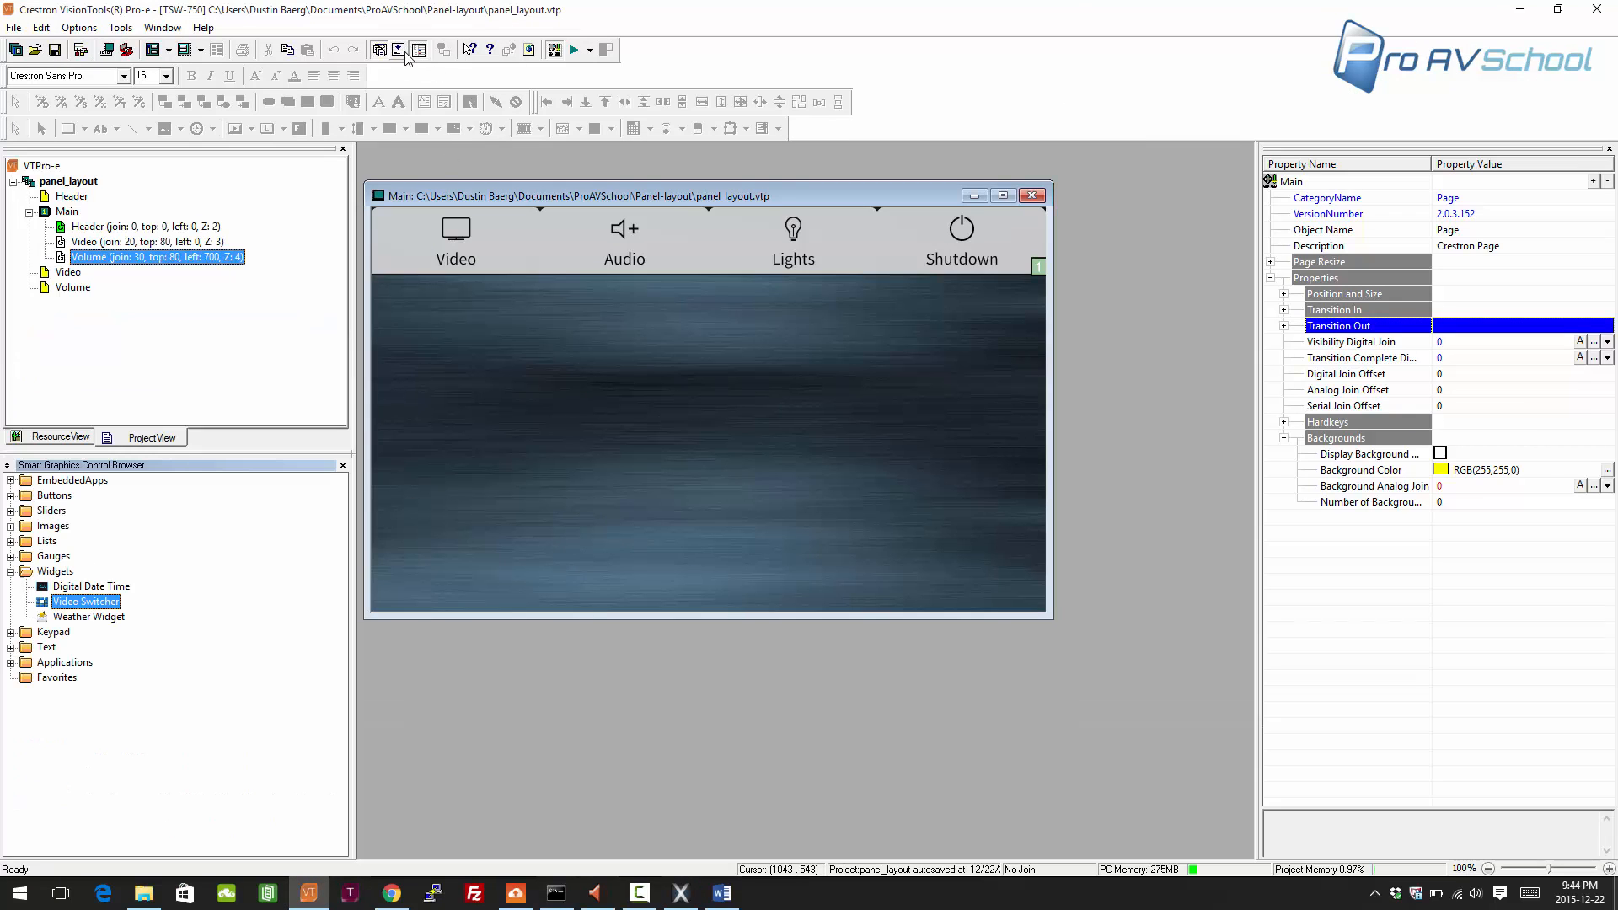